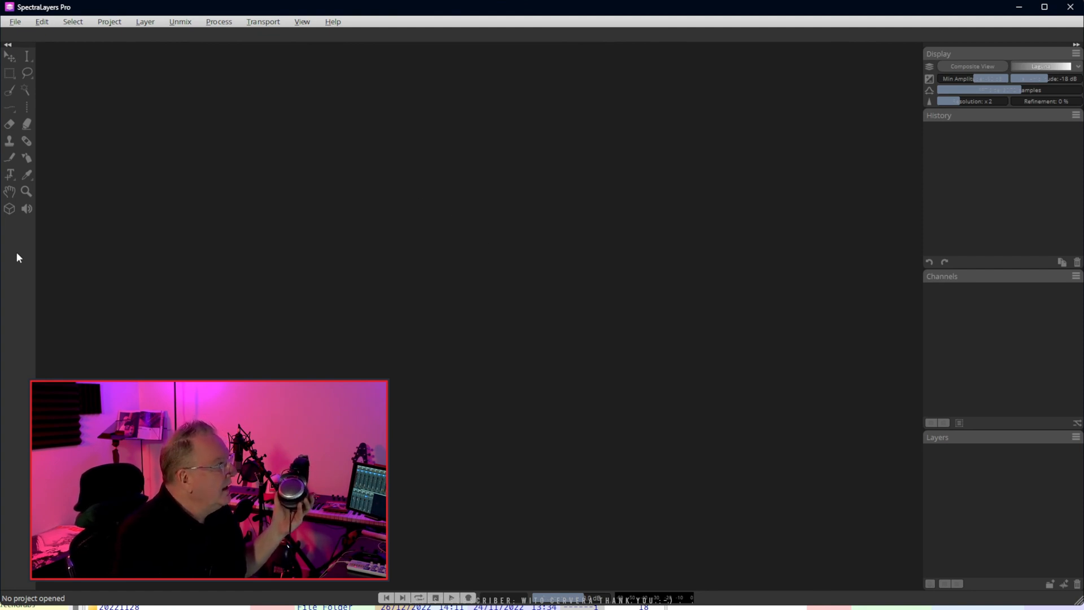
Open the recently used audio file Unreasonable Verse.wav.
left_click(16, 25)
mouse_move(32, 70)
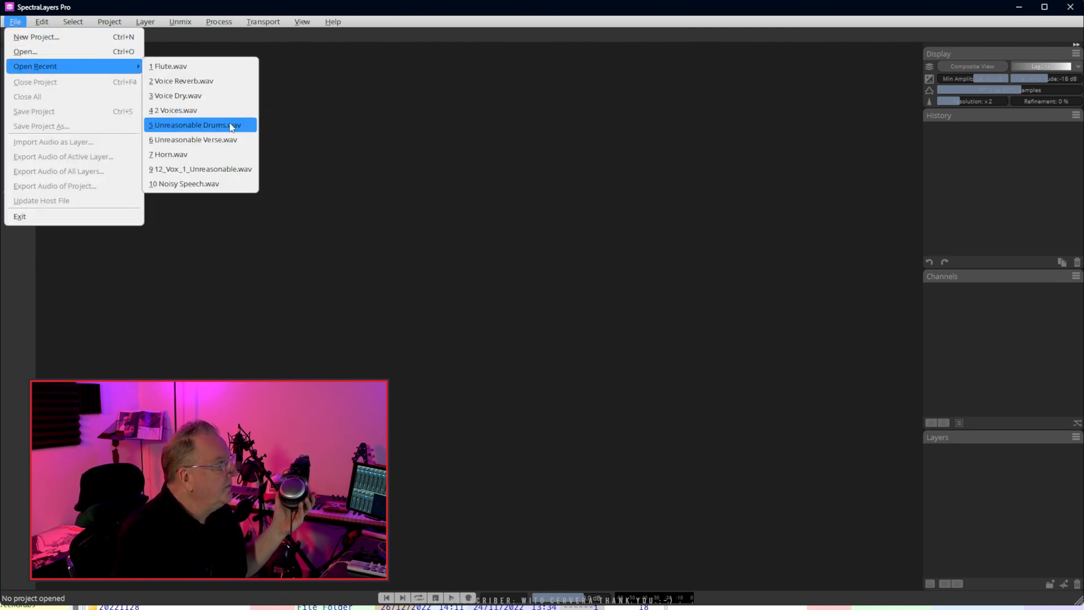
left_click(199, 139)
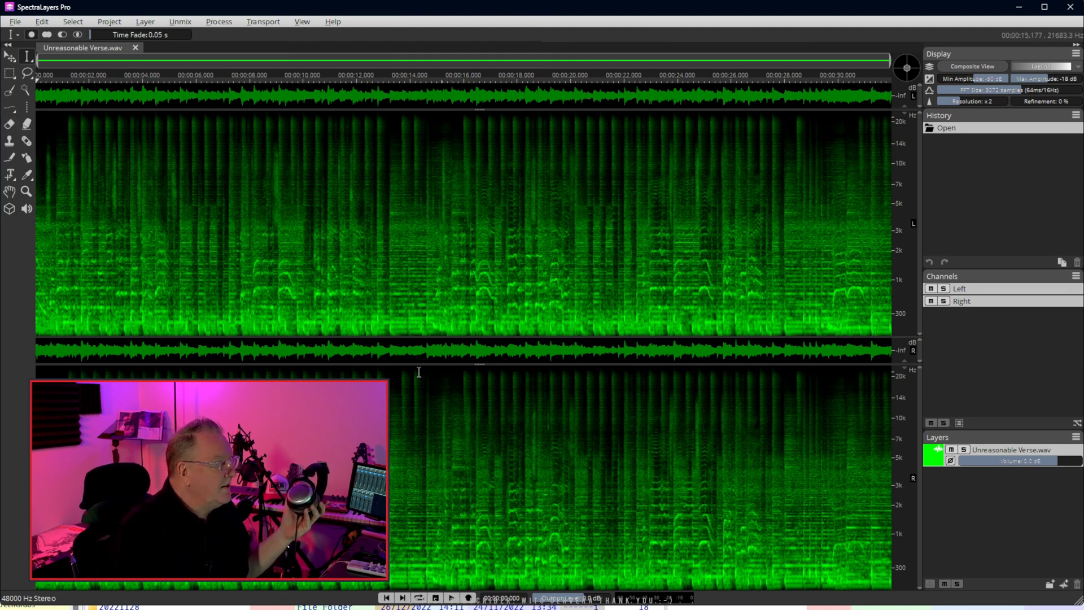
left_click(183, 26)
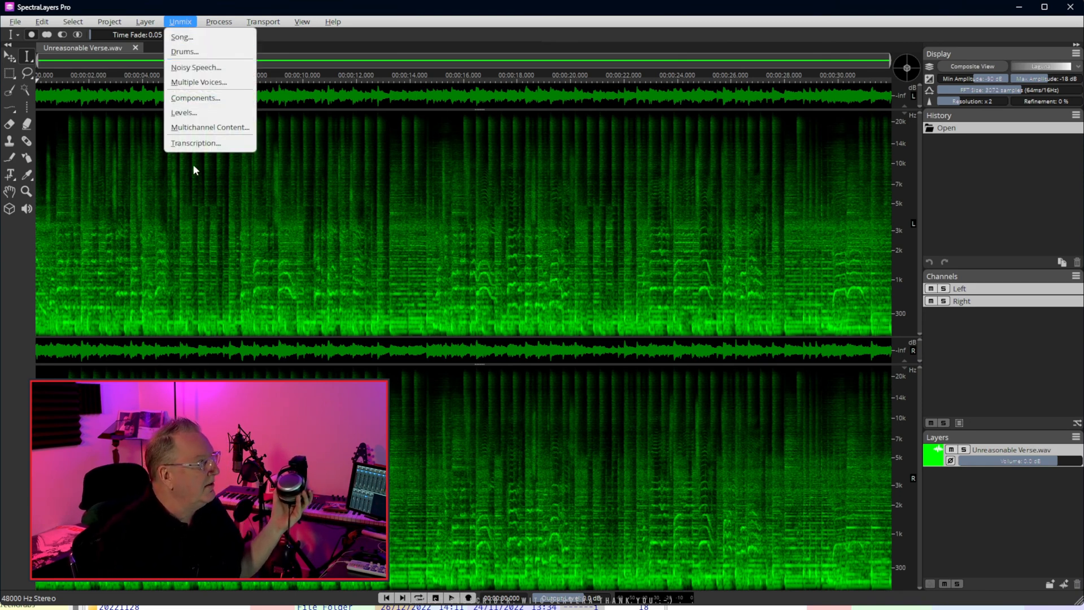
left_click(308, 223)
left_click(196, 75)
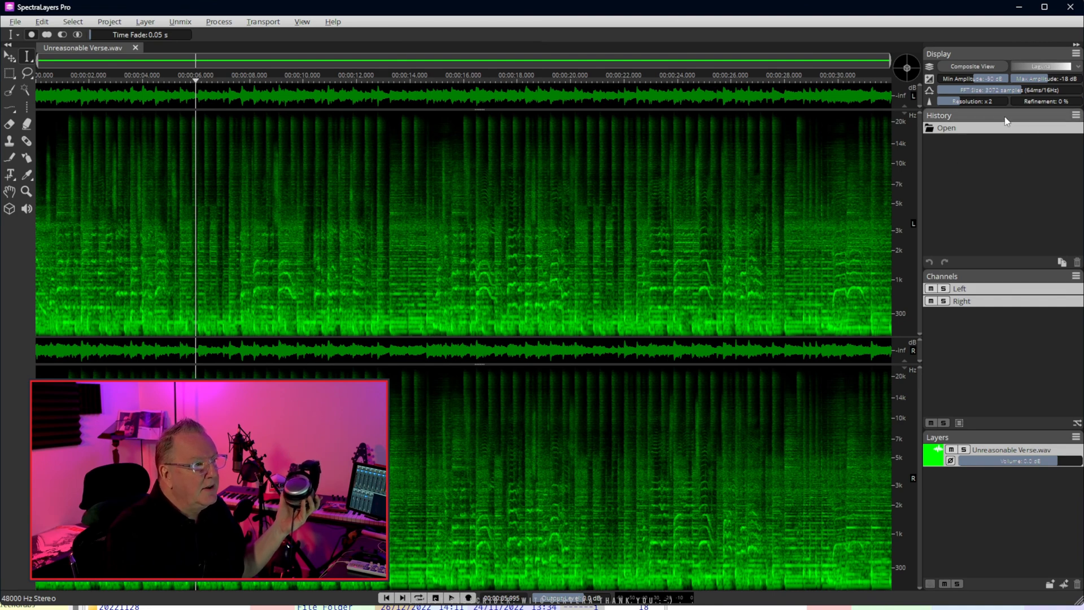
Collapse the Channels section and keep the Layers section expanded.
left_click(997, 276)
left_click(987, 350)
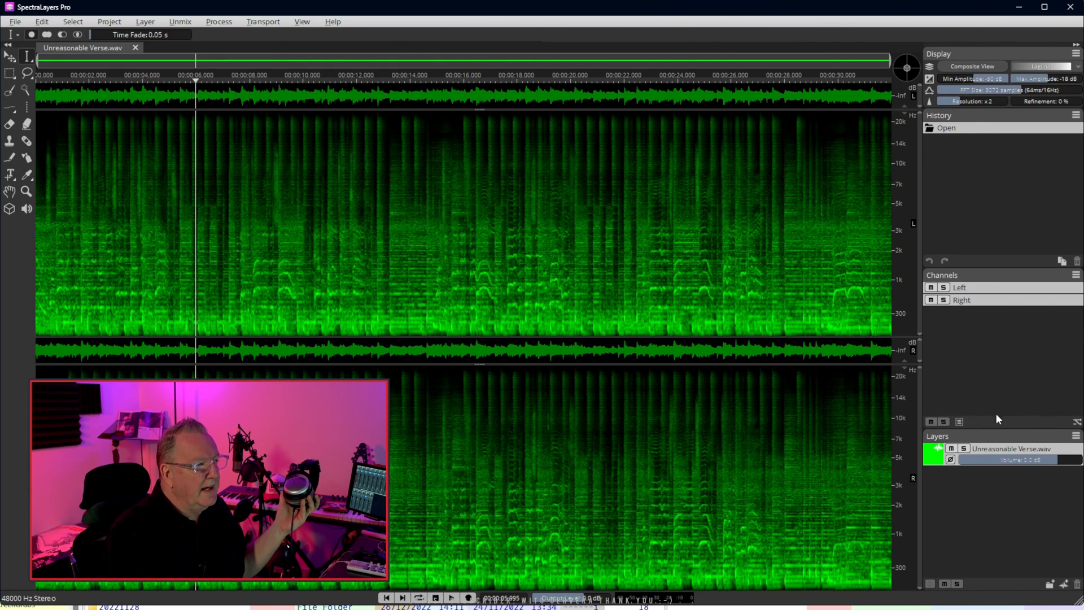
left_click(977, 276)
left_click(981, 364)
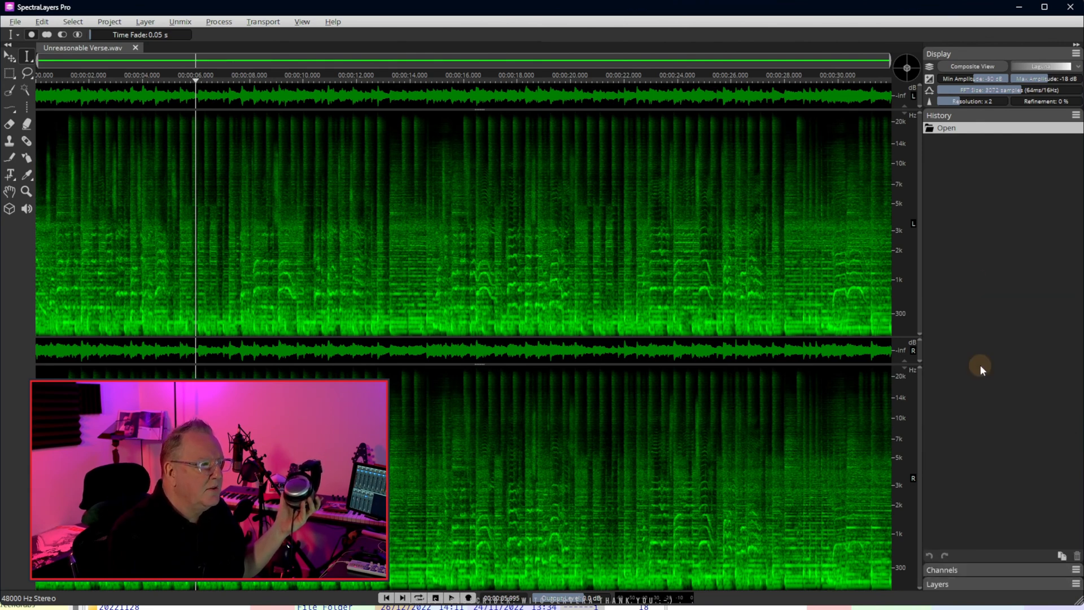
left_click(981, 585)
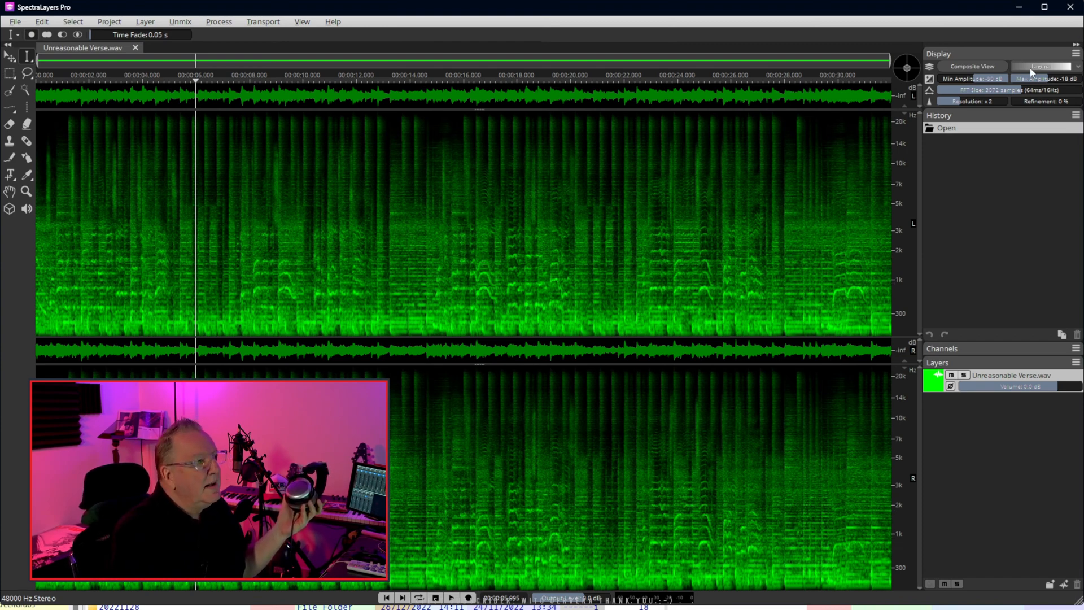
Tilt the spectrogram into a 3D perspective and reset it to the flat view.
left_click_drag(907, 68, 902, 56)
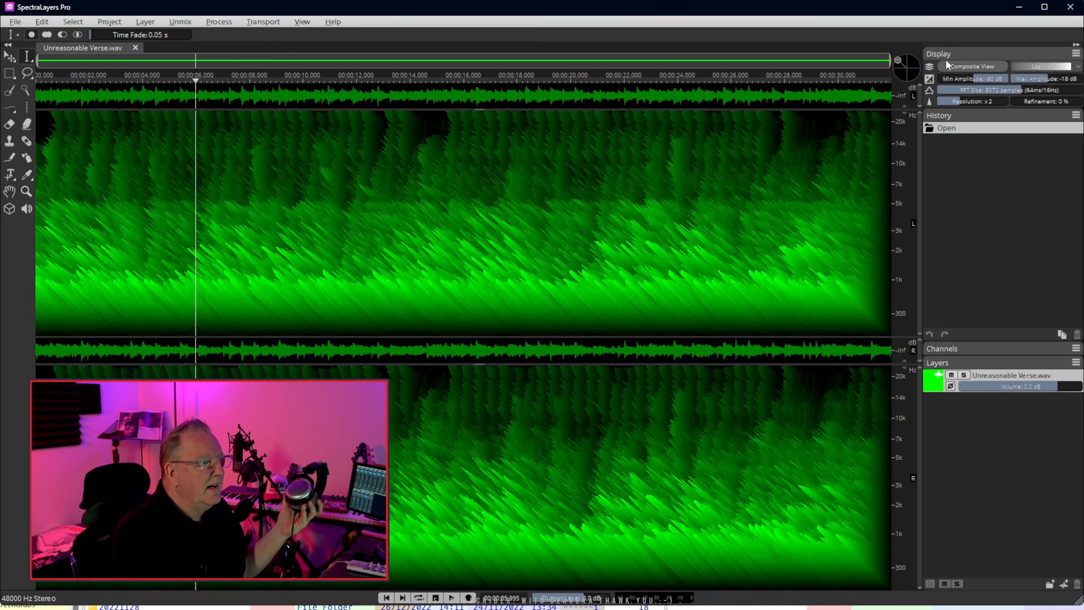
double_click(907, 67)
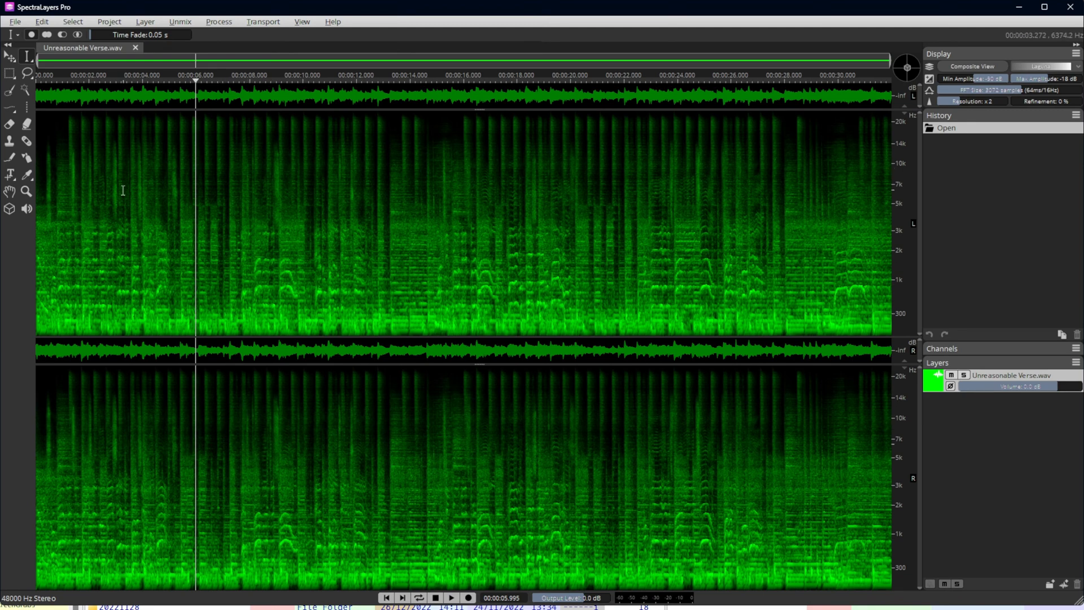
Play the full mix from about 1.5 seconds to hear the verse, and stop playback.
left_click(46, 286)
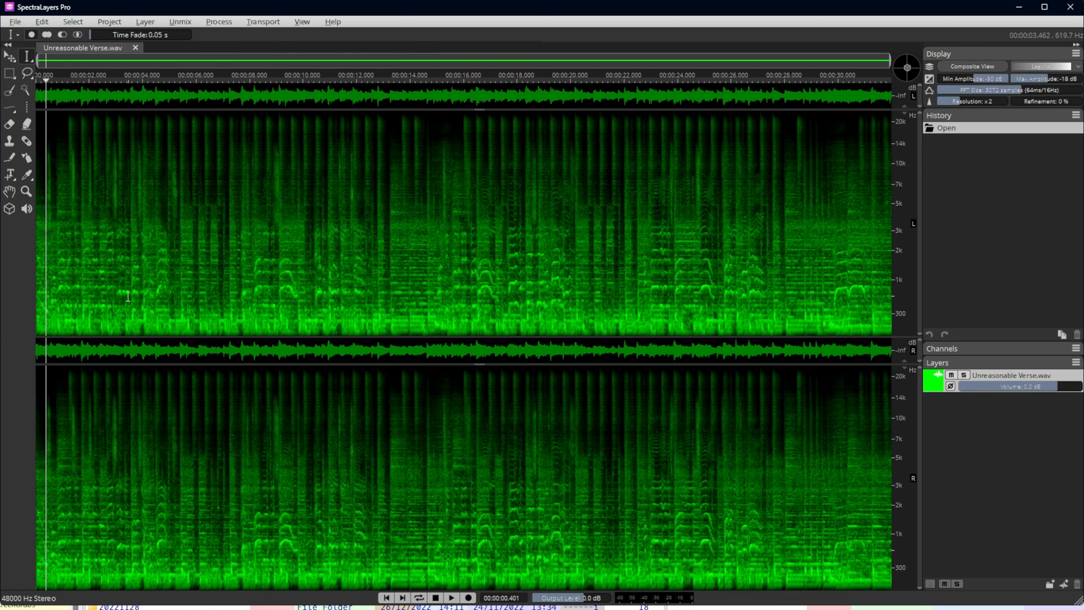
left_click(76, 312)
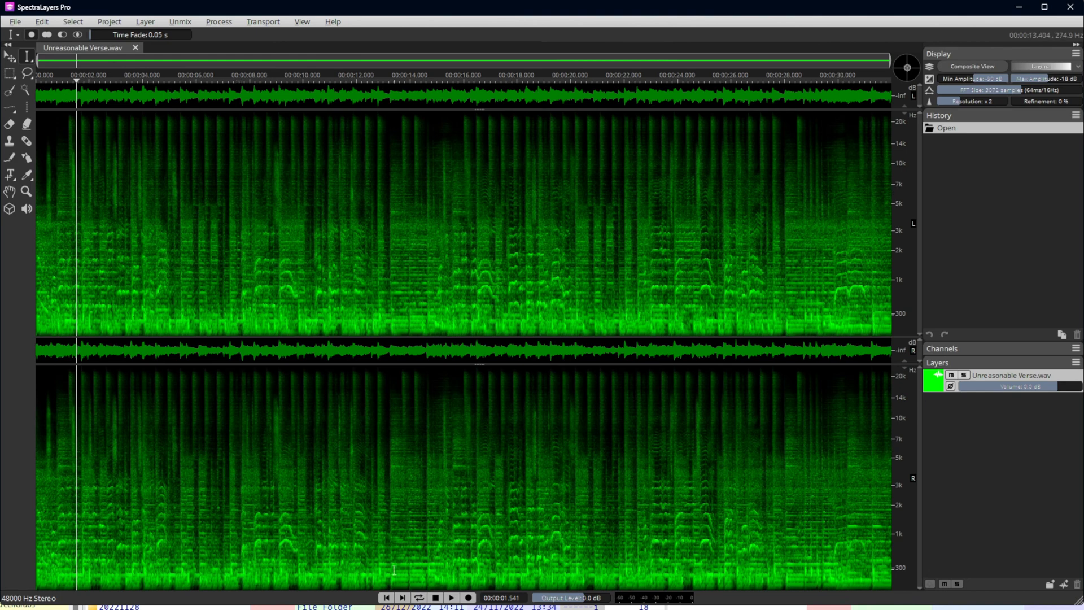
left_click(452, 601)
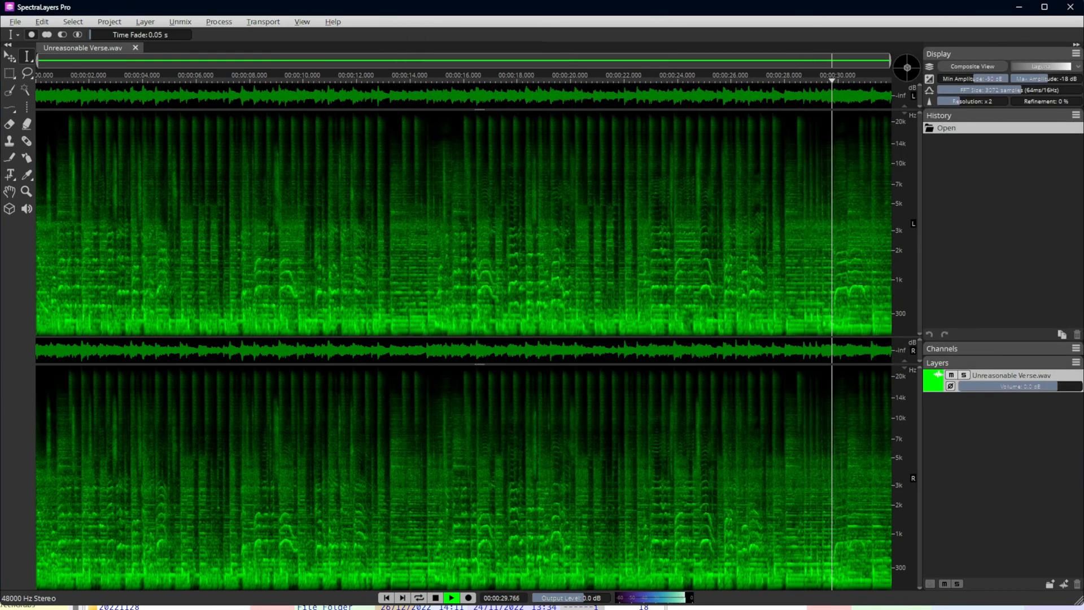
key("space")
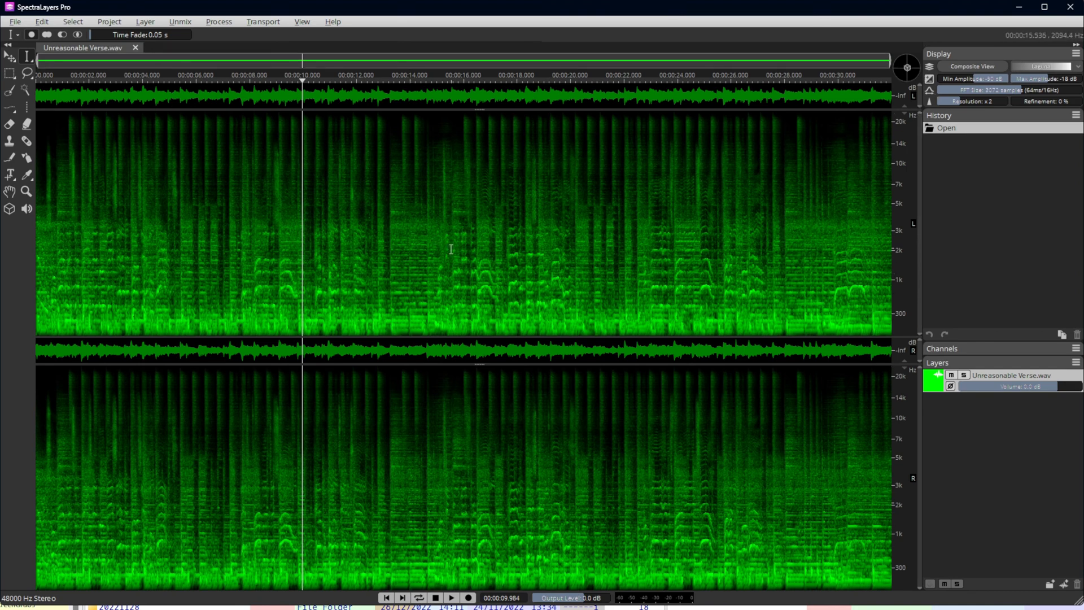
Start a Song unmix with Best quality and preview the isolated vocals, stopping the preview when heard.
left_click(180, 23)
left_click(181, 37)
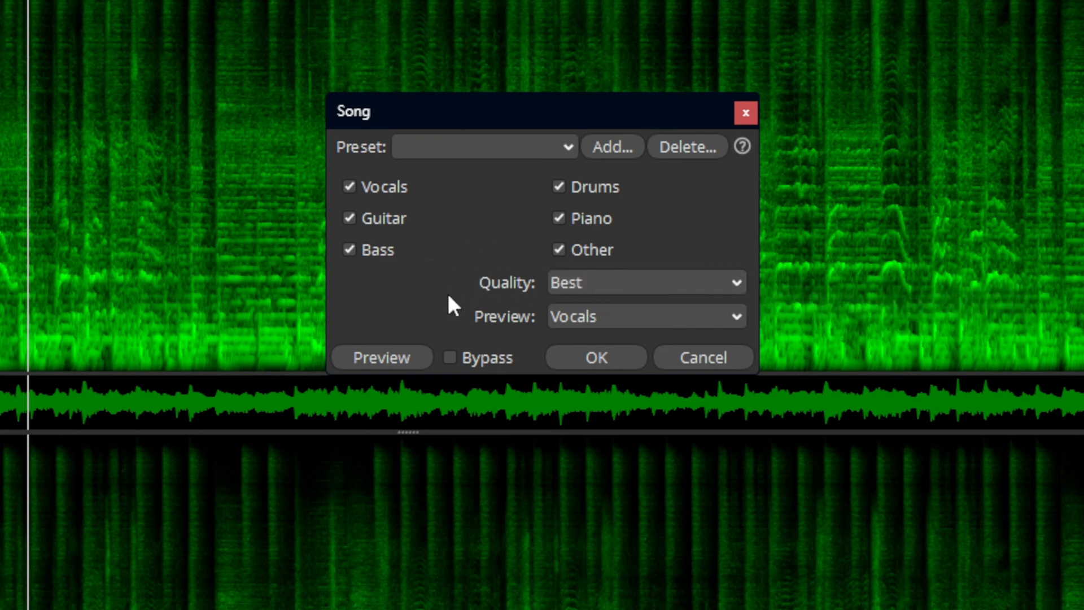
left_click(590, 319)
left_click(591, 344)
left_click(633, 277)
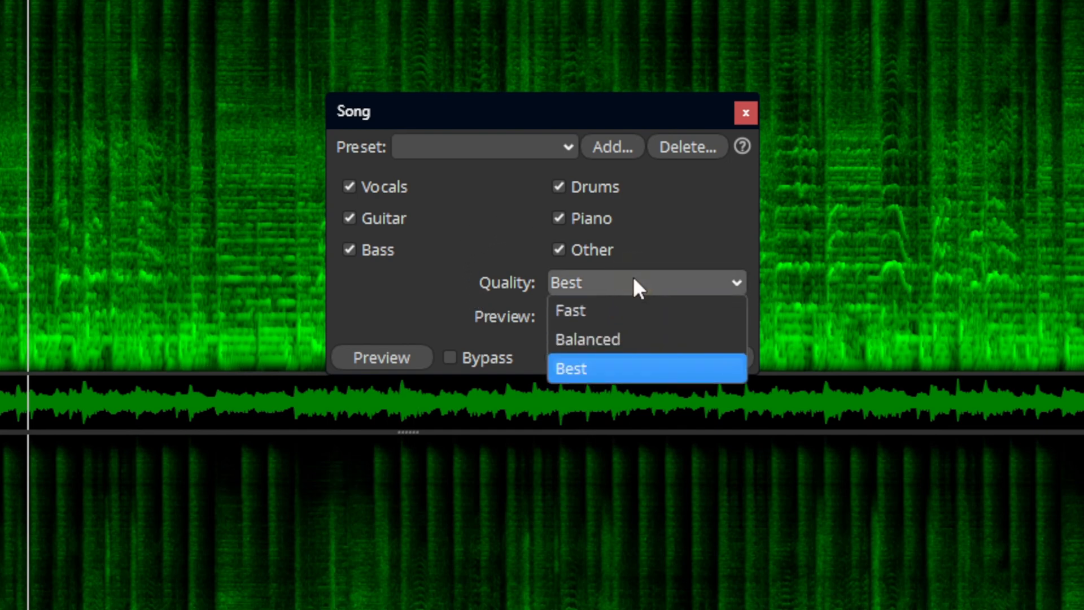
left_click(608, 373)
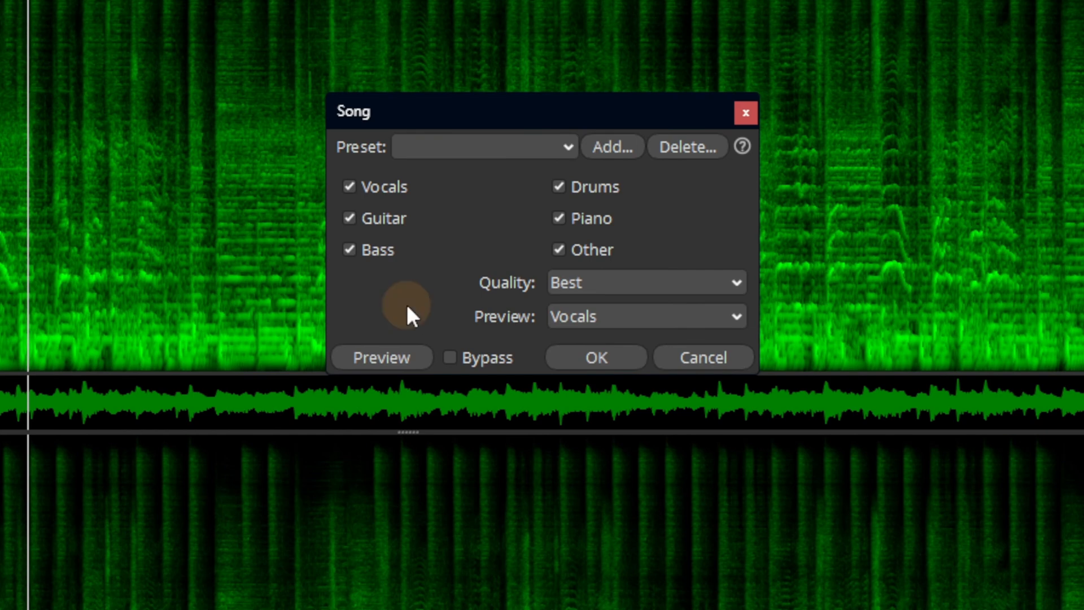
left_click(398, 357)
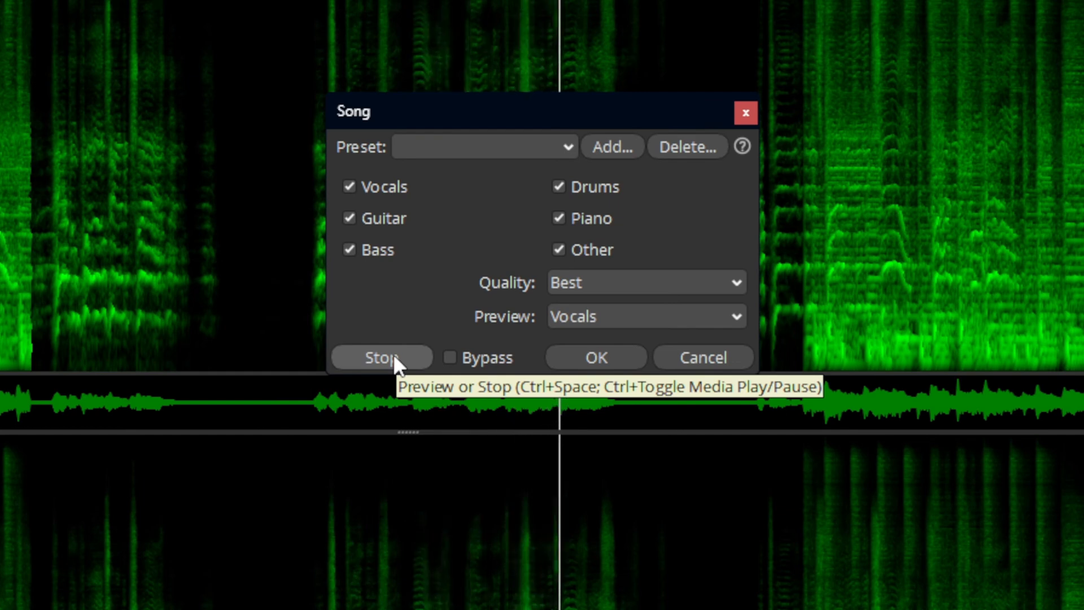
left_click(393, 356)
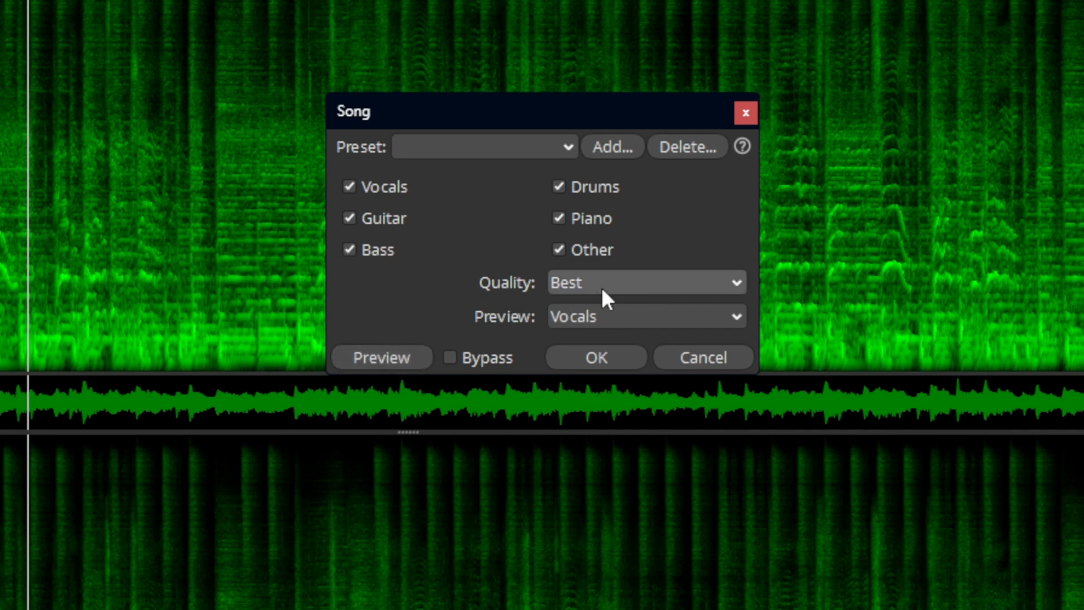
Switch the unmix preview to Drums, listen to the isolated drums and stop the preview.
left_click(624, 317)
left_click(632, 373)
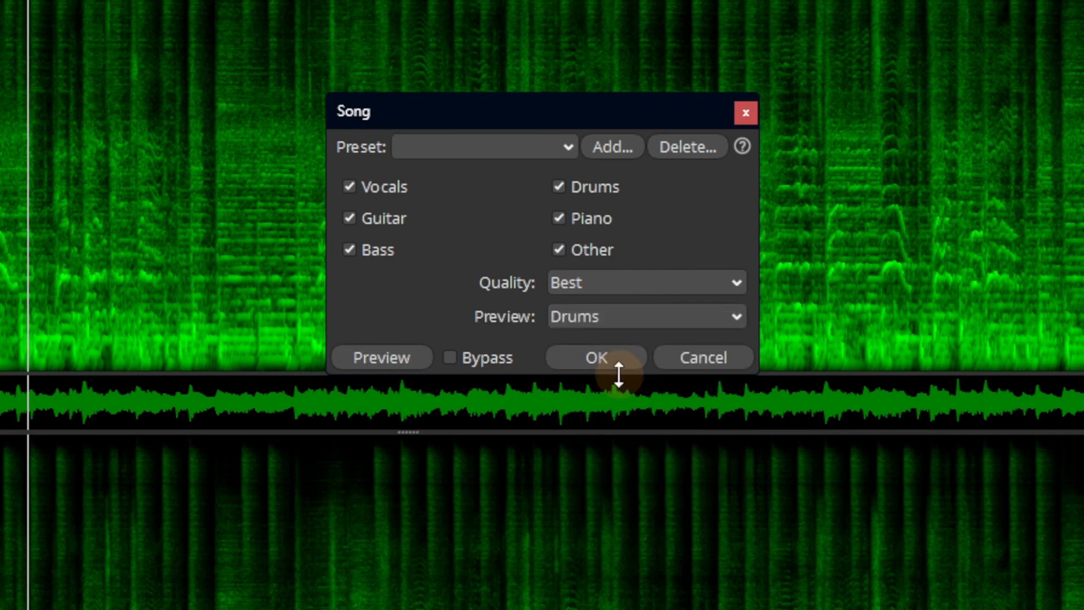
left_click(378, 360)
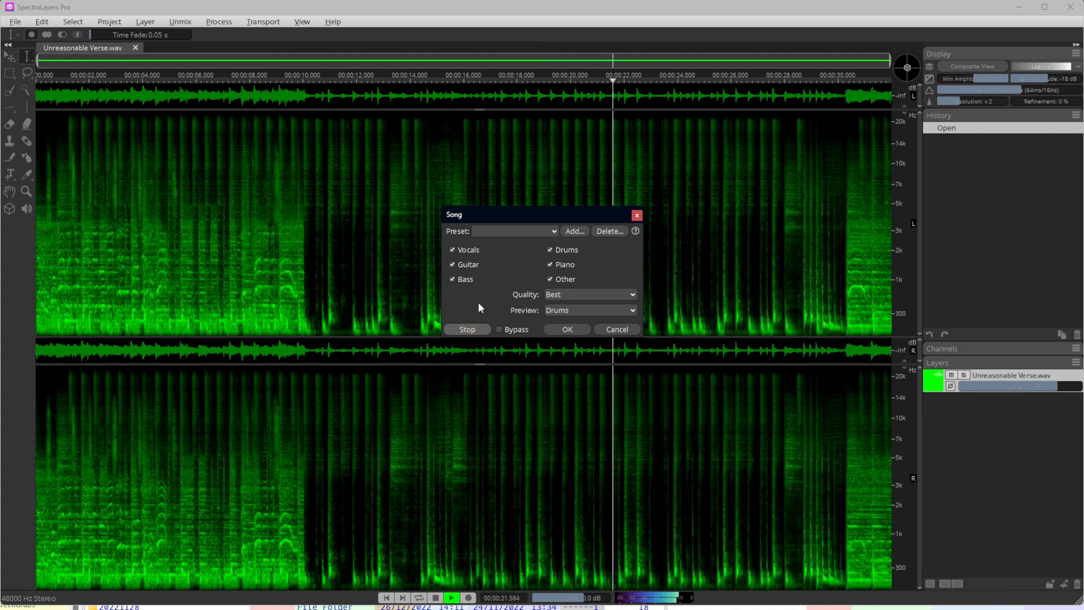
key("space")
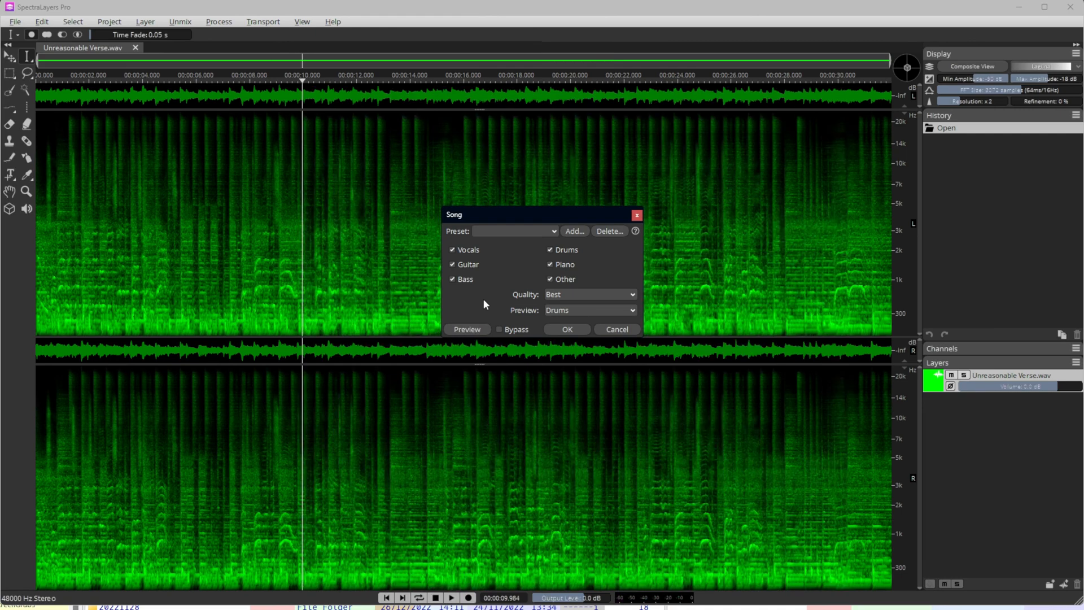
Unmix the song into its stems using the High Quality preset.
left_click(543, 232)
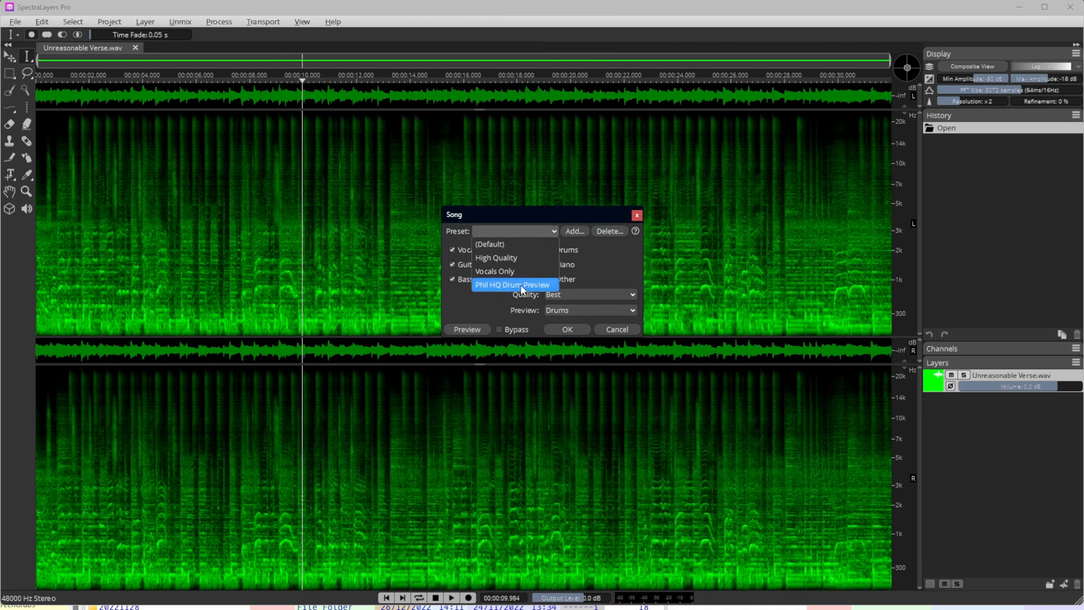
left_click(484, 258)
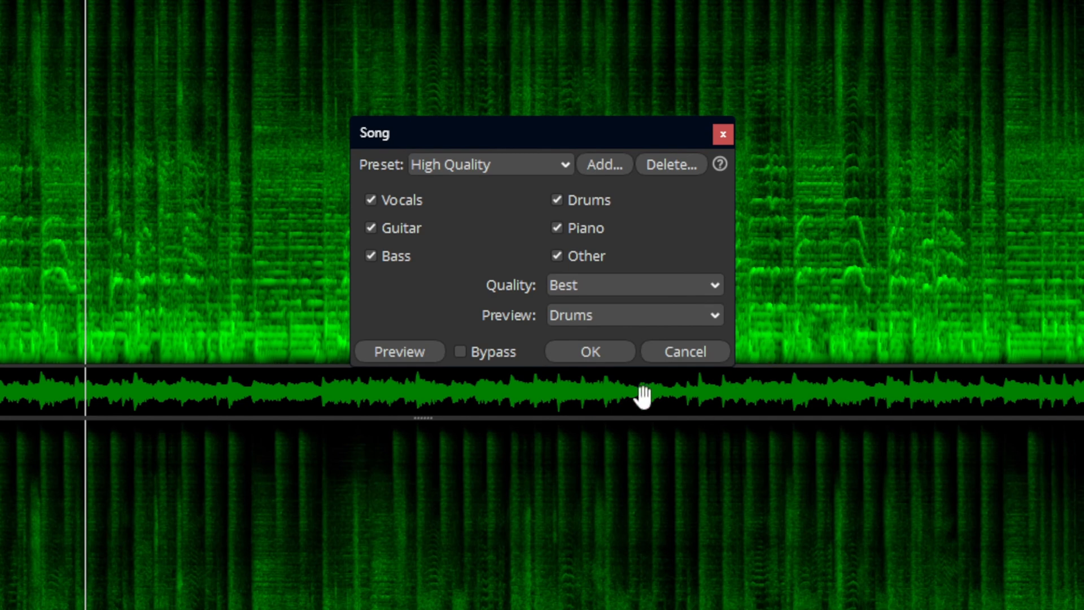
left_click(594, 353)
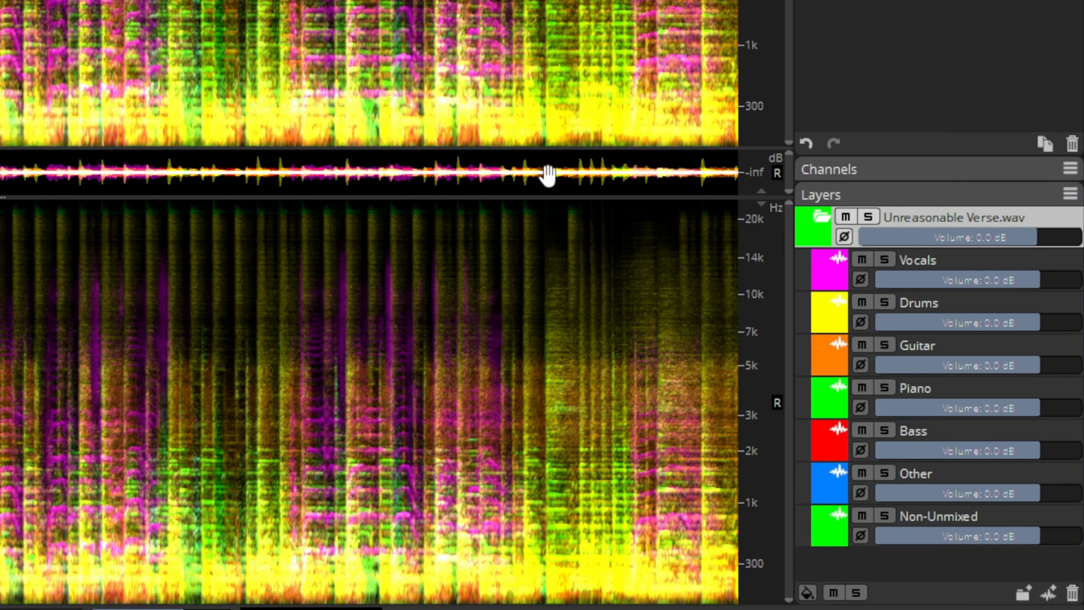
Change the Drums layer colour to cyan.
left_click(823, 276)
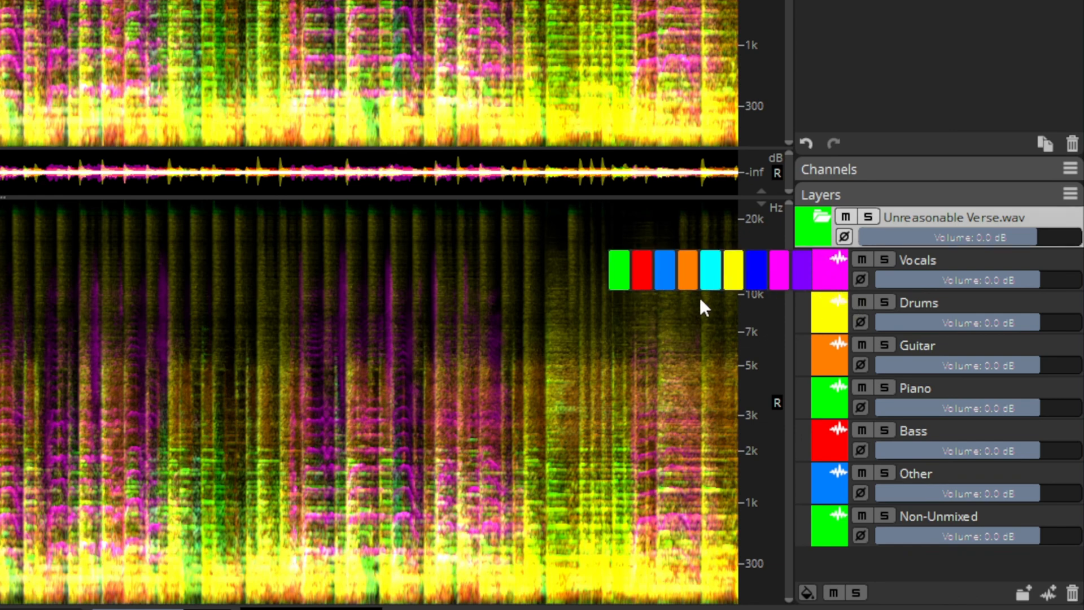
left_click(832, 312)
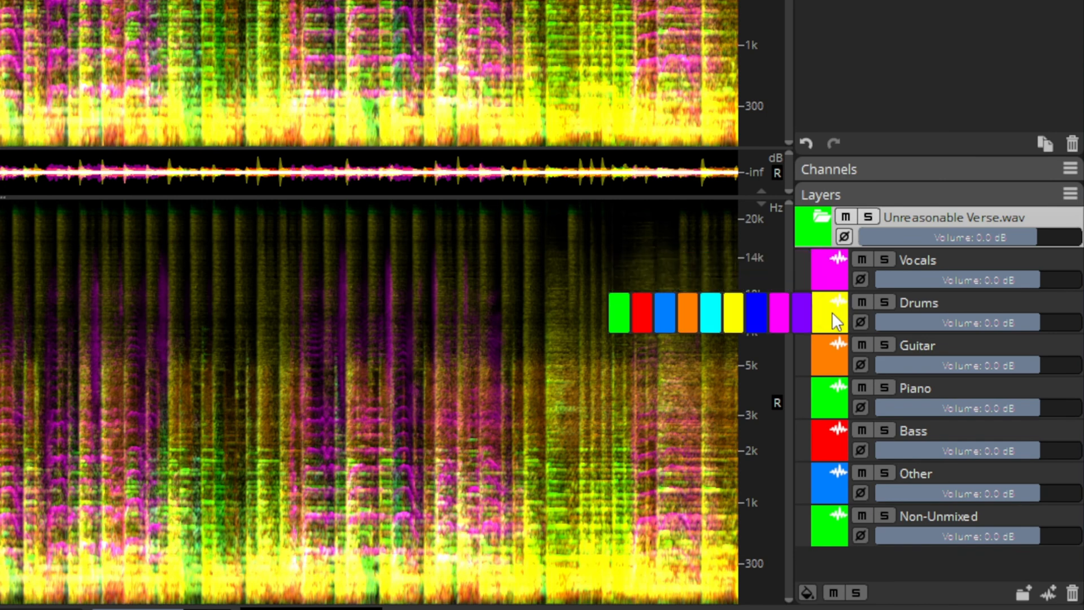
left_click(710, 326)
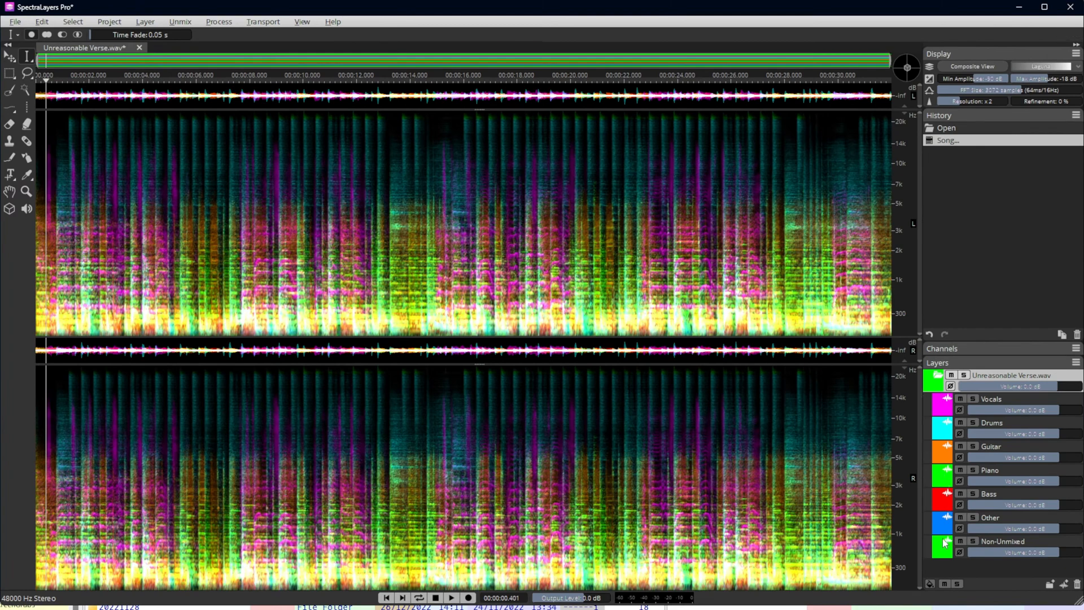
Try yellow for the Piano layer and settle on magenta as its colour.
left_click(945, 482)
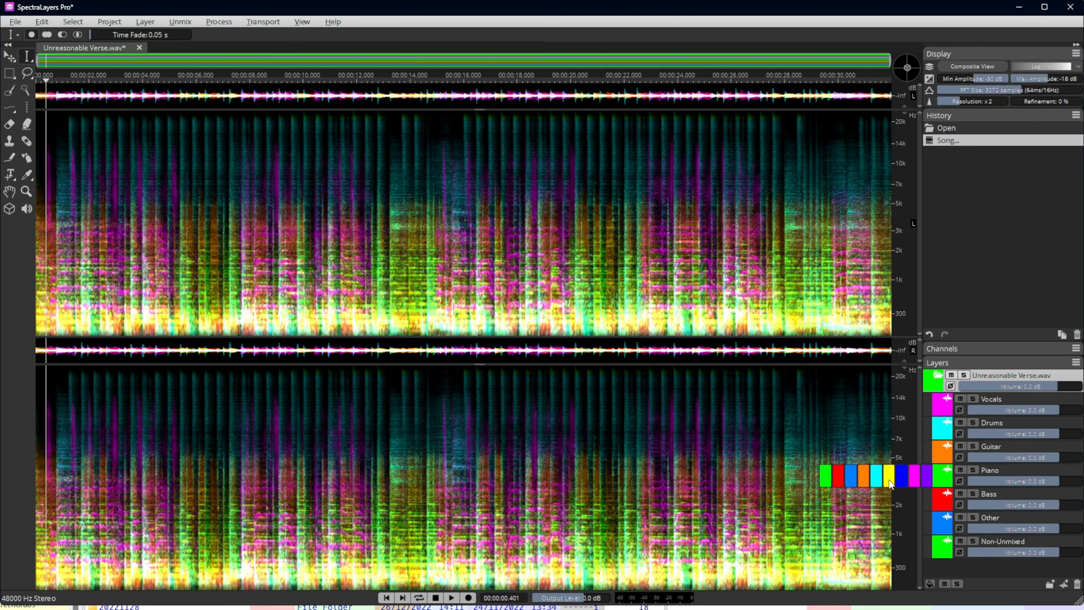
left_click(889, 477)
left_click(946, 482)
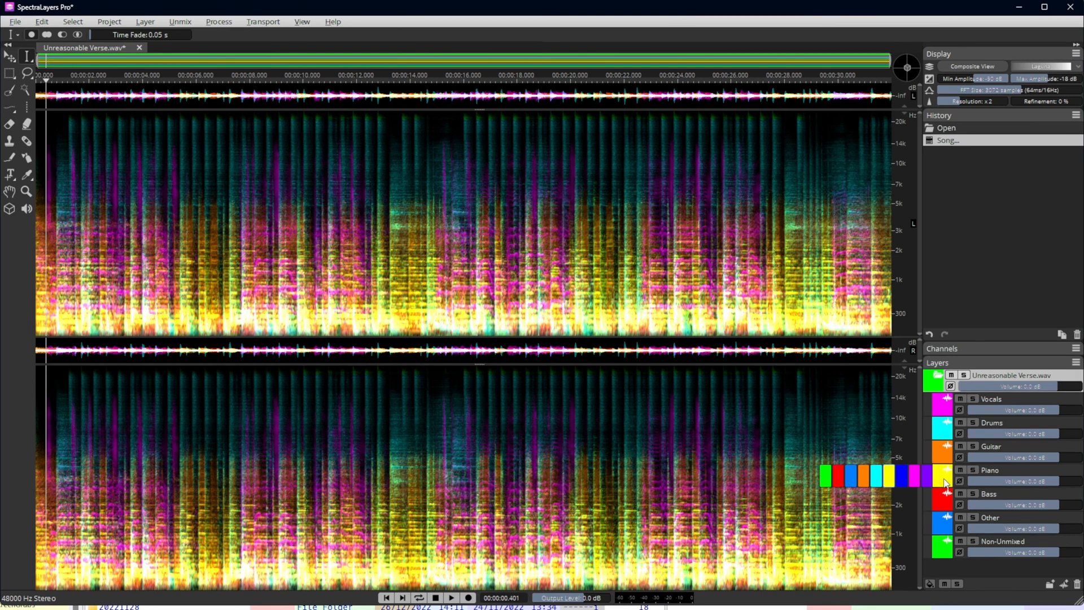
left_click(914, 478)
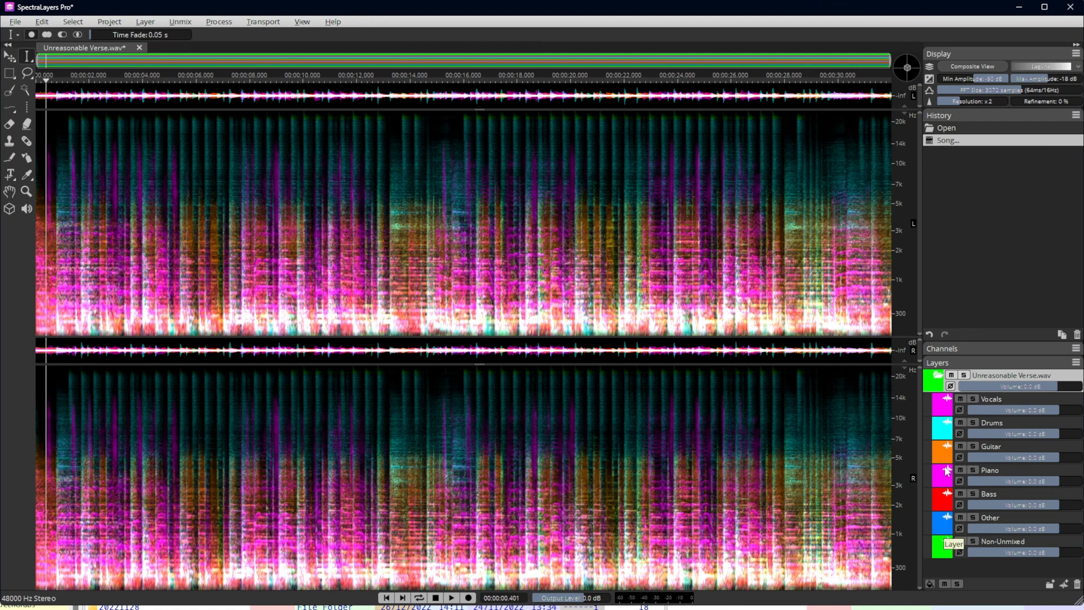
Recolour the stem layers: Drums orange, Guitar blue and Other purple.
left_click(947, 428)
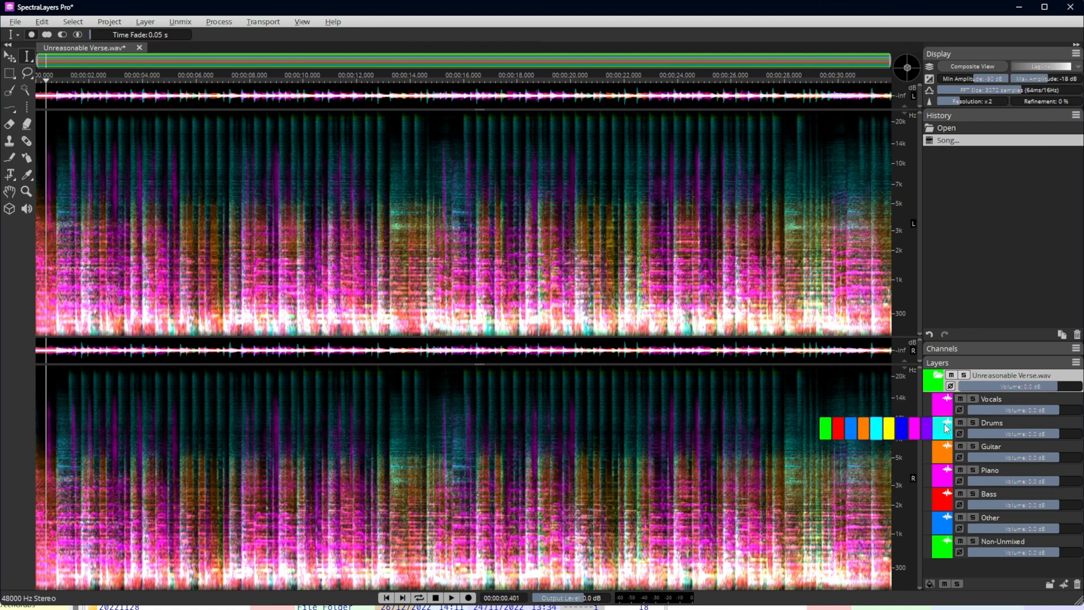
left_click(869, 436)
left_click(939, 458)
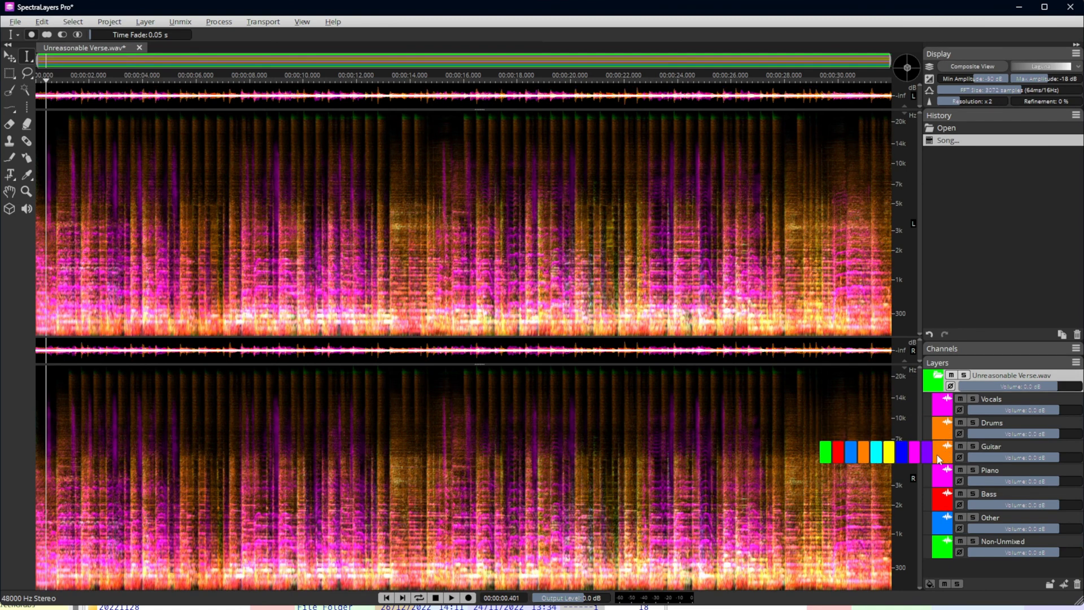
left_click(851, 457)
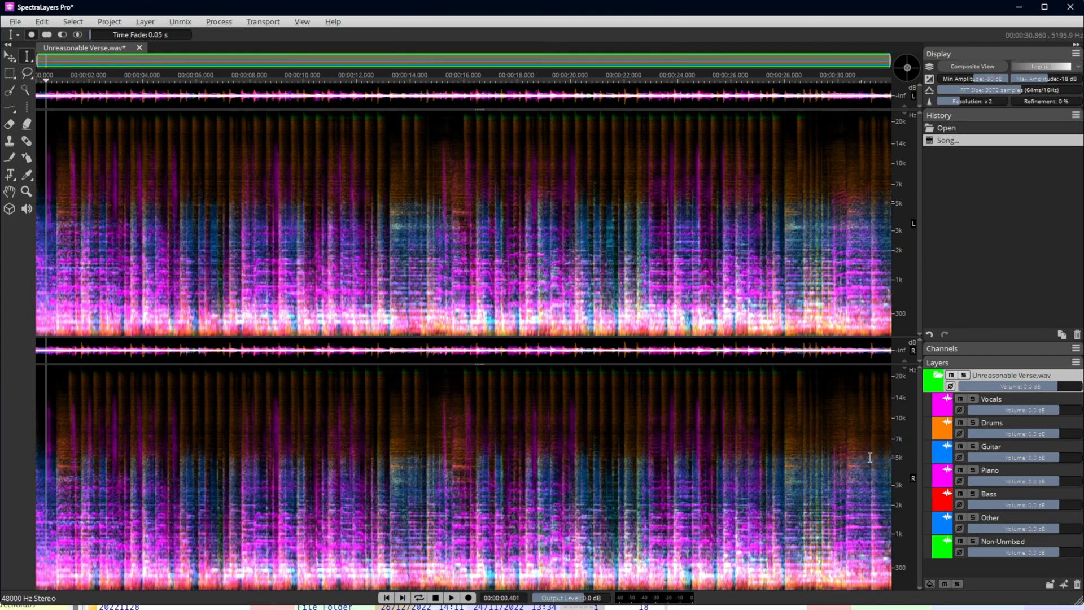
left_click(945, 528)
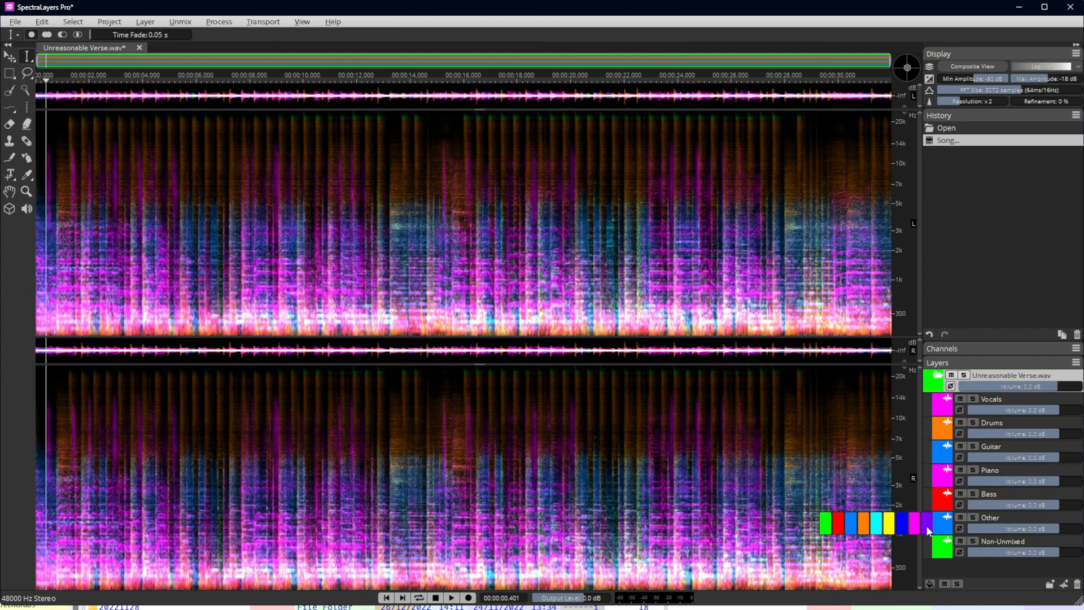
left_click(927, 527)
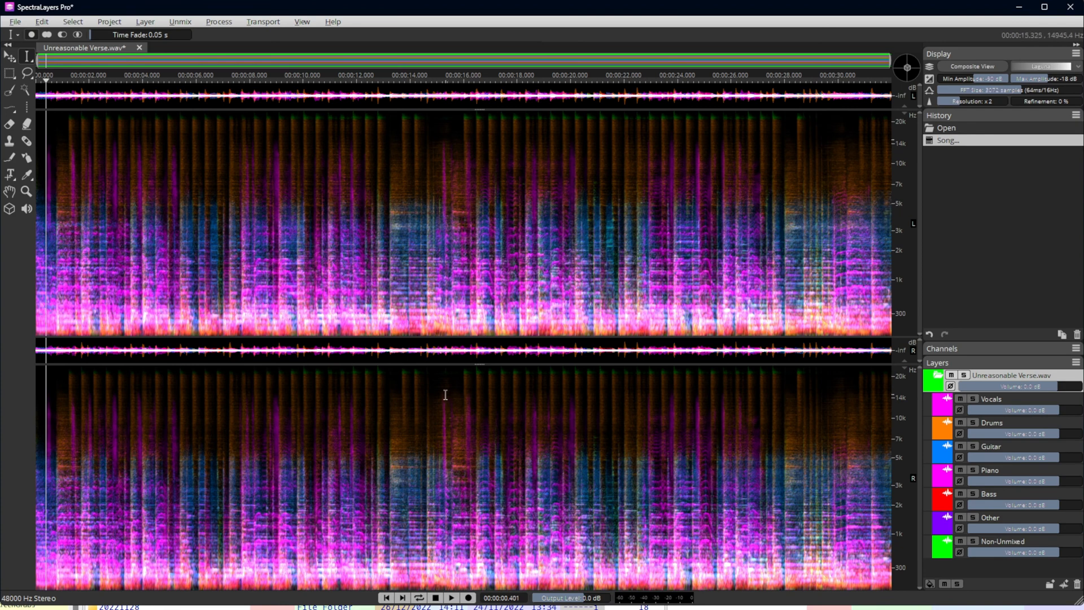
Audition the Non-Unmixed layer in solo from about 11 s, and return to the full mix.
left_click(974, 541)
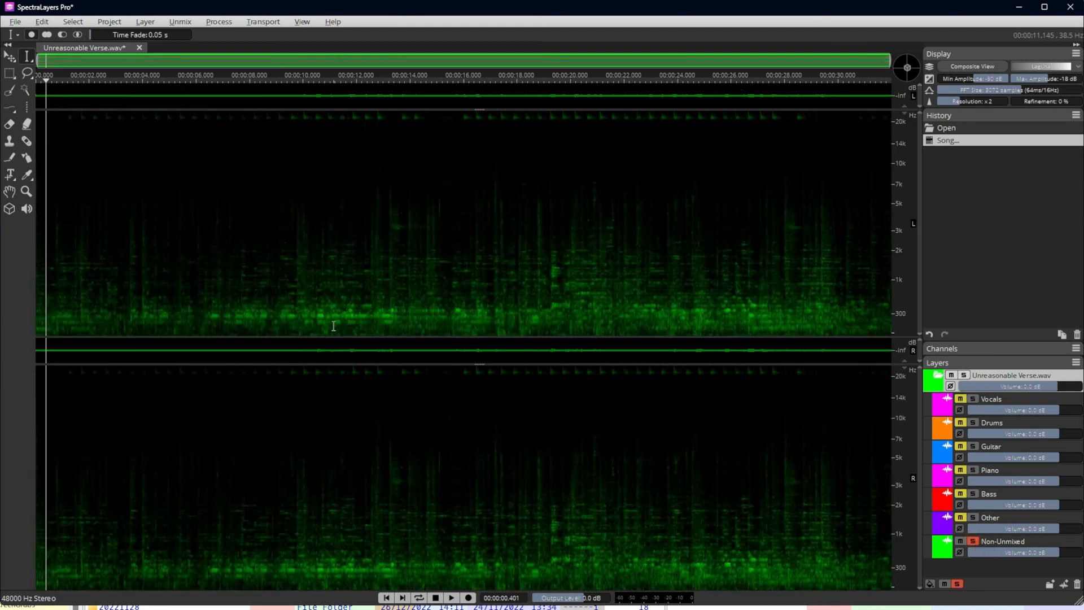
left_click(333, 299)
key("space")
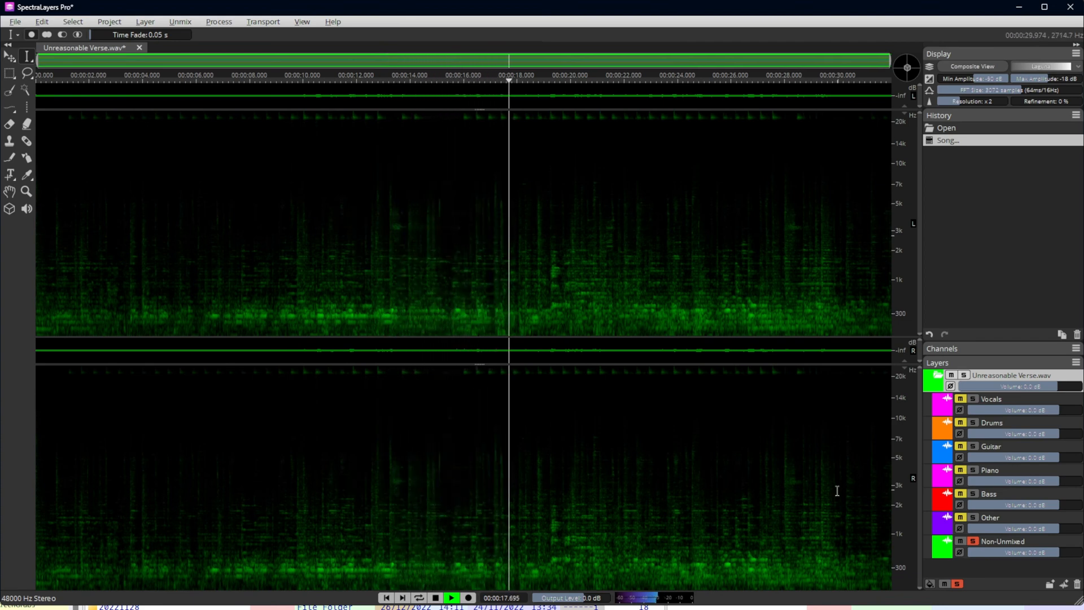
key("space")
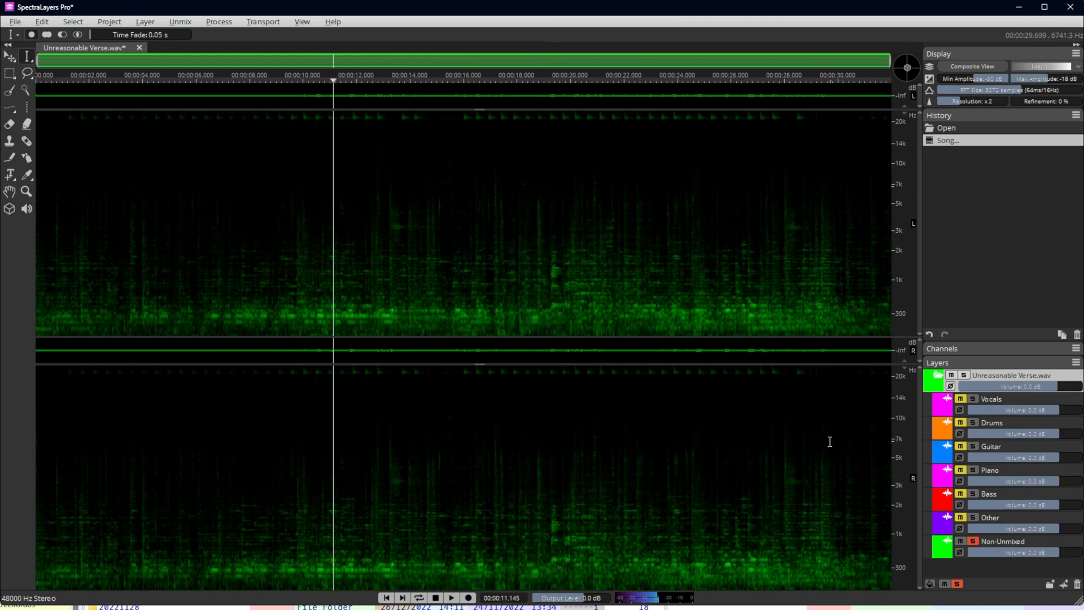
left_click(973, 541)
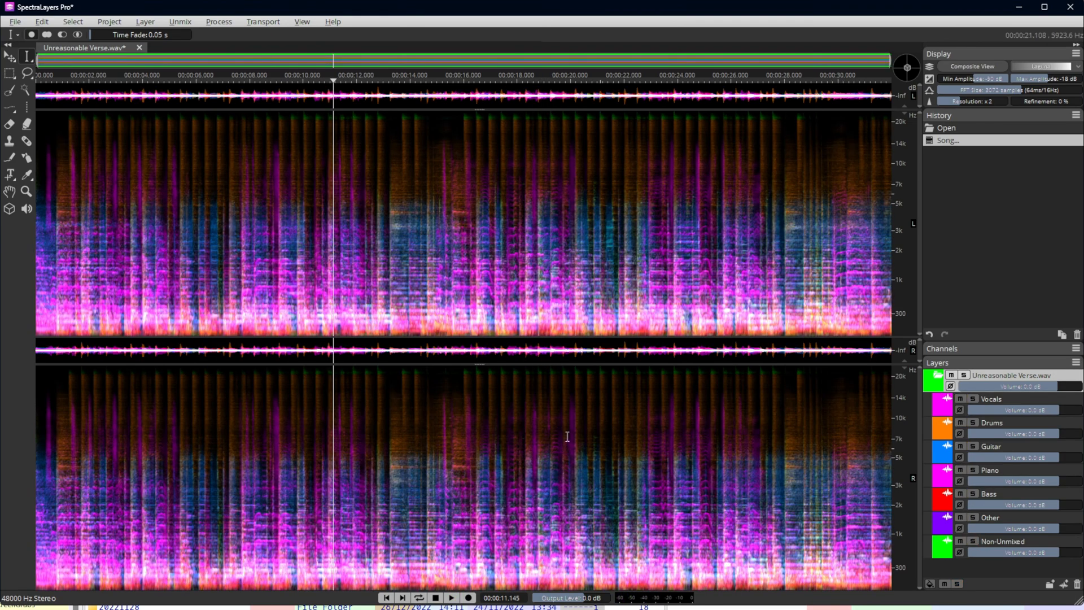
Play the full mix from about 0.2 s and solo the Vocals layer during playback.
left_click(41, 322)
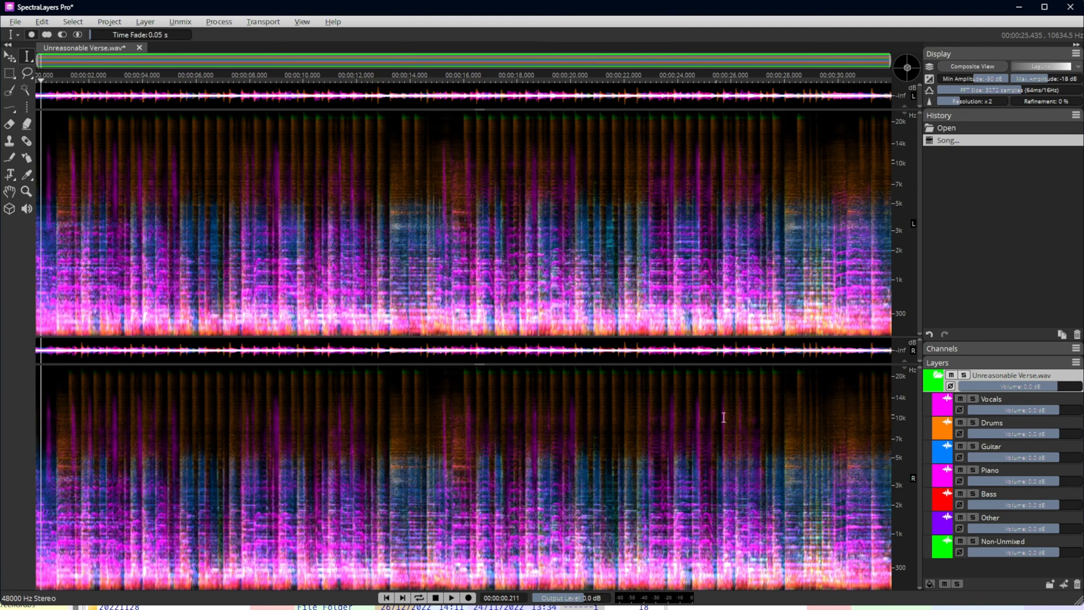
key("space")
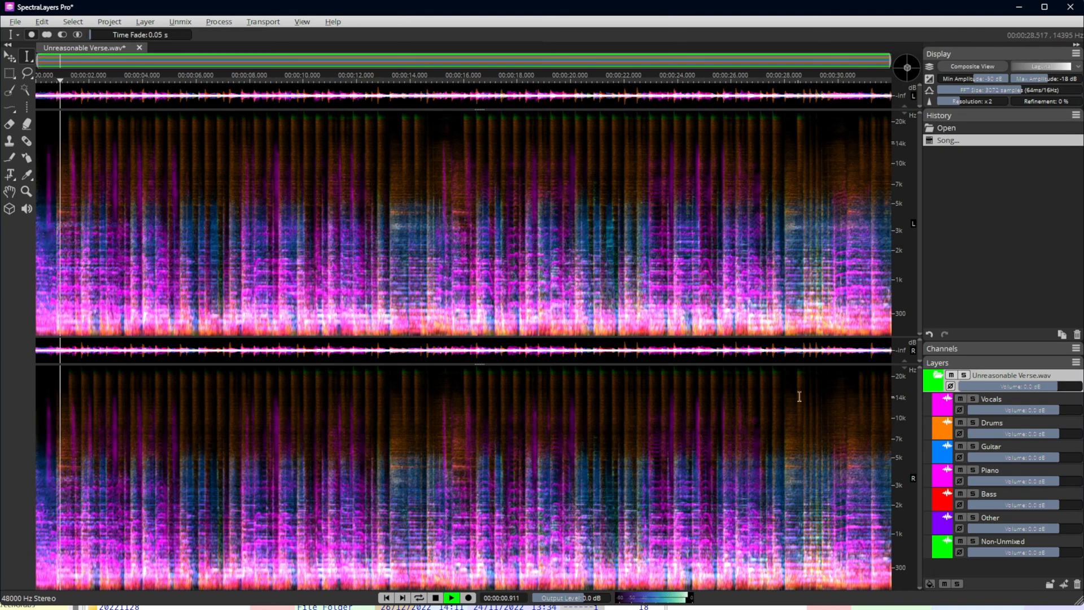
left_click(969, 400)
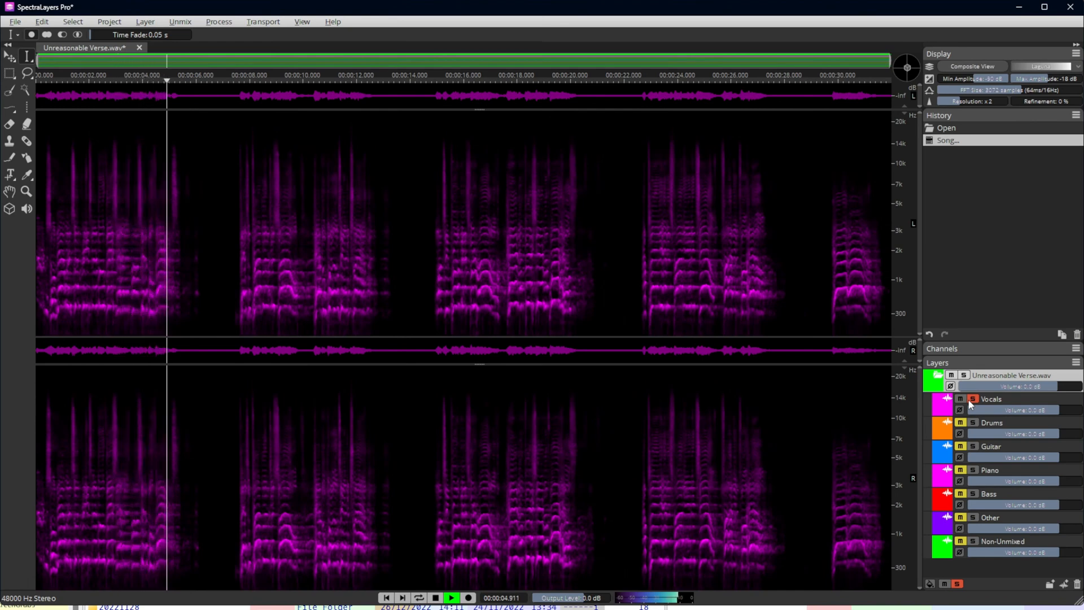
key("space")
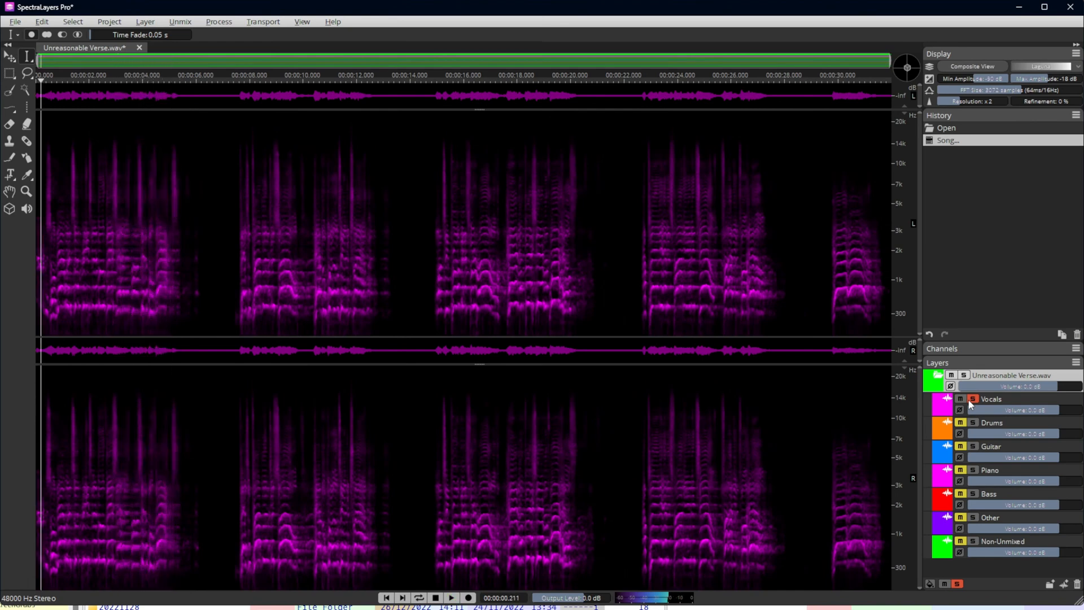
Listen to the soloed Vocals from about 7.8 s and about 15 s, and take the layer out of solo.
left_click(243, 308)
key("space")
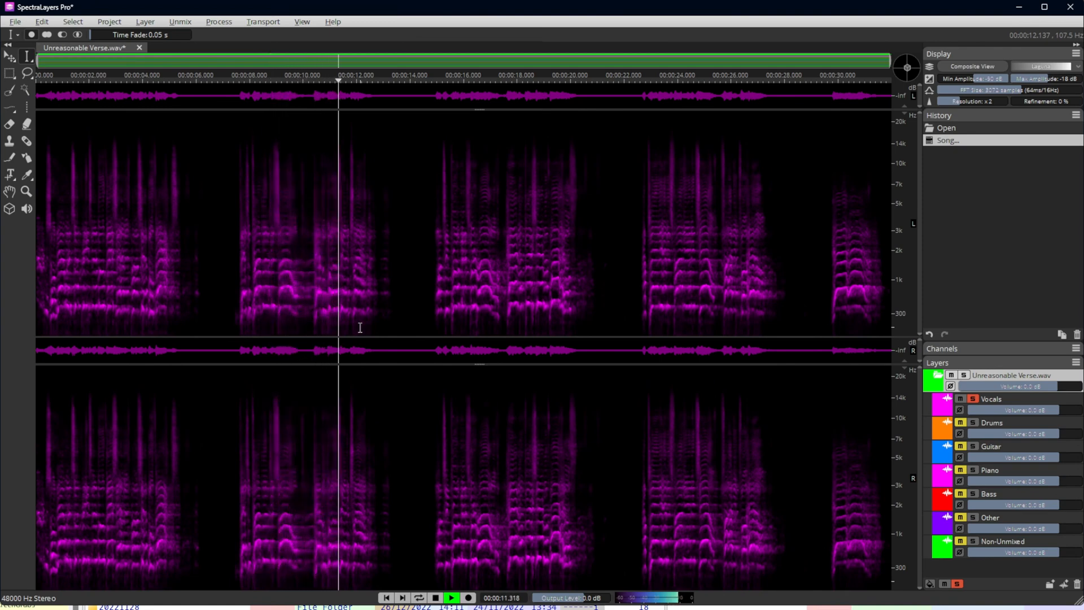
key("space")
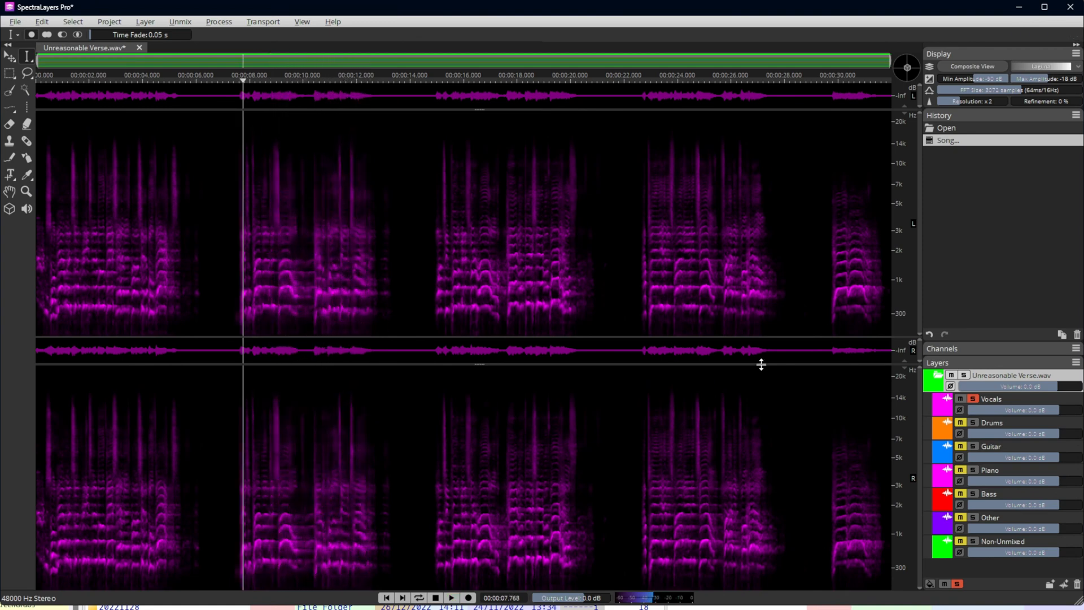
left_click(437, 311)
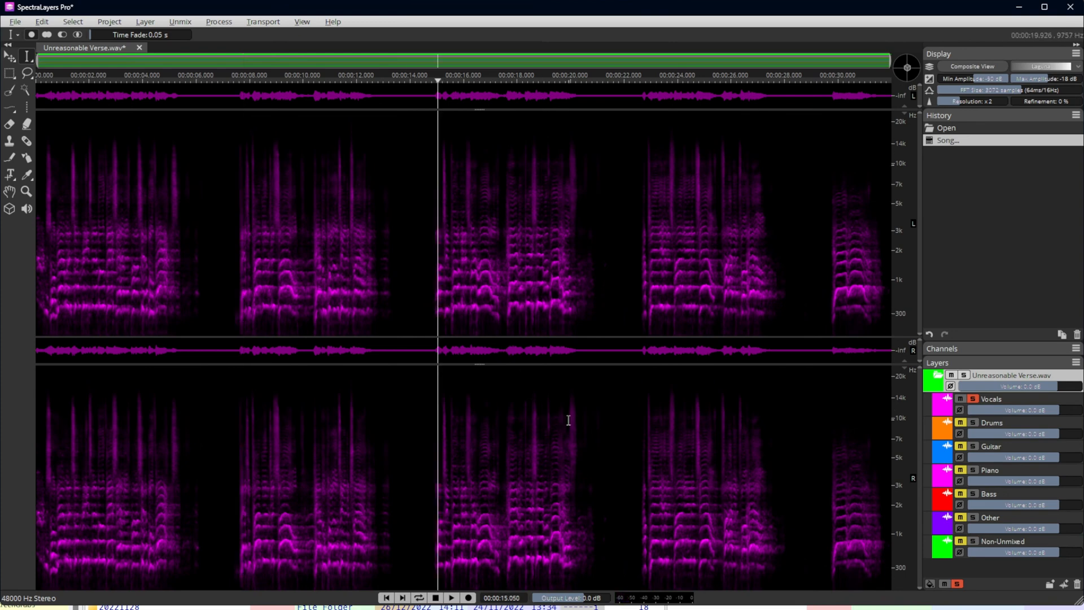
key("space")
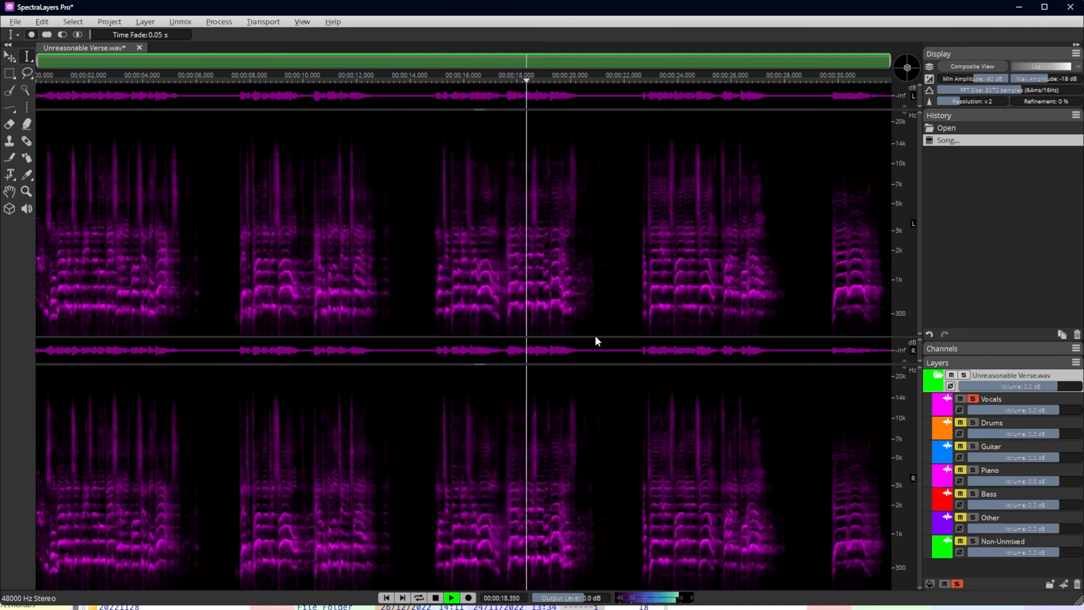
key("space")
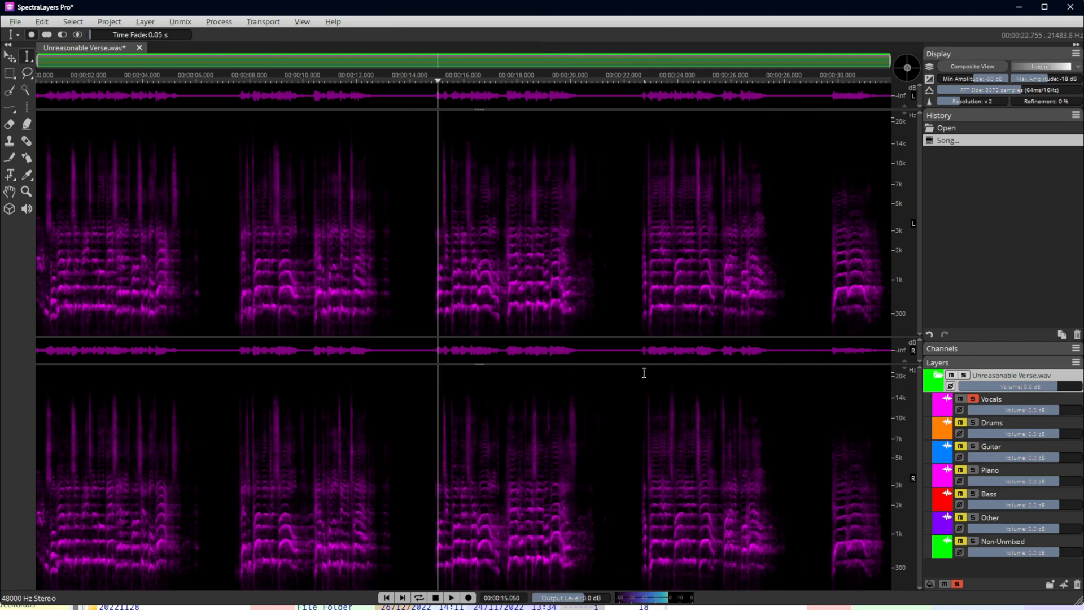
left_click(973, 399)
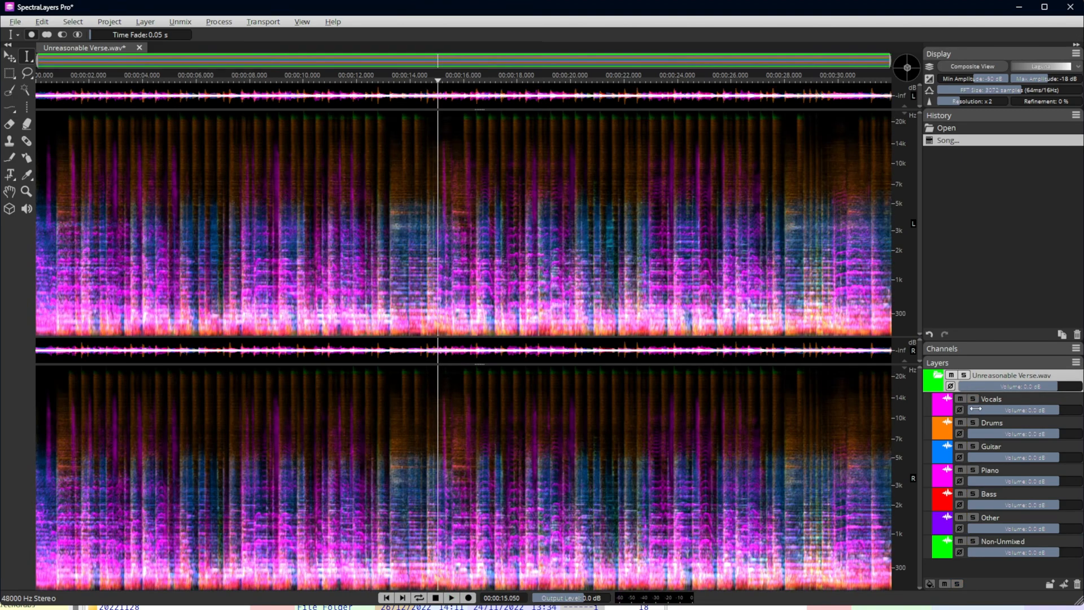
Solo the Drums layer and listen to it from near the start and from about 14 s.
left_click(974, 424)
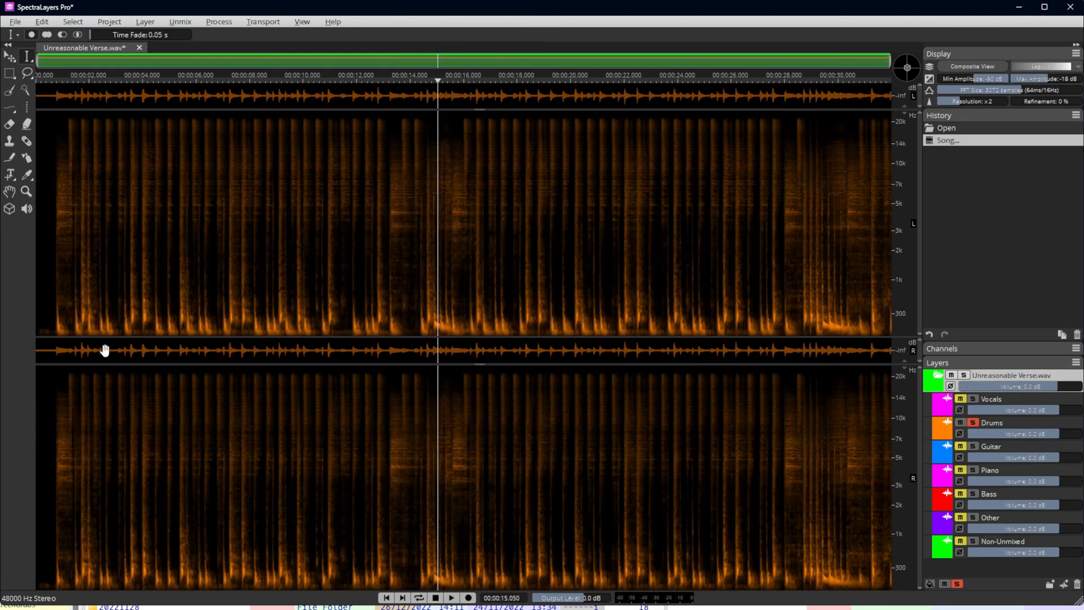
left_click(99, 305)
key("space")
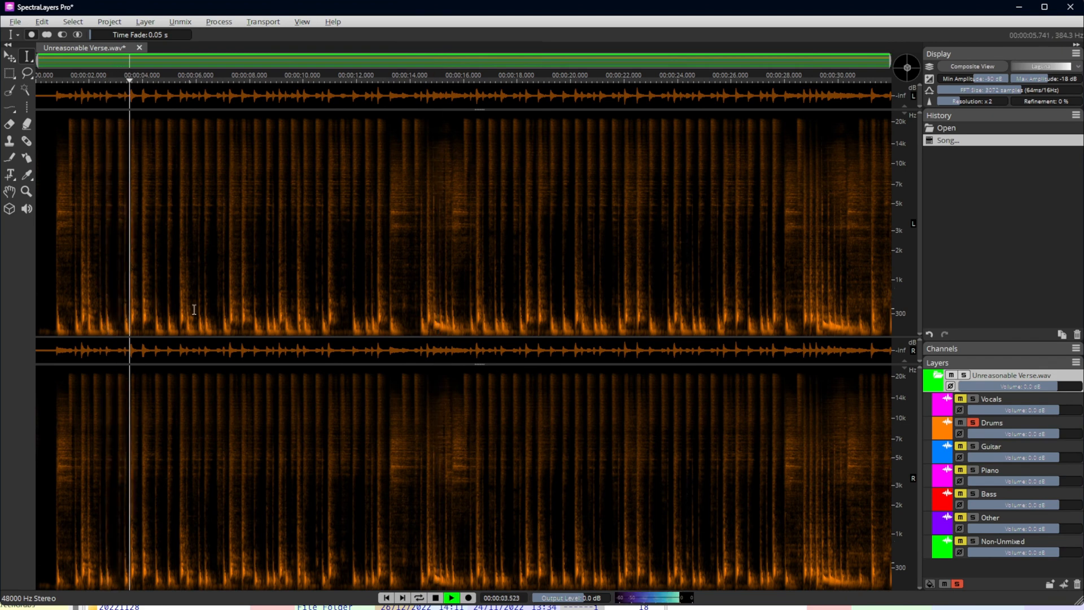
left_click(411, 293)
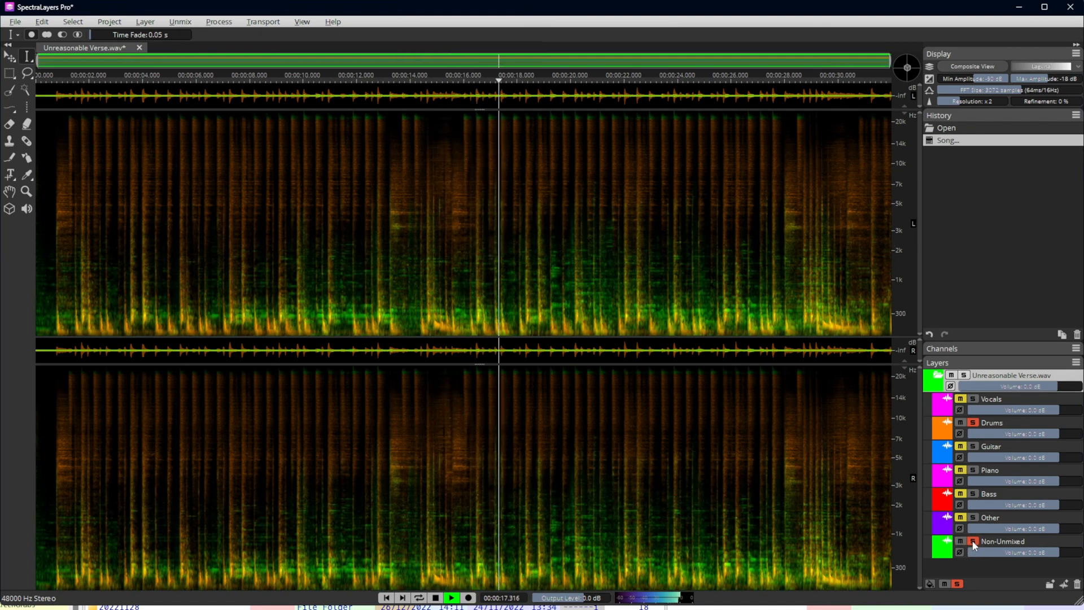
Briefly audition the Other layer together with the soloed Drums, and return to the full mix with the playhead at about 3 s.
left_click(975, 518)
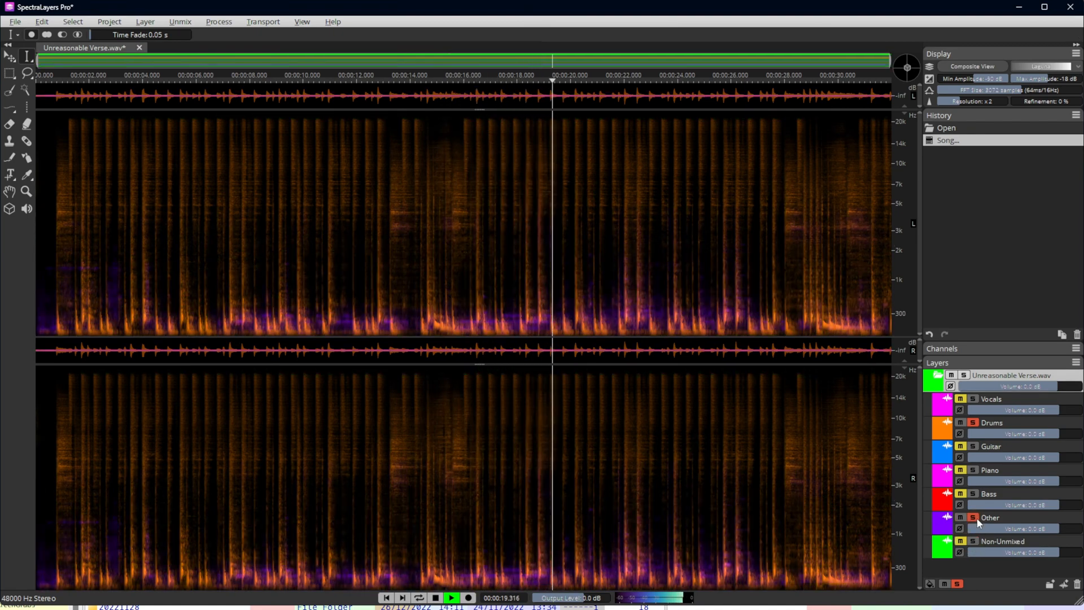
left_click(975, 518)
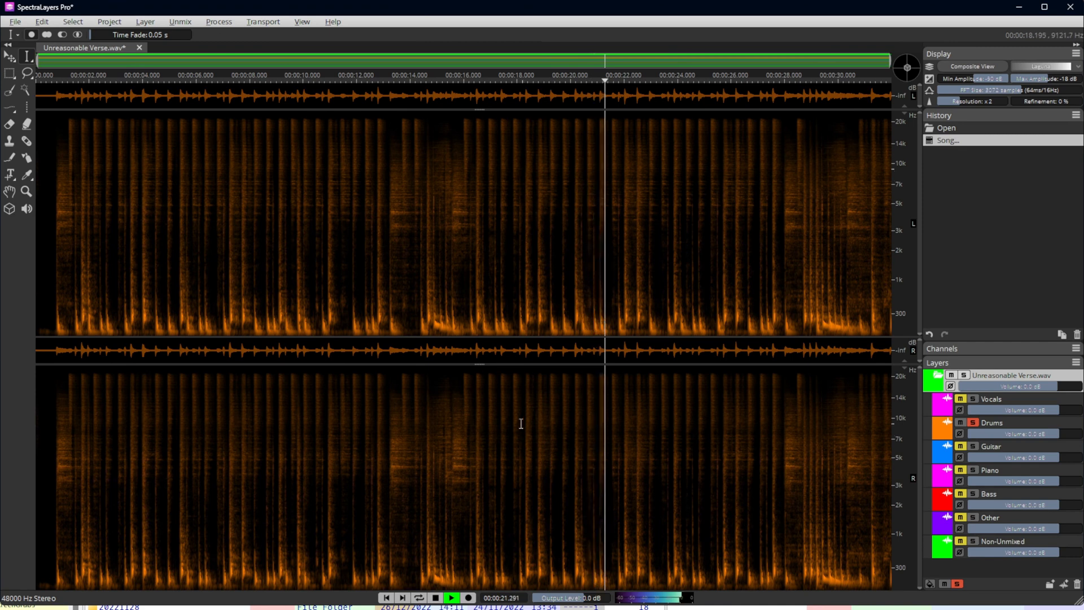
key("space")
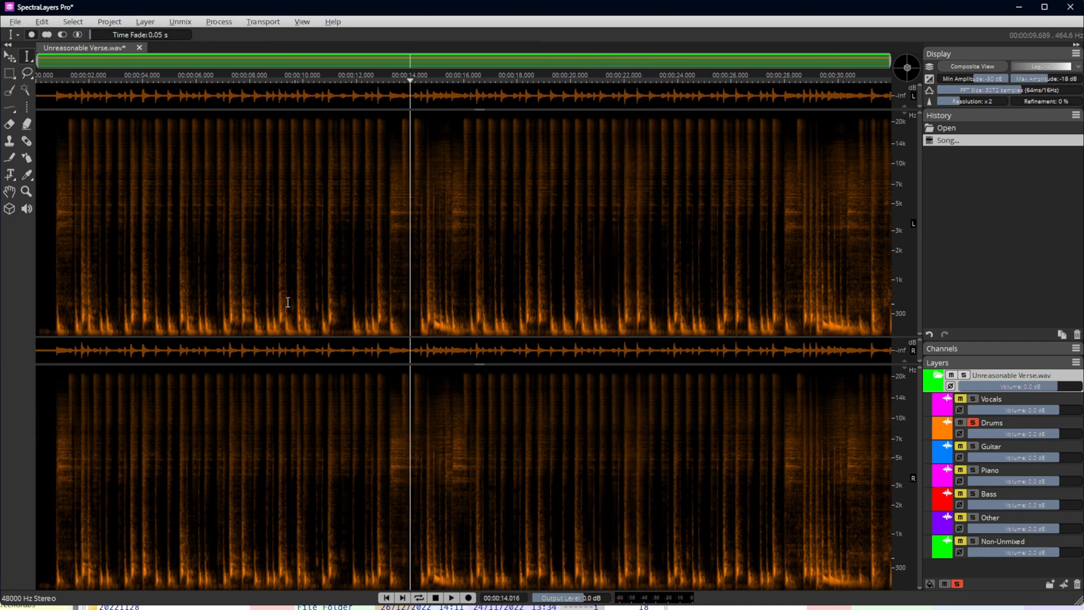
left_click(118, 298)
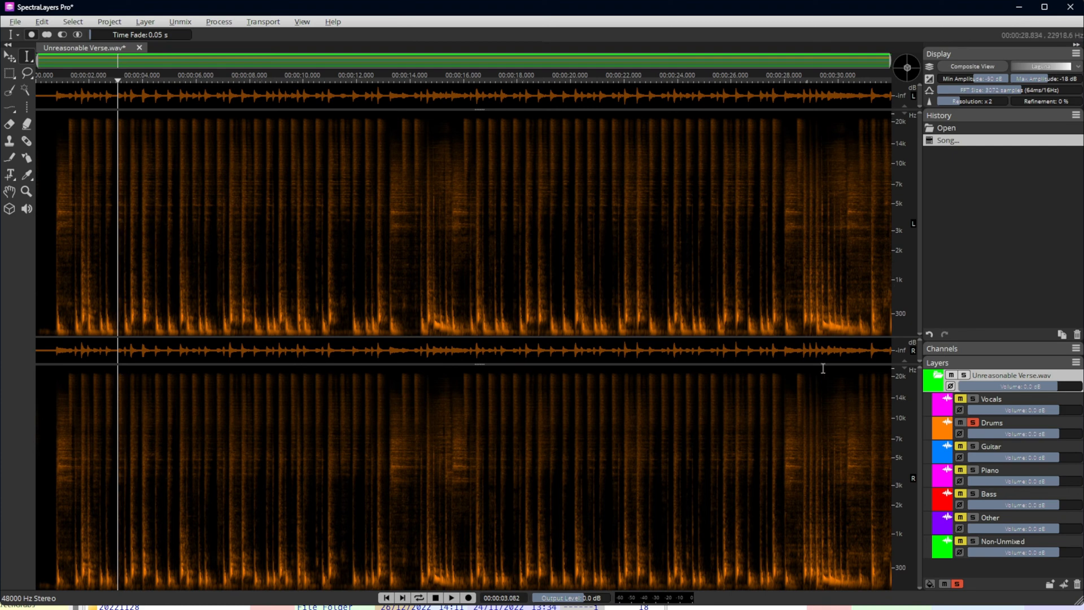
left_click(974, 425)
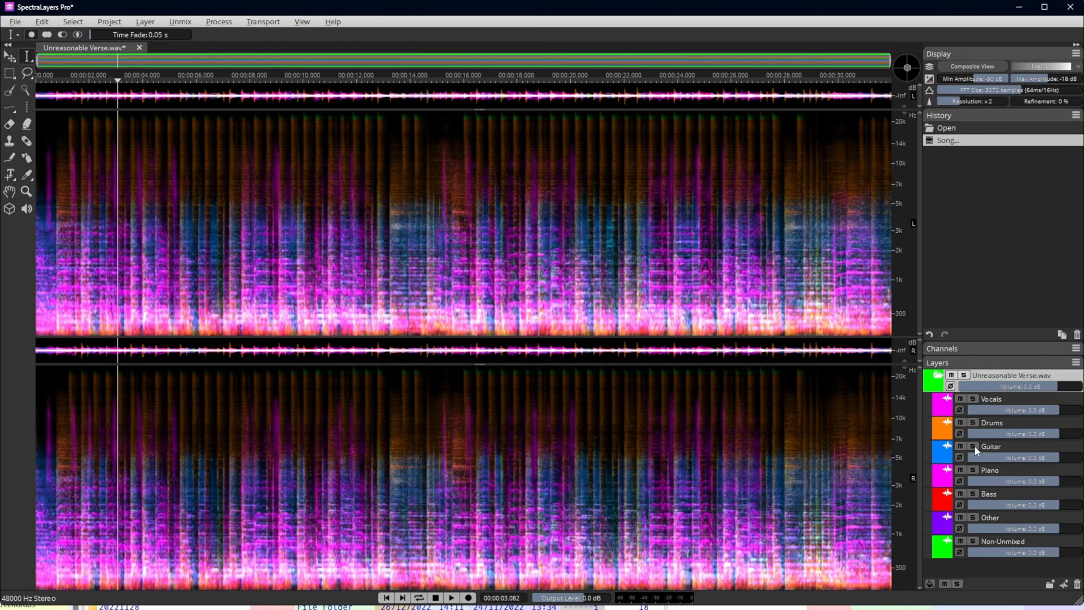
Solo the Guitar layer and listen to it from about 5 s and about 13 s.
left_click(973, 447)
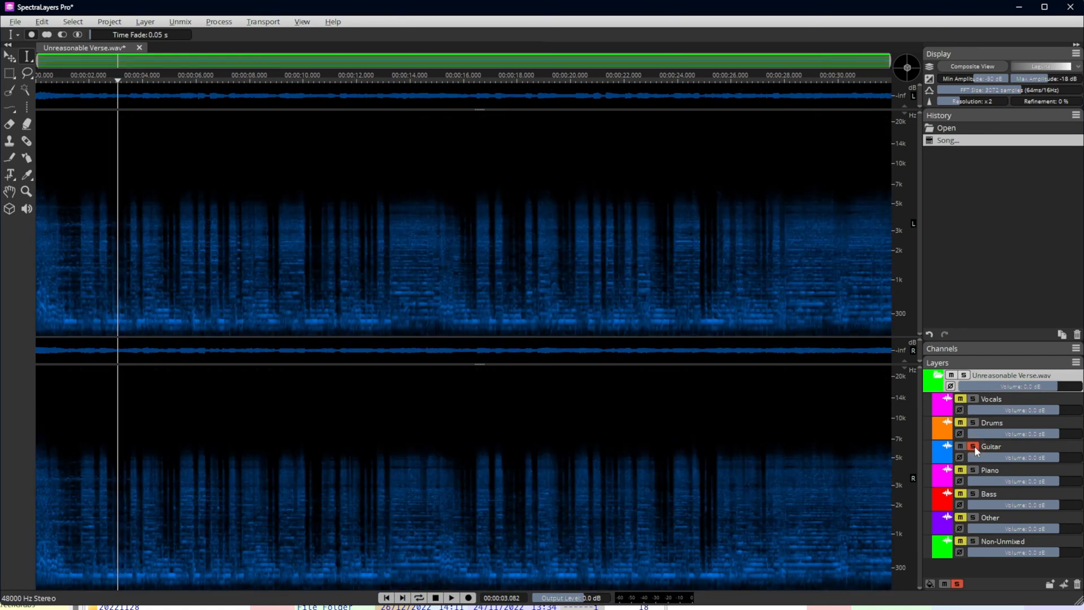
left_click(98, 312)
left_click(171, 304)
key("space")
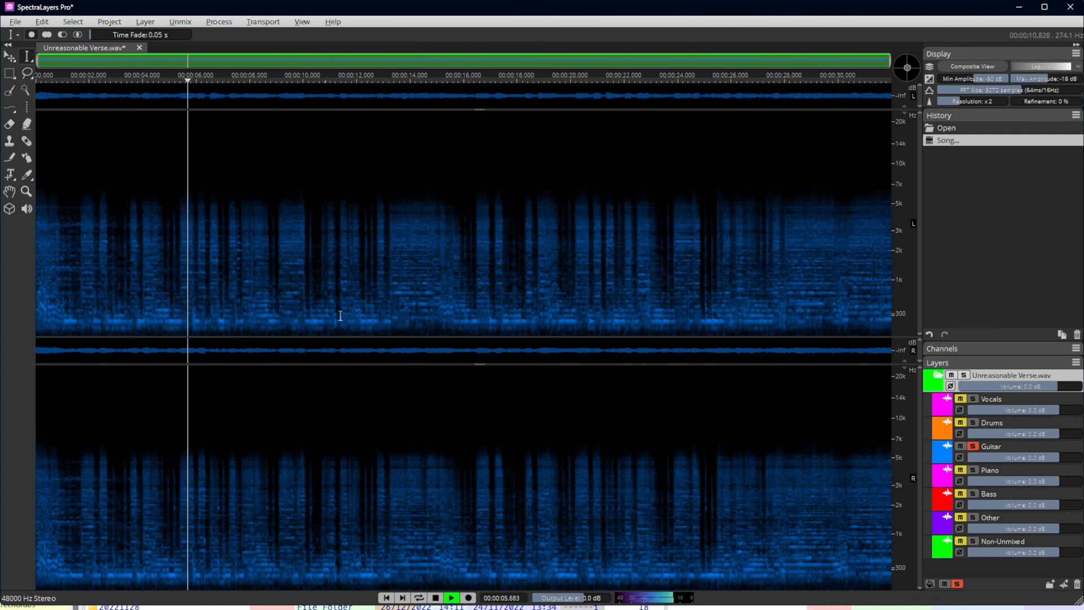
left_click(388, 310)
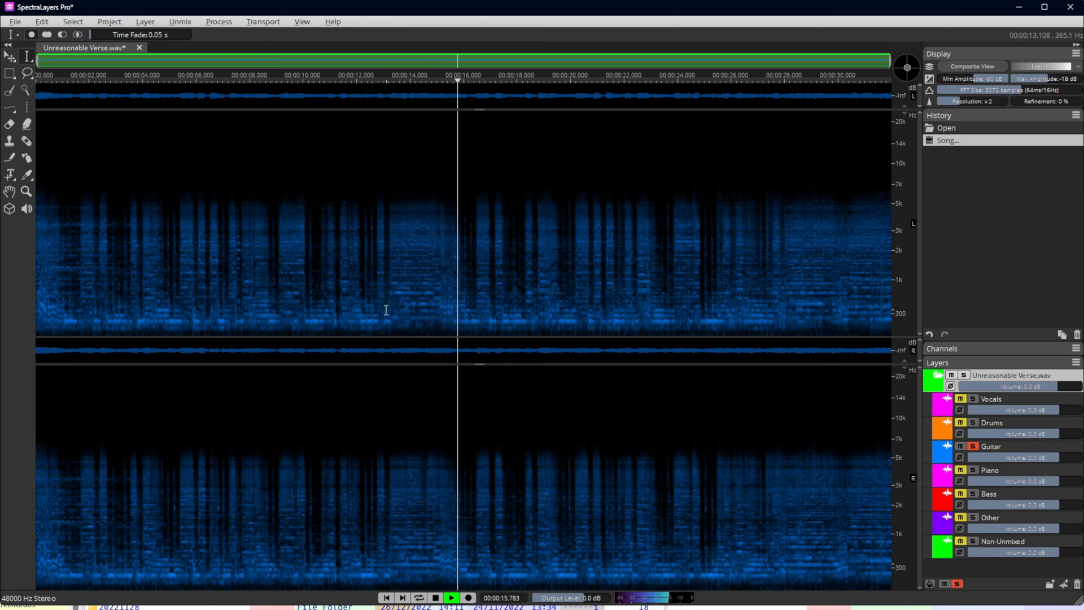
Listen to the closing part of the soloed Guitar from about 27.4 s, and take the layer out of solo.
left_click(769, 504)
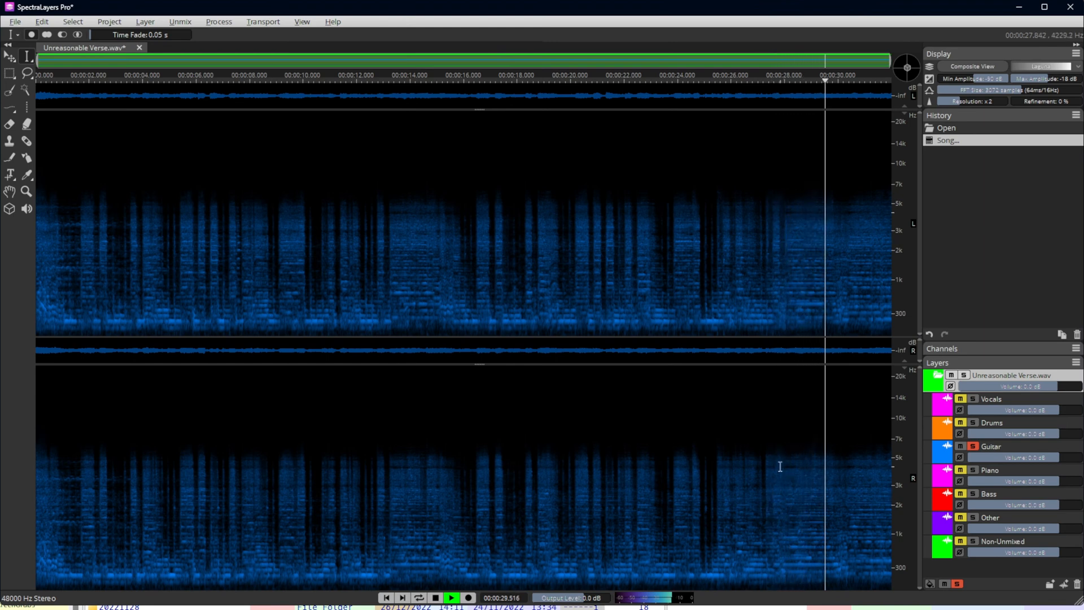
key("space")
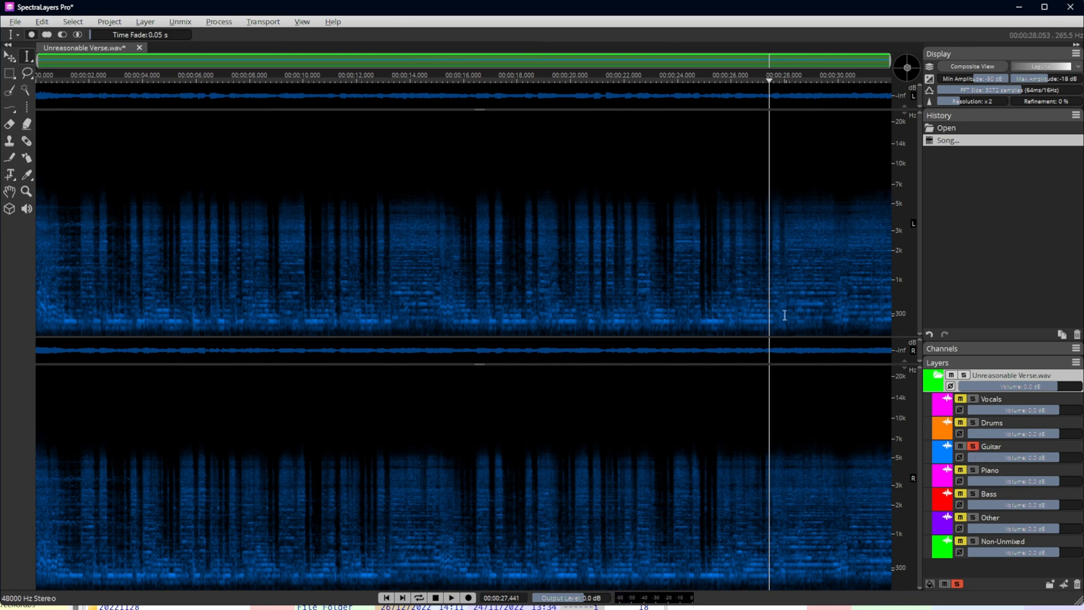
key("space")
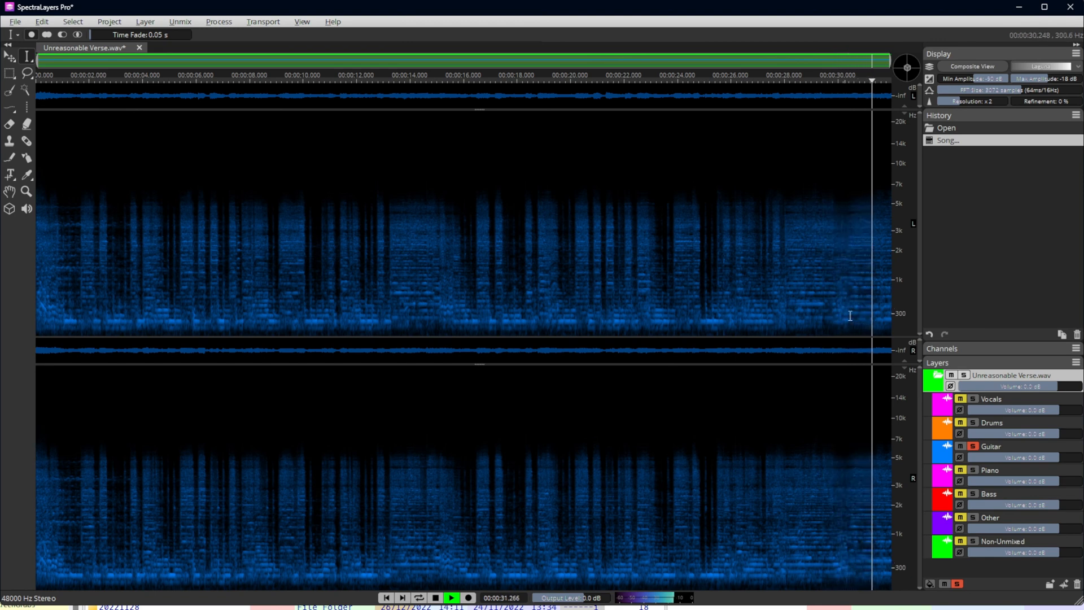
key("space")
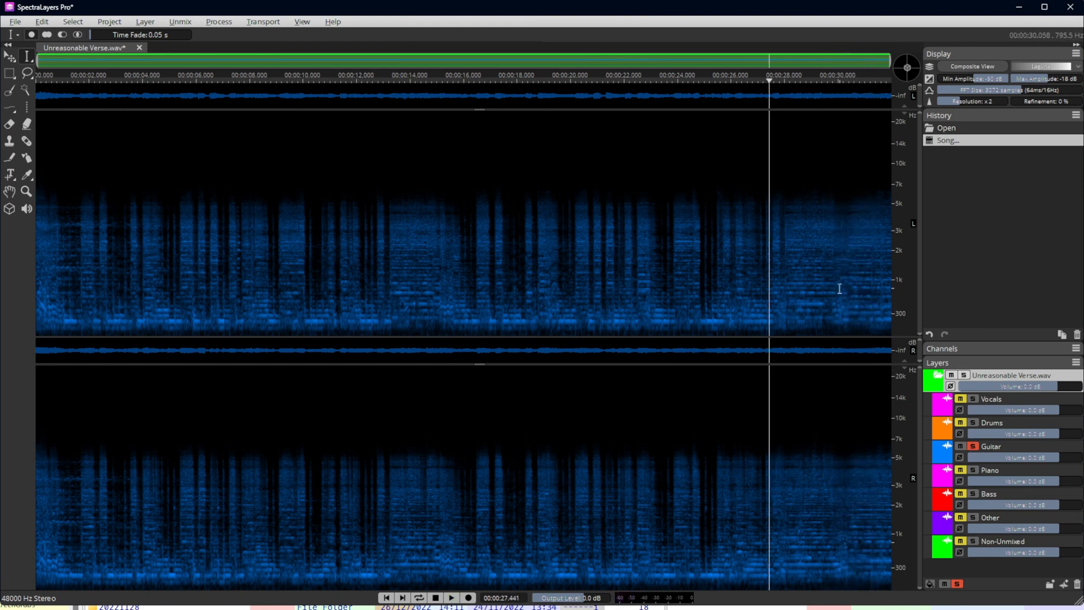
left_click(974, 448)
Audition the Piano layer in solo from about 3 s and about 12.6 s, and return to the full mix.
left_click(973, 471)
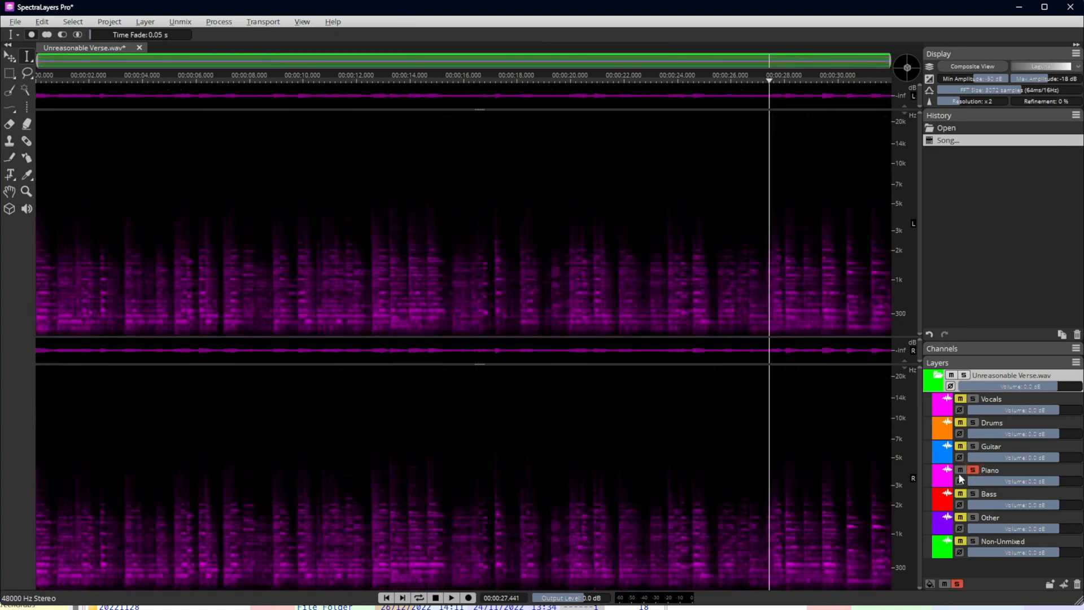
left_click(117, 305)
key("space")
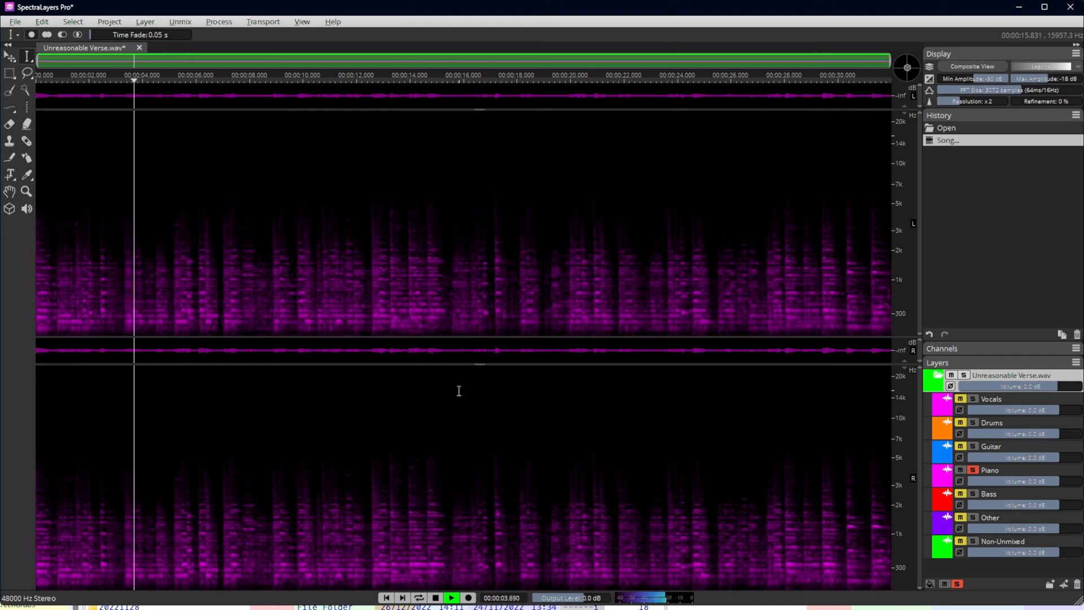
left_click(373, 305)
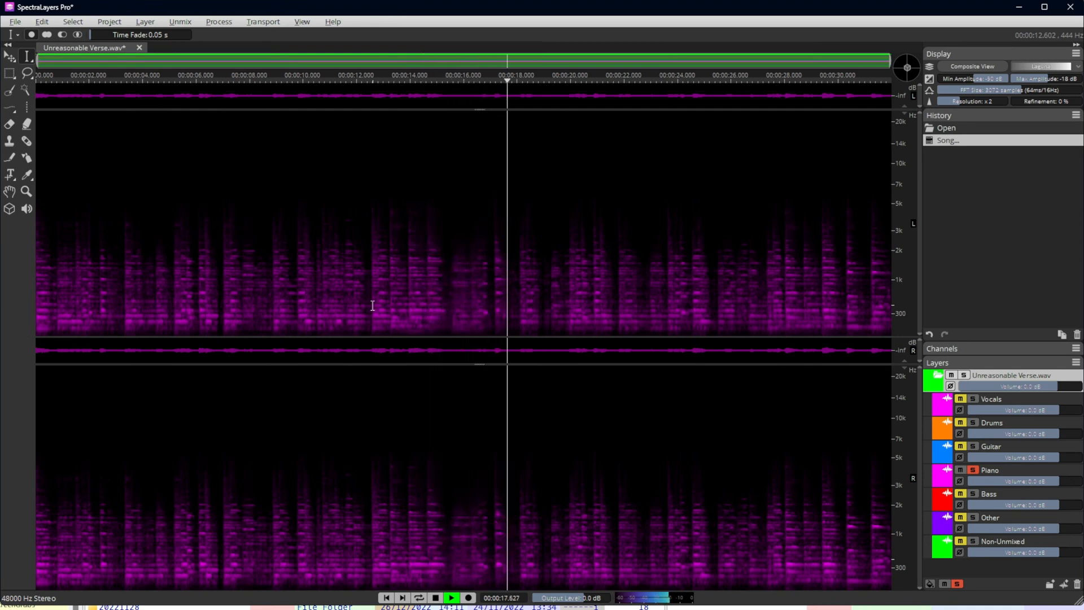
key("space")
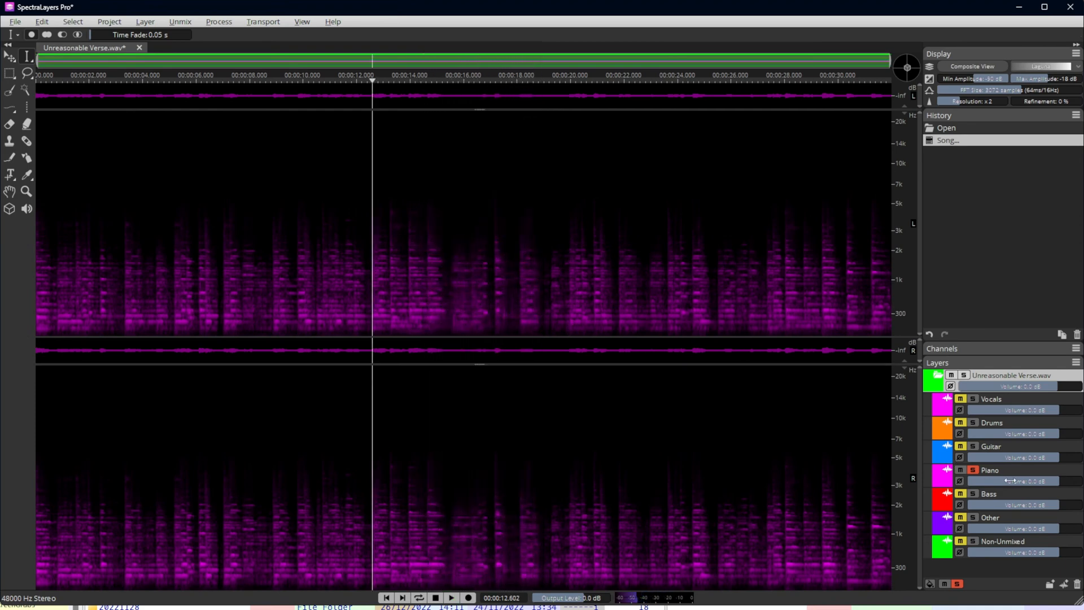
left_click(974, 471)
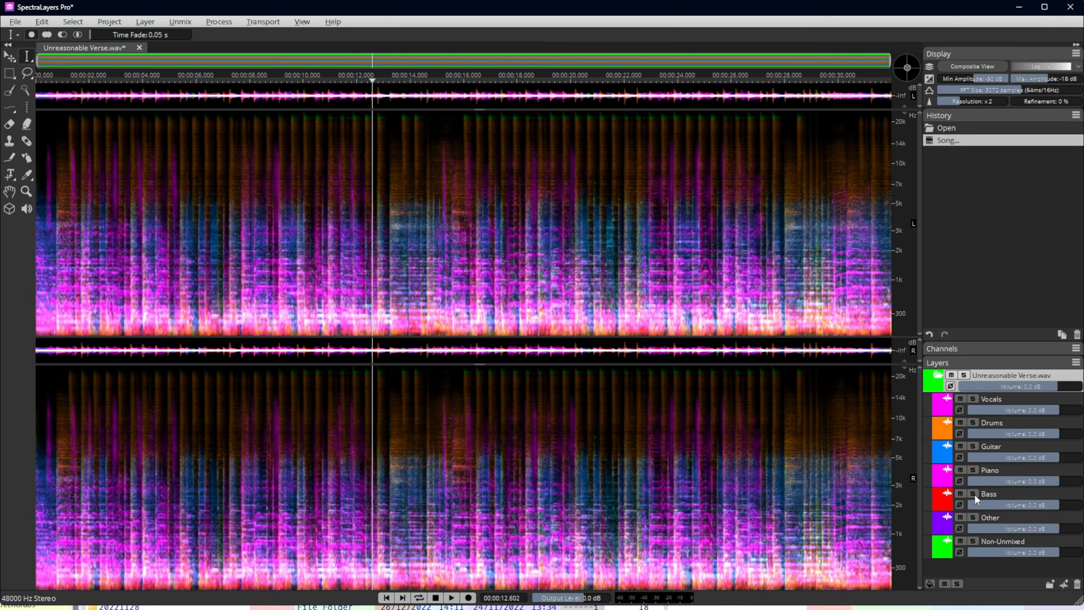
Solo the Bass layer and listen to it from about 13 s.
left_click(974, 494)
left_click(142, 308)
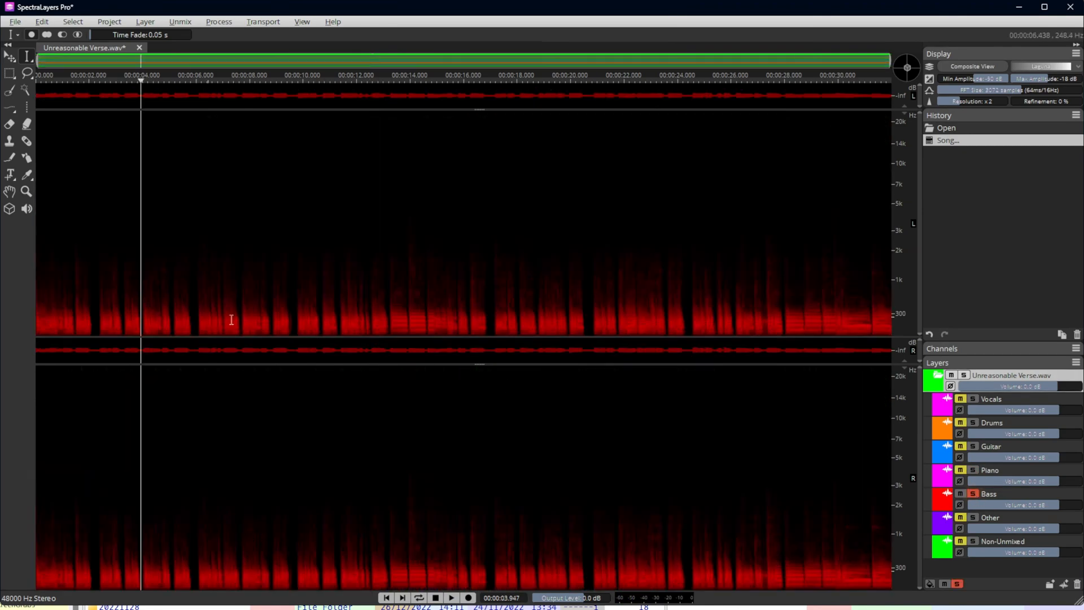
left_click(383, 319)
key("space")
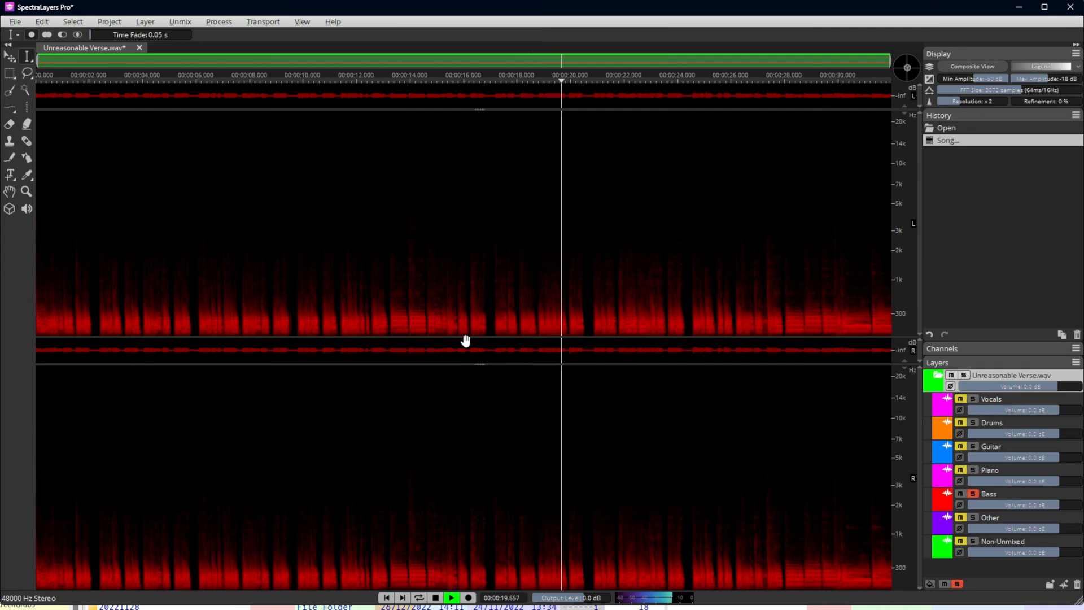
key("space")
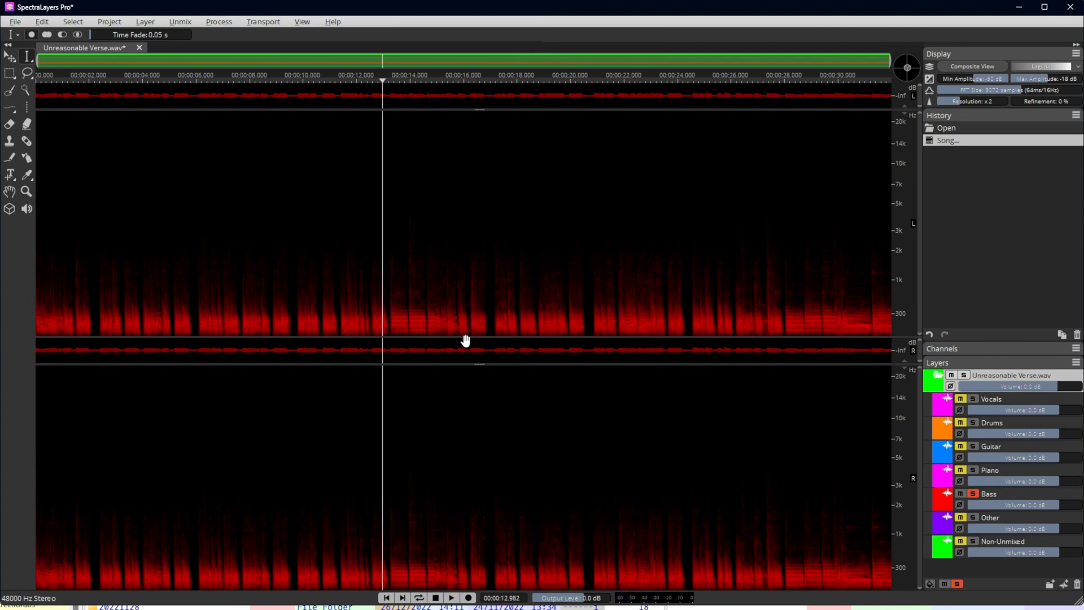
Listen to the soloed Bass from about 12.6 s, and during playback jump to about 28 s and back to about 17 s.
left_click(372, 318)
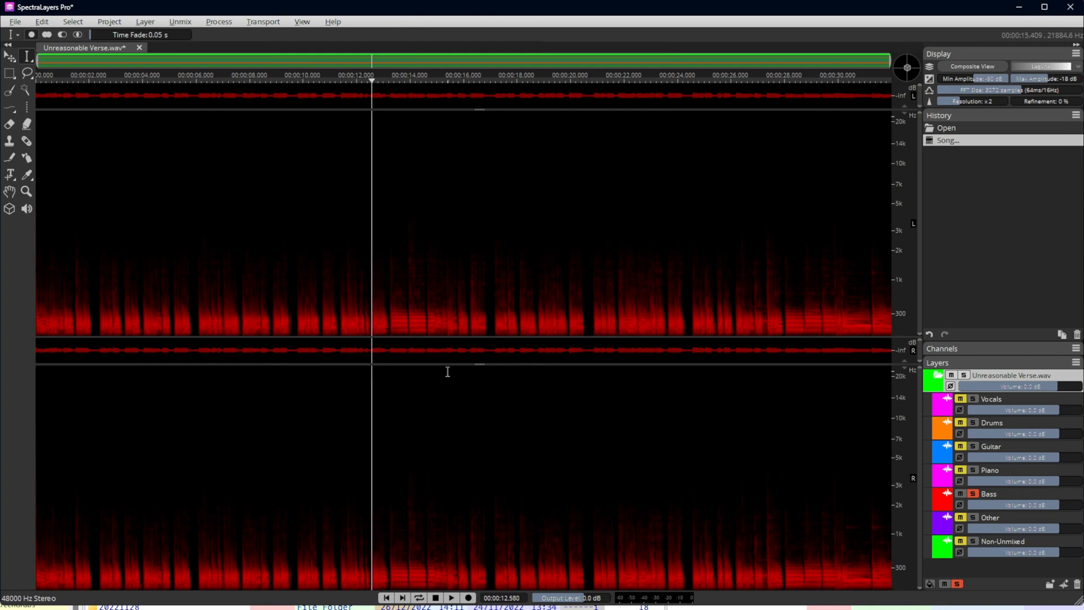
key("space")
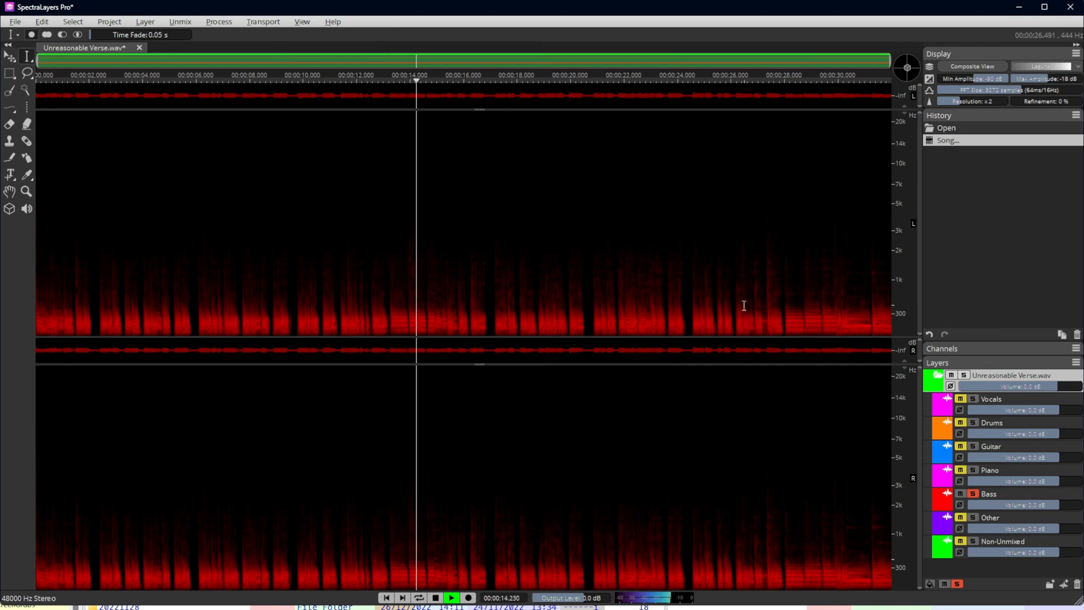
left_click(786, 322)
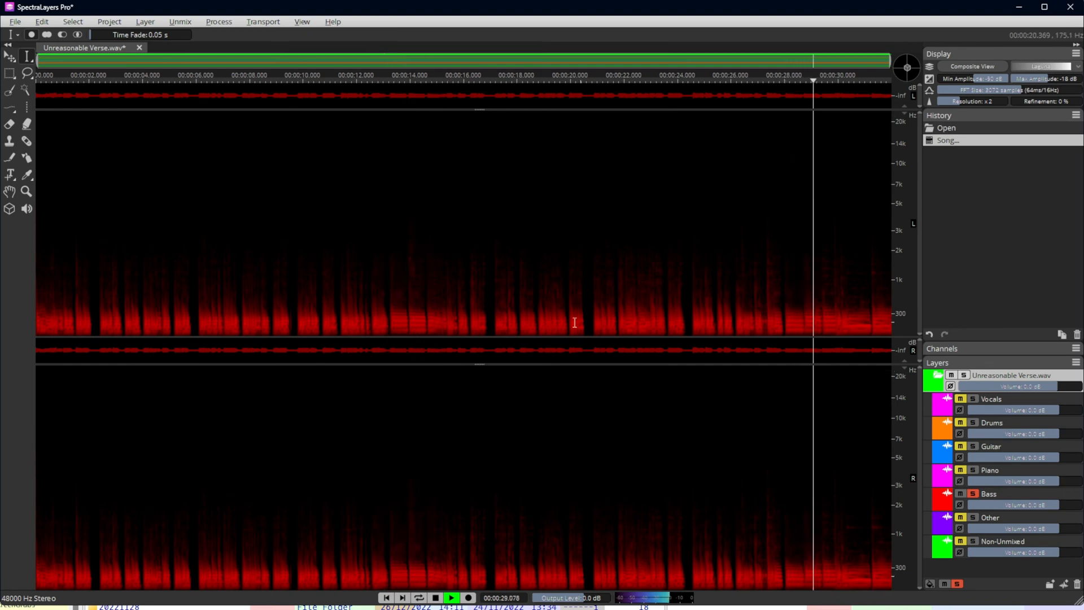
left_click(491, 322)
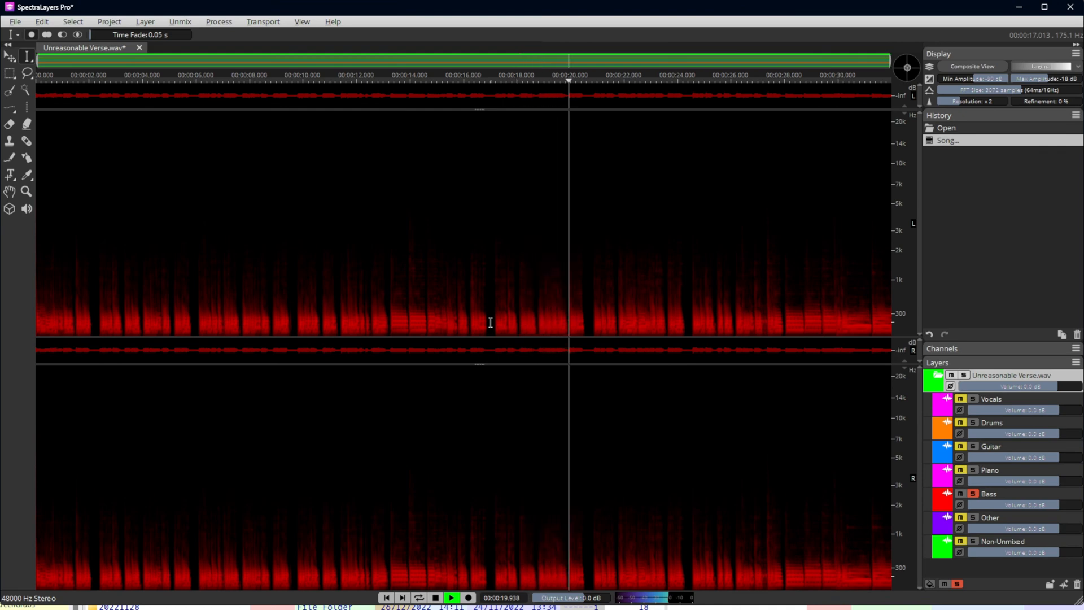
key("space")
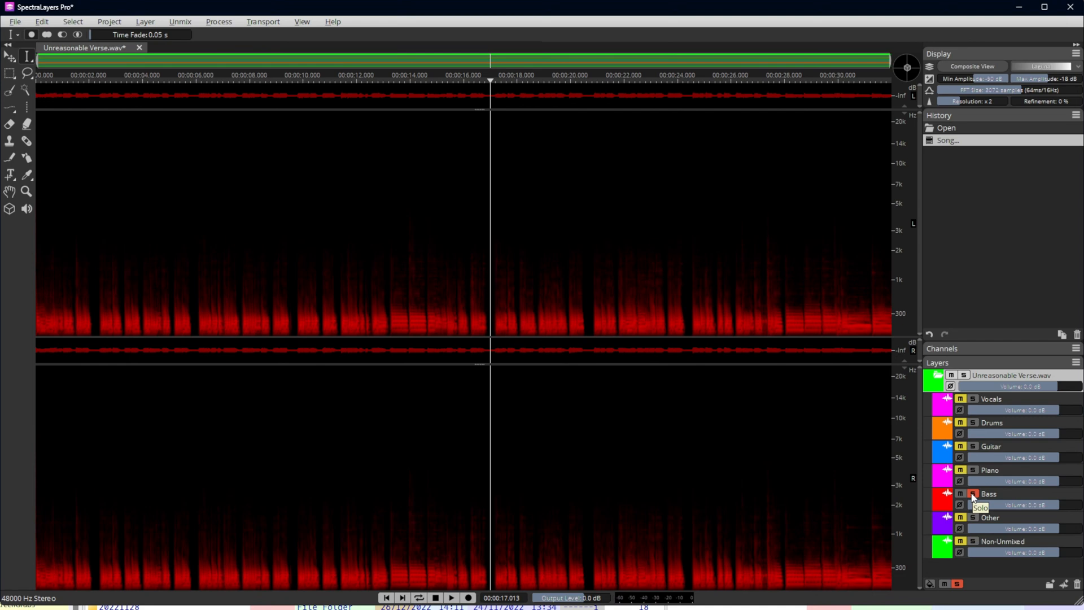
Replay the soloed Bass from about 13.2 s, and take the layer out of solo.
left_click(401, 300)
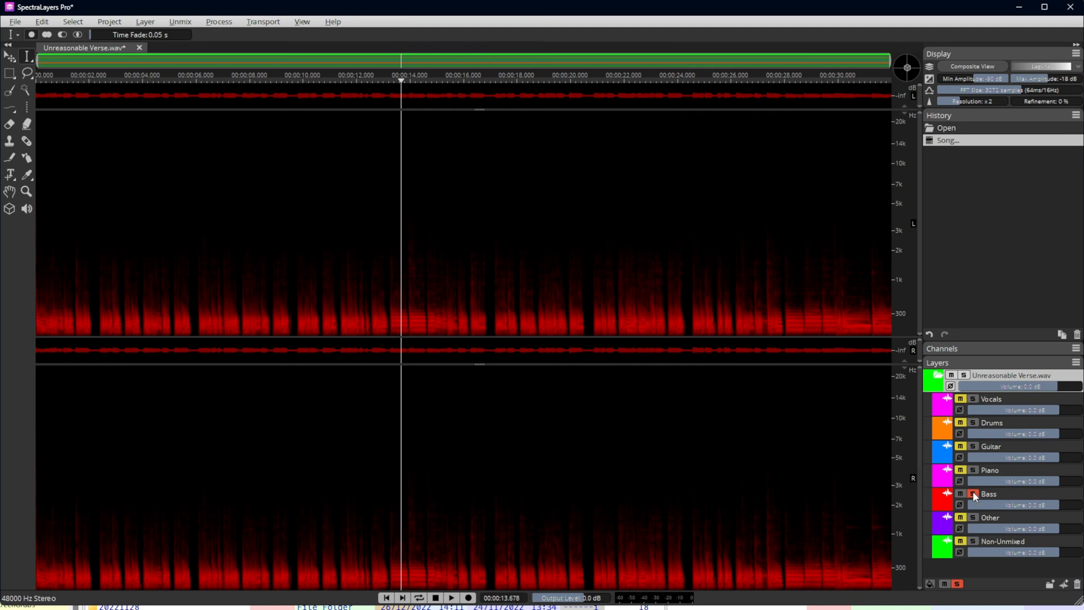
left_click(382, 311)
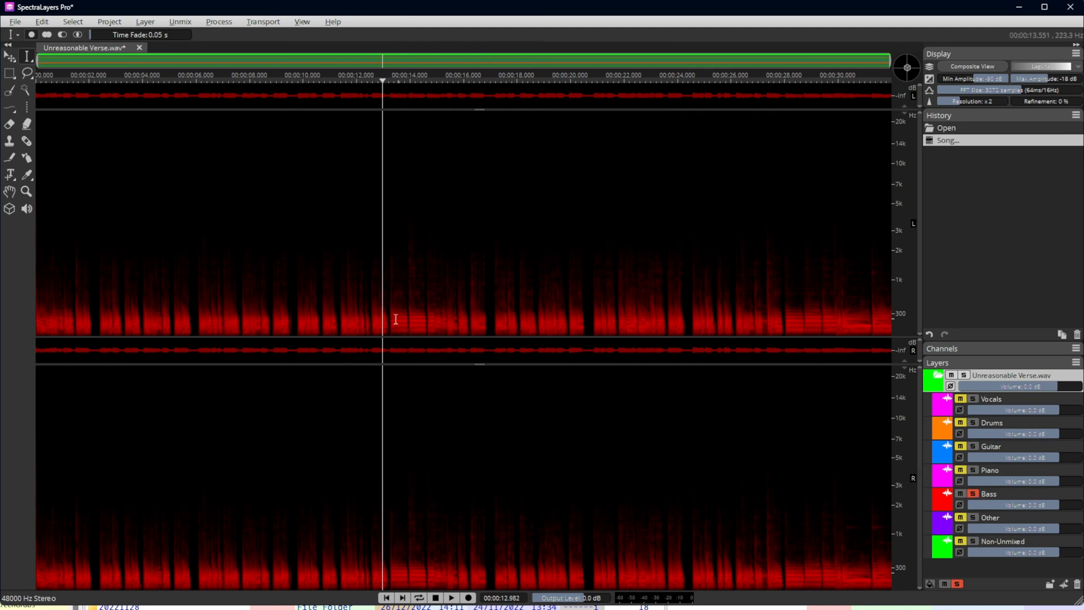
left_click(389, 314)
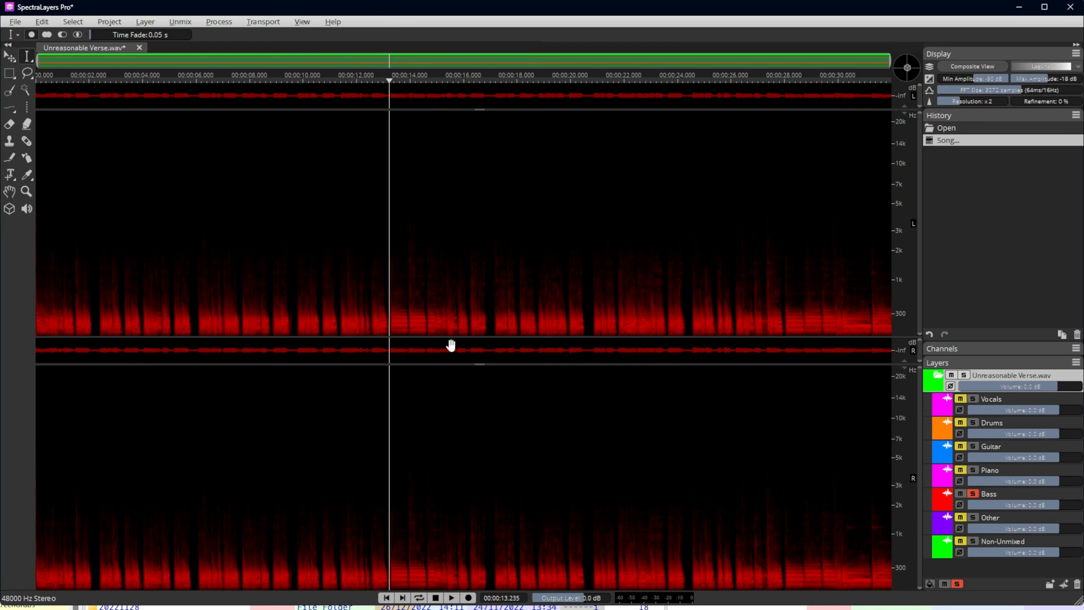
key("space")
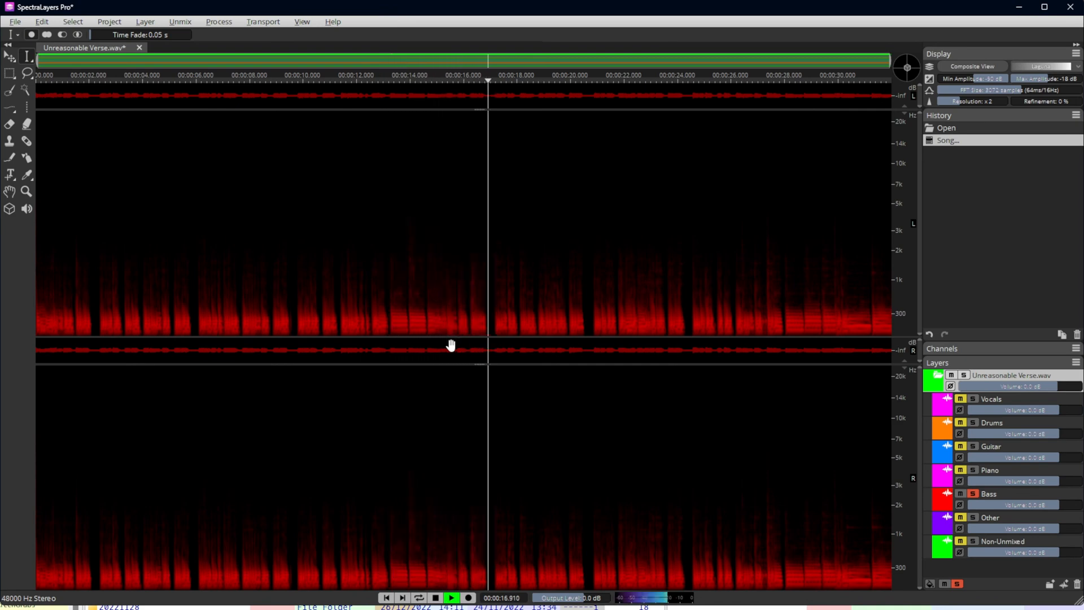
key("space")
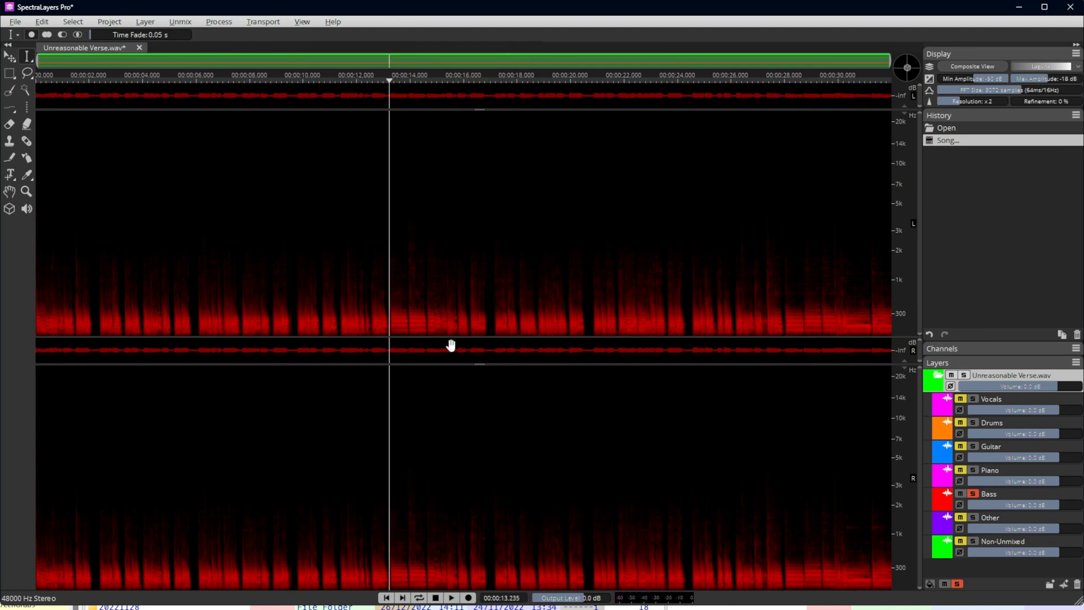
left_click(974, 495)
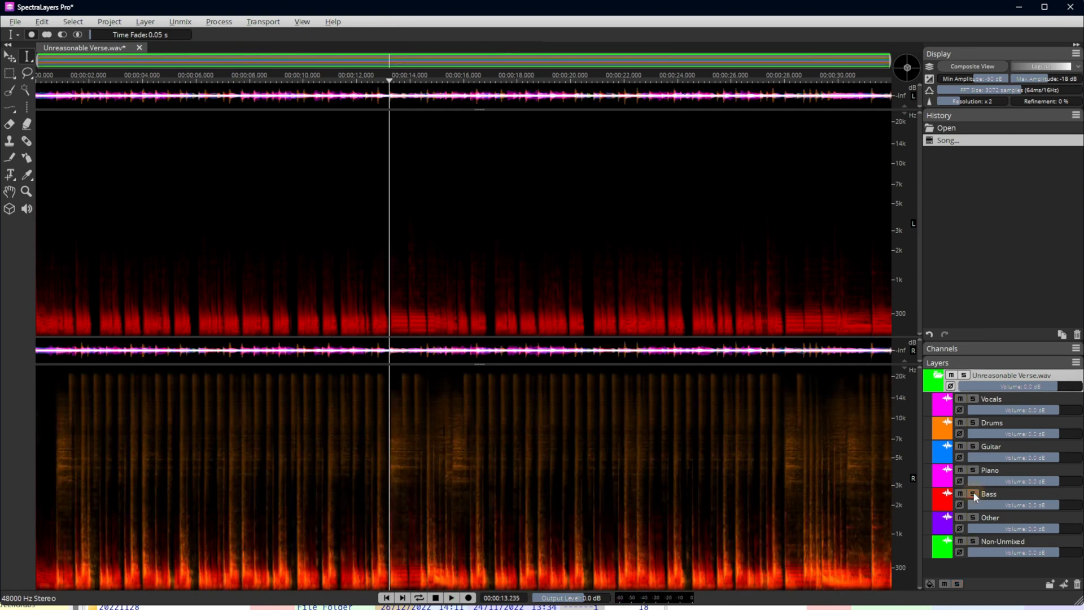
Audition the Other layer in solo from about 21.1 s and about 21.7 s, and take it out of solo.
left_click(974, 518)
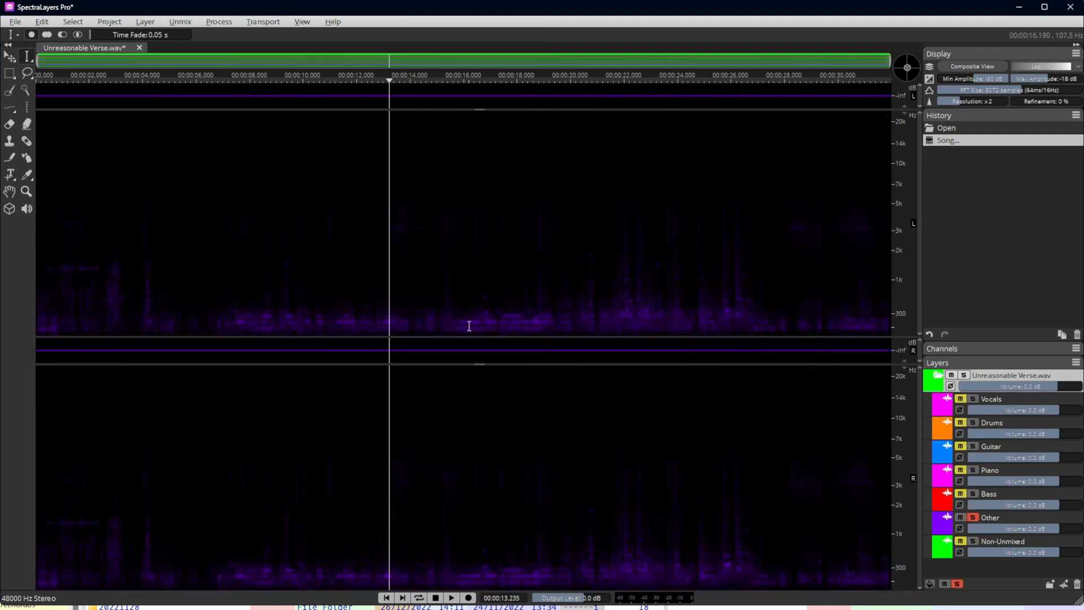
left_click(601, 313)
key("space")
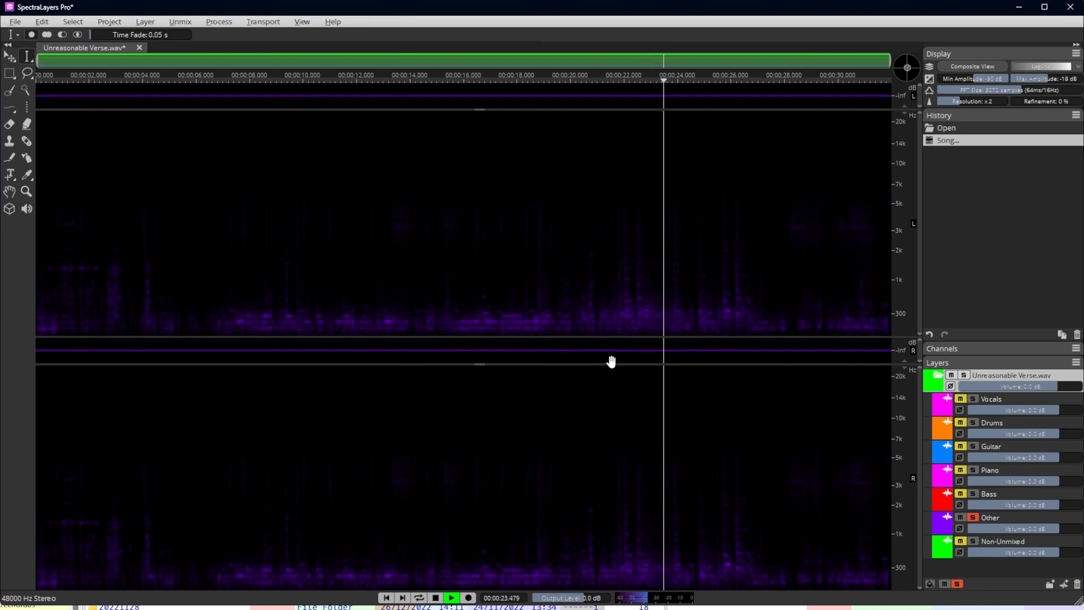
key("space")
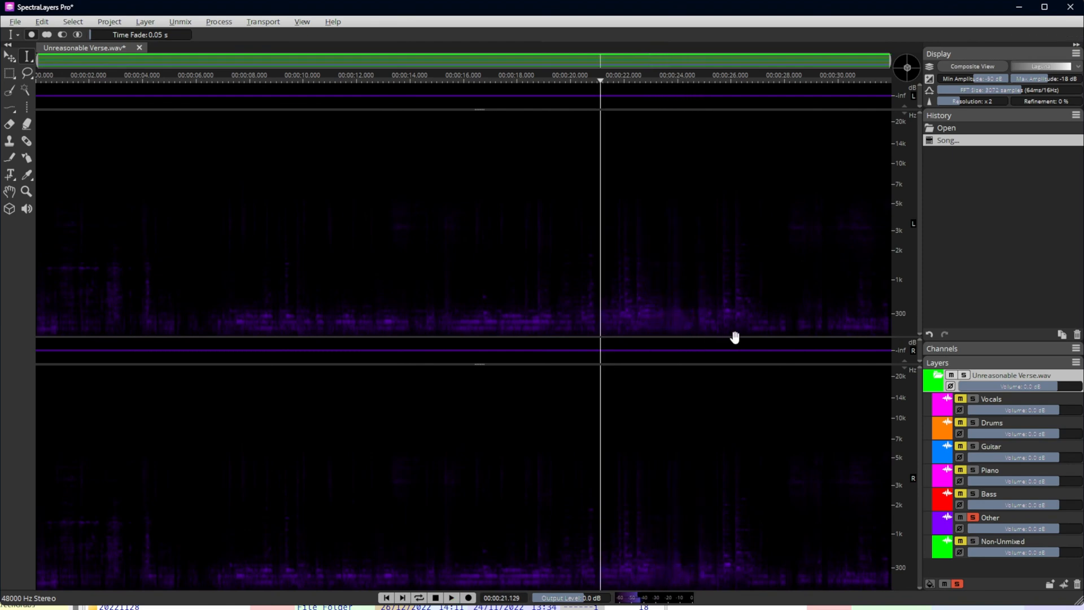
left_click(617, 305)
key("space")
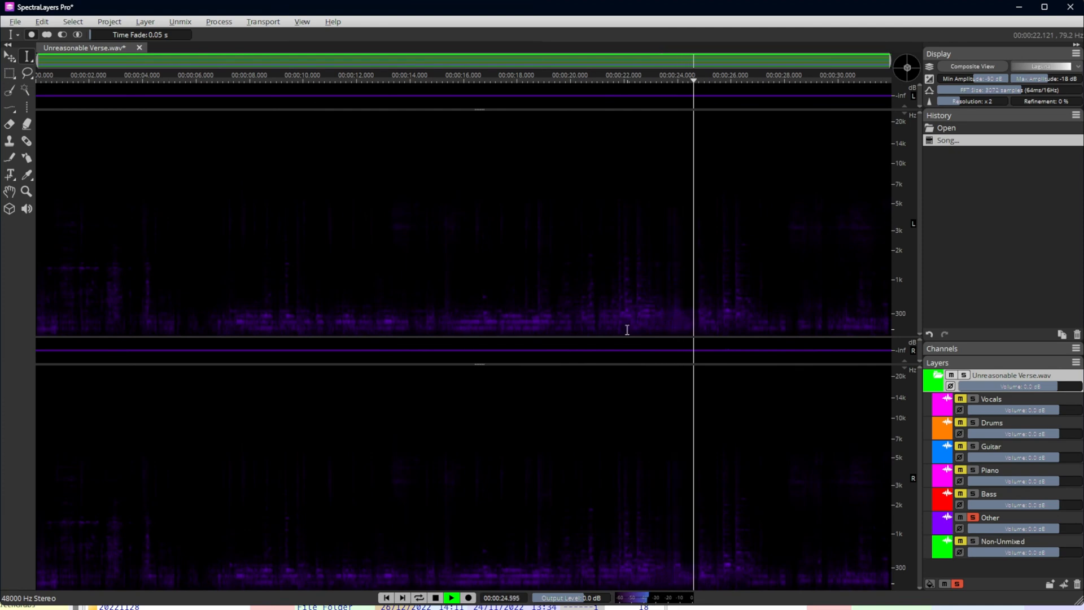
key("space")
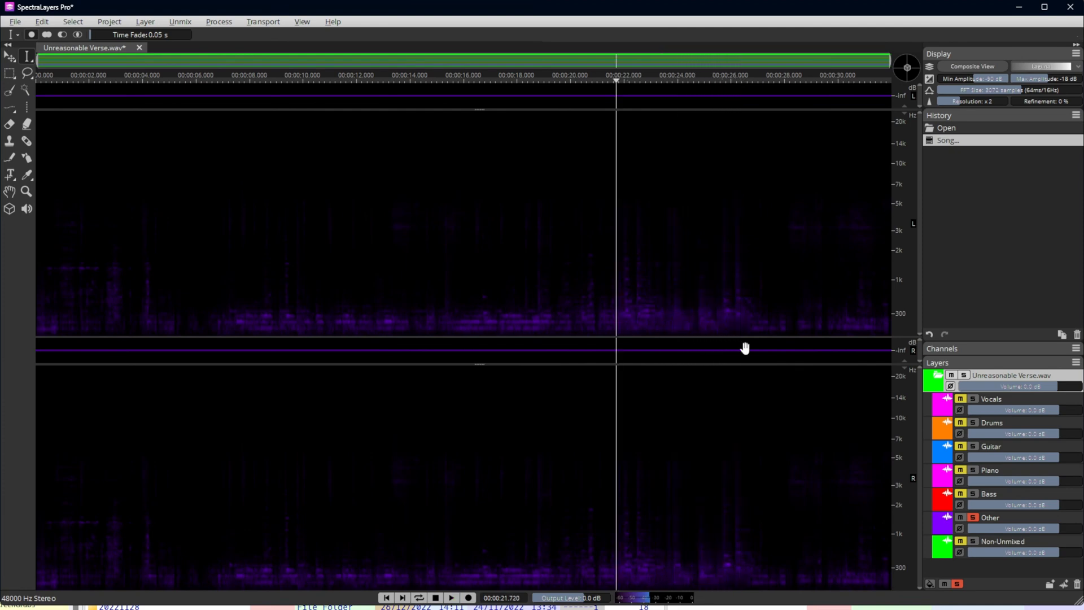
left_click(975, 518)
Audition the Non-Unmixed layer in solo from about 13.8 s and about 19.6 s, and return to the full mix.
left_click(974, 540)
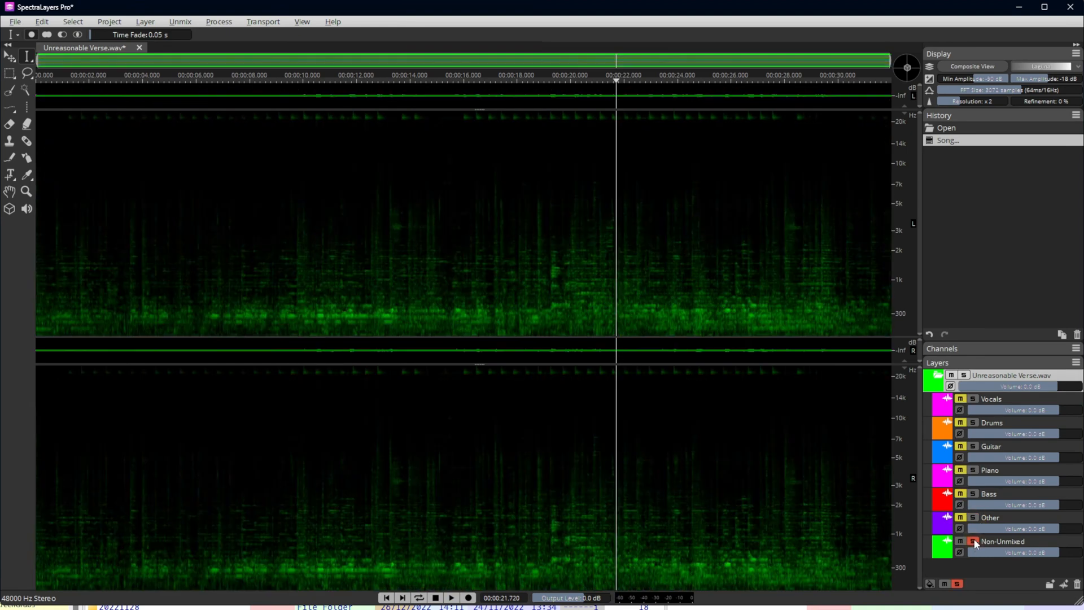
left_click(404, 306)
key("space")
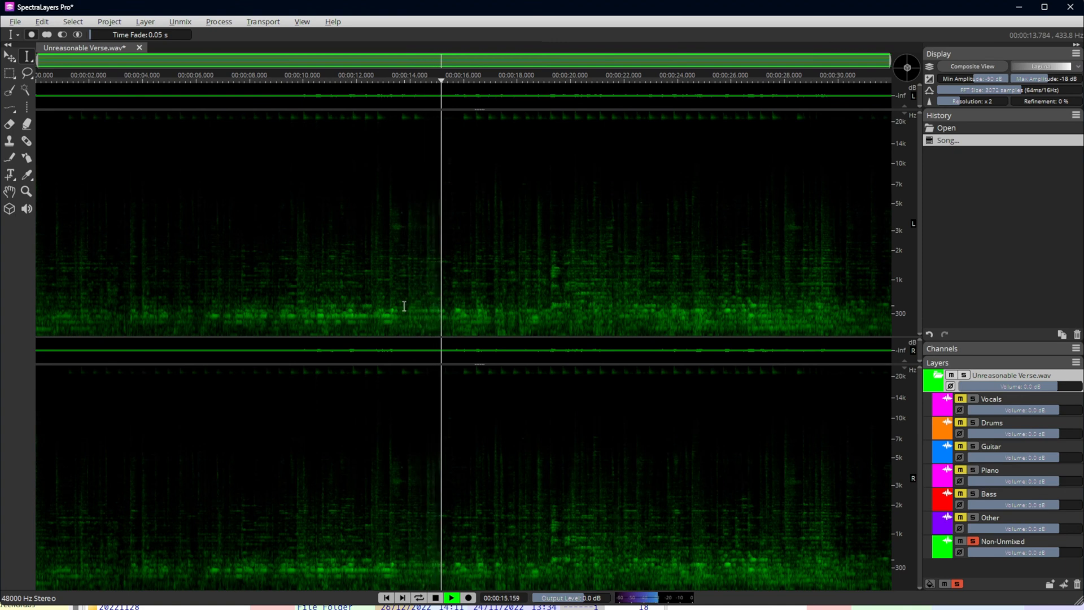
key("space")
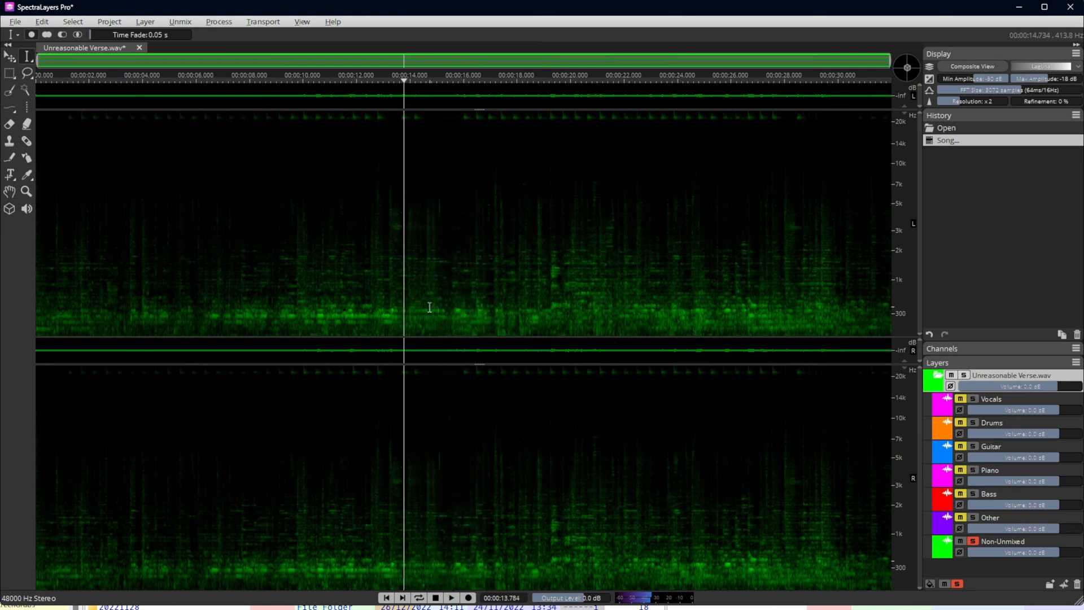
left_click(567, 301)
key("space")
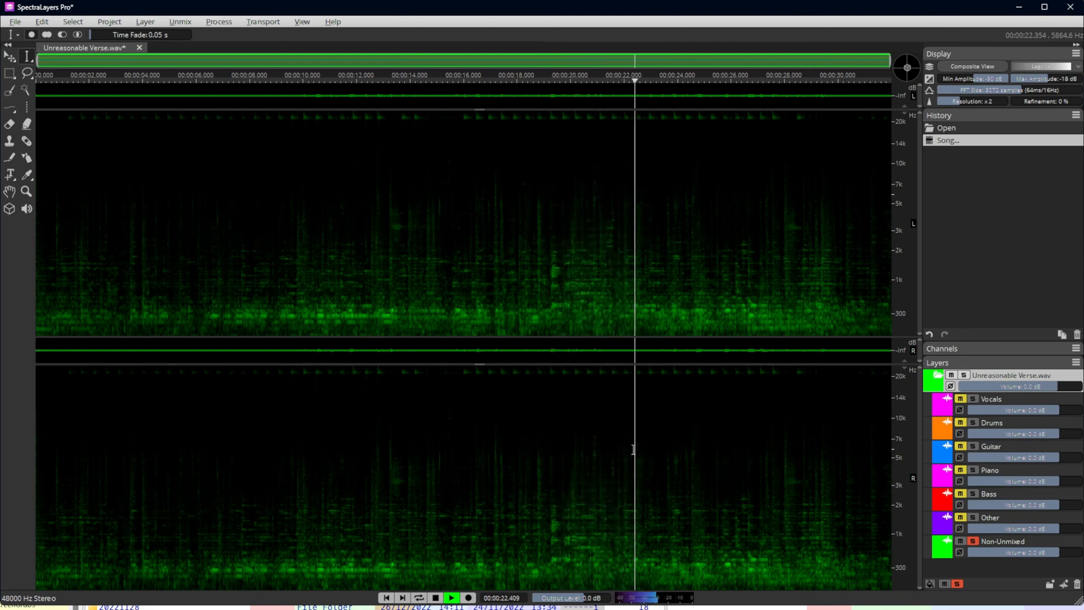
key("space")
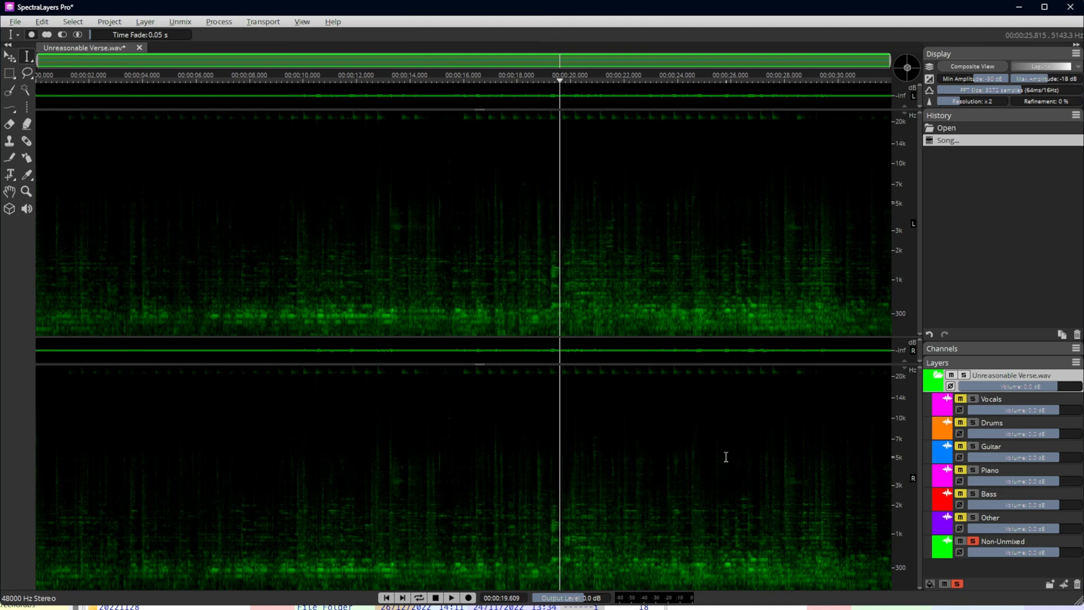
left_click(974, 542)
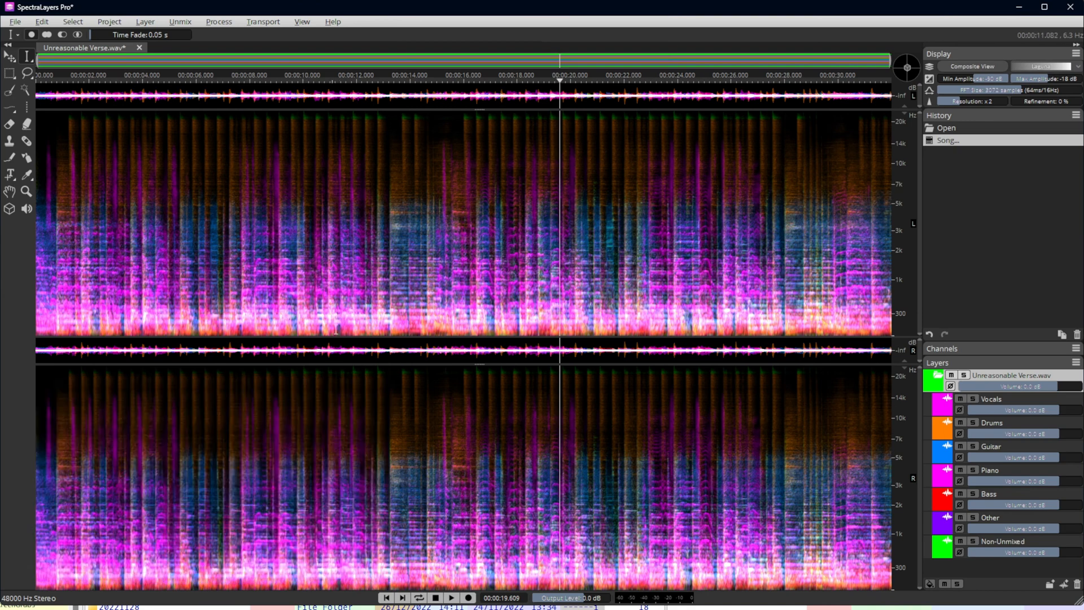
Play the mix from about 2 s, mute the Vocals layer during playback to hear the backing alone, and unmute it after stopping.
left_click(141, 280)
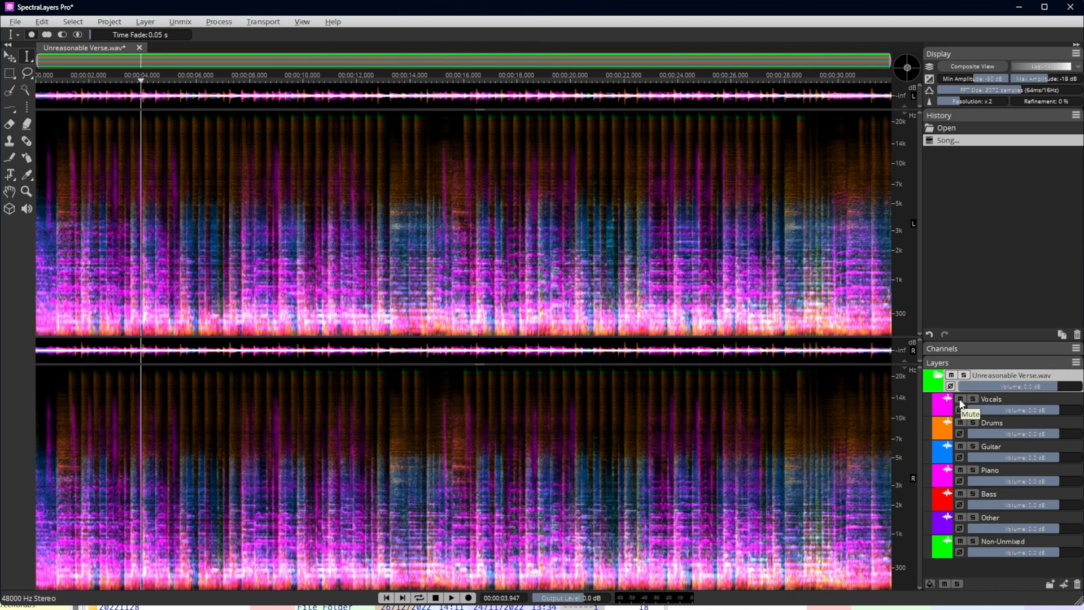
left_click(90, 286)
key("space")
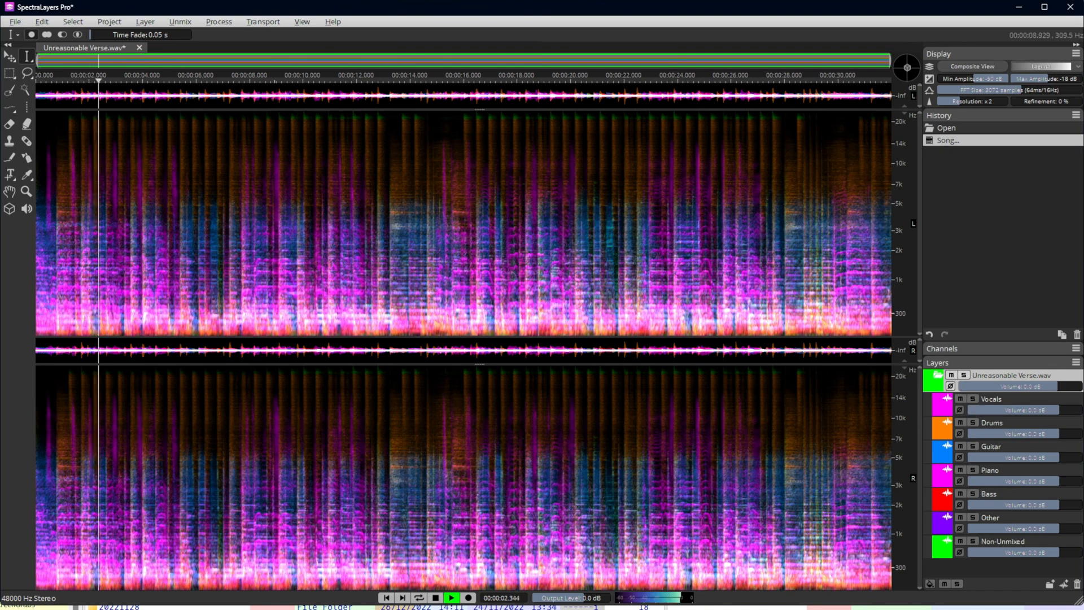
left_click(961, 398)
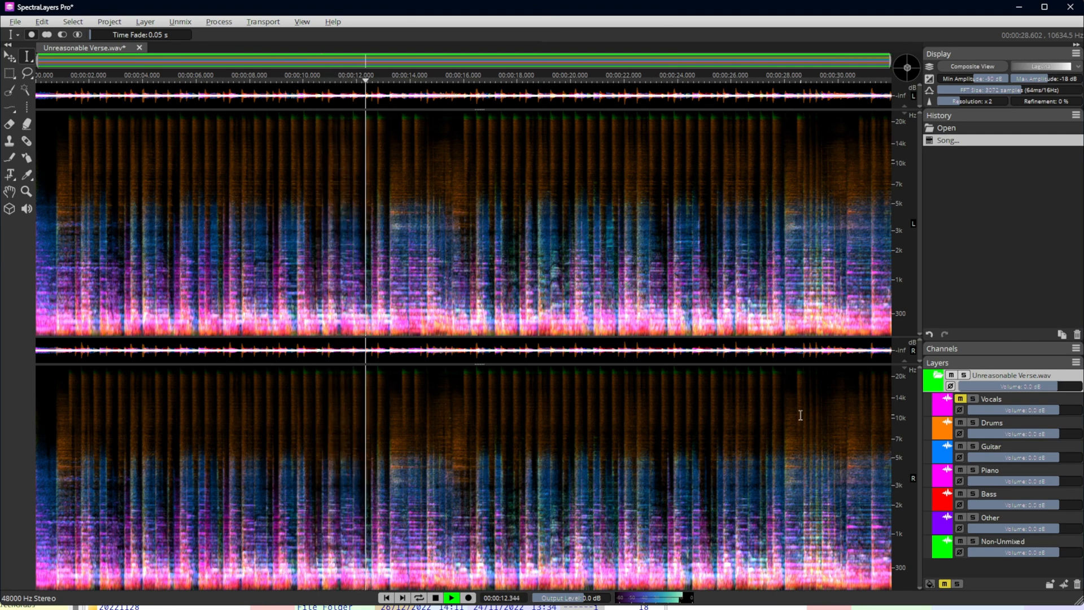
key("space")
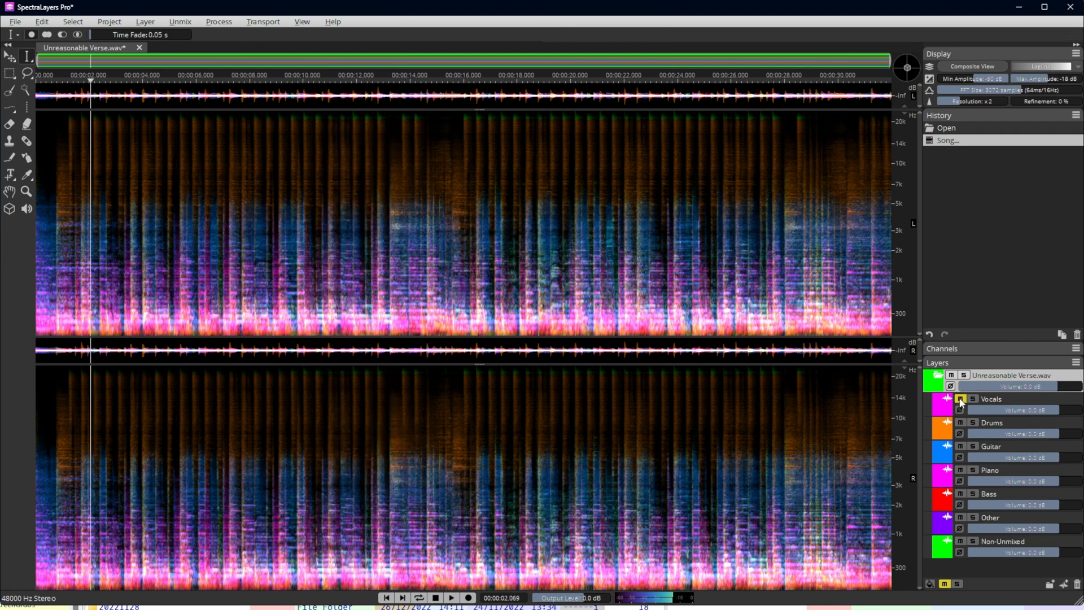
left_click(961, 399)
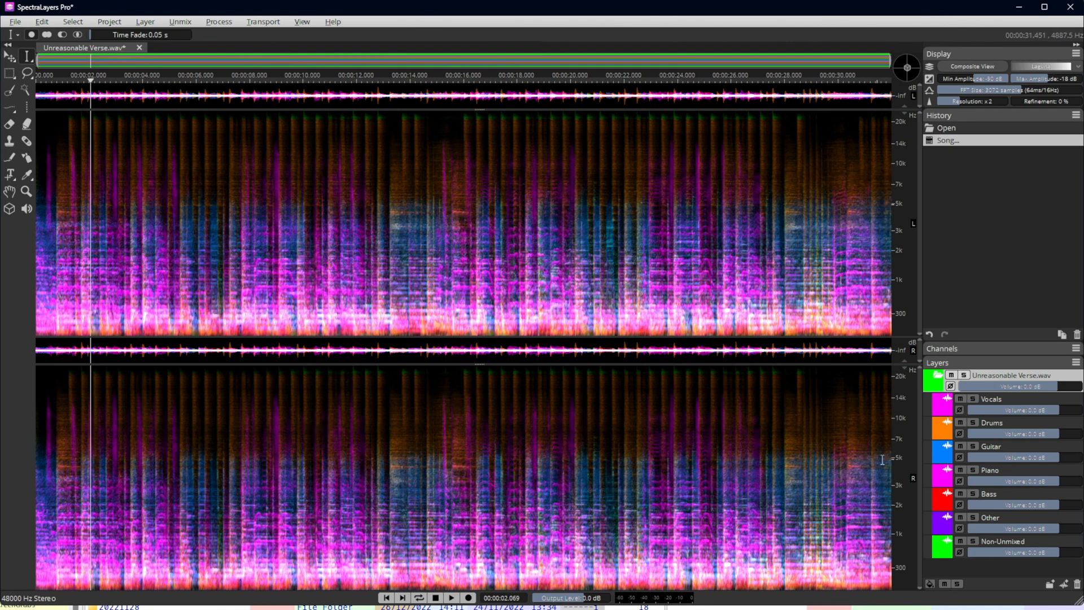
While playing the mix from about 6.2 s, raise the Drums and Bass layer volumes slightly and try a lower Vocals volume.
left_click(201, 449)
key("space")
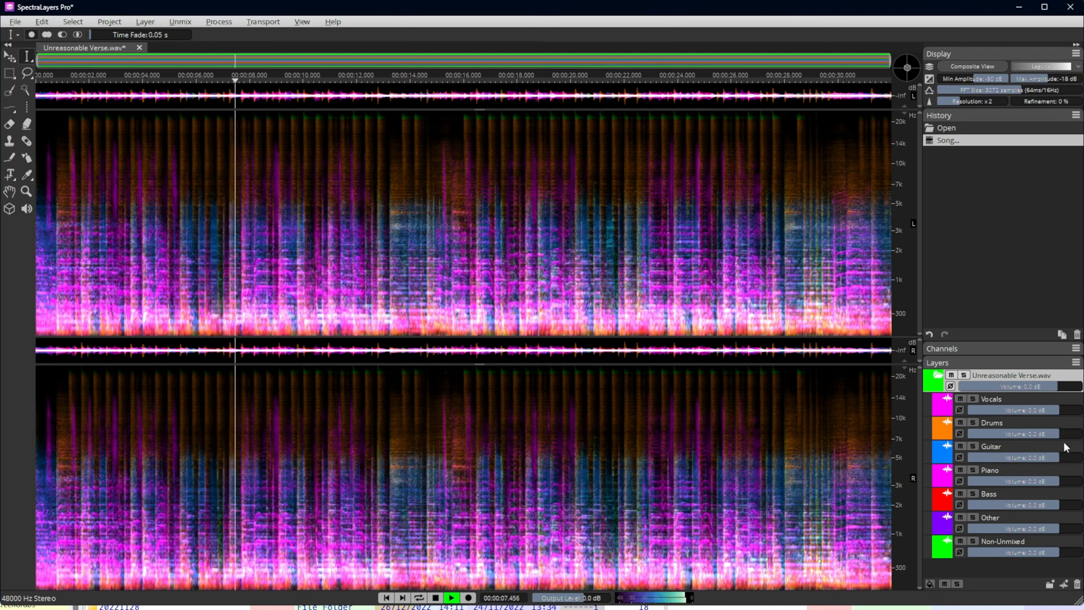
left_click_drag(1062, 433, 1067, 433)
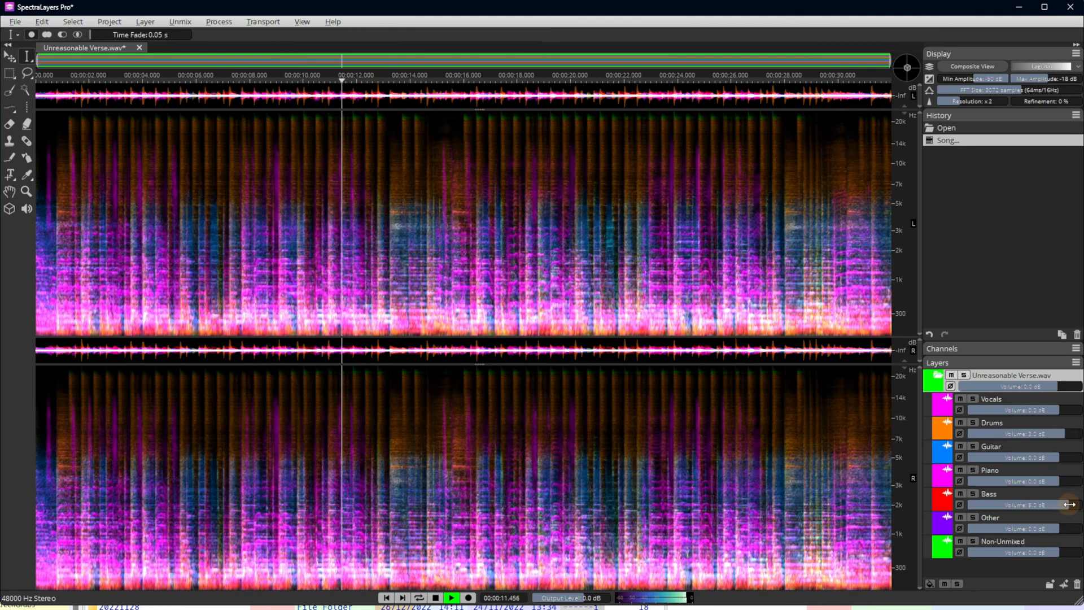
left_click_drag(1070, 504, 1073, 504)
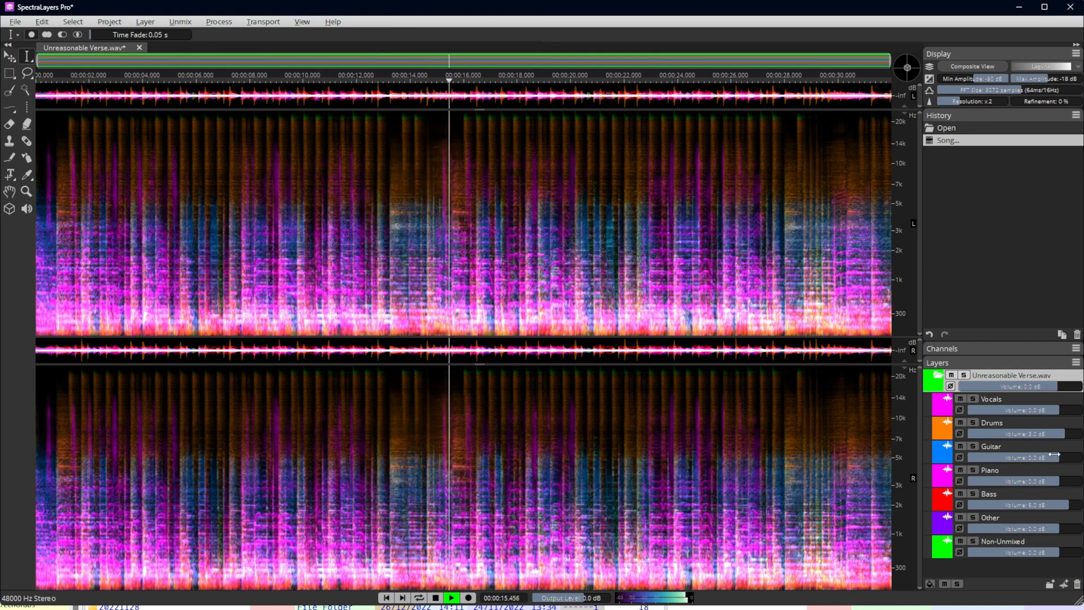
left_click_drag(1052, 409, 1025, 410)
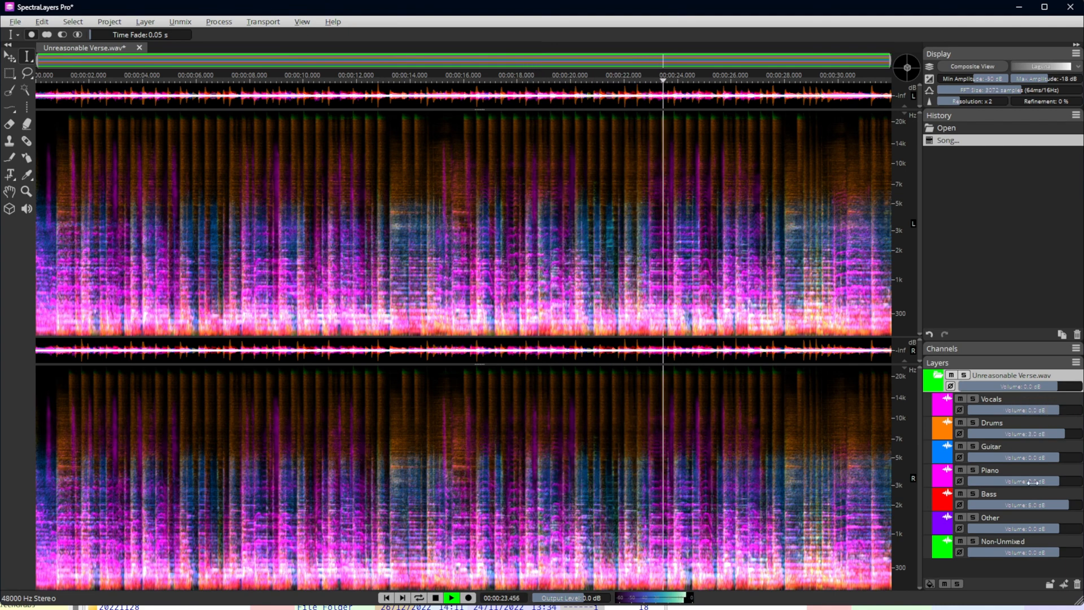
key("space")
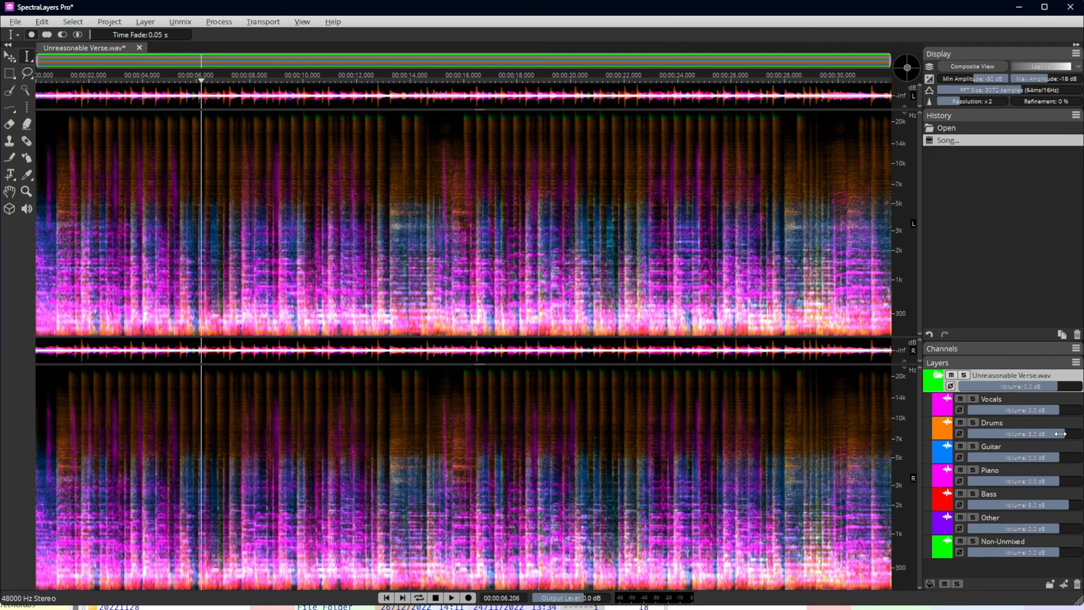
Play the mix from about 1.5 s, briefly mute the Guitar layer to hear the song without it, and raise its volume slightly.
left_click(76, 281)
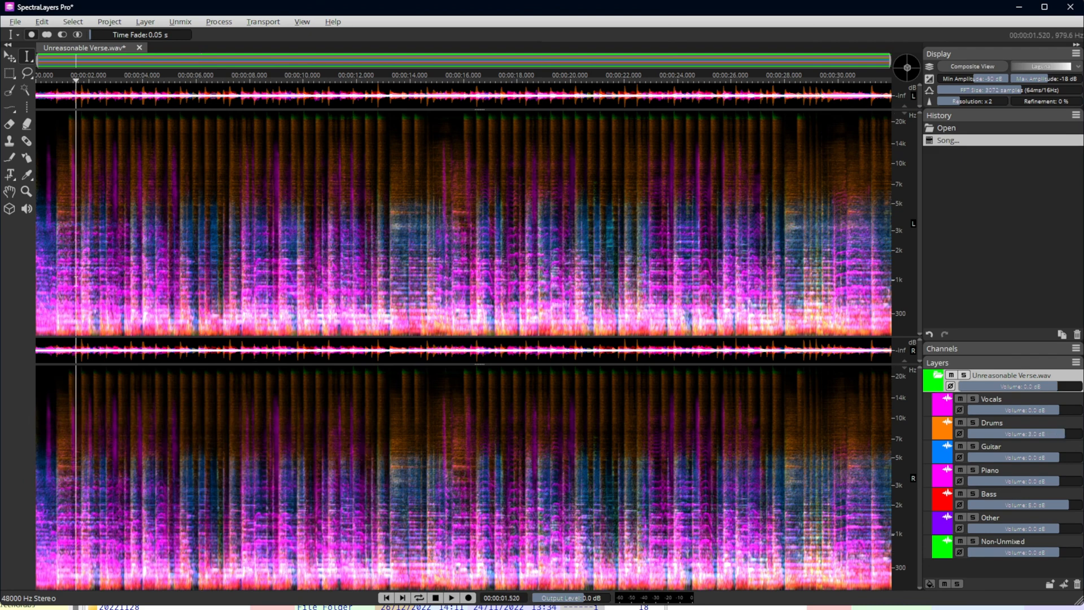
left_click(960, 446)
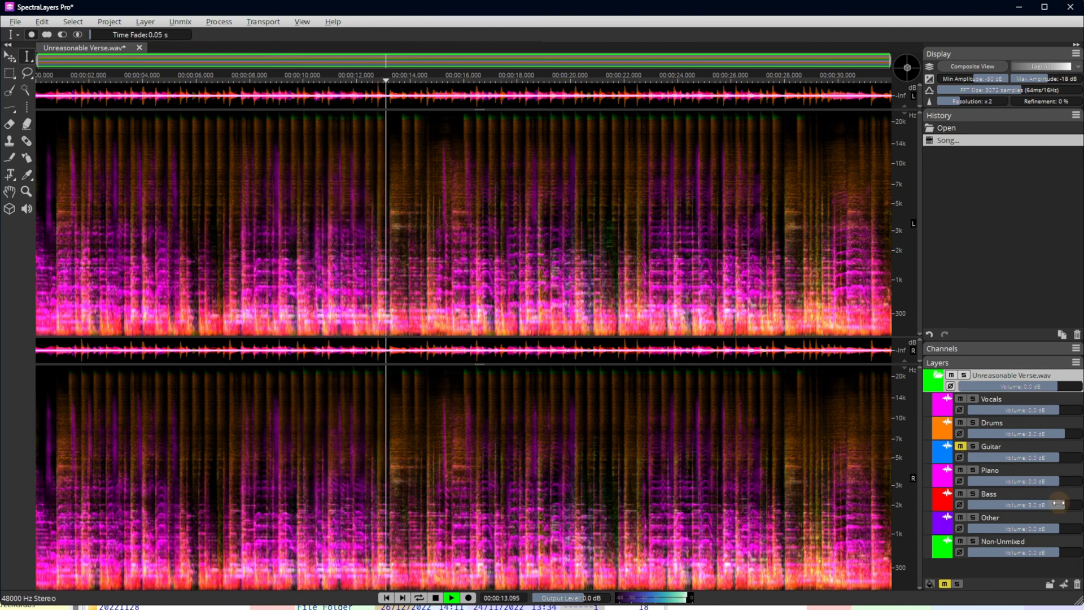
left_click(960, 446)
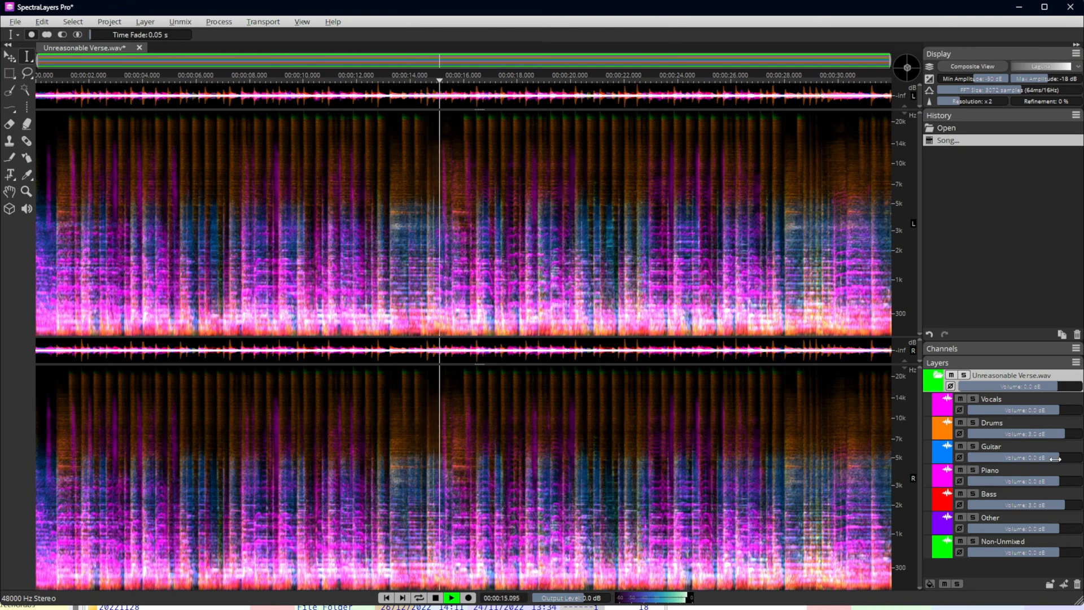
left_click_drag(1016, 457, 1069, 461)
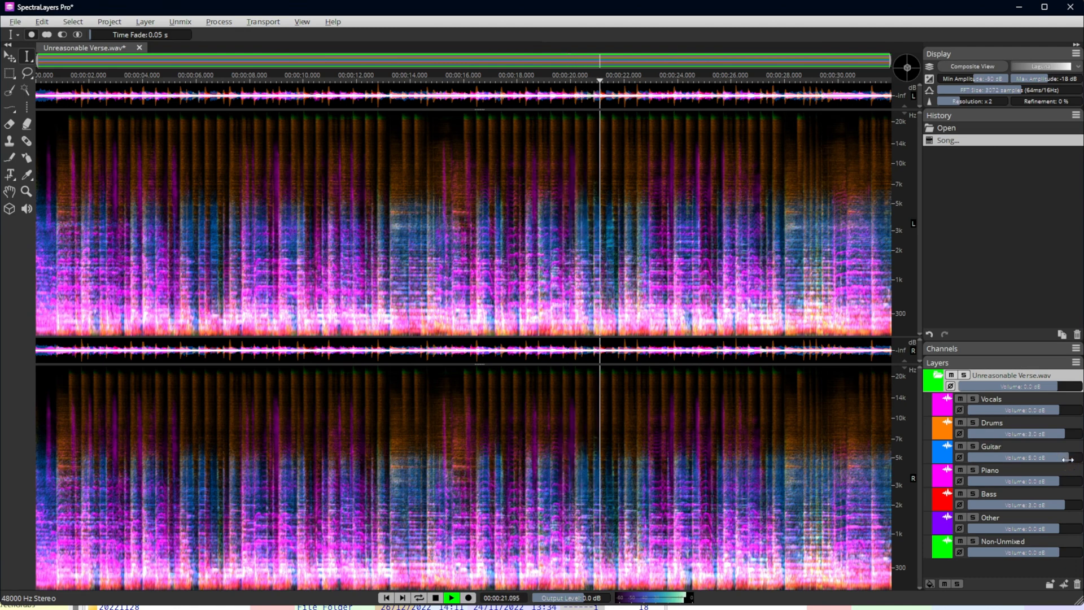
Replay the mix from about 1.5 s with the Piano layer muted, and mute the Non-Unmixed layer as well.
key("space")
key("space")
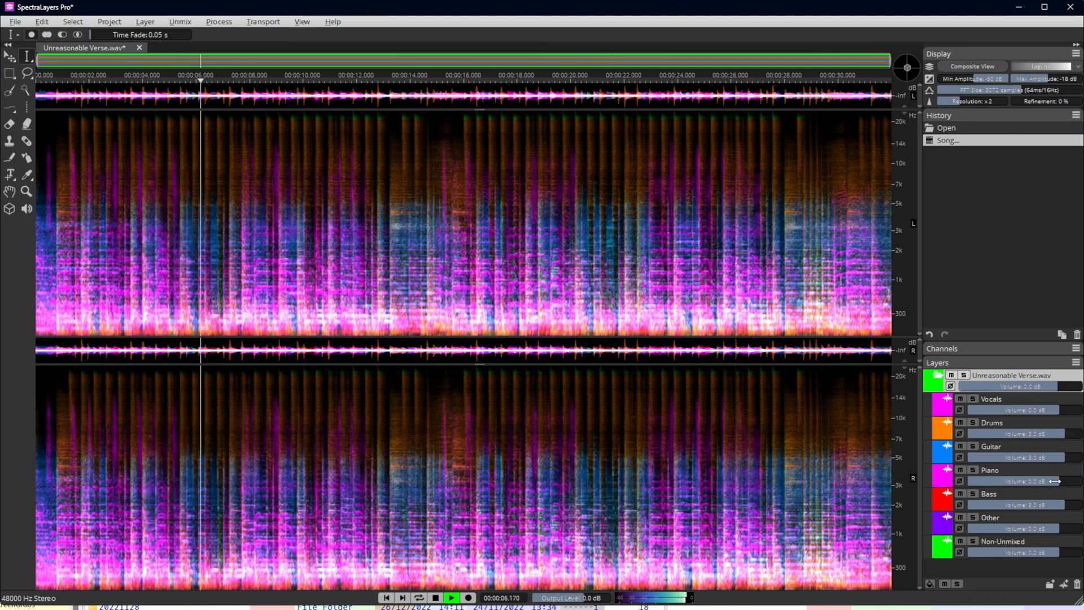
left_click(960, 470)
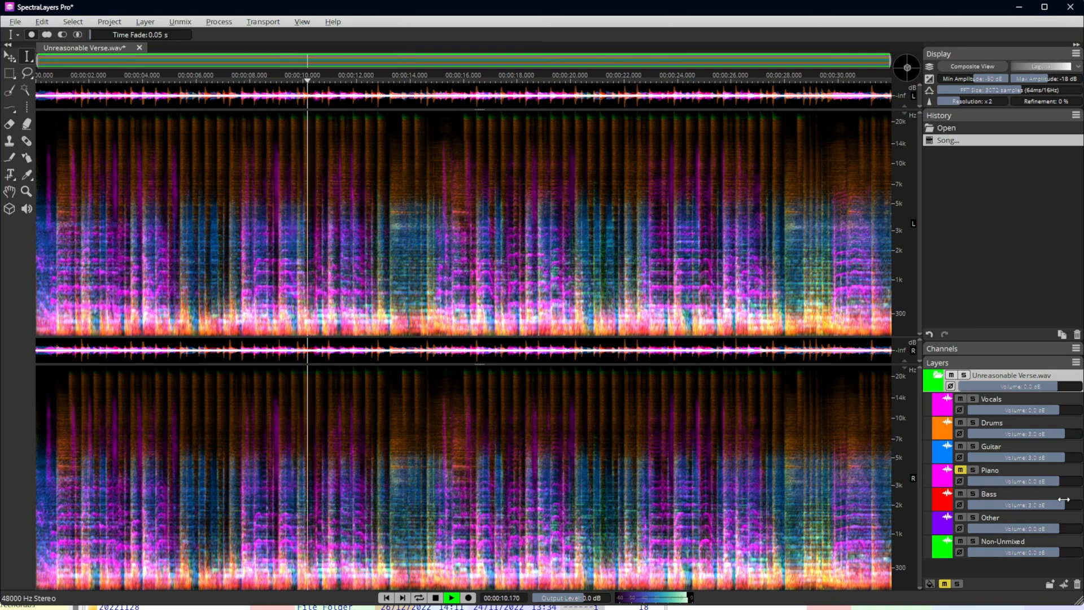
key("space")
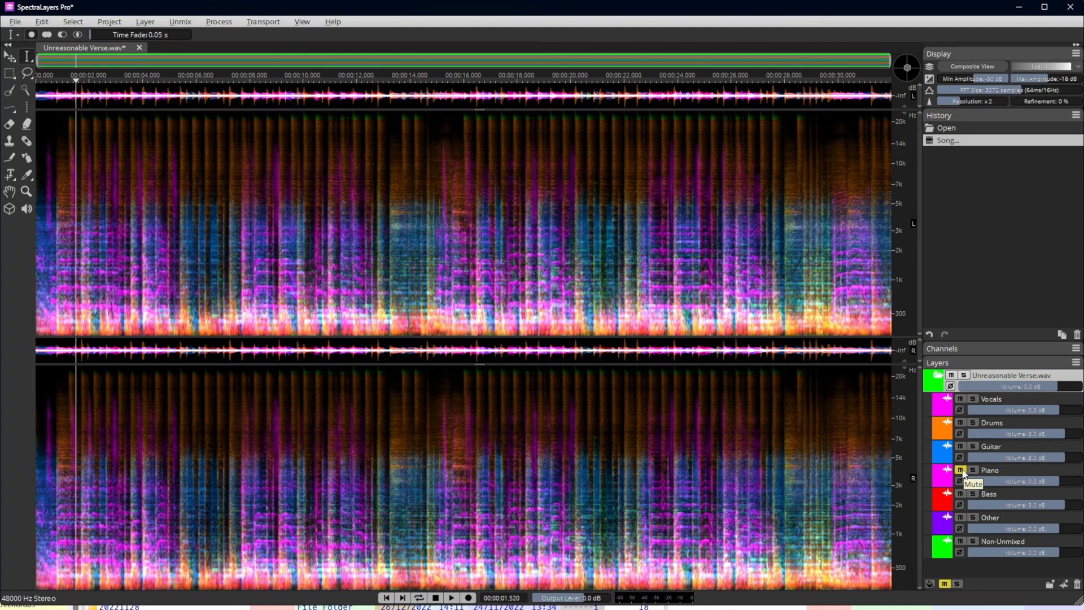
key("space")
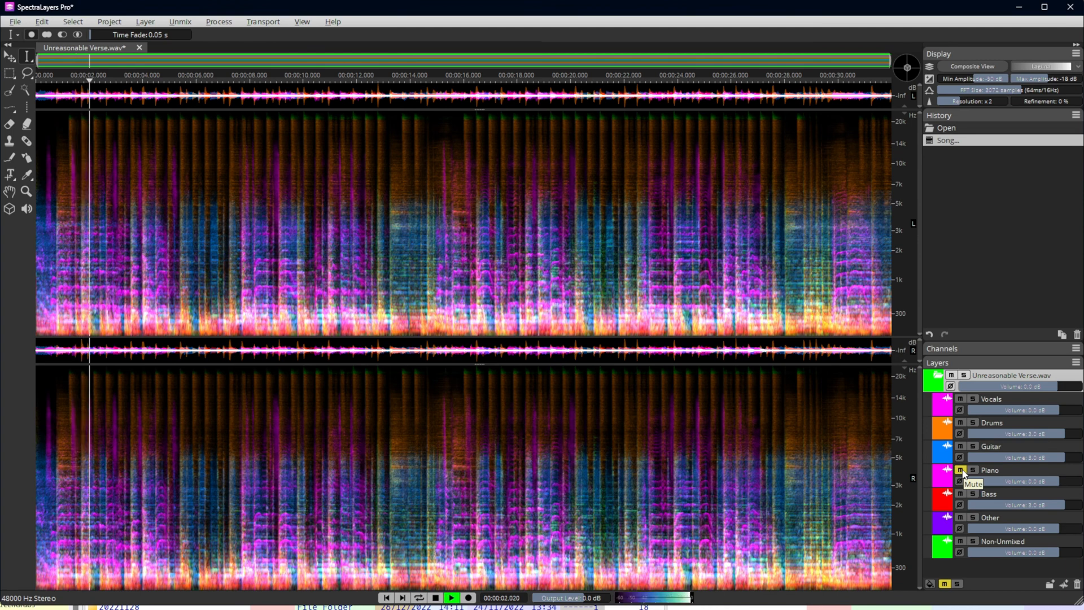
left_click(960, 541)
left_click(960, 518)
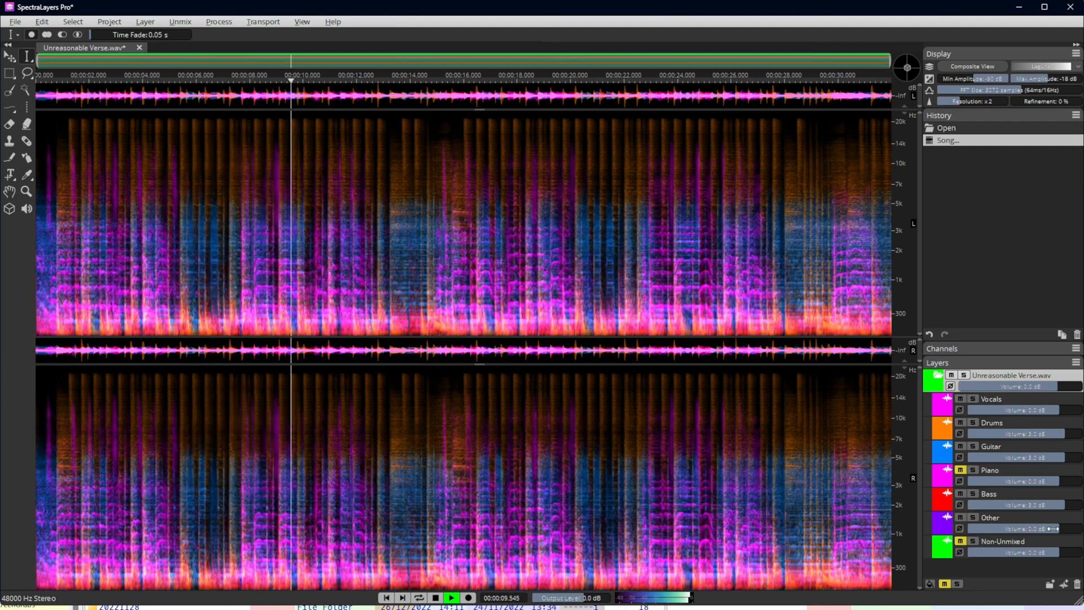
Lower the Other layer's volume to -14.0 dB during playback, and unmute the Non-Unmixed and Piano layers after stopping.
left_click_drag(1053, 529, 1022, 528)
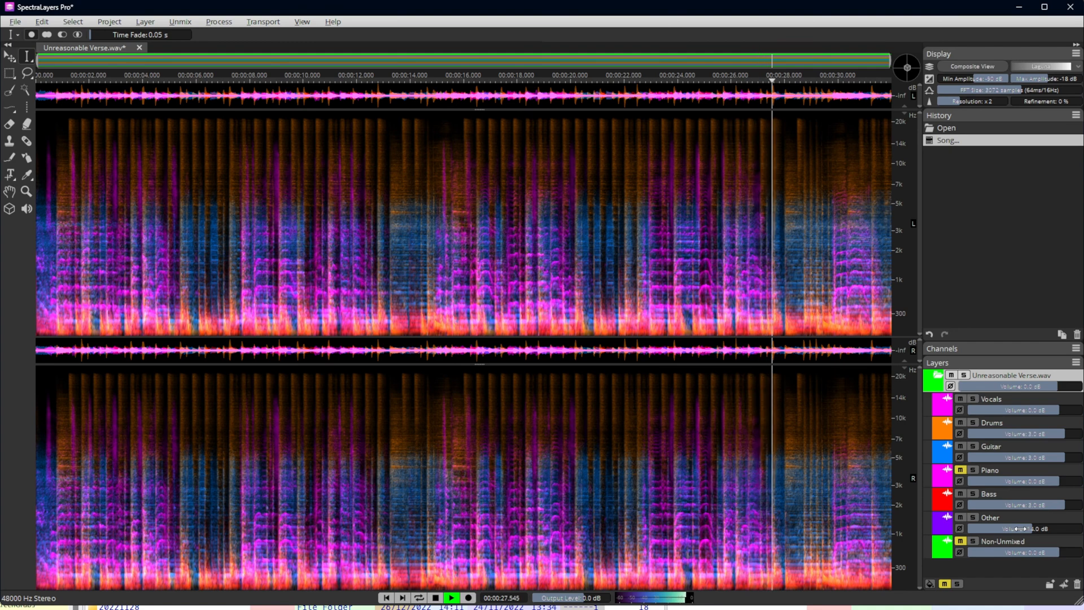
key("space")
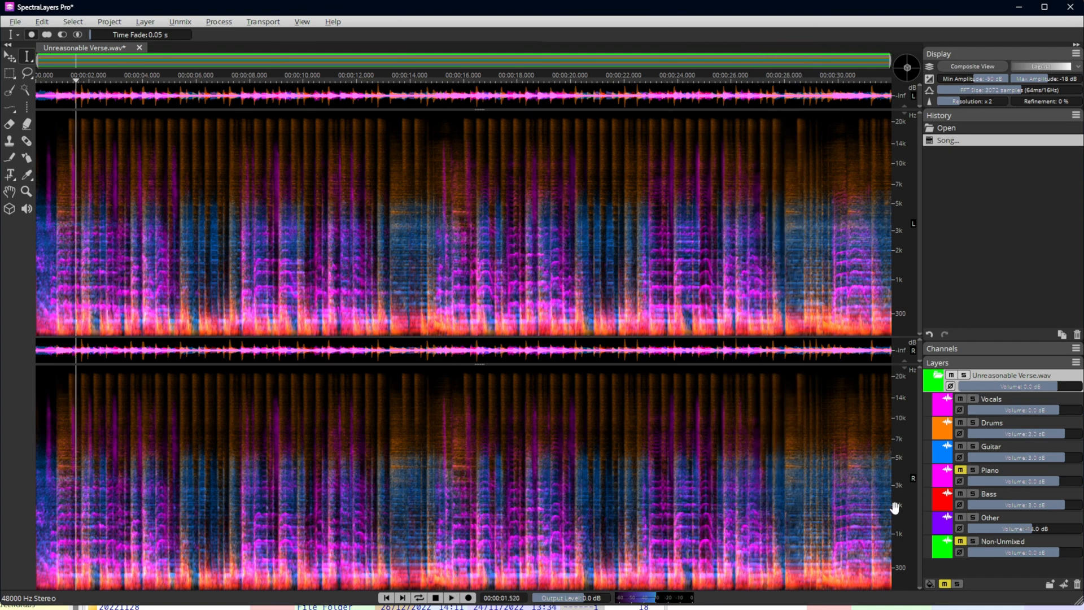
left_click(960, 542)
left_click(960, 470)
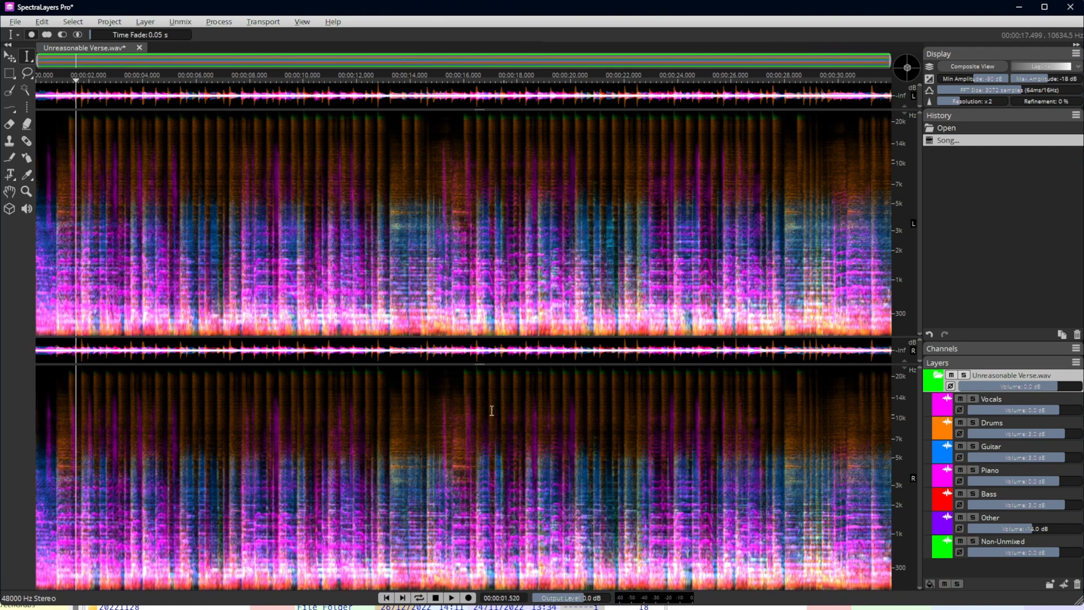
left_click(427, 294)
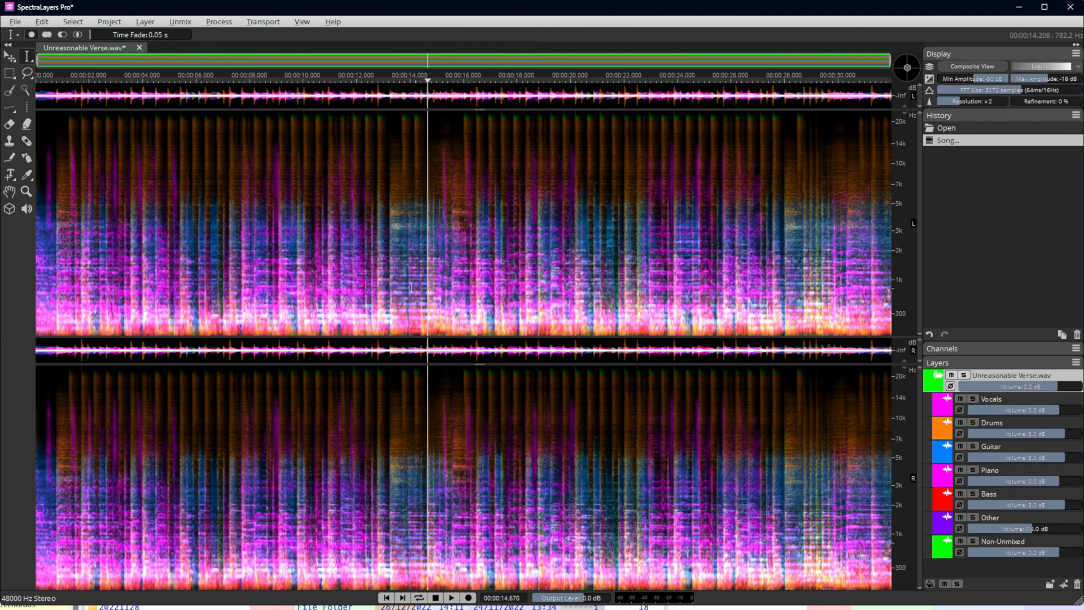
left_click(16, 22)
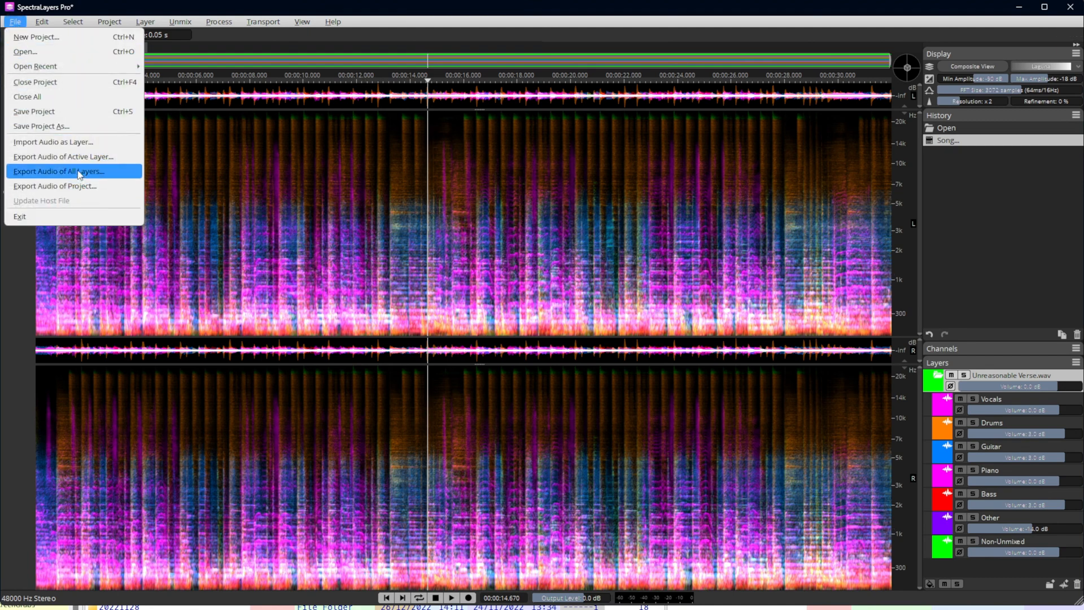
left_click(325, 253)
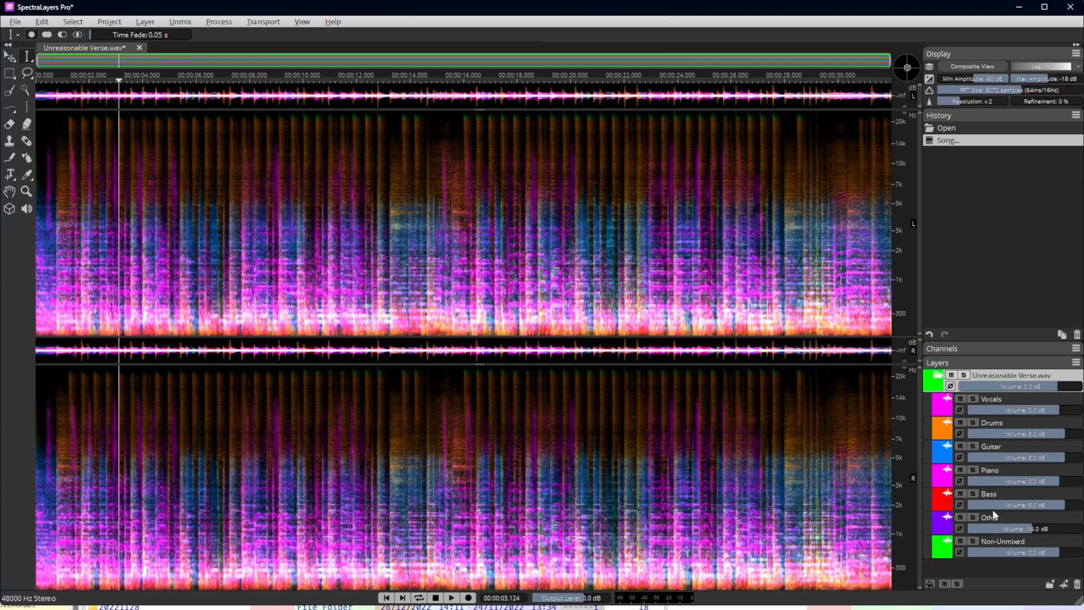
left_click(16, 21)
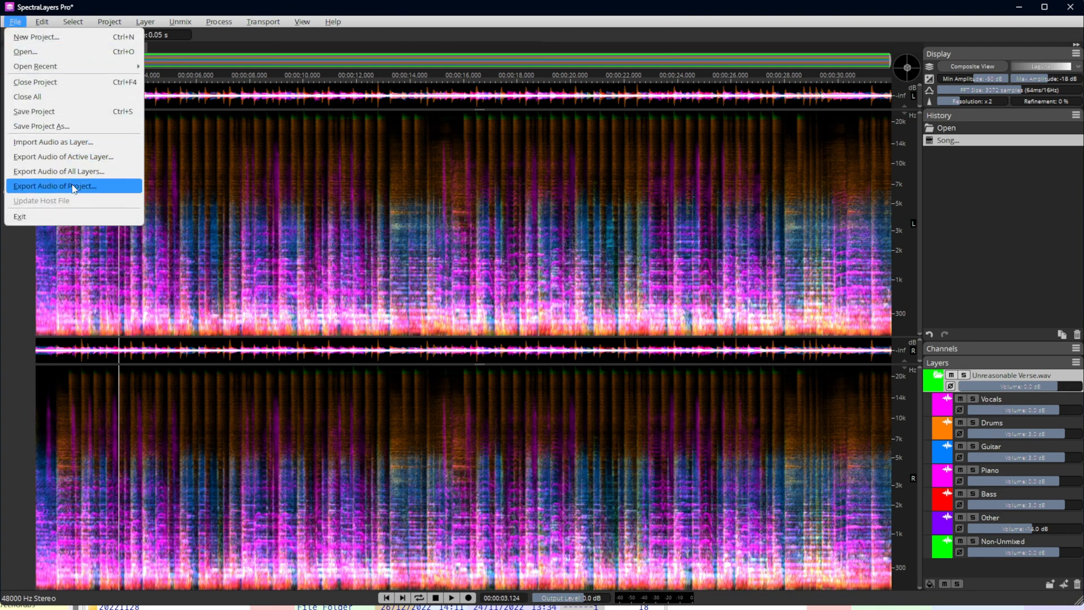
Play the mix from about 4.4 s and lower the Piano layer's volume to -26.0 dB.
left_click(153, 188)
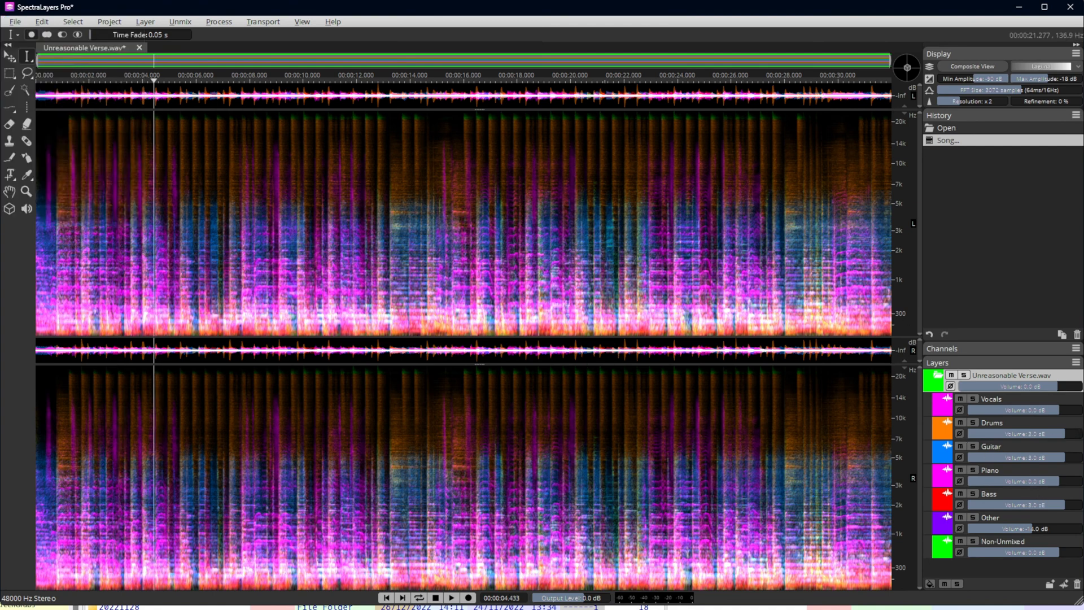
key("space")
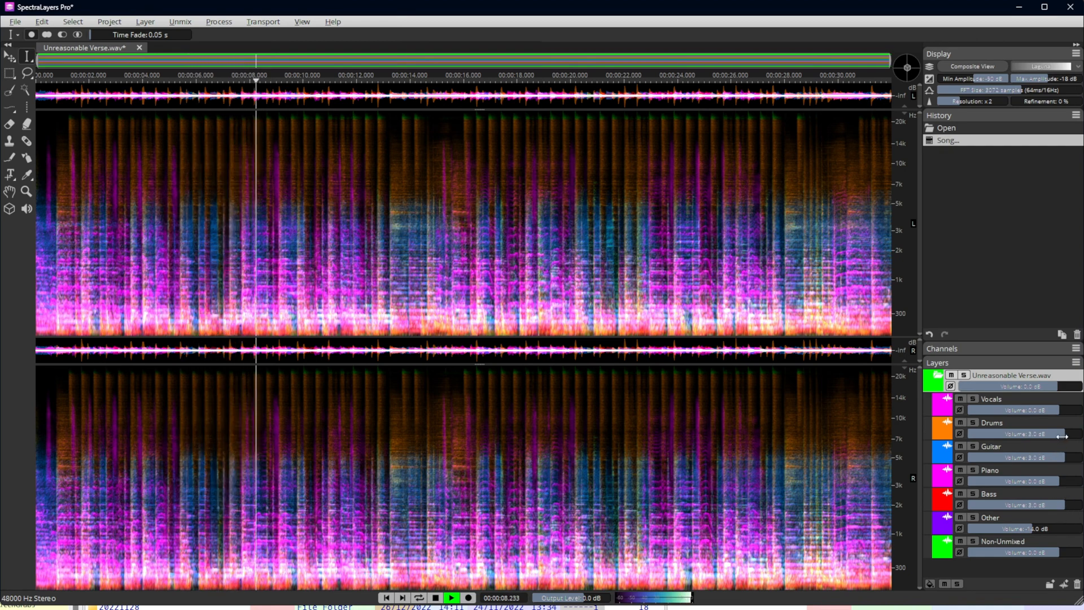
left_click_drag(1058, 483, 1012, 484)
key("space")
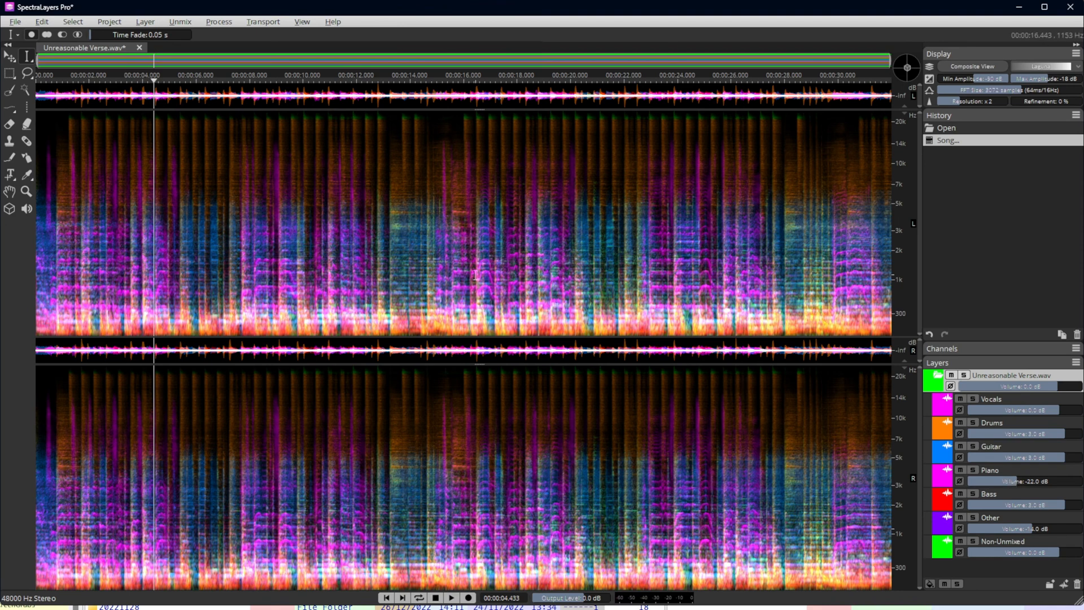
key("space")
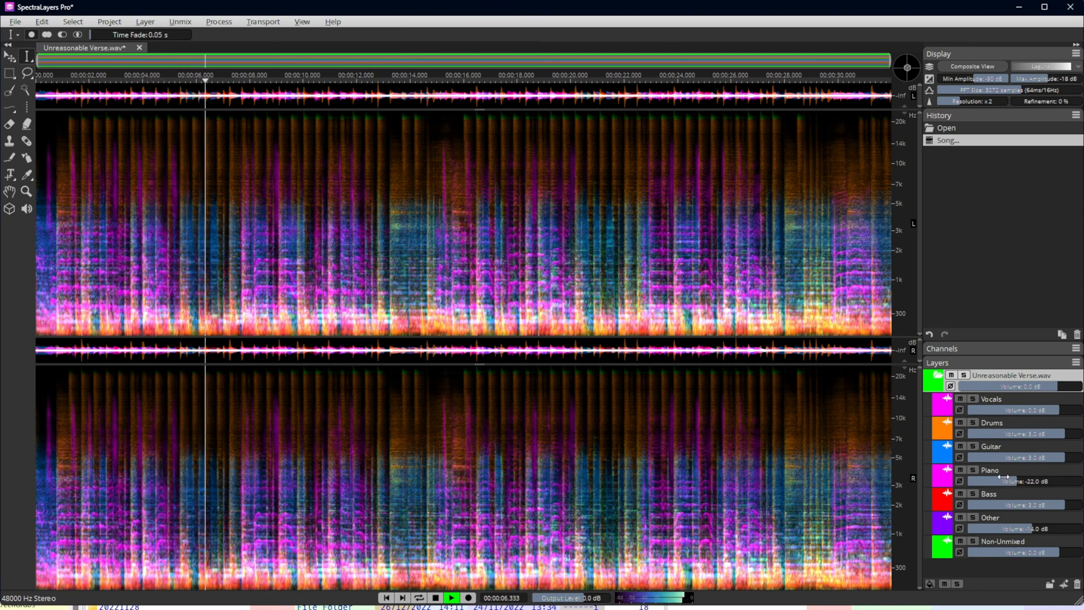
left_click_drag(1009, 483, 1002, 482)
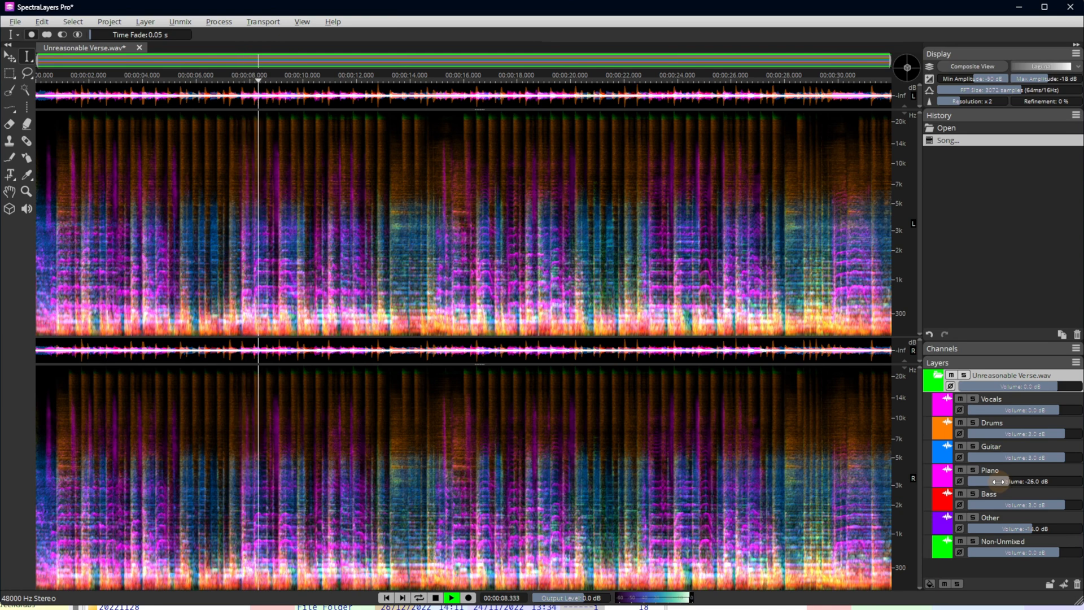
key("space")
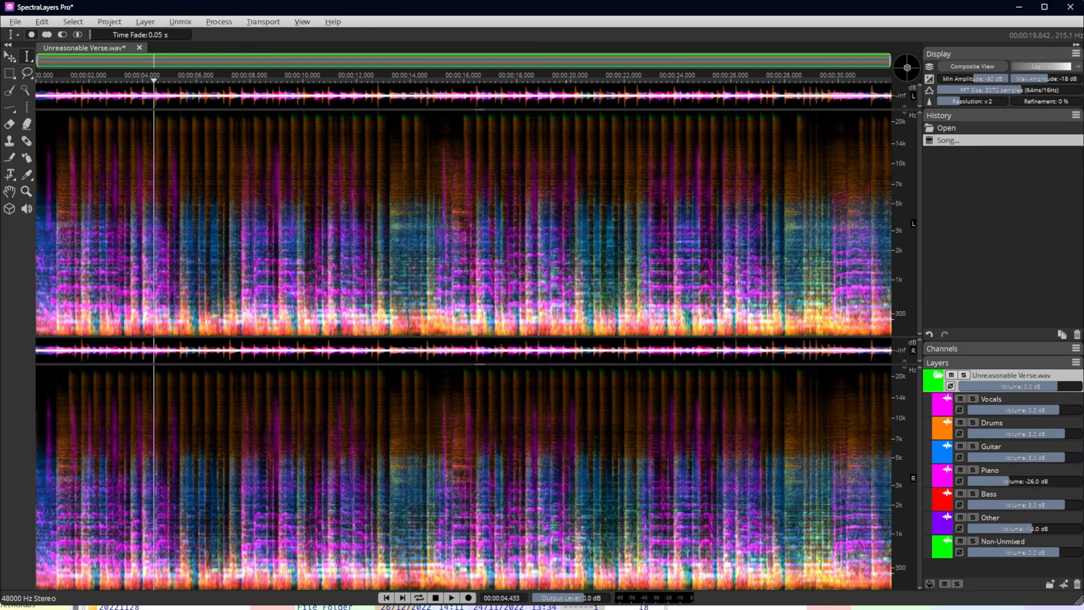
Compare the opened and unmixed history states of the project, and return it to the original opened state.
left_click(187, 25)
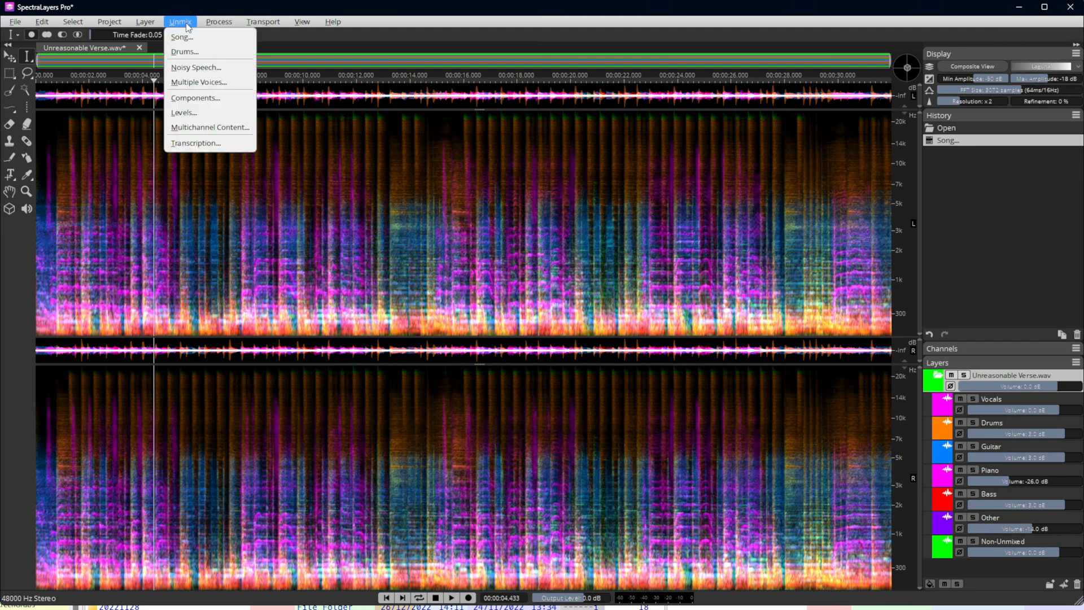
left_click(484, 269)
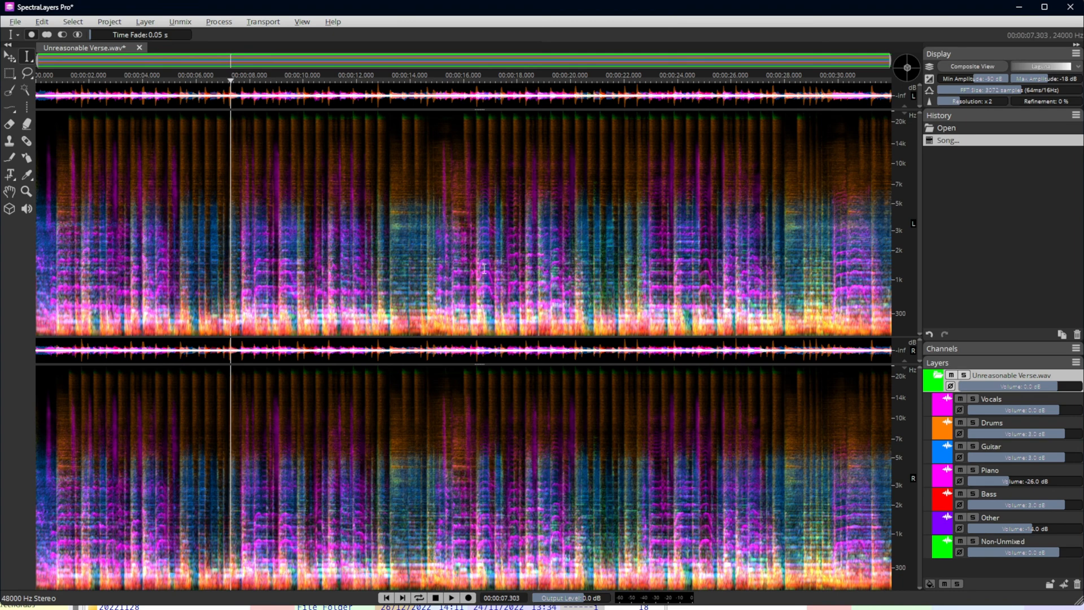
left_click(947, 130)
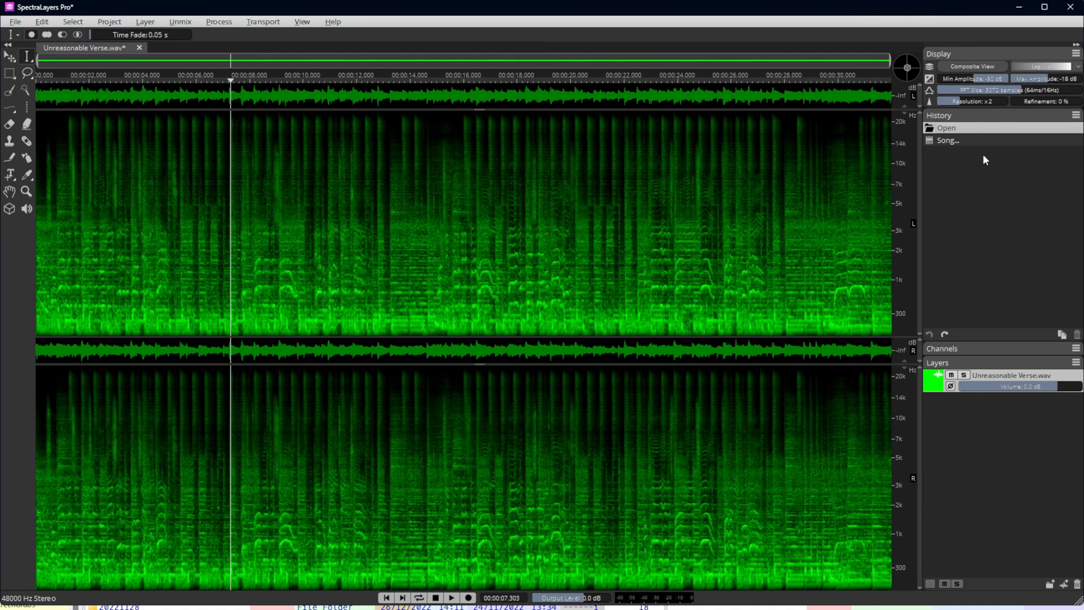
left_click(954, 139)
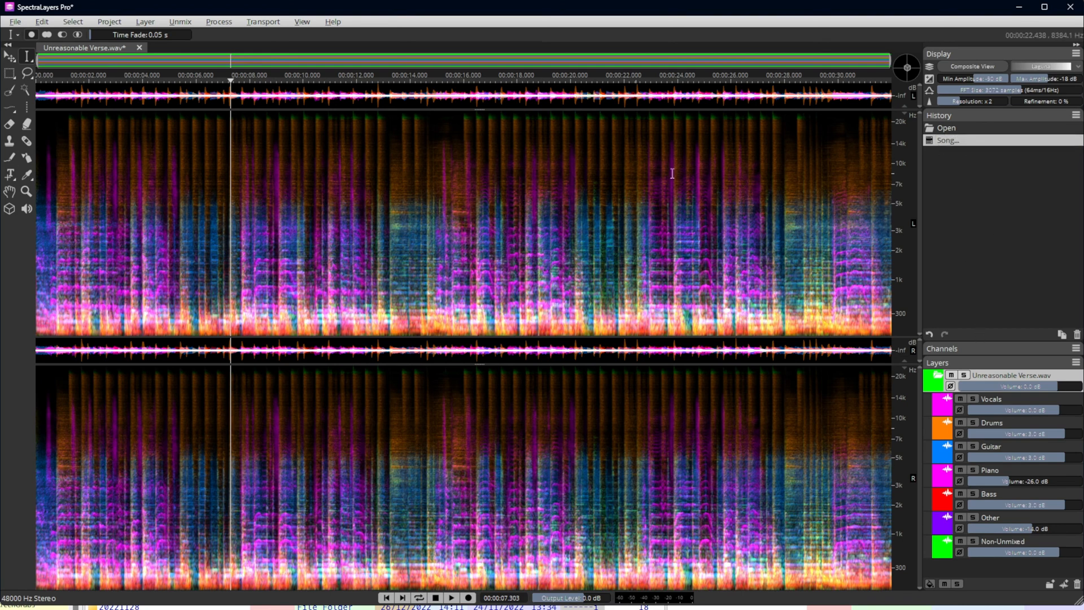
left_click(951, 129)
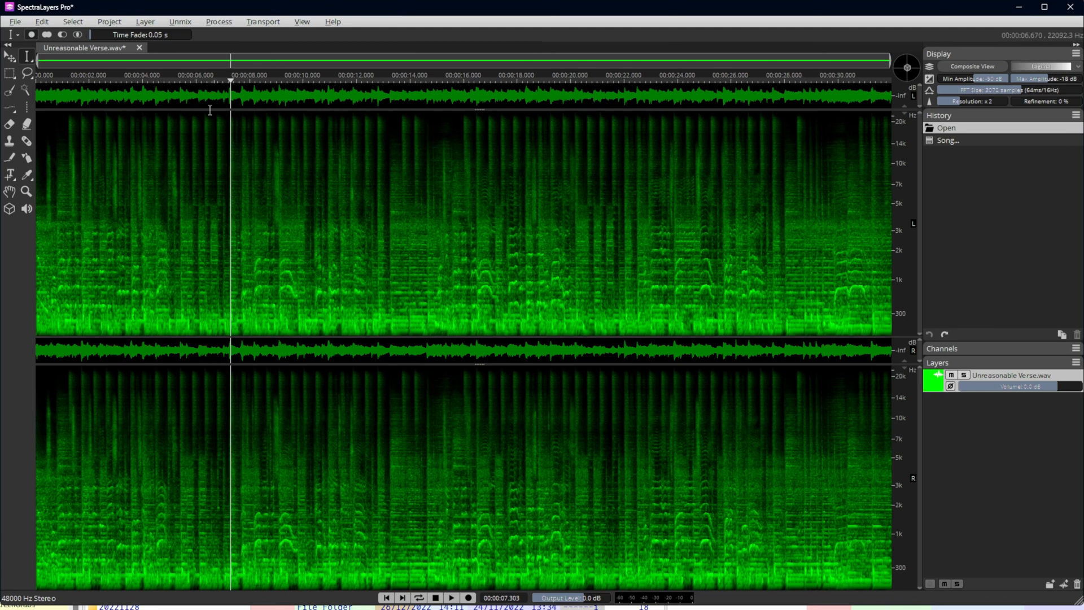
Start the Components unmix on Unreasonable Verse.wav, and reposition and enlarge its dialog.
left_click(174, 25)
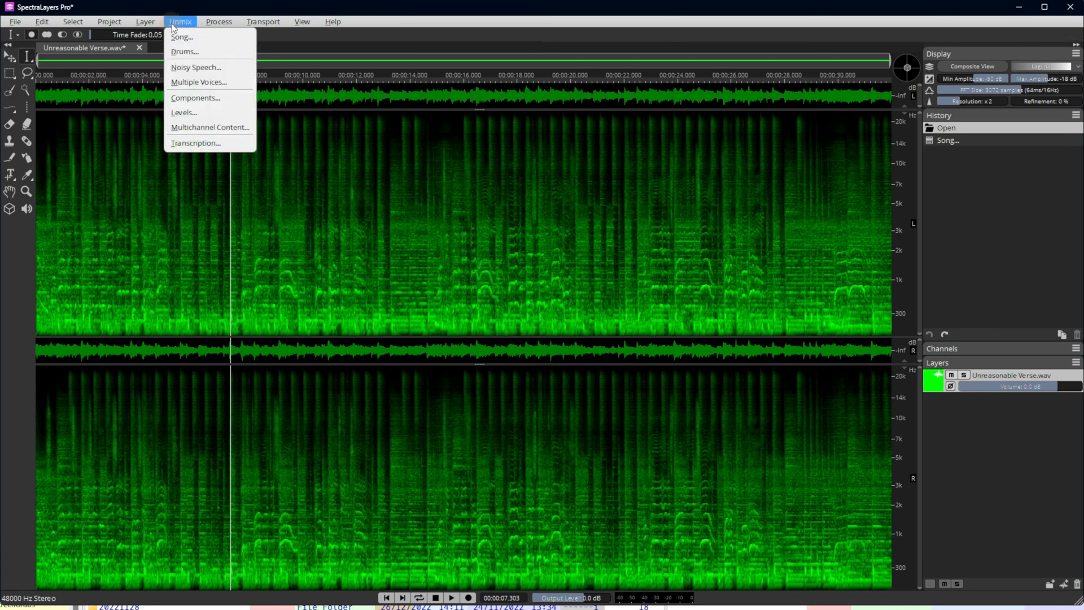
left_click(196, 98)
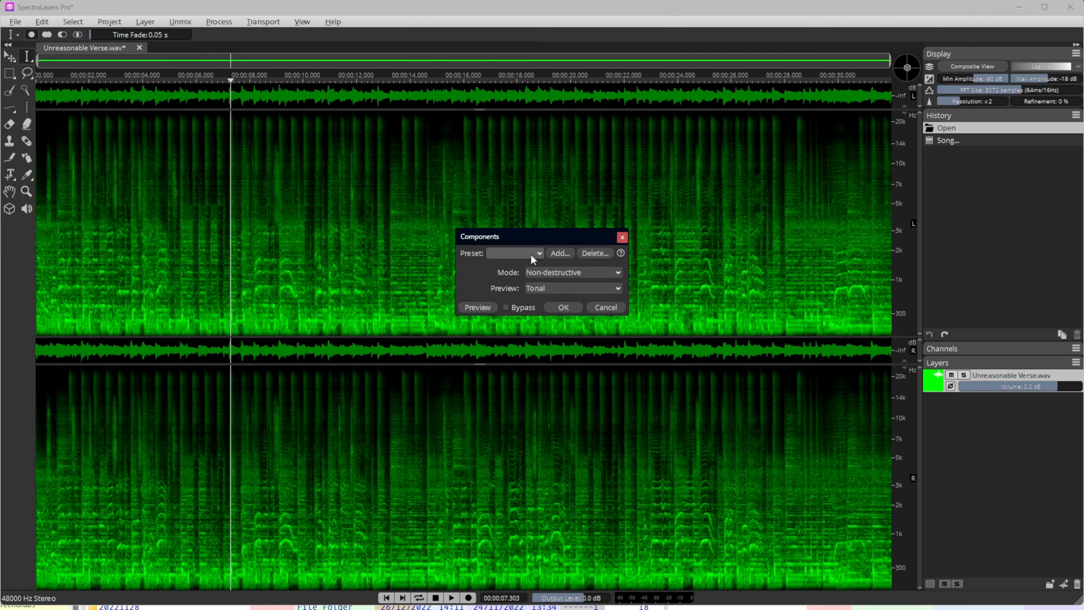
left_click_drag(535, 237, 477, 248)
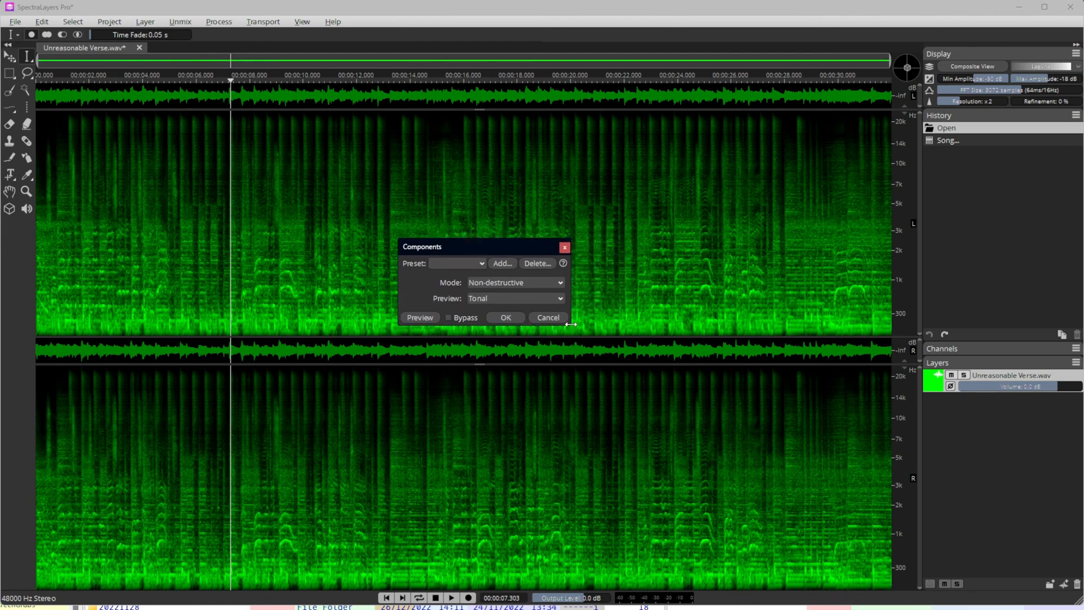
left_click_drag(570, 326, 618, 342)
left_click_drag(517, 251, 489, 257)
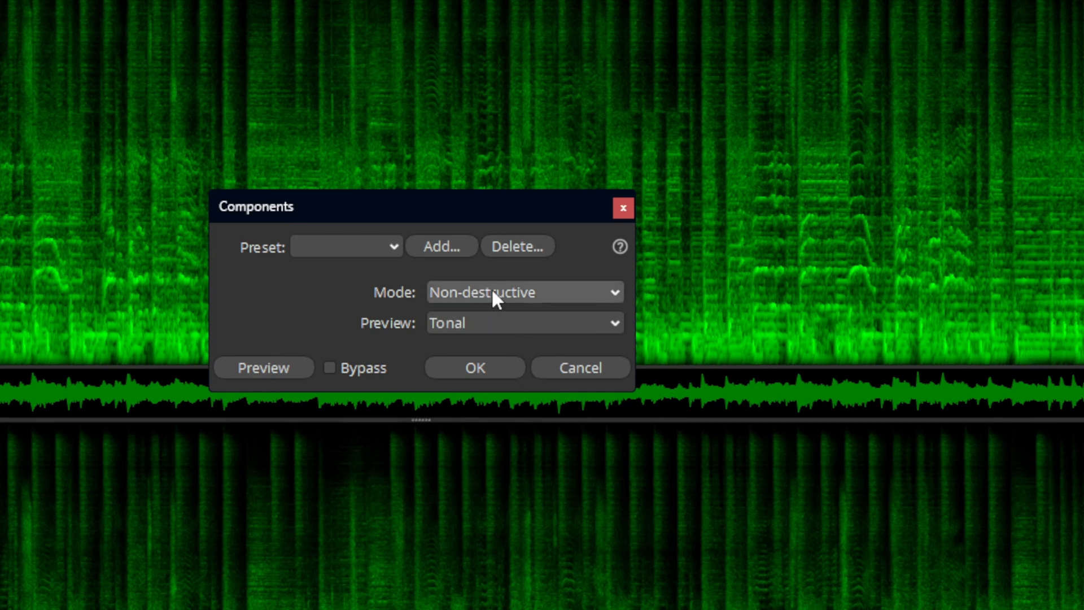
Examine the available Preview, Preset and Mode choices for the Components unmix.
left_click(484, 316)
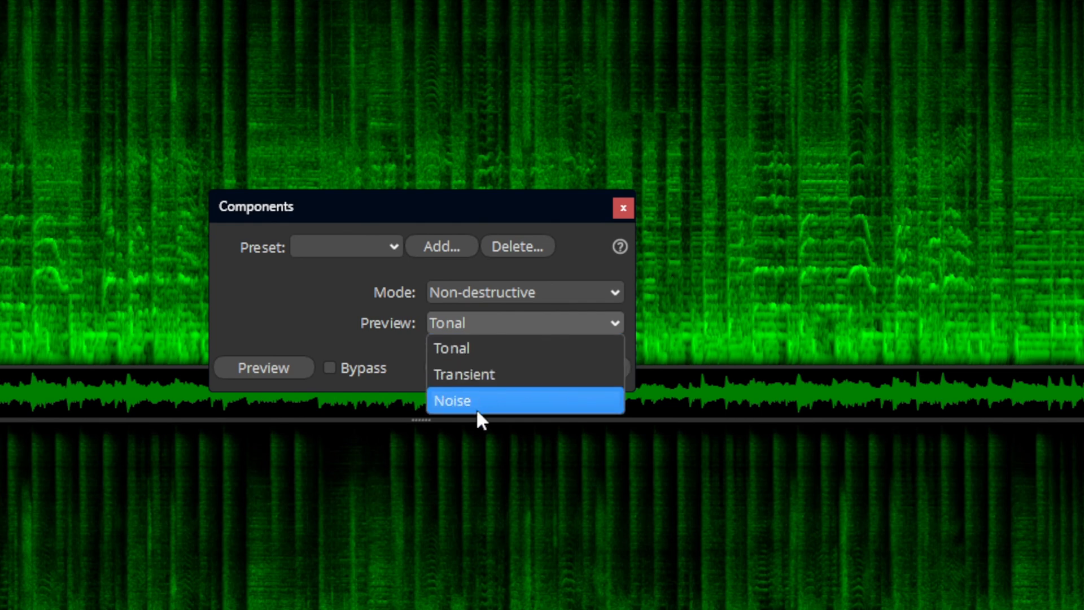
left_click(318, 300)
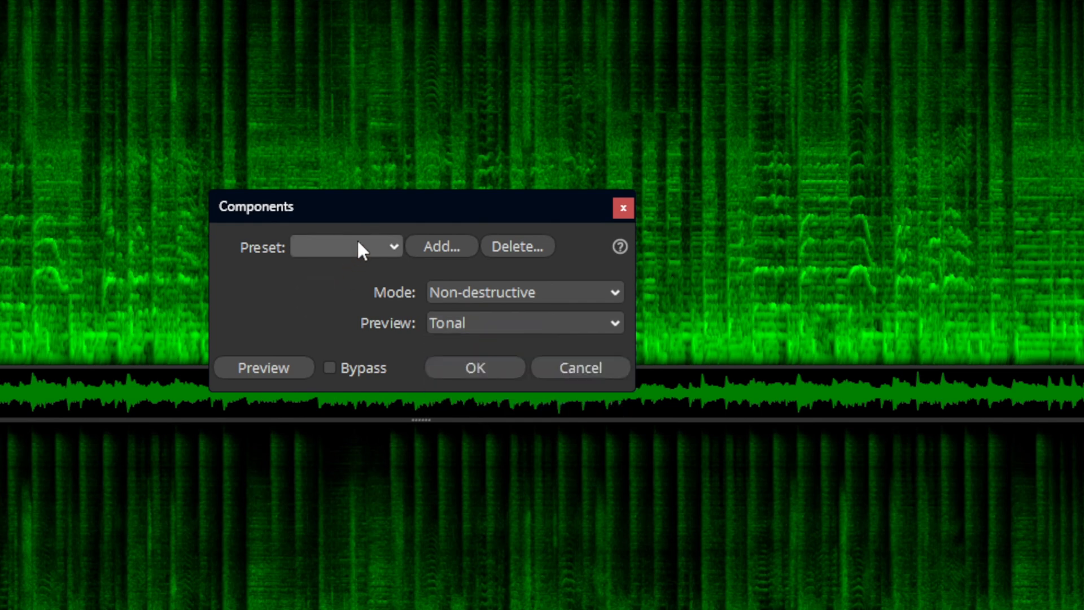
left_click(357, 243)
left_click(253, 305)
left_click(307, 244)
left_click(259, 301)
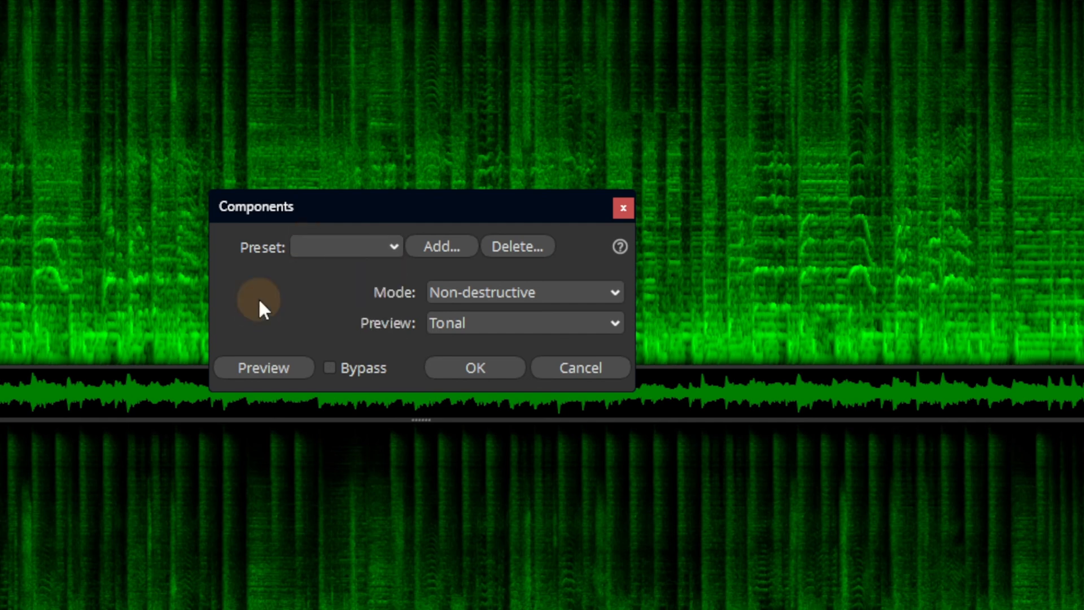
left_click(497, 296)
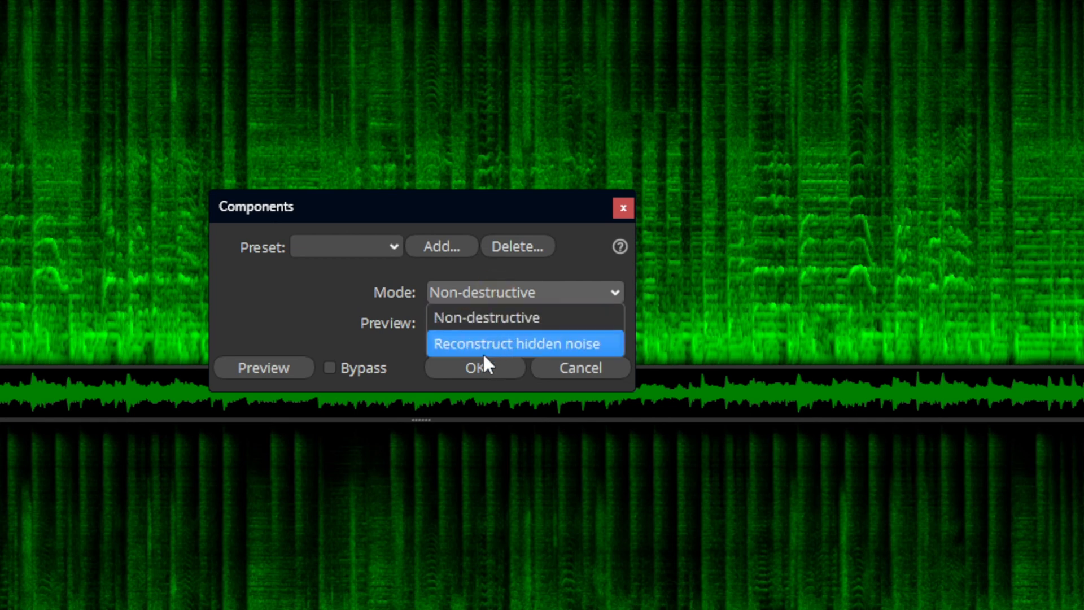
left_click(320, 315)
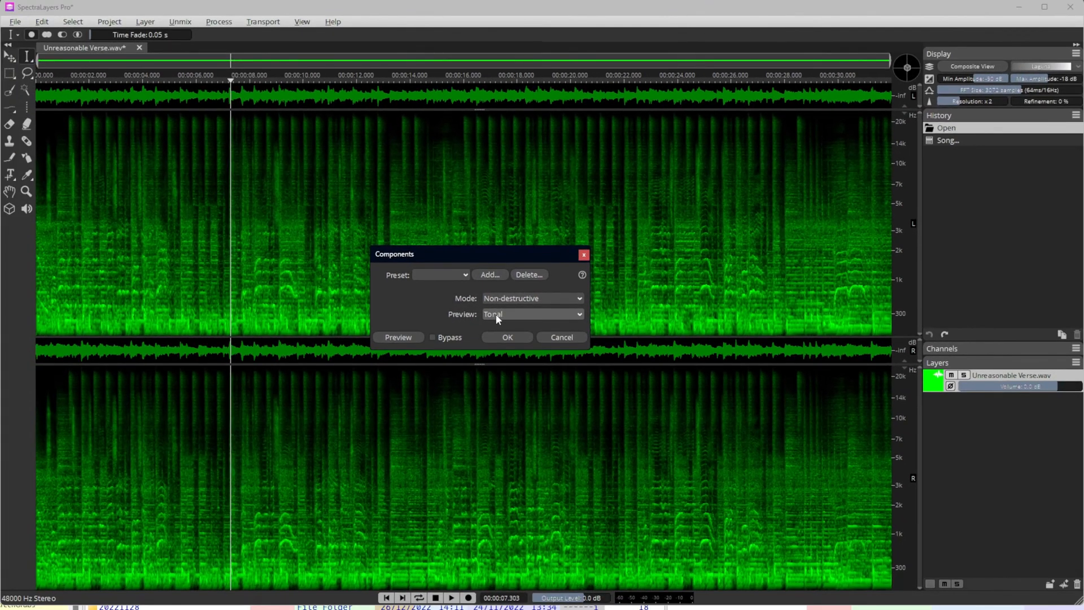
Preview the Tonal component in Non-destructive mode, and listen to the Transient component twice.
left_click(402, 338)
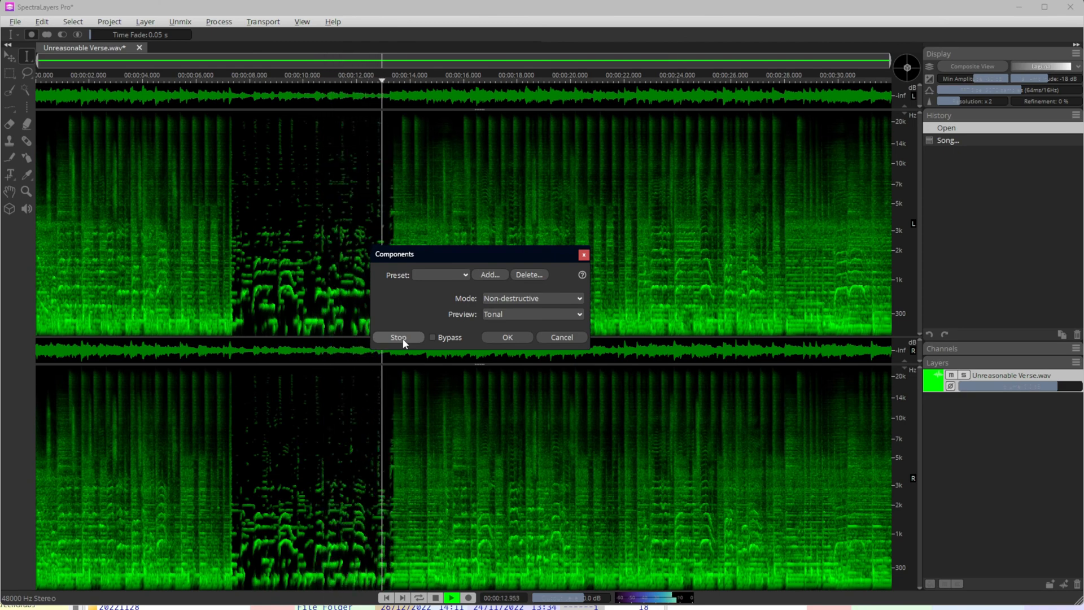
left_click(403, 338)
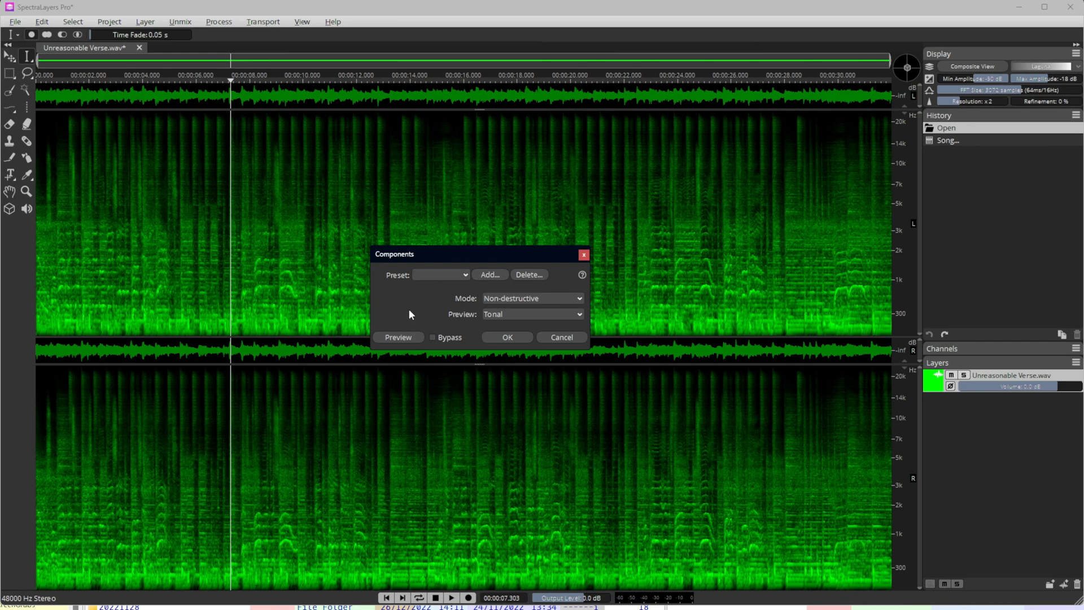
left_click(524, 312)
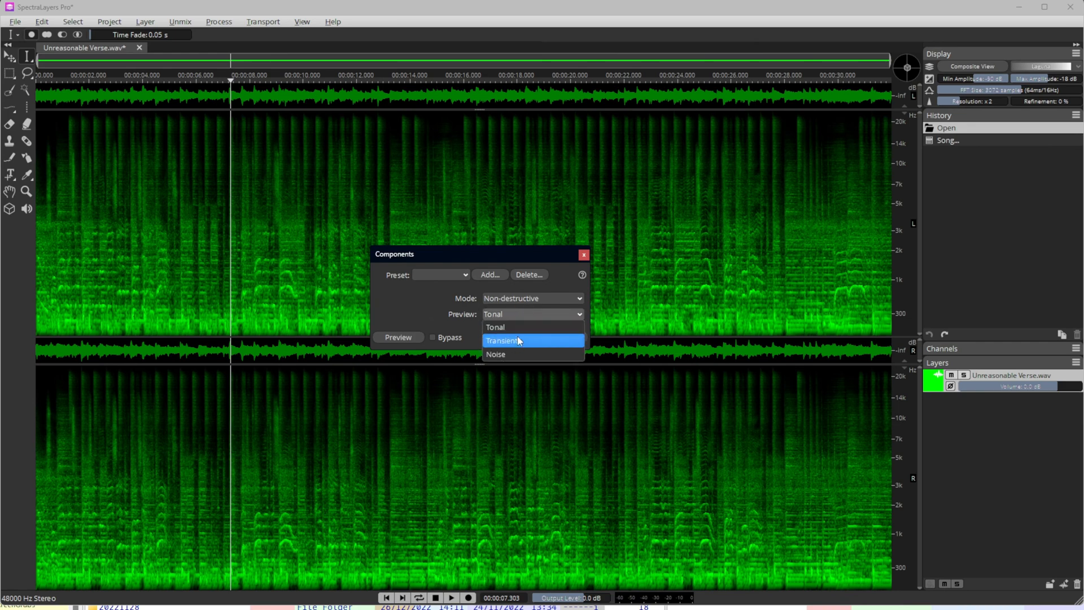
left_click(519, 340)
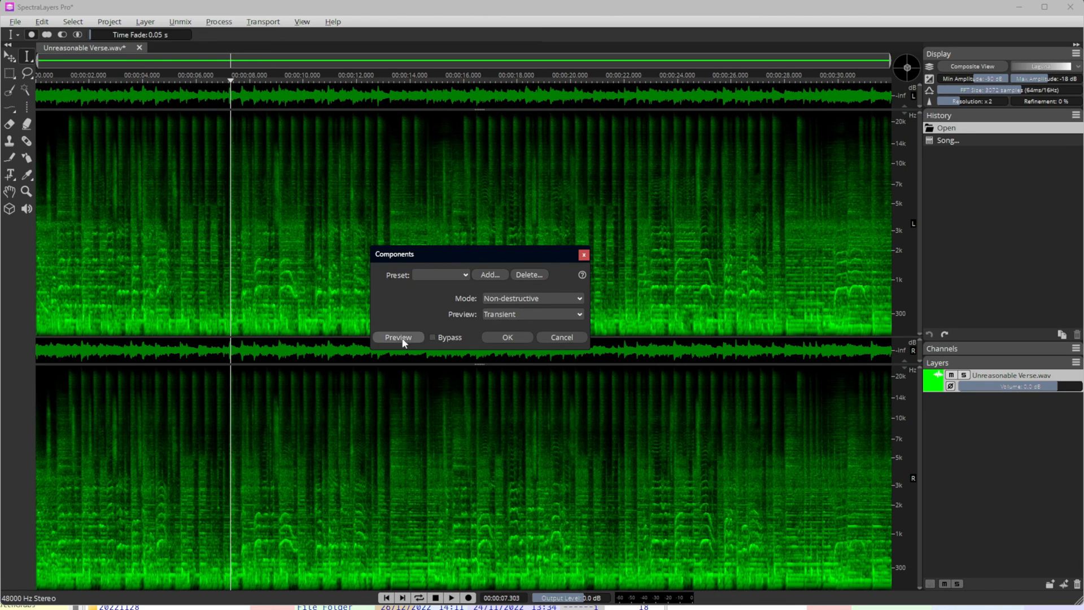
left_click(402, 338)
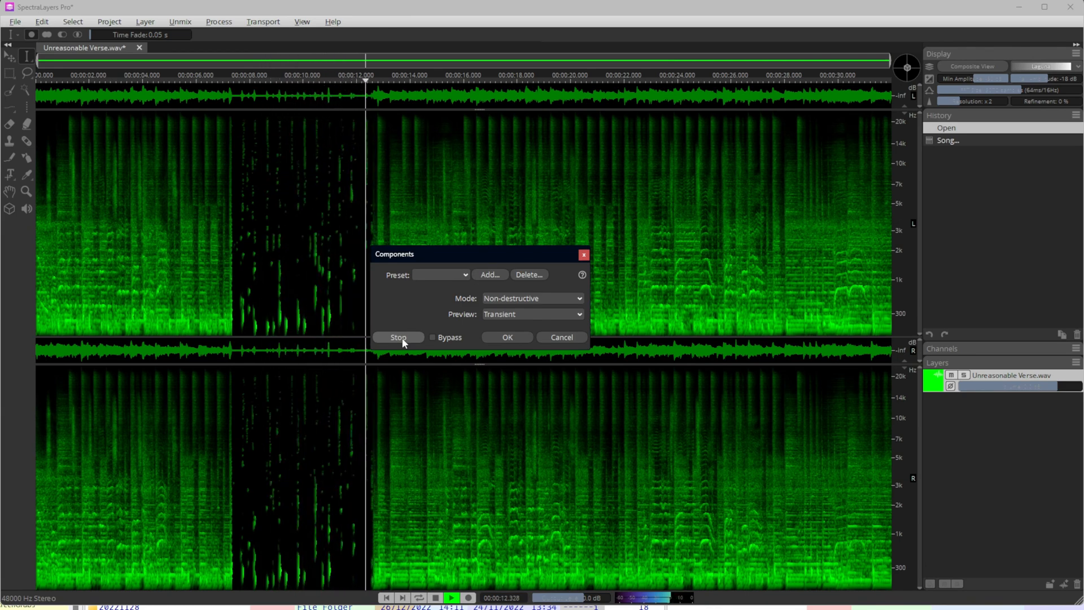
left_click(401, 338)
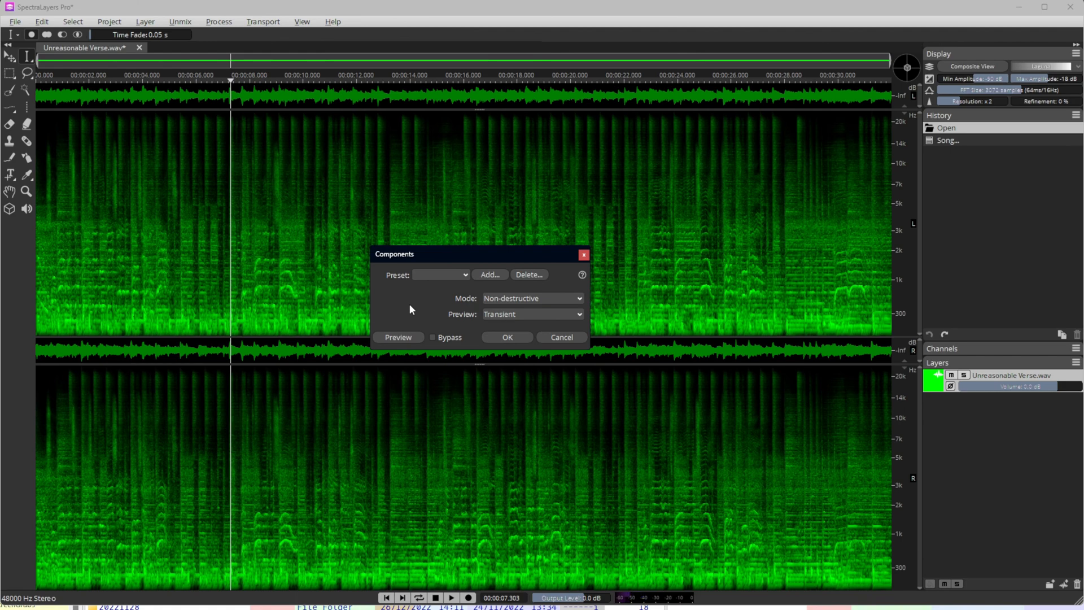
left_click(403, 339)
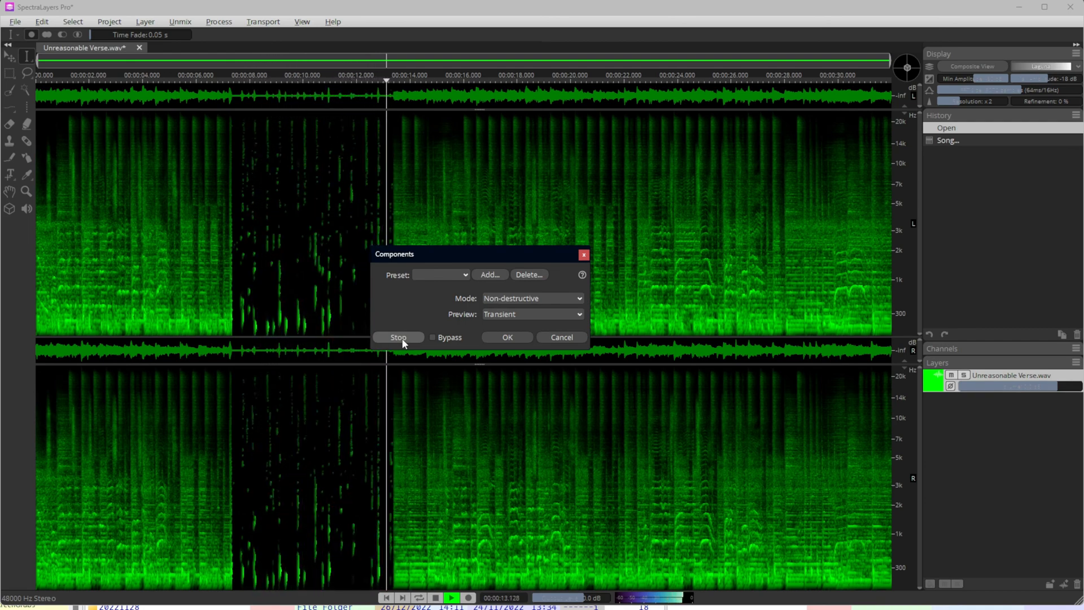
left_click(398, 338)
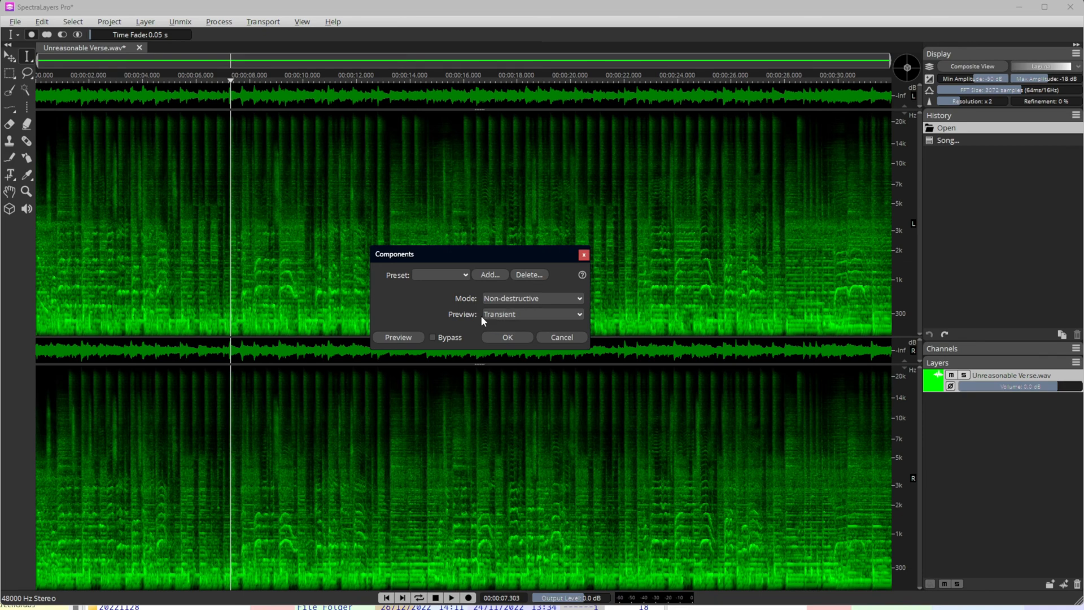
Preview the Noise component, and apply the Components unmix to Unreasonable Verse.wav in Non-destructive mode.
left_click(501, 318)
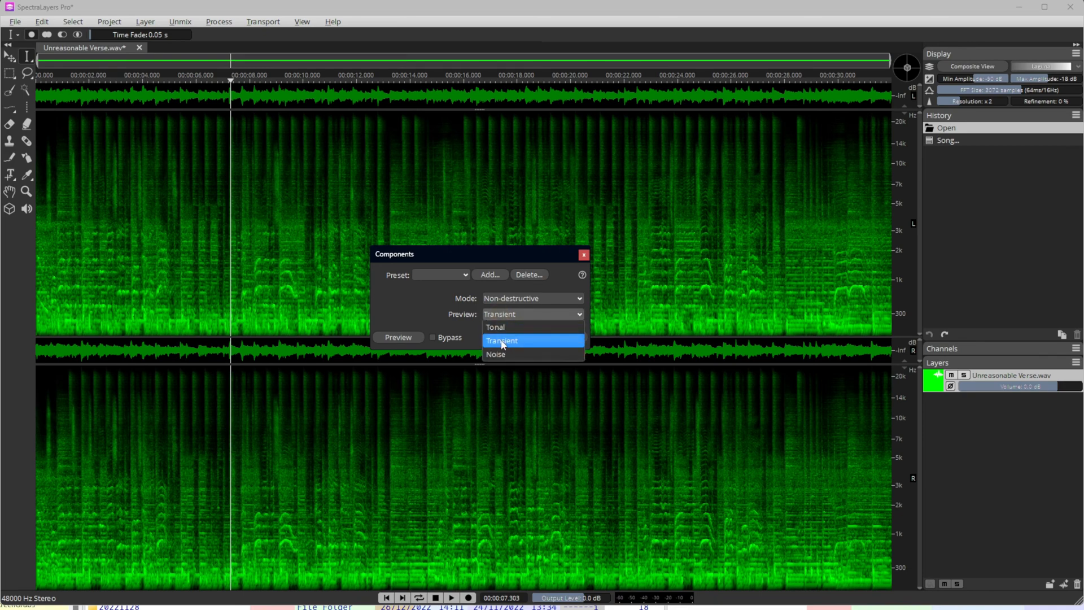
left_click(497, 362)
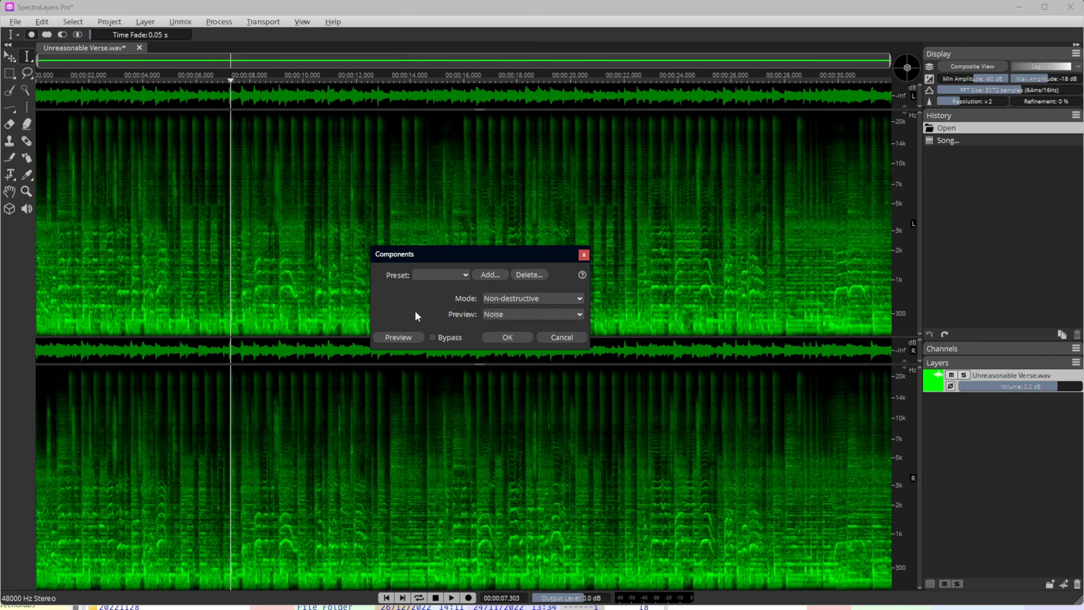
left_click(398, 337)
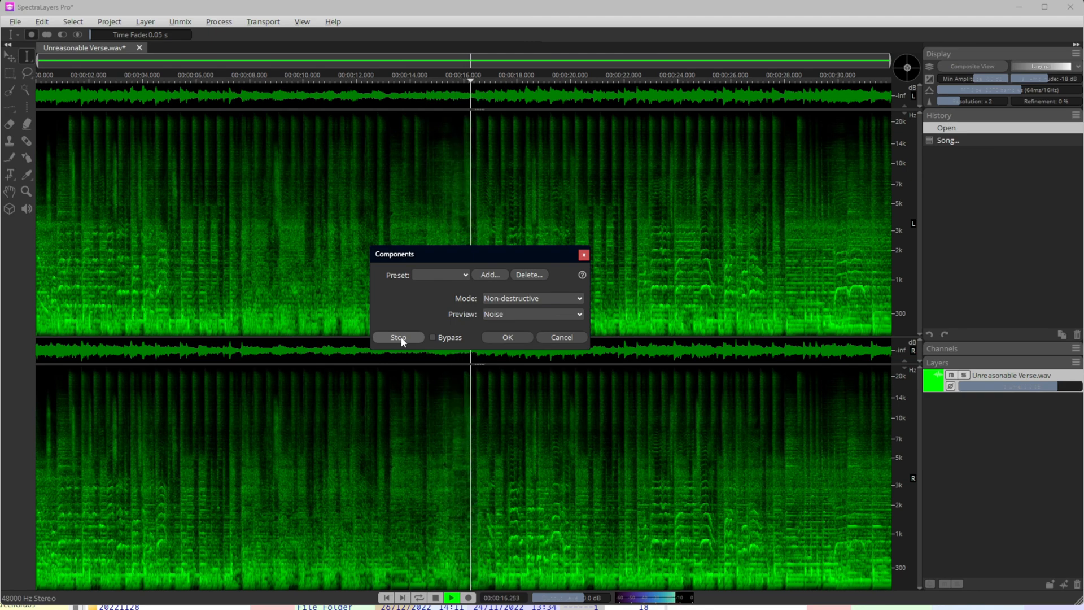
left_click(398, 338)
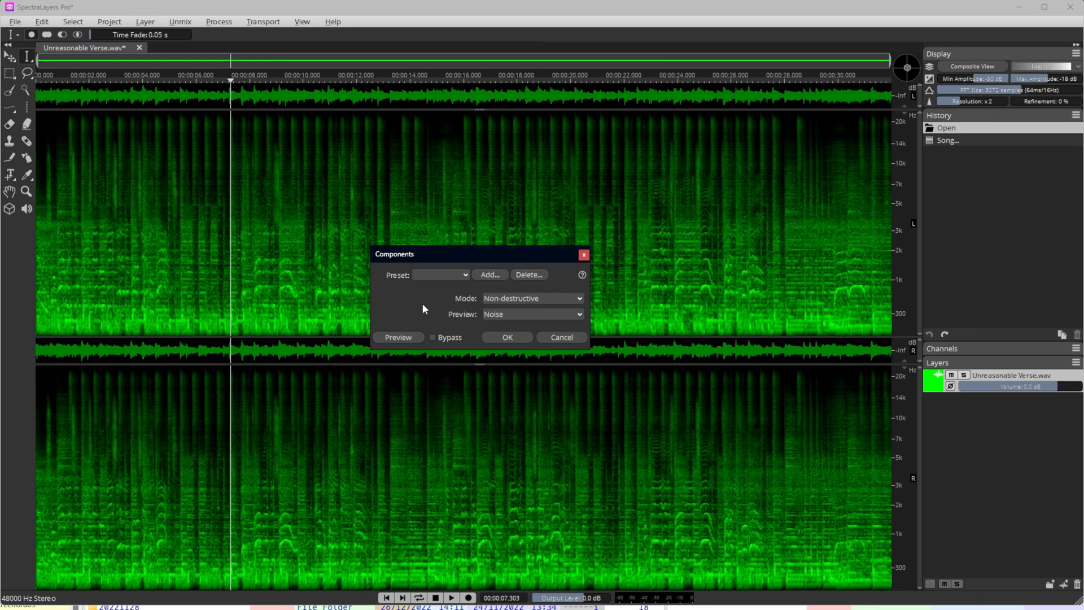
left_click_drag(443, 254, 440, 255)
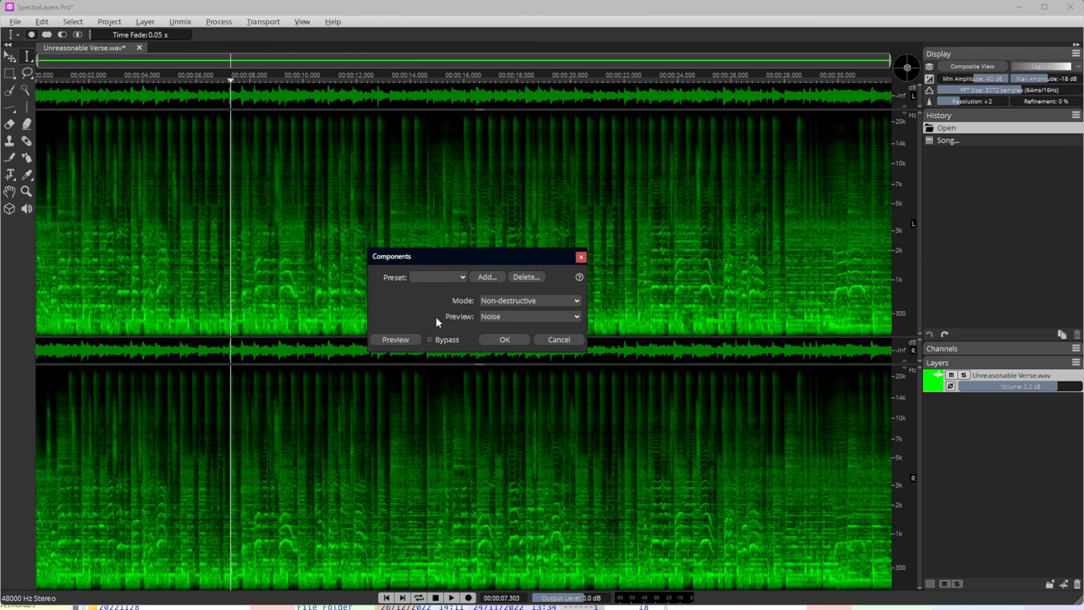
left_click(506, 340)
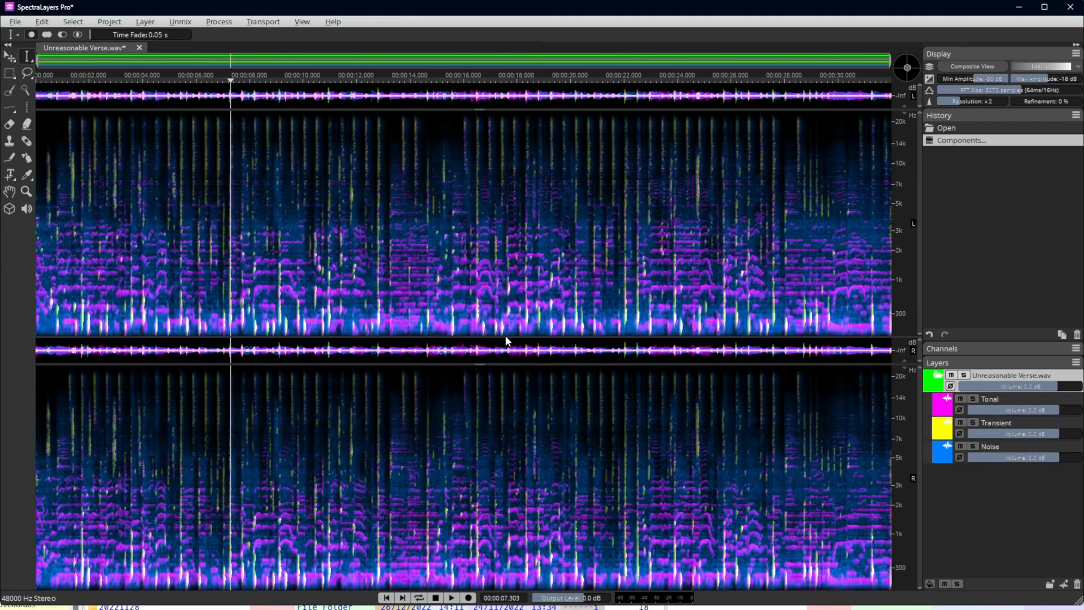
Solo the Tonal, Transient and Noise layers one at a time to inspect each spectrogram, leaving none soloed.
left_click_drag(908, 68, 907, 69)
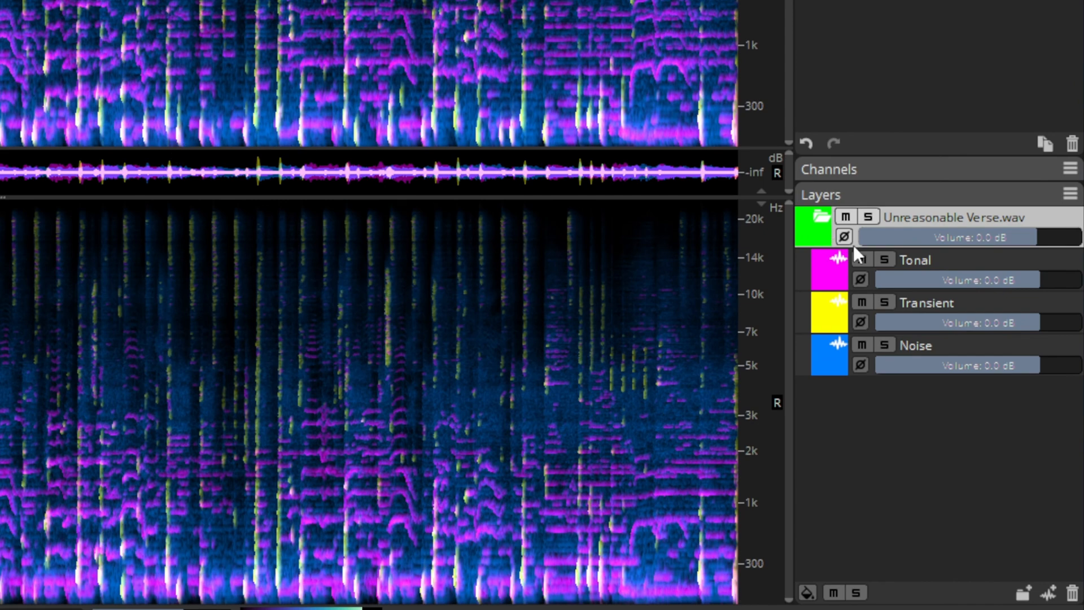
left_click(885, 259)
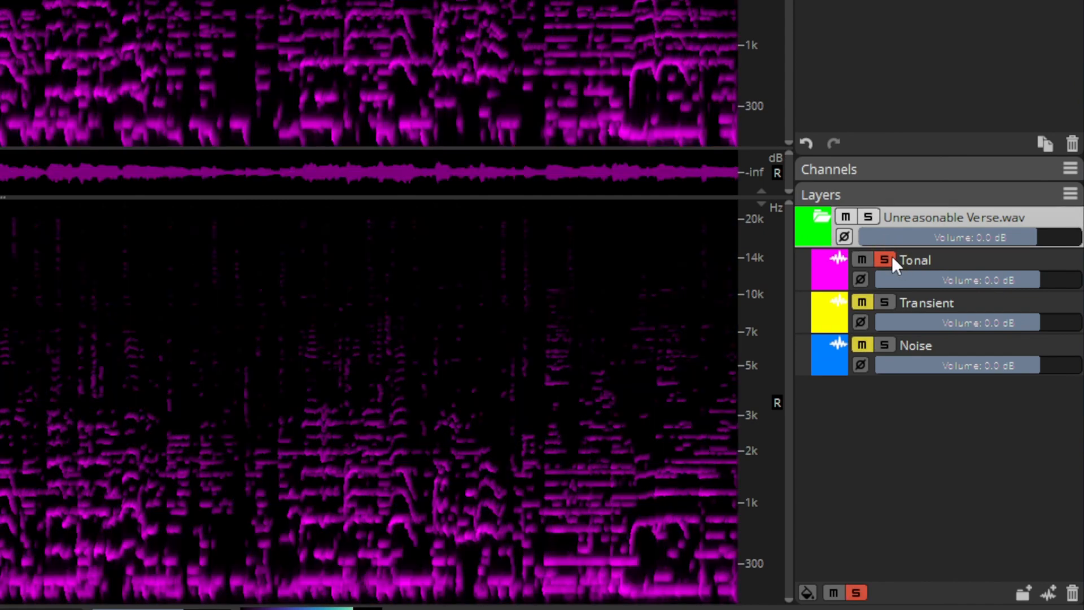
left_click(891, 258)
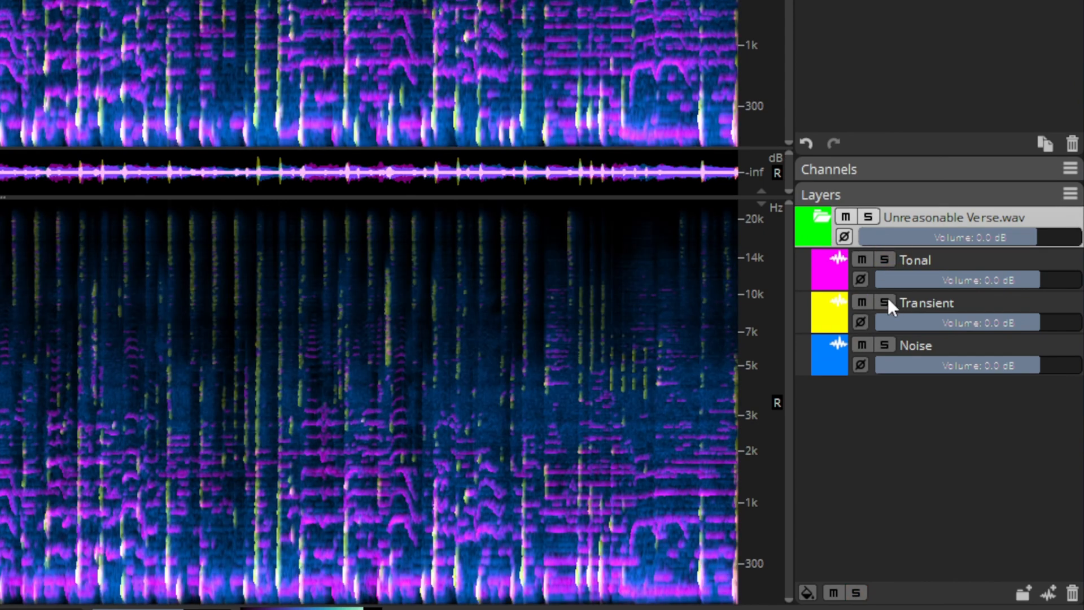
left_click(887, 300)
left_click(886, 301)
left_click(885, 344)
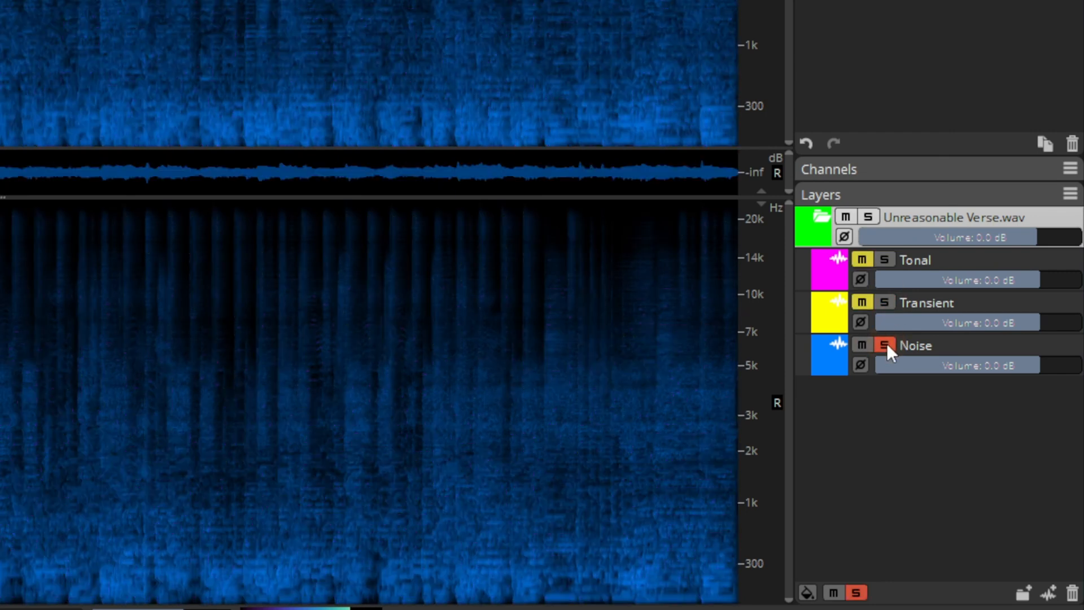
left_click(886, 345)
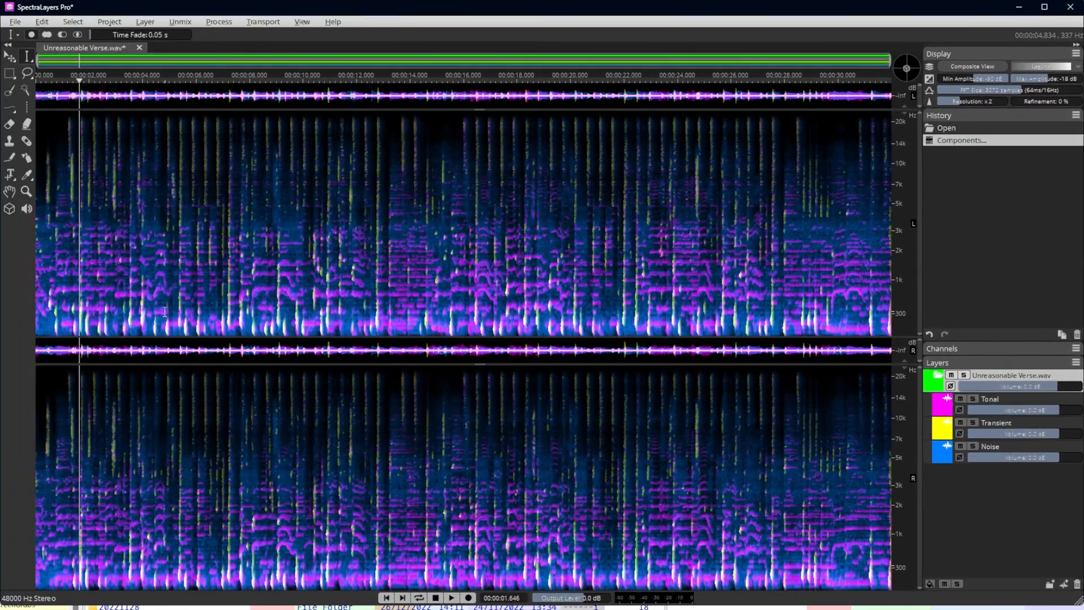
Play the unmixed components from about 4.6 s and lower the Transient layer's volume to -7.0 dB.
left_click(31, 275)
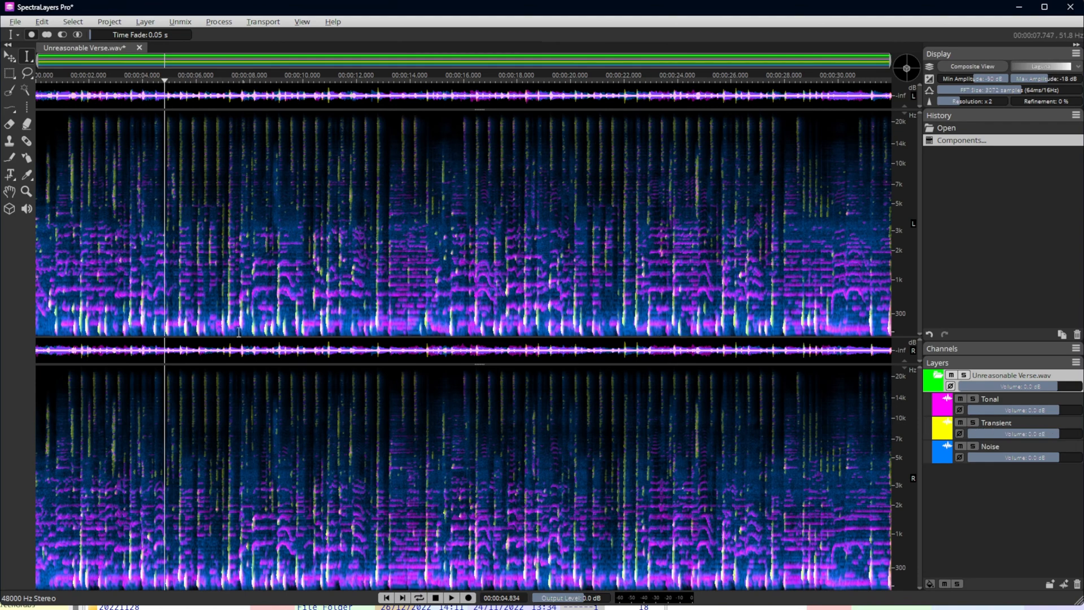
left_click(157, 327)
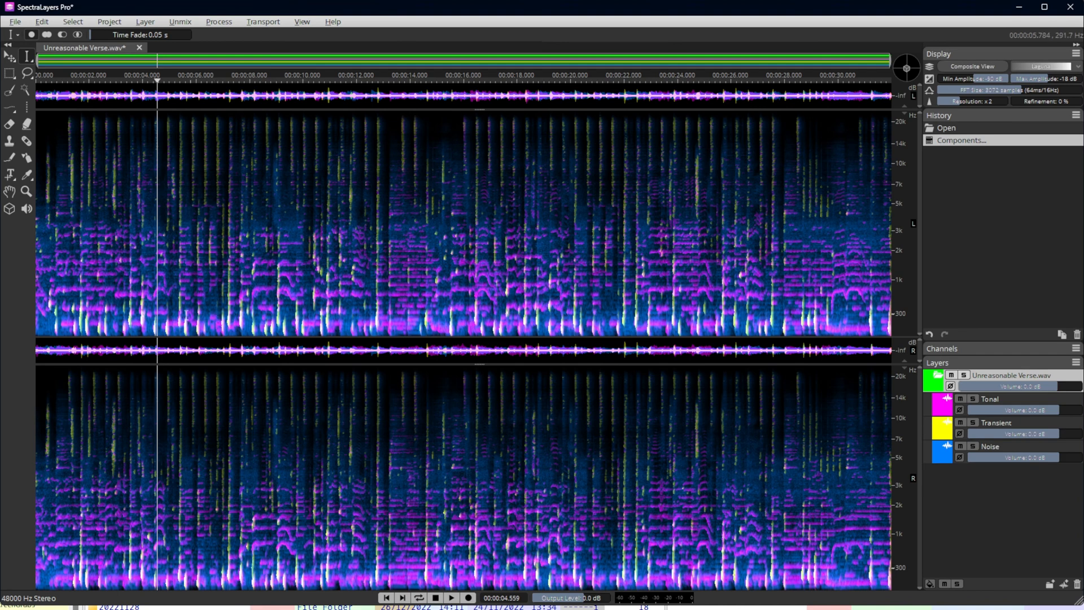
left_click(158, 318)
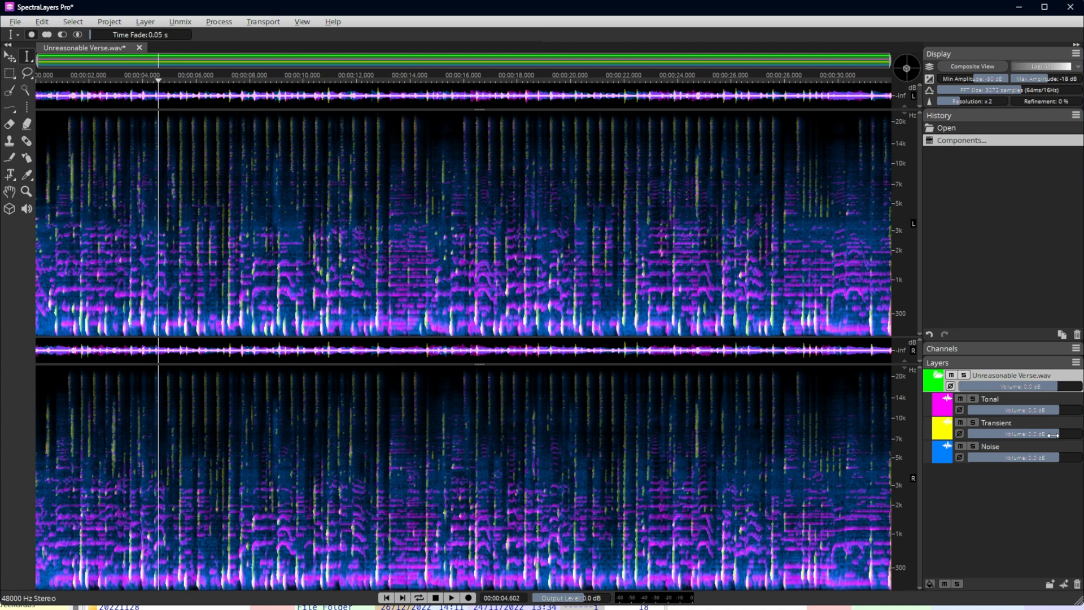
key("space")
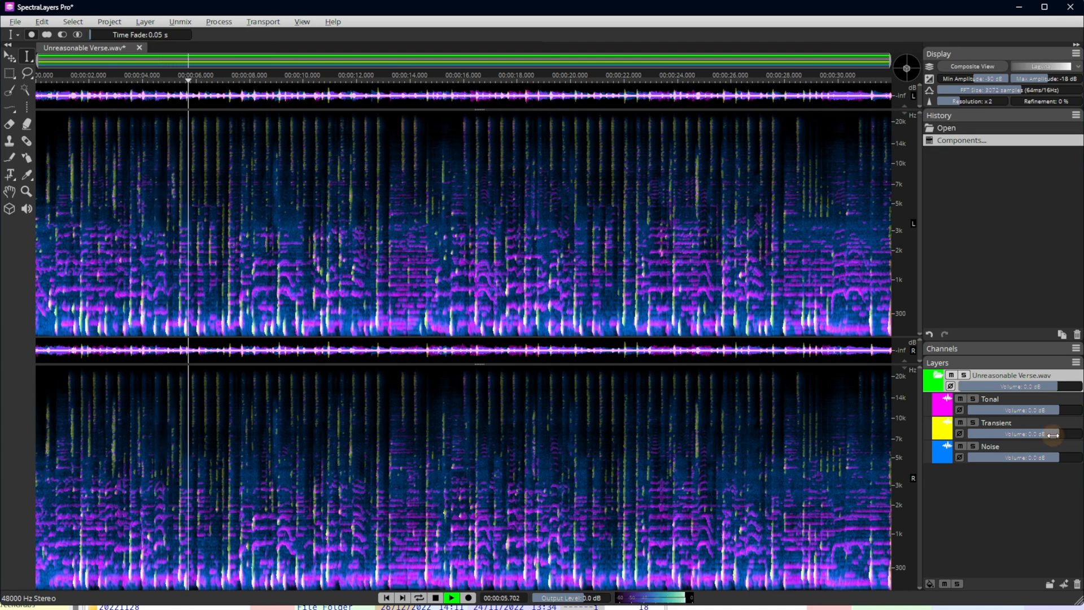
mouse_move(1053, 435)
left_mouse_down()
mouse_move(1075, 437)
mouse_move(1020, 436)
mouse_move(1039, 436)
left_mouse_up()
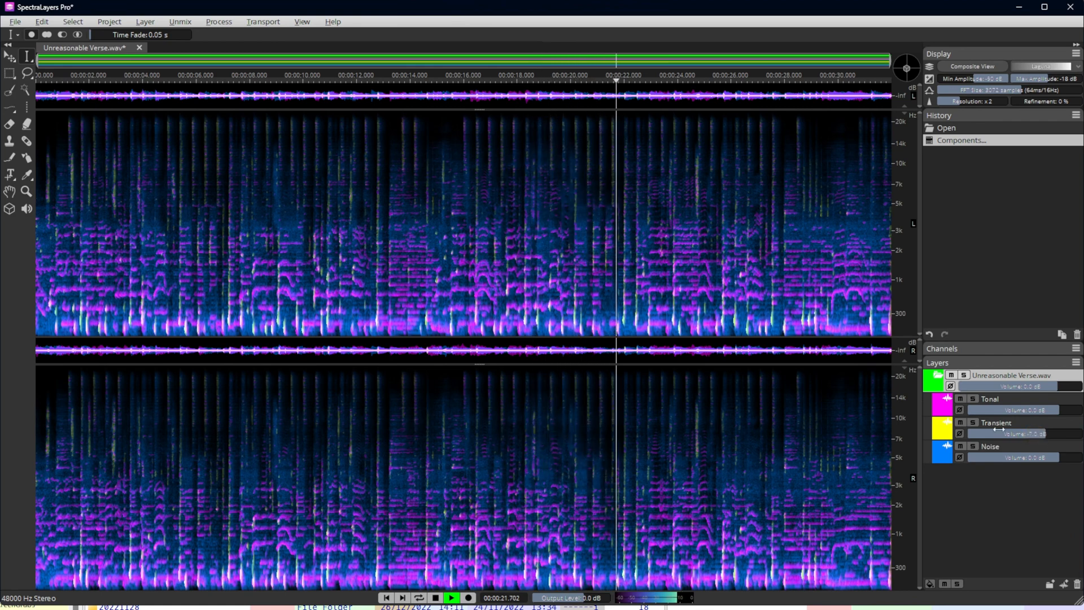
Briefly solo the Transient layer during playback, stop playback, and reset that layer's volume to 0.0 dB.
left_click(973, 424)
left_click(973, 424)
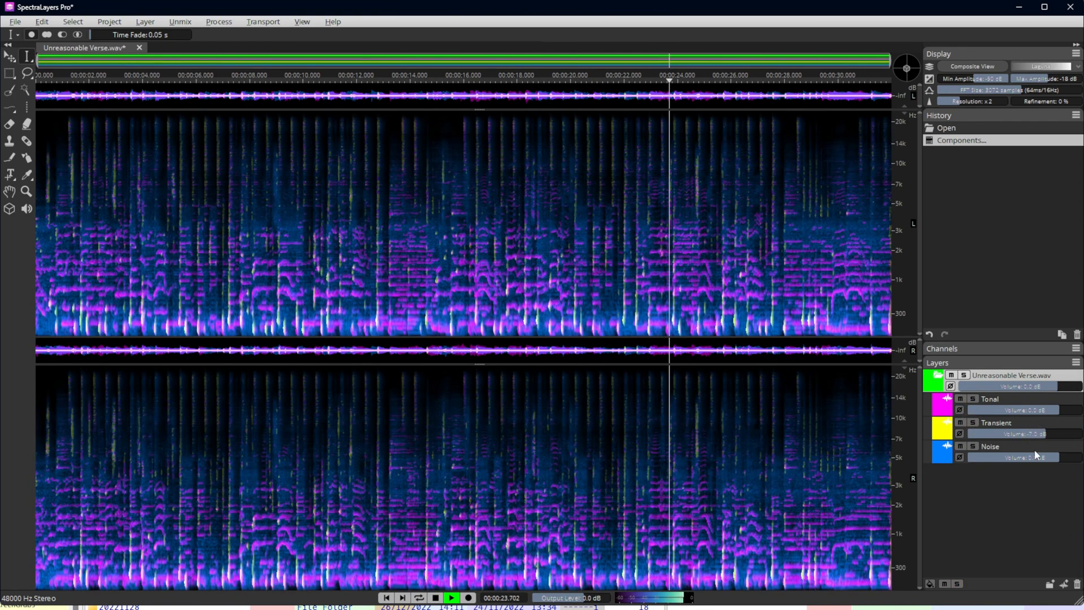
key("space")
left_click_drag(1042, 434, 1059, 433)
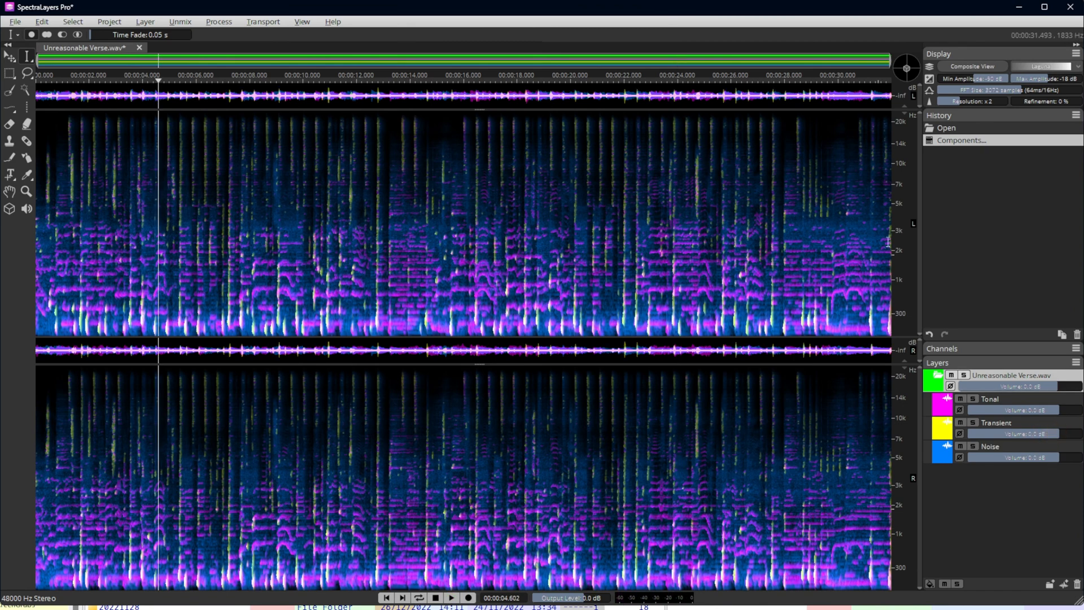
Return to the opened history state and unmix Unreasonable Verse.wav into components using the Reconstruct hidden noise mode.
left_click(966, 131)
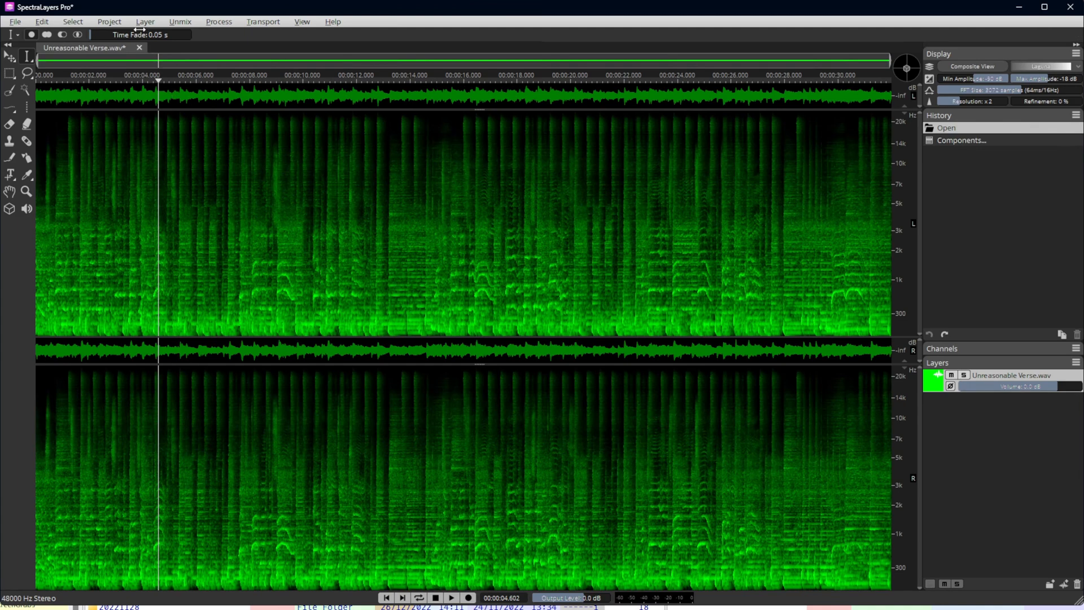
left_click(172, 22)
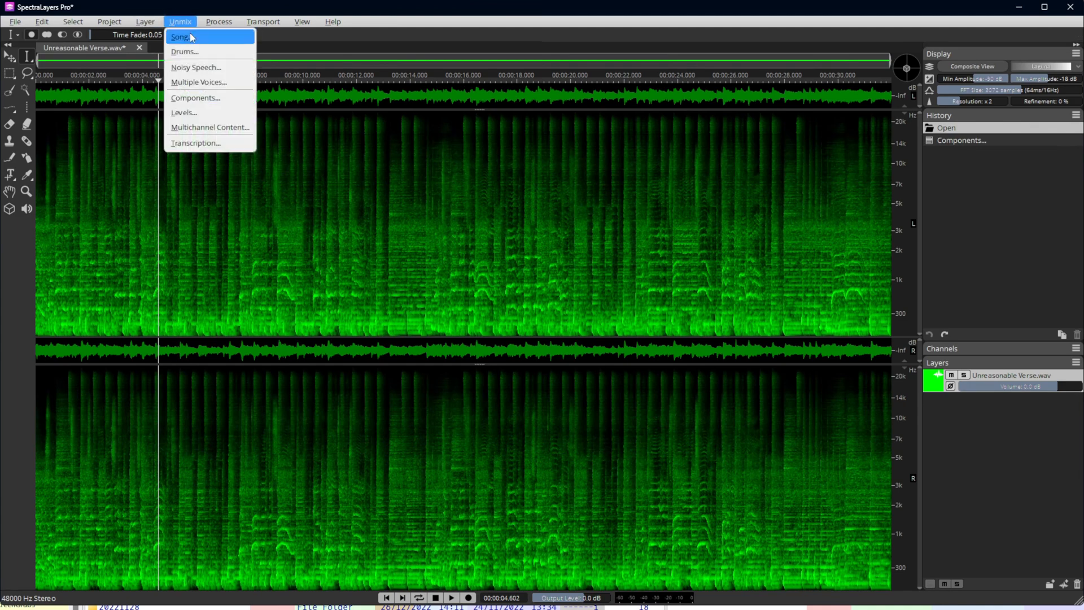
left_click(198, 99)
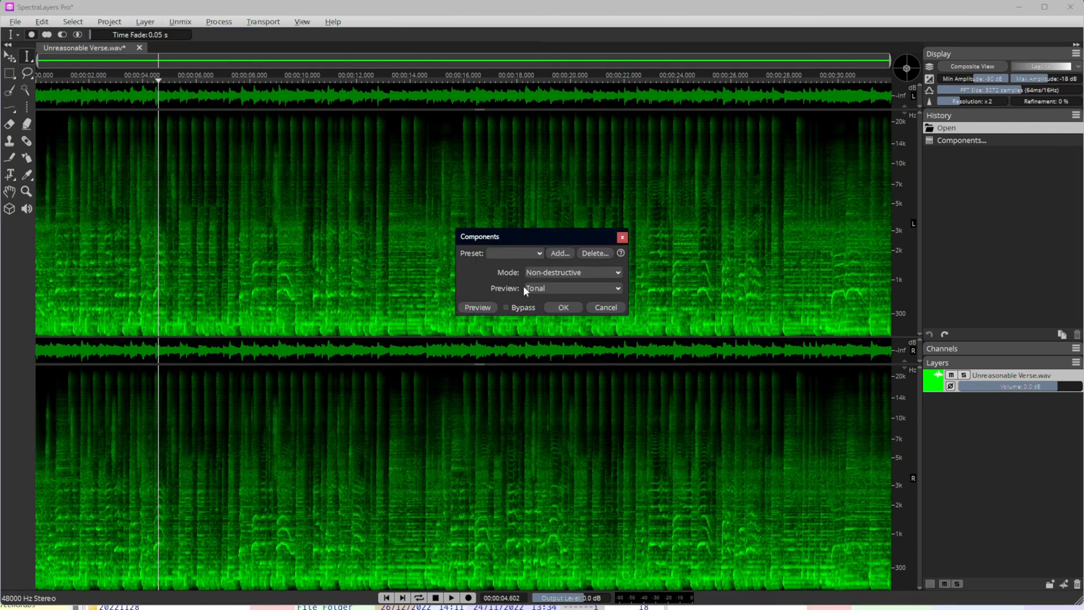
left_click(557, 272)
left_click(565, 300)
left_click(564, 307)
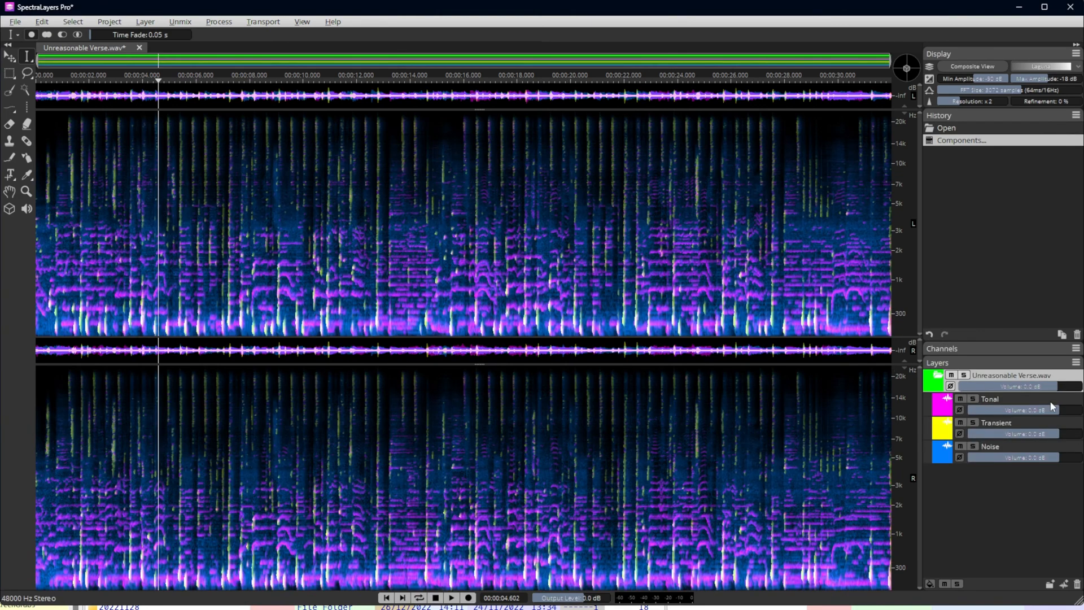
Play the unmixed components while soloing the Tonal, Transient and Noise layers one at a time, stop playback, and leave none soloed.
key("space")
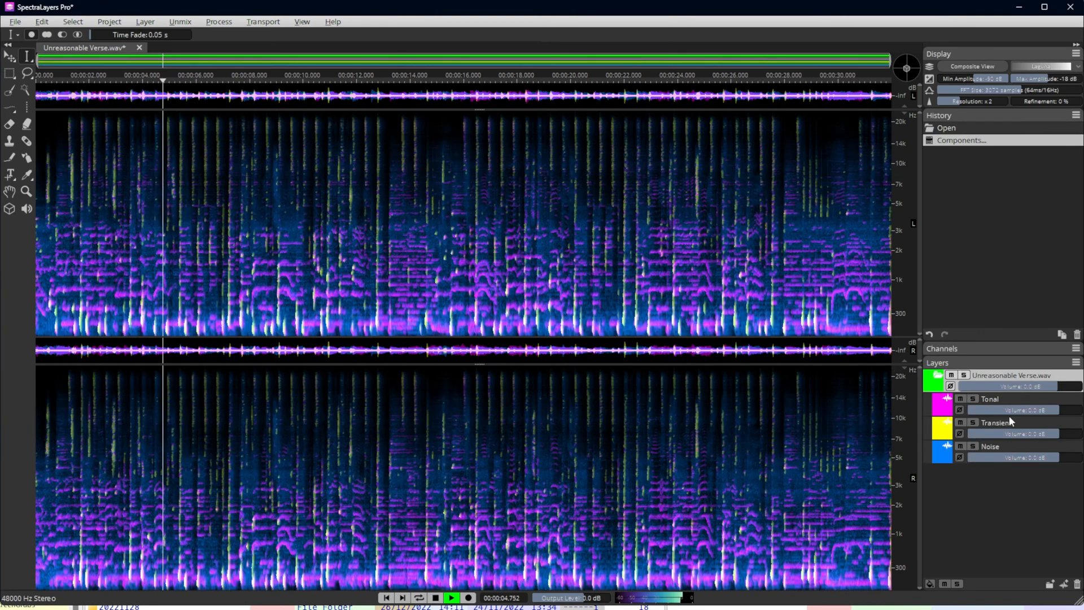
left_click(972, 400)
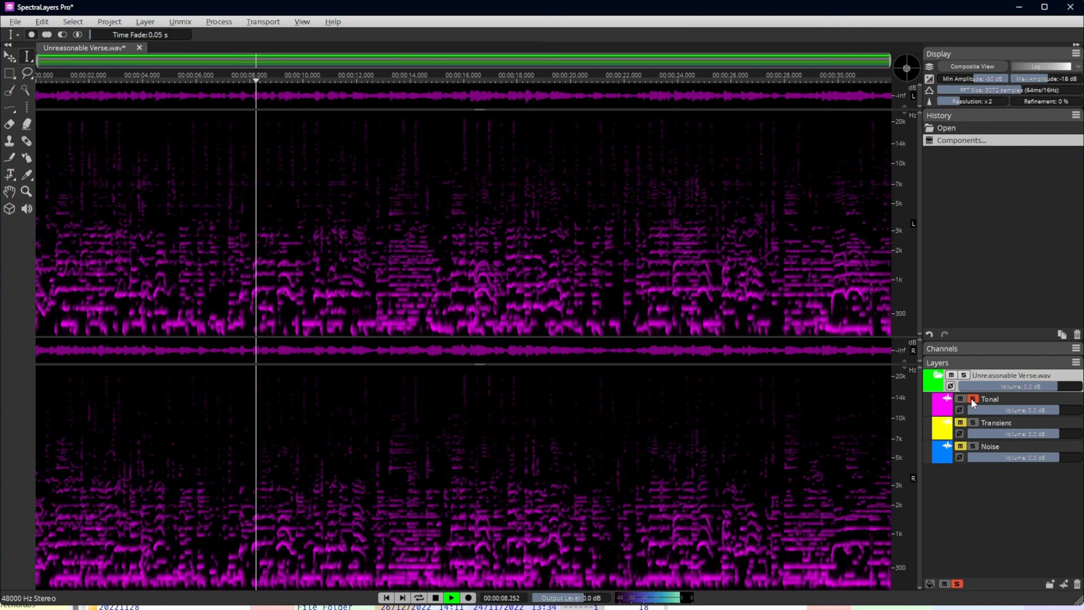
left_click(972, 400)
left_click(974, 423)
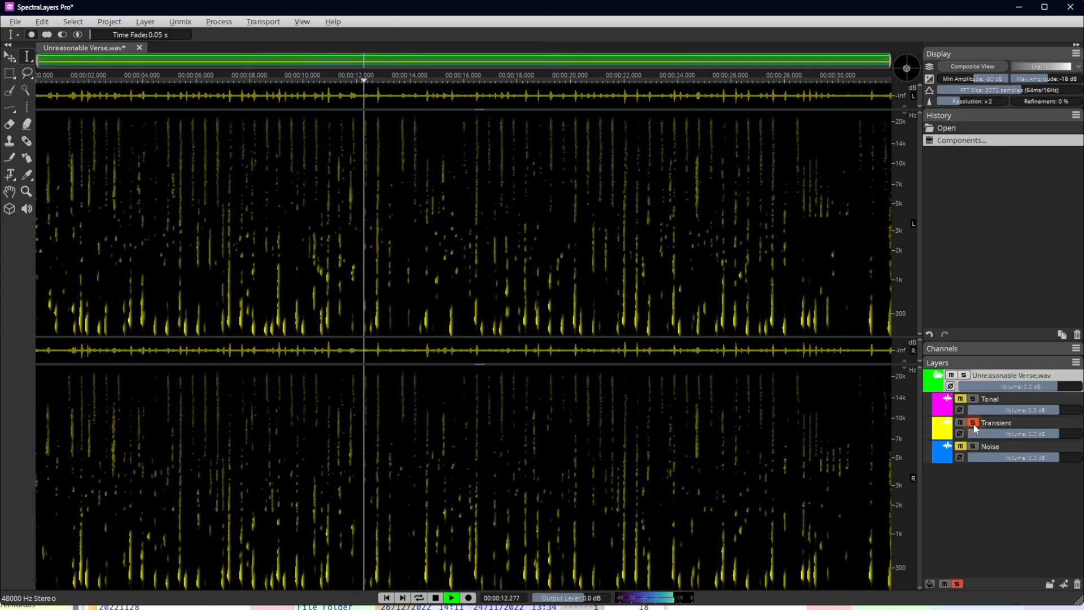
left_click(974, 424)
left_click(974, 446)
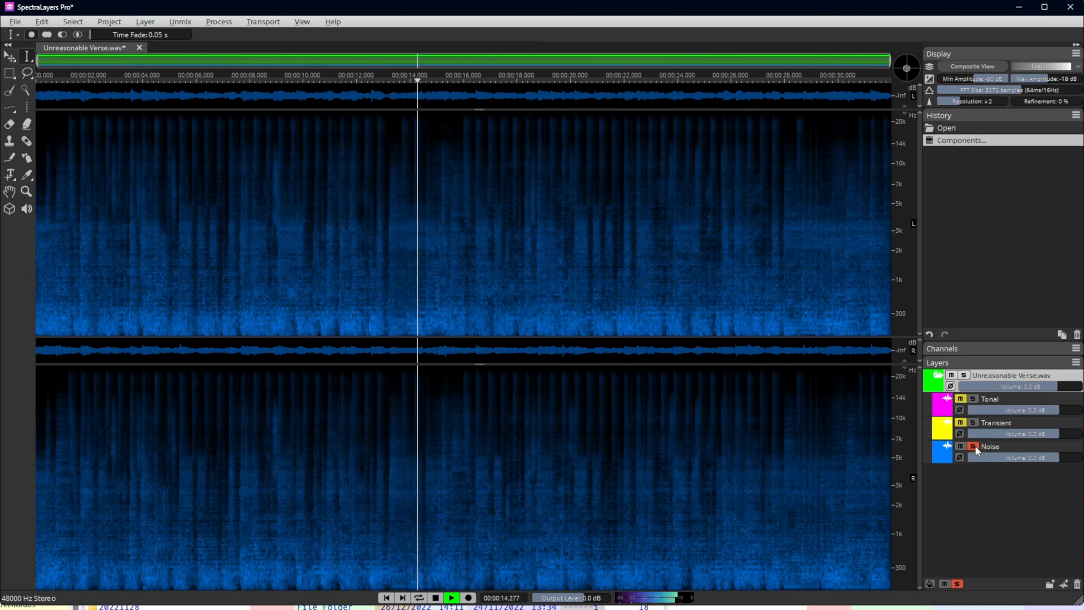
key("space")
left_click(974, 446)
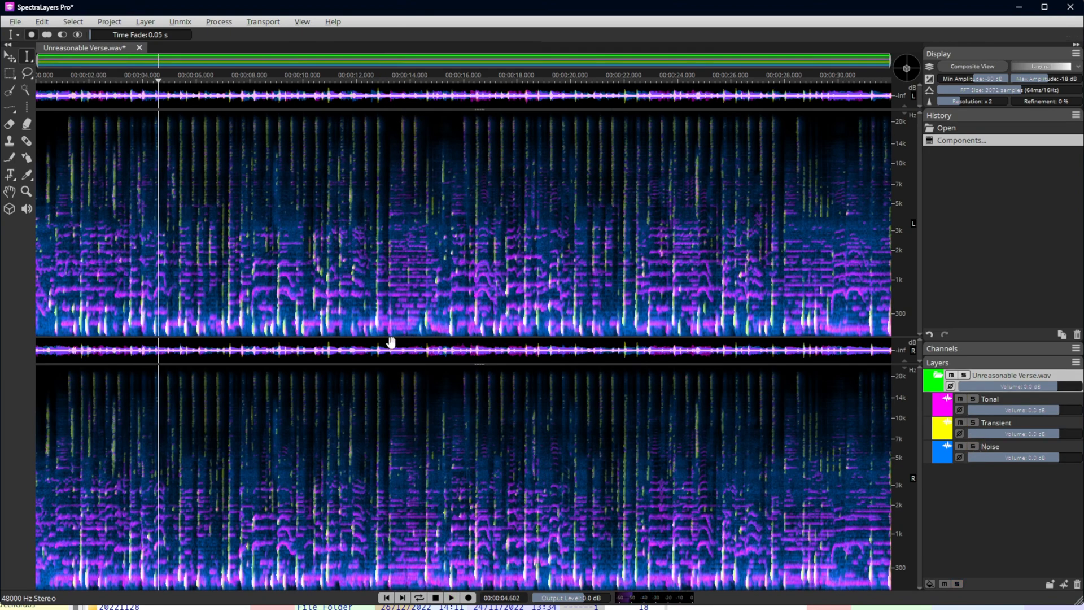
Play from about 9.9 s, try a boosted Transient layer volume, lower it to -6.0 dB, and stop playback.
left_click(299, 305)
key("space")
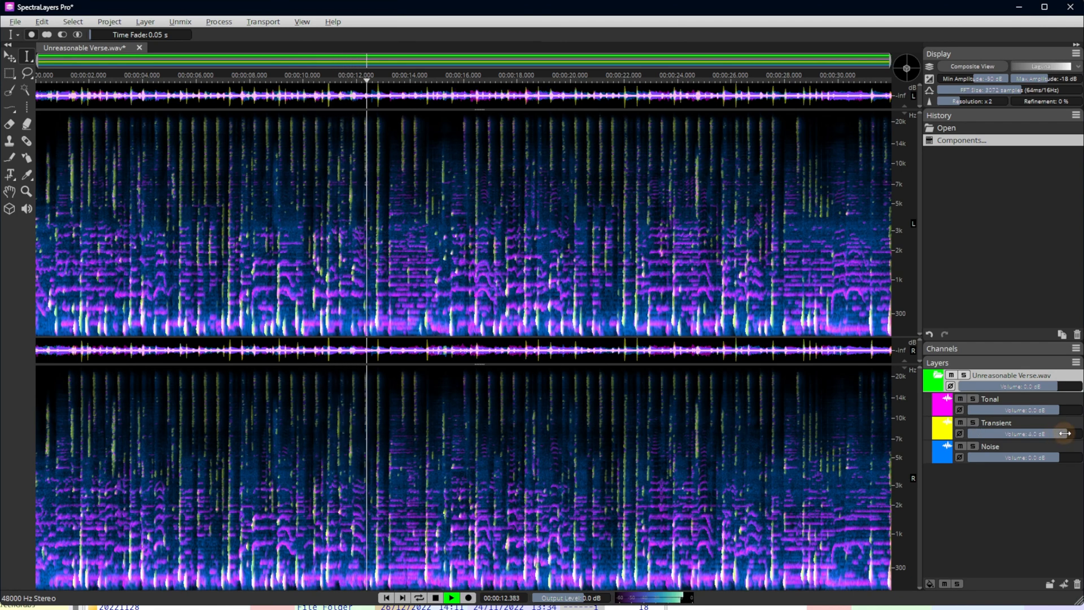
left_click_drag(1055, 433, 1070, 434)
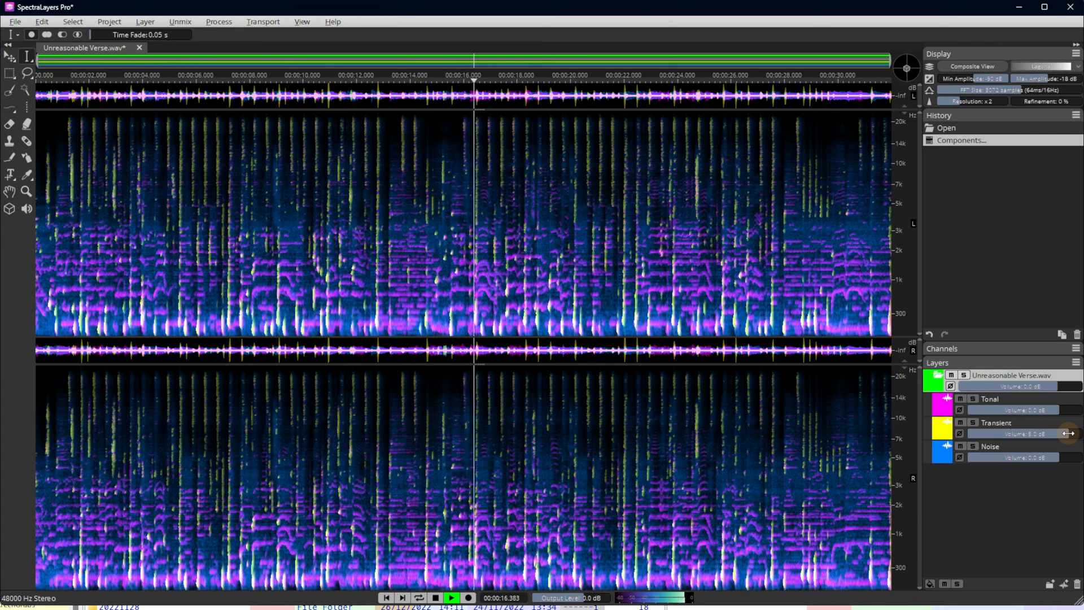
left_click_drag(1069, 433, 1045, 436)
key("space")
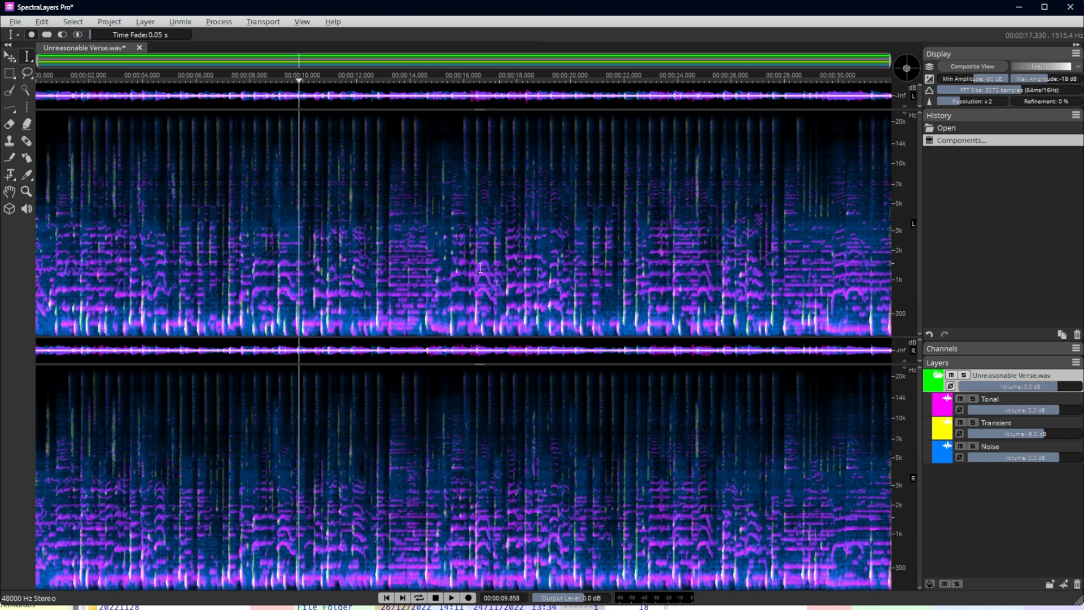
Undo the components unmix and place the playhead at about 15.5 s in Unreasonable Verse.wav.
key("ctrl+z")
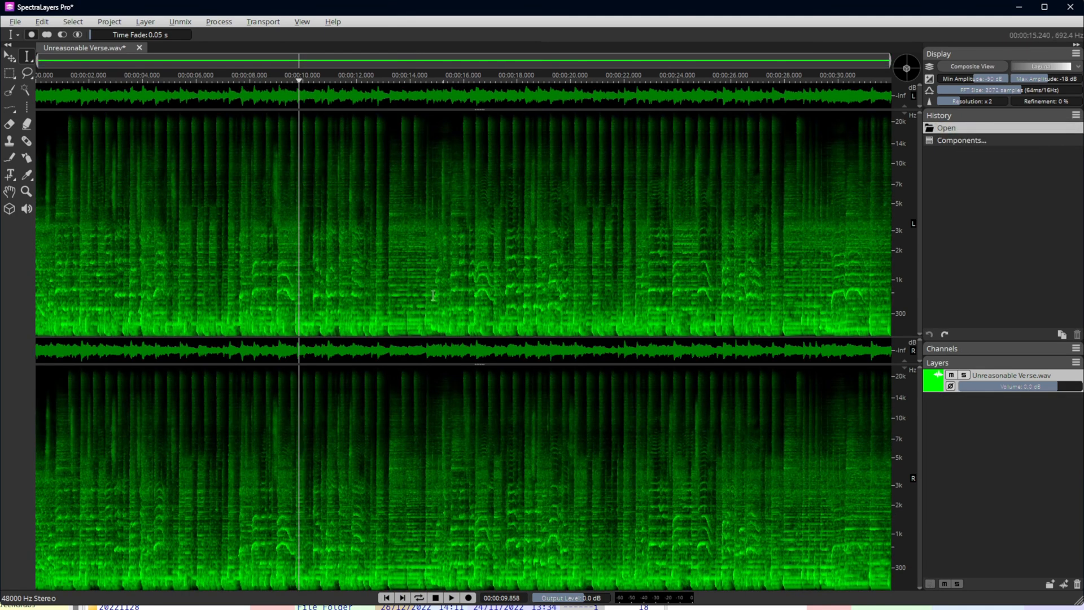
left_click(350, 310)
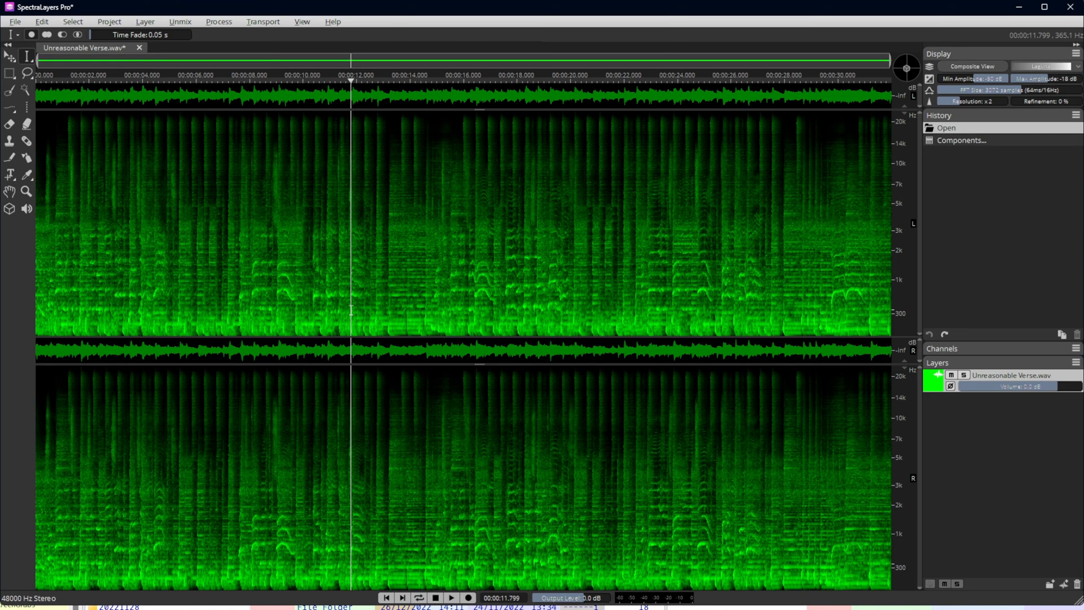
left_click(449, 293)
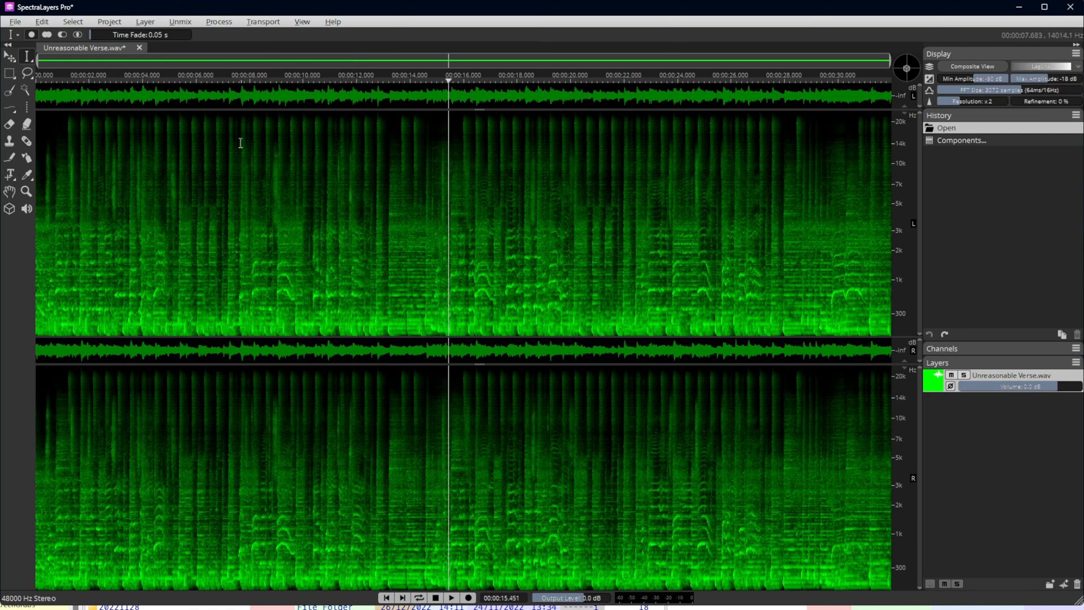
Set up a Levels unmix of Unreasonable Verse.wav with the Peak Large preset.
left_click(177, 23)
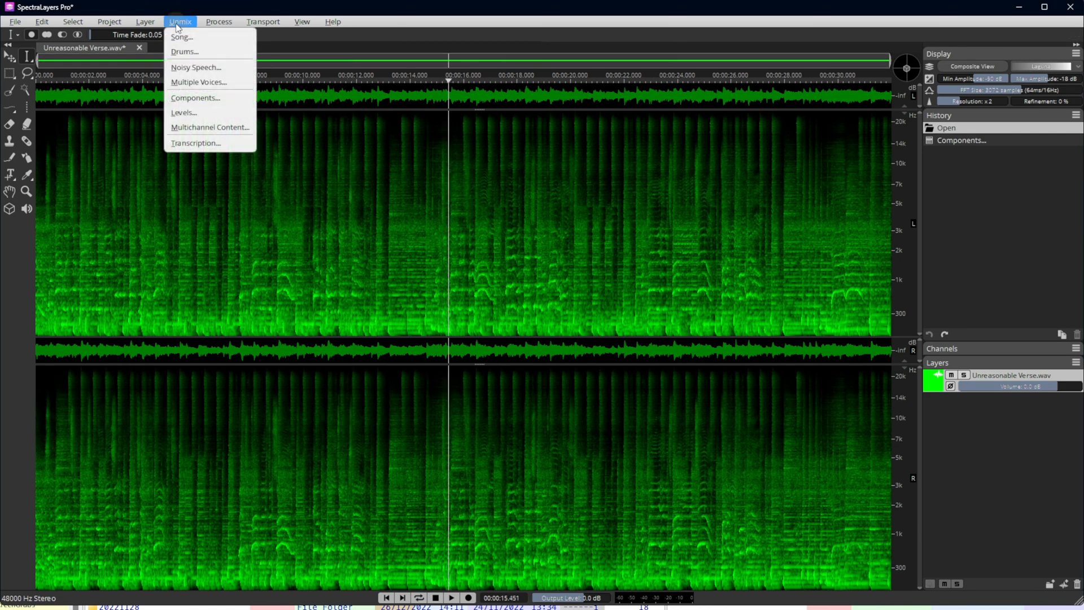
left_click(196, 115)
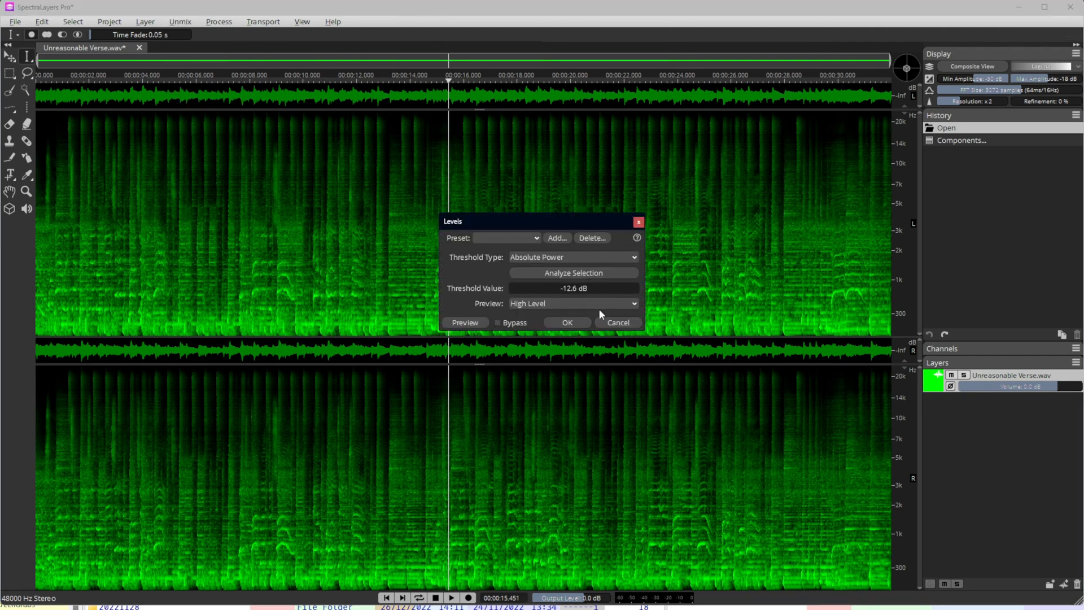
left_click(518, 238)
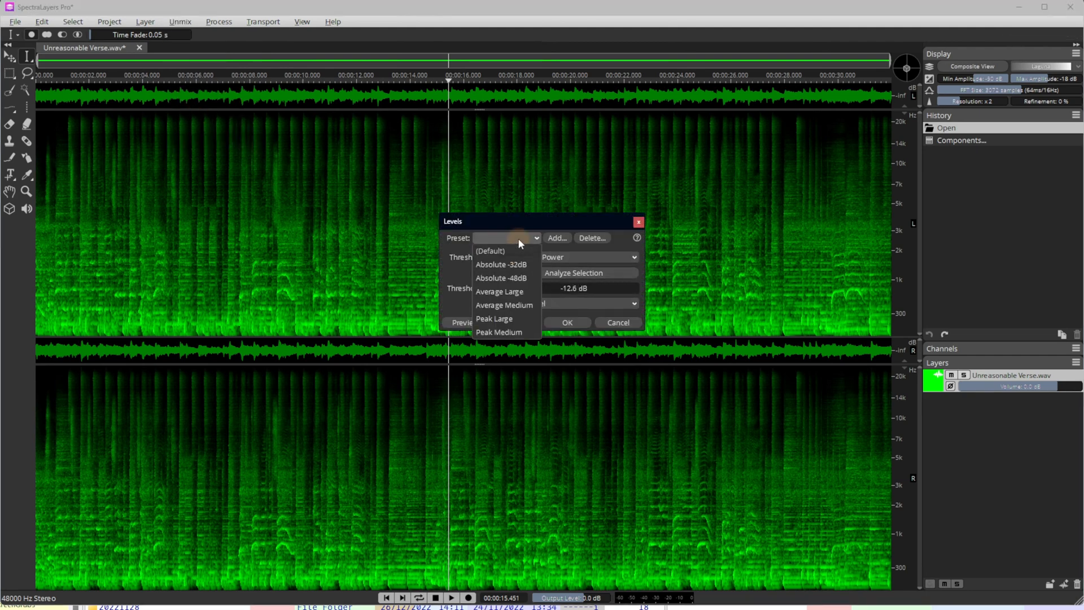
left_click(449, 289)
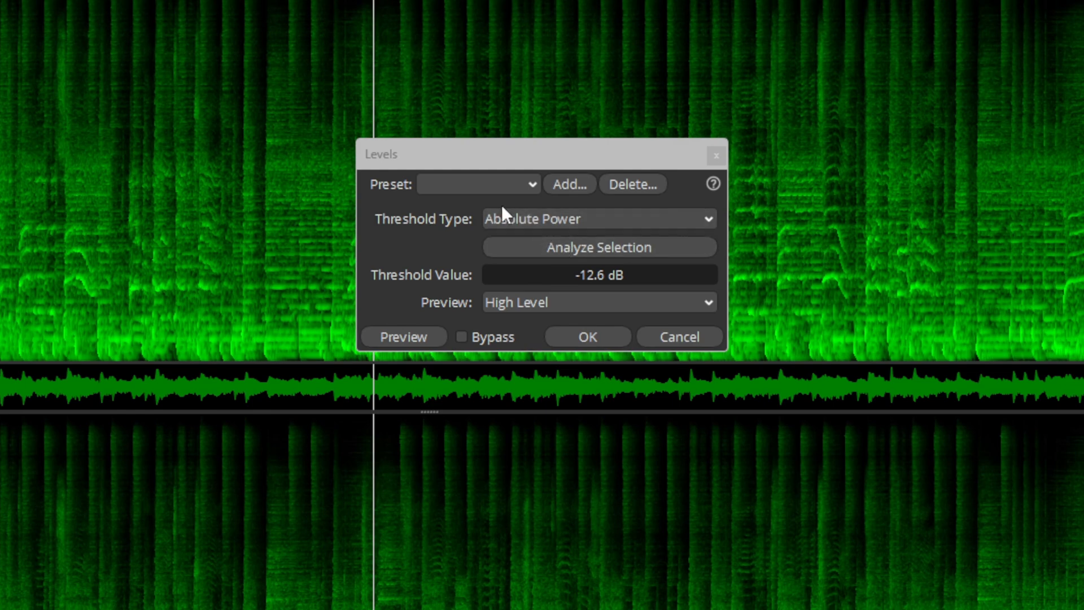
left_click(491, 184)
left_click(473, 325)
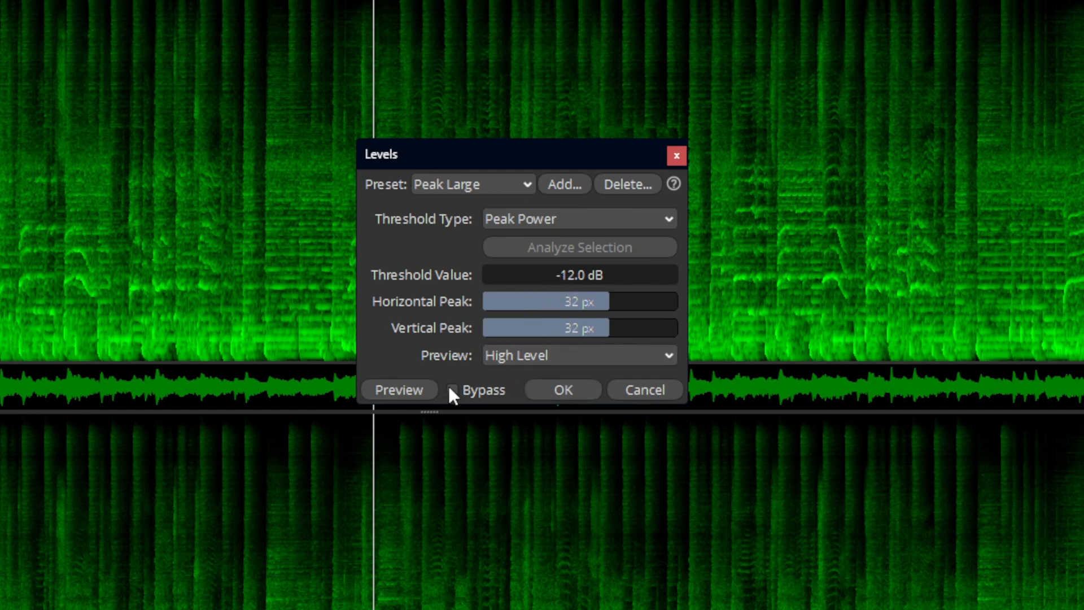
Preview the High Level result, stop the preview, and apply the Levels unmix.
left_click(405, 391)
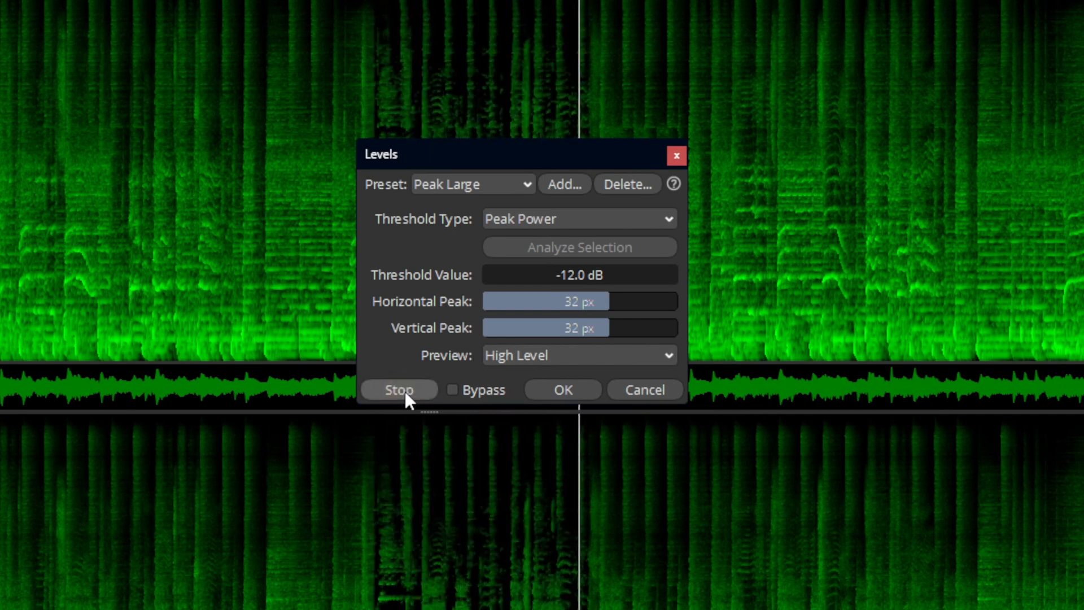
left_click(405, 391)
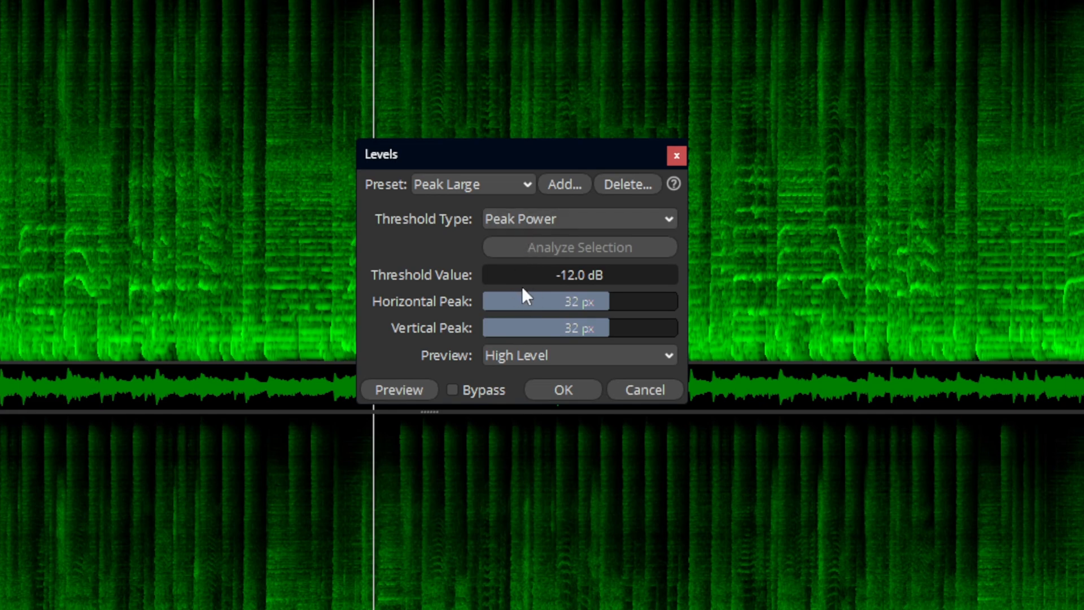
left_click(560, 391)
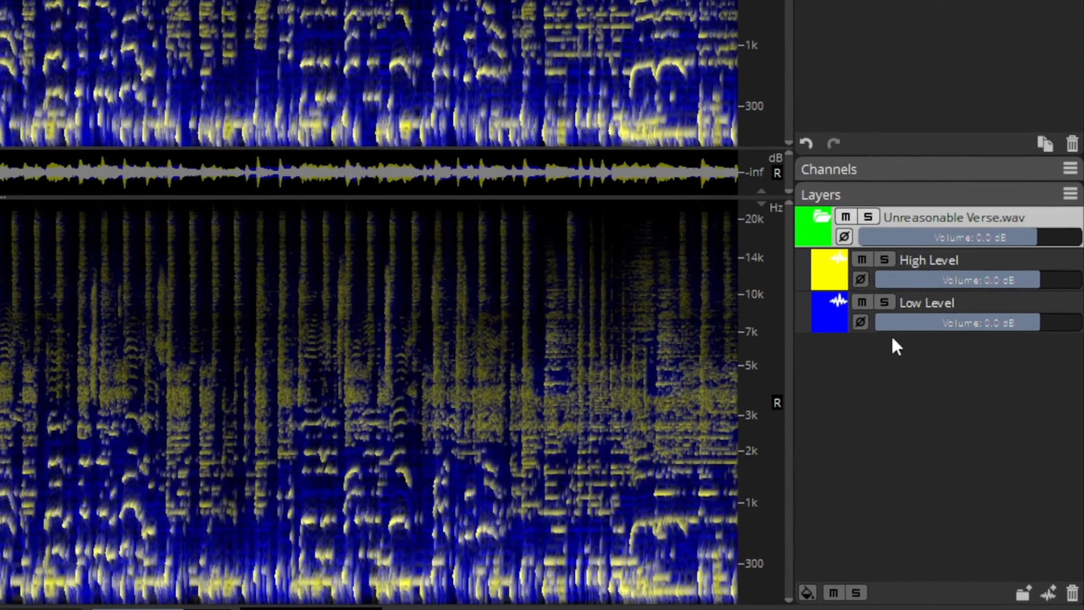
Solo the High Level and Low Level layers in turn to audition and compare them, leaving none soloed.
left_click(884, 260)
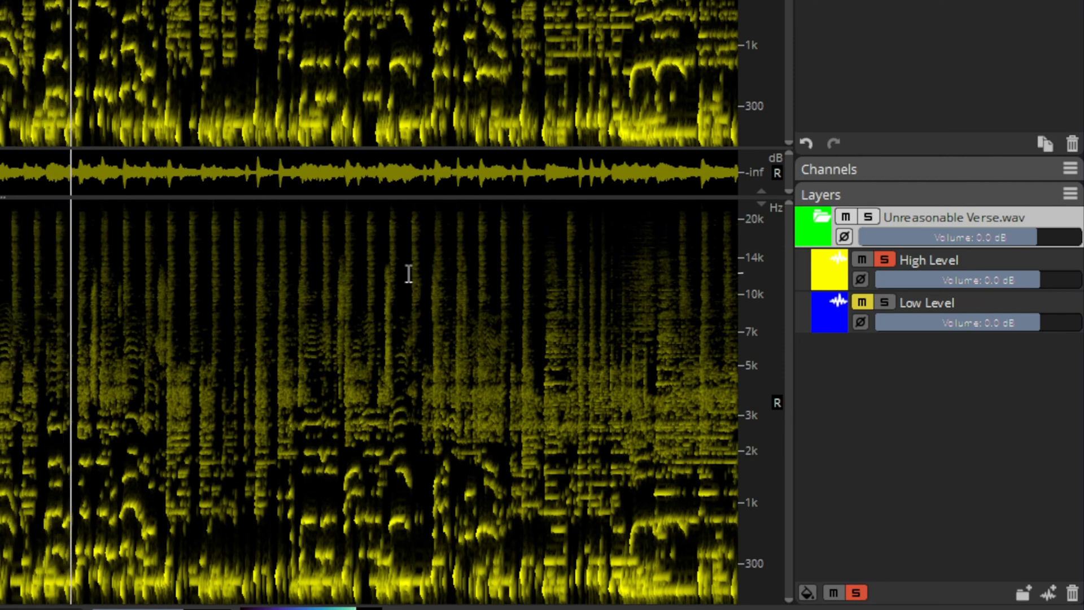
left_click(884, 260)
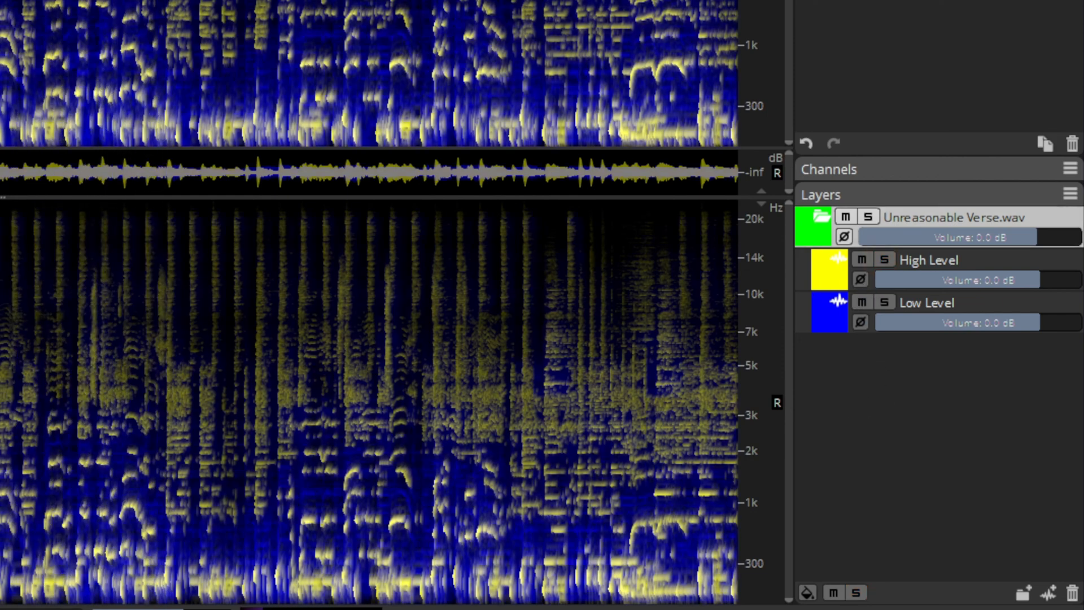
left_click(886, 302)
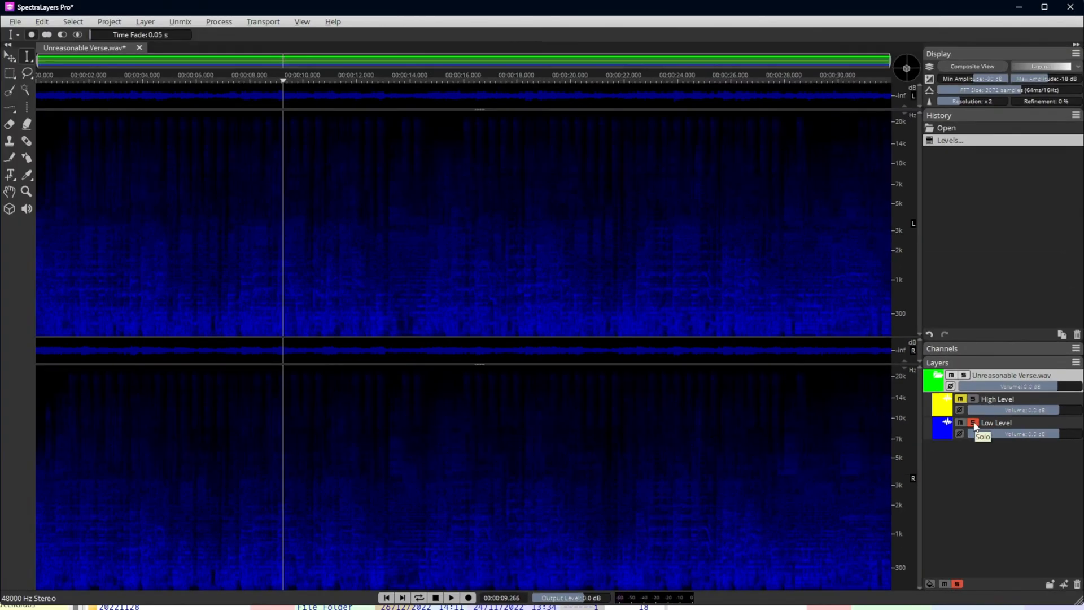
left_click(974, 423)
left_click(974, 422)
left_click(974, 425)
left_click(973, 423)
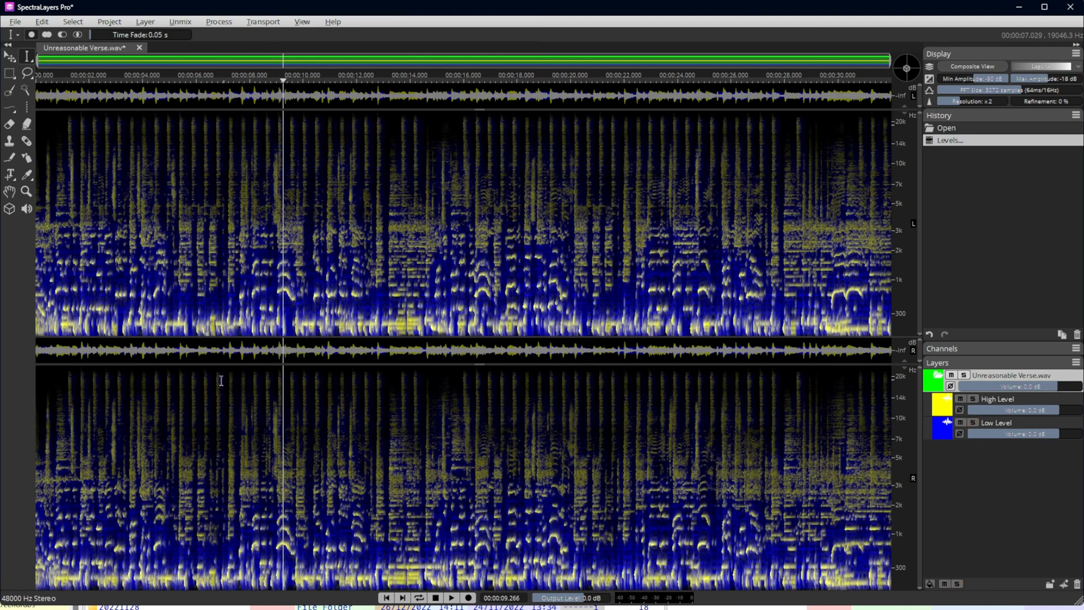
Play both level layers from about 5.1 s, raise the Low Level layer's volume to 2.0 dB, and stop playback.
left_click(171, 389)
key("space")
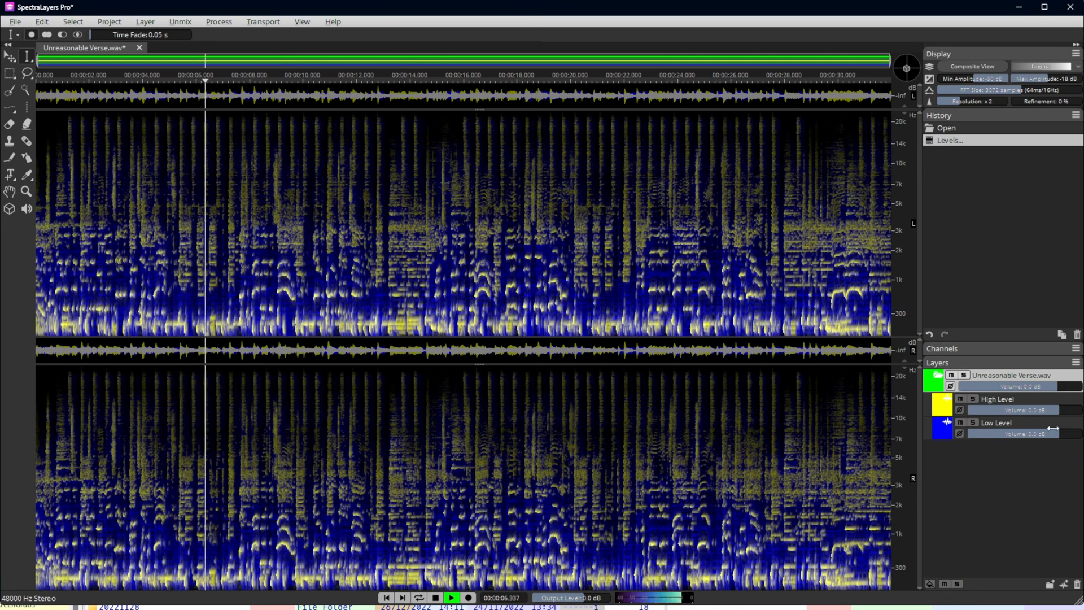
mouse_move(1052, 434)
left_mouse_down()
mouse_move(1033, 434)
mouse_move(1064, 434)
left_mouse_up()
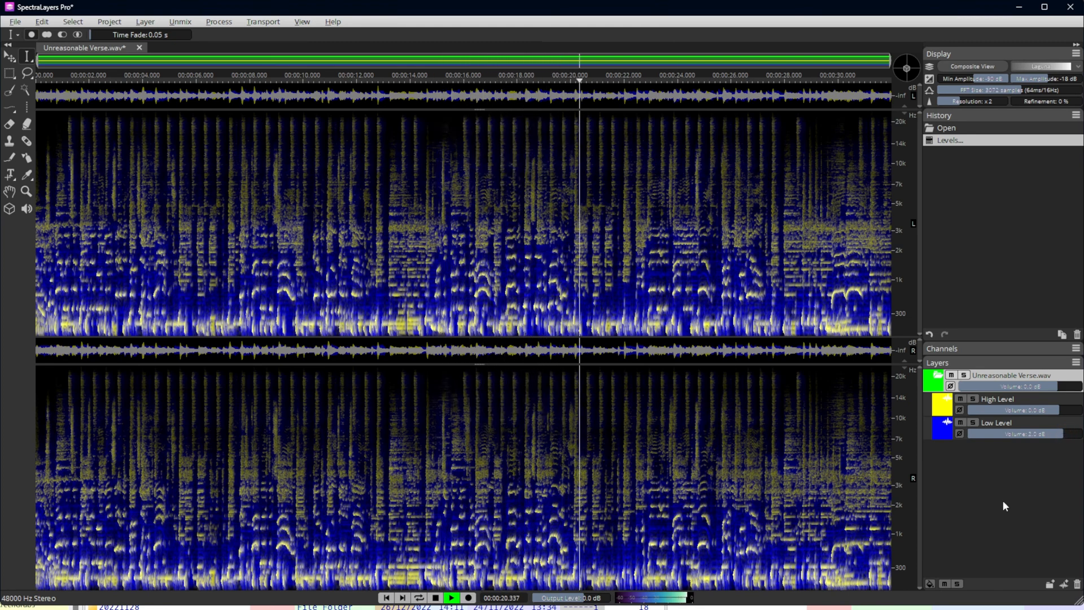
key("space")
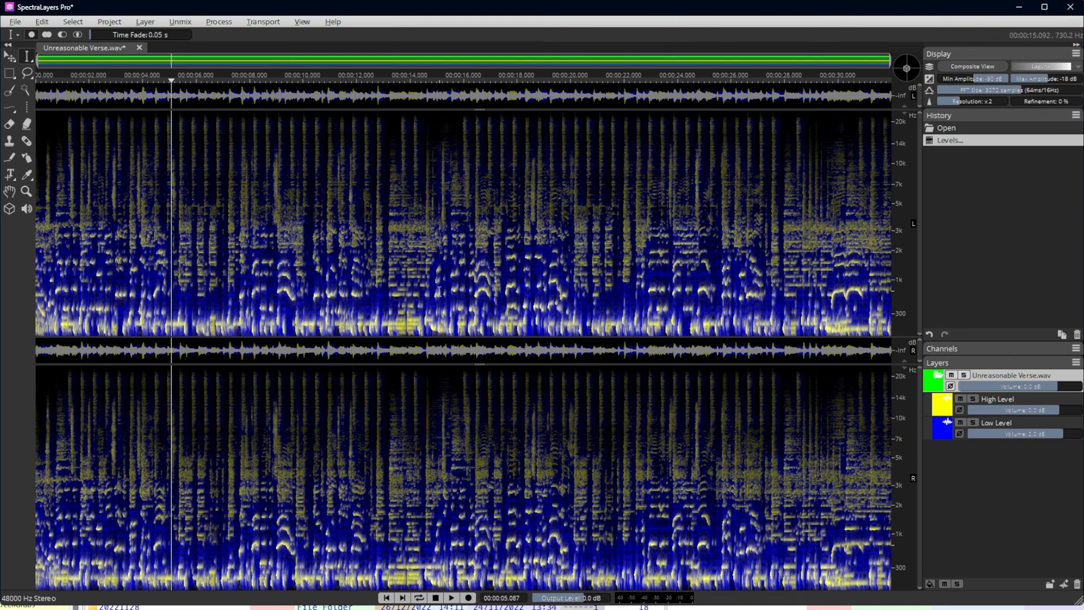
Undo the Levels unmix and close the Unreasonable Verse.wav project without saving.
key("ctrl+z")
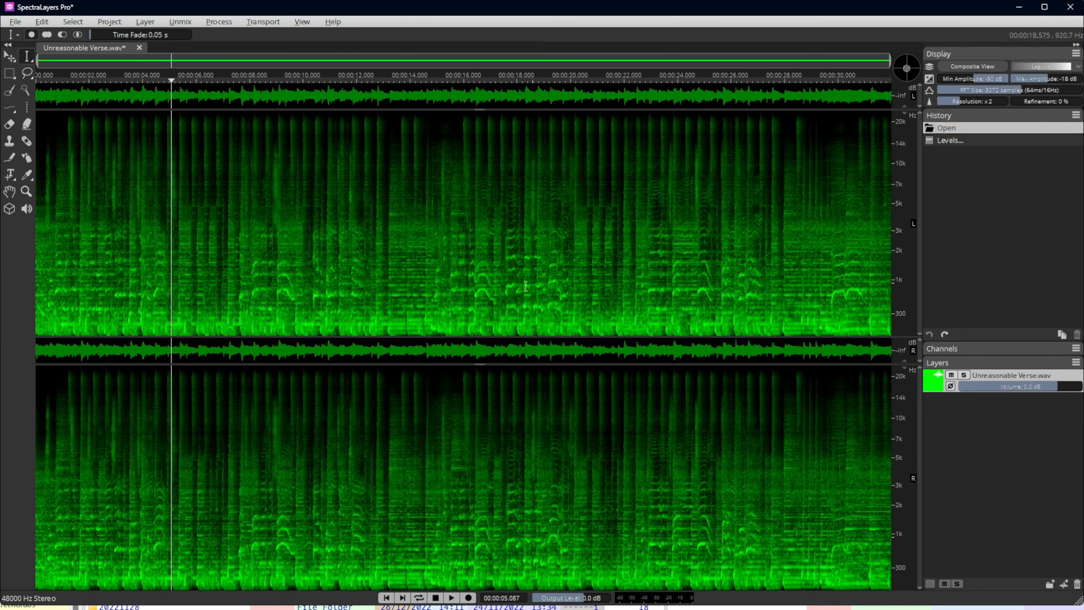
left_click(411, 307)
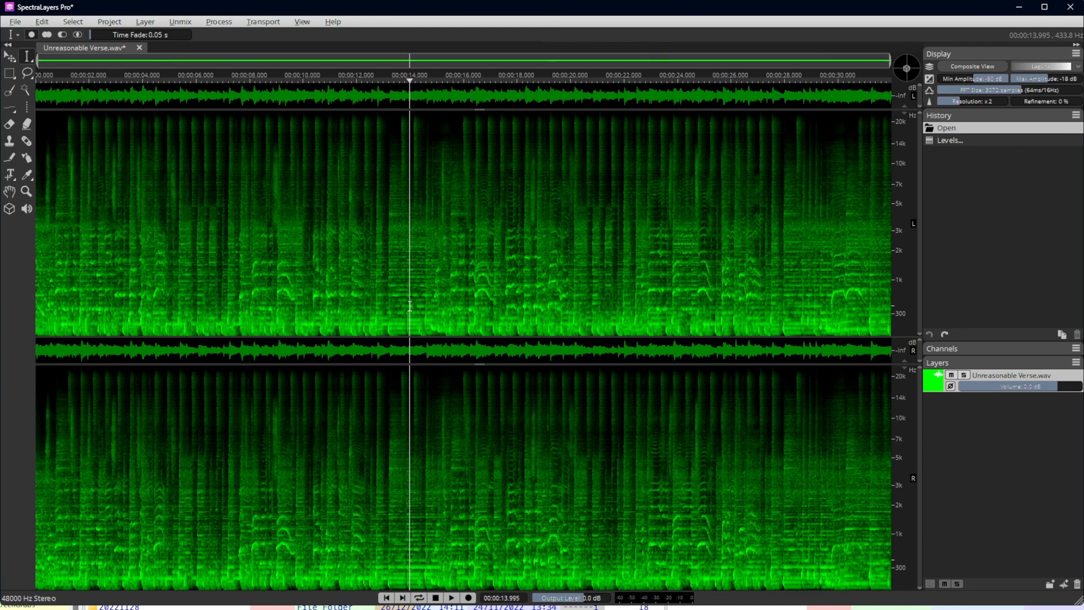
left_click(387, 286)
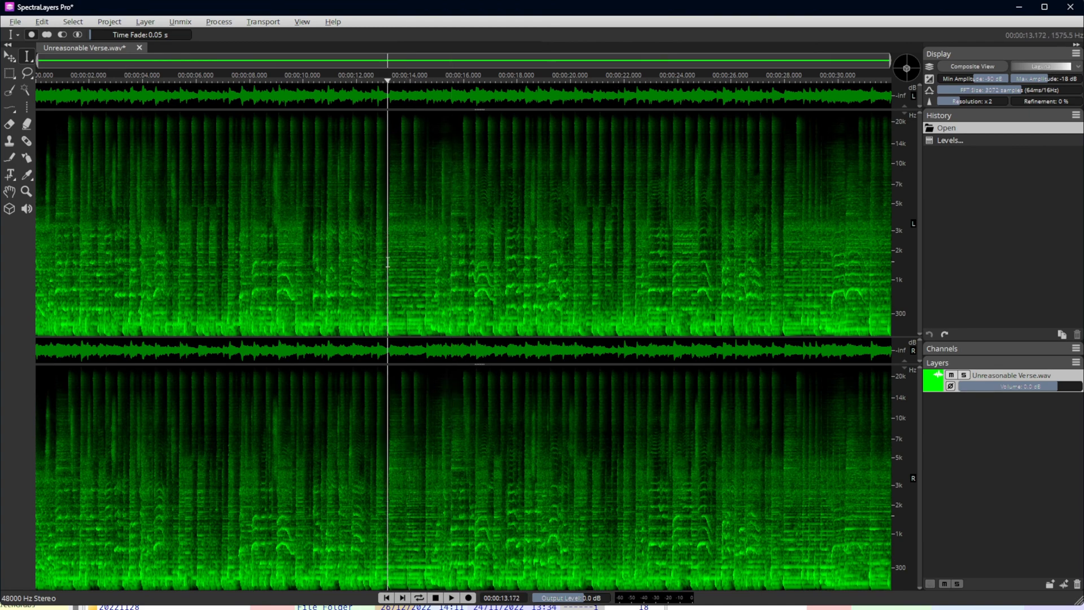
left_click(139, 48)
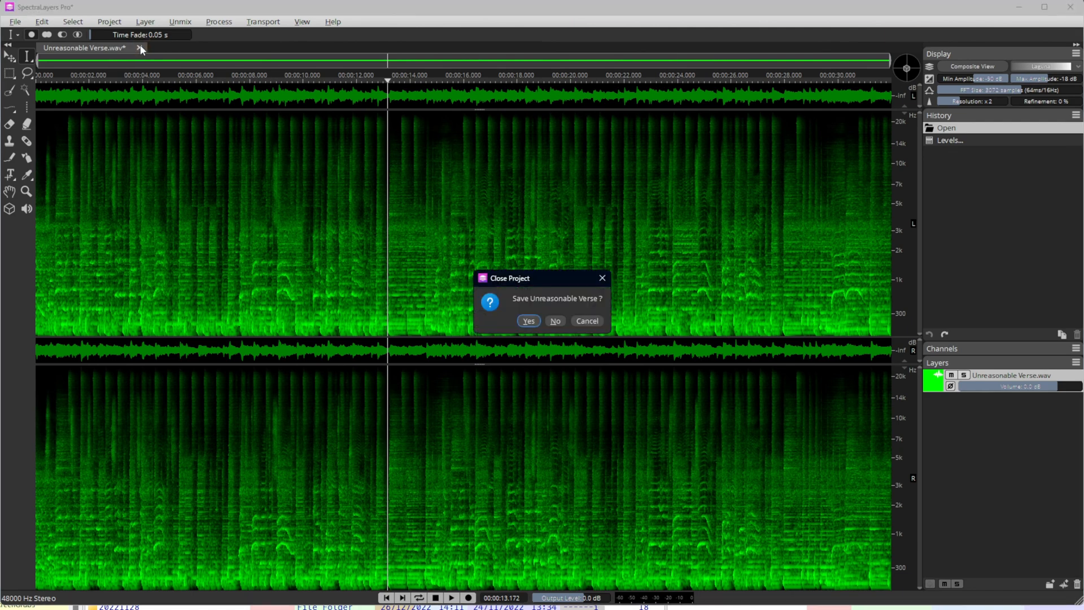
left_click(556, 321)
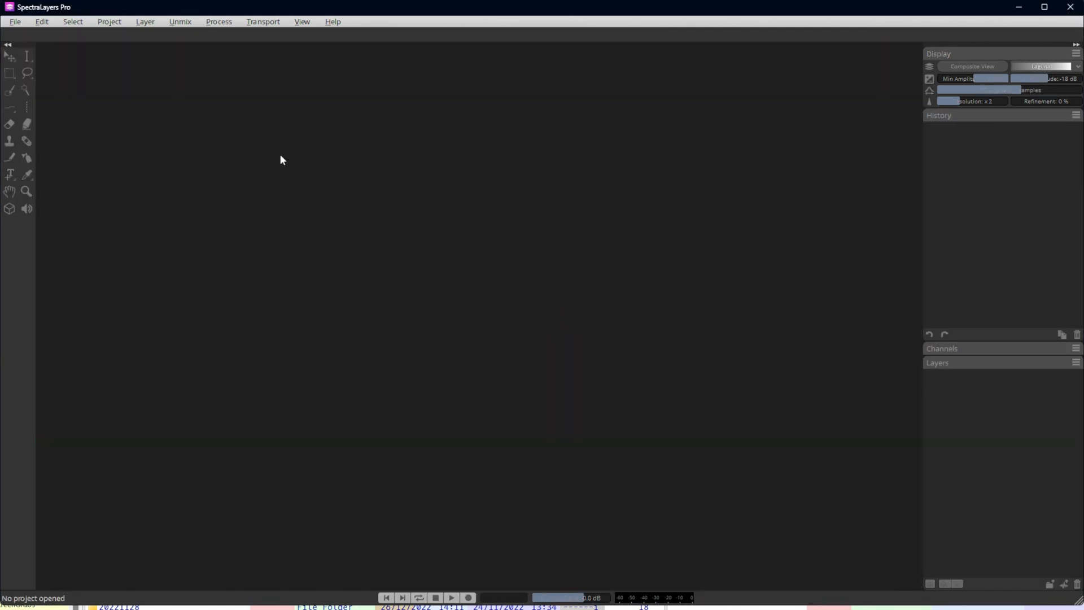
Open the recent file Unreasonable Drums.wav and play it from shortly before the 20-second mark.
left_click(15, 21)
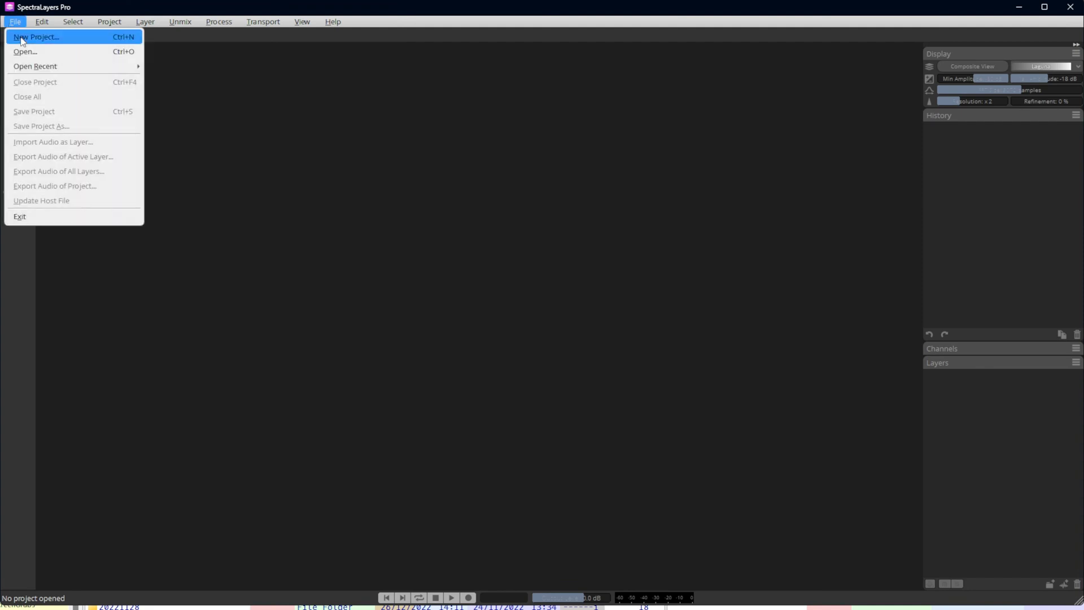
mouse_move(32, 69)
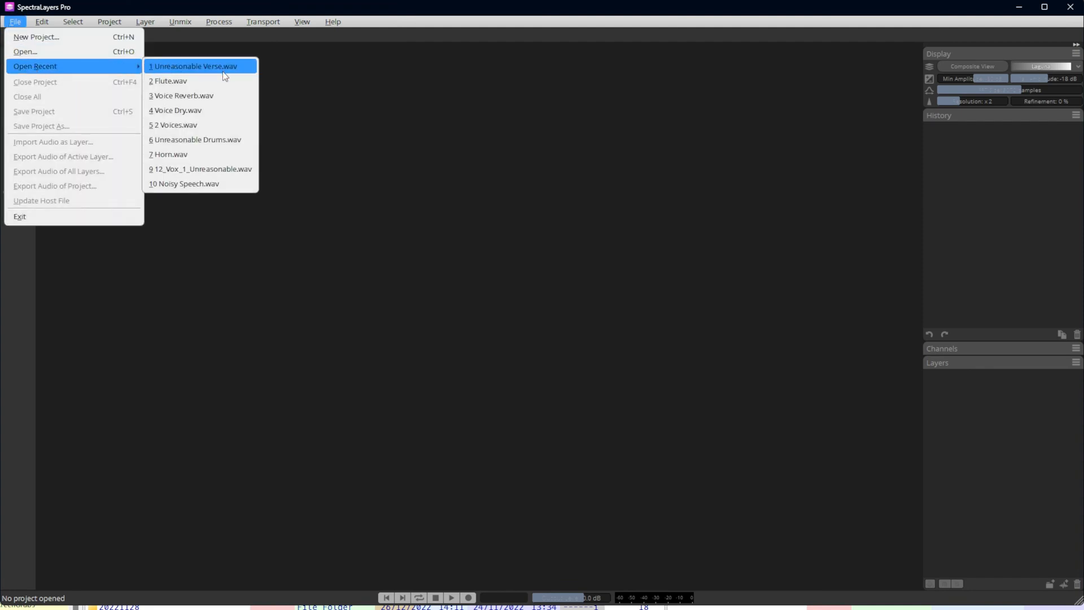
left_click(200, 142)
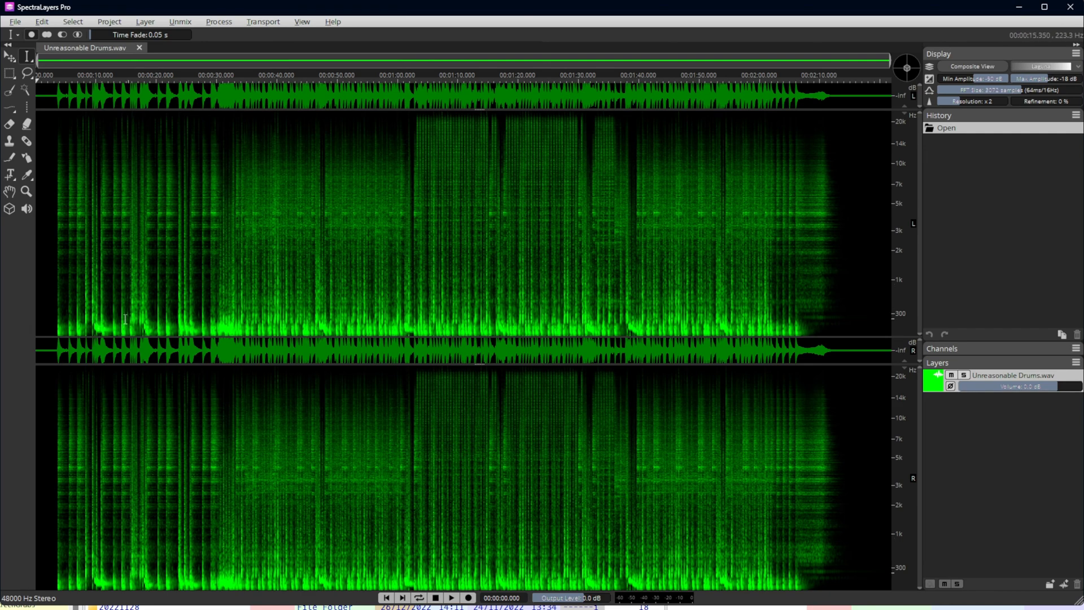
left_click(139, 319)
key("space")
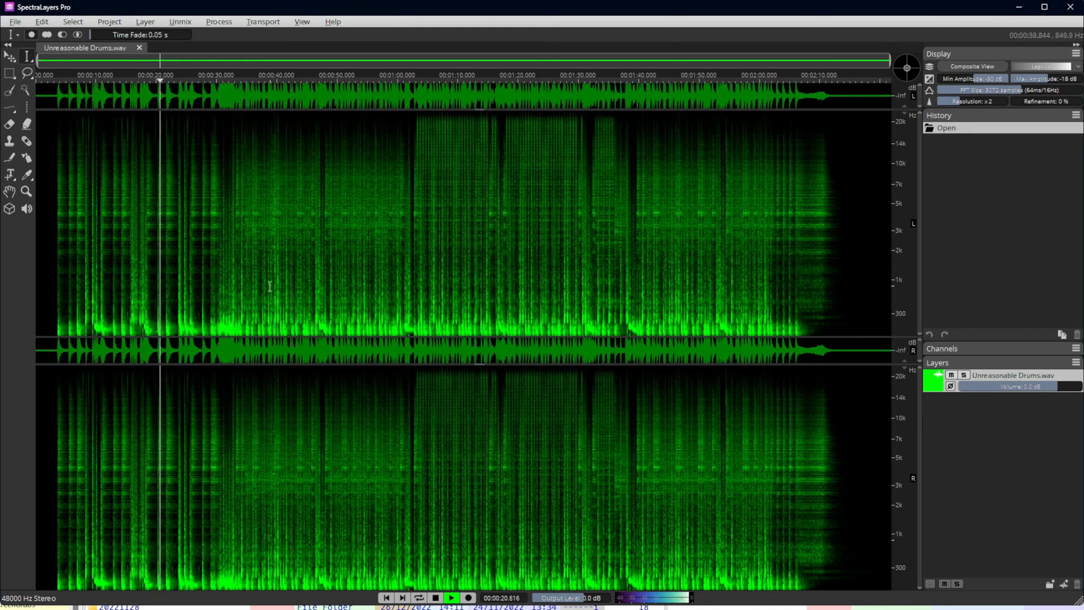
Audition the drum track from about 1:03, jump ahead to about 1:19, 1:40 and 2:00, and stop playback.
key("space")
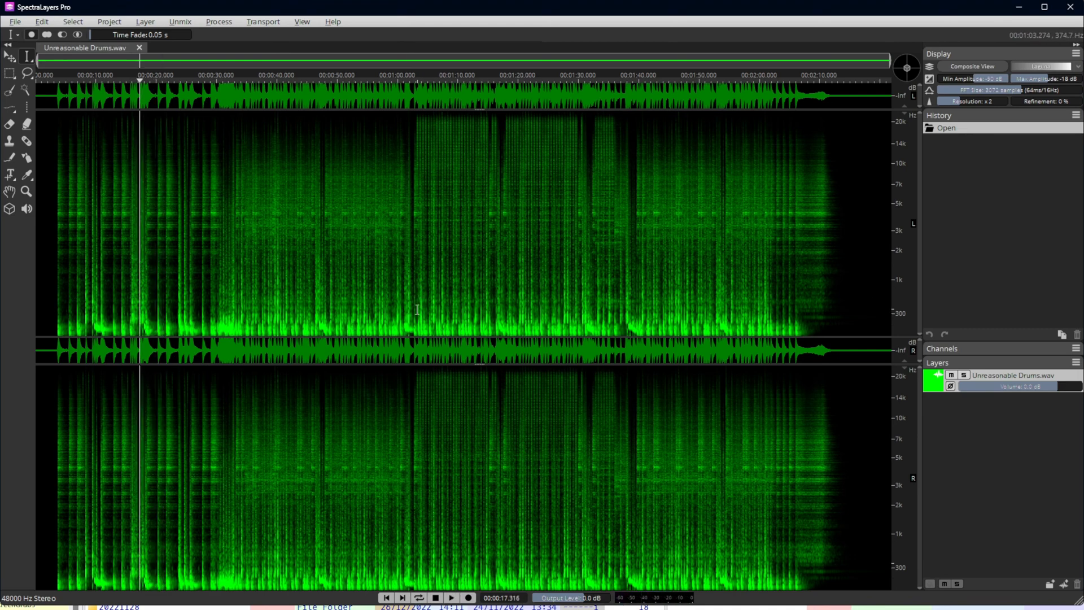
left_click(416, 314)
key("space")
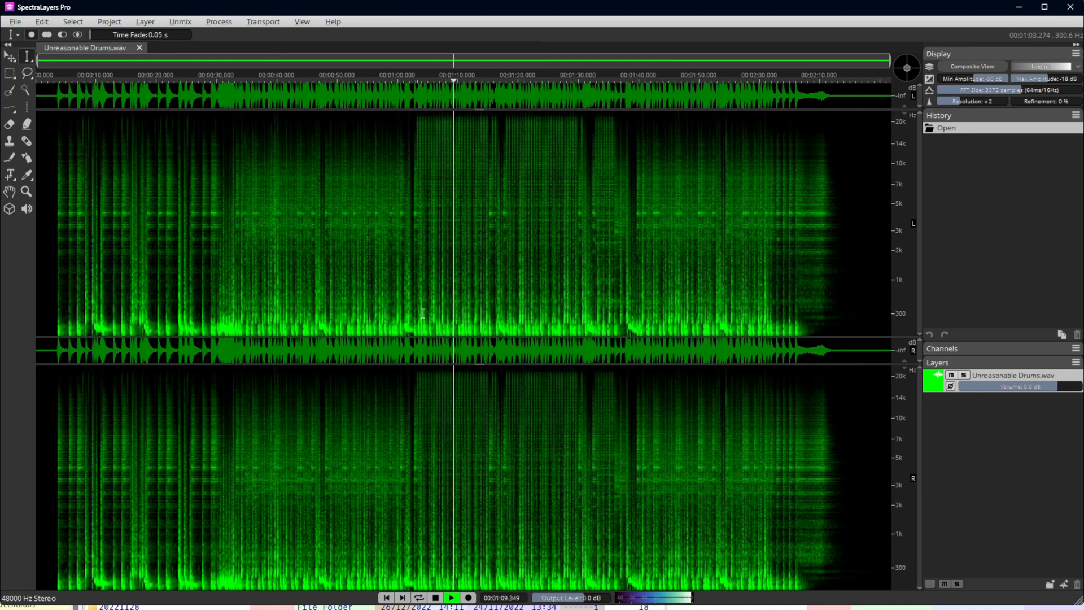
left_click(509, 294)
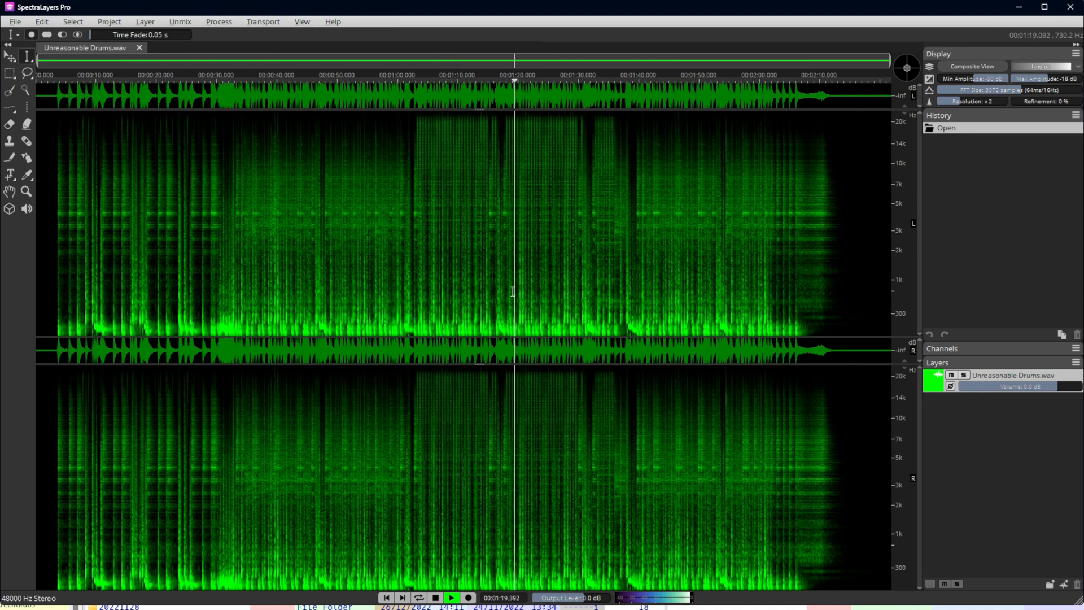
left_click(639, 292)
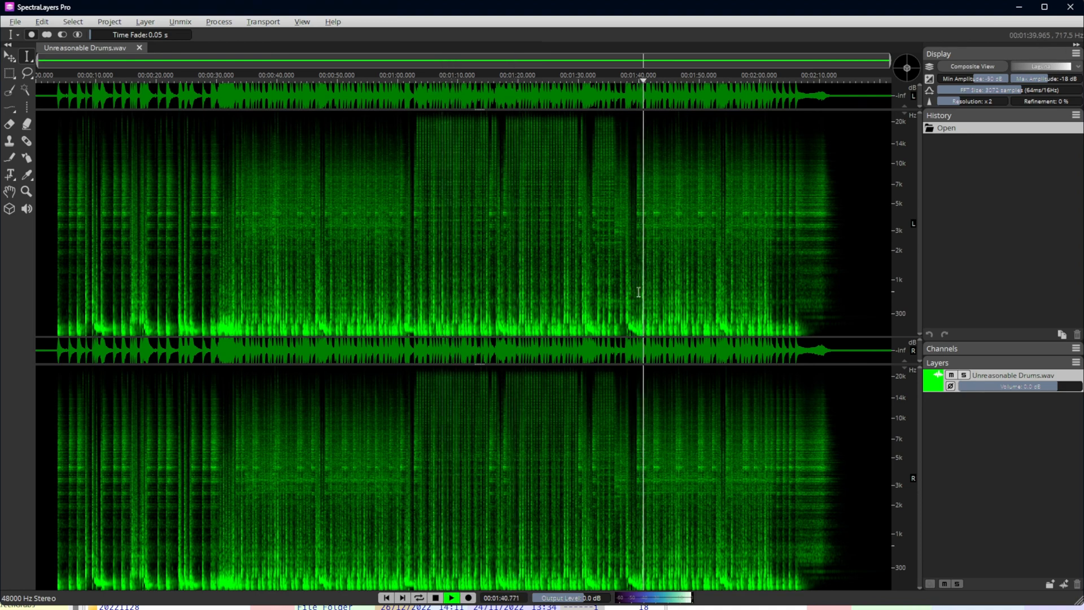
left_click(763, 292)
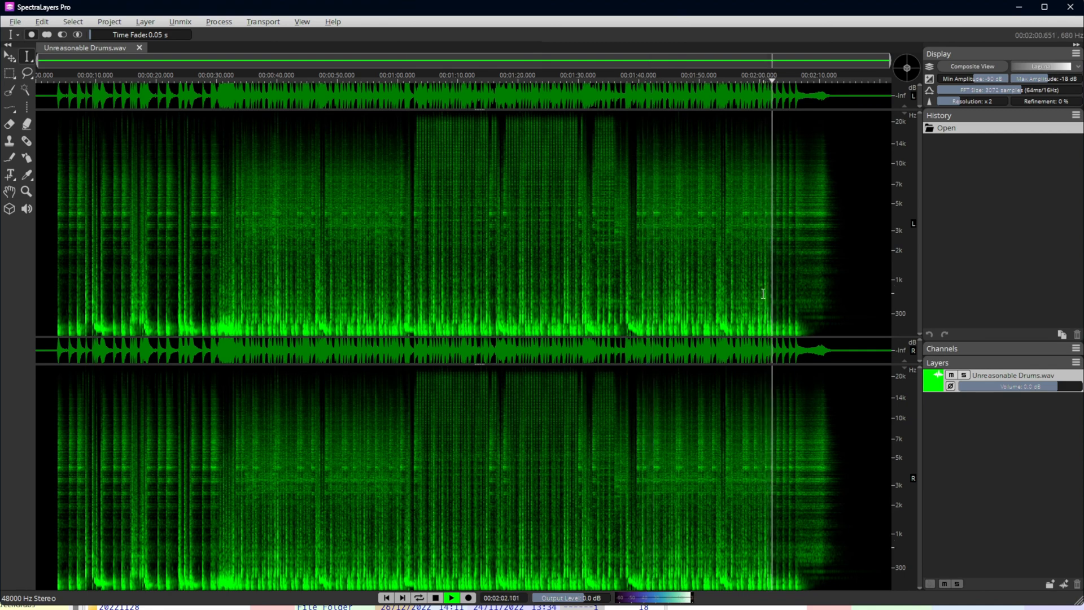
key("space")
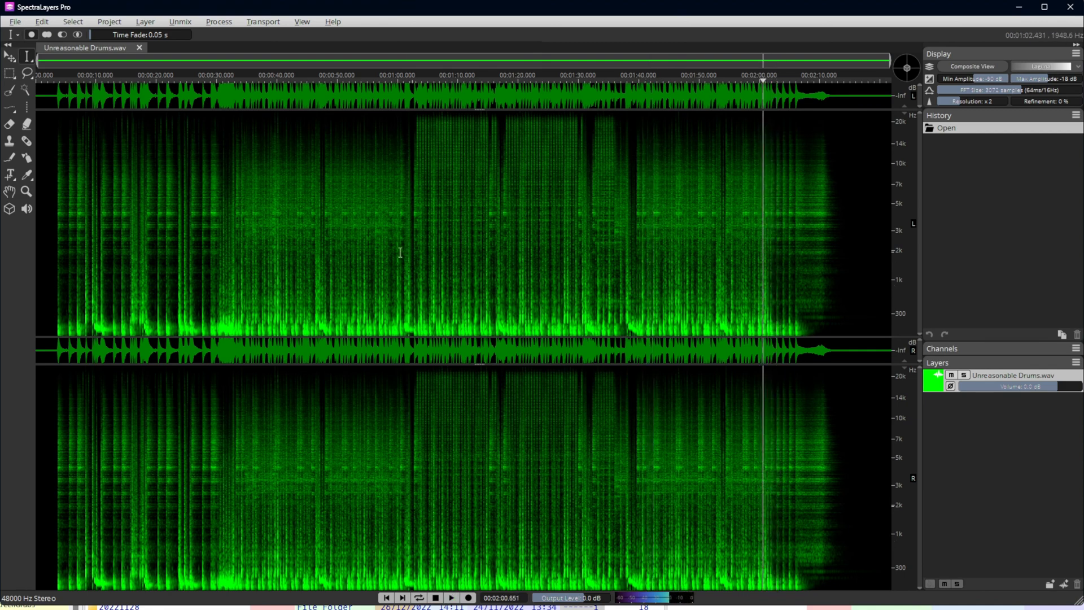
Play the drum track briefly from about 0:44, stop it, and place the playback cursor at about 0:36.
left_click(305, 260)
key("space")
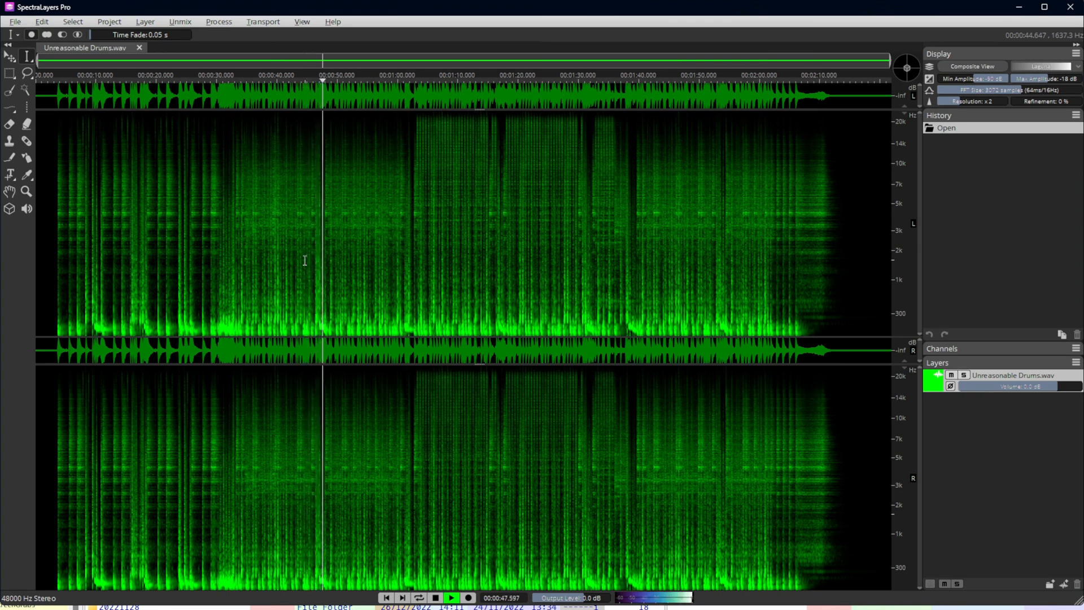
key("space")
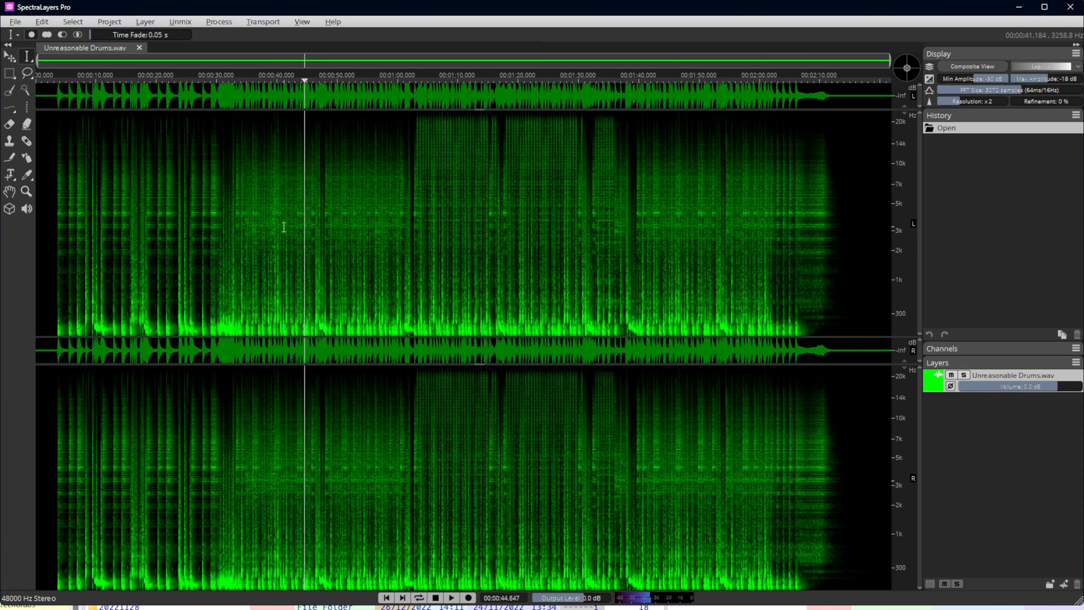
left_click(256, 249)
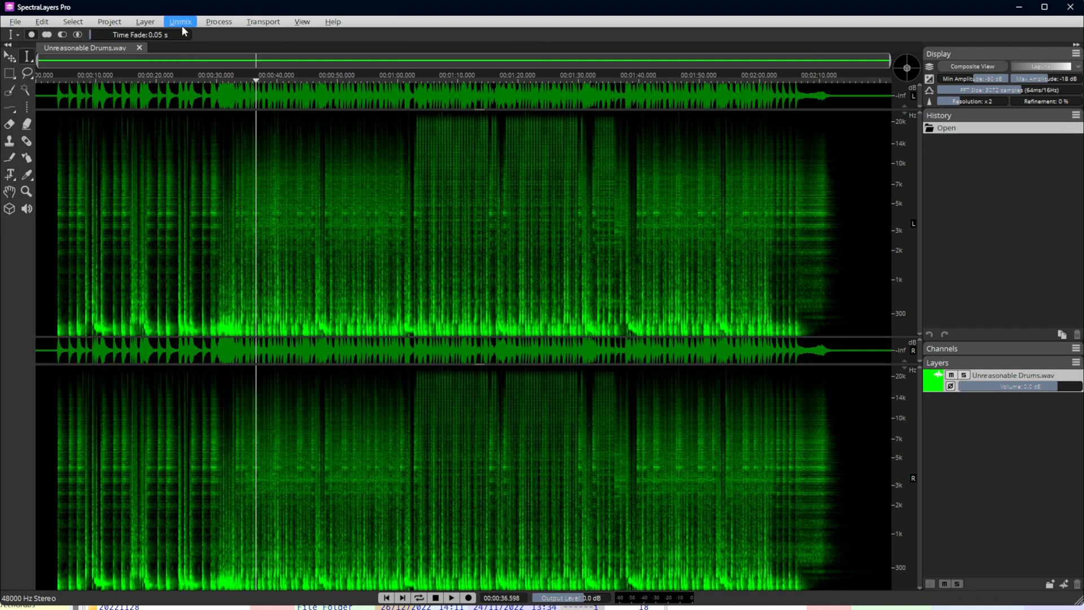
Select the dense middle section of the drum track, from about 1:02.7 to about 1:38.5.
left_click_drag(415, 285, 583, 285)
left_click(367, 278)
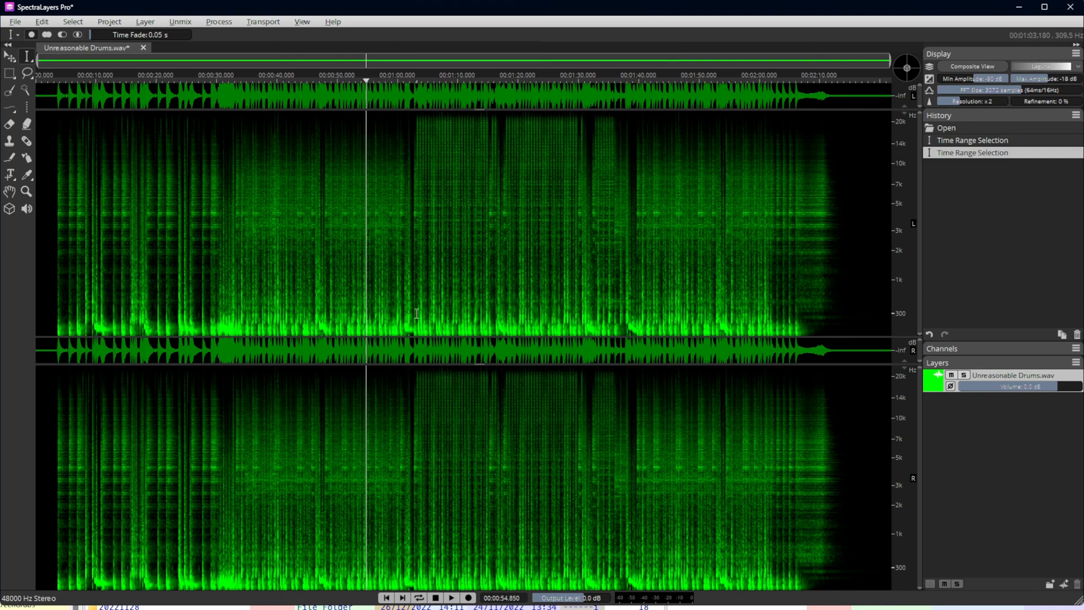
left_click_drag(414, 324, 631, 366)
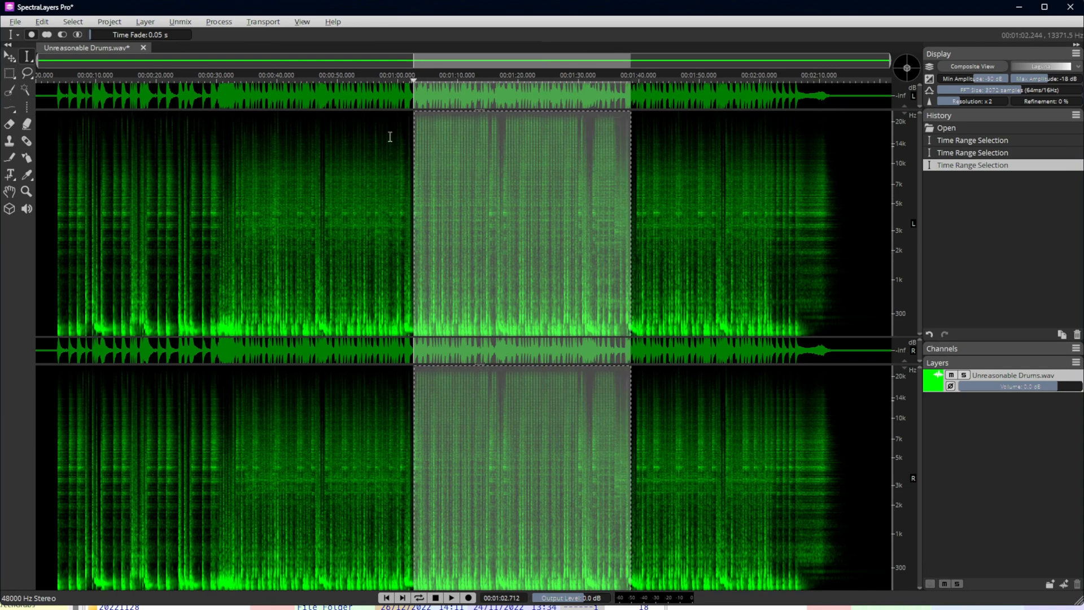
Start a Drums unmix on the selected section and preview the Kick, then stop the preview.
left_click(180, 22)
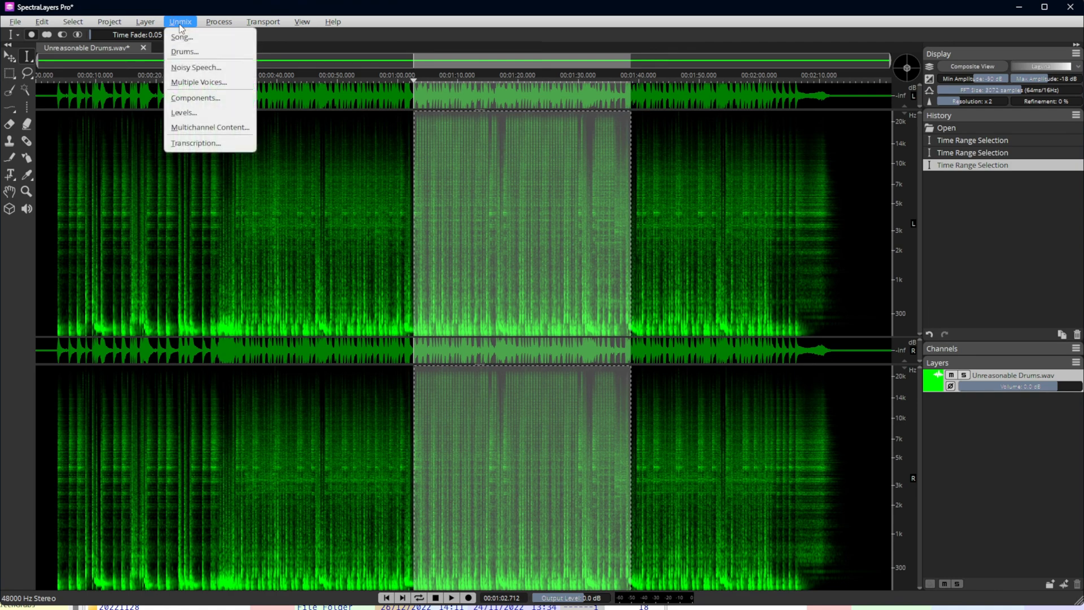
left_click(185, 52)
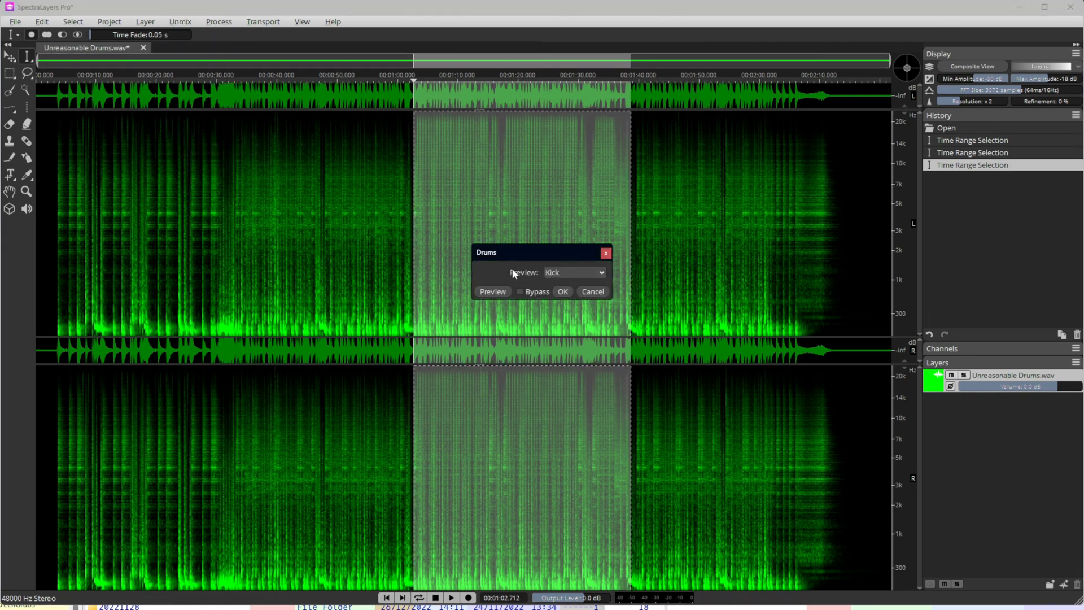
left_click(495, 292)
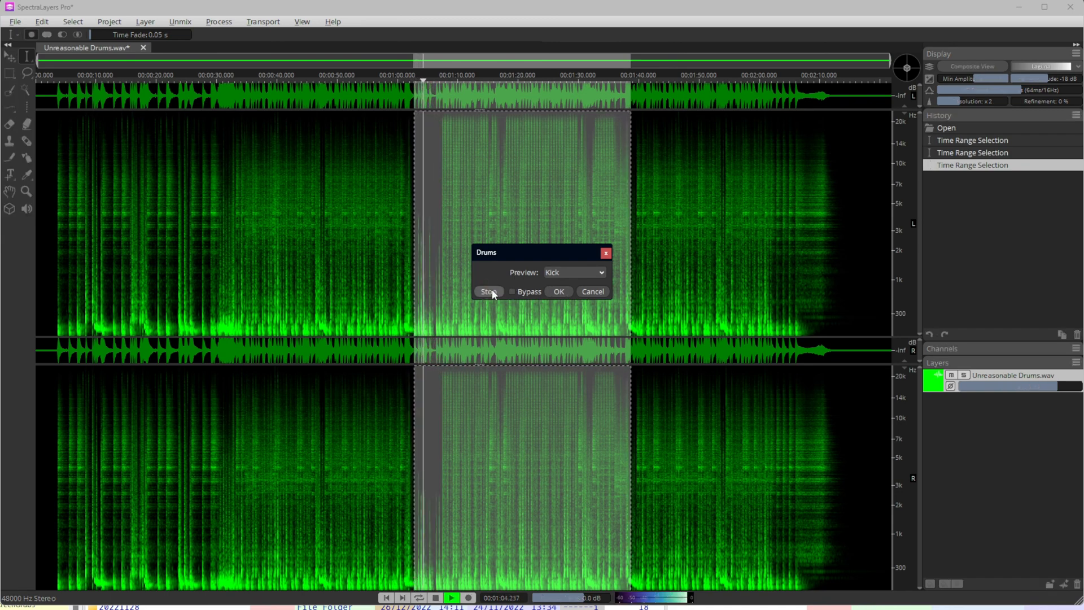
left_click(493, 293)
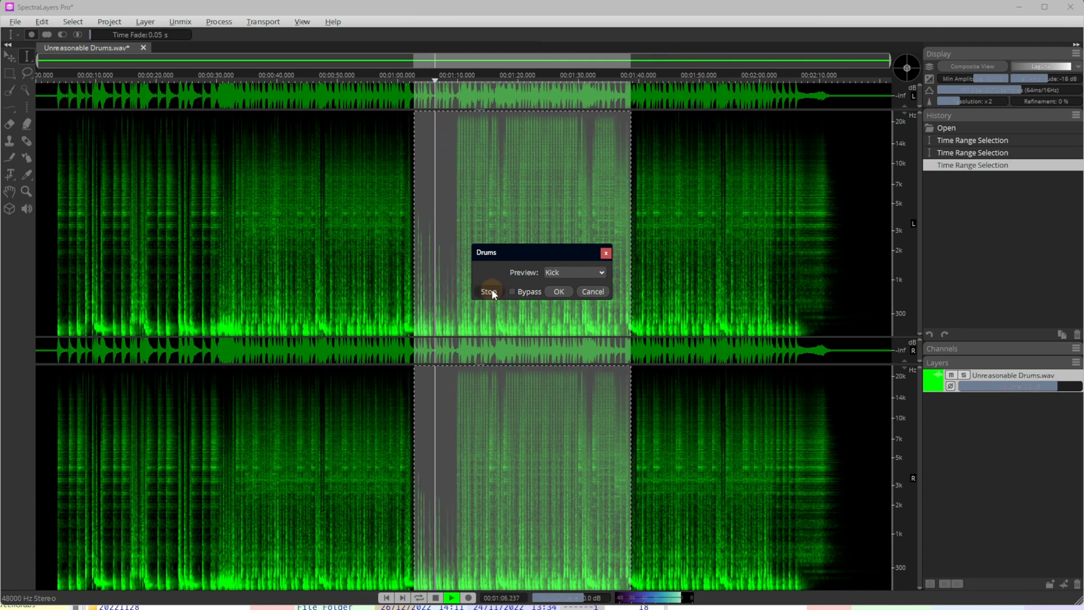
Preview the Snare and the Cymbals one after the other in the Drums unmix settings, then stop the preview.
left_click(573, 273)
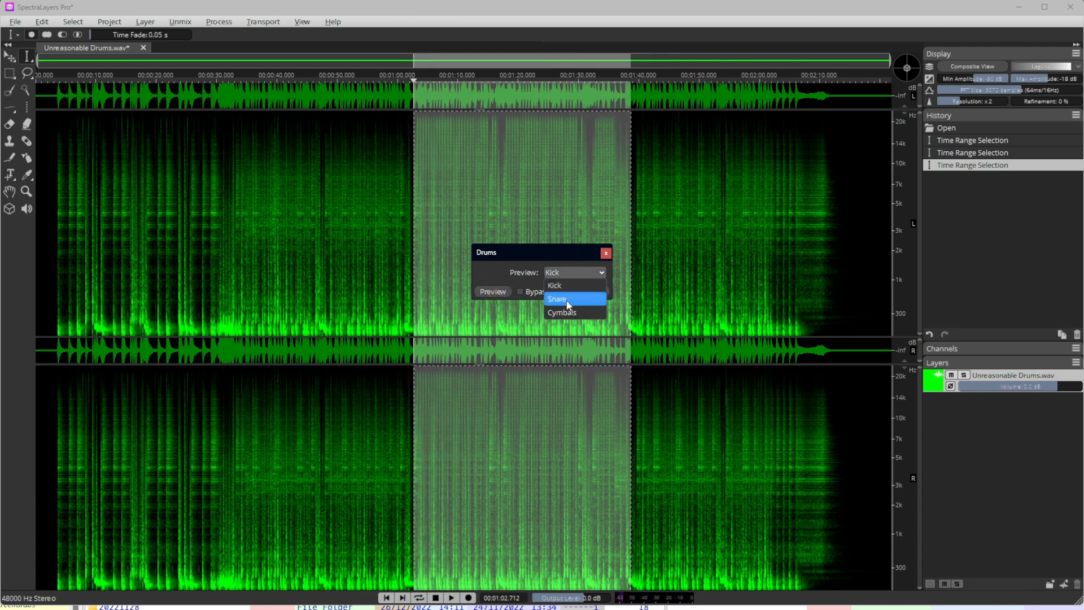
left_click(551, 305)
left_click(494, 295)
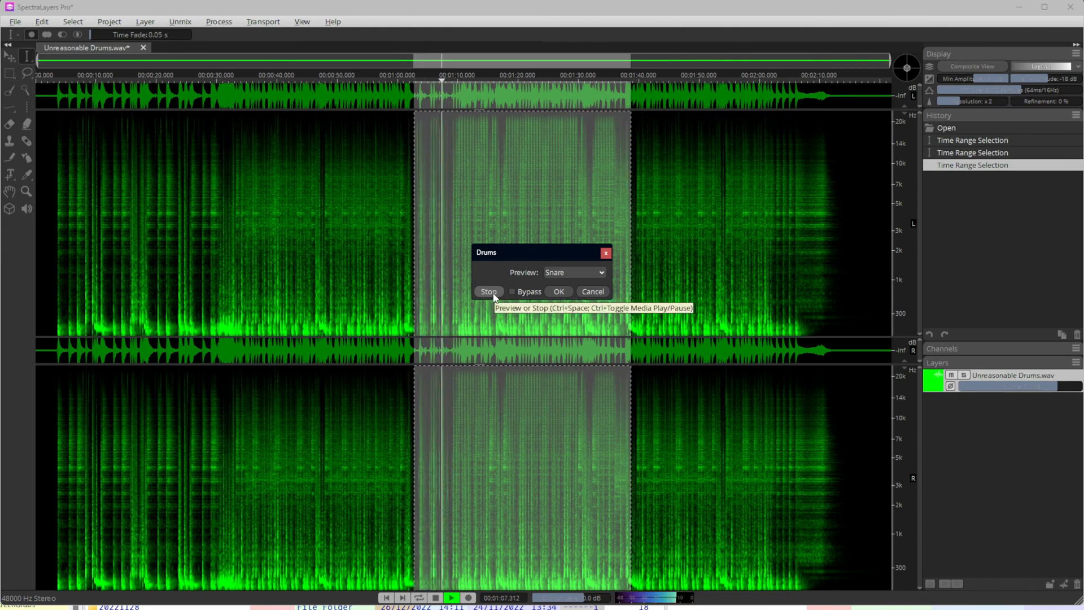
left_click(575, 273)
left_click(561, 313)
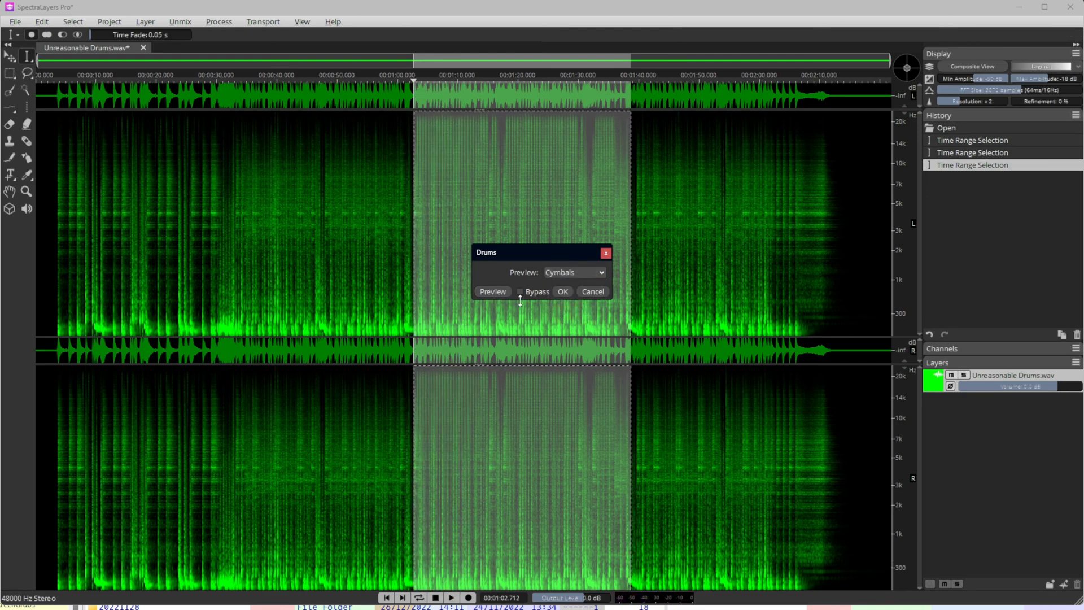
left_click(497, 293)
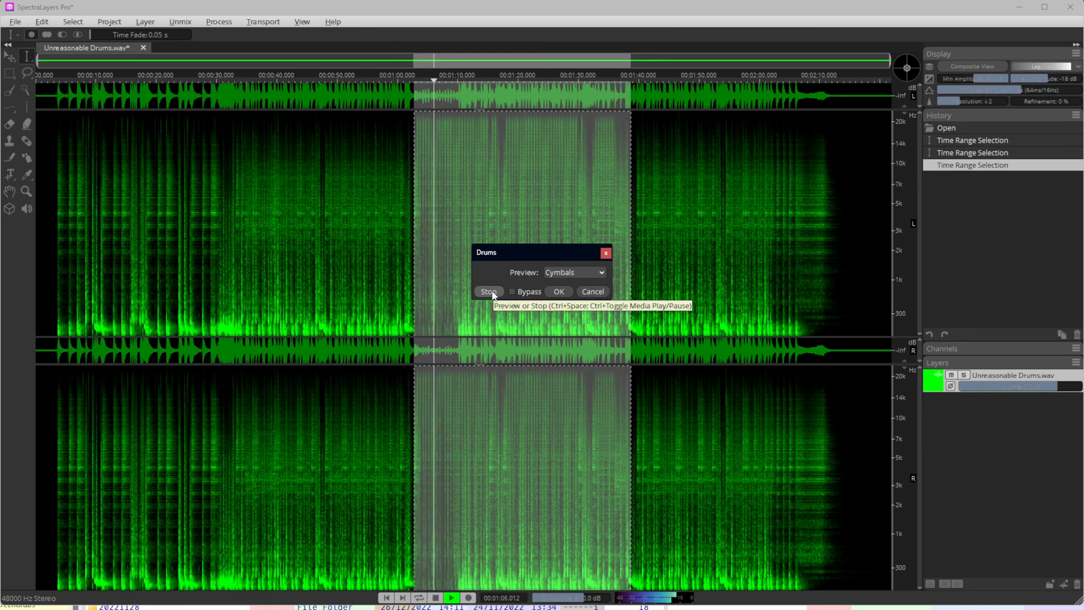
left_click(488, 291)
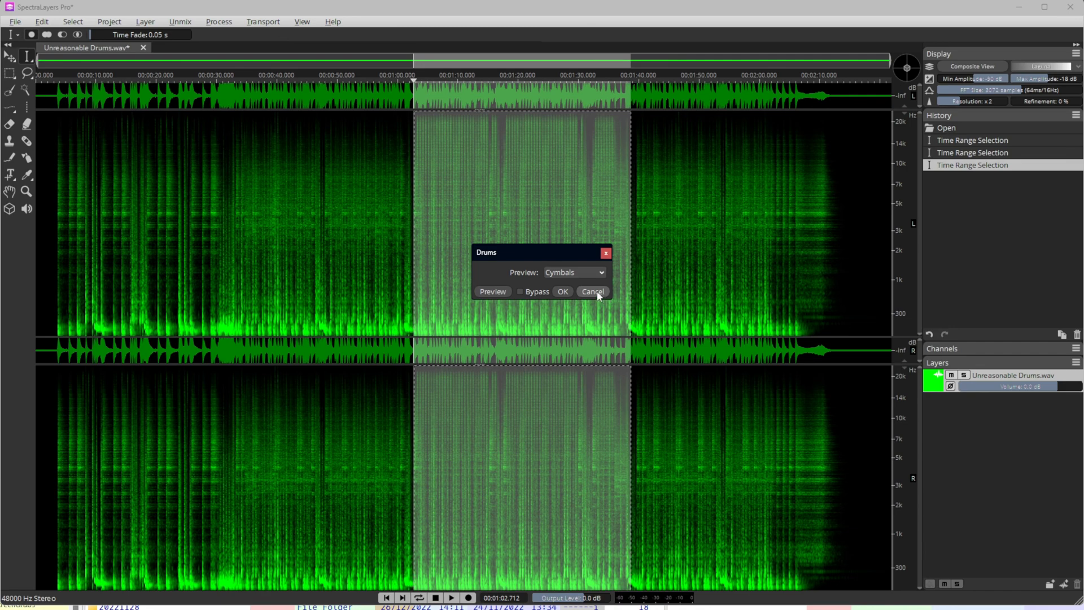
Set the preview component back to Kick and unmix the selected section into separate drum layers.
left_click(579, 272)
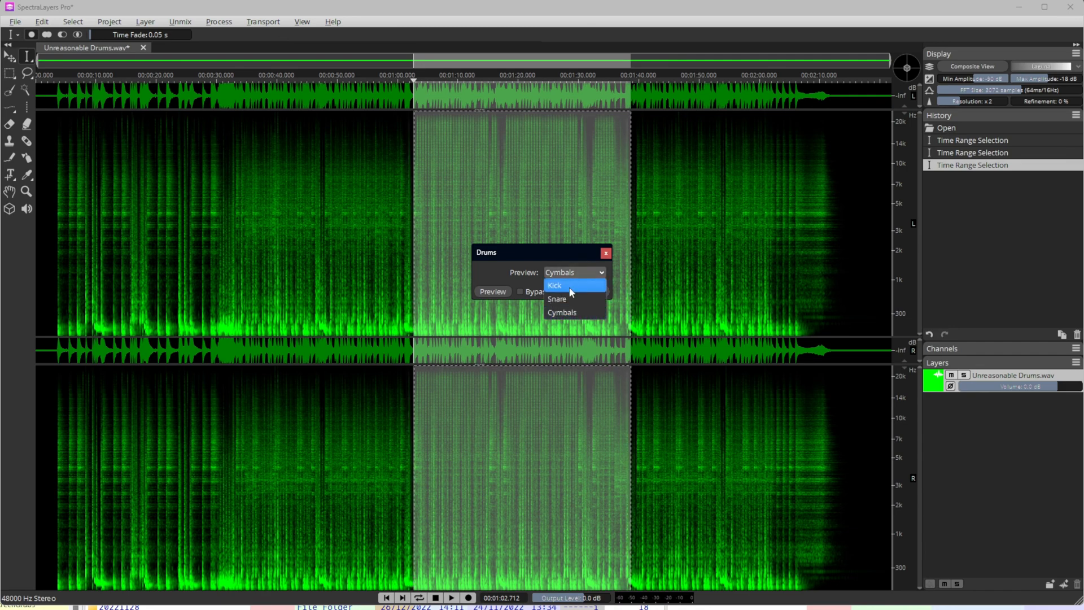
left_click(565, 285)
left_click(563, 293)
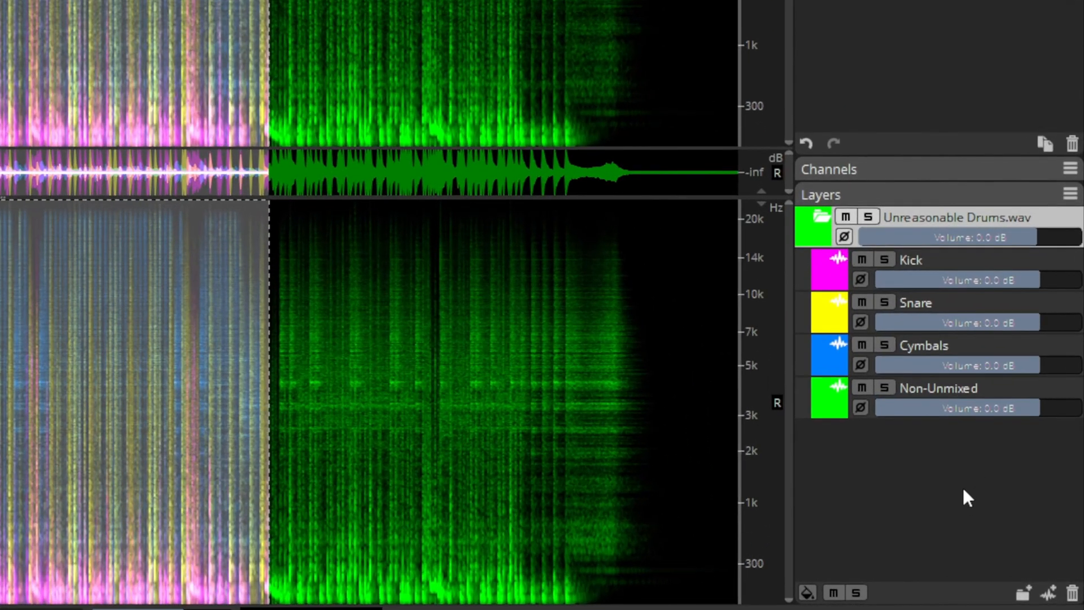
Solo the Non-Unmixed layer briefly to inspect it, then solo and play the Snare layer, leaving neither soloed.
left_click(885, 388)
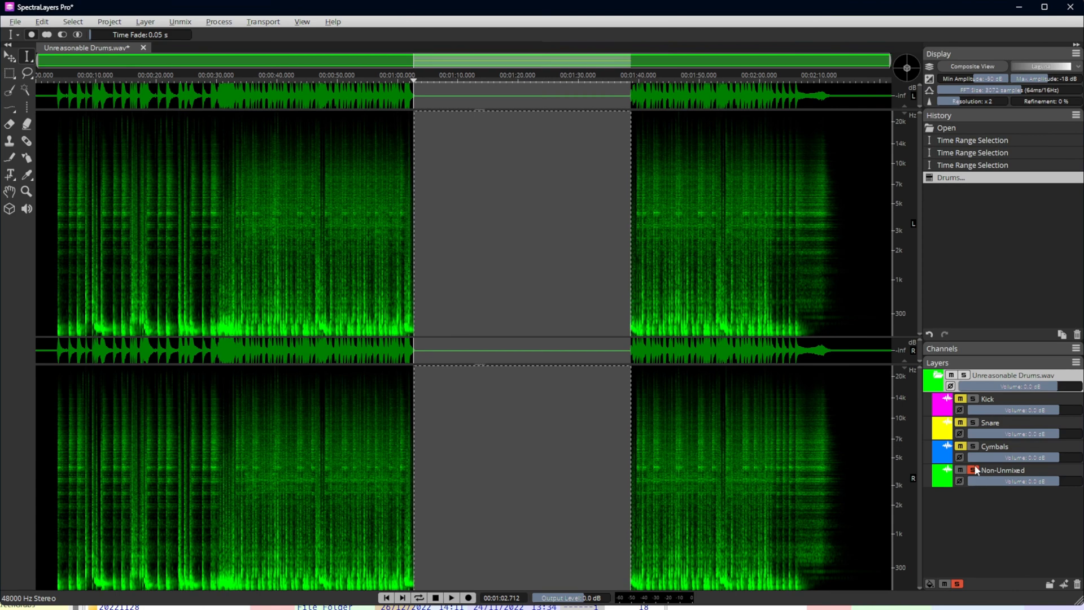
left_click(973, 470)
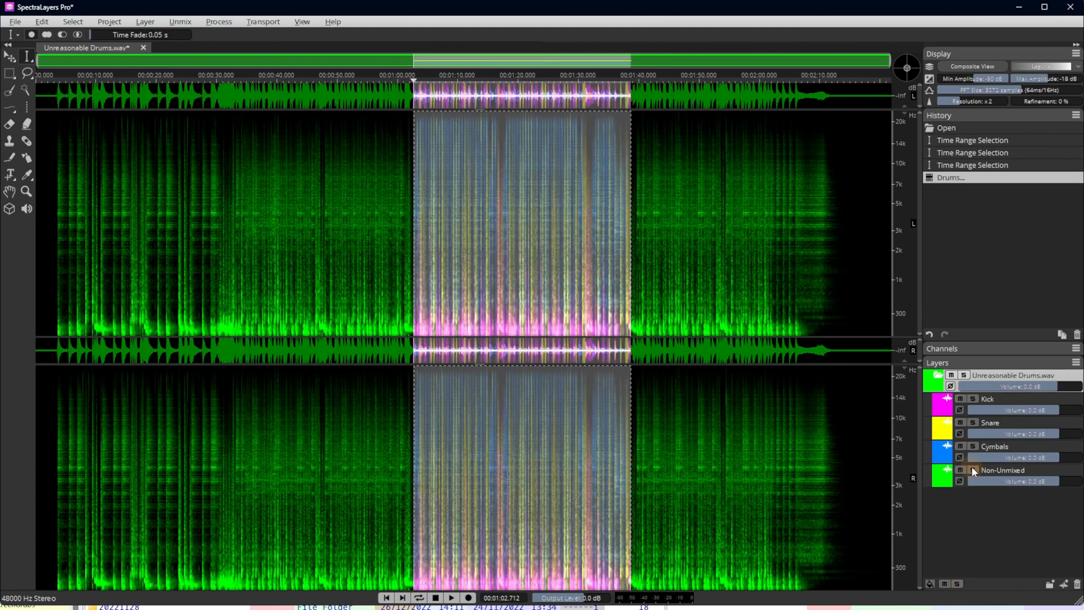
left_click(974, 422)
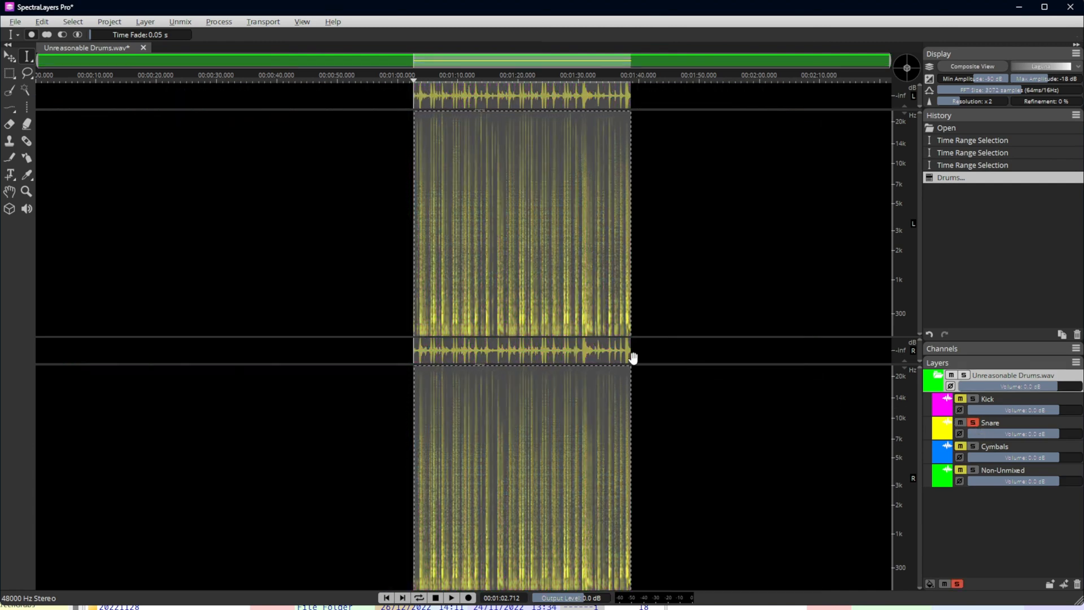
key("space")
left_click(974, 423)
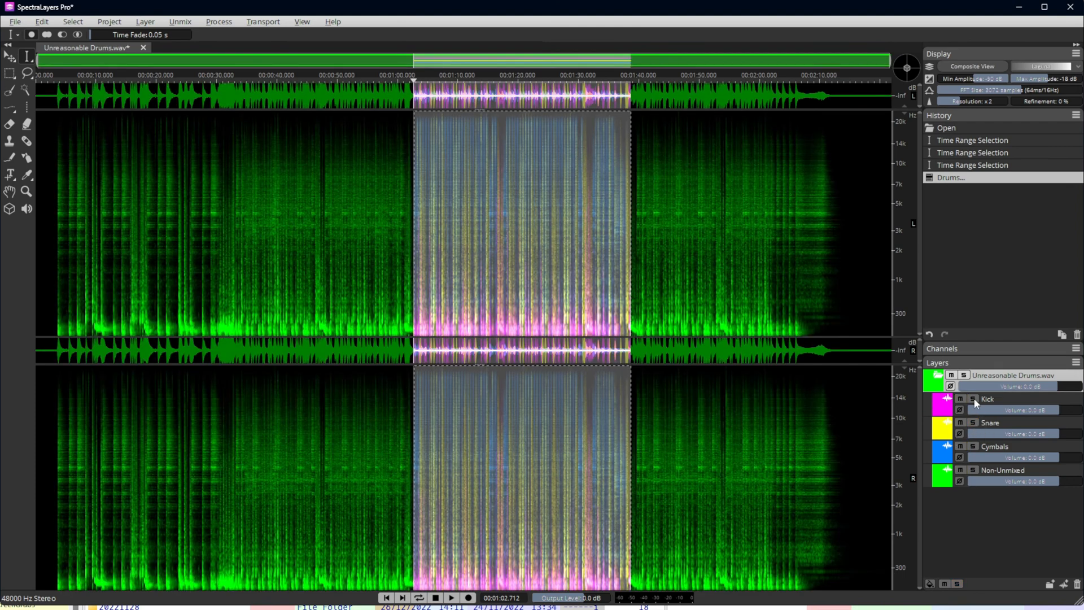
Solo the Kick layer, play the selected section to audition it, stop playback, and turn the solo off.
left_click(973, 399)
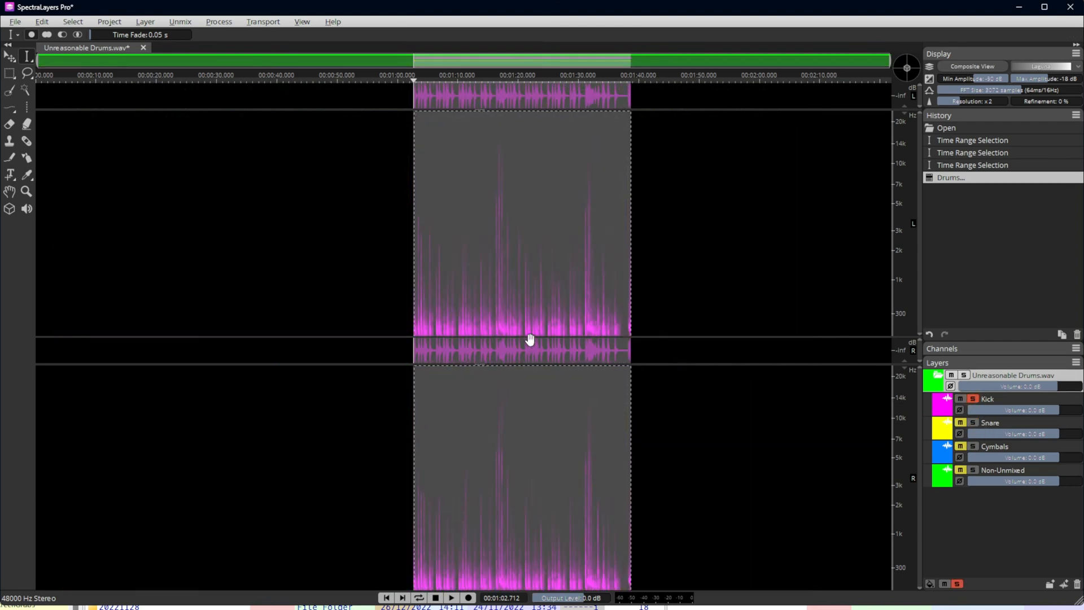
key("space")
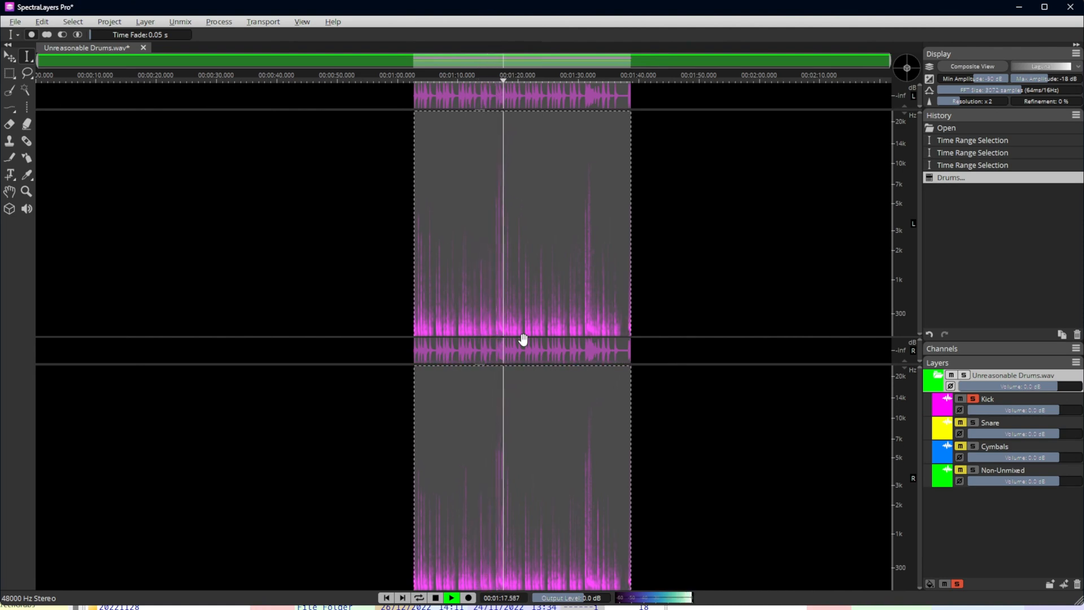
key("space")
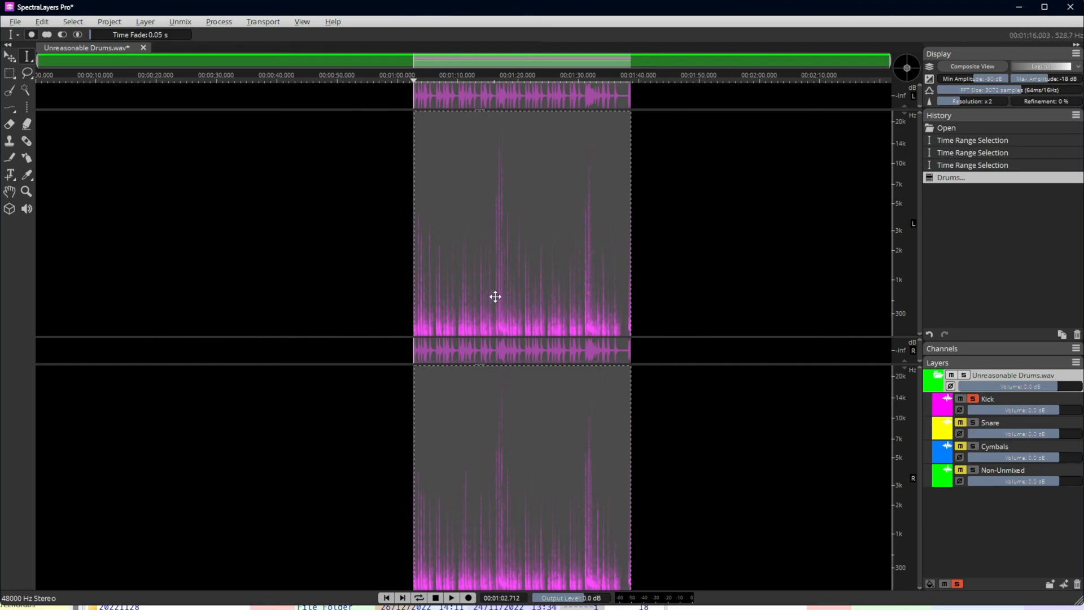
left_click(973, 399)
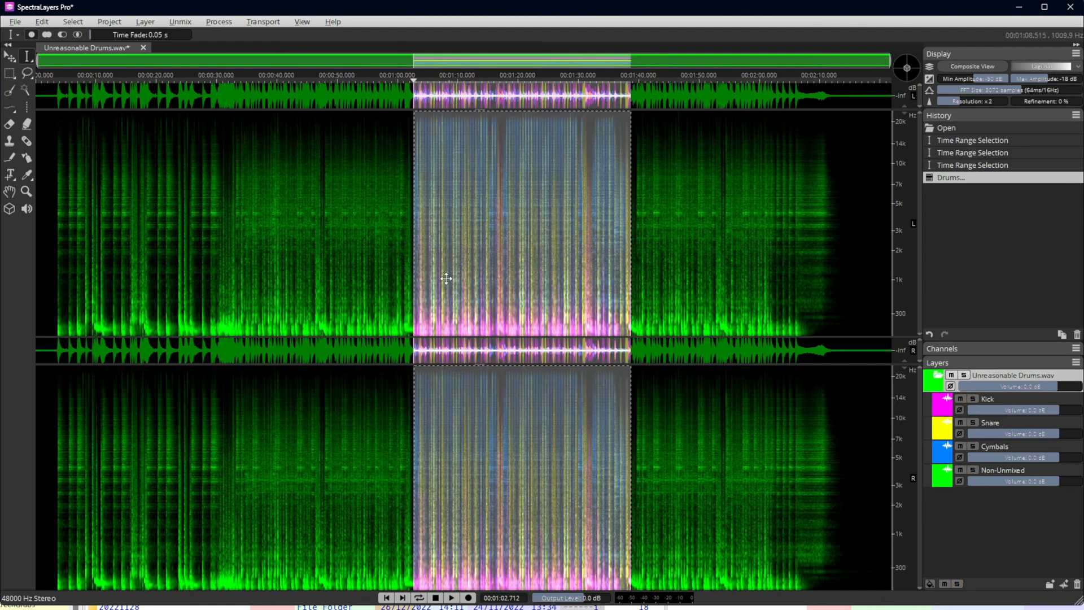
Play all drum layers together over the selected section and lower the Cymbals layer's volume to -18.0 dB.
key("space")
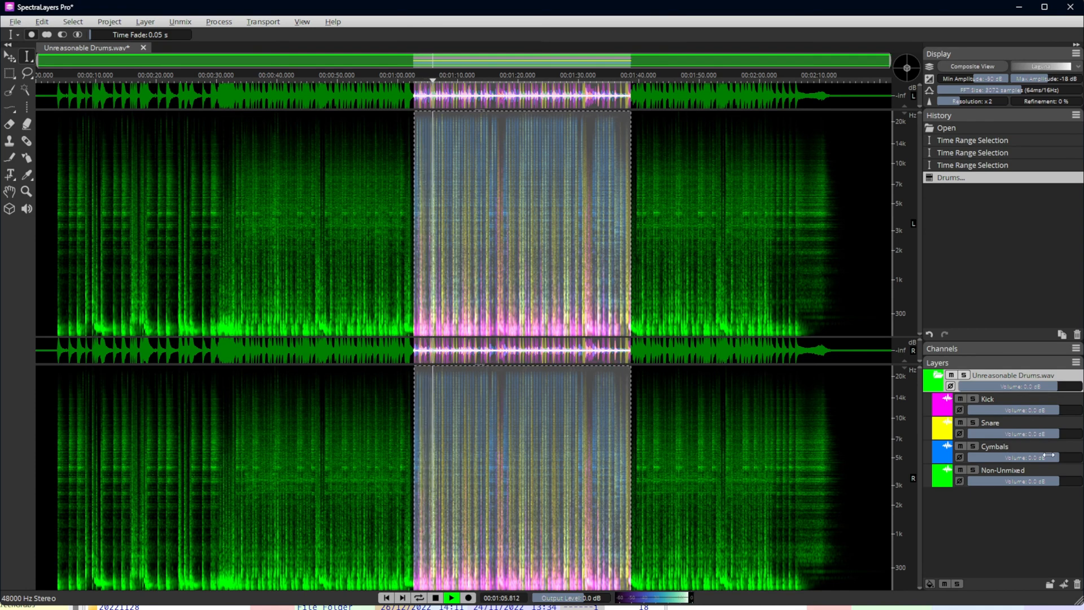
key("space")
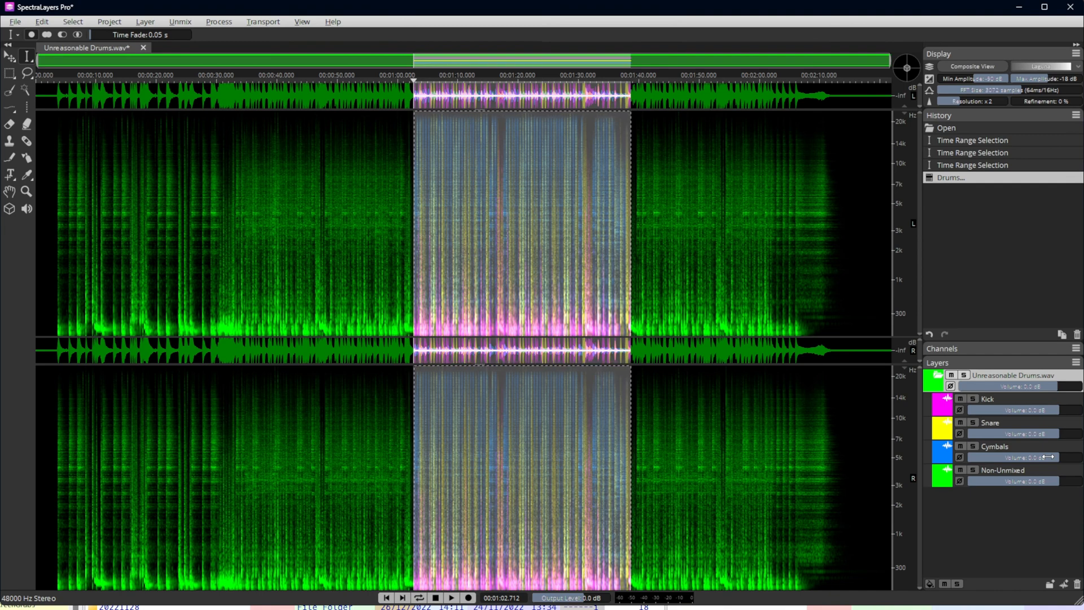
key("space")
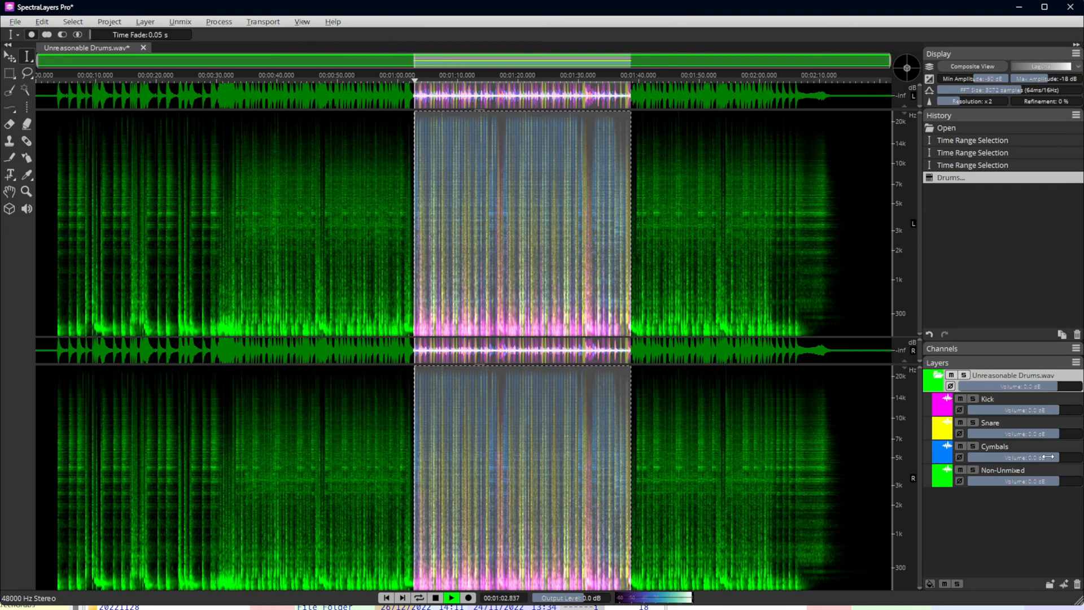
left_click_drag(1049, 456, 1019, 457)
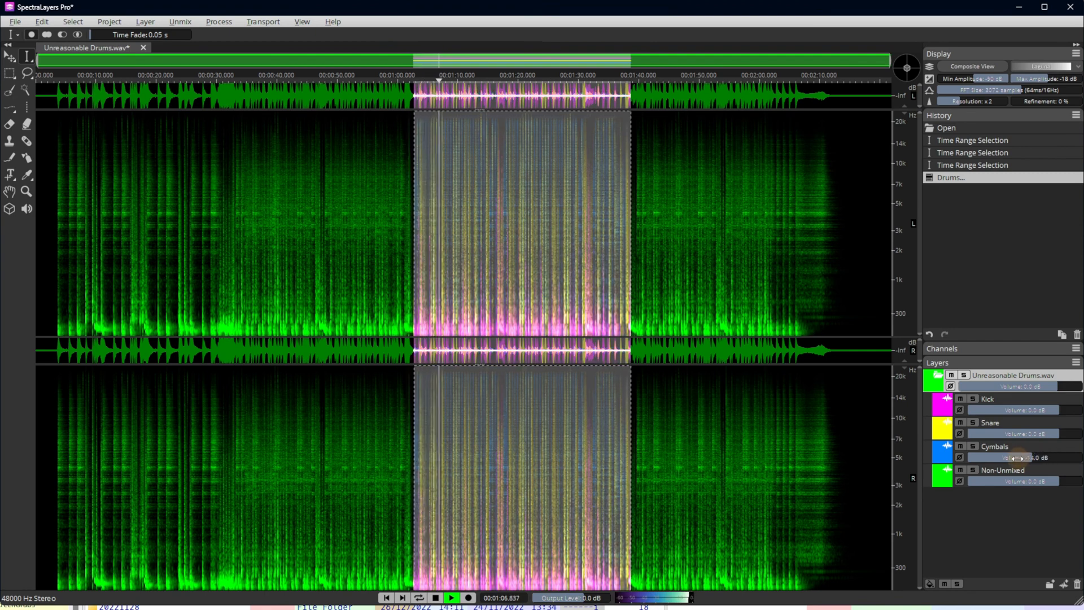
left_click_drag(1019, 457, 1009, 457)
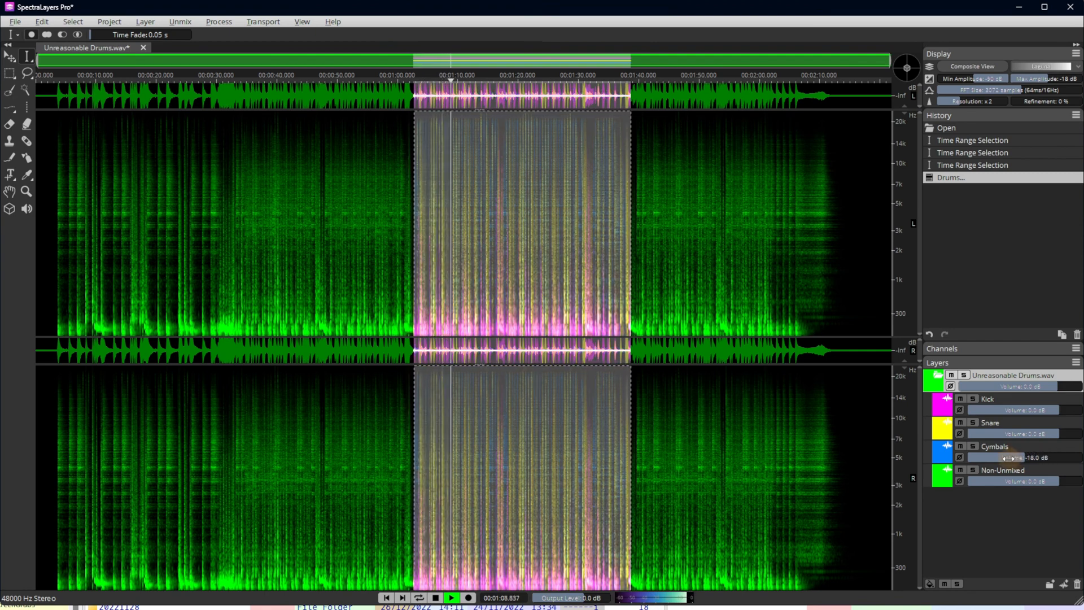
Mute the Cymbals layer during playback, stop playing, and set the Cymbals volume to -14.0 dB.
left_click(960, 446)
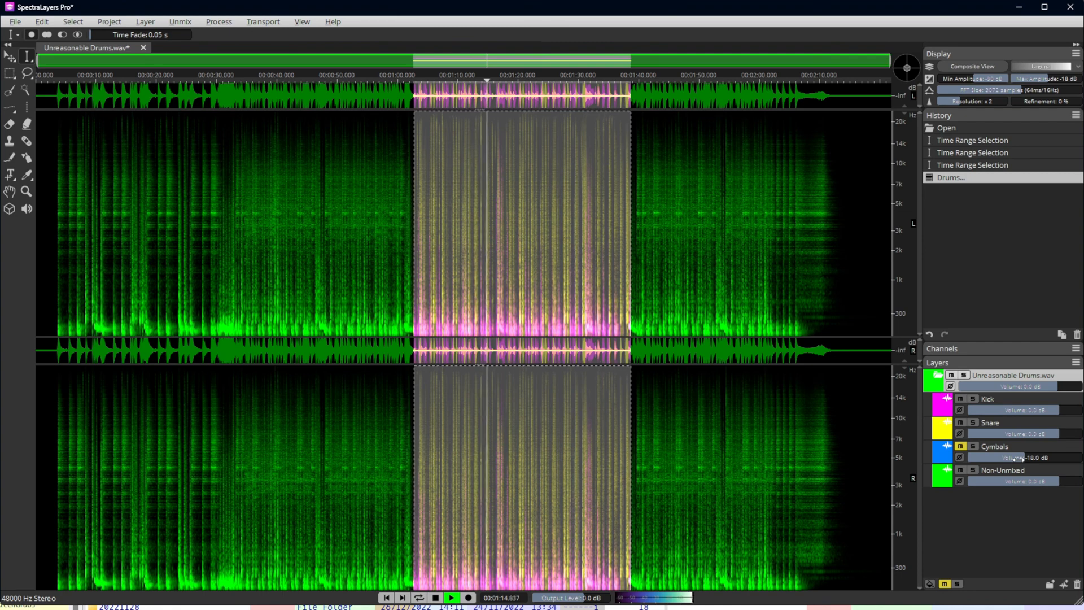
key("space")
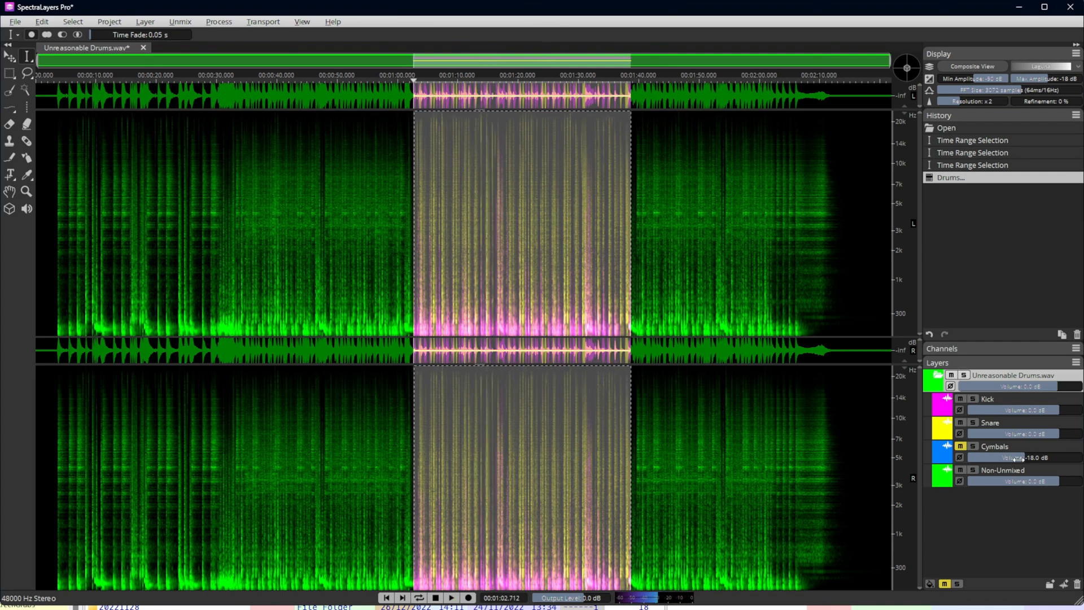
left_click_drag(1016, 459, 1032, 457)
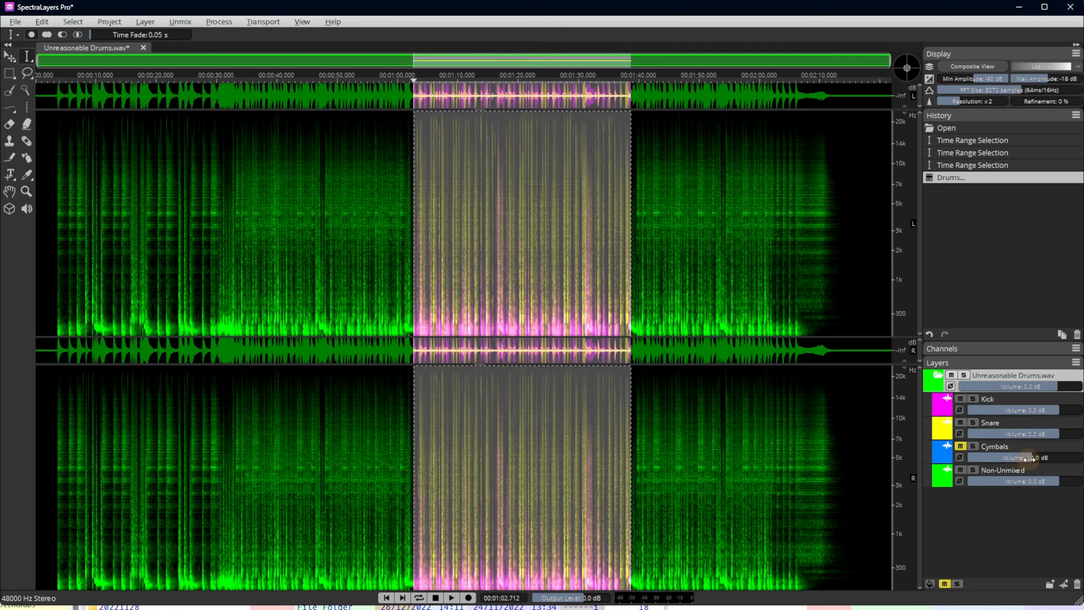
Unmute the Cymbals layer, play the selected section while raising the Snare layer's volume to 1.0 dB, and stop playback.
left_click(962, 446)
key("space")
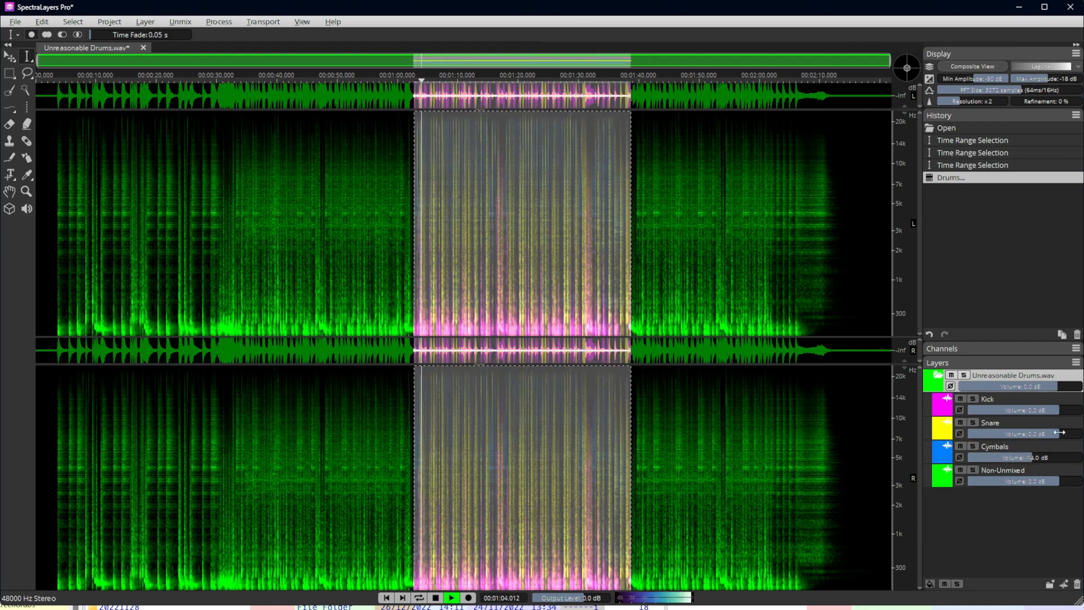
left_click_drag(1055, 411, 1059, 438)
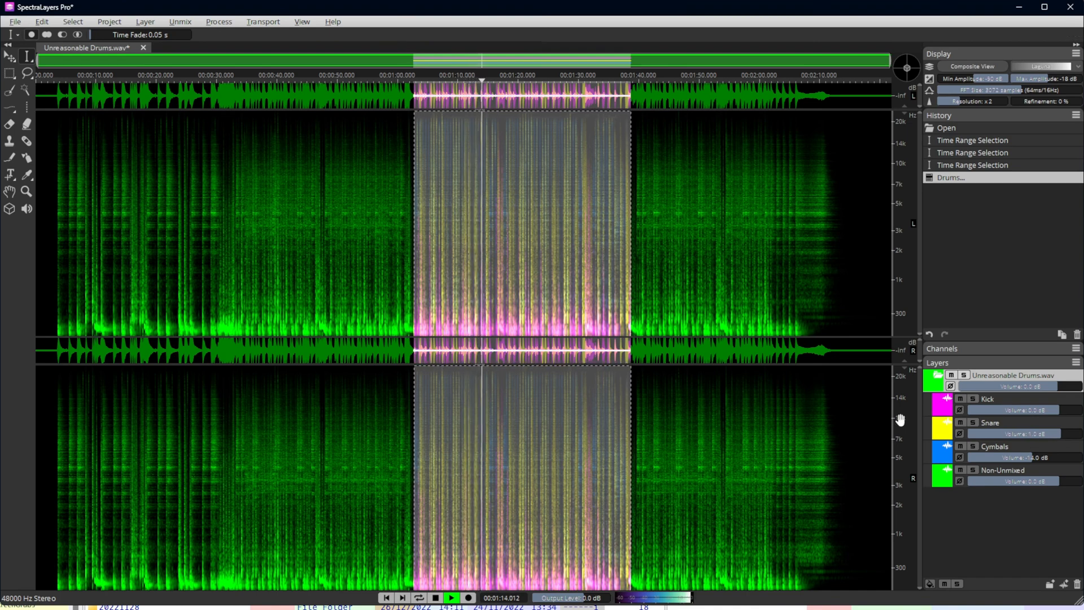
key("space")
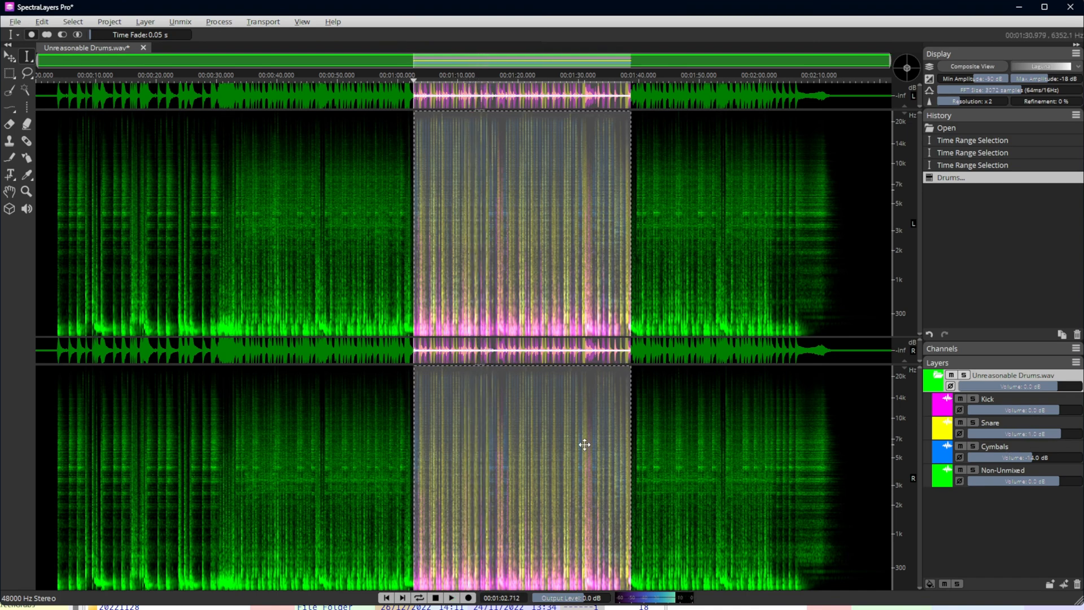
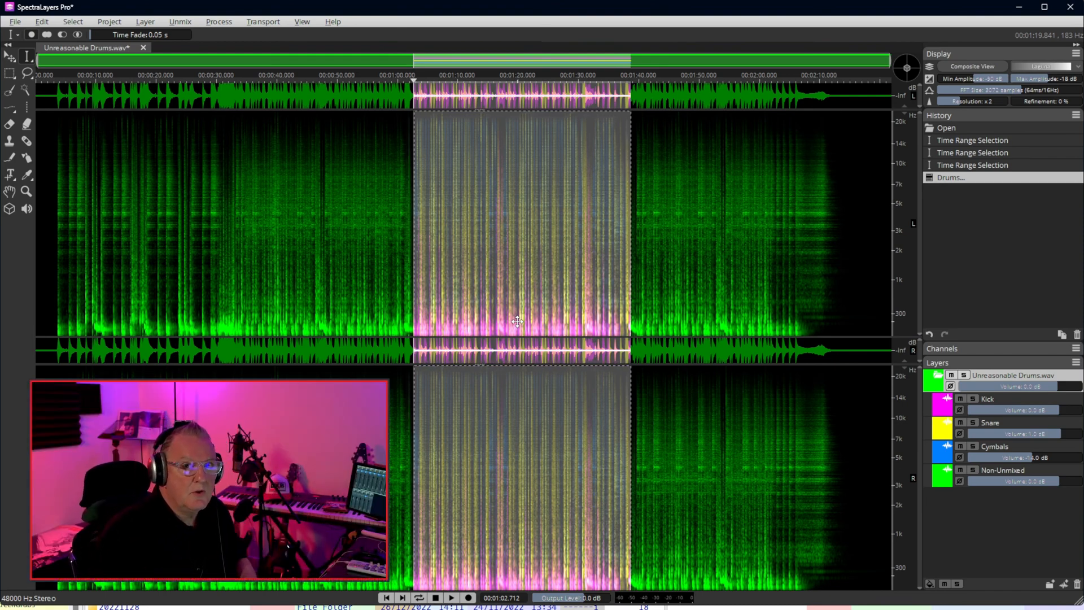
Step back and forth through the edit history and finish by reverting the drums project to its initial Open state.
left_click(963, 166)
left_click(963, 153)
left_click(963, 141)
left_click(963, 152)
left_click(963, 163)
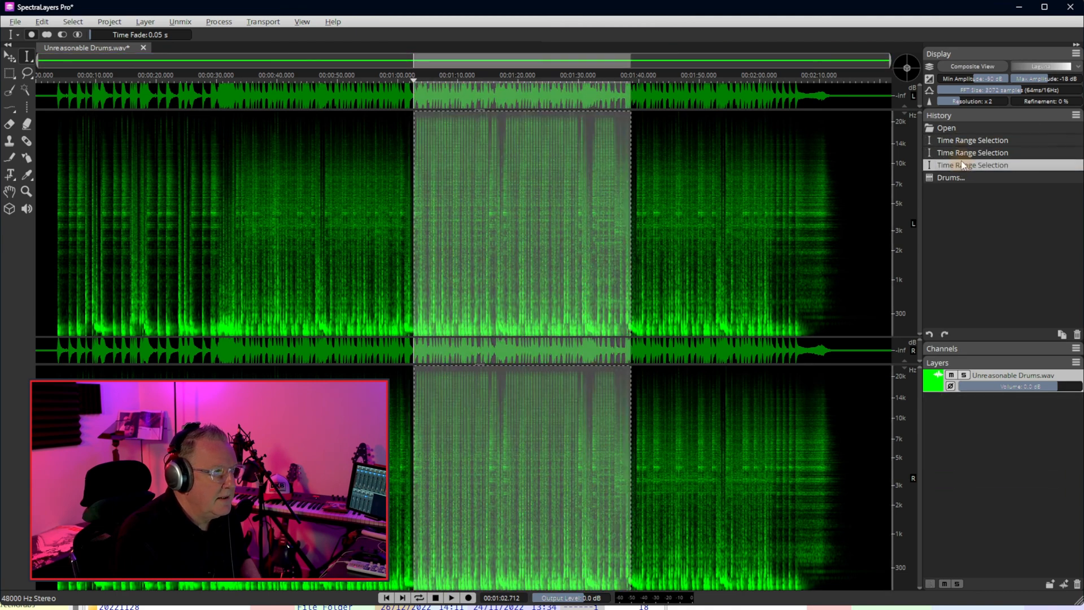
left_click(963, 178)
left_click(963, 164)
left_click(963, 153)
left_click(967, 140)
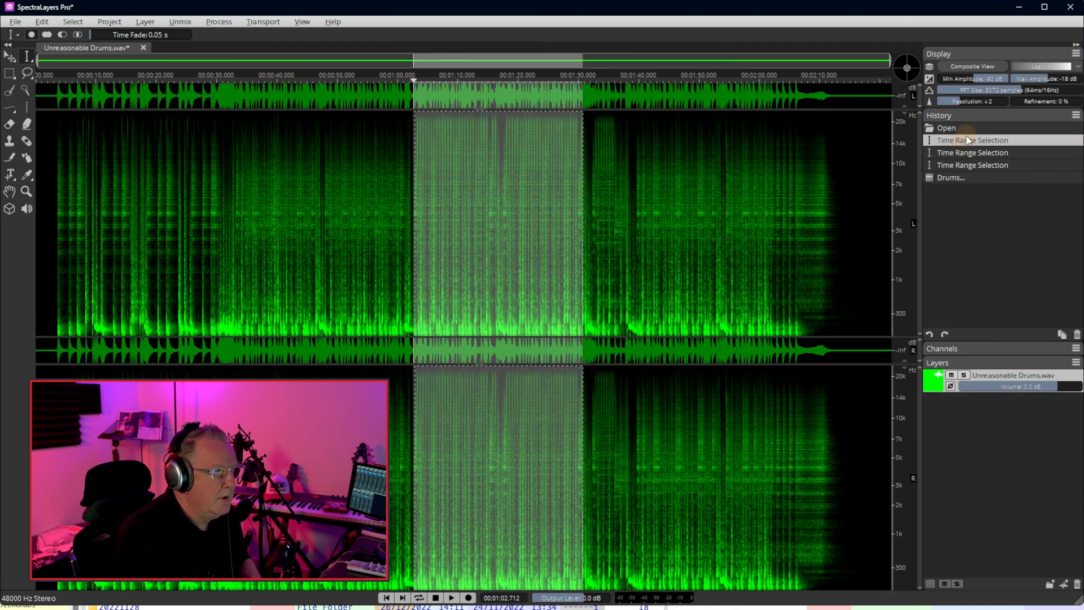
left_click(968, 128)
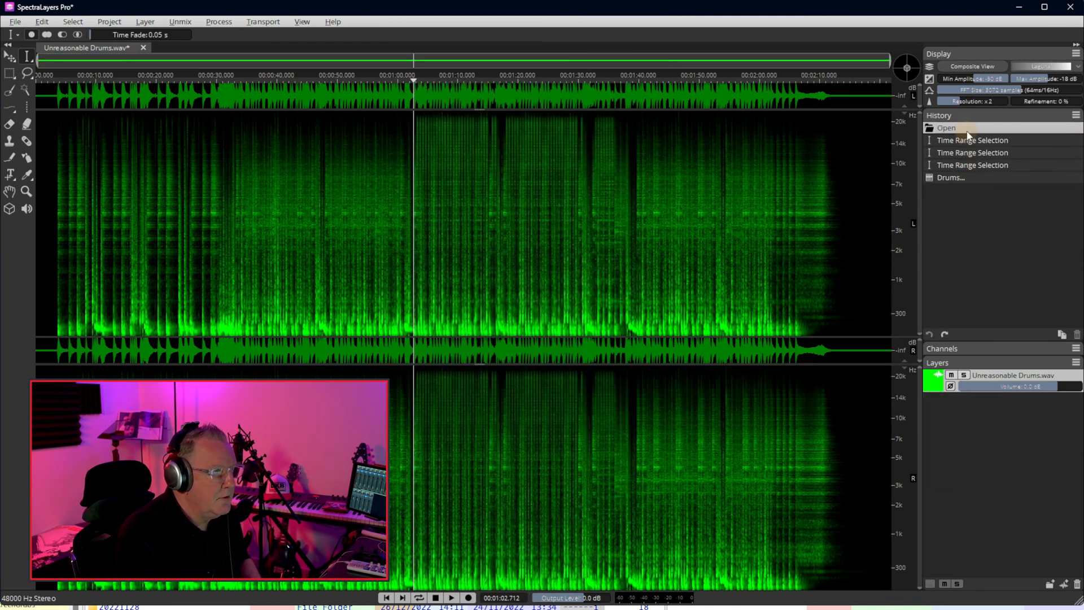
Close Unreasonable Drums.wav without saving it and open the recently used file Horn.wav.
left_click(144, 48)
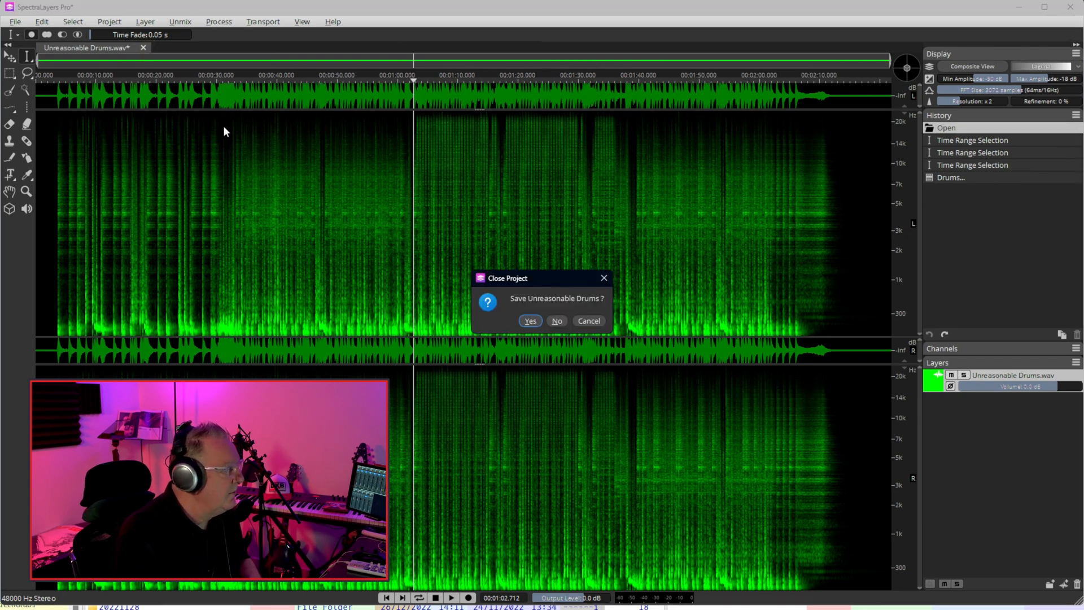
left_click(557, 321)
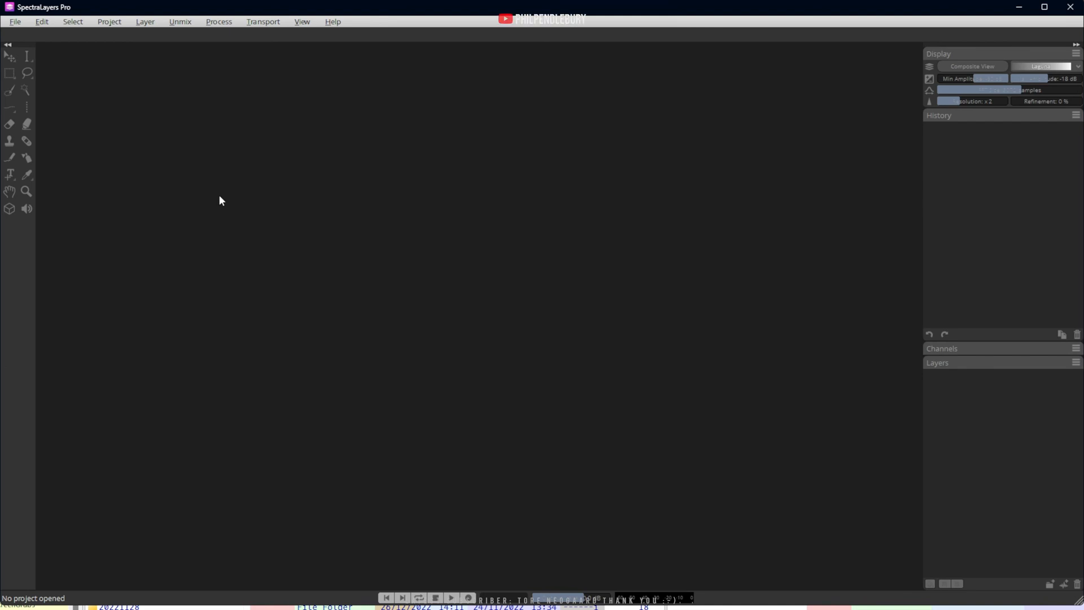
left_click(15, 22)
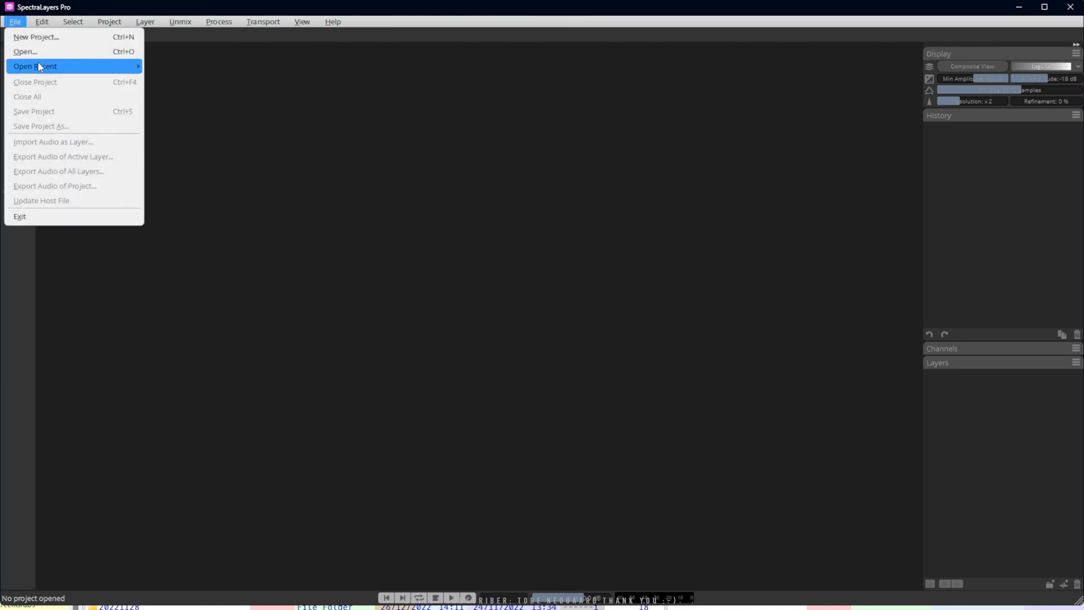
mouse_move(39, 67)
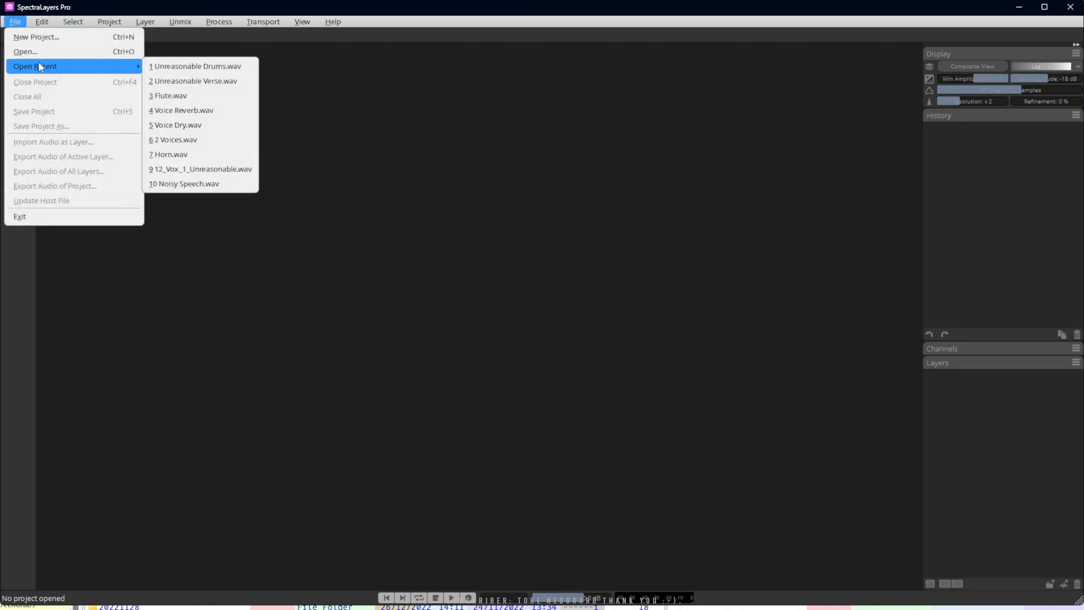
left_click(196, 160)
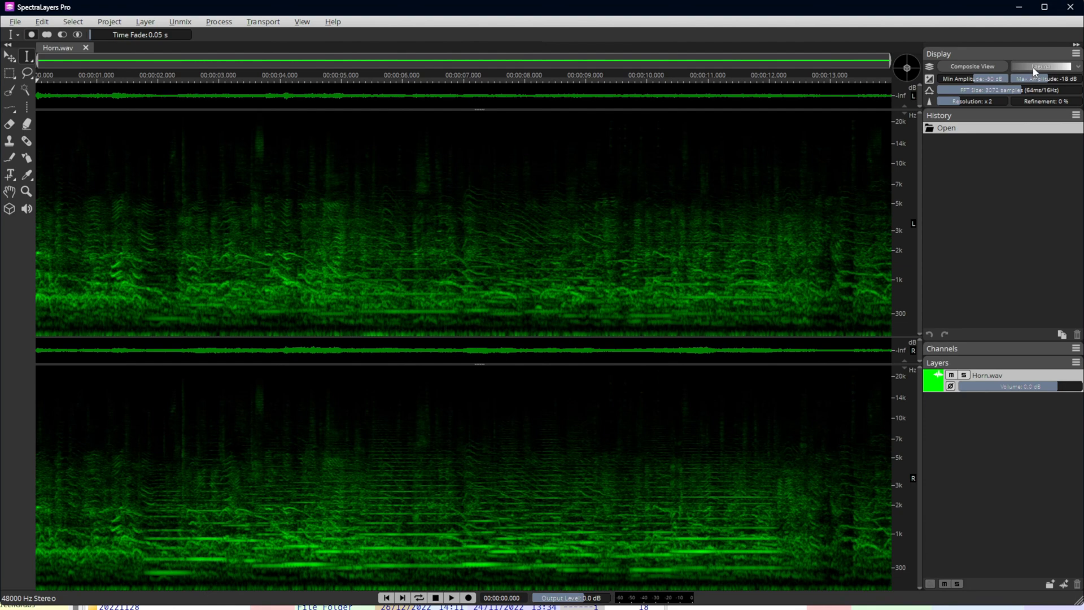
Turn off the composite view for Horn.wav and show its spectrogram in the Laguna colour map.
left_click(987, 67)
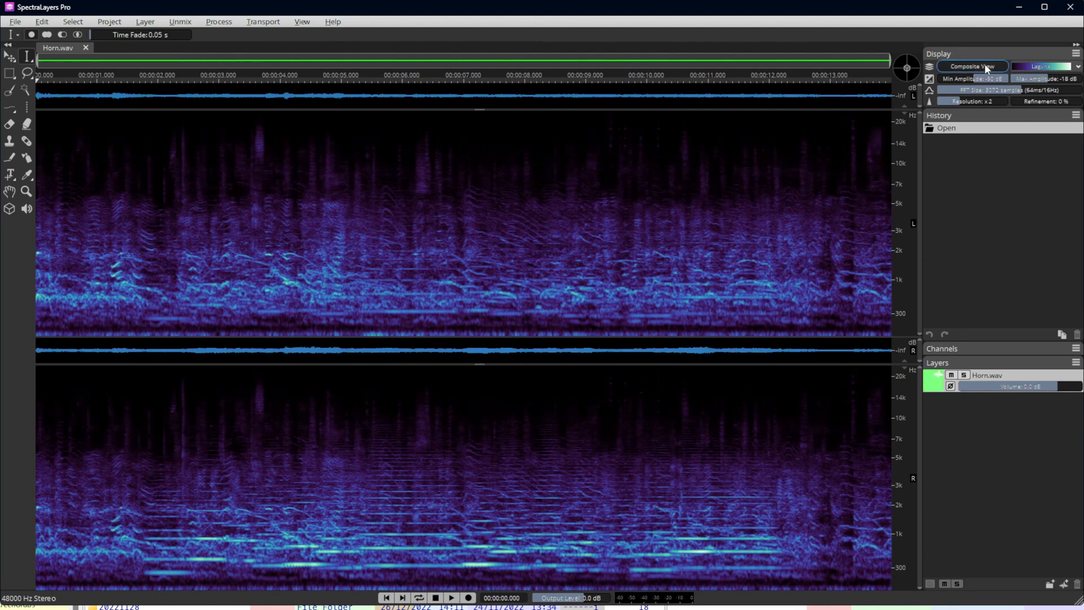
left_click(1050, 67)
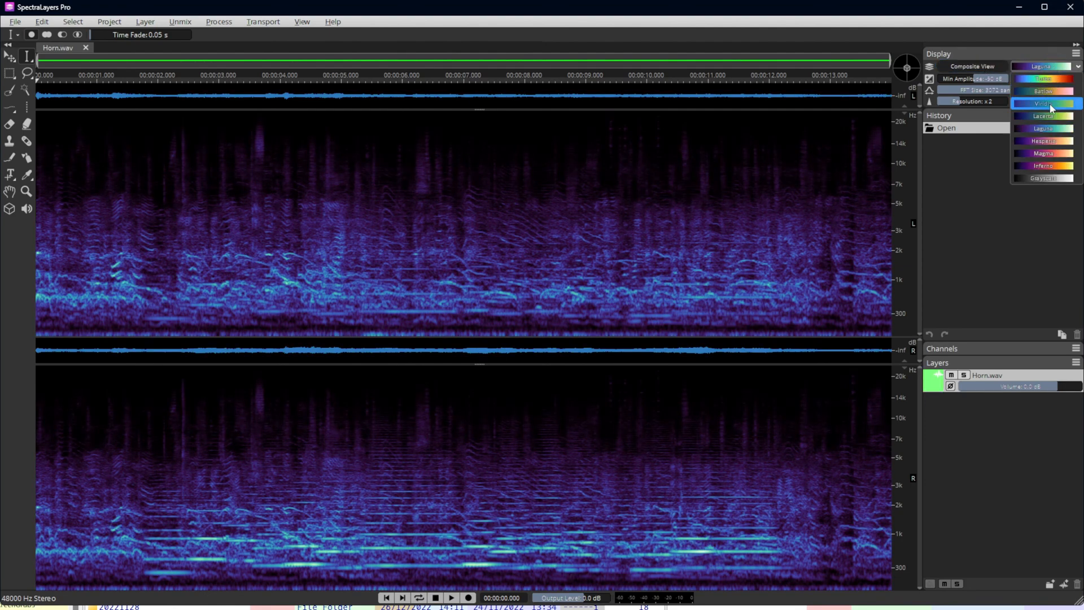
left_click(1042, 128)
mouse_move(907, 71)
left_mouse_down()
mouse_move(910, 58)
mouse_move(908, 71)
left_mouse_up()
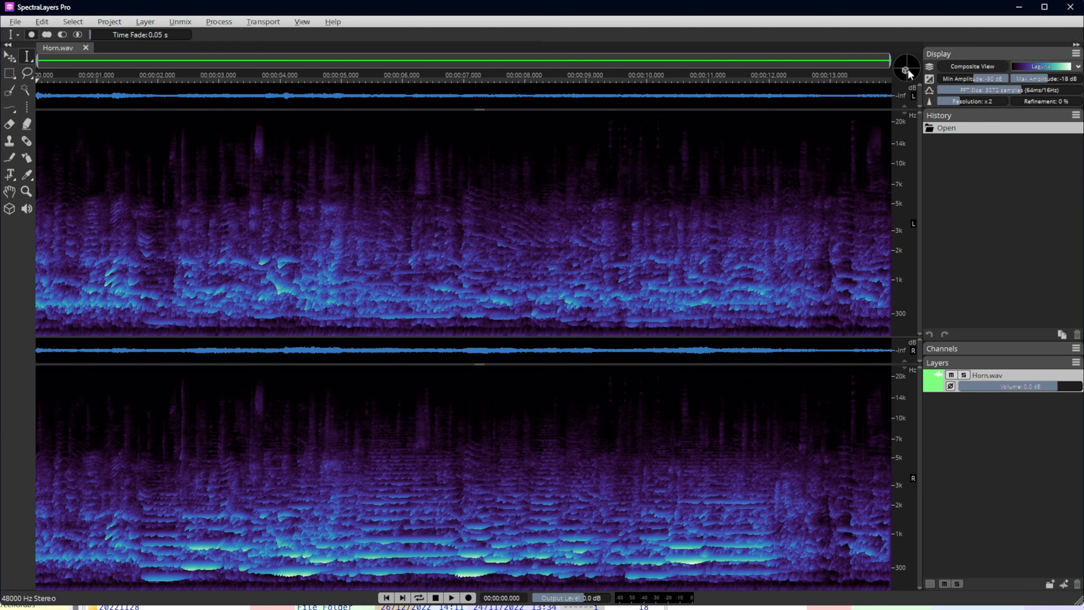
left_click_drag(907, 72, 907, 67)
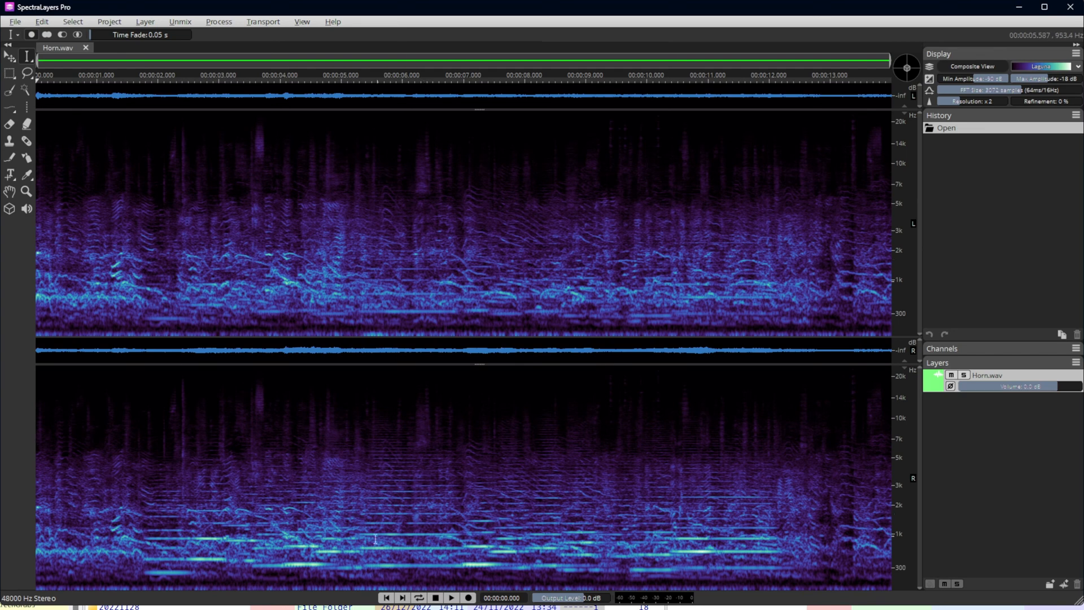
Place the playback cursor at about 0.6 s and audition the horn recording from there several times, leaving playback stopped.
left_click(73, 269)
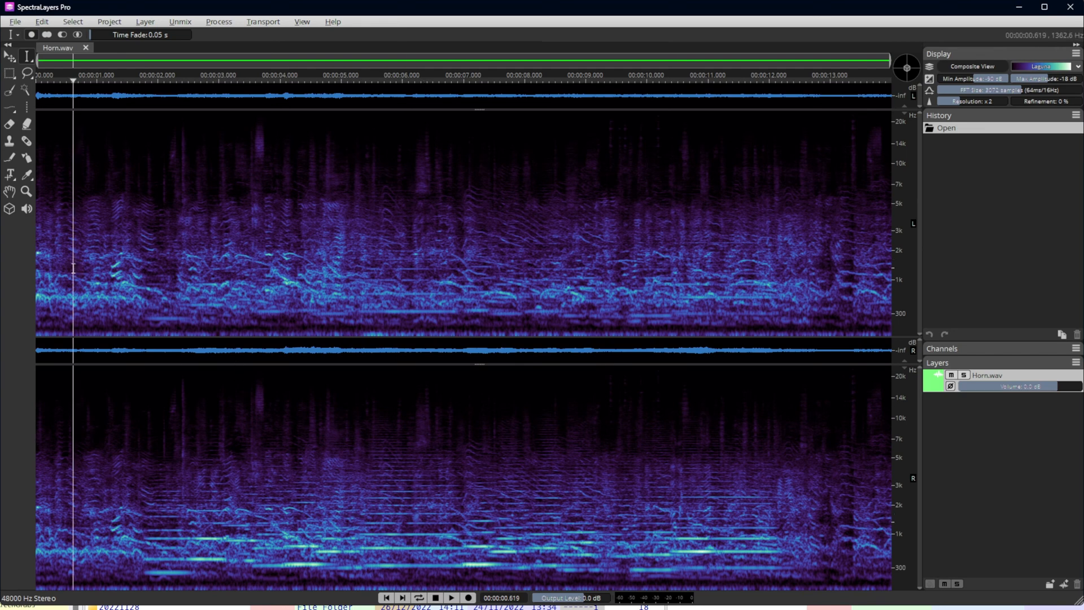
key("space")
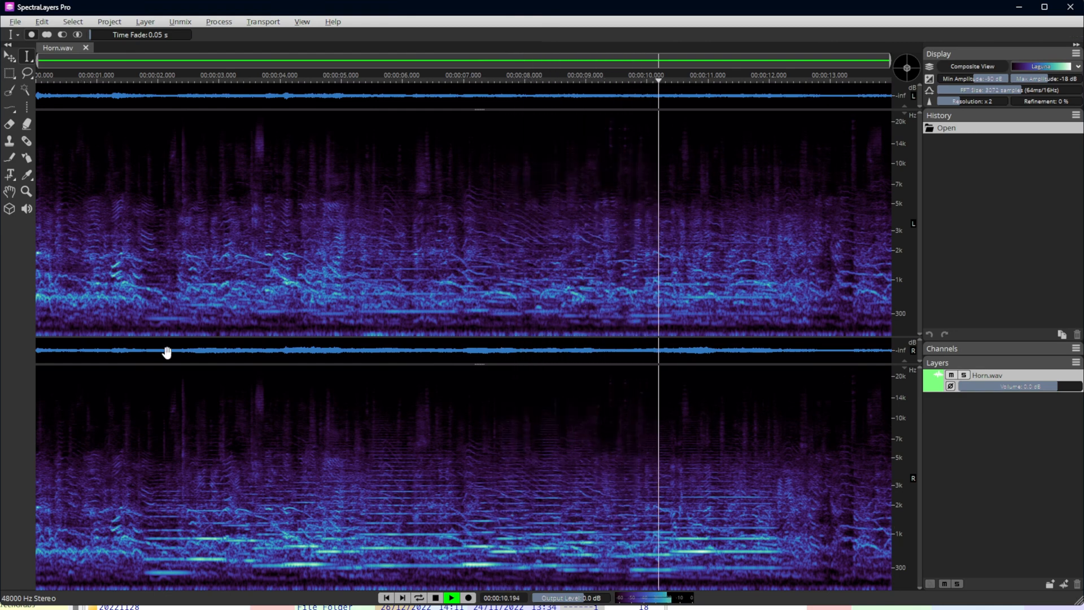
key("space")
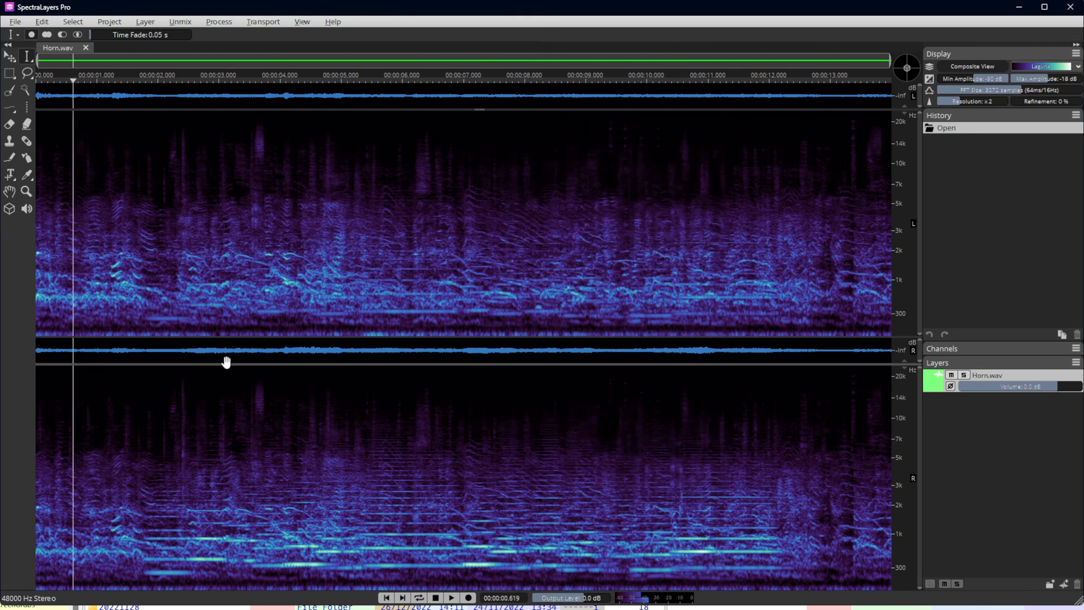
key("space")
key("space")
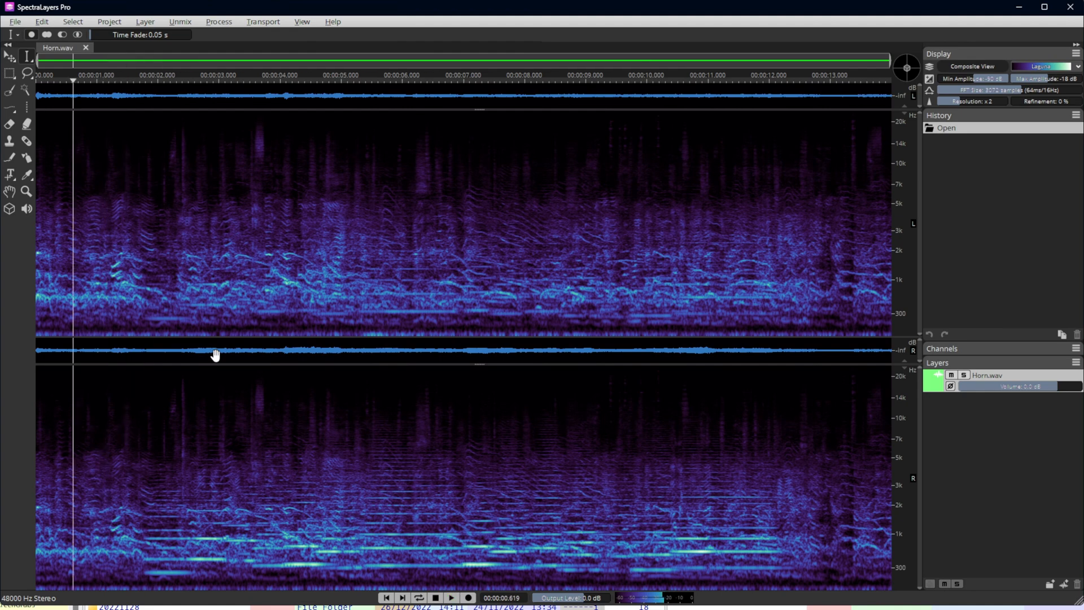
key("space")
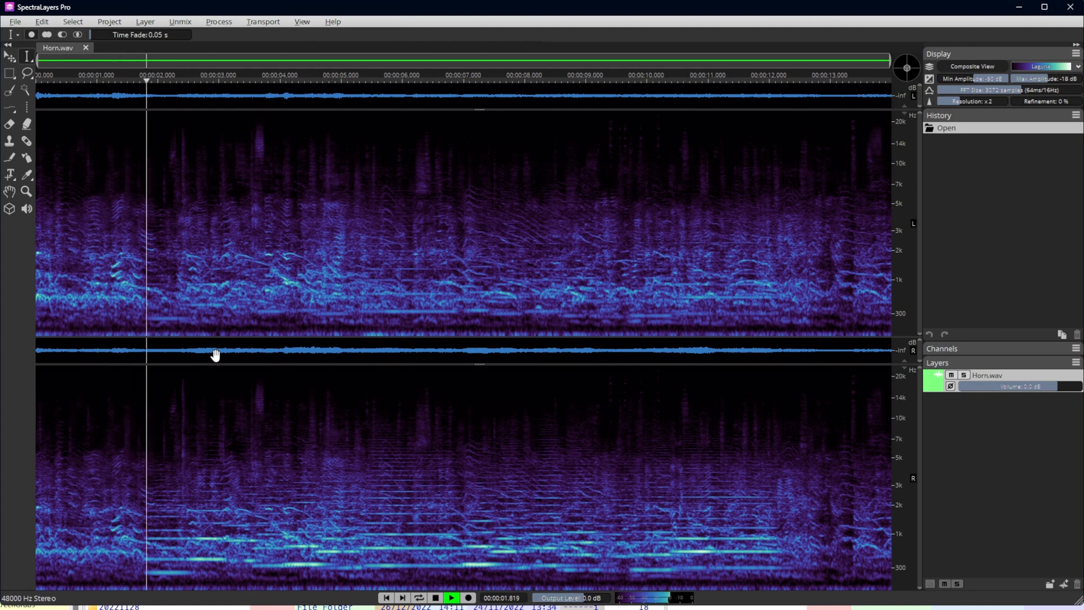
key("space")
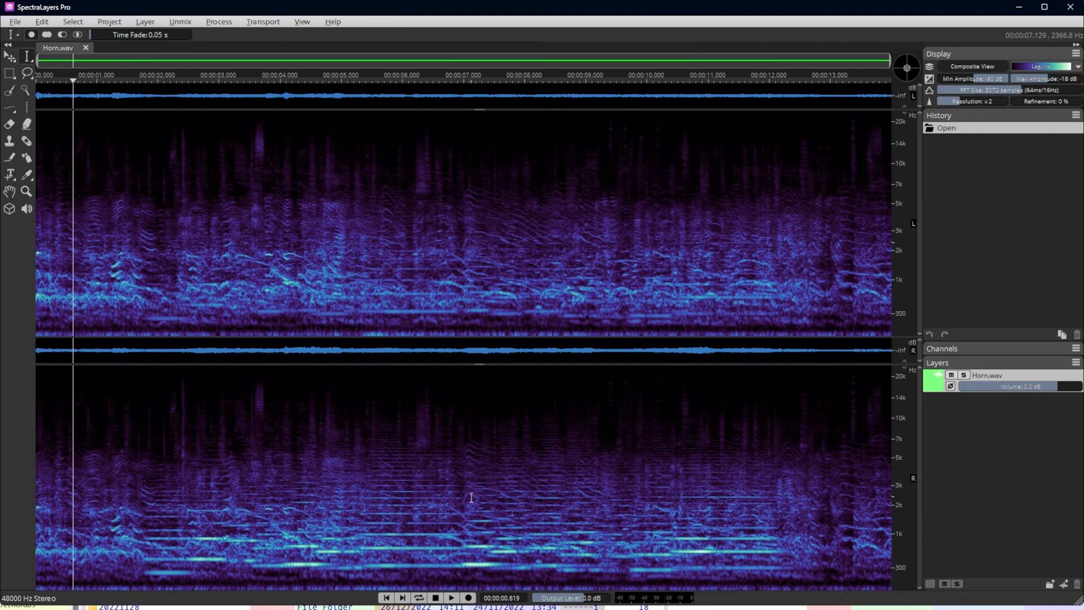
key("space")
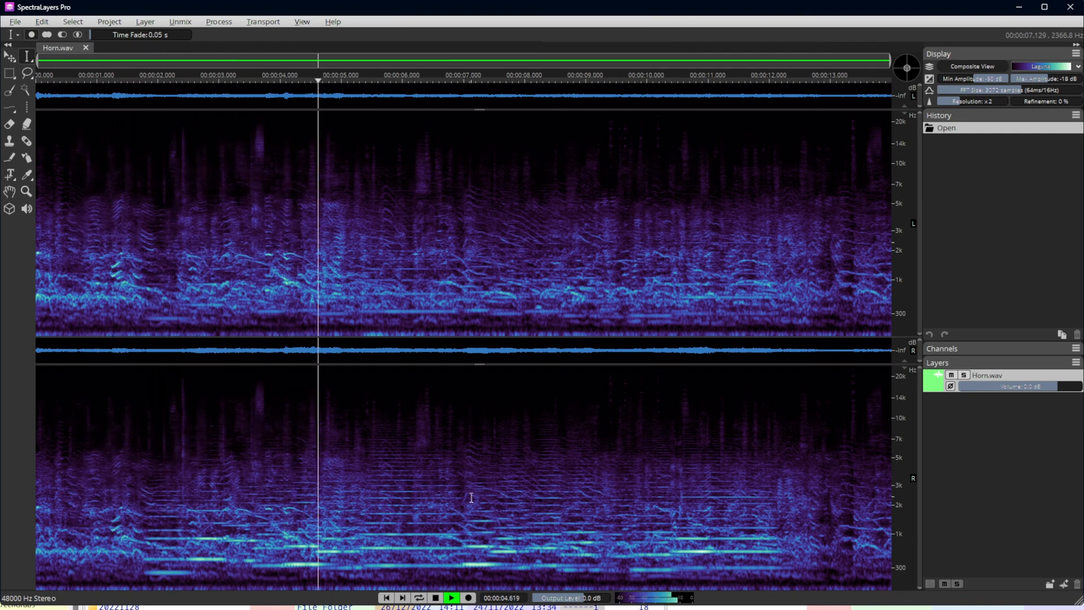
key("space")
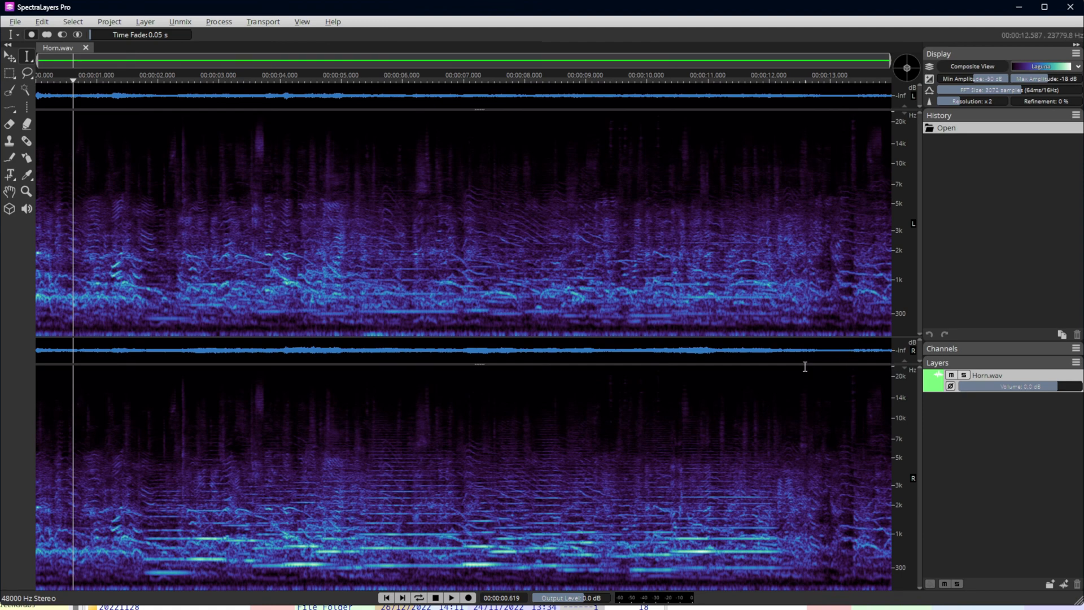
mouse_move(805, 363)
left_mouse_down()
mouse_move(808, 341)
mouse_move(807, 360)
left_mouse_up()
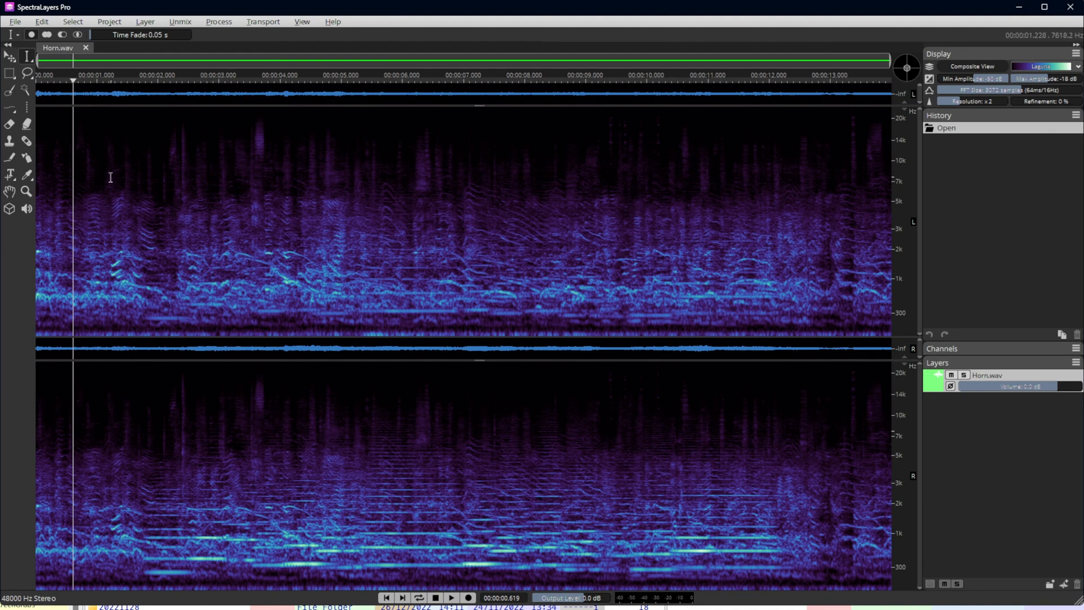
Try the Frequency Selection tool on individual horn harmonics between about 1.8 s and 7.1 s, and clear the resulting selection.
left_click(10, 111)
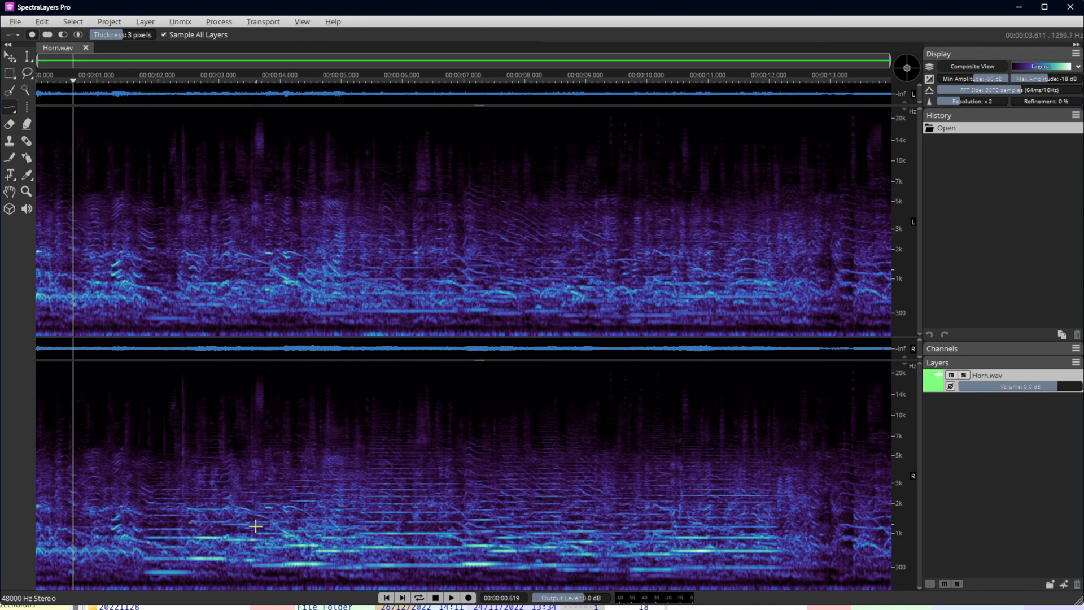
scroll(234, 536, "up", 2)
scroll(235, 537, "up", 2)
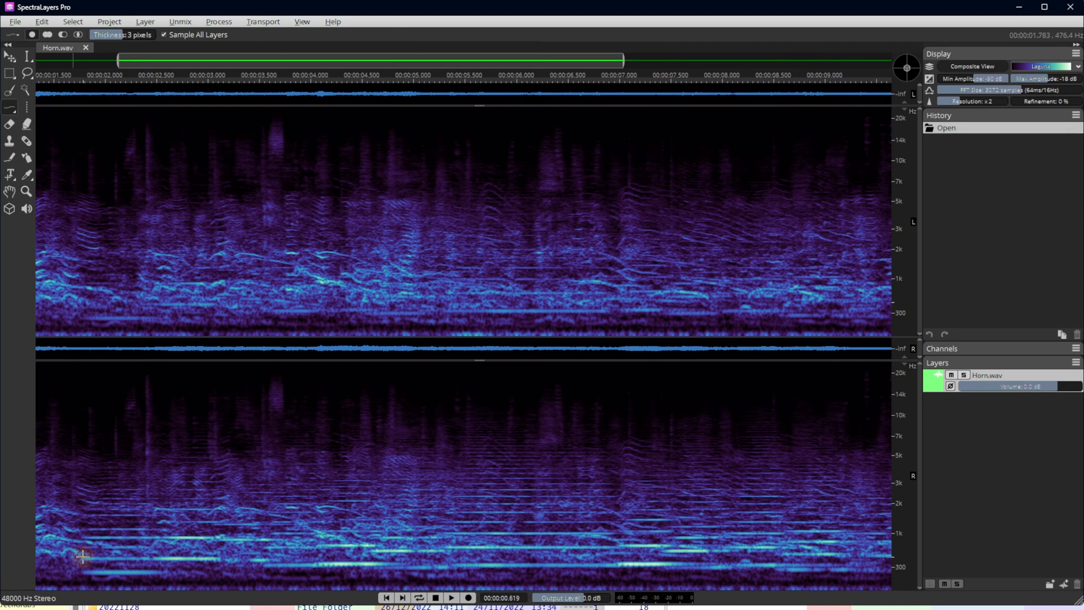
left_click_drag(83, 557, 220, 557)
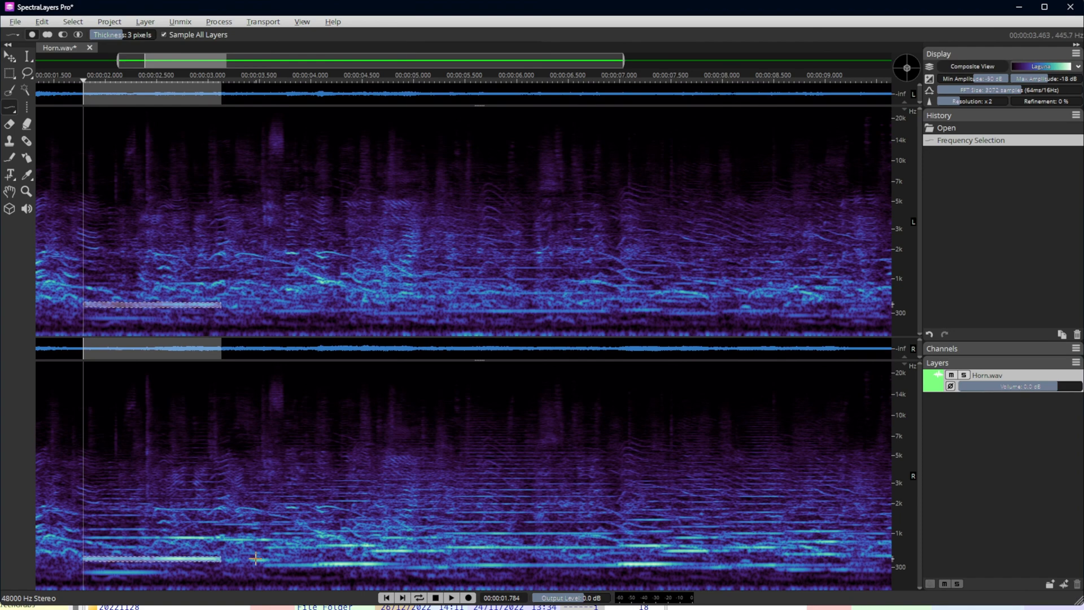
mouse_move(267, 564)
left_mouse_down()
mouse_move(634, 546)
mouse_move(620, 547)
left_mouse_up()
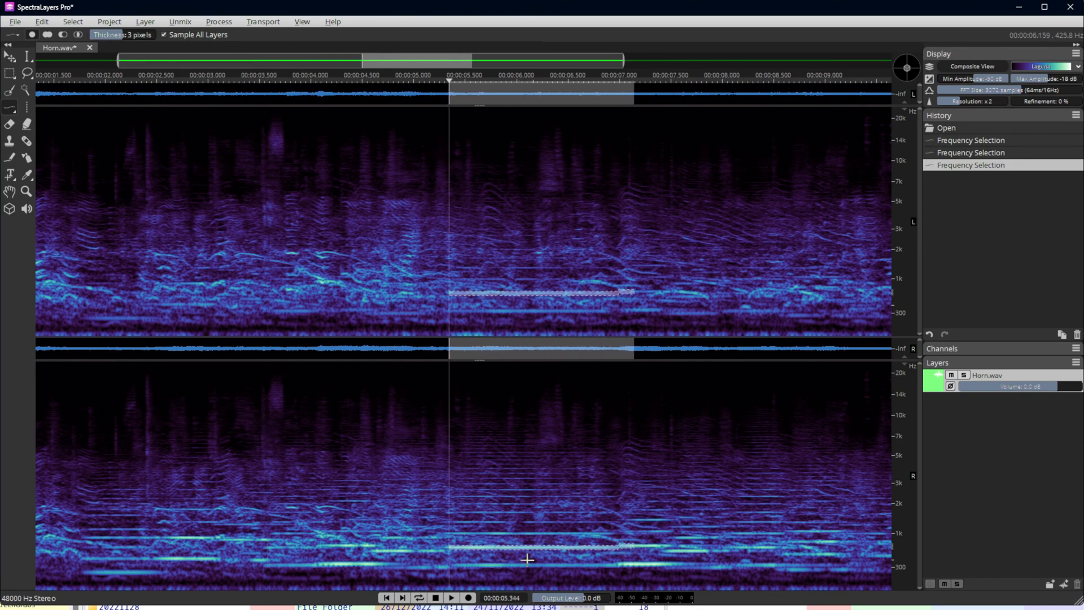
left_click(395, 544)
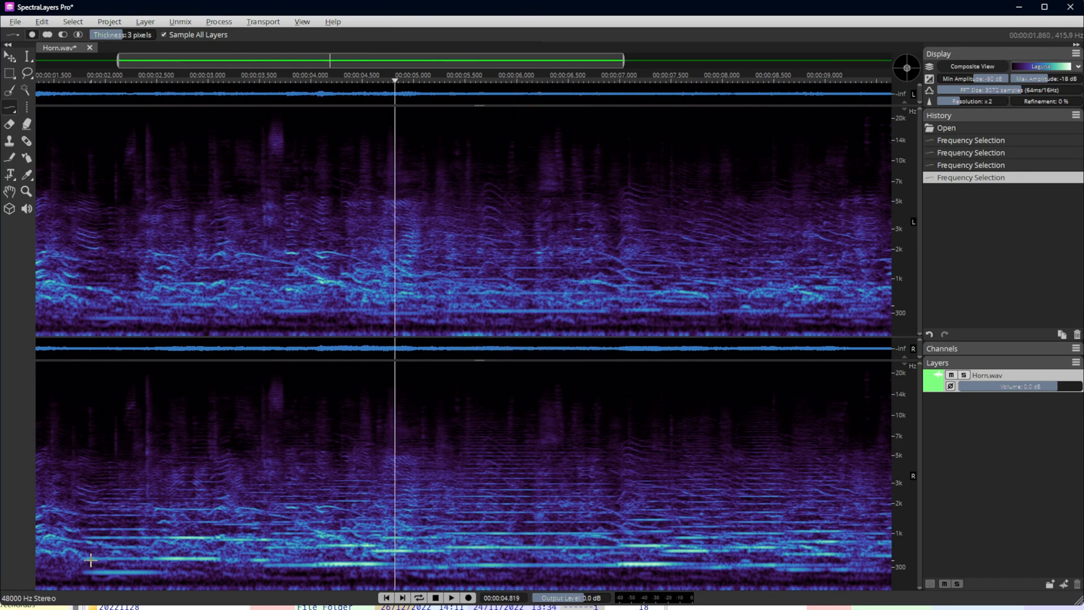
Select four horn harmonics from about 1.8 s with Frequency Selection, at roughly 430, 240, 830 and 1080 Hz, ending no later than 3.1 s.
left_click_drag(85, 558, 224, 559)
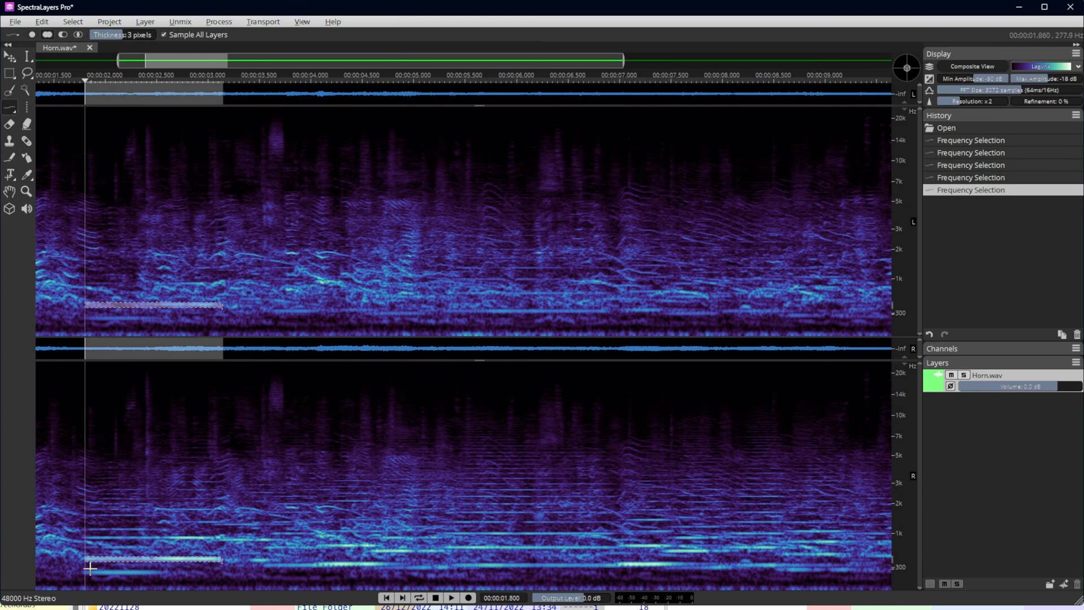
left_click_drag(159, 572, 160, 572)
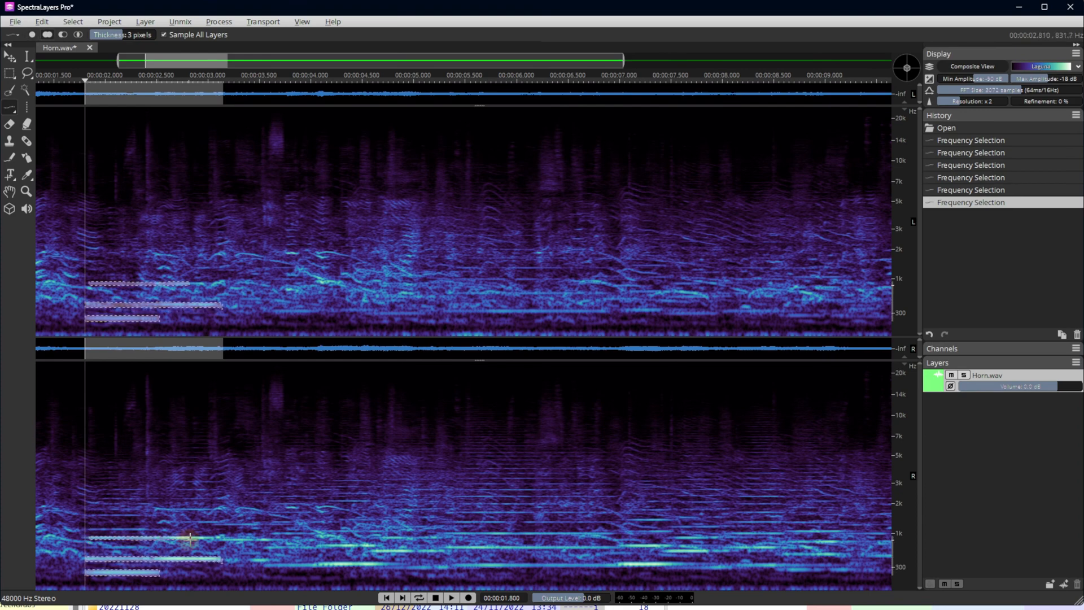
left_click_drag(219, 538, 220, 538)
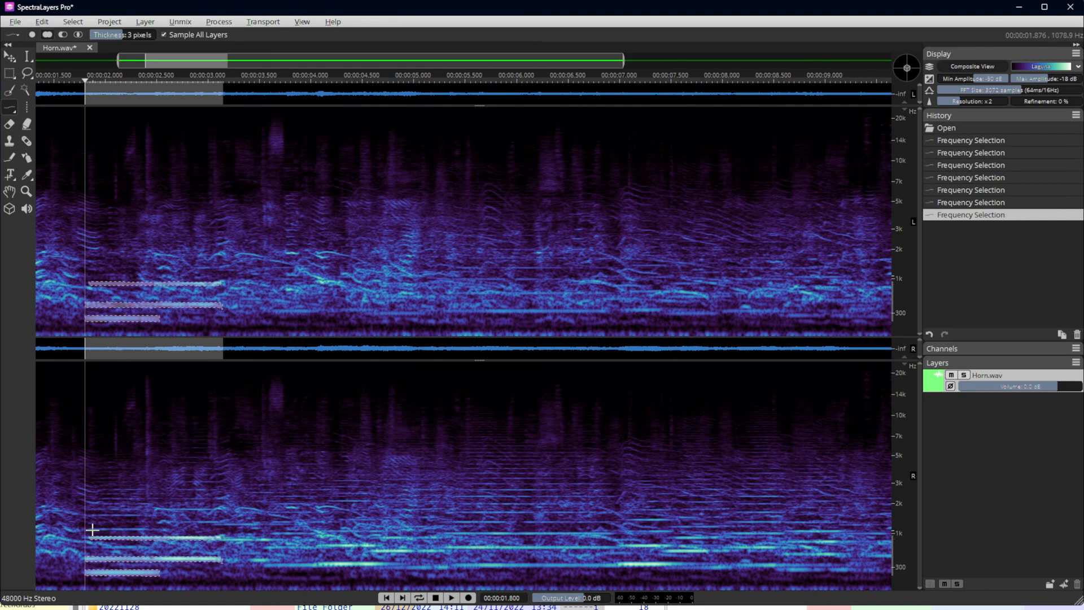
left_click_drag(146, 529, 147, 529)
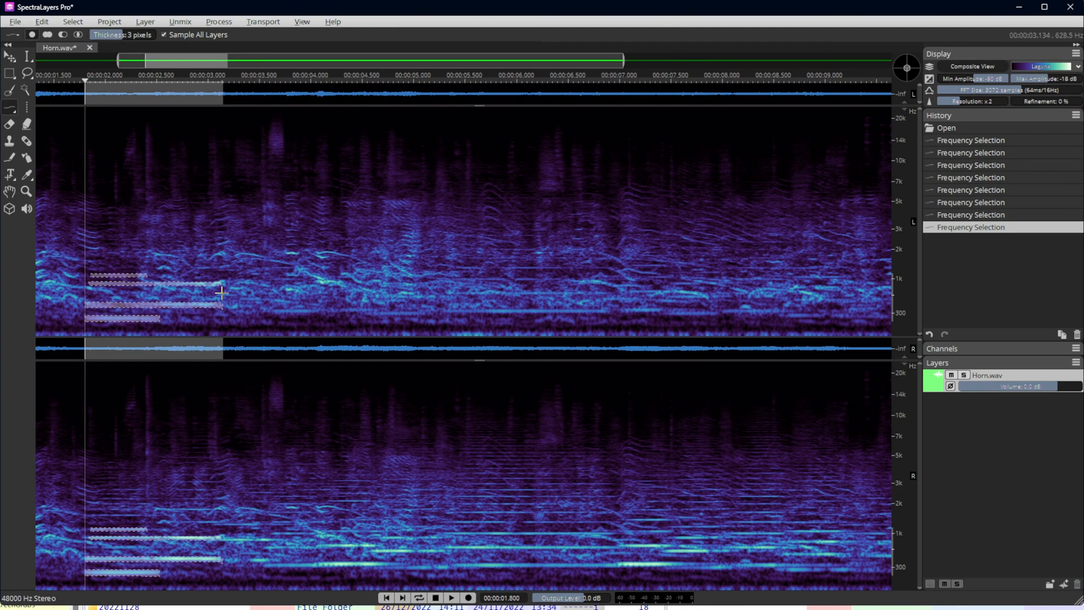
Analyze the selected harmonics in Unmix Multichannel Content, clear the selection, and unmix the whole of Horn.wav.
left_click(180, 26)
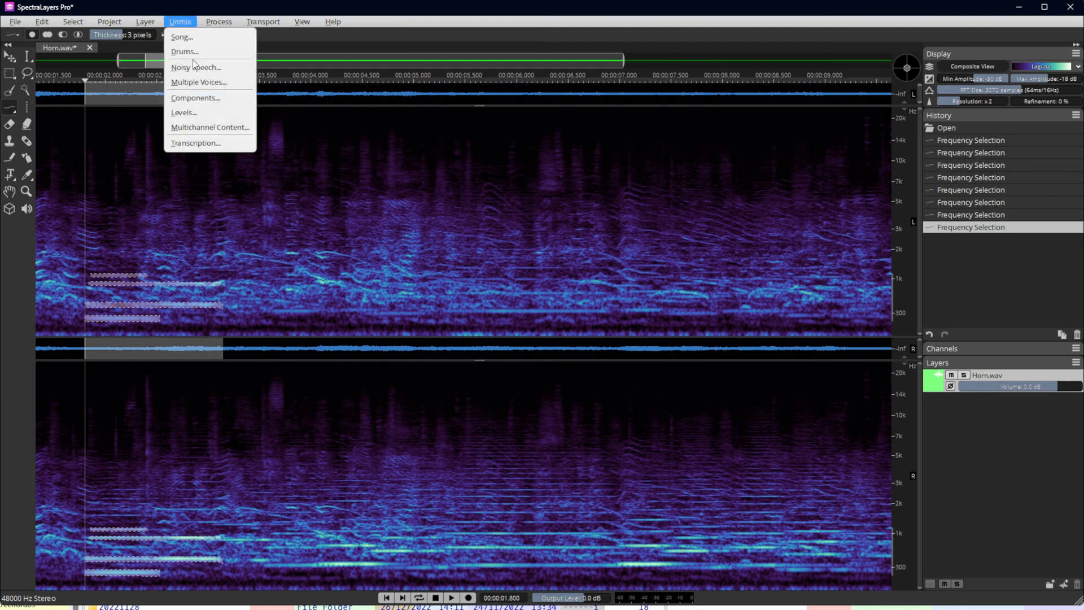
left_click(215, 127)
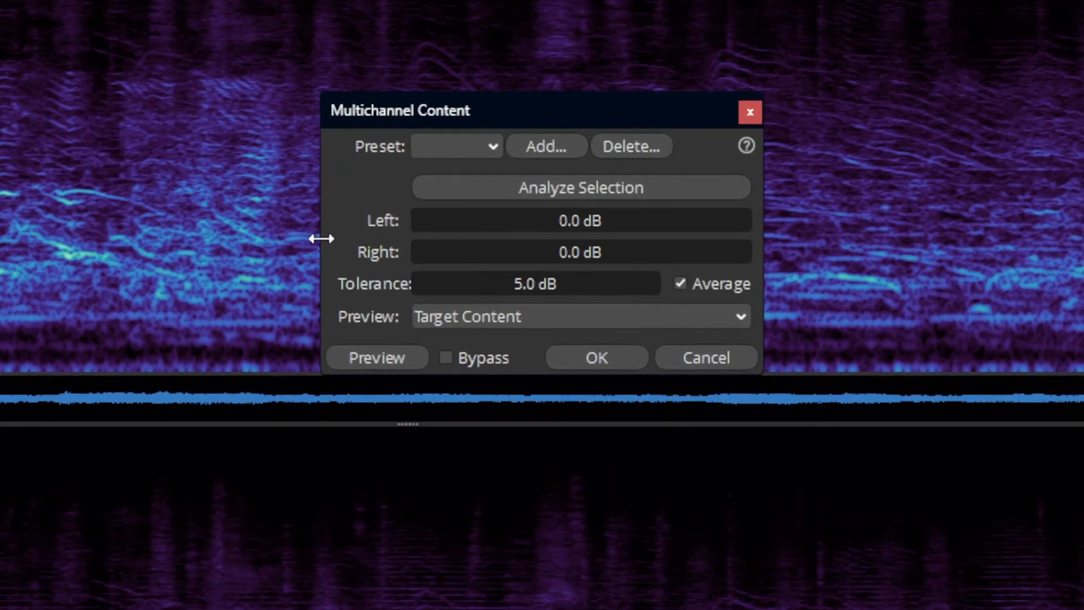
left_click(506, 203)
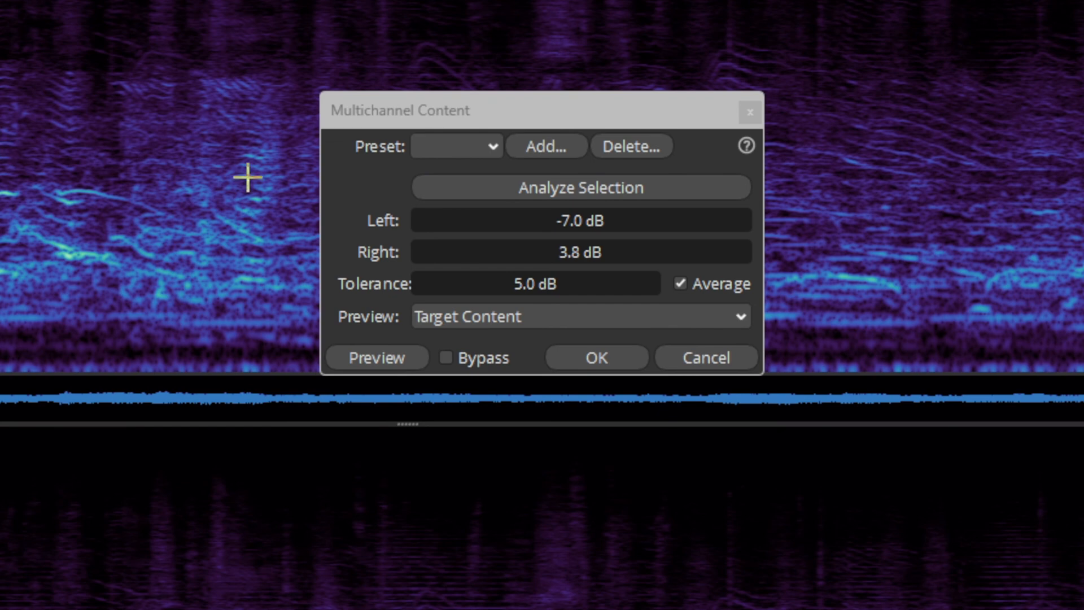
left_click(597, 357)
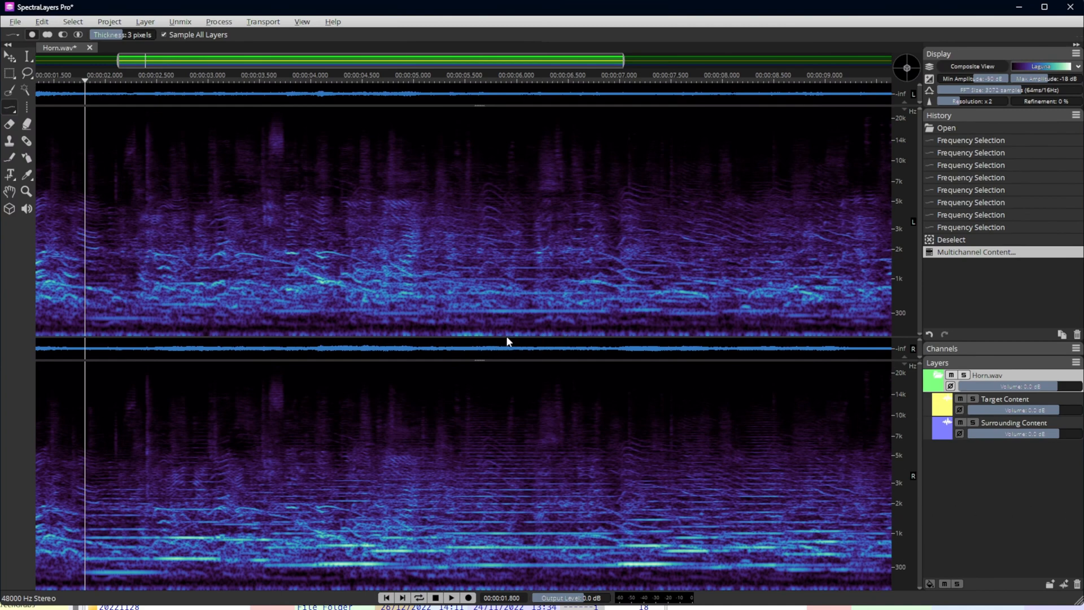
Audition the full Horn.wav mix from 1.8 s, and solo the Target Content layer to audition it from the same point.
key("space")
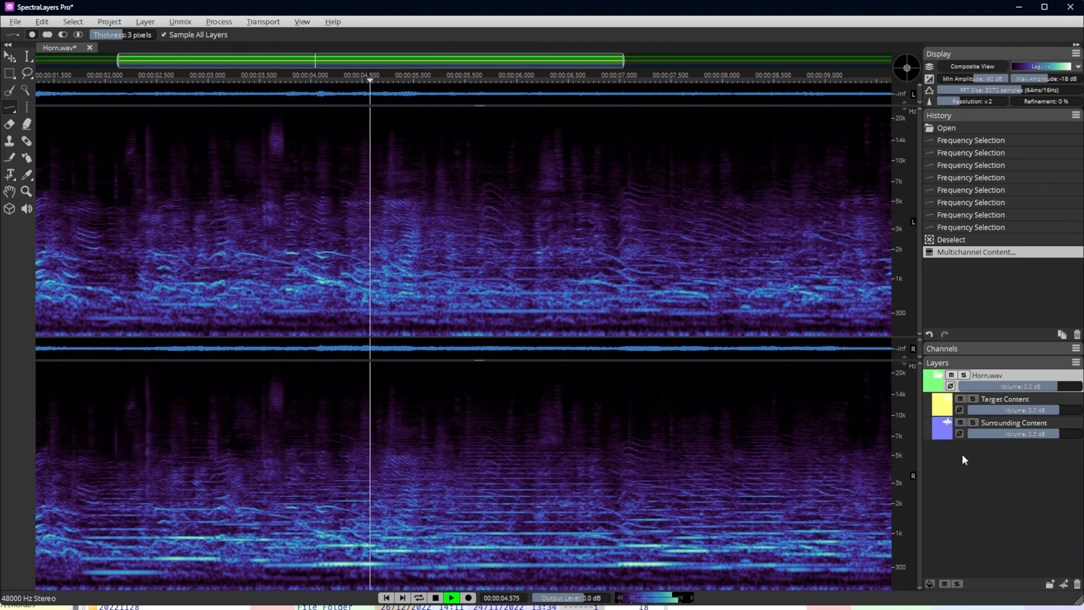
key("space")
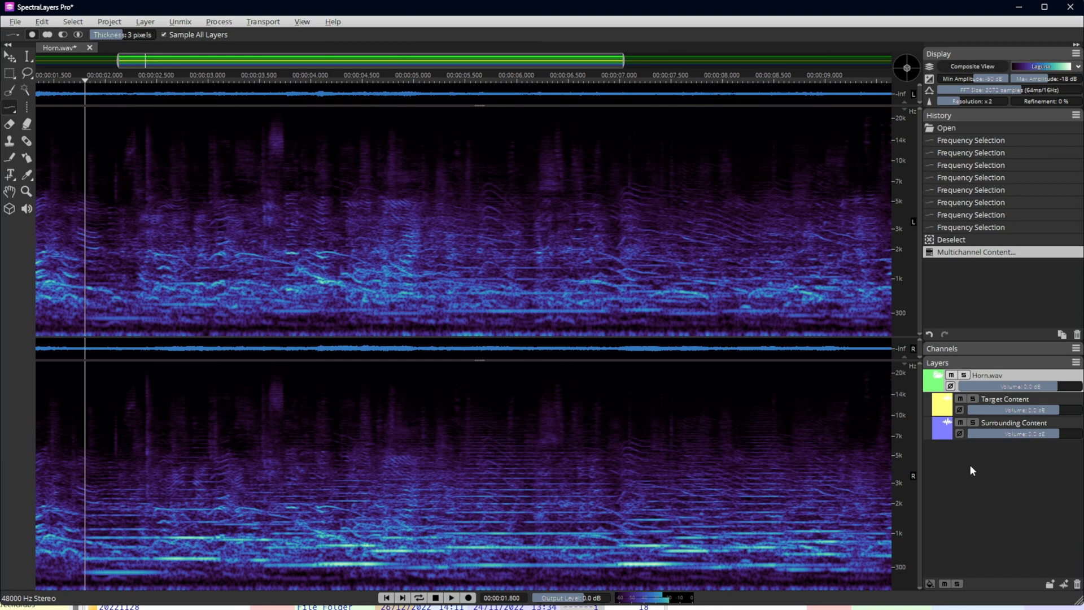
left_click(973, 399)
key("space")
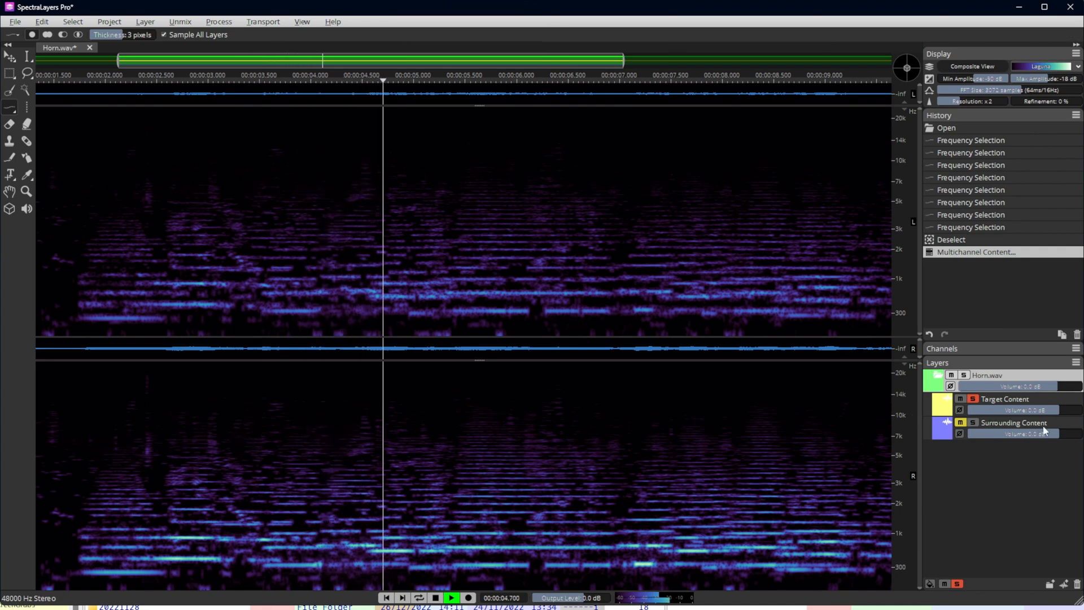
key("space")
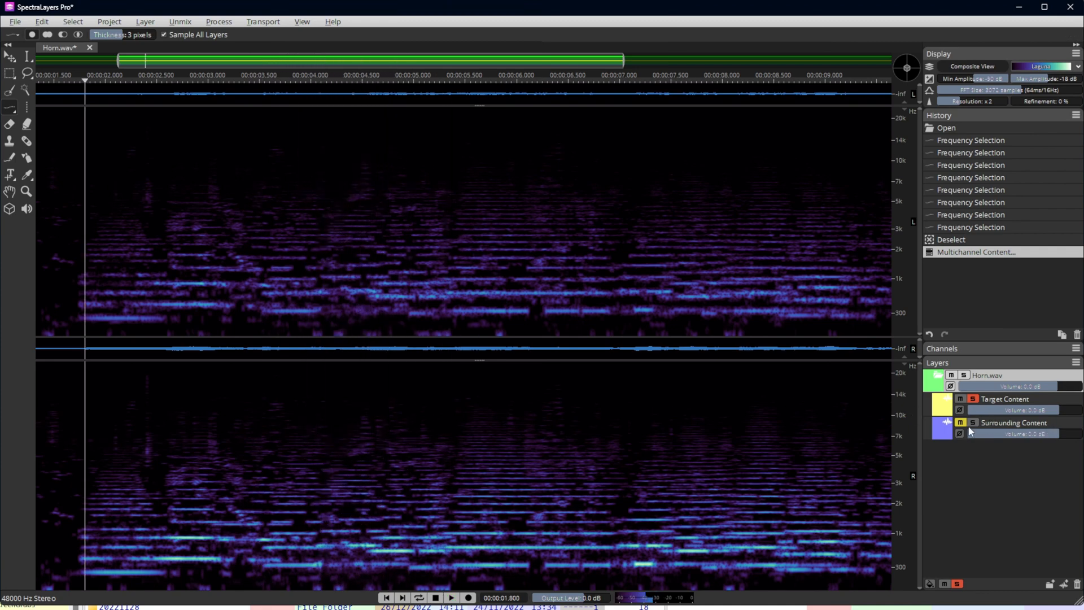
Solo the Surrounding Content layer instead of Target Content and audition it from 1.8 s, leaving playback stopped.
left_click(972, 400)
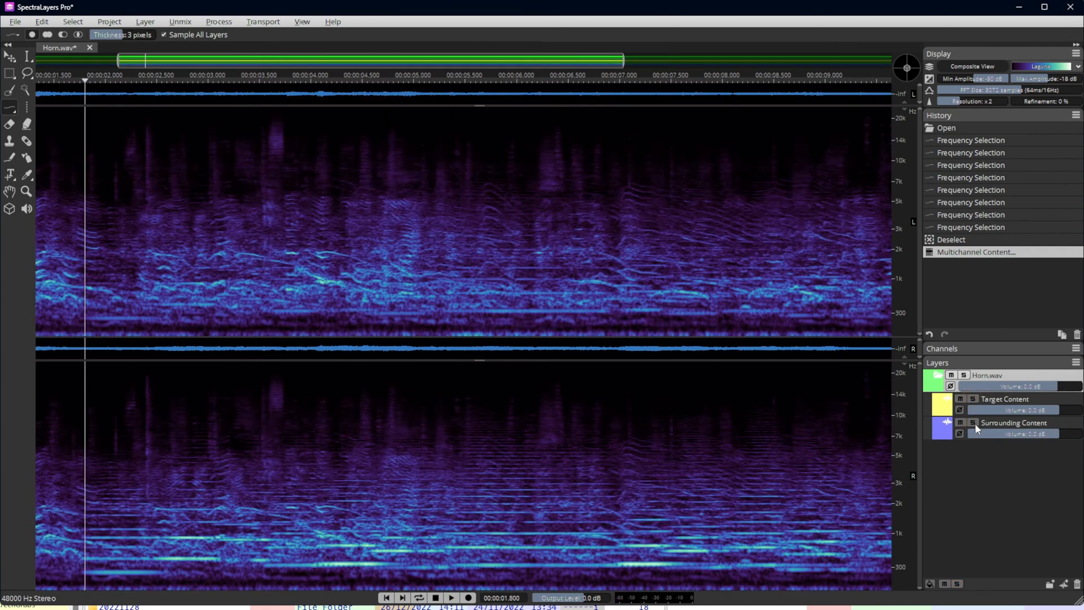
left_click(973, 423)
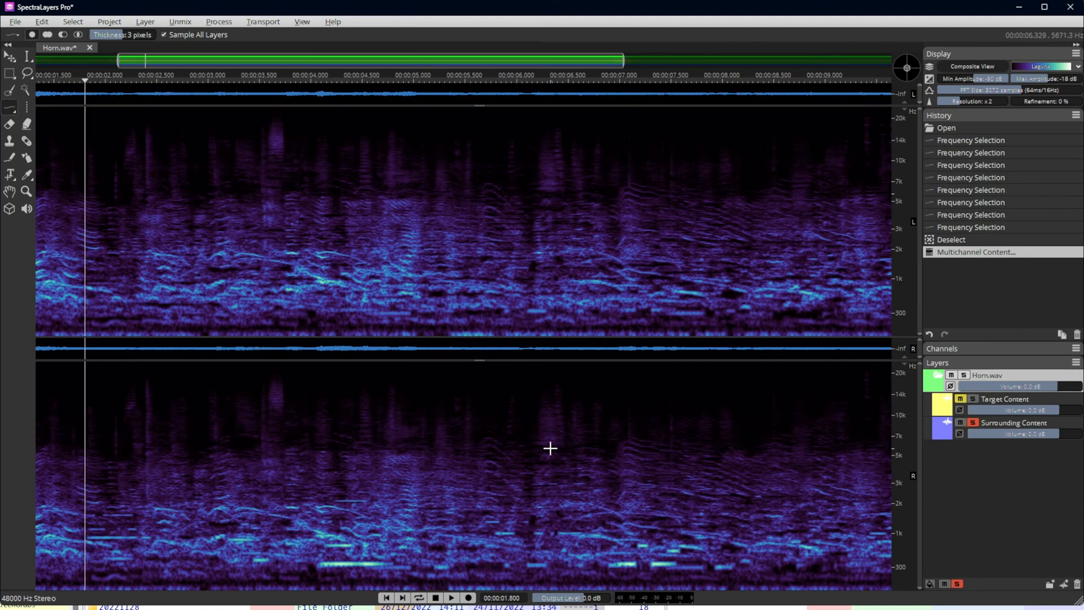
key("space")
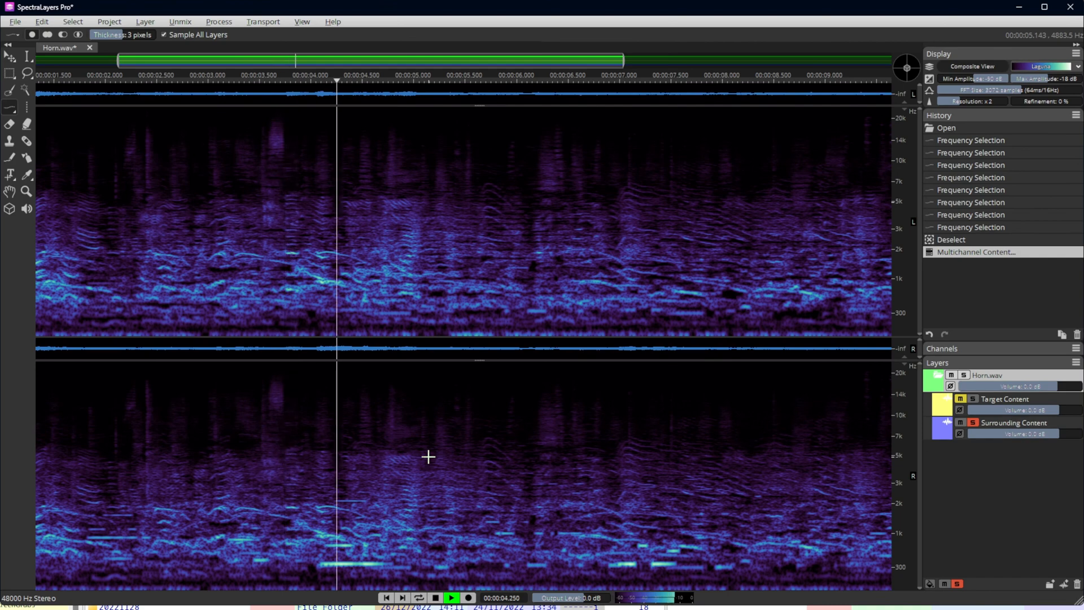
key("space")
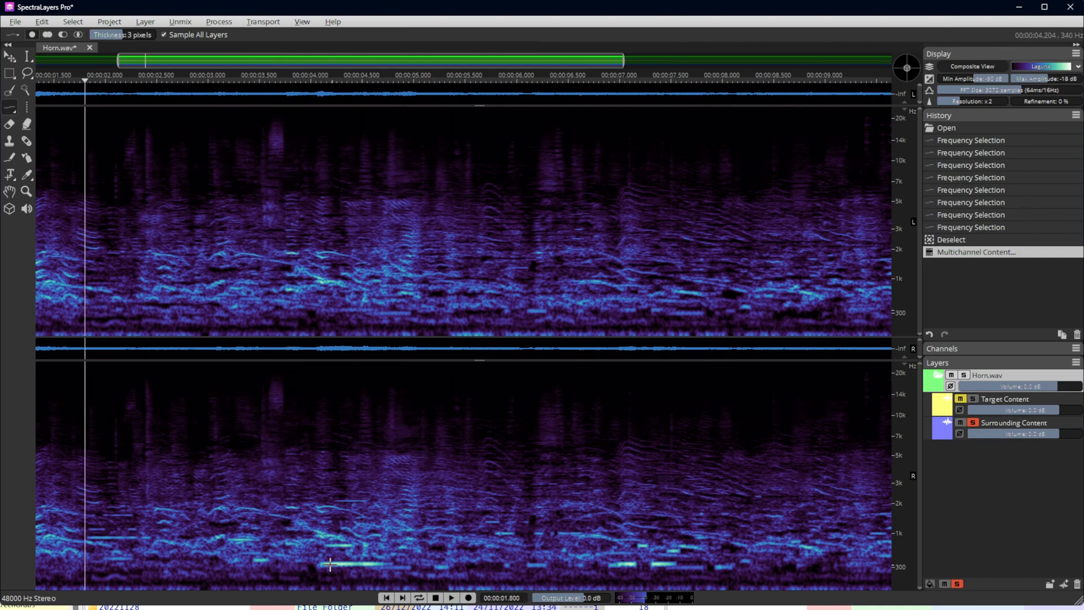
Try a frequency selection on the leftover horn harmonic at about 4.1–4.8 s, clear it, and revert Horn.wav to its just-opened state.
left_click_drag(319, 563, 392, 567)
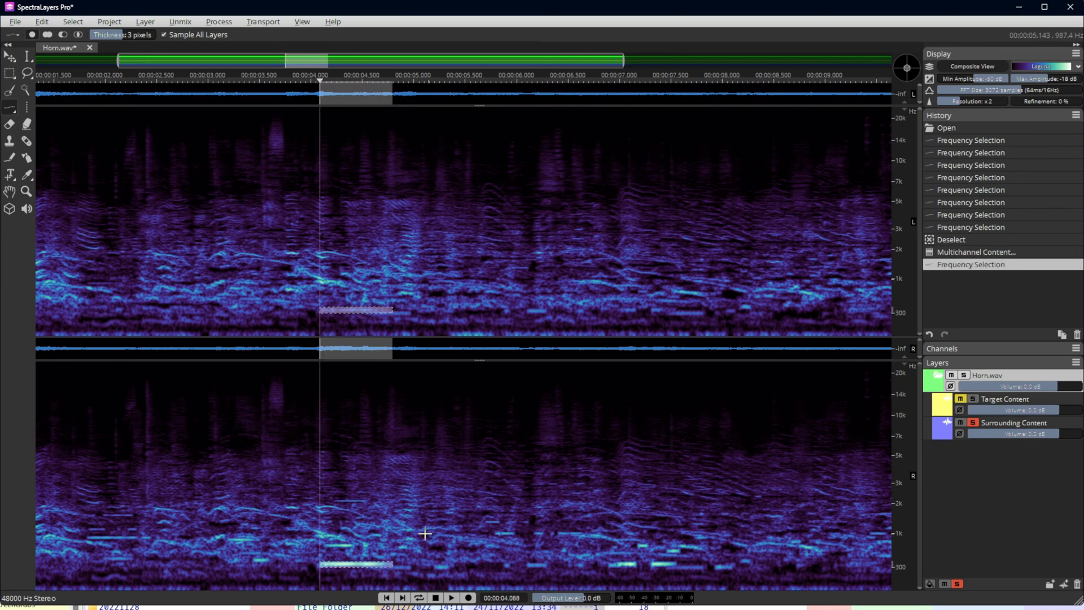
left_click(414, 516)
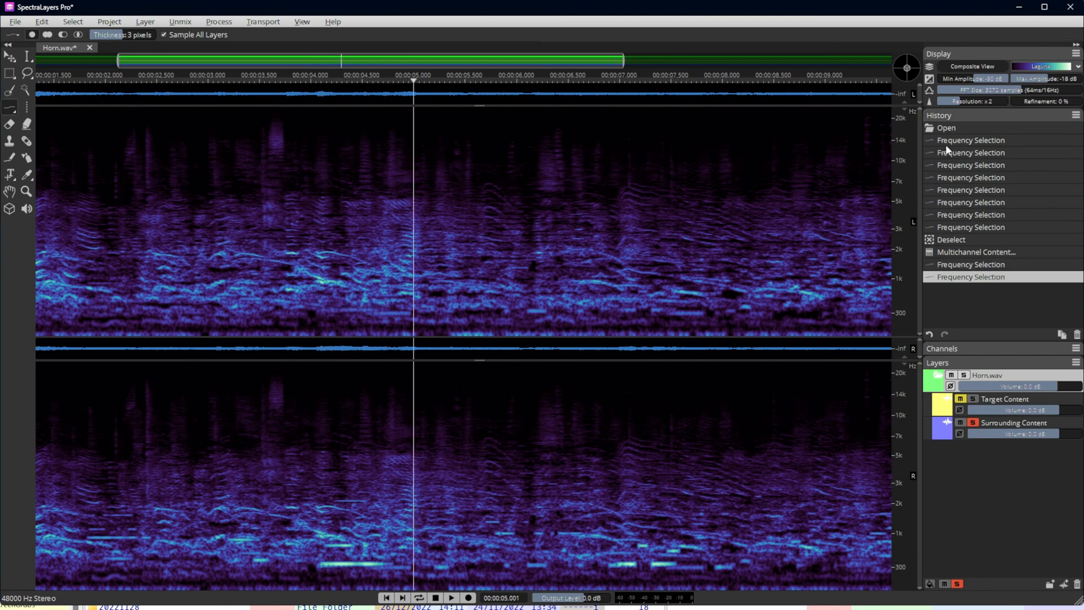
left_click(946, 130)
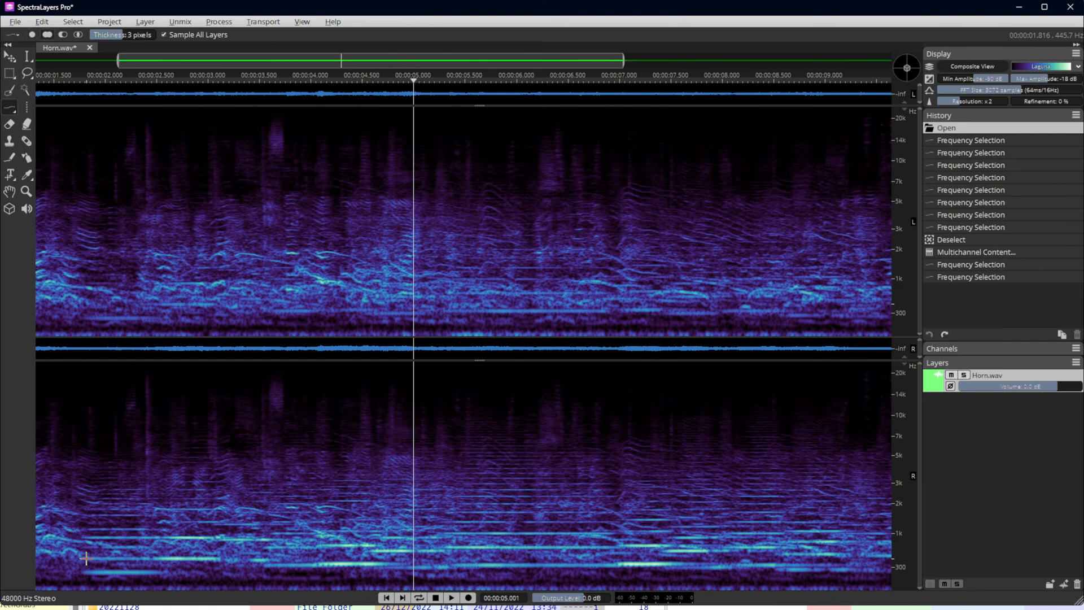
Select horn harmonics with Frequency Selection at about 340–430 Hz near 1.8, 4.1 and 7 s, and 690–830 Hz near 1.8 and 4.1 s.
mouse_move(86, 559)
left_mouse_down()
mouse_move(392, 563)
mouse_move(370, 565)
left_mouse_up()
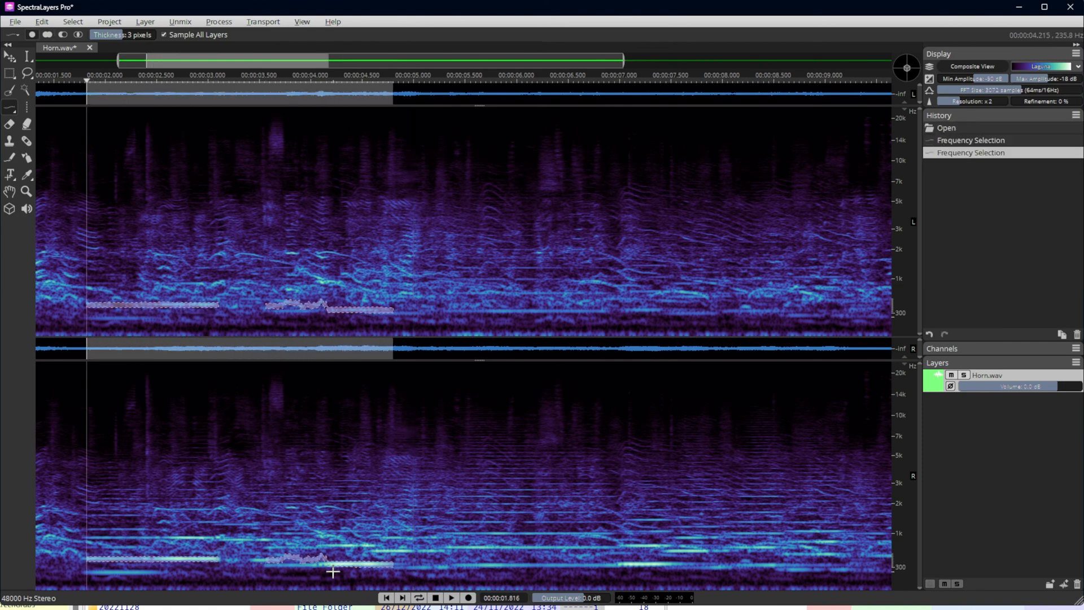
key("ctrl+z")
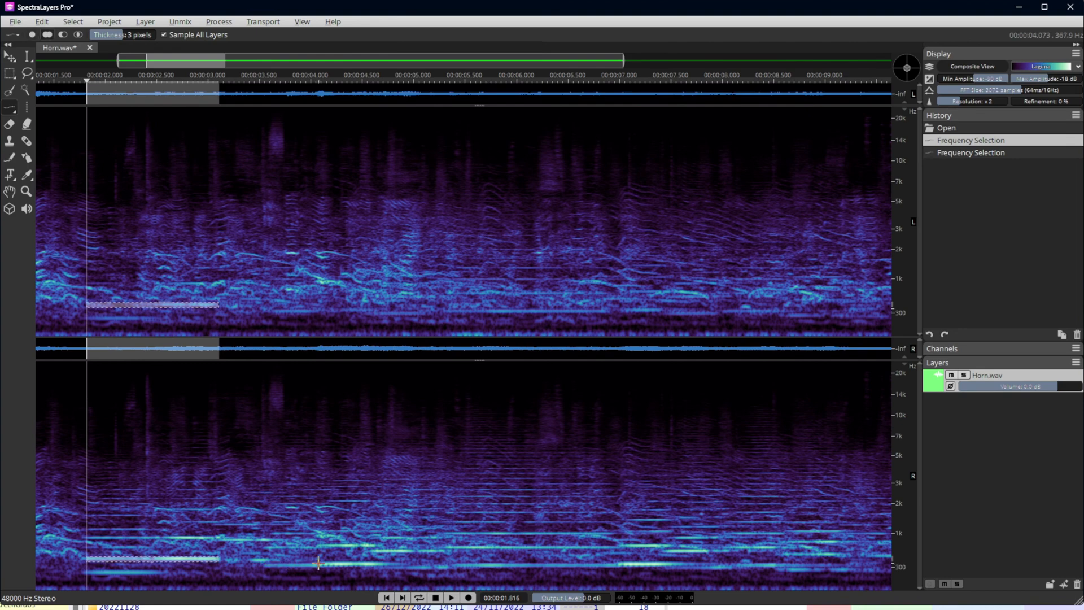
left_click_drag(318, 562, 397, 565)
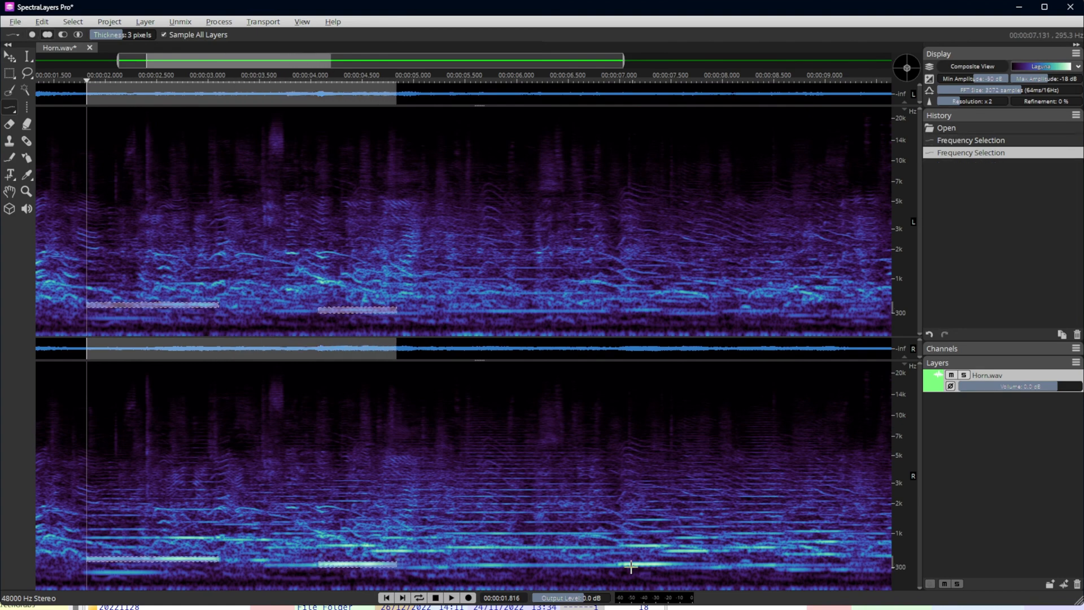
left_click_drag(619, 564, 687, 564)
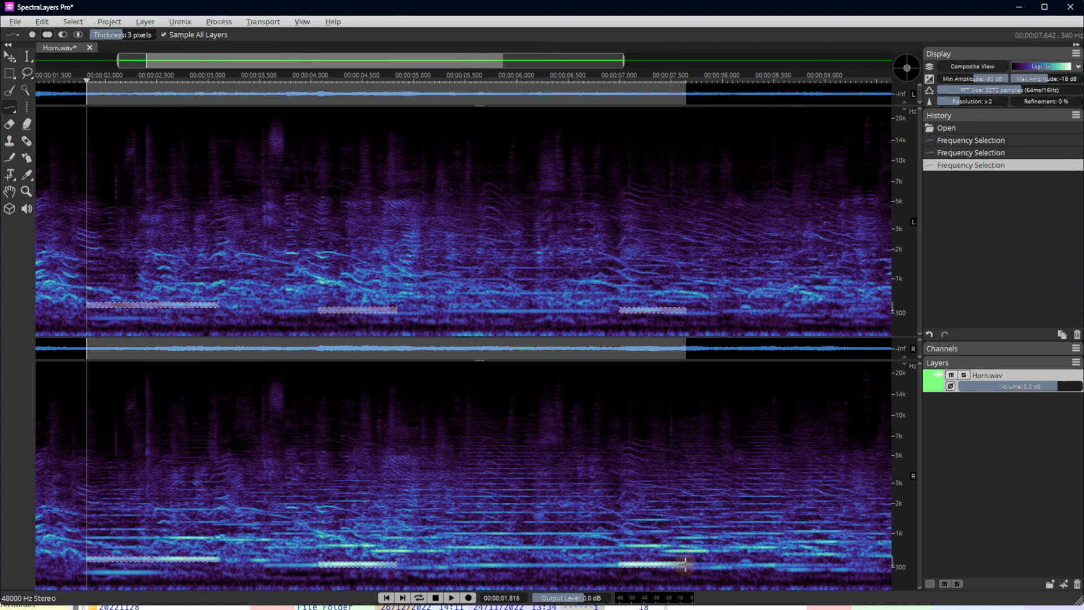
left_click_drag(87, 537, 232, 539)
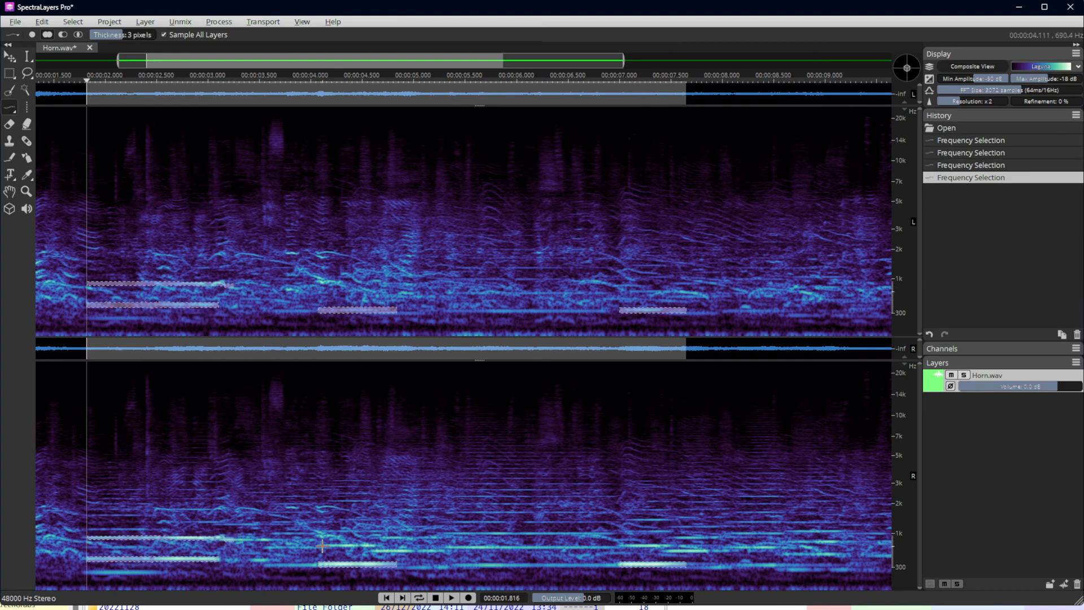
left_click_drag(320, 546, 374, 545)
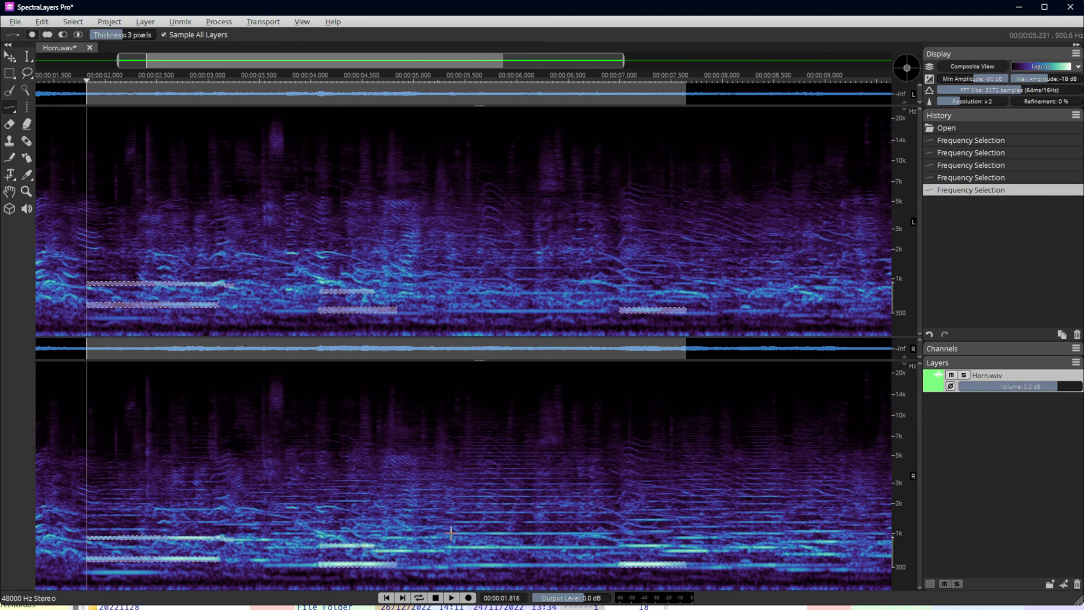
Analyze the selected horn harmonics with Multichannel Content unmixing, deselect them, and unmix the whole Horn.wav.
left_click(180, 21)
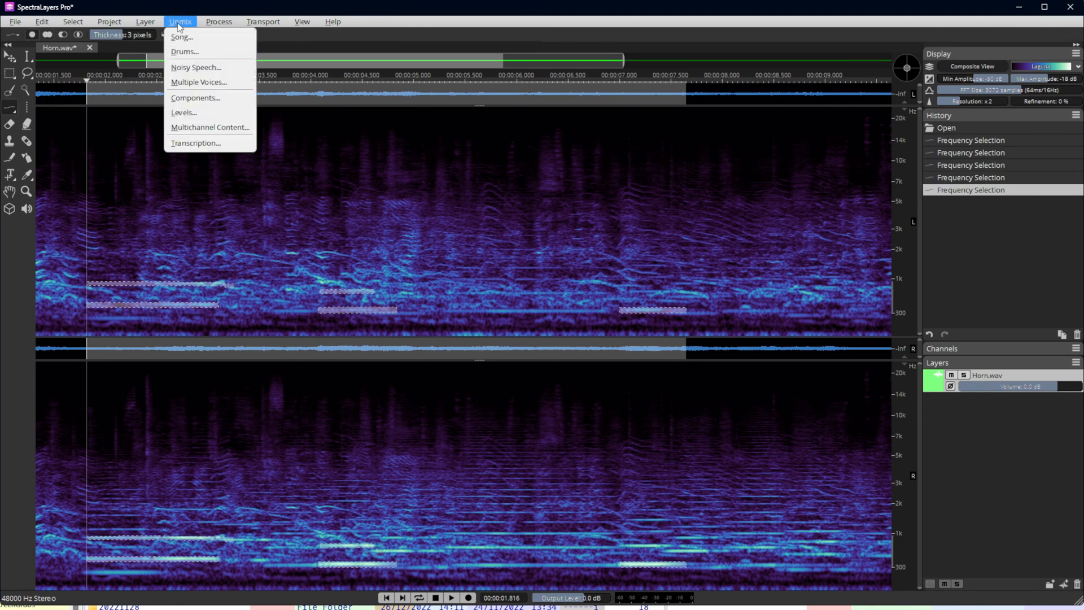
left_click(213, 128)
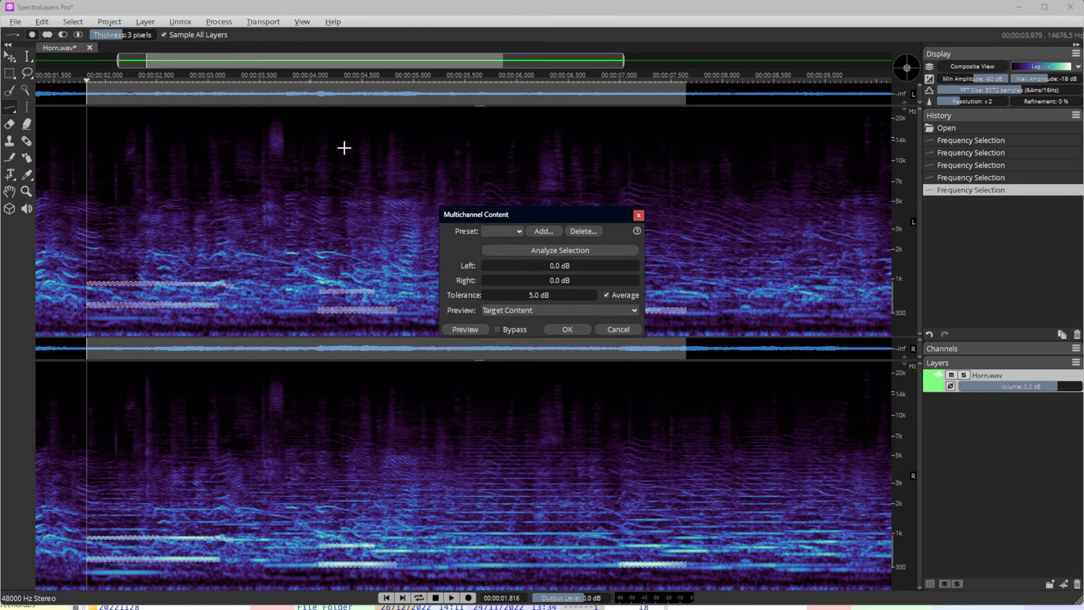
left_click(551, 252)
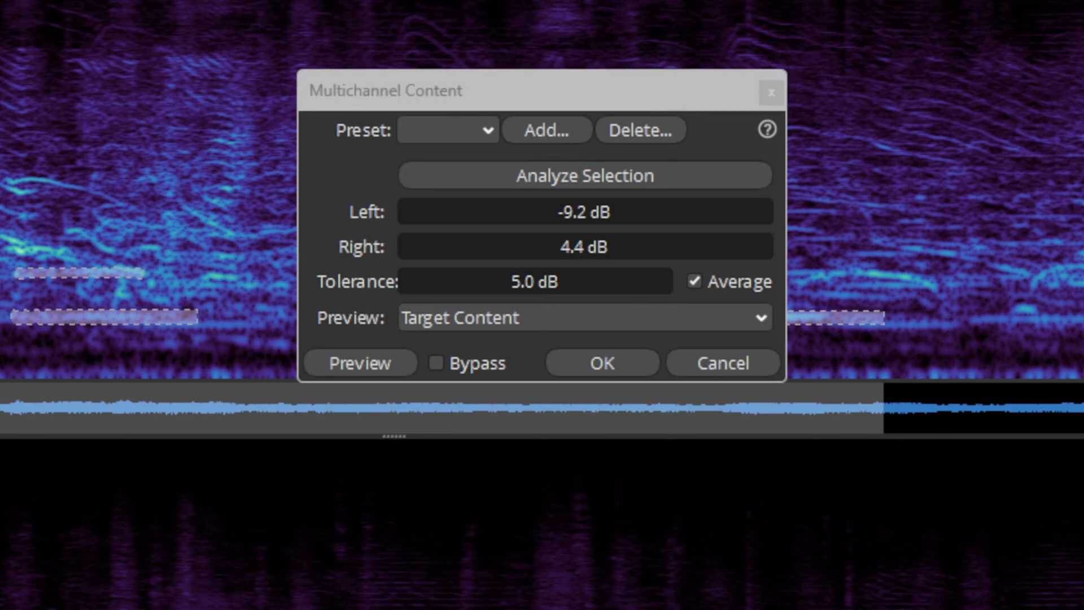
key("ctrl+d")
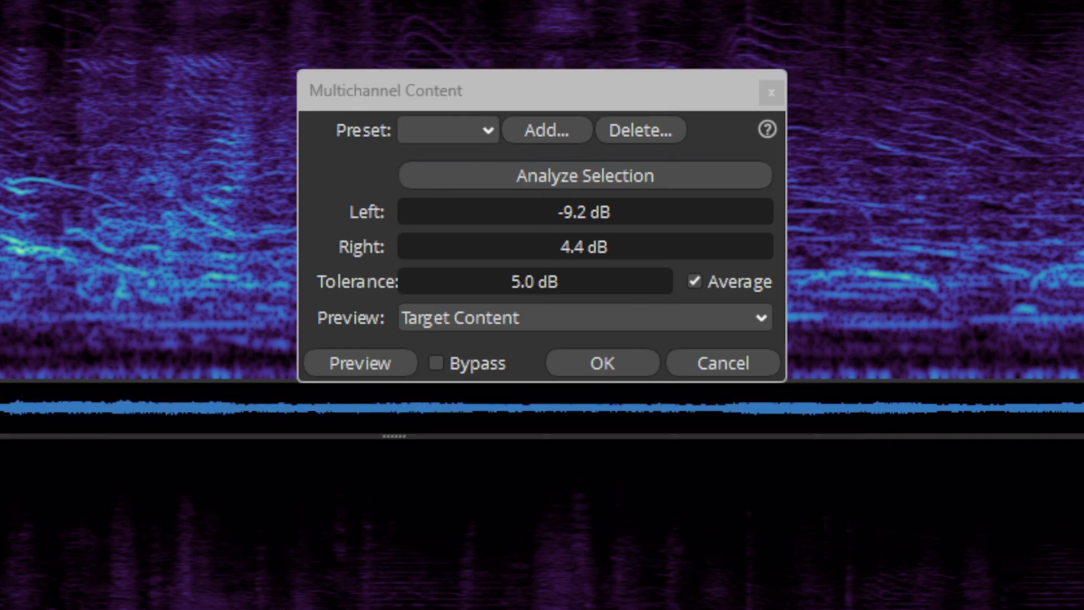
left_click(605, 370)
left_click(614, 372)
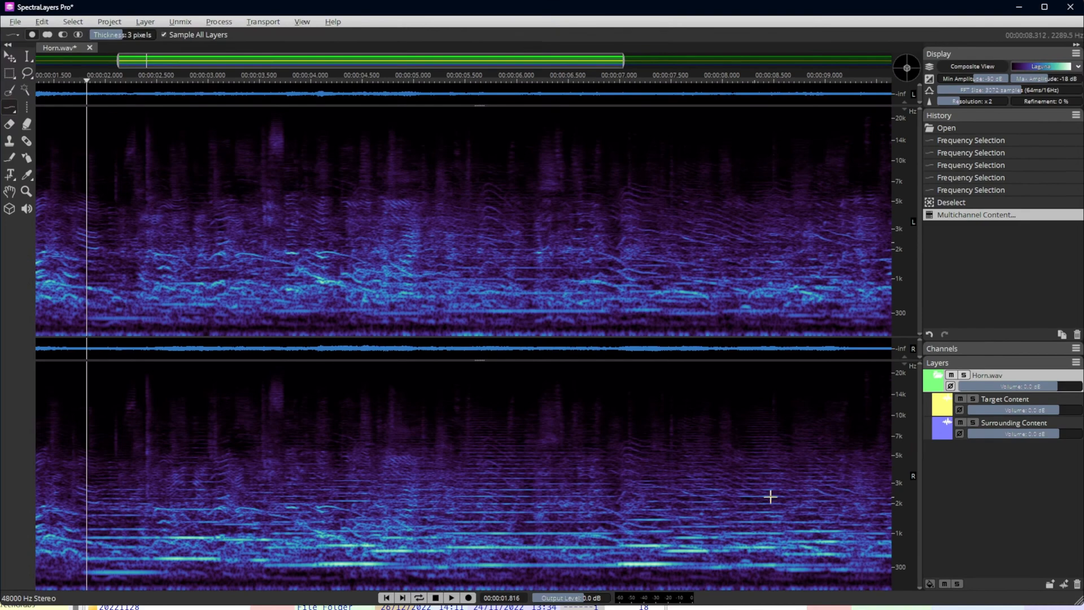
Play the unmixed horn recording, soloing the Target Content layer to audition it, and remove the solo.
key("space")
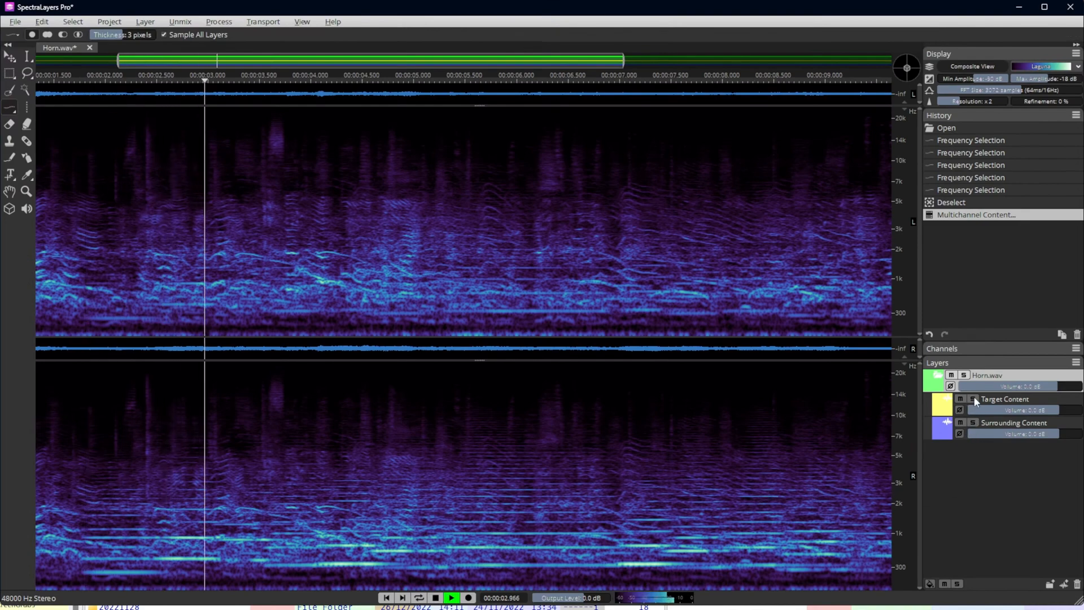
left_click(973, 399)
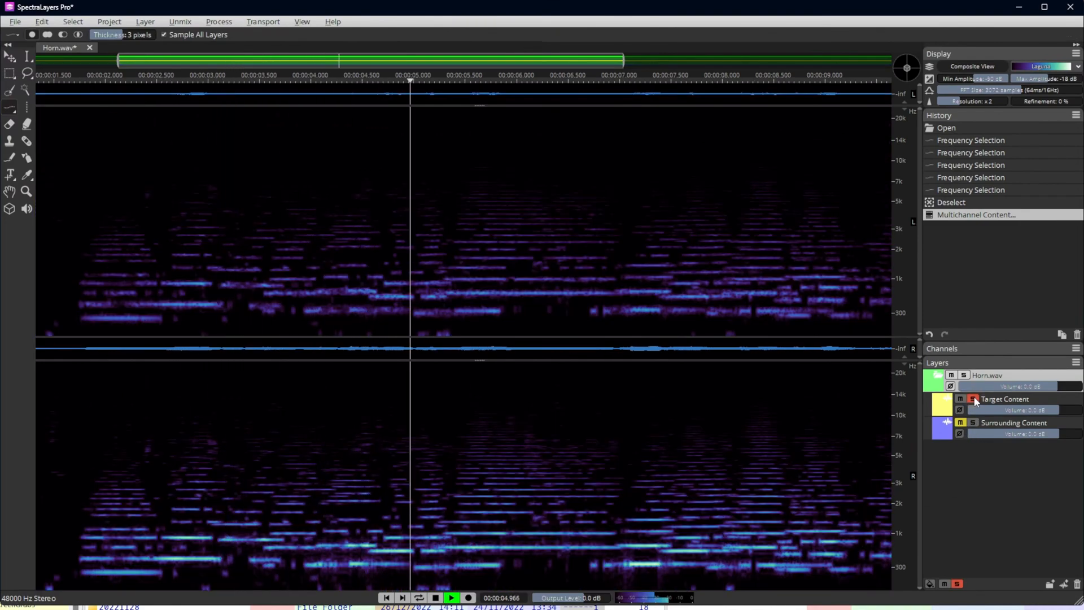
key("space")
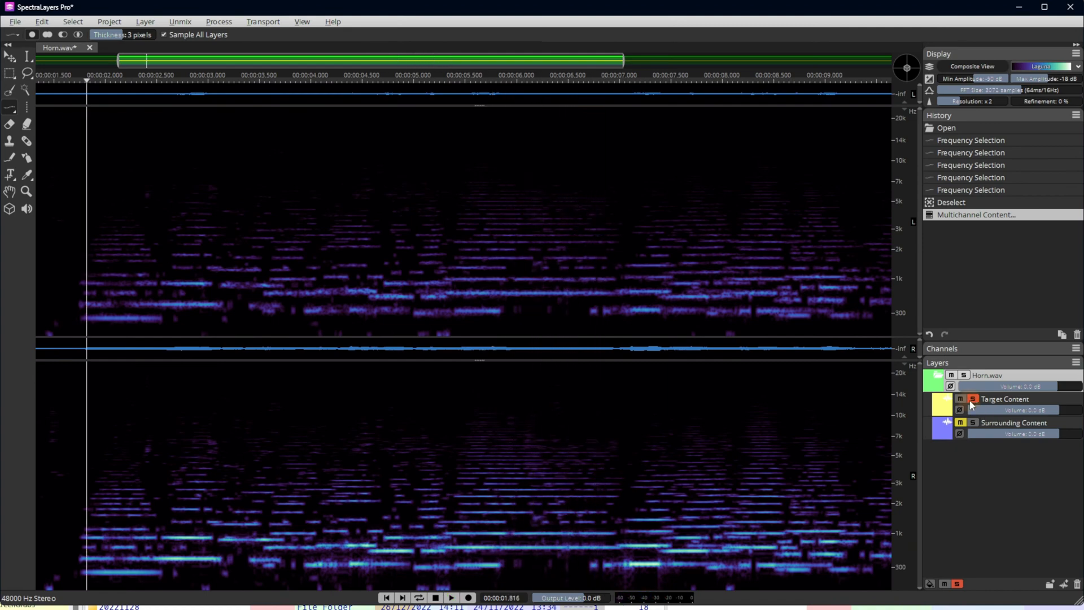
left_click(972, 398)
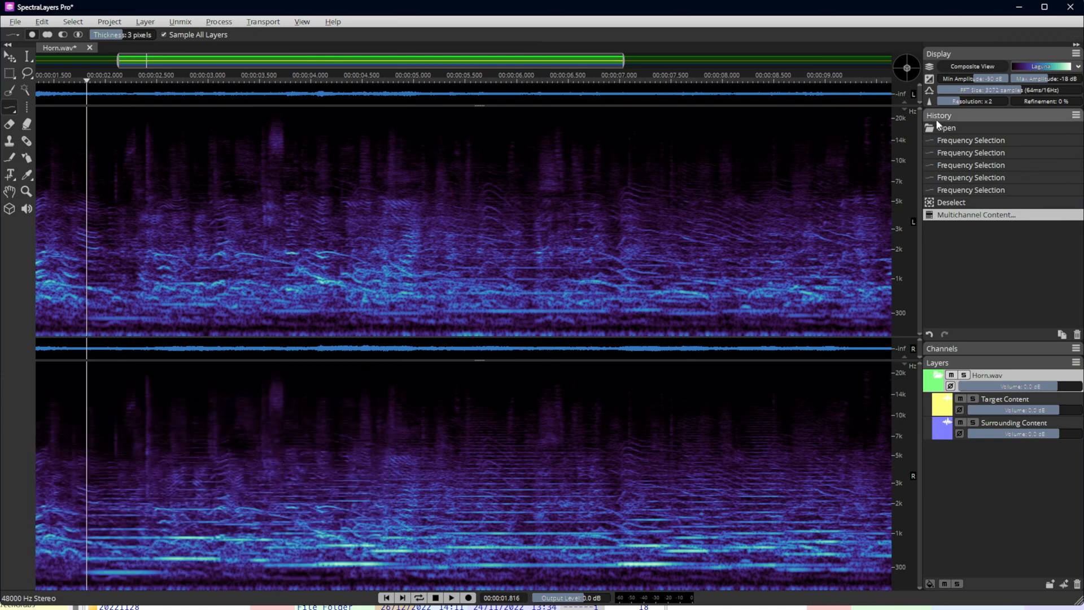
Close the Horn project without saving it.
left_click(1011, 115)
left_click(962, 116)
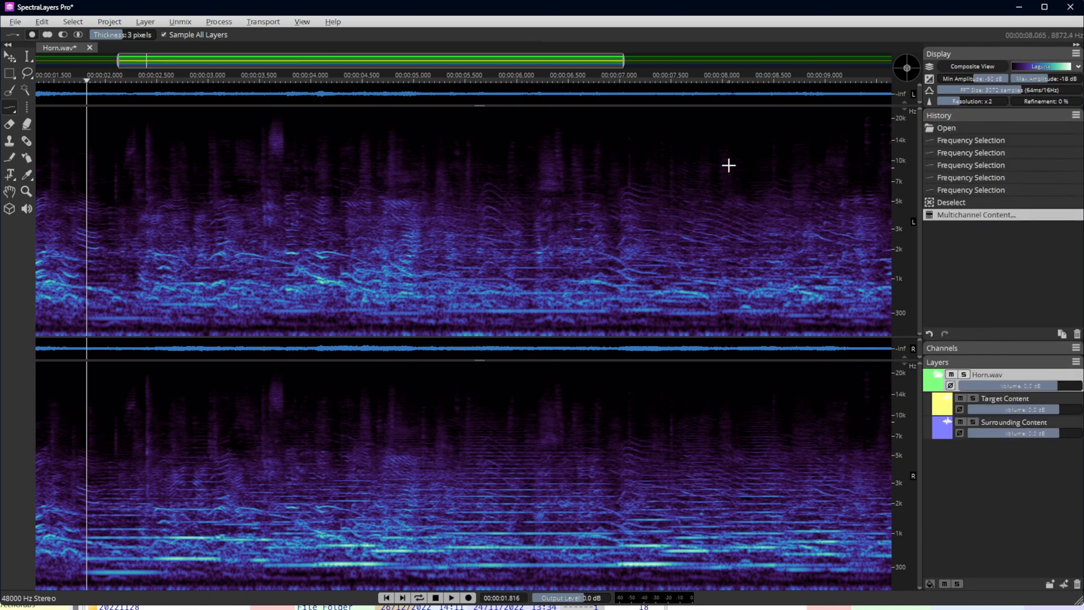
left_click(89, 47)
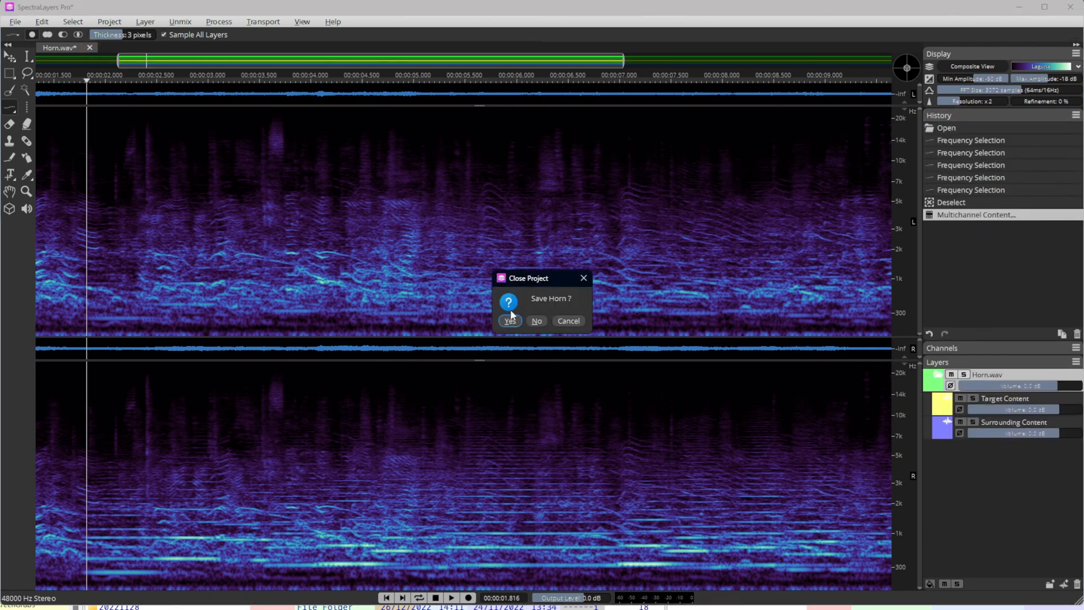
left_click(535, 323)
Open the recent file Flute.wav and play its opening seconds.
left_click(15, 21)
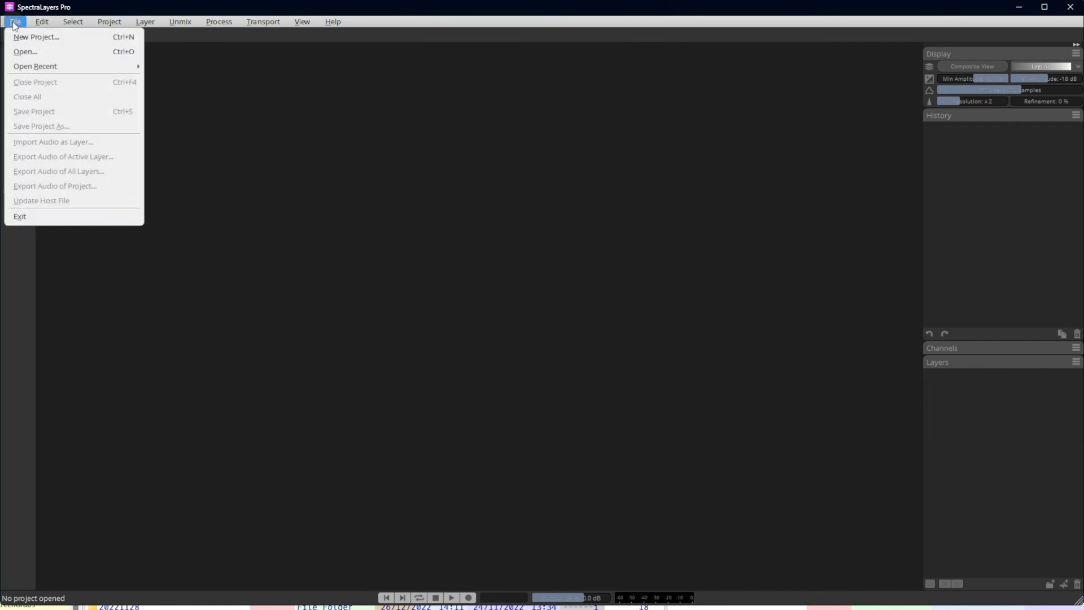
mouse_move(49, 71)
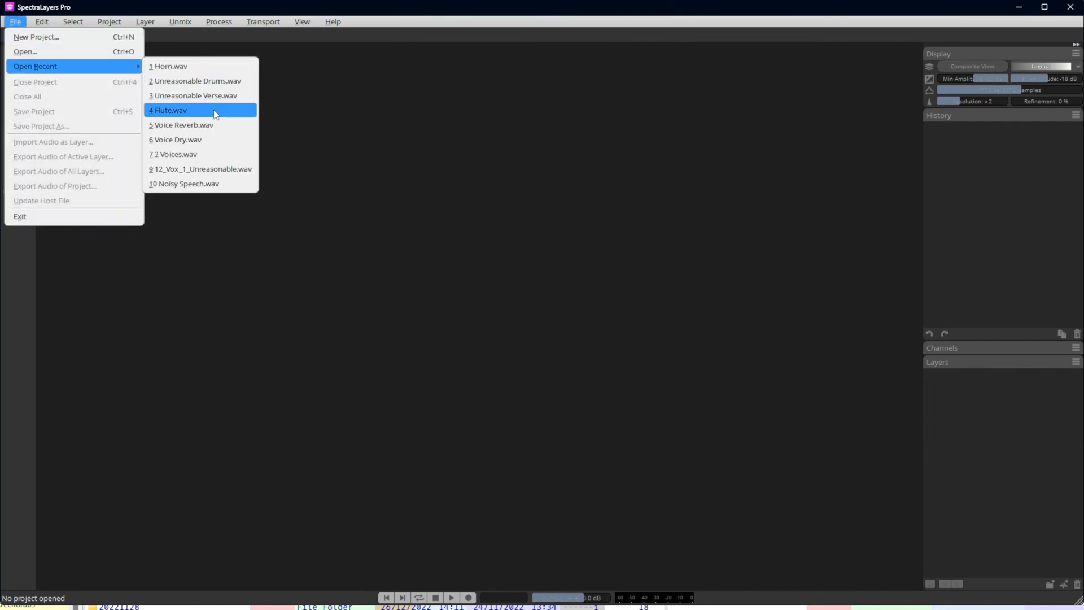
left_click(202, 111)
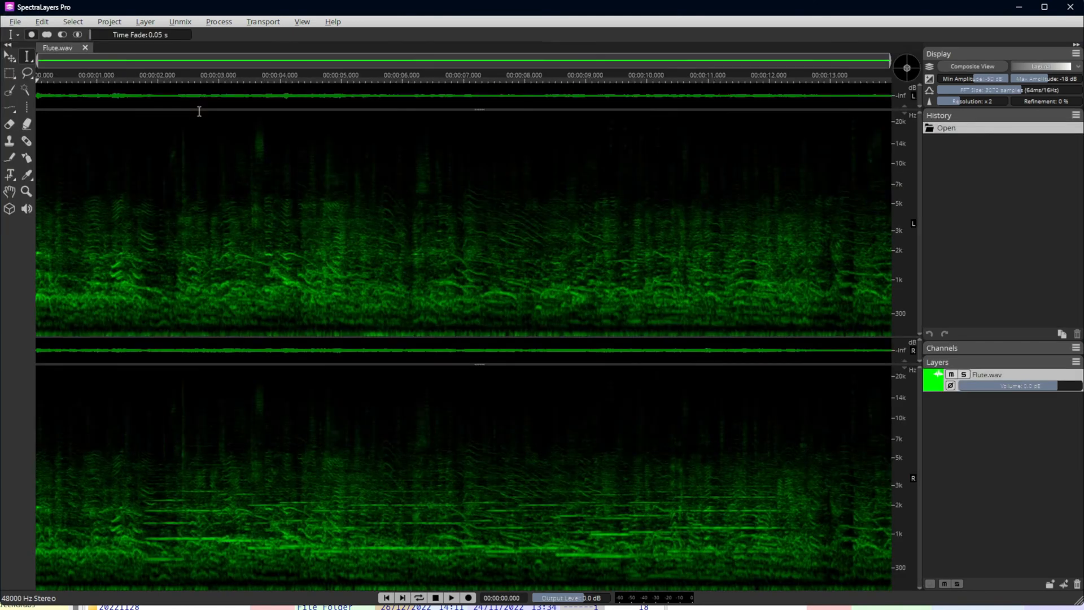
key("space")
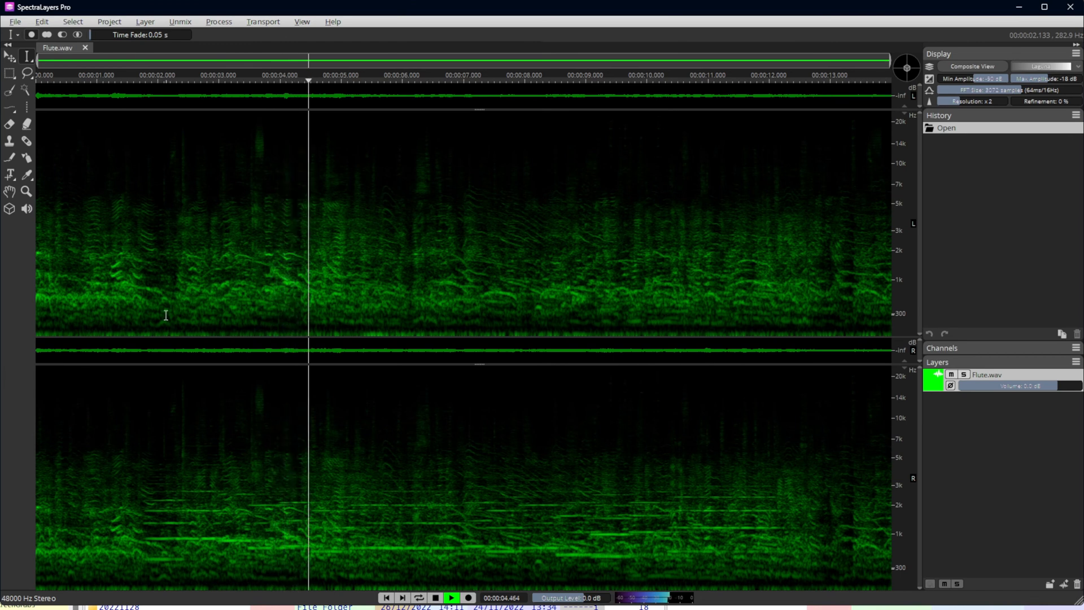
key("space")
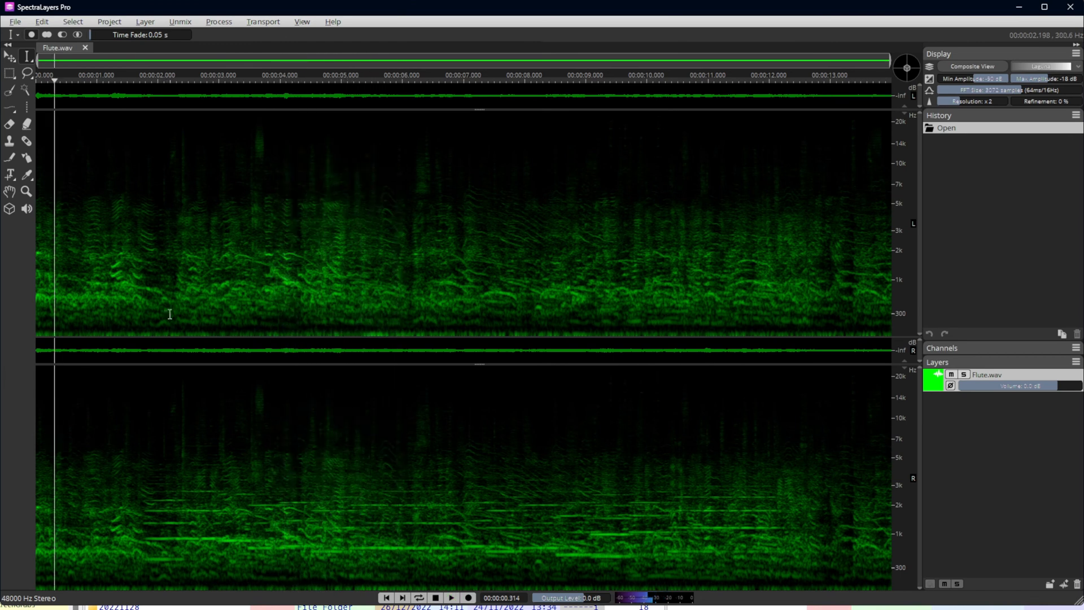
Mark six flute harmonics with 3-pixel frequency selections: four from about 2 s and two between about 5 and 7 s.
left_click(10, 107)
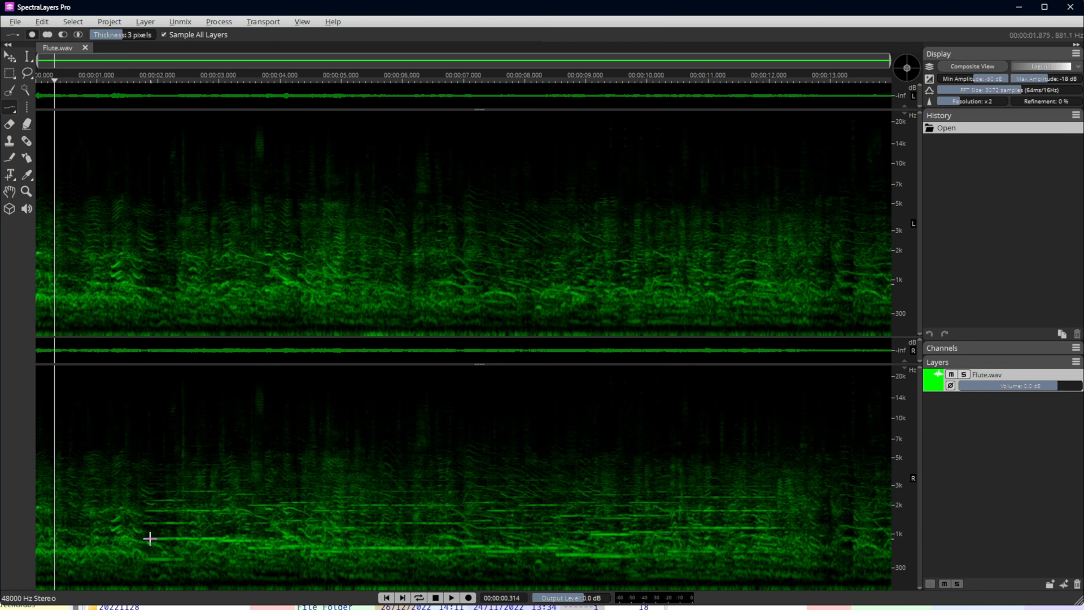
left_click_drag(150, 539, 252, 540)
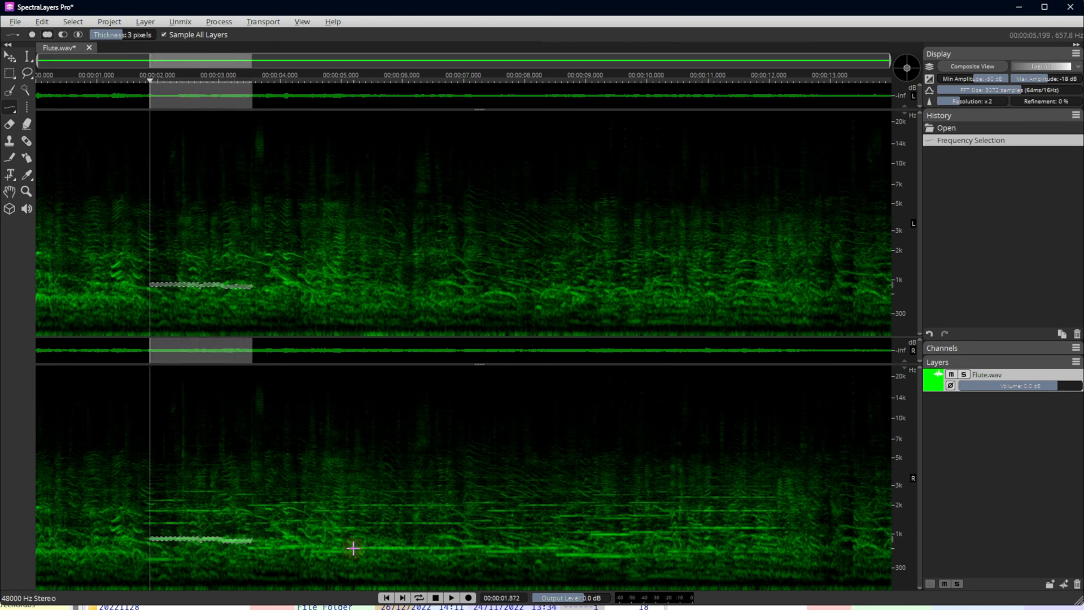
mouse_move(353, 548)
left_mouse_down()
mouse_move(456, 548)
mouse_move(459, 523)
left_mouse_up()
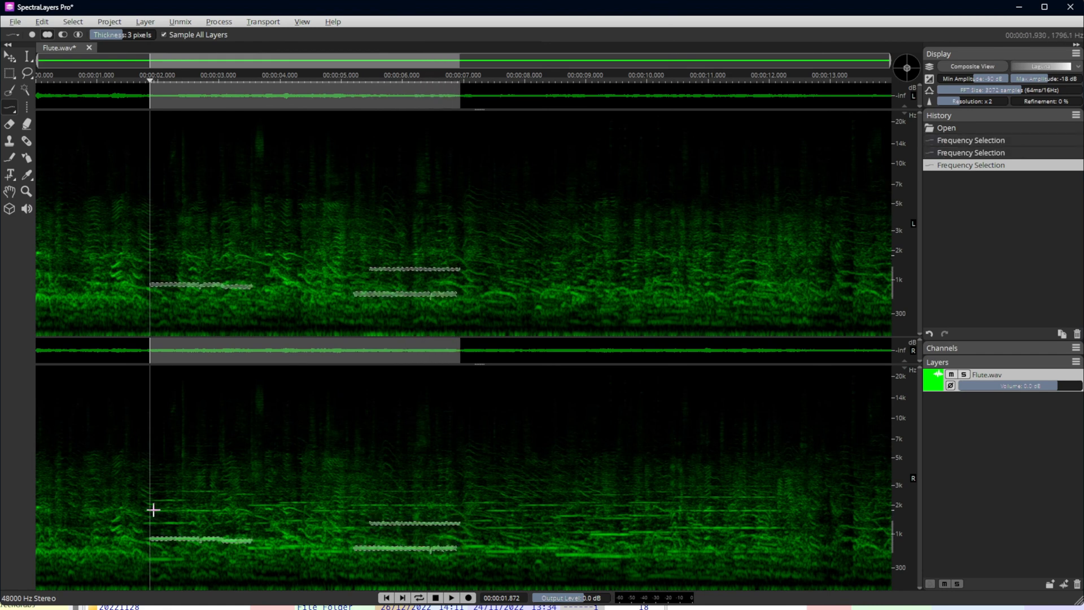
mouse_move(223, 513)
left_mouse_down()
mouse_move(162, 524)
mouse_move(197, 523)
mouse_move(186, 557)
left_mouse_up()
key("ctrl+z")
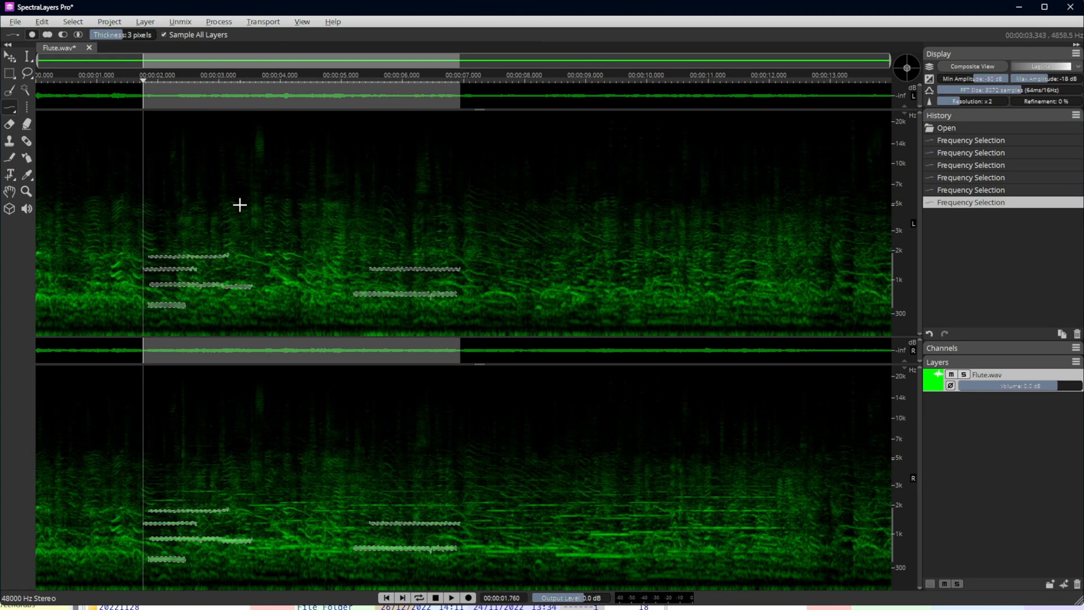
Analyze the selected flute harmonics with Multichannel Content unmixing, deselect them, and unmix the whole Flute.wav.
left_click(179, 22)
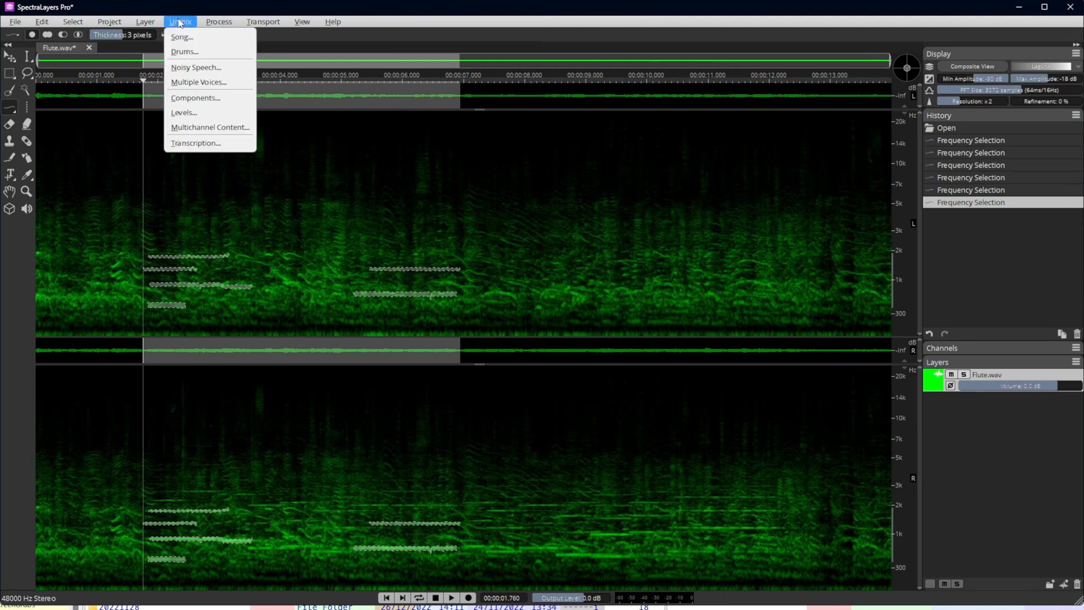
left_click(209, 127)
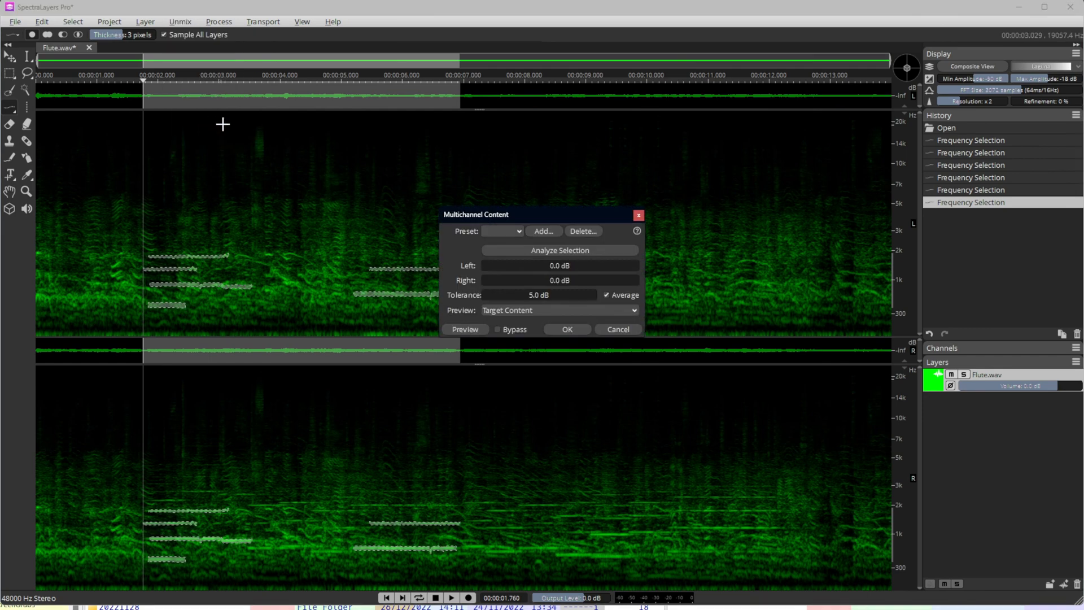
left_click(552, 251)
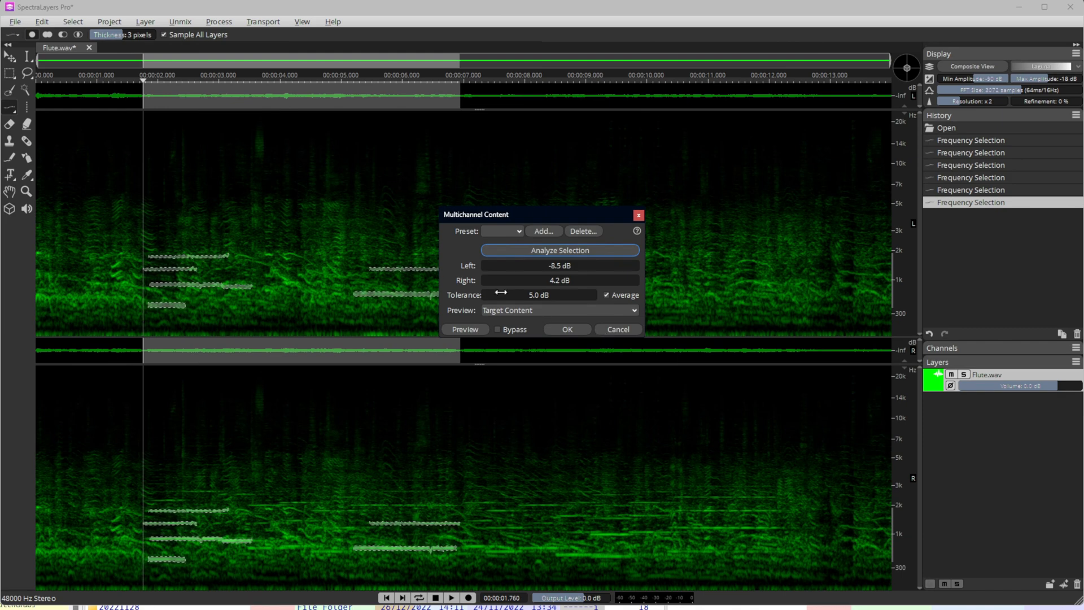
left_click(73, 22)
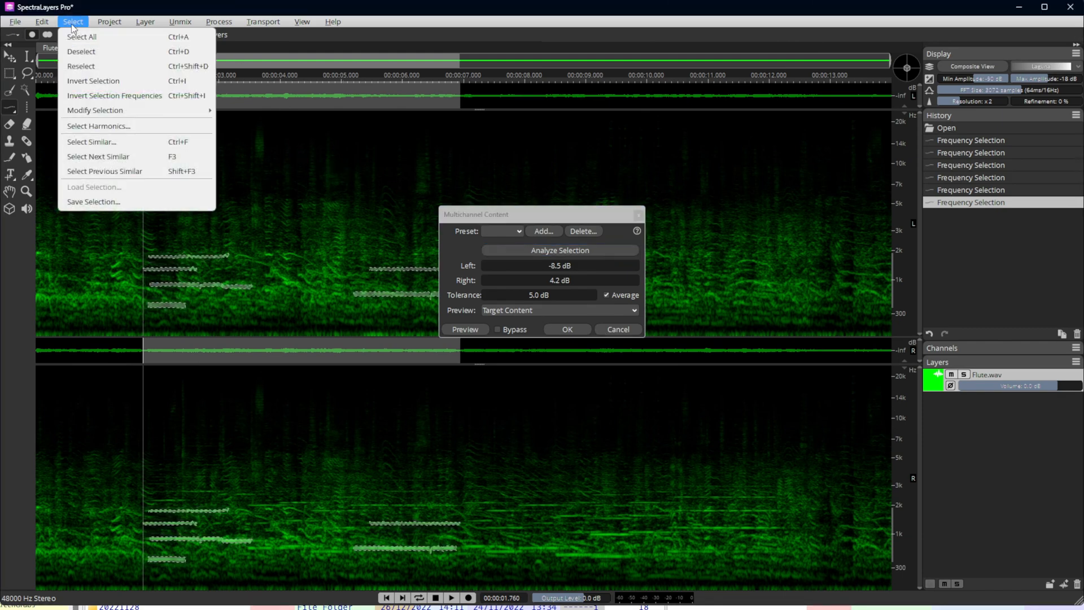
left_click(79, 51)
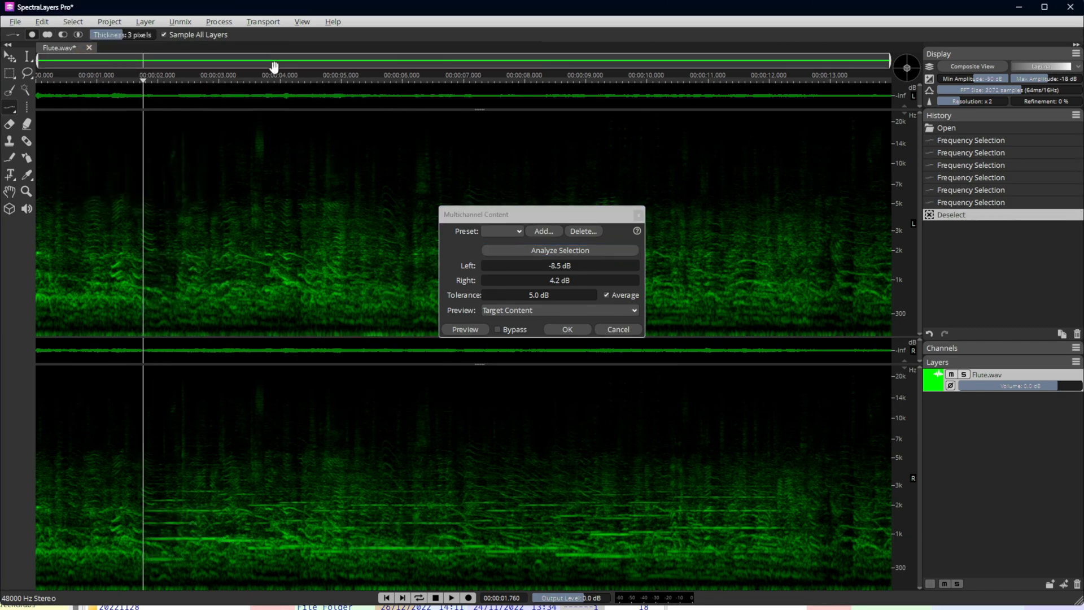
left_click(566, 331)
Play the unmixed flute with both content layers soloed and lower the Surrounding Content volume to -20 dB.
key("space")
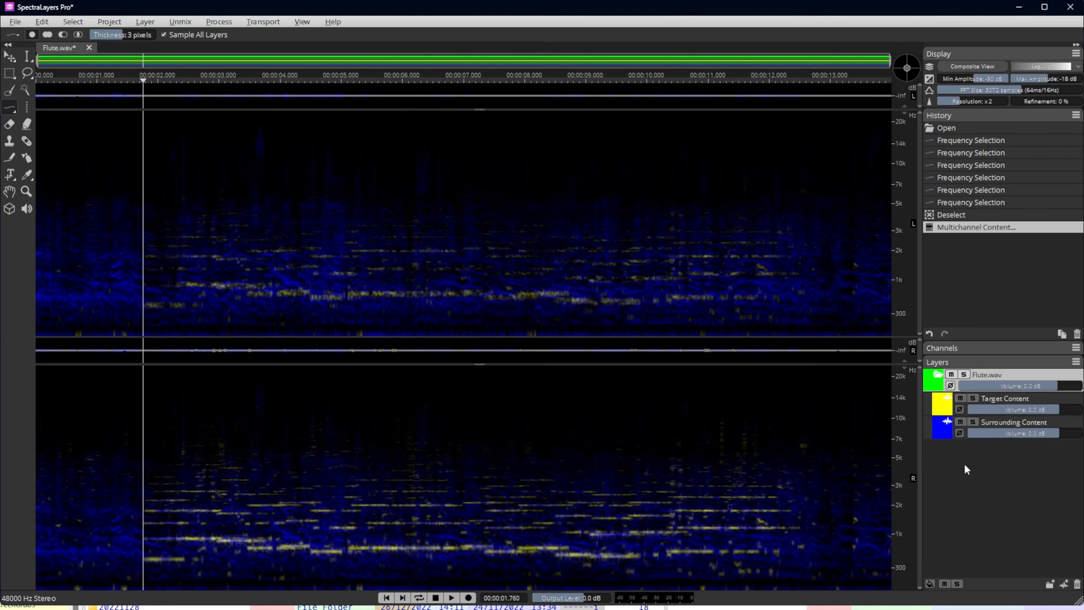
left_click(974, 399)
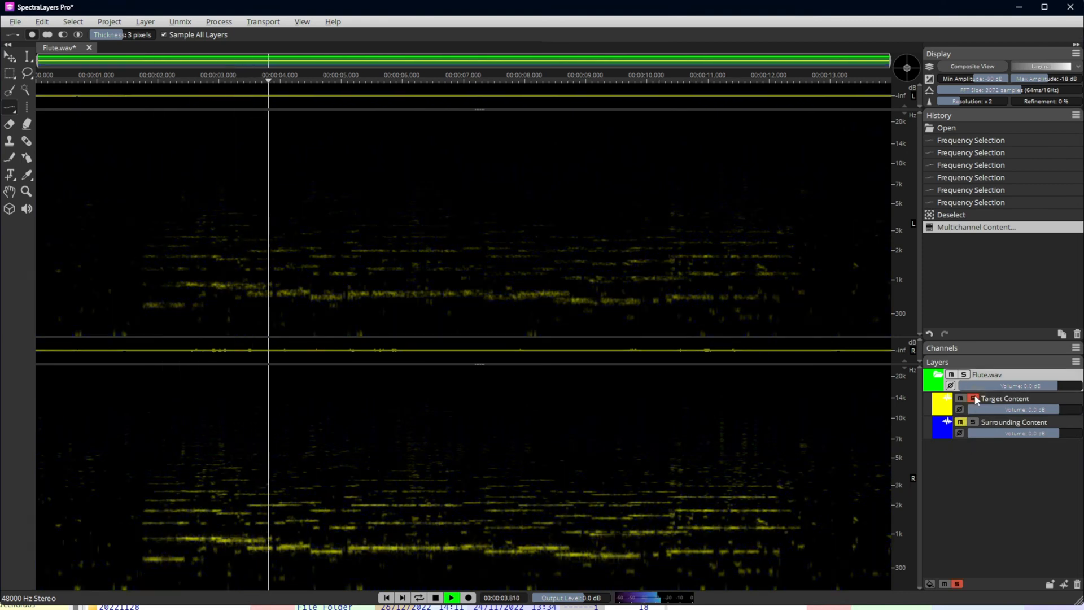
left_click(974, 422)
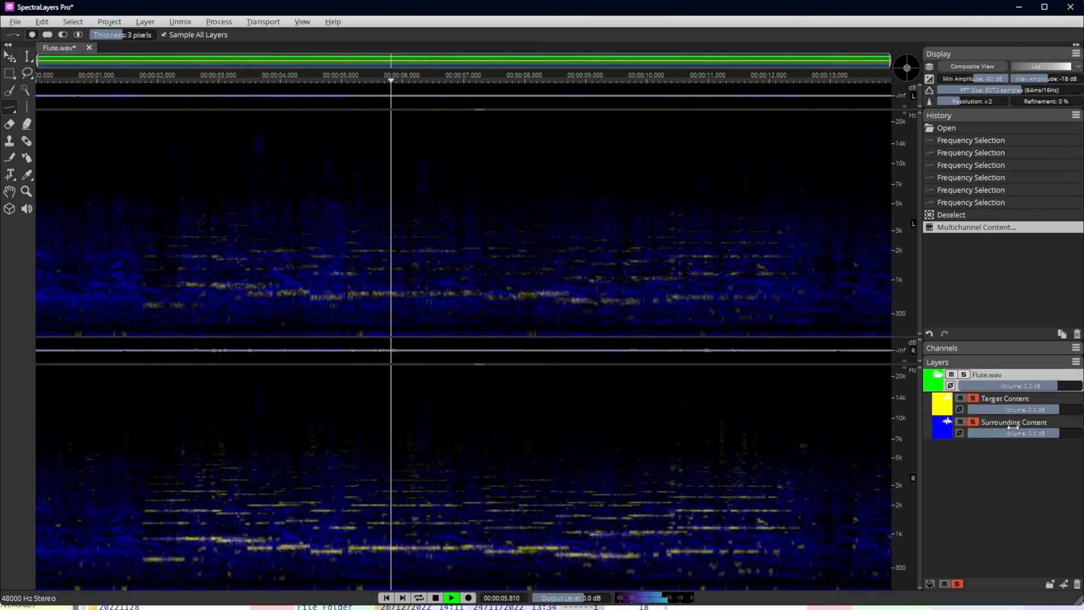
mouse_move(1014, 434)
left_mouse_down()
mouse_move(992, 436)
mouse_move(1012, 436)
left_mouse_up()
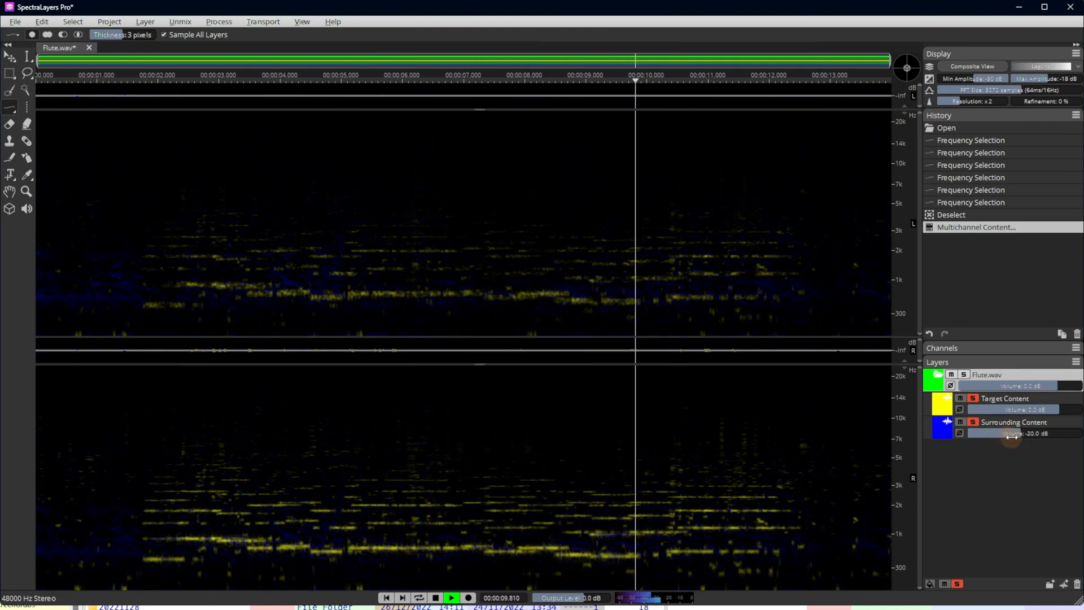
key("space")
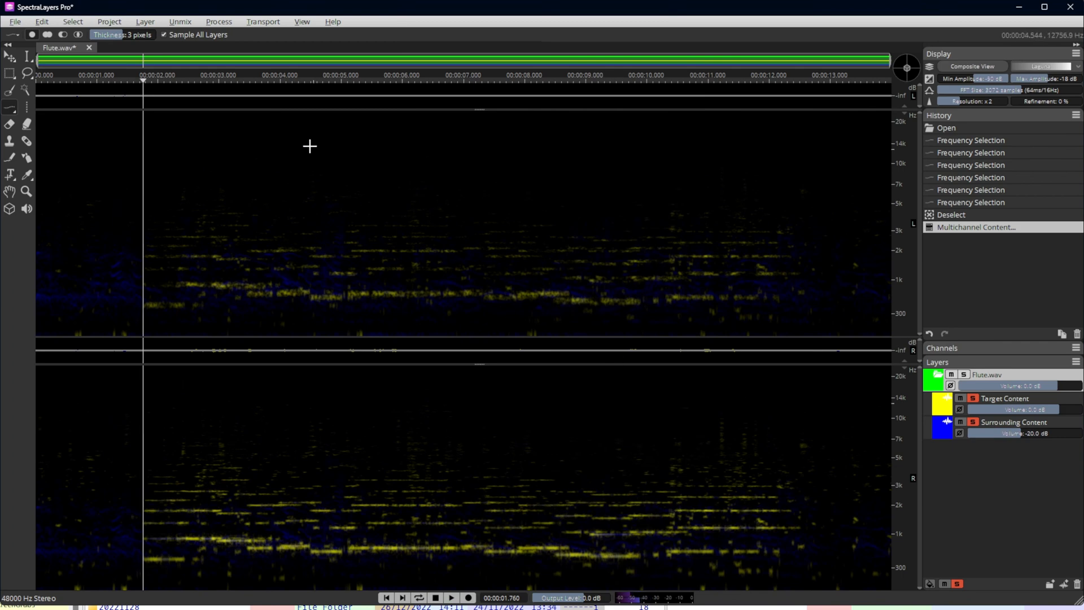
Undo the flute unmix and select the harmonic just below 1 kHz from about 1.85 to 3.2 s.
key("ctrl+z")
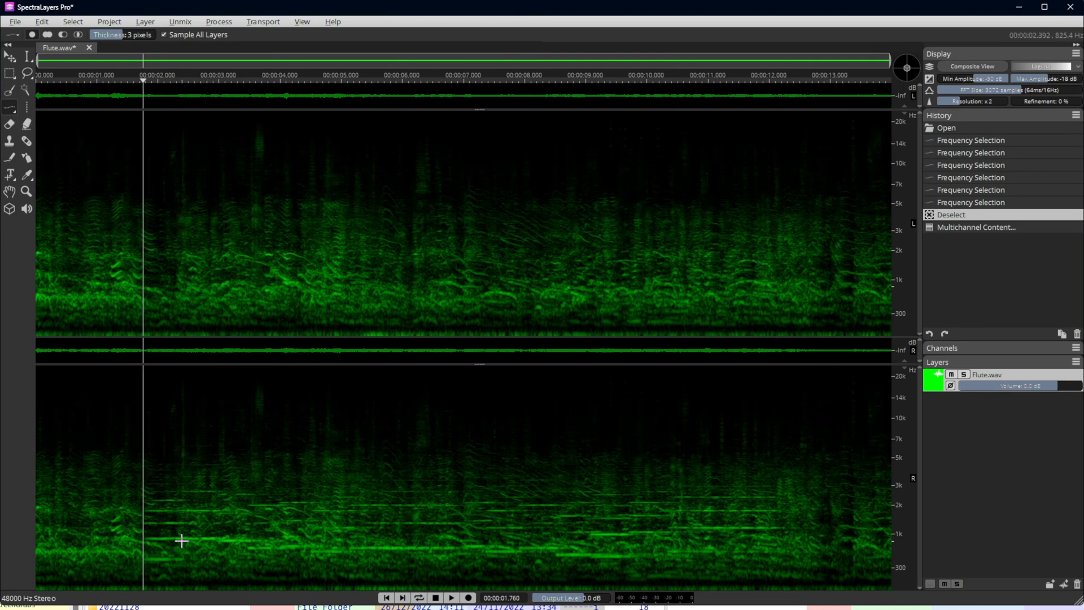
left_click_drag(148, 537, 234, 539)
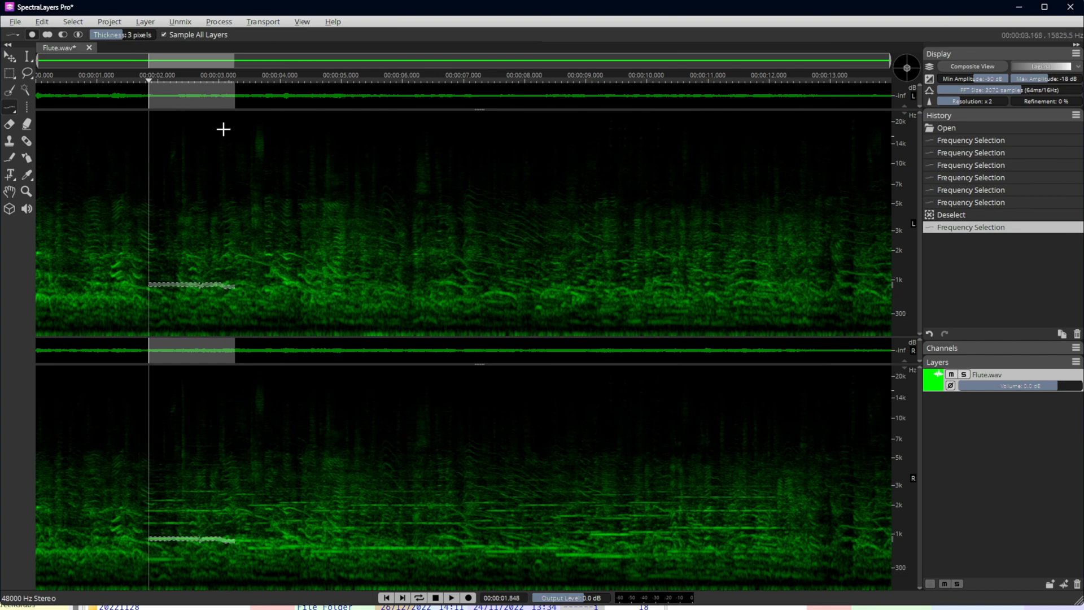
Analyze the selected flute harmonic and apply Multichannel Content unmixing with the selection kept active.
left_click(180, 21)
left_click(212, 135)
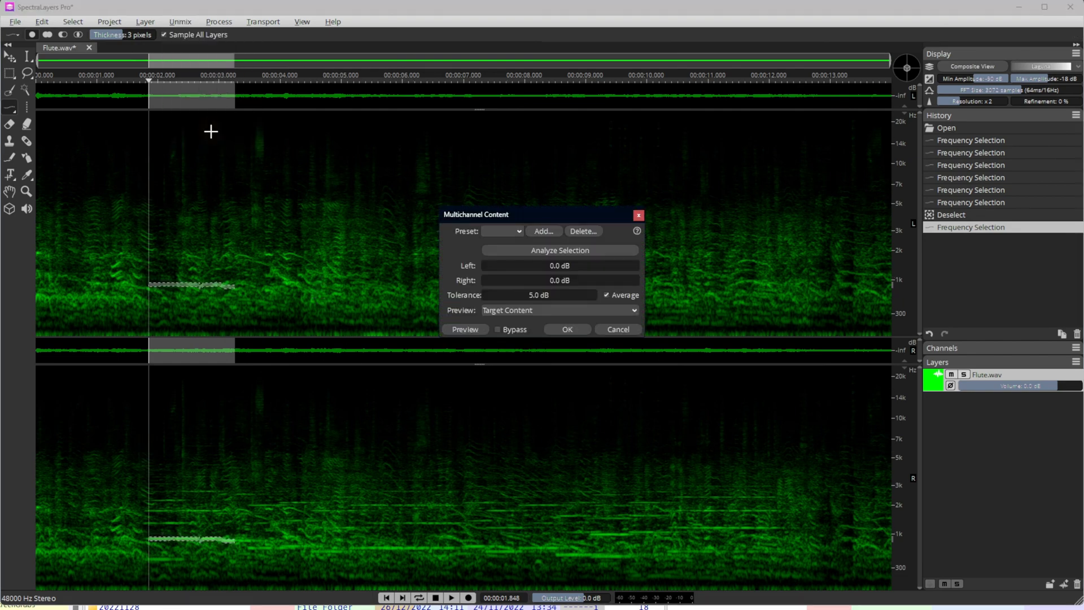
left_click(562, 252)
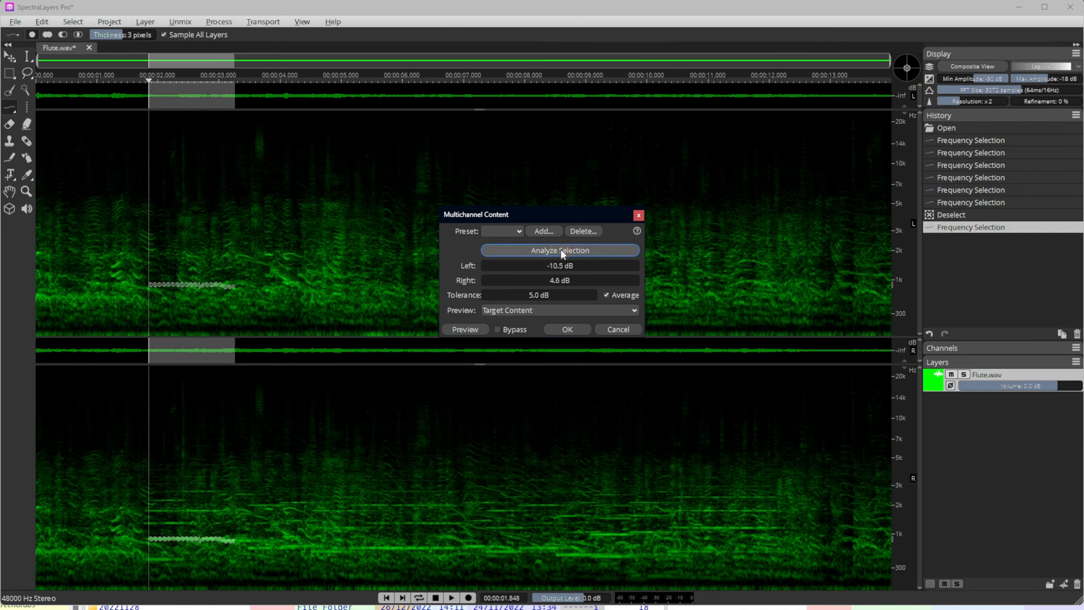
left_click(566, 329)
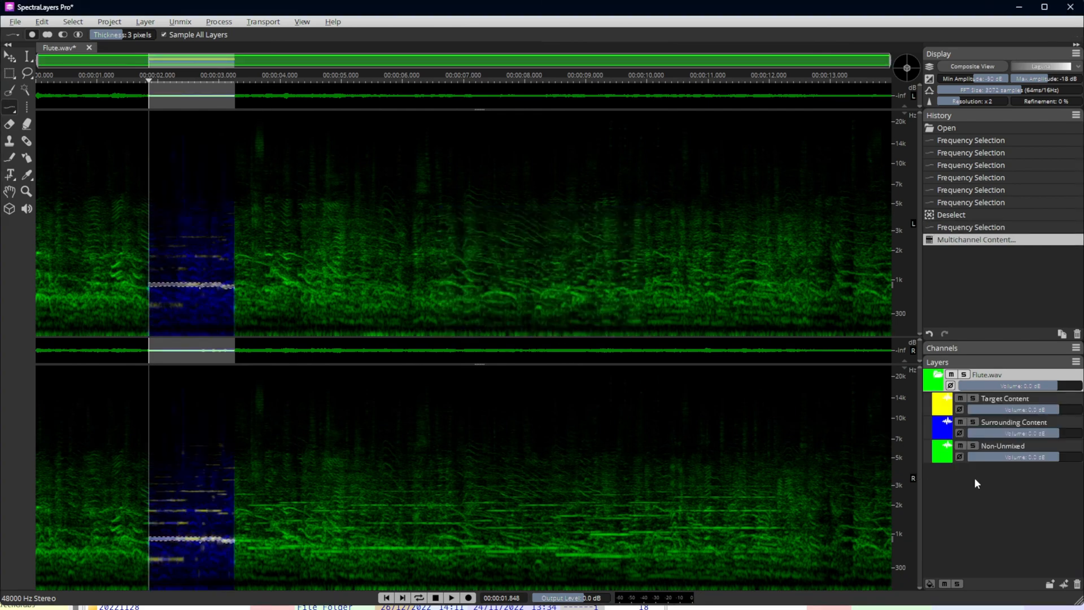
Toggle solo on the Non-Unmixed layer and undo the last Multichannel Content unmix.
left_click(972, 447)
left_click(972, 447)
key("ctrl+z")
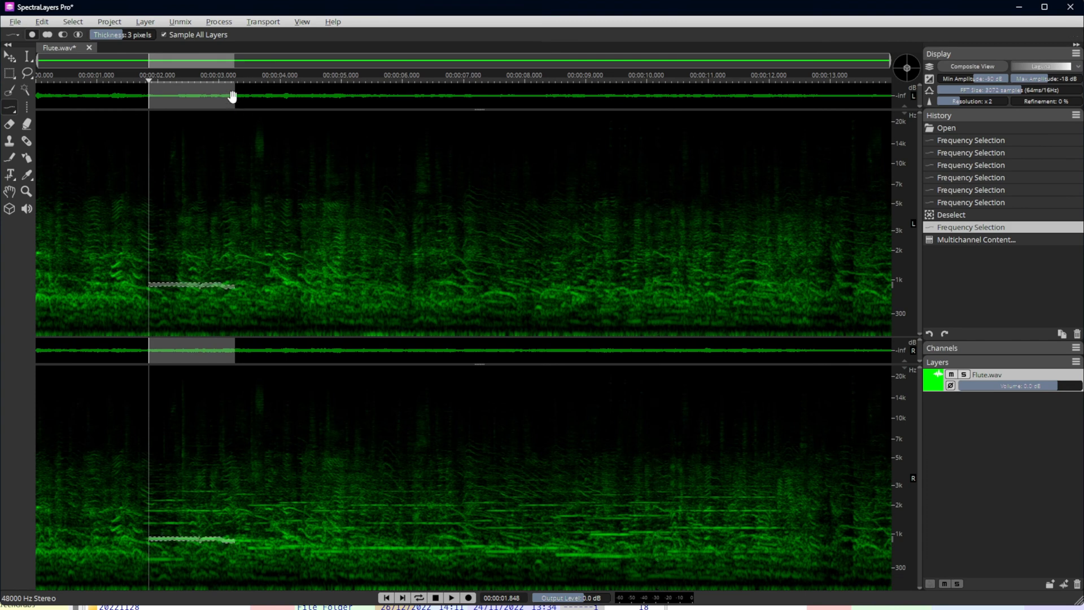
Analyze the selected flute harmonic with Multichannel Content, deselect it, and unmix the whole Flute.wav.
left_click(214, 23)
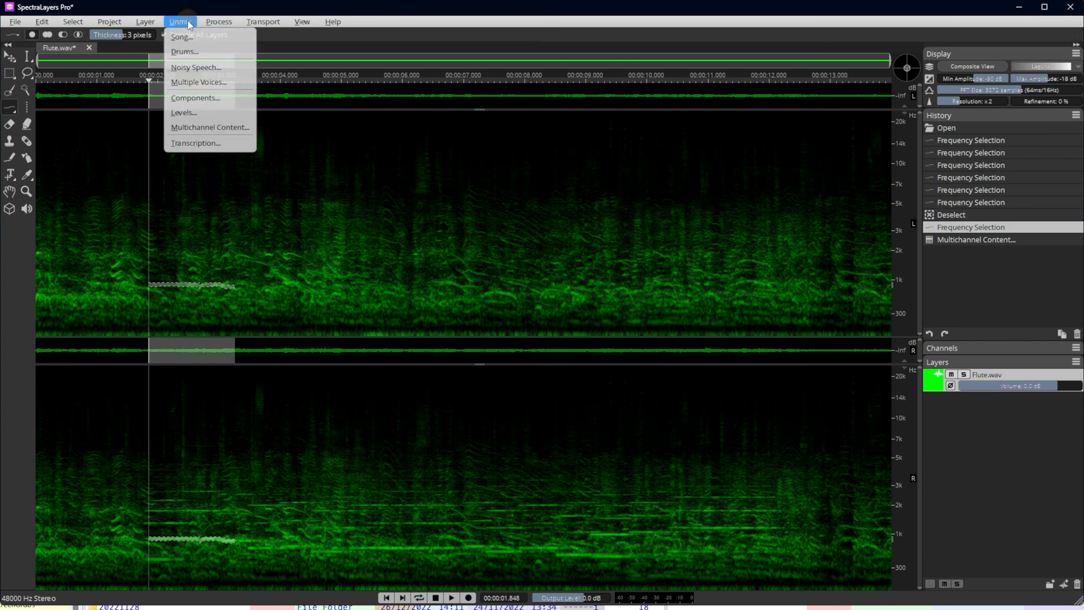
left_click(213, 128)
left_click(557, 252)
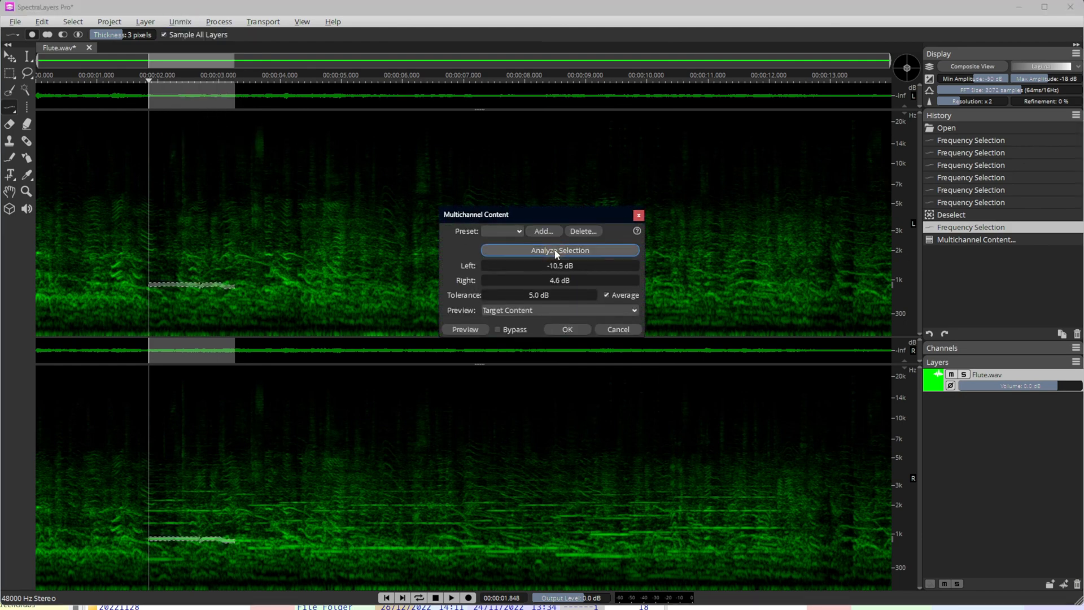
left_click(74, 23)
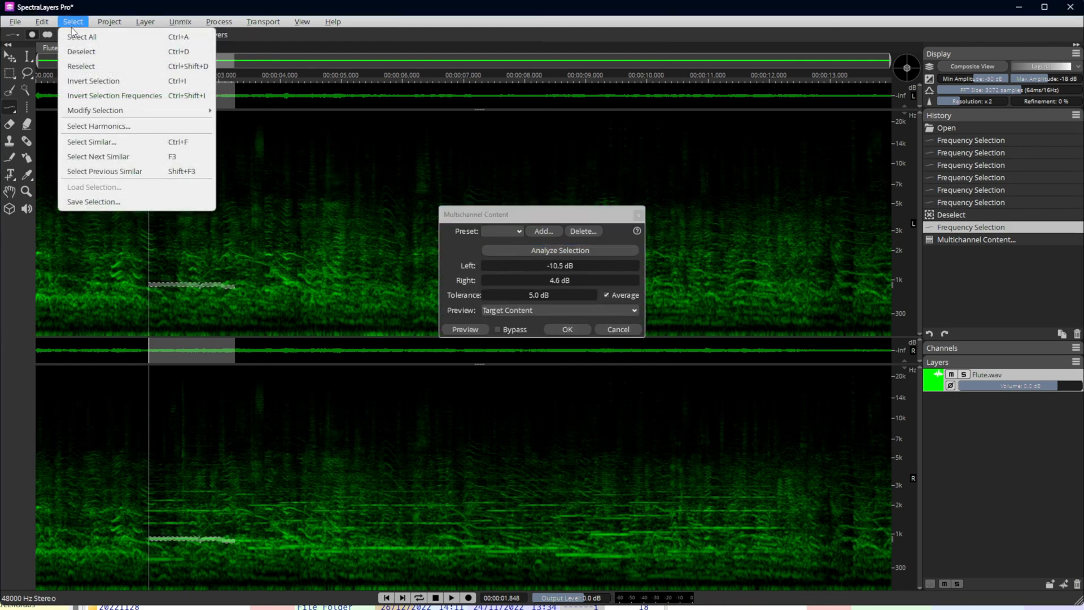
left_click(78, 53)
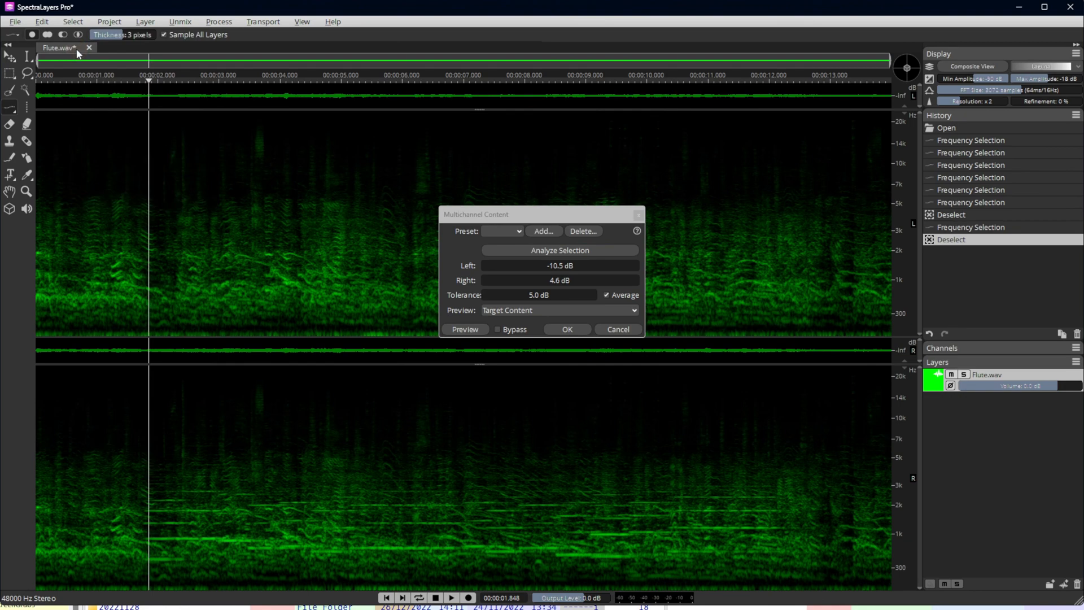
left_click(567, 330)
Play the unmixed flute, solo Target Content during playback, and solo Surrounding Content as well after stopping.
key("space")
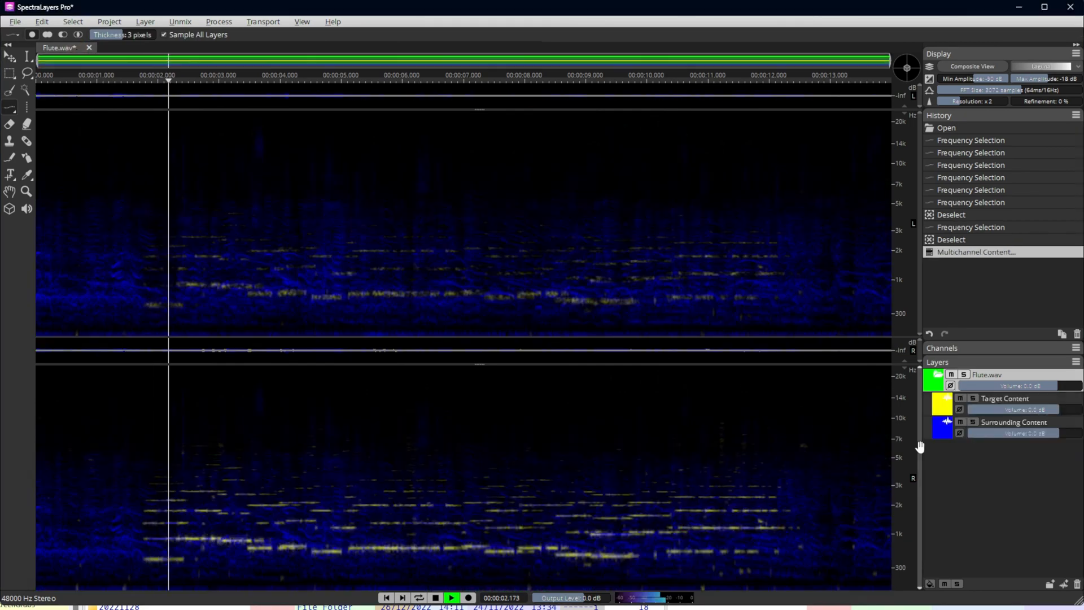
left_click(975, 398)
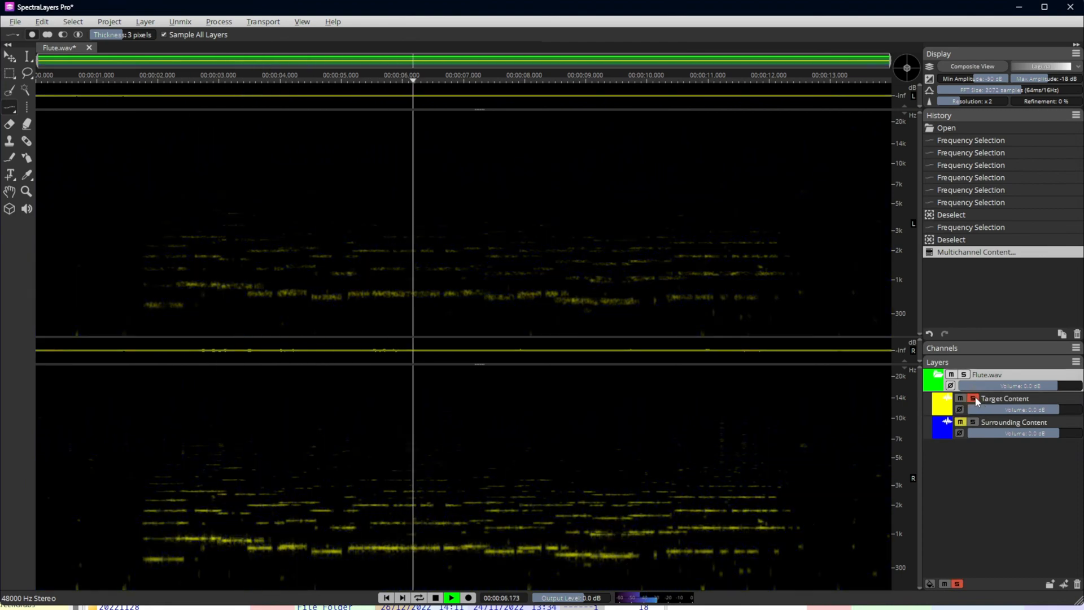
key("space")
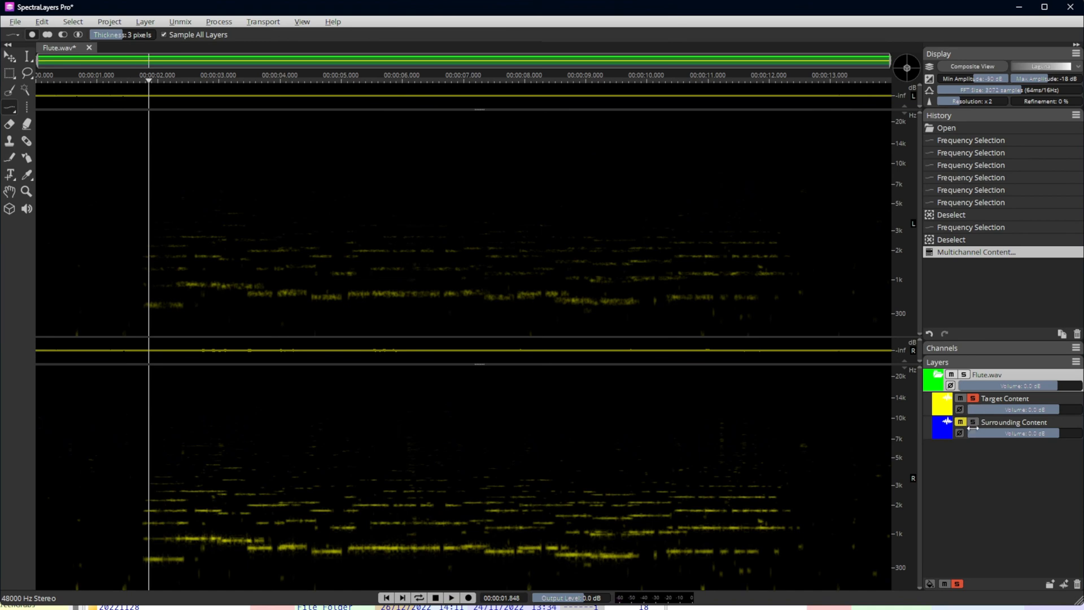
left_click(973, 422)
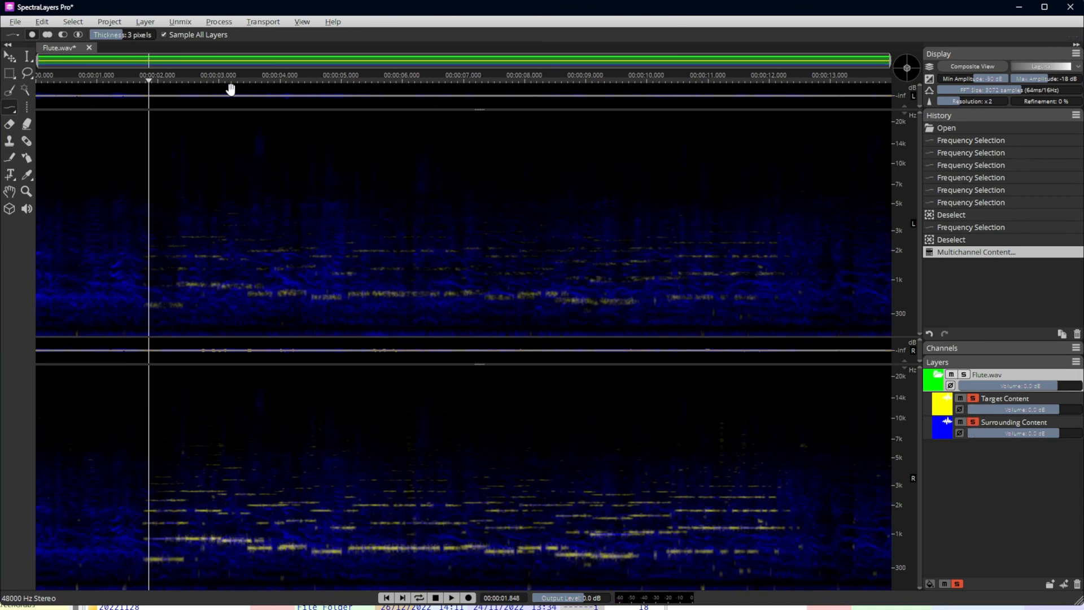
Examine the Multichannel Content unmix settings, especially Tolerance and Average, and dismiss them without applying.
left_click(172, 24)
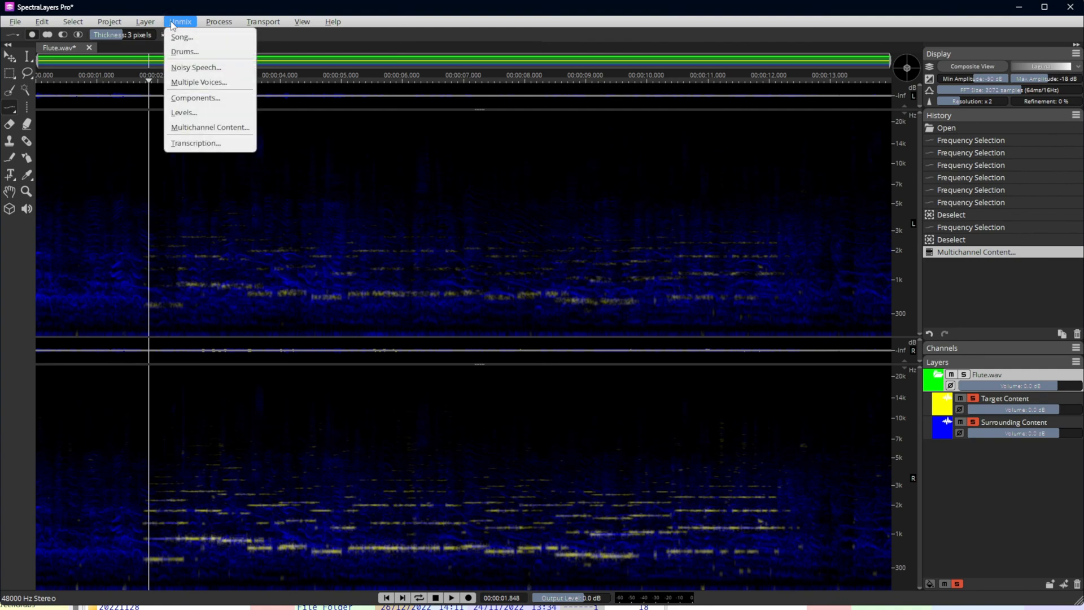
left_click(210, 127)
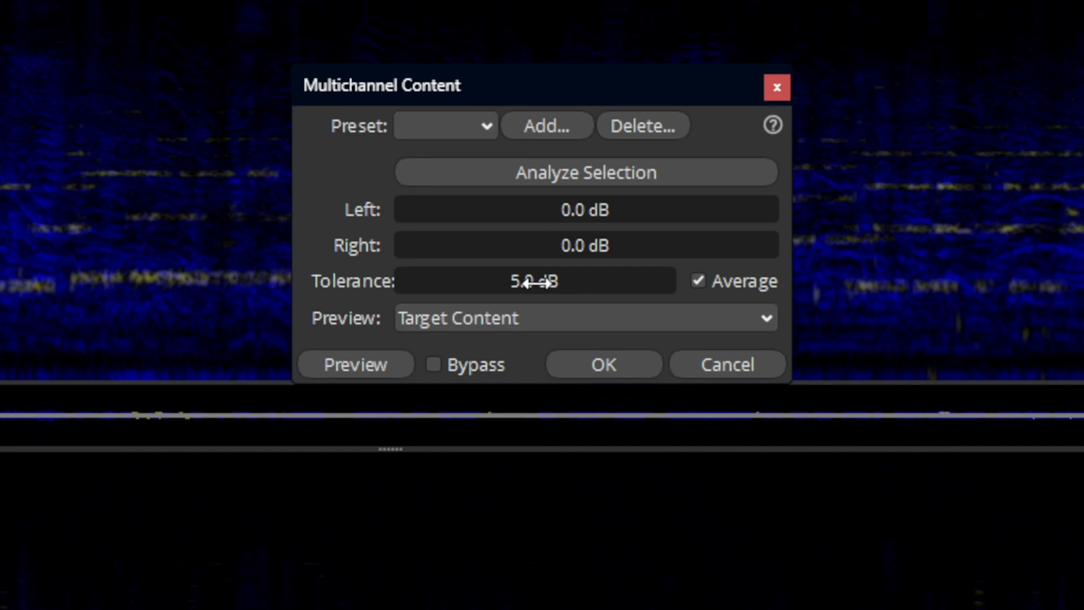
left_click(723, 367)
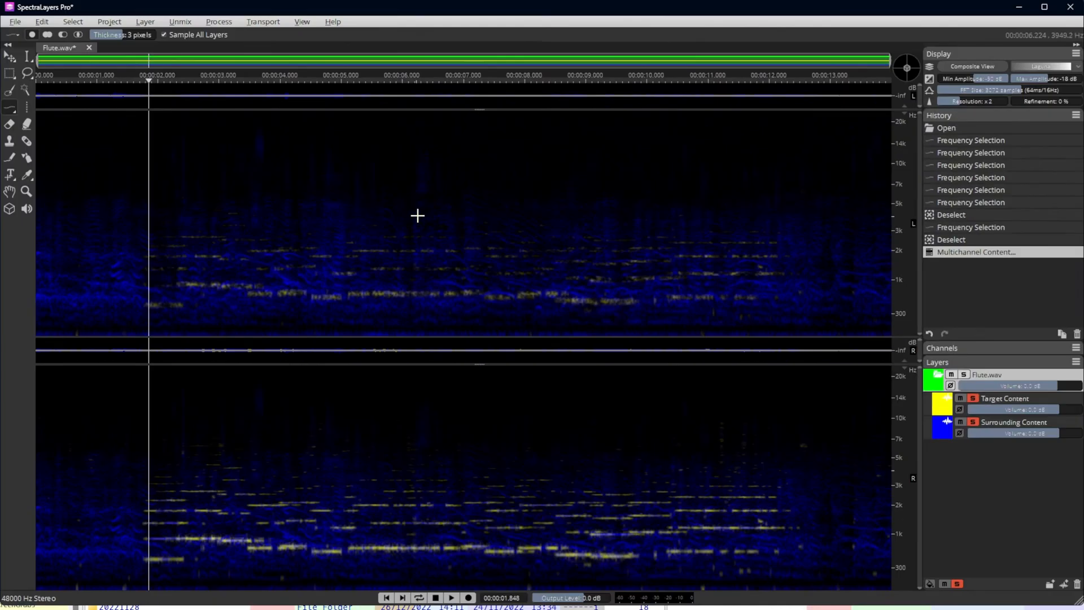
Close the Flute project without saving and open the recent file Noisy Speech.wav.
left_click(89, 49)
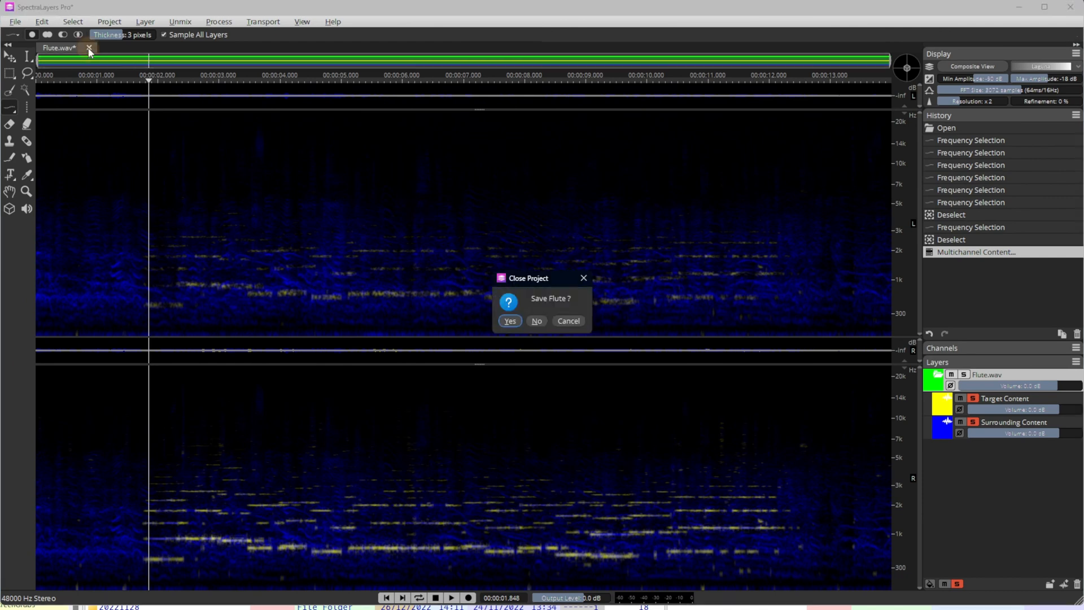
left_click(537, 321)
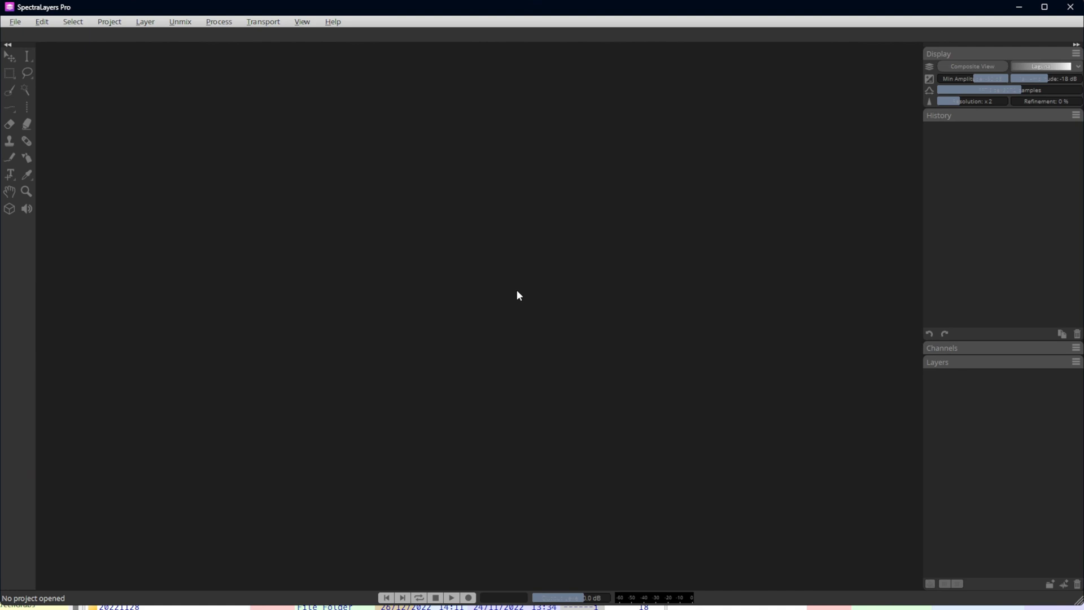
left_click(15, 23)
mouse_move(90, 66)
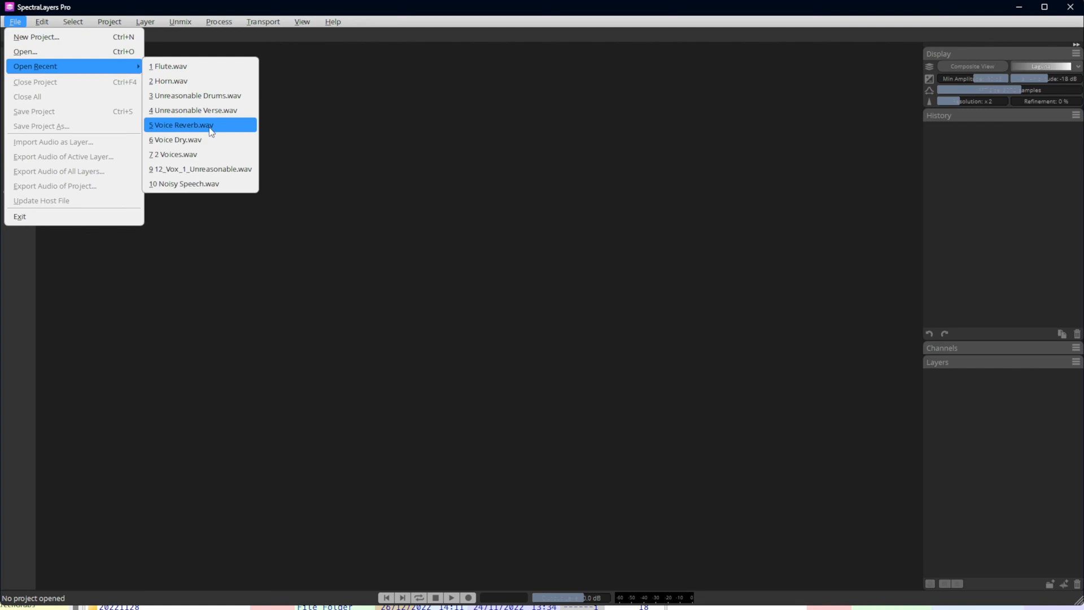
left_click(201, 185)
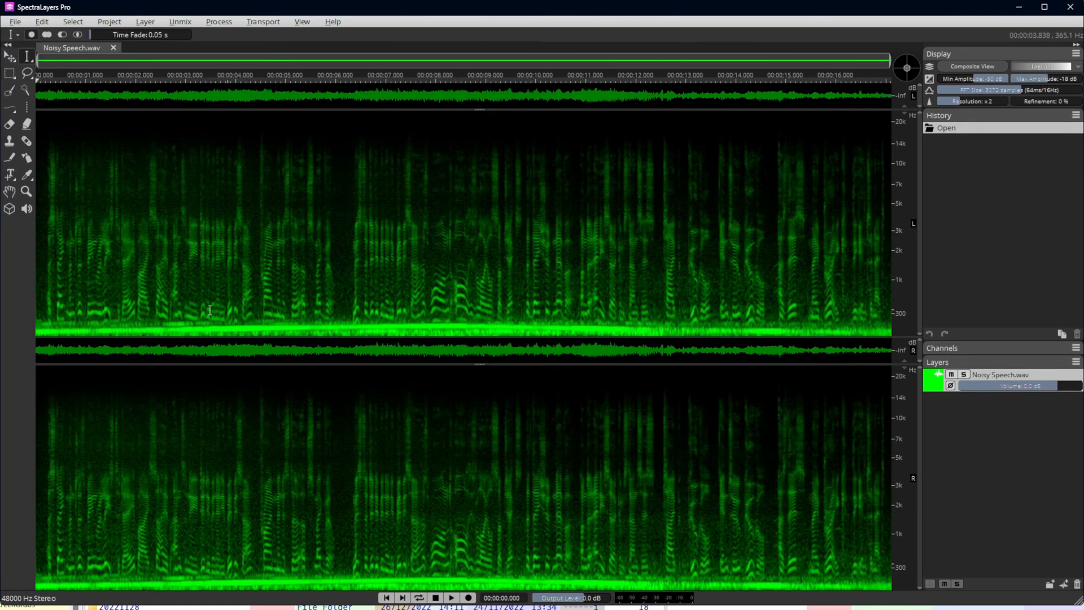
Play Noisy Speech.wav from about 1.2 s to hear the speech with its background noise.
left_click(96, 281)
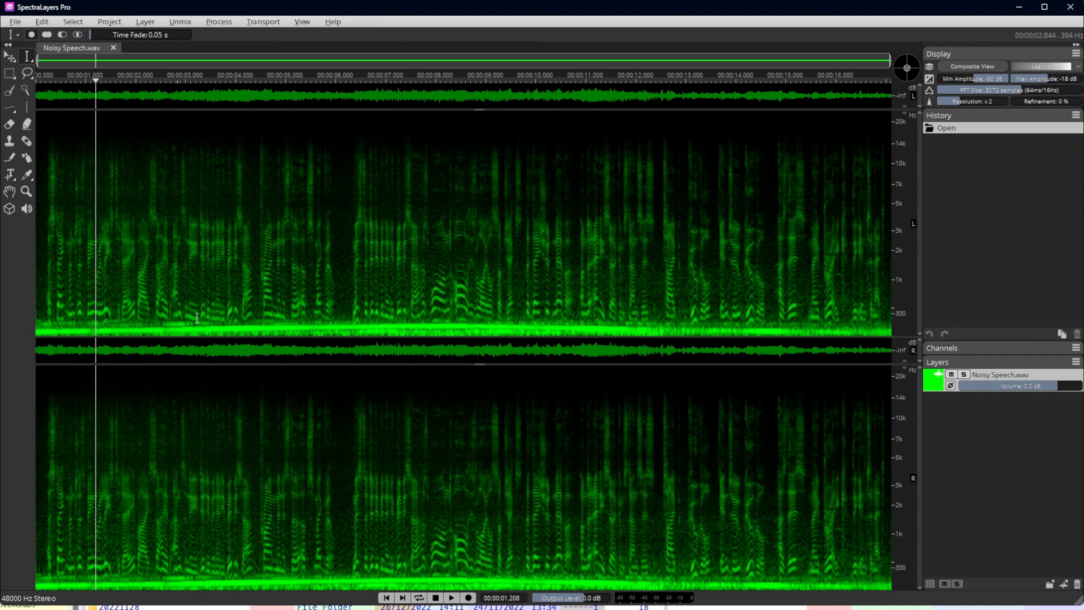
left_click(451, 598)
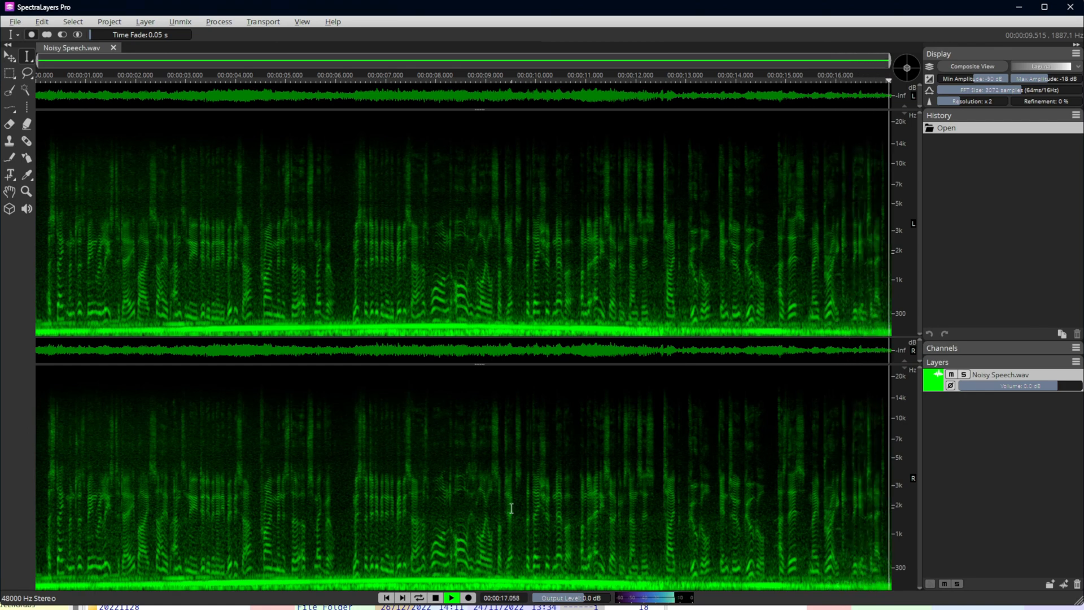
key("space")
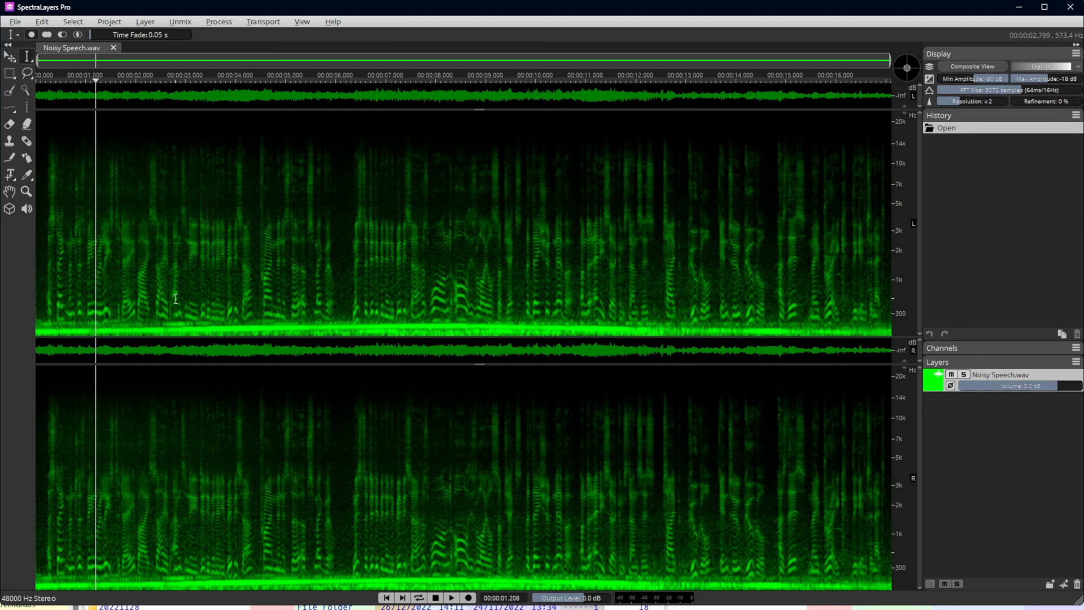
Play the noisy speech twice from the pause at about 5.9 s to locate a noise-only passage.
left_click(117, 302)
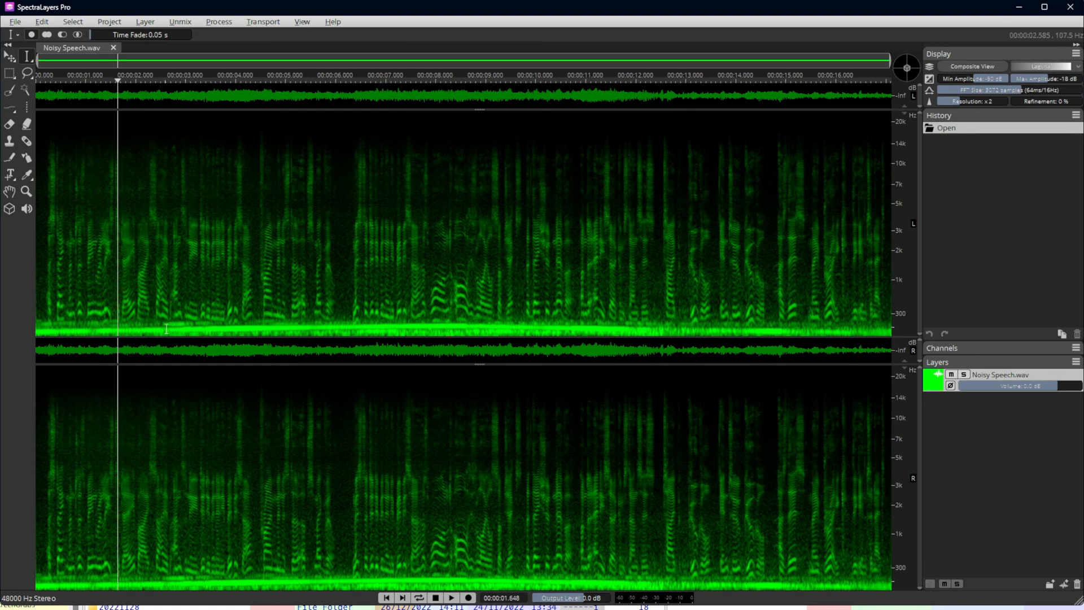
left_click(330, 457)
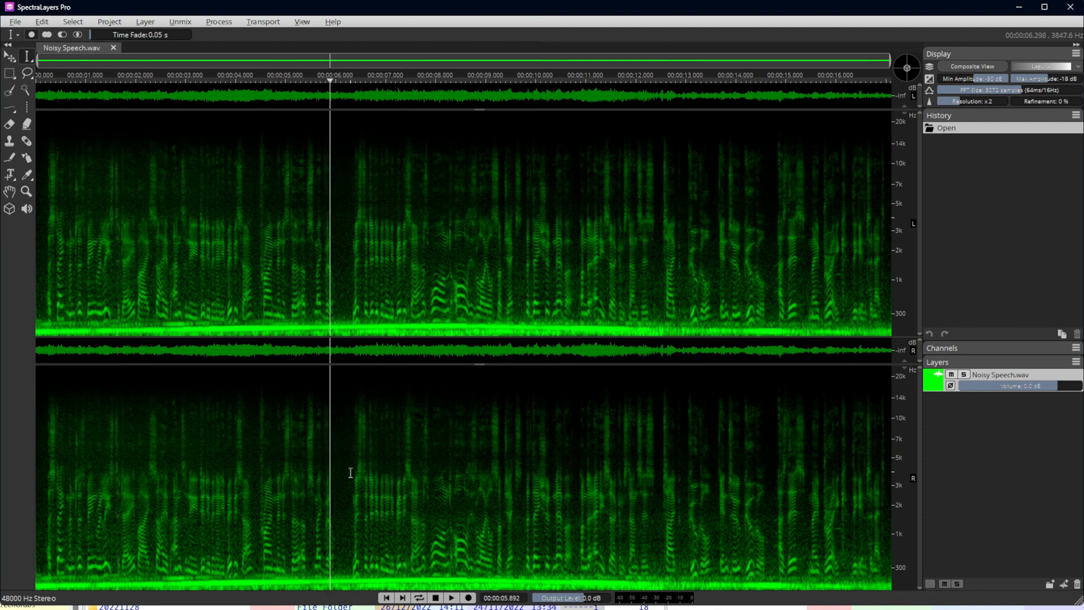
key("space")
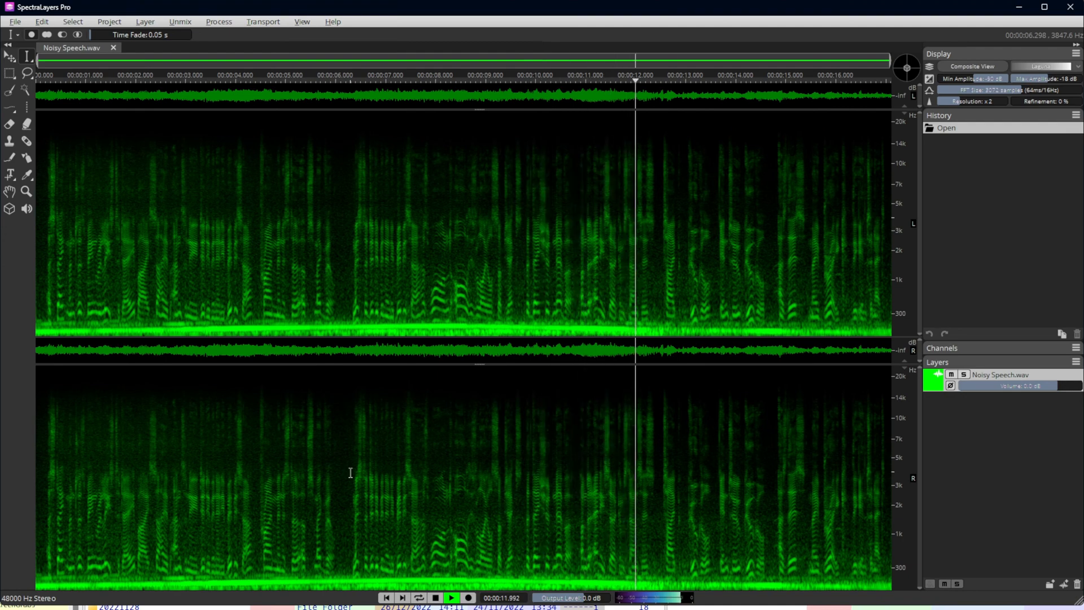
key("space")
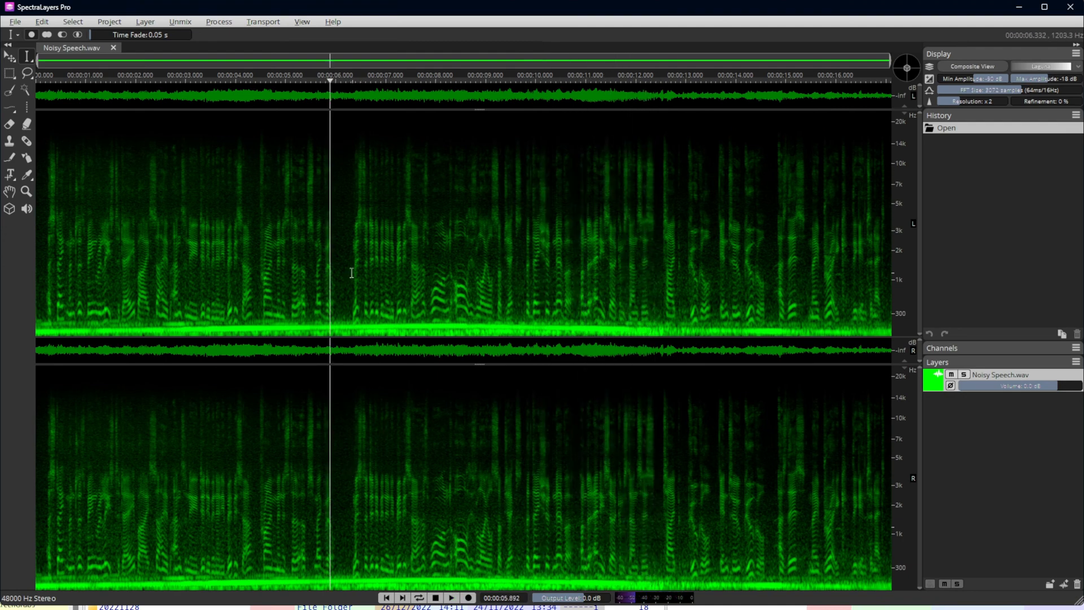
scroll(383, 368, "up", 1)
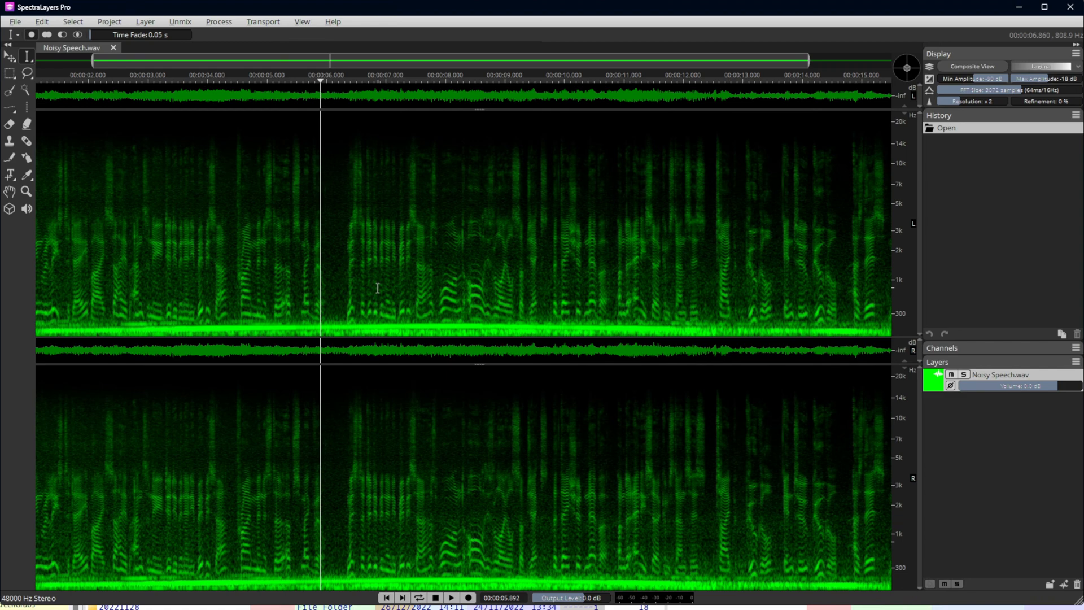
key("space")
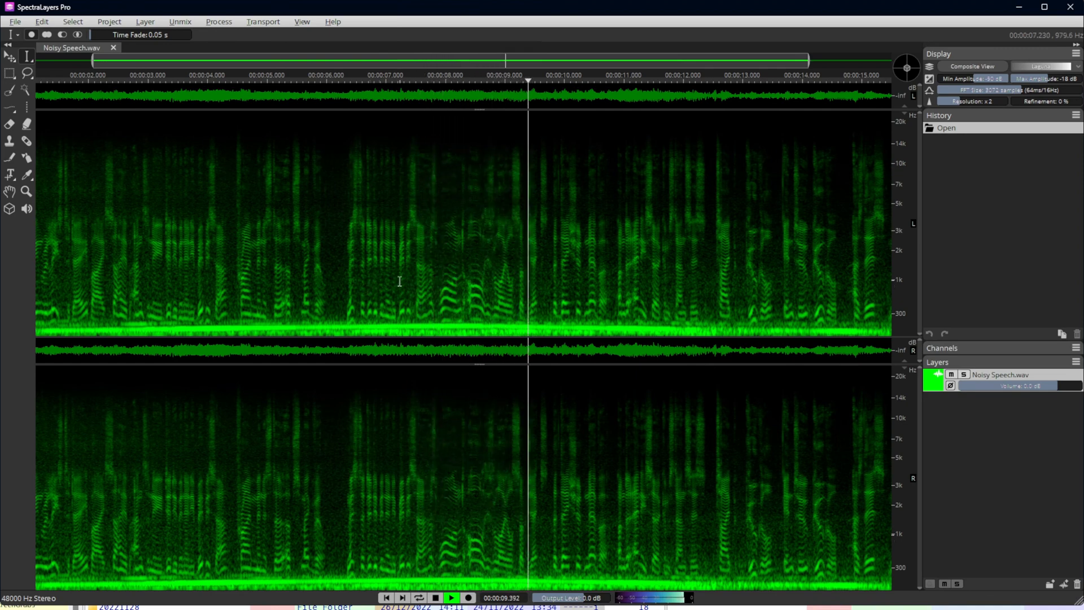
key("space")
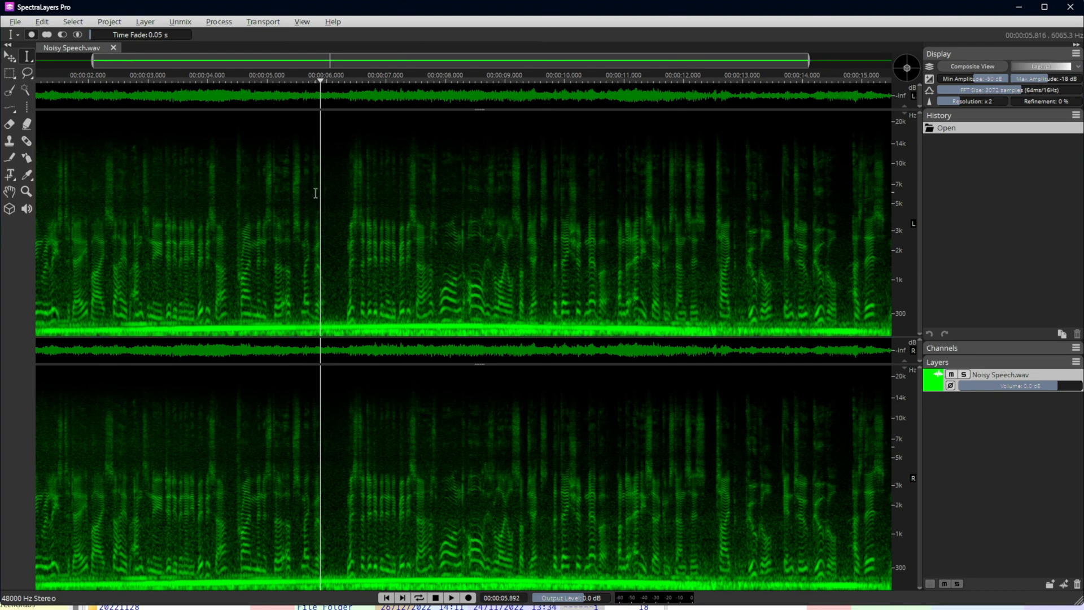
Select the noise-only gap from about 6.0 to 6.3 s and register it as the noise profile for Noise Reduction.
left_click(327, 283)
left_click_drag(327, 283, 345, 285)
key("space")
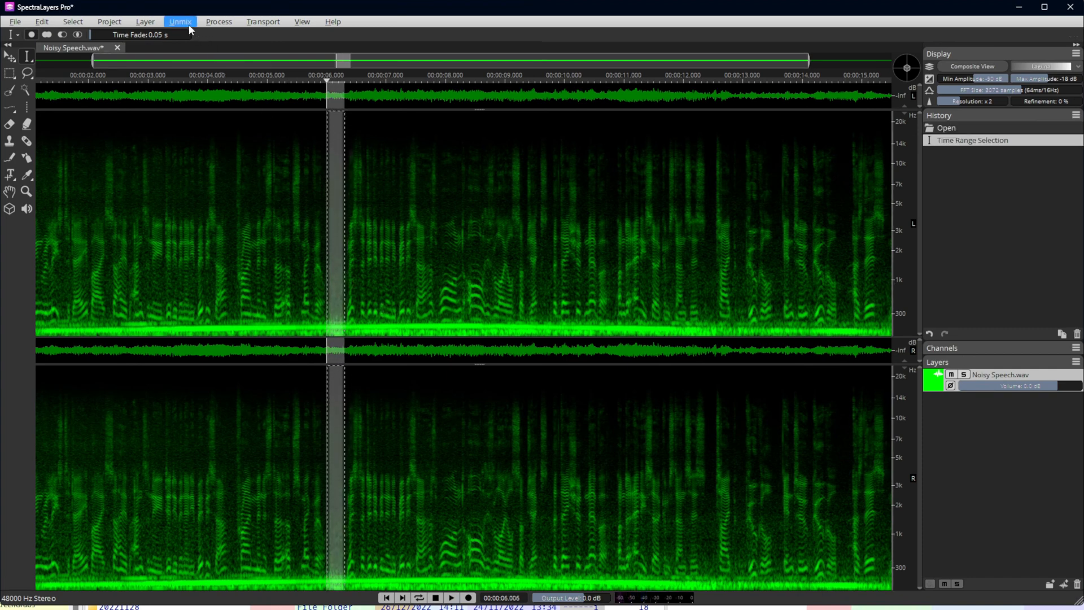
left_click(215, 21)
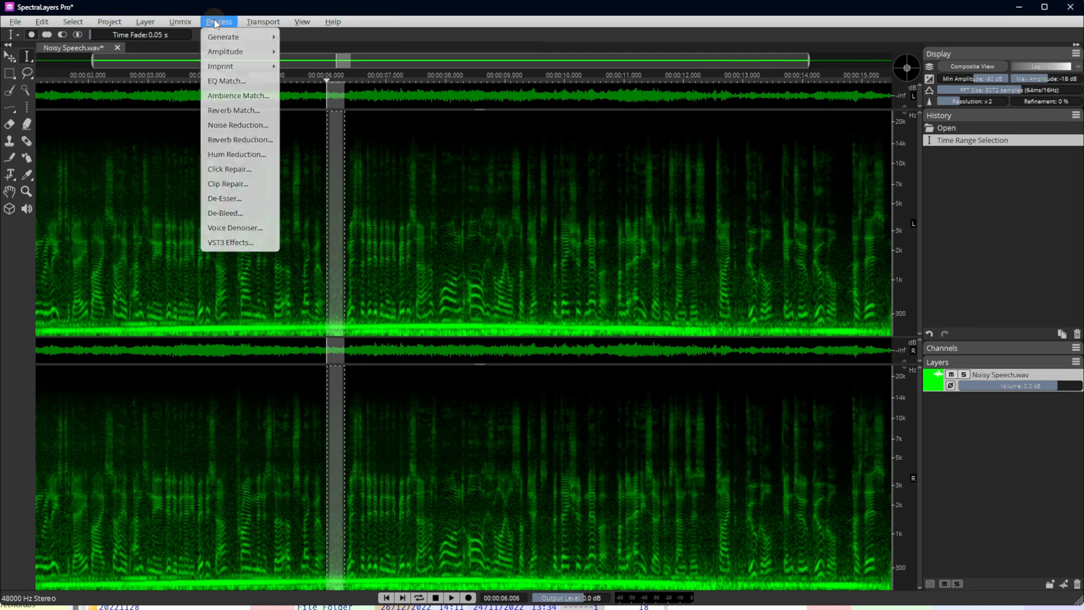
left_click(243, 125)
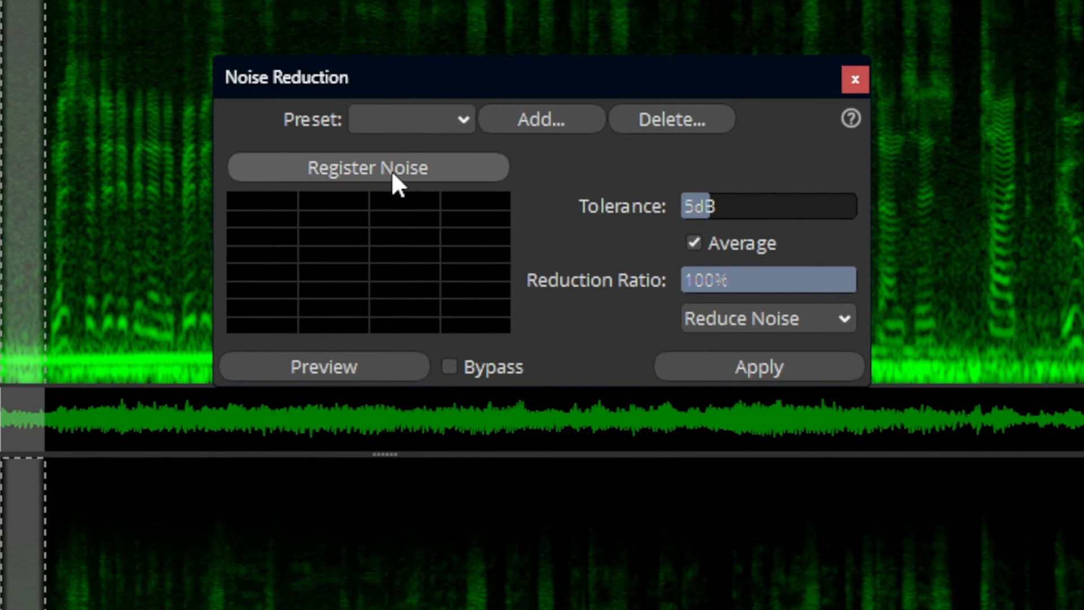
left_click(392, 171)
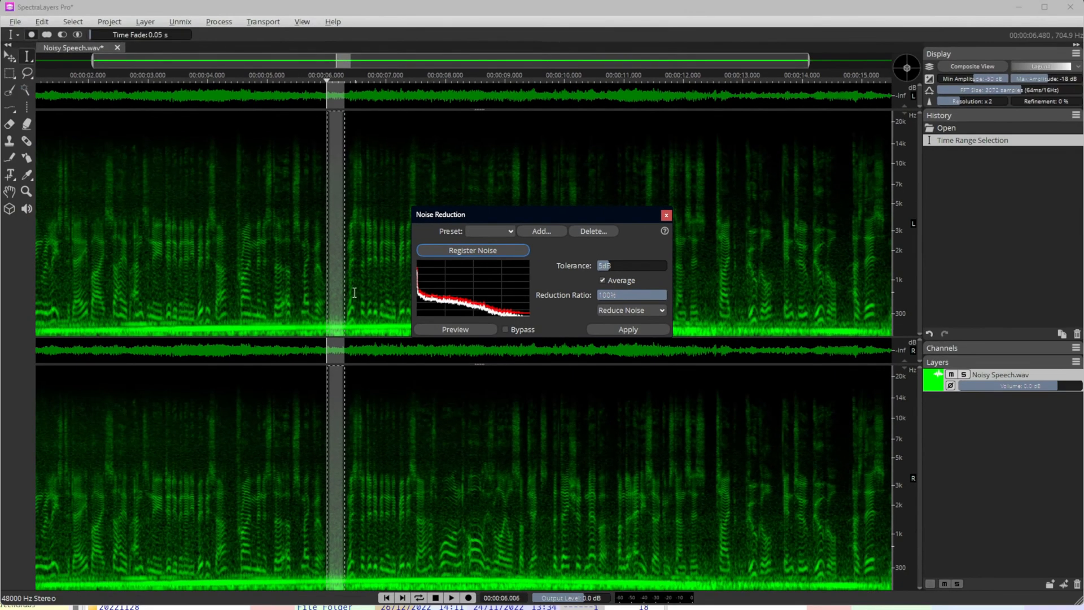
Select the speech from about 1.4 to 6.0 s and apply Noise Reduction to it.
left_click(235, 189)
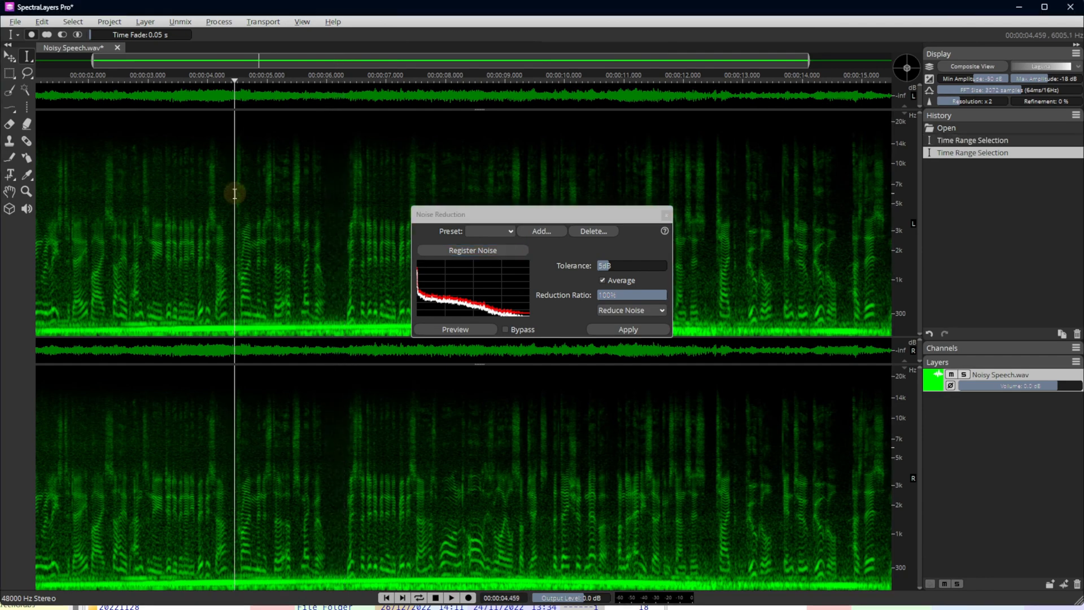
left_click(115, 255)
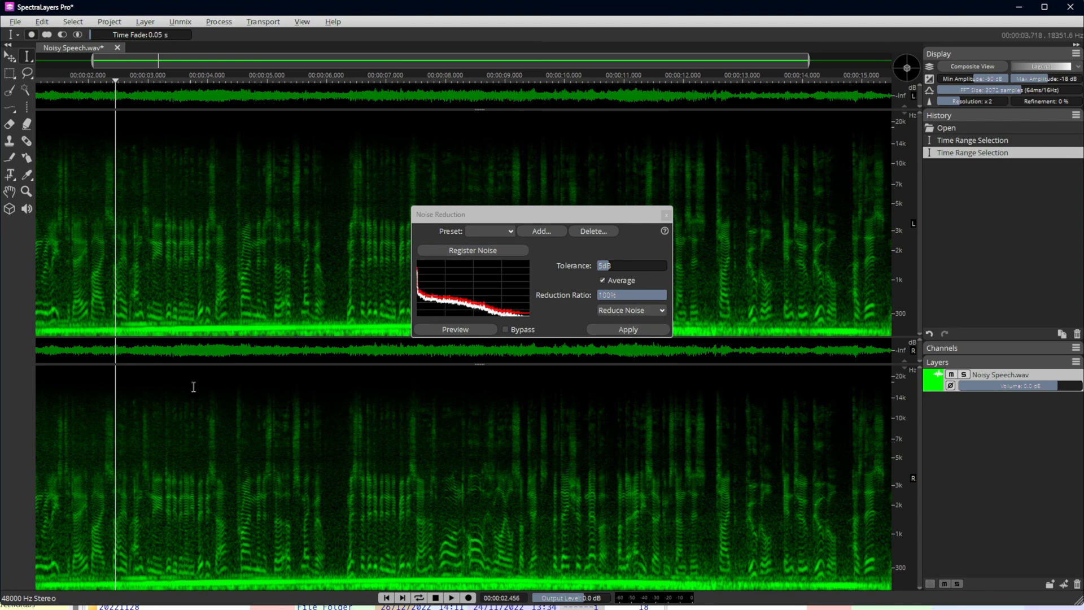
left_click_drag(51, 466, 327, 467)
left_click(628, 329)
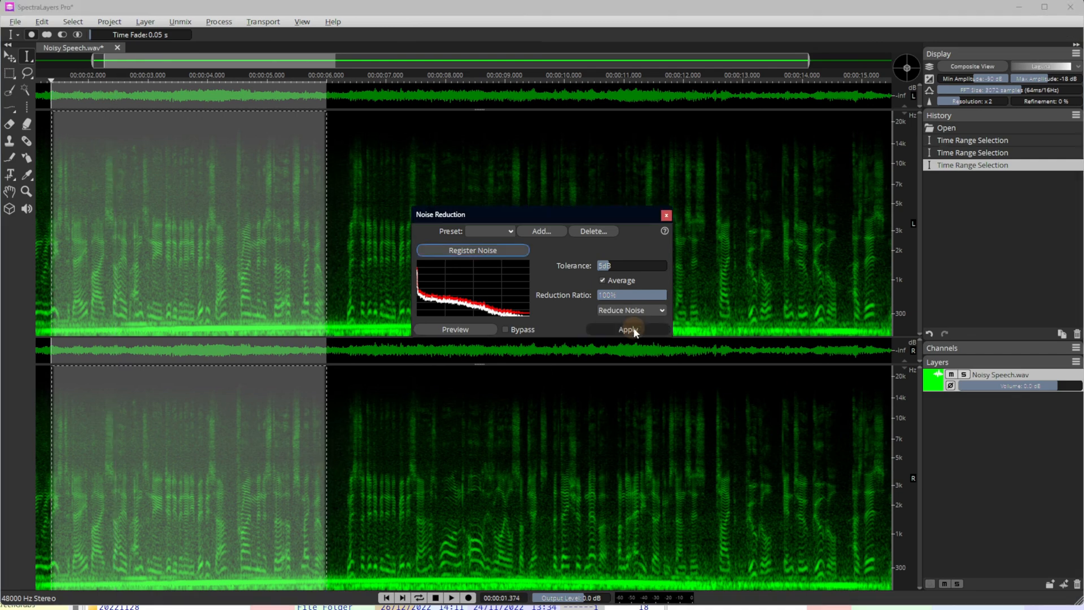
Clear the time selection and play the noise-reduced speech from about 1.5 s.
left_click(71, 301)
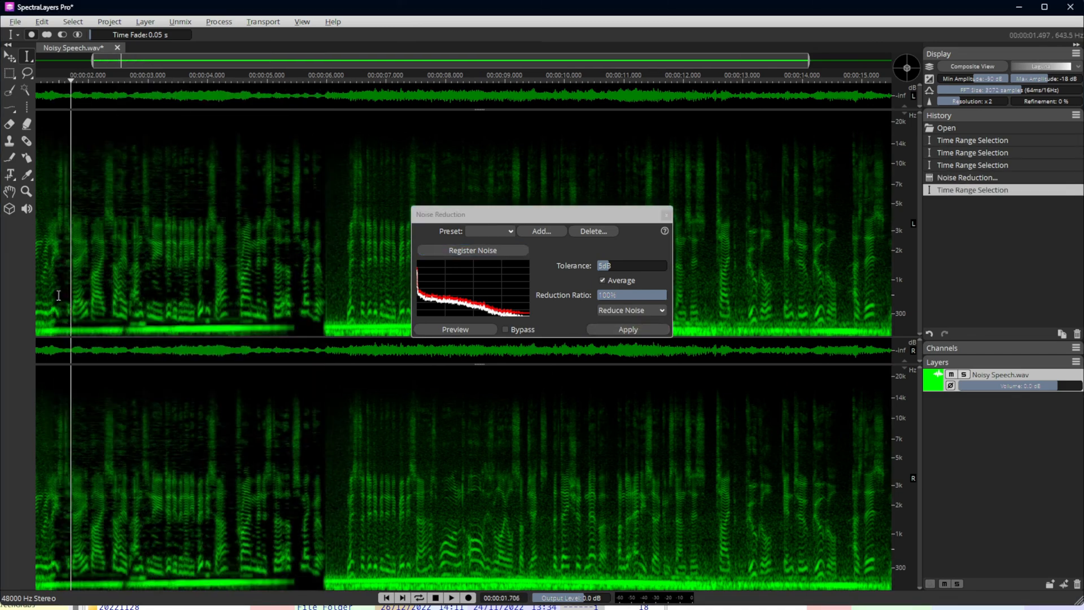
left_click(58, 294)
key("space")
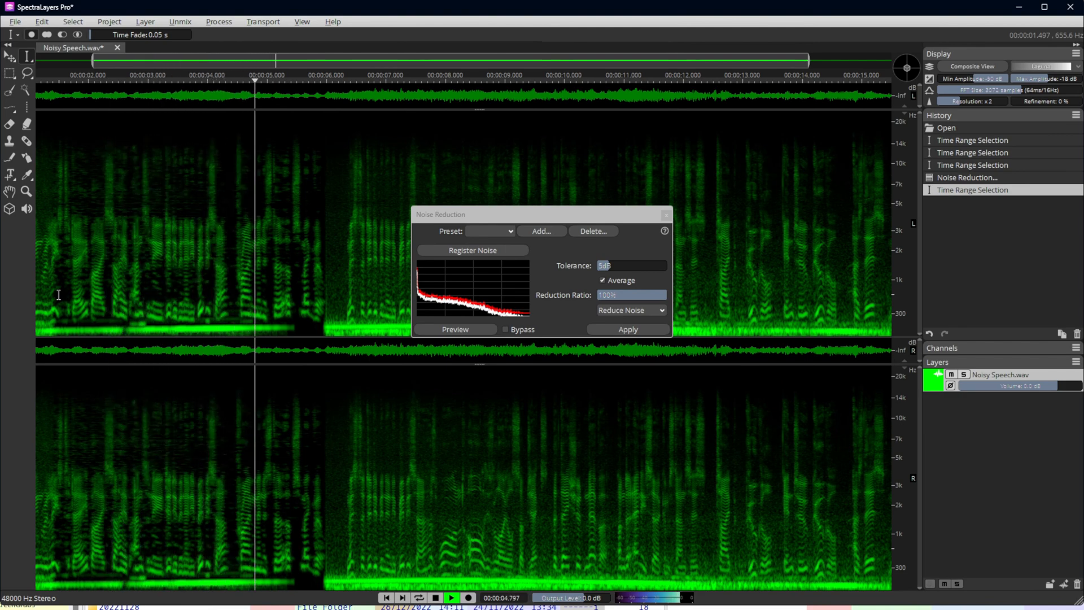
Restore Noisy Speech.wav to its opened state in the history and close the Noise Reduction dialog.
key("space")
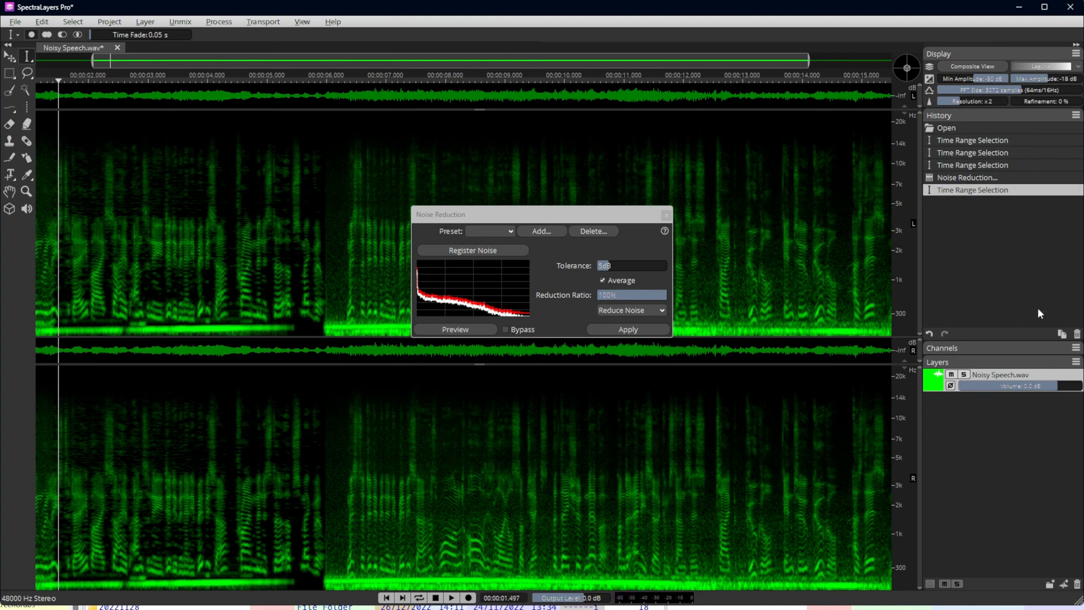
left_click(945, 128)
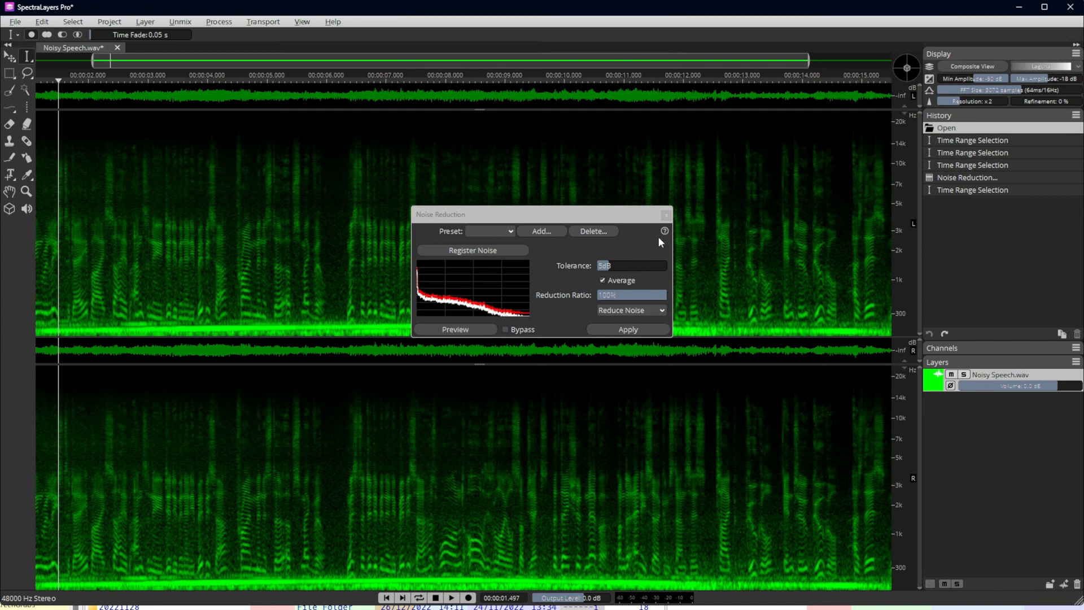
left_click(667, 214)
Play the unprocessed speech from about 1.5 s, then briefly select the noise-only pause from about 6.0 to 6.3 s and clear the selection.
key("space")
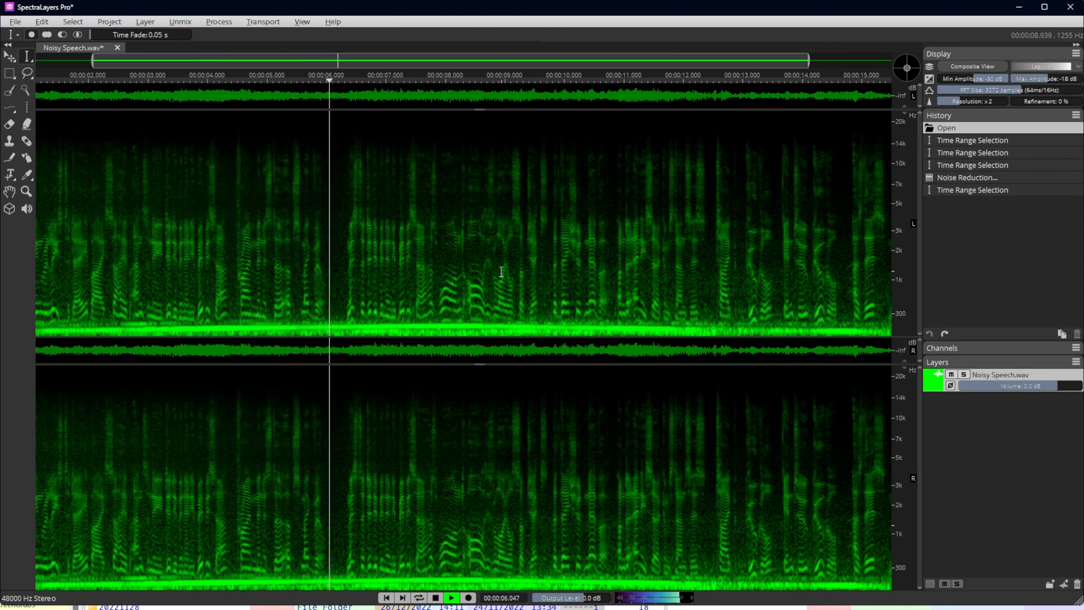
key("space")
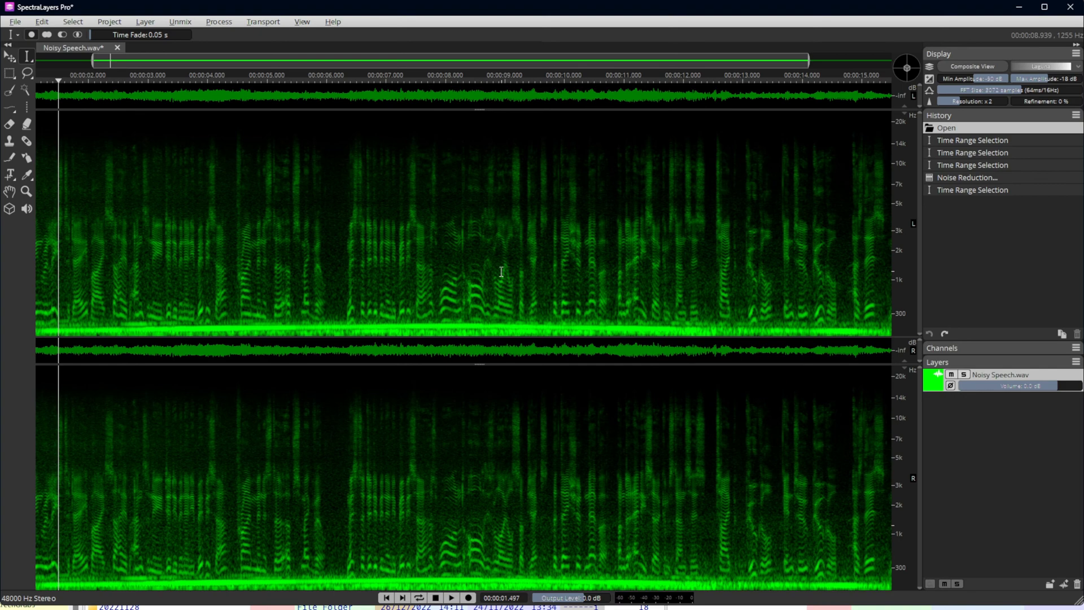
left_click_drag(329, 281, 343, 283)
left_click(353, 380)
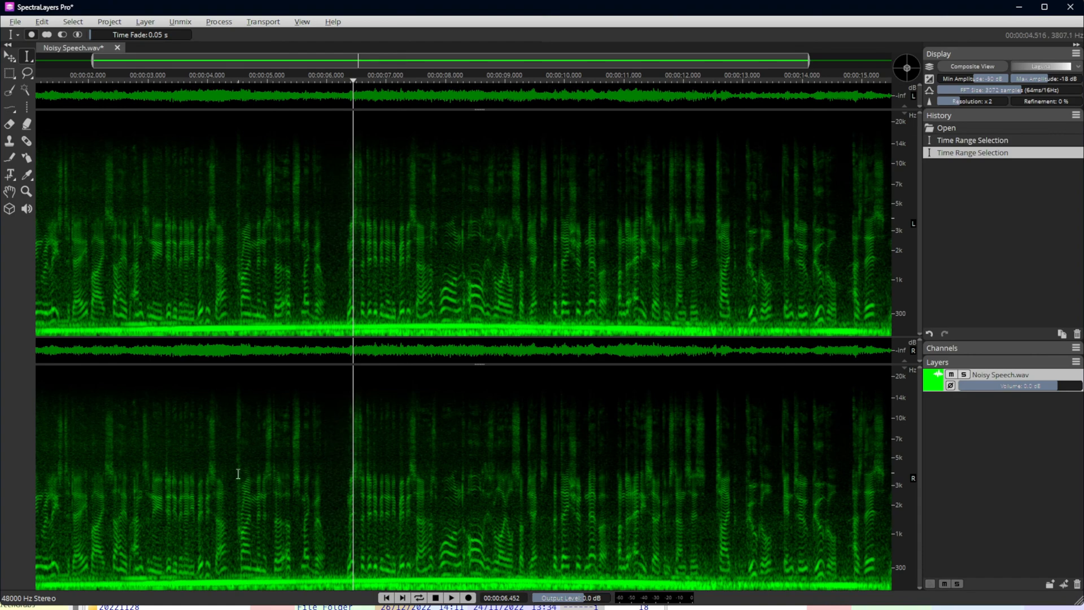
left_click(193, 474)
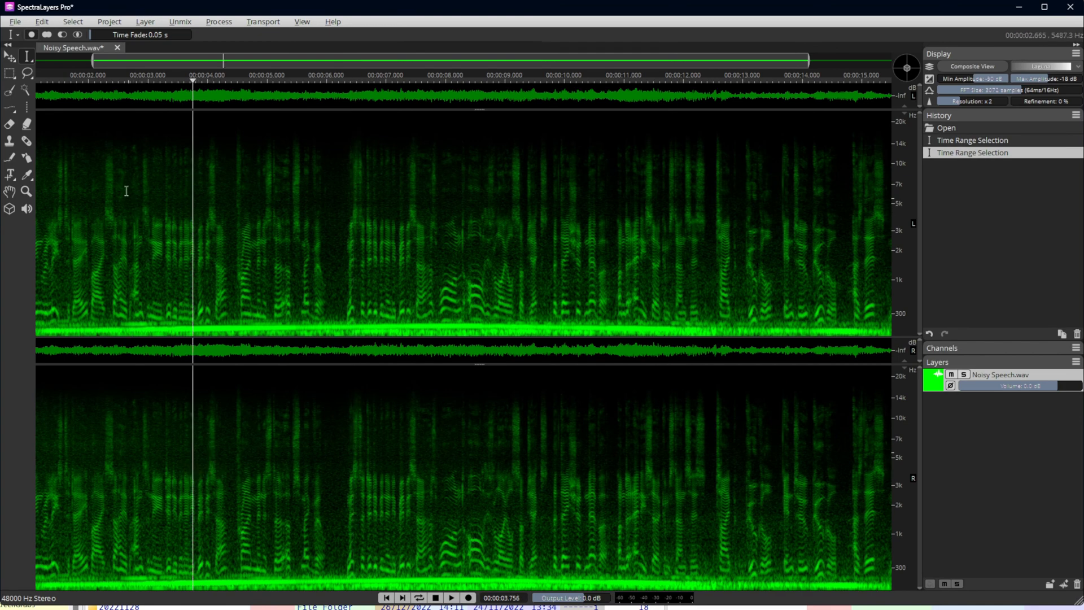
Unmix the recording with Noisy Speech to separate it into Speech and Noise layers.
left_click(176, 21)
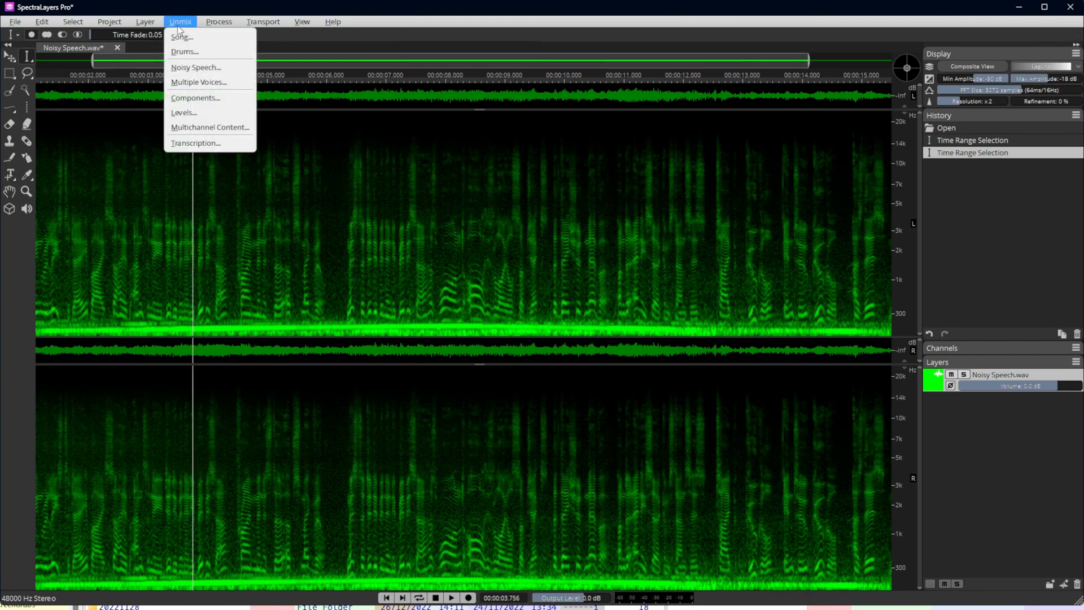
left_click(194, 67)
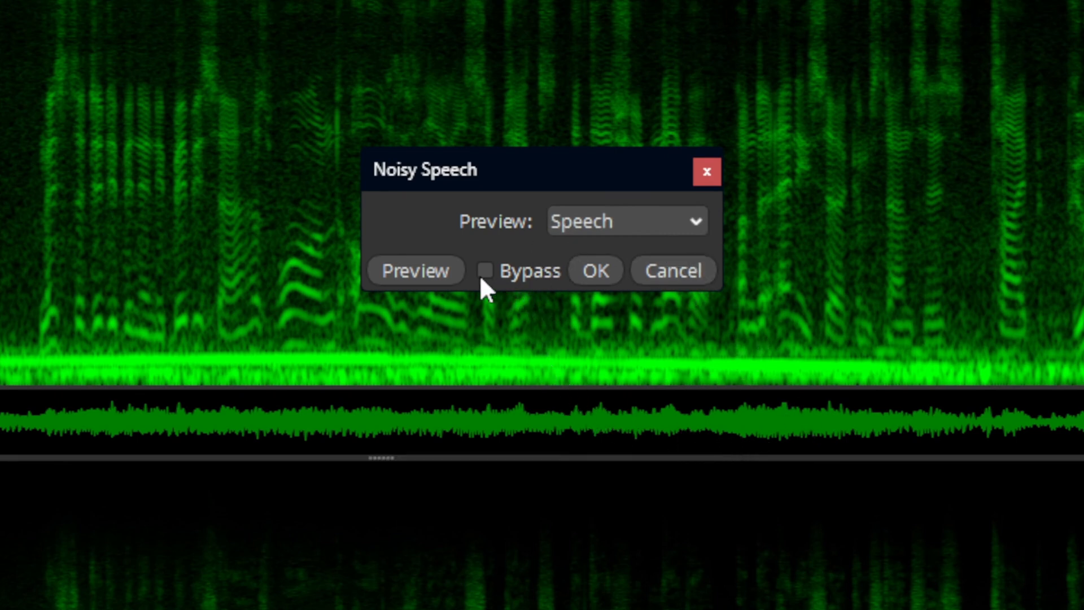
left_click(444, 273)
left_click(587, 275)
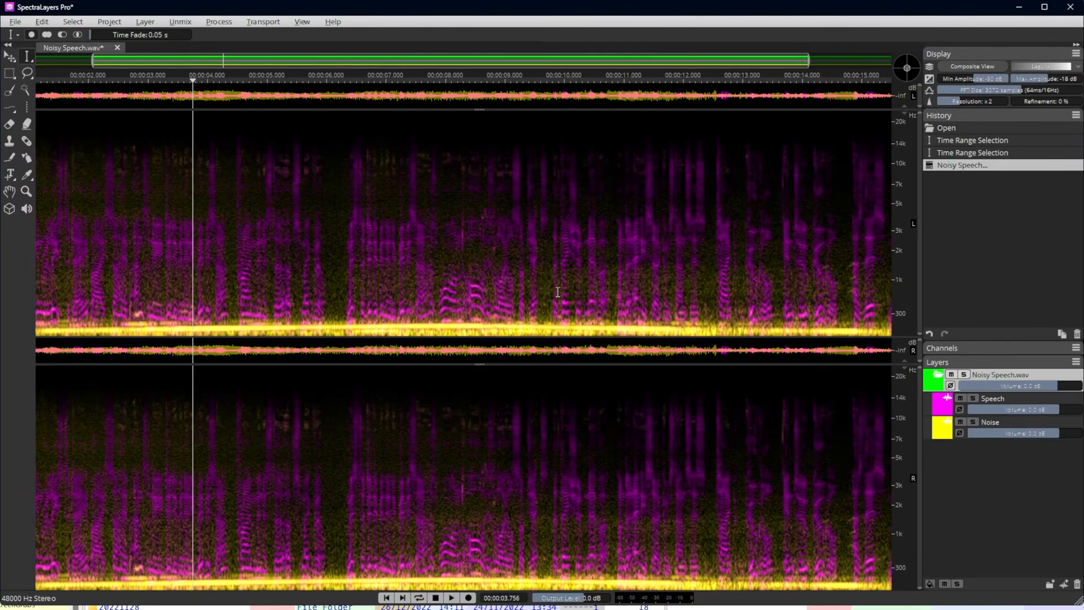
Play the unmixed recording while lowering the Noise layer to -29 dB, then raise that layer to about -15 dB.
key("space")
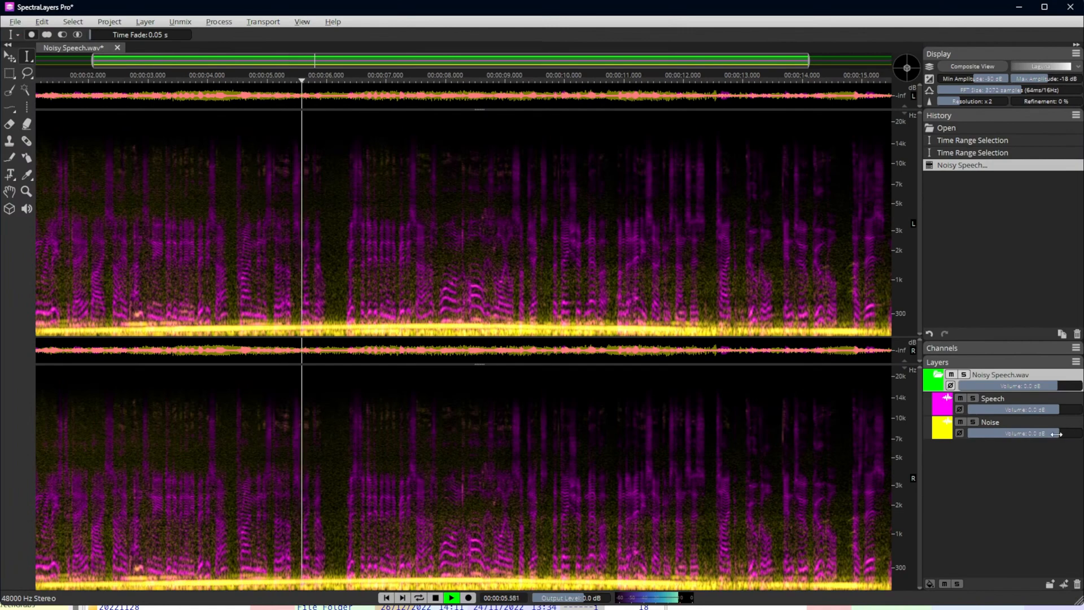
left_click_drag(1056, 435, 997, 435)
key("space")
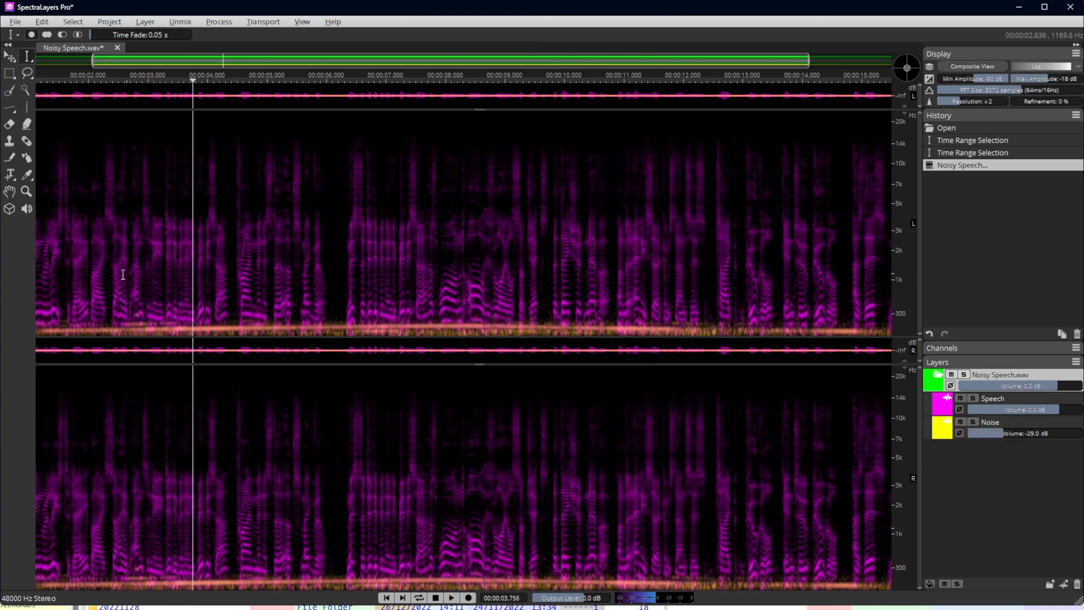
left_click(105, 274)
left_click_drag(1001, 435, 1031, 434)
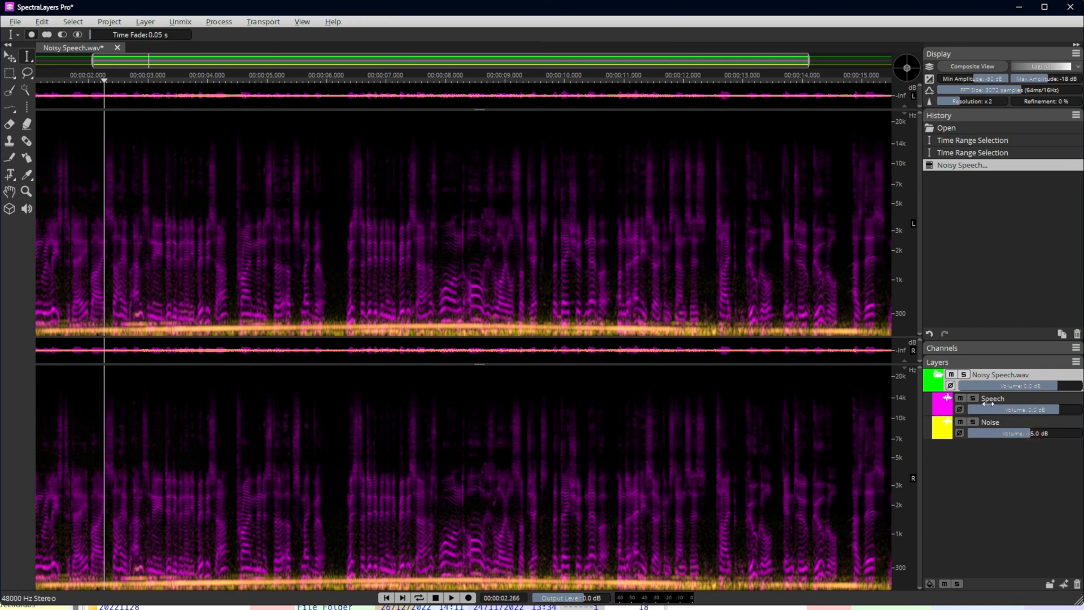
Mute the Speech layer to audition the noise from about 2.3 s, raise the Noise layer to about -6 dB, and unmute Speech.
left_click(961, 399)
key("space")
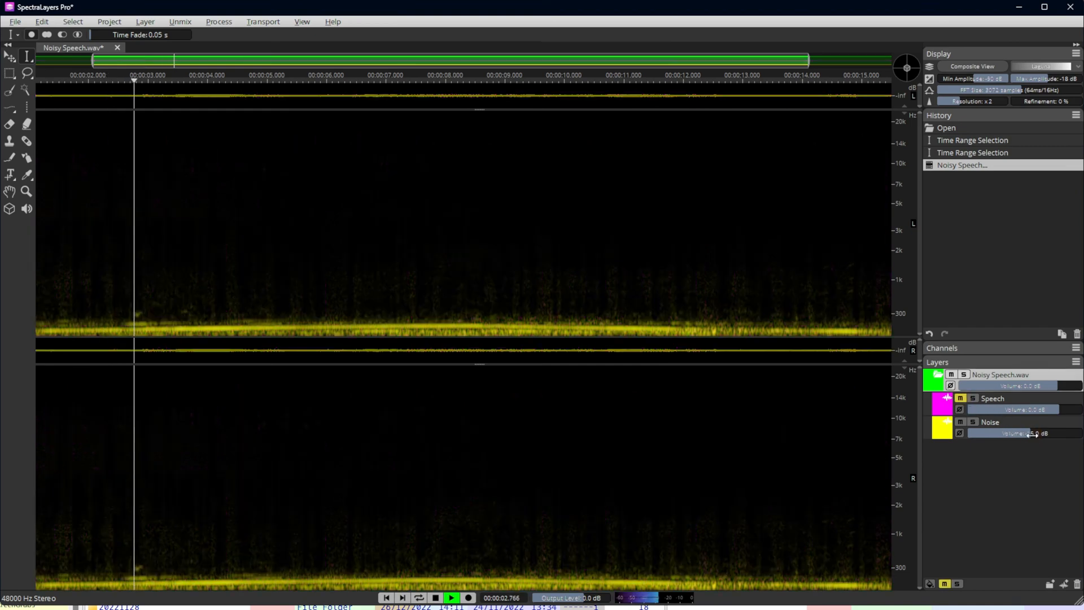
mouse_move(1033, 434)
left_mouse_down()
mouse_move(1057, 434)
mouse_move(1047, 435)
left_mouse_up()
key("space")
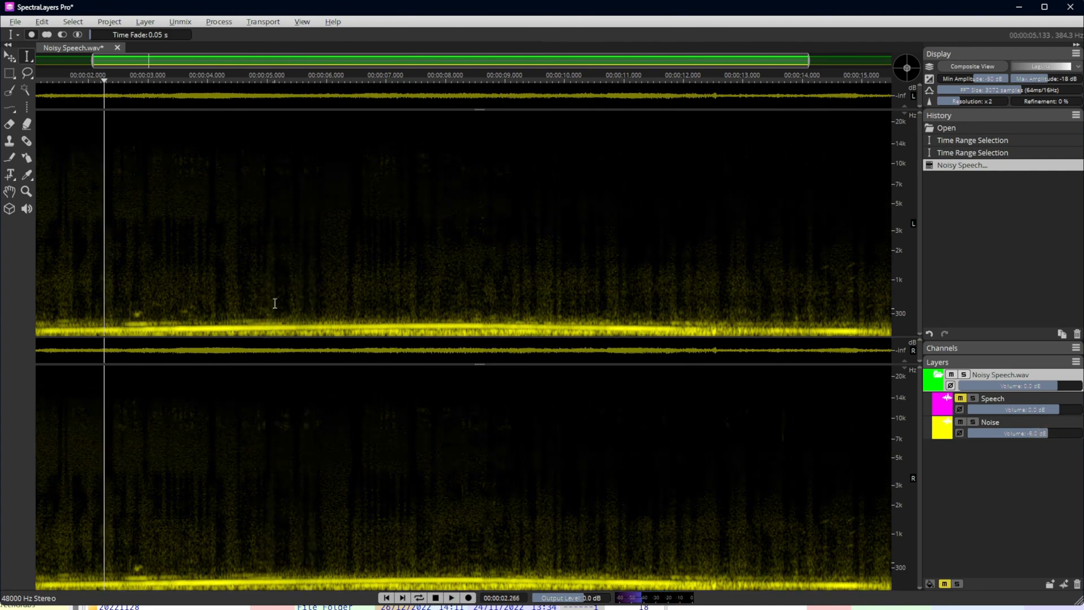
left_click(962, 400)
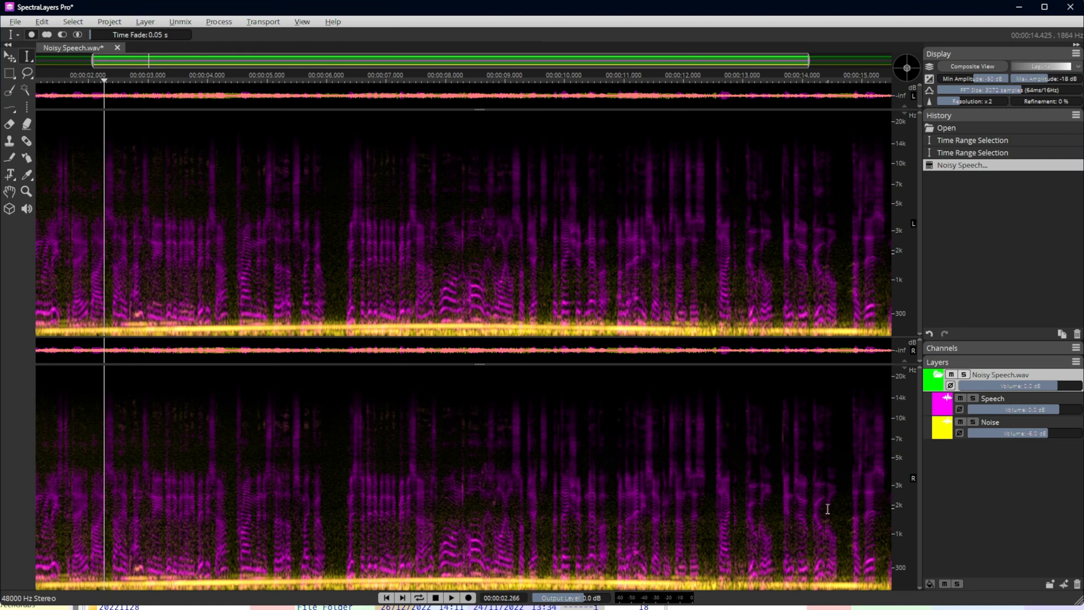
Restore the recording to its opened state in the history and open Voice Denoiser.
left_click(947, 129)
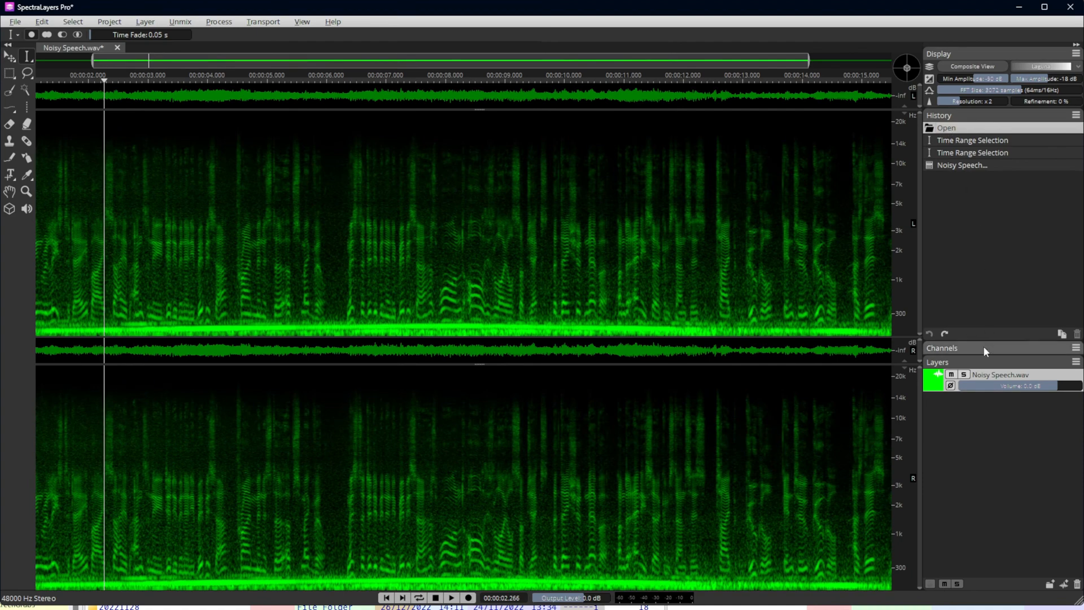
left_click(217, 24)
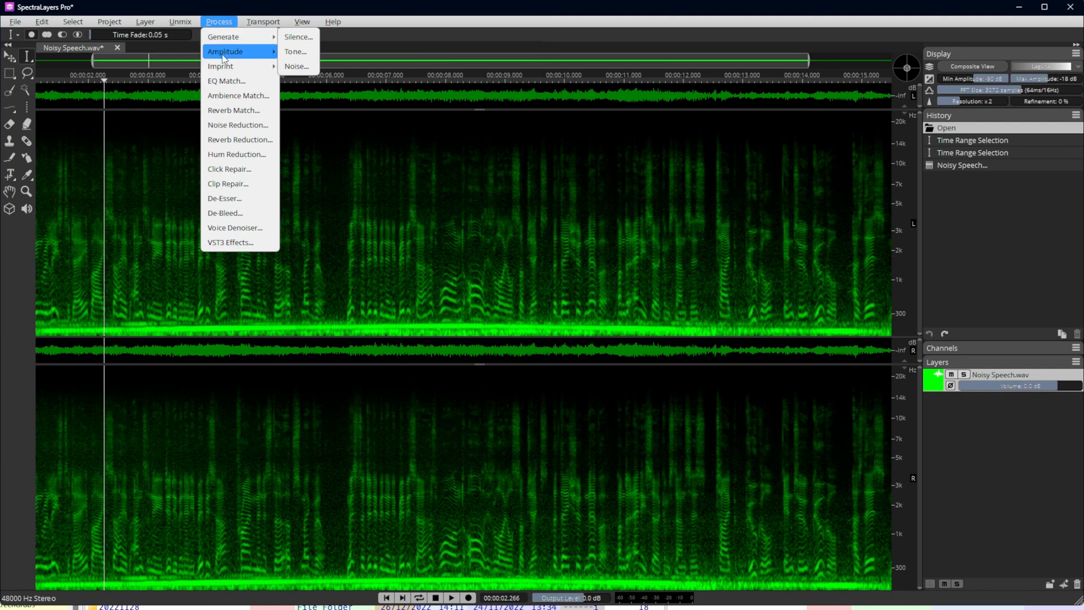
left_click(249, 228)
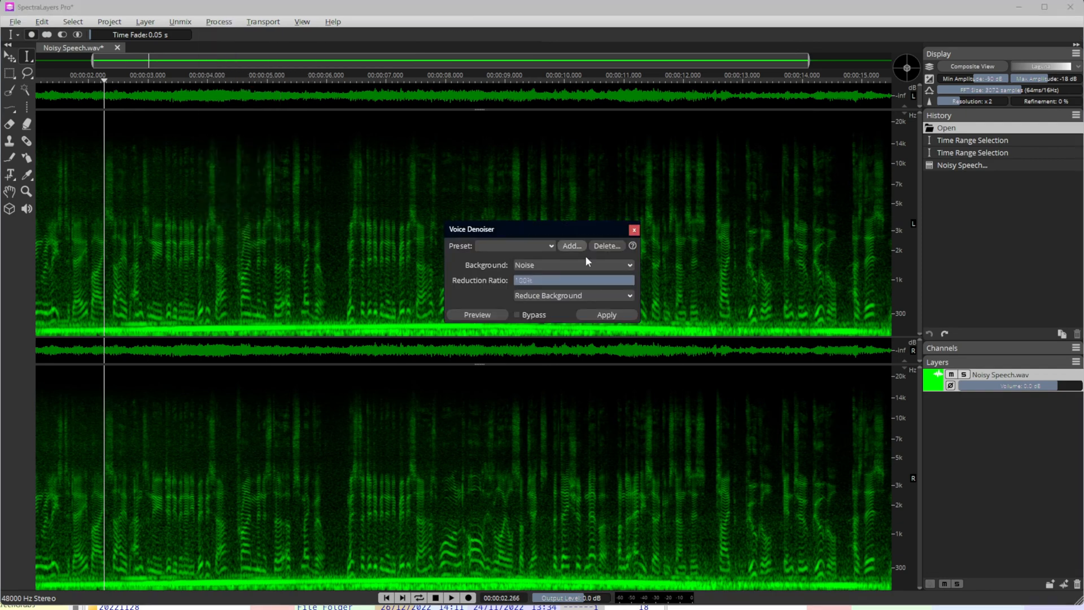
left_click_drag(566, 229, 533, 233)
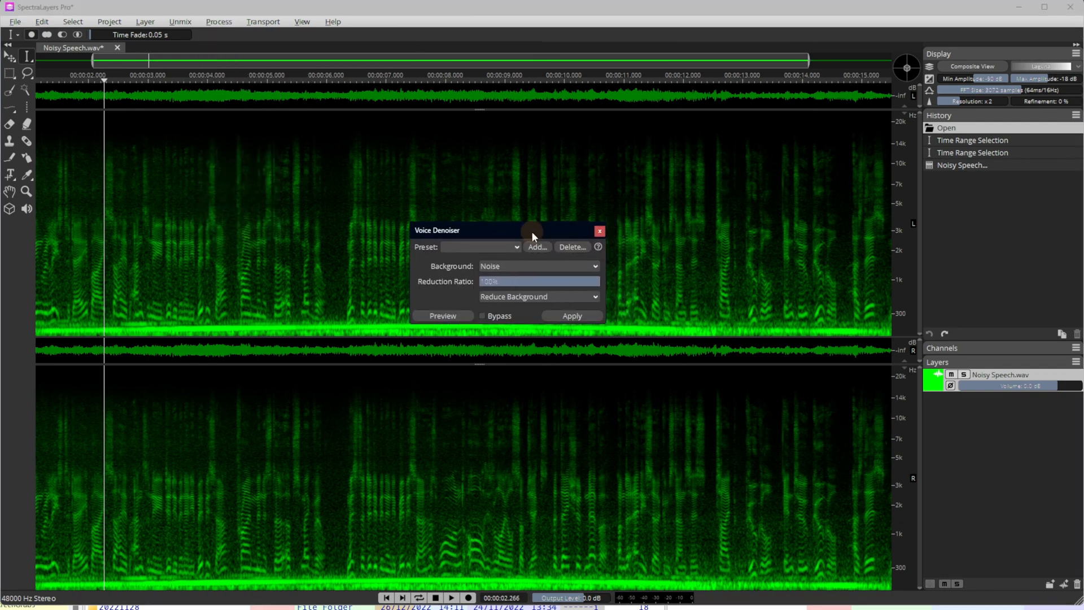
Examine the Voice Denoiser presets, background types and reduction modes, trying Reduce Signal and returning to Reduce Background.
left_click(485, 252)
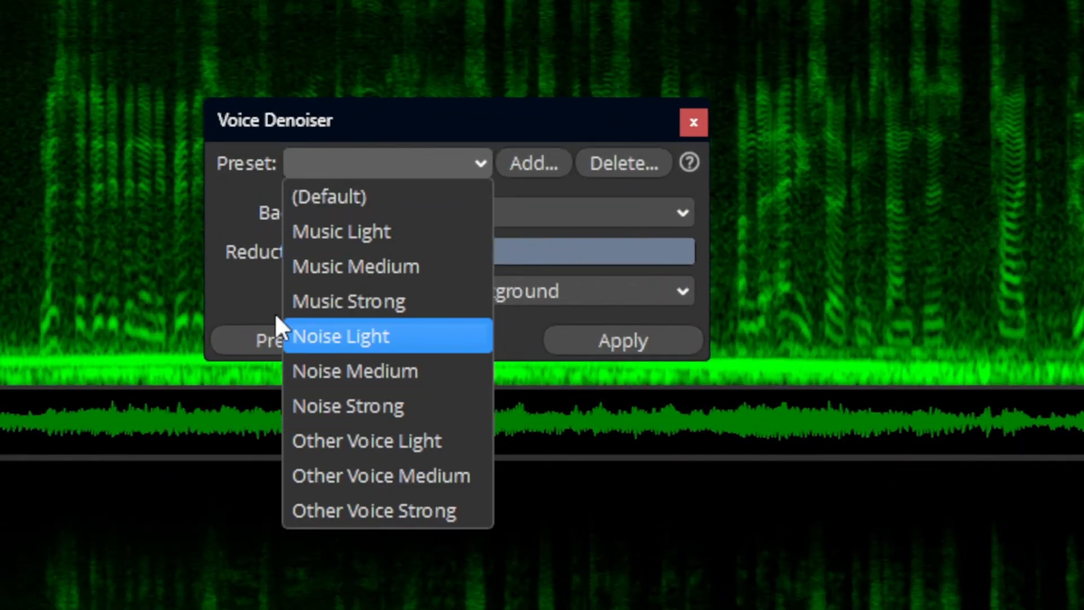
left_click(223, 231)
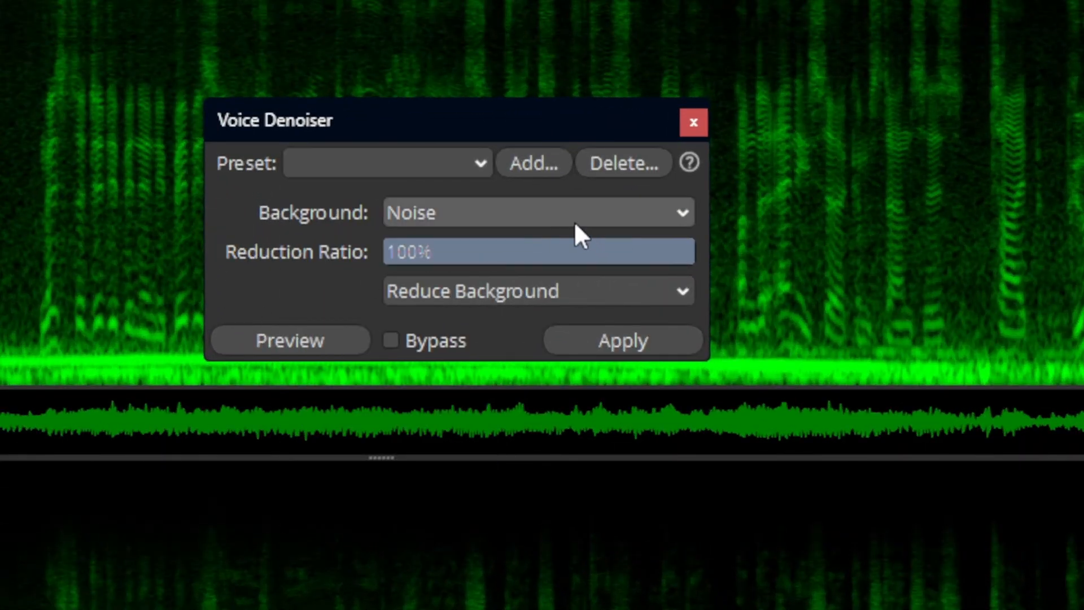
left_click(546, 215)
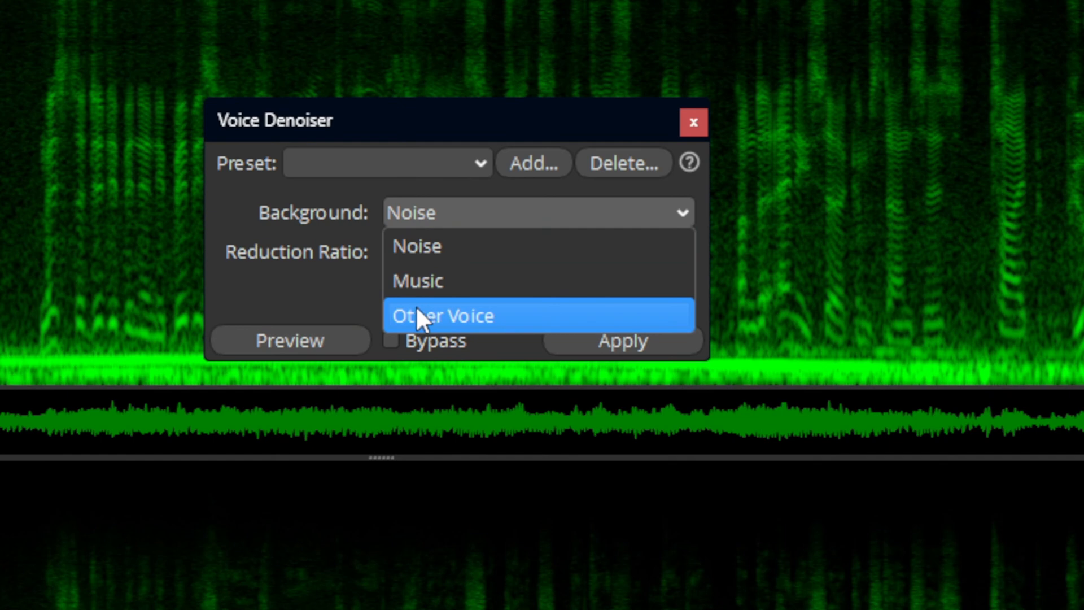
left_click(241, 277)
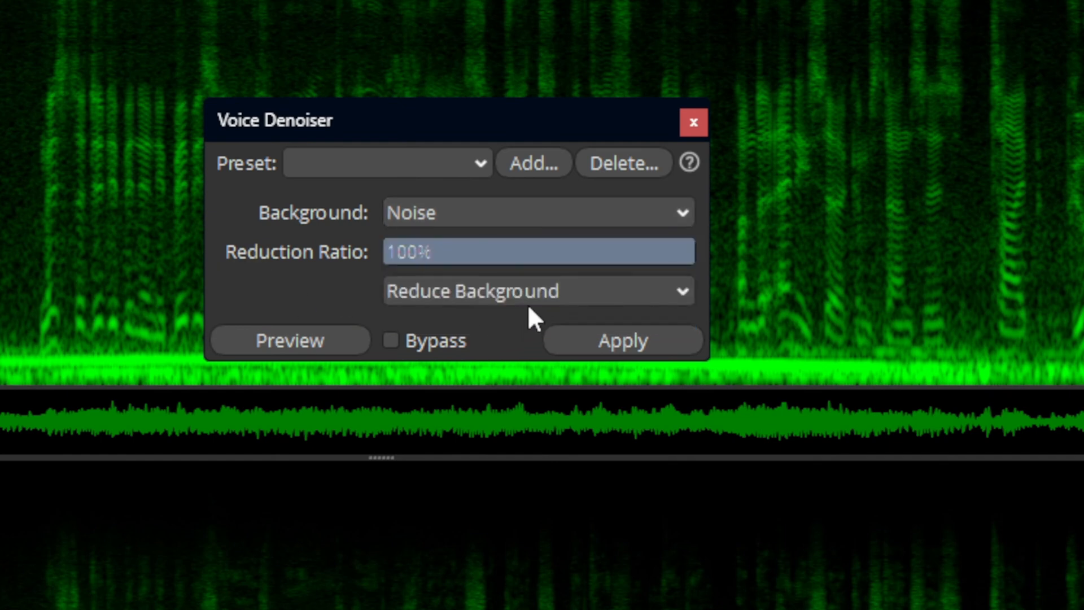
left_click(516, 291)
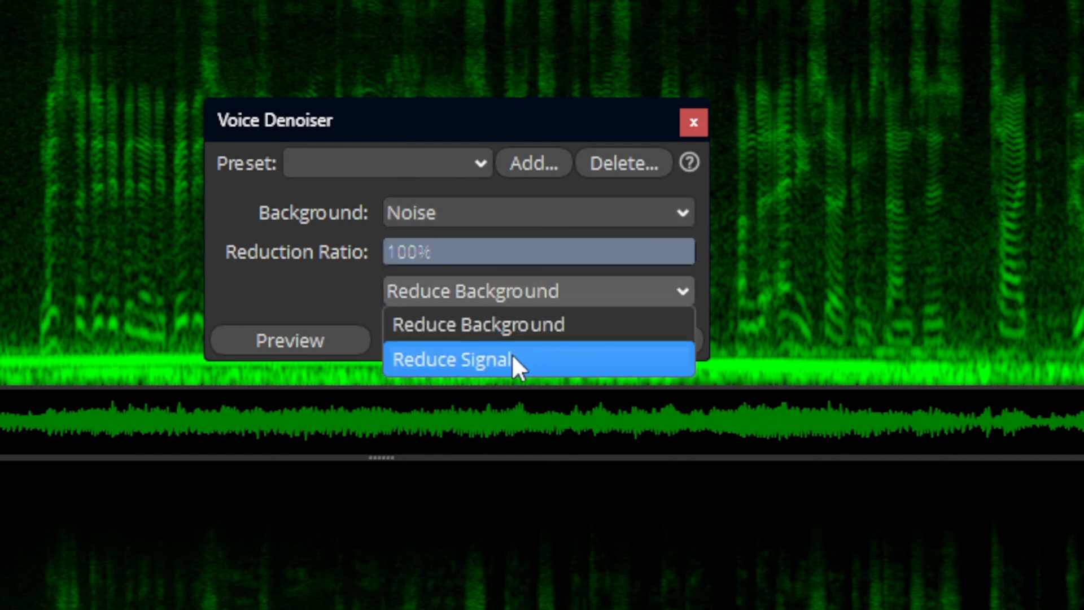
left_click(512, 354)
left_click(467, 300)
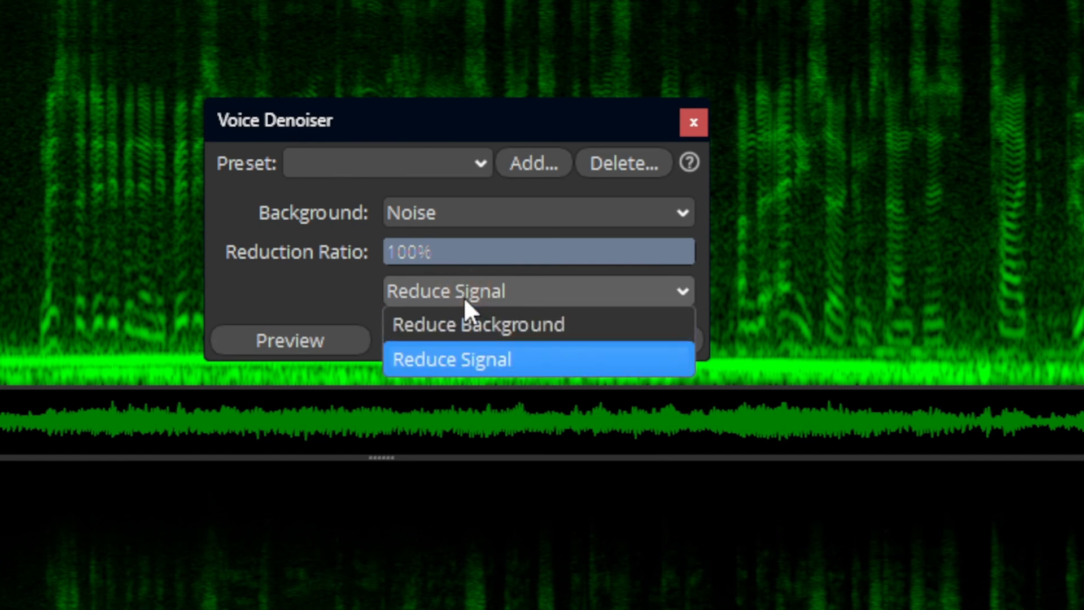
left_click(452, 327)
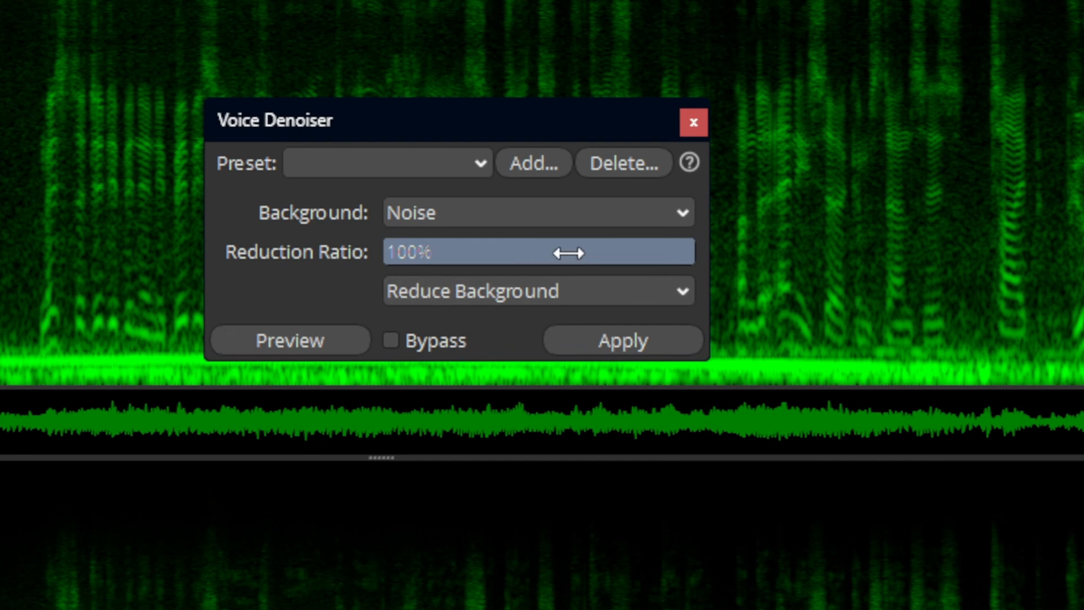
Try the Music Medium and Other Voice Medium presets in Voice Denoiser.
left_click(434, 160)
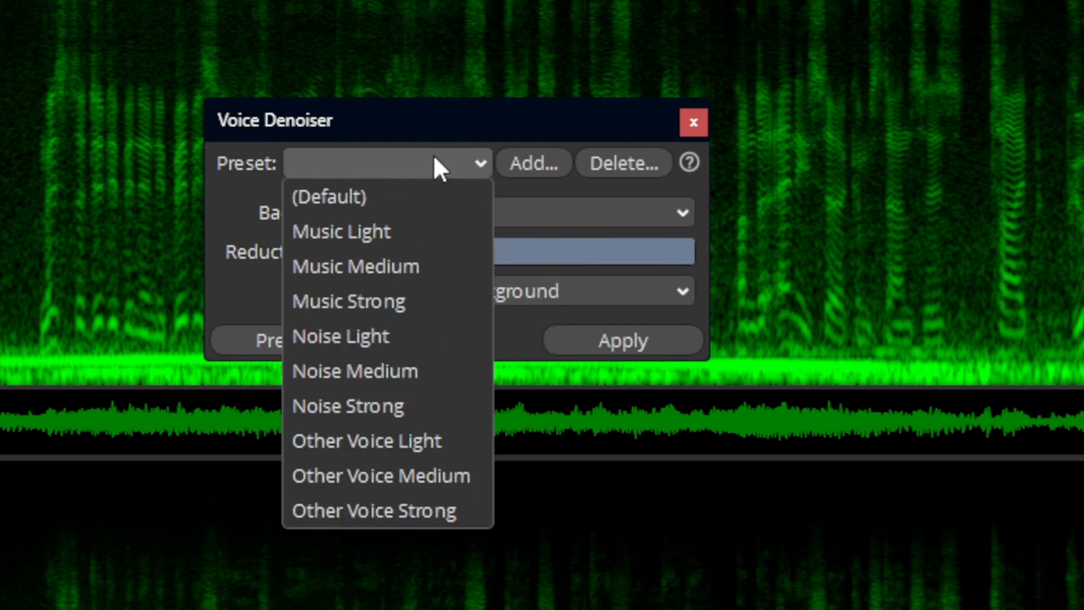
left_click(350, 269)
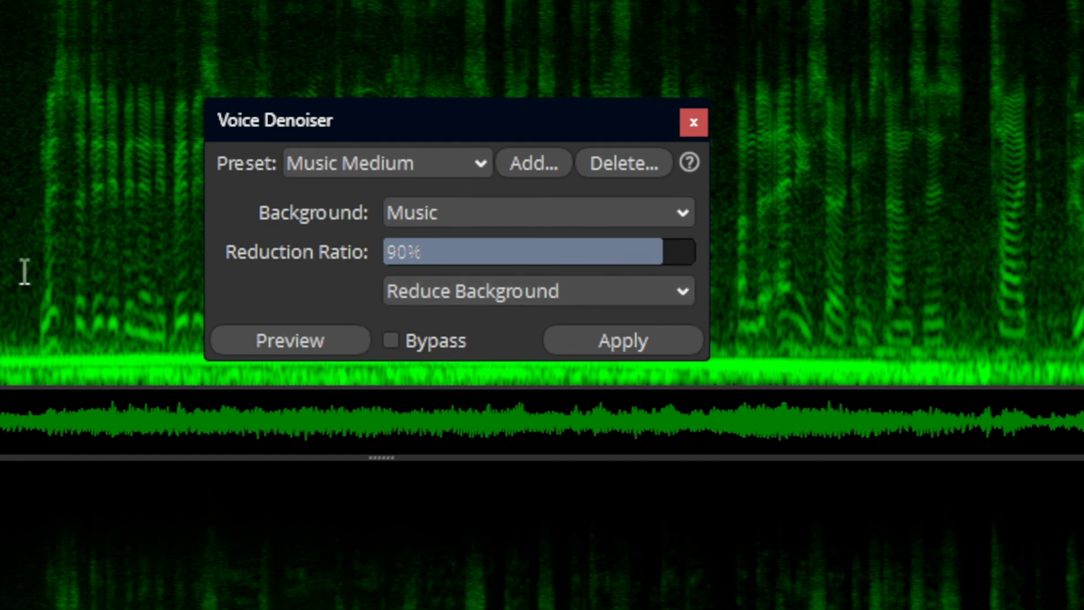
left_click(413, 161)
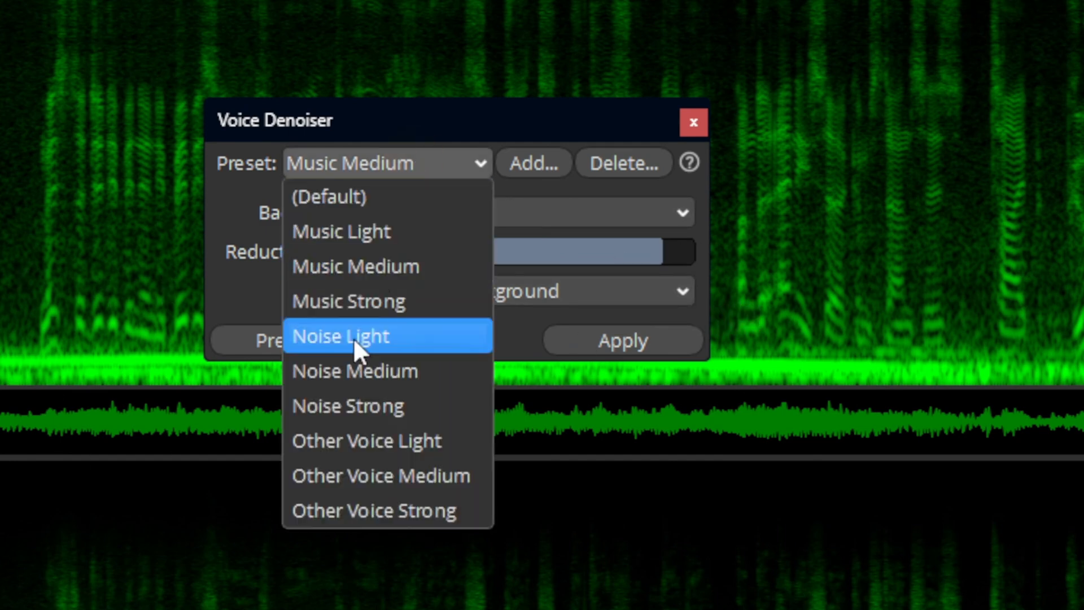
left_click(355, 474)
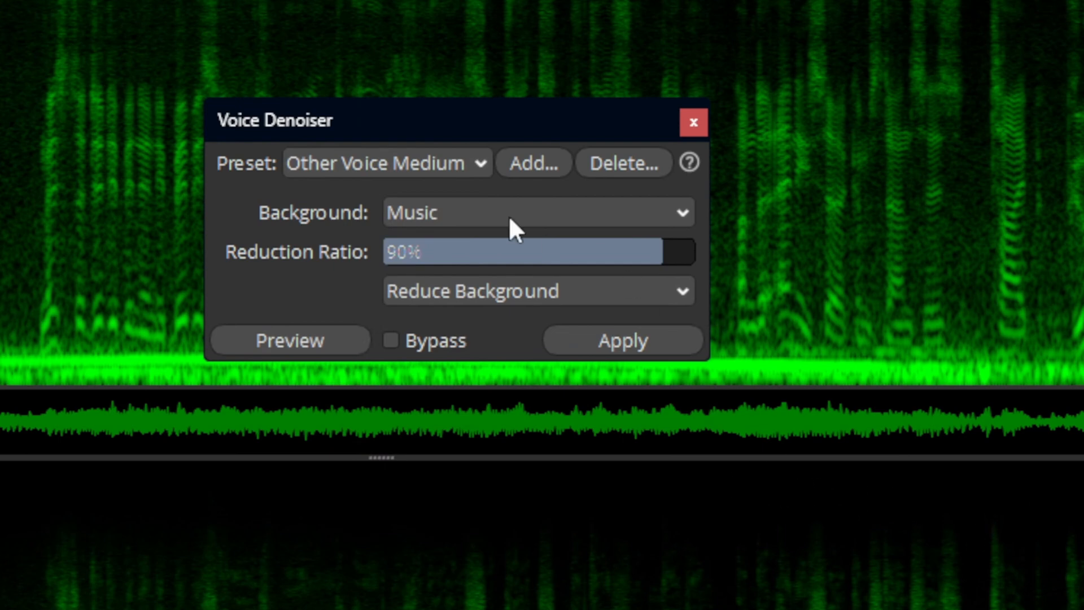
Choose the Other Voice Strong preset and apply Voice Denoiser to the recording.
left_click(406, 158)
left_click(367, 512)
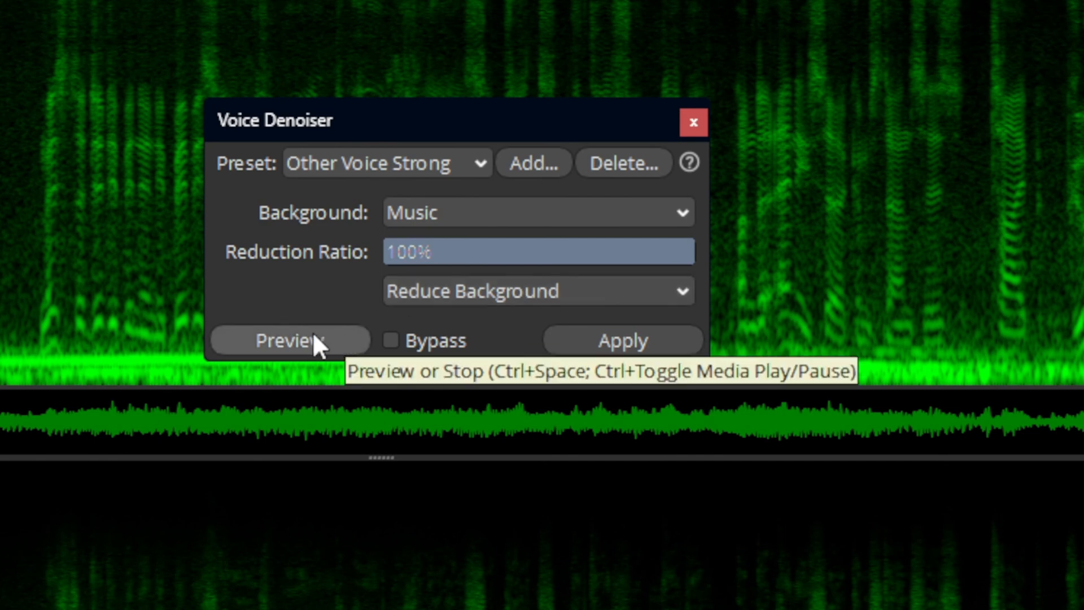
left_click(623, 339)
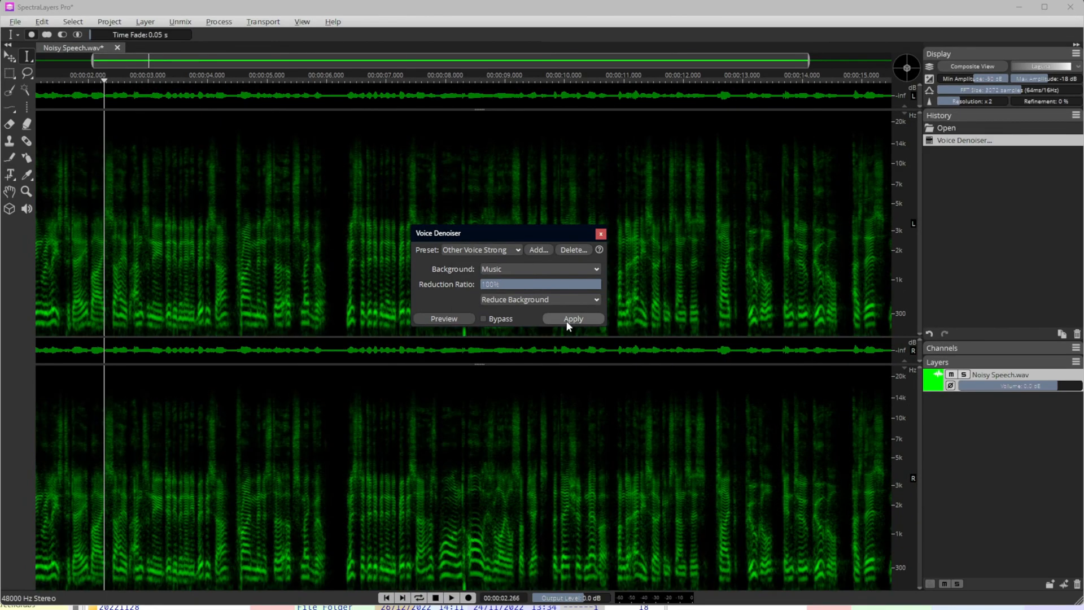
Close Voice Denoiser and play the denoised speech twice from about 2.3 s.
left_click(601, 233)
key("space")
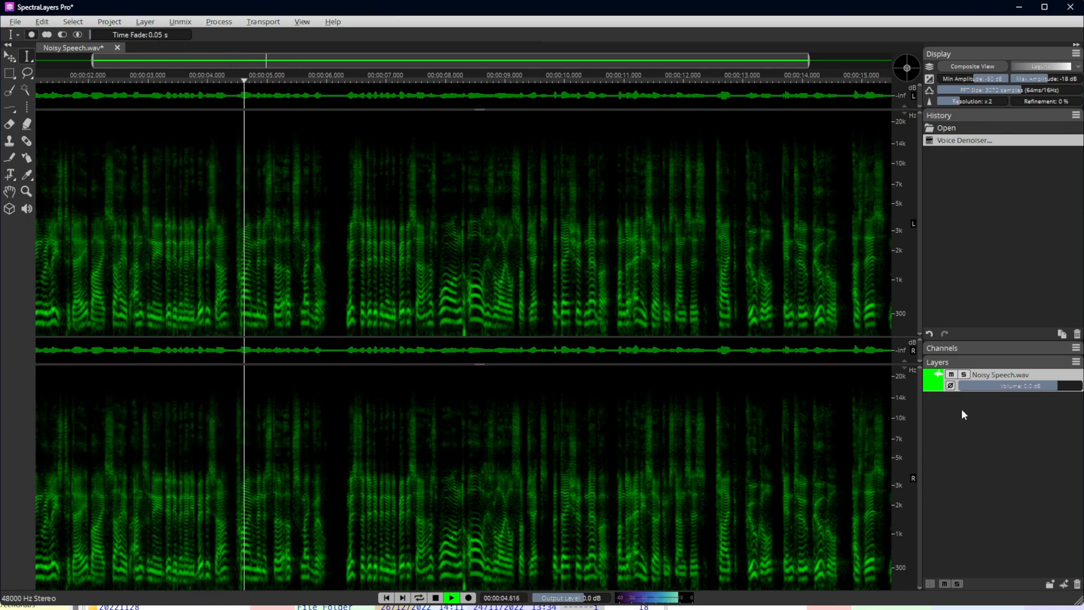
key("space")
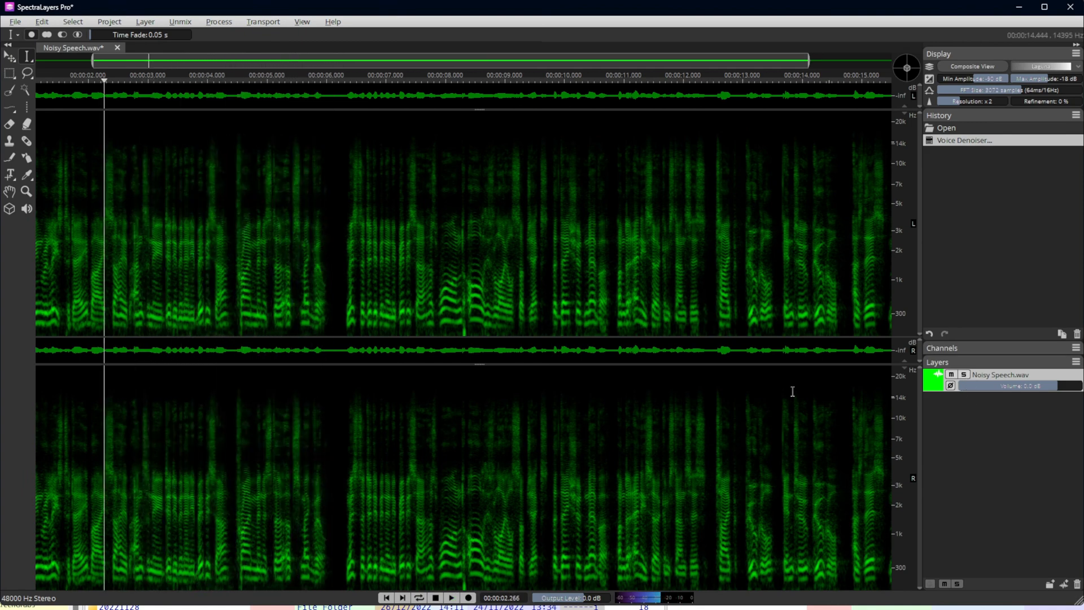
key("space")
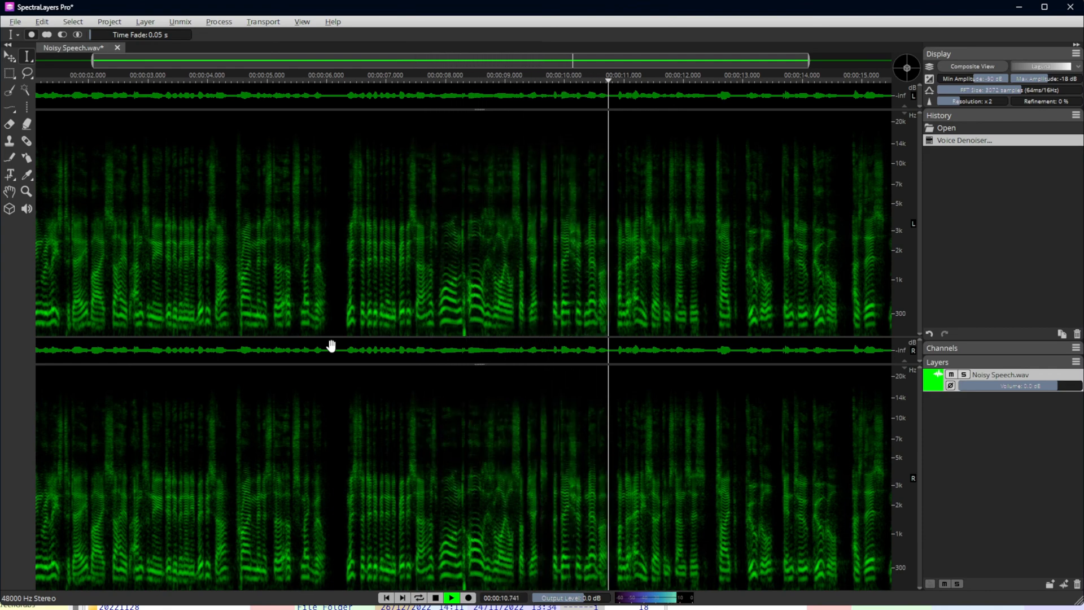
Stop playback, close Noisy Speech.wav and open the recent file 2 Voices.wav.
key("space")
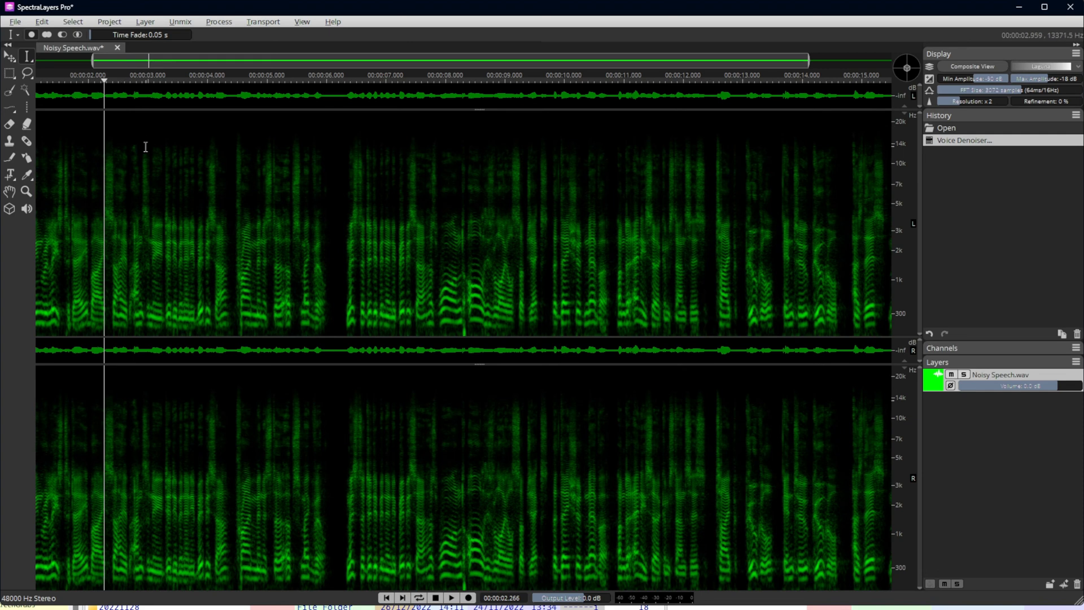
left_click(117, 48)
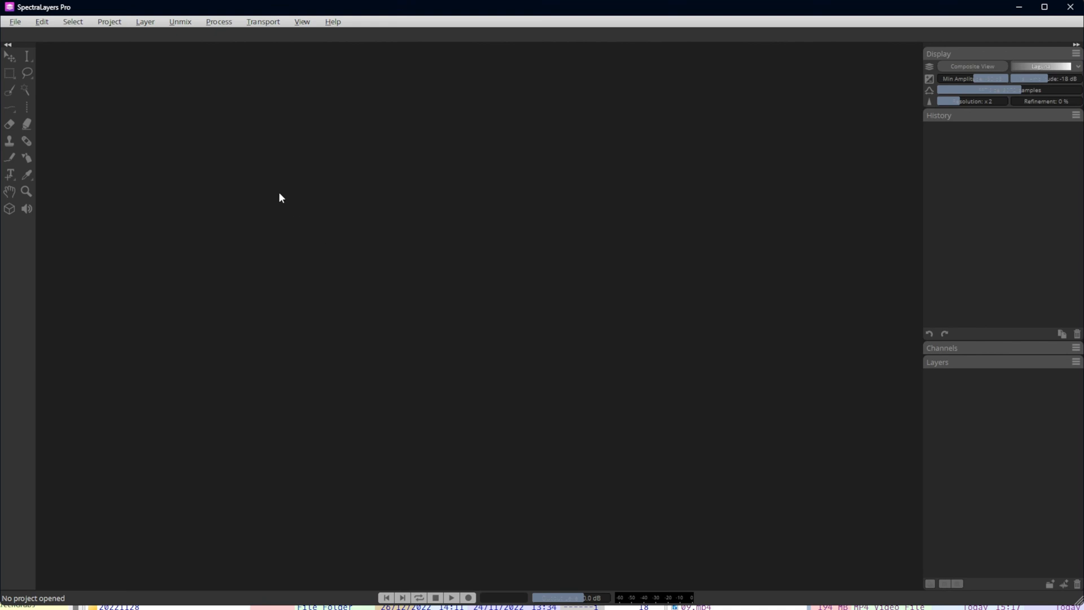
left_click(16, 23)
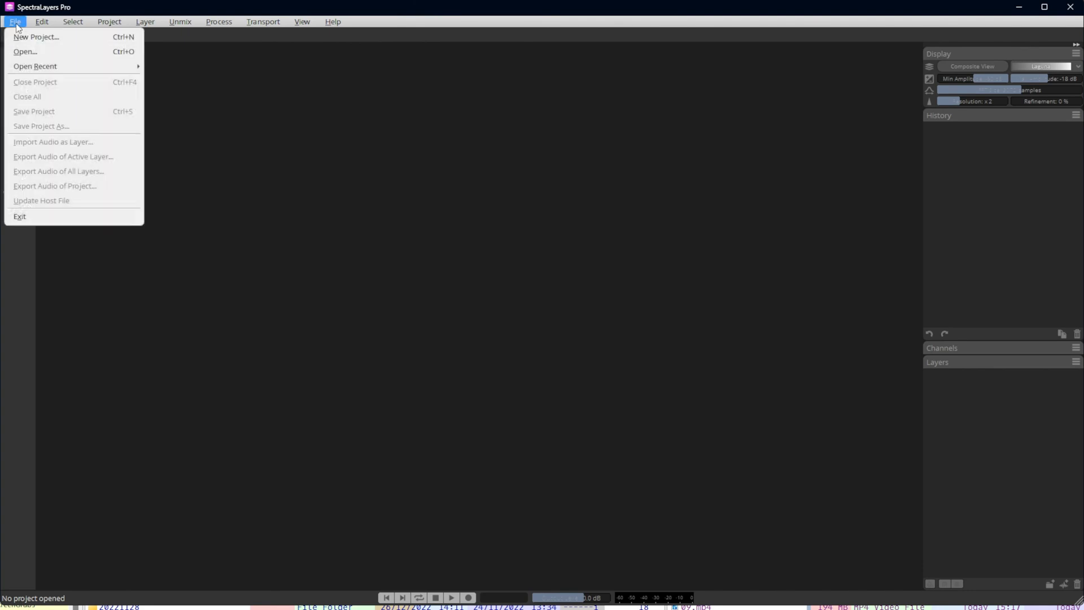
mouse_move(43, 67)
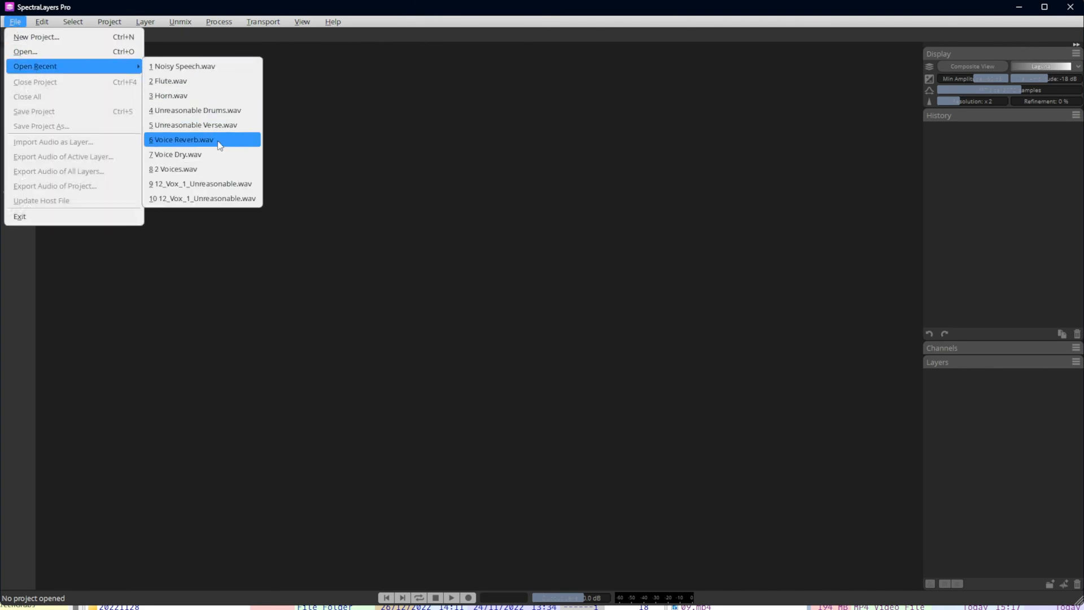
left_click(207, 168)
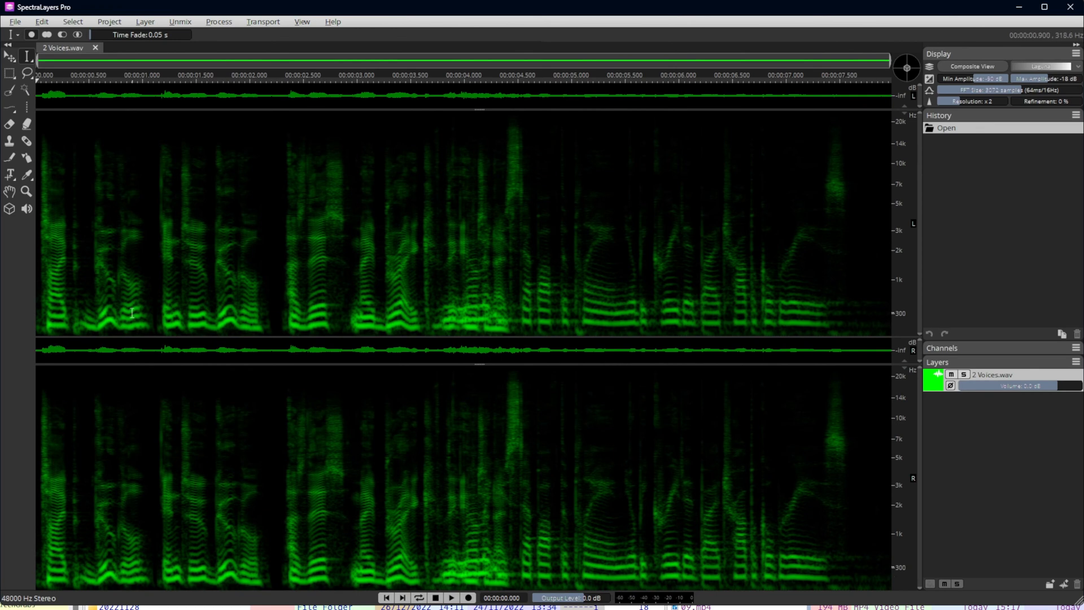
Play the opening of 2 Voices.wav from the start and again from about 0.1 s.
key("space")
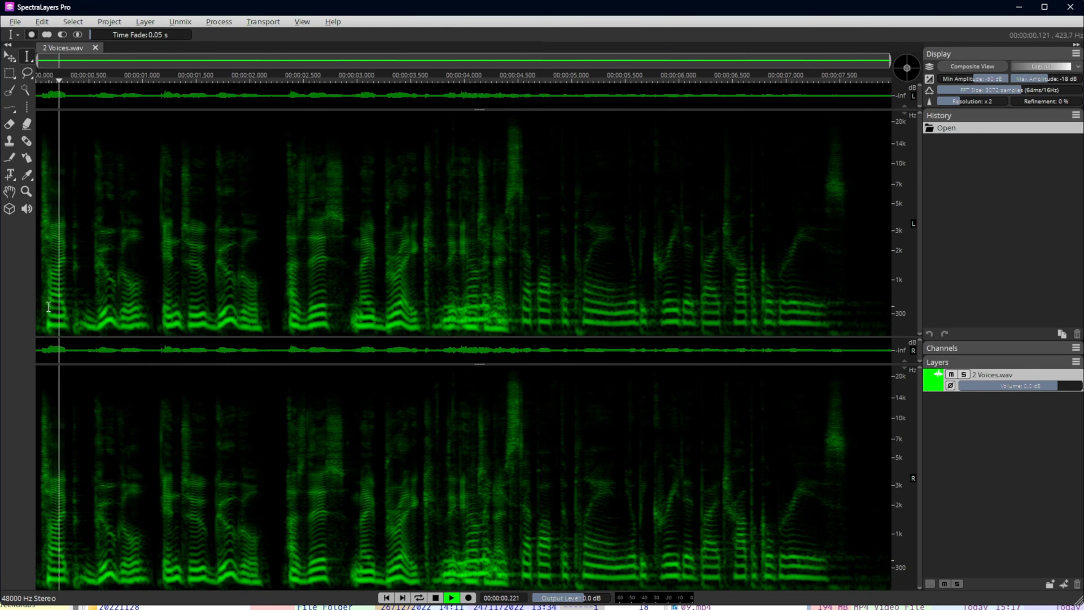
key("space")
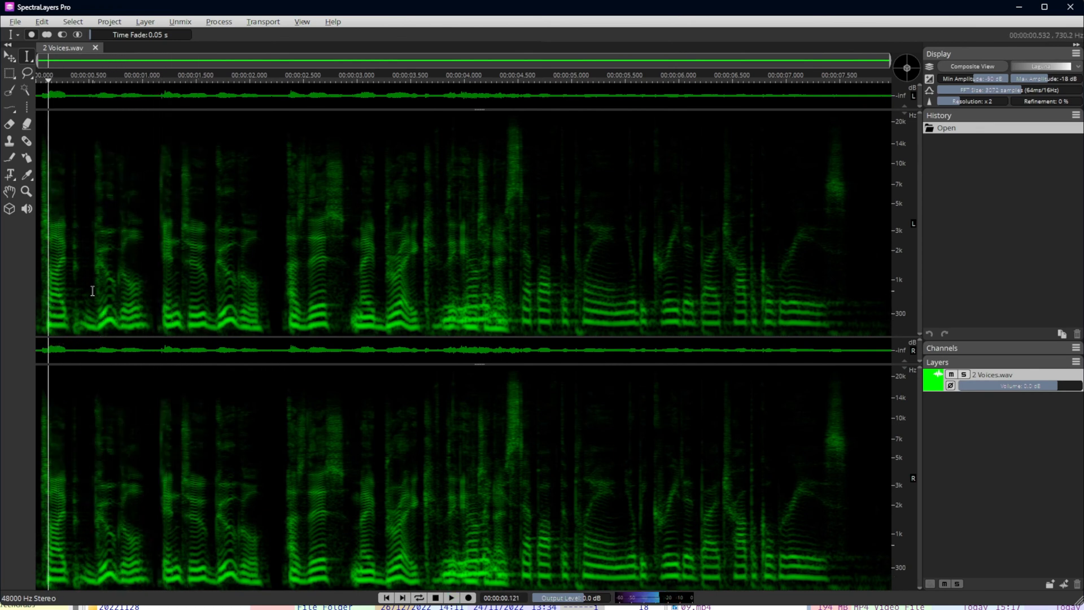
key("space")
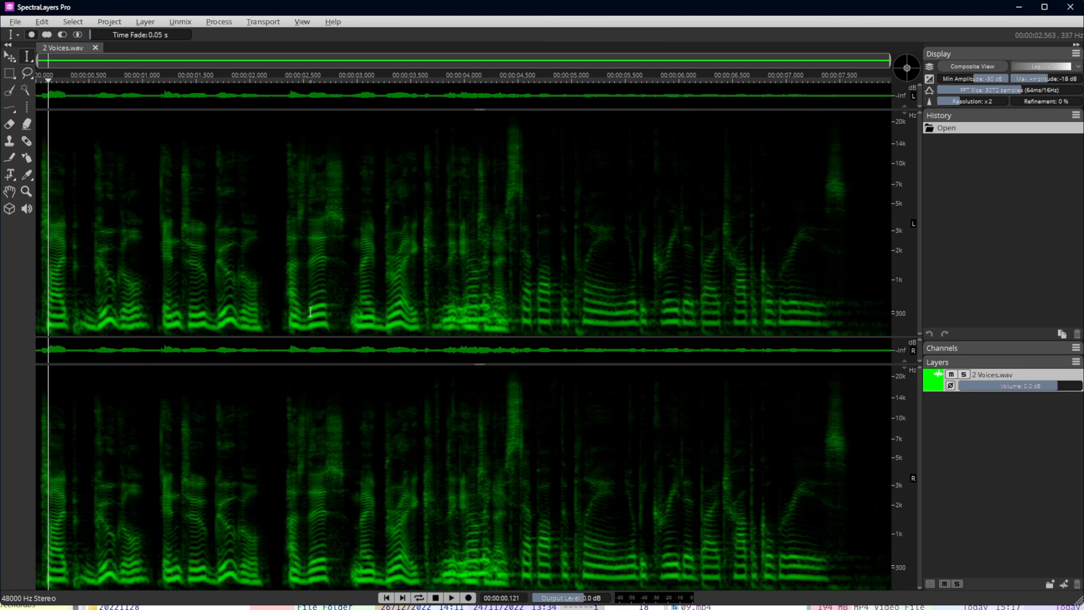
Play the section where the two voices overlap, starting from about 2.2 s, 3.4 s and 2.4 s.
left_click(274, 312)
key("space")
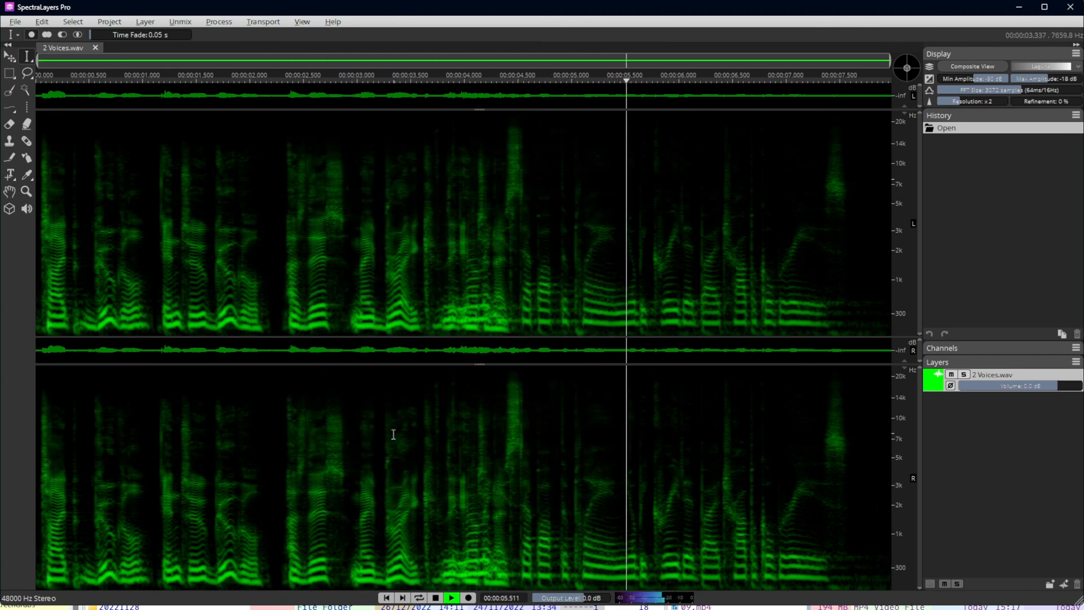
key("space")
left_click(398, 302)
key("space")
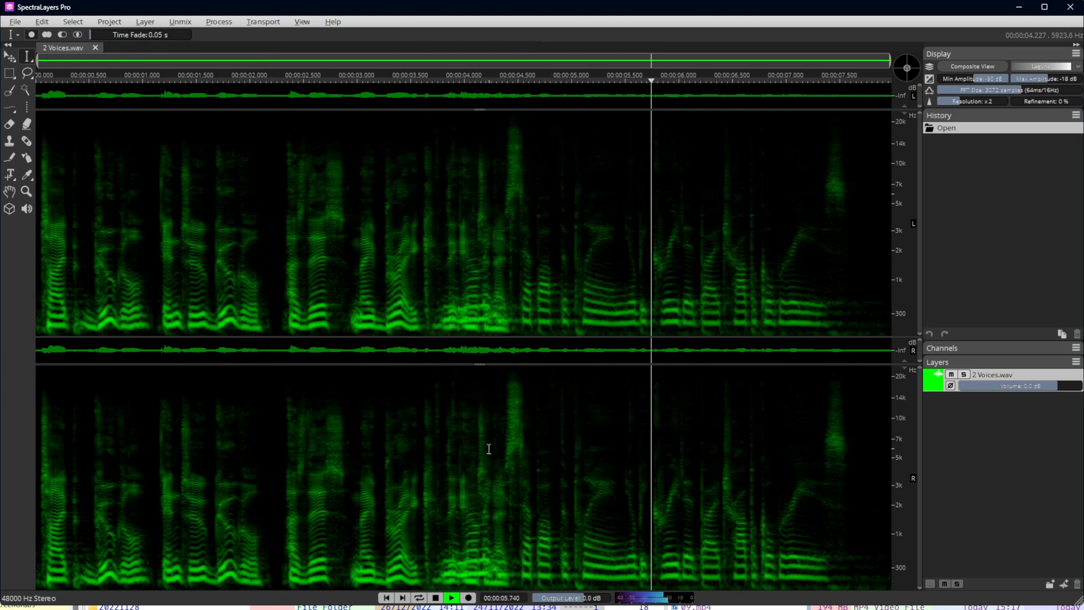
key("space")
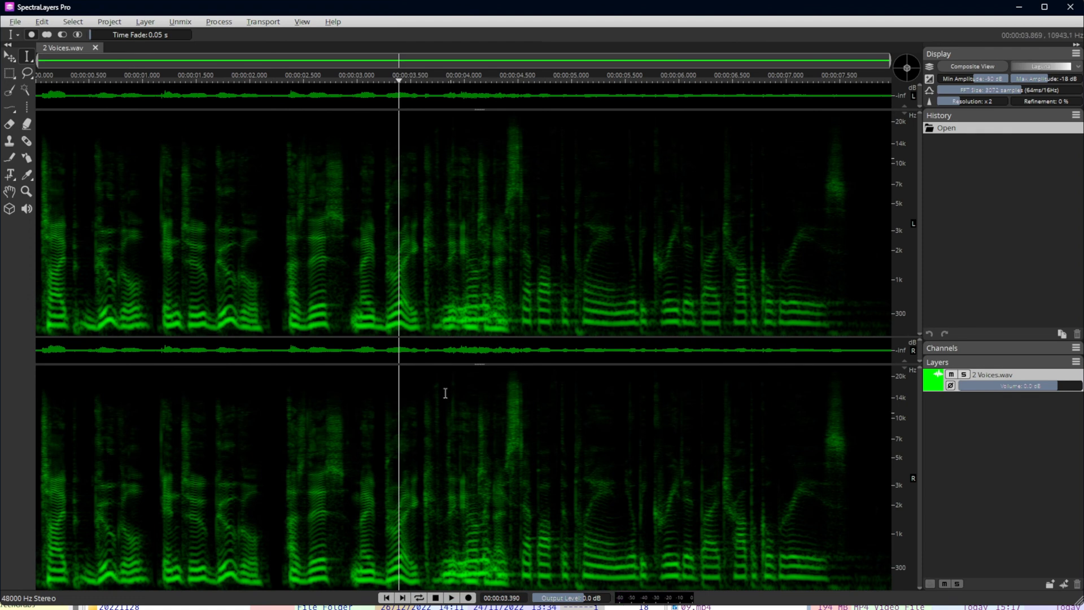
left_click(294, 285)
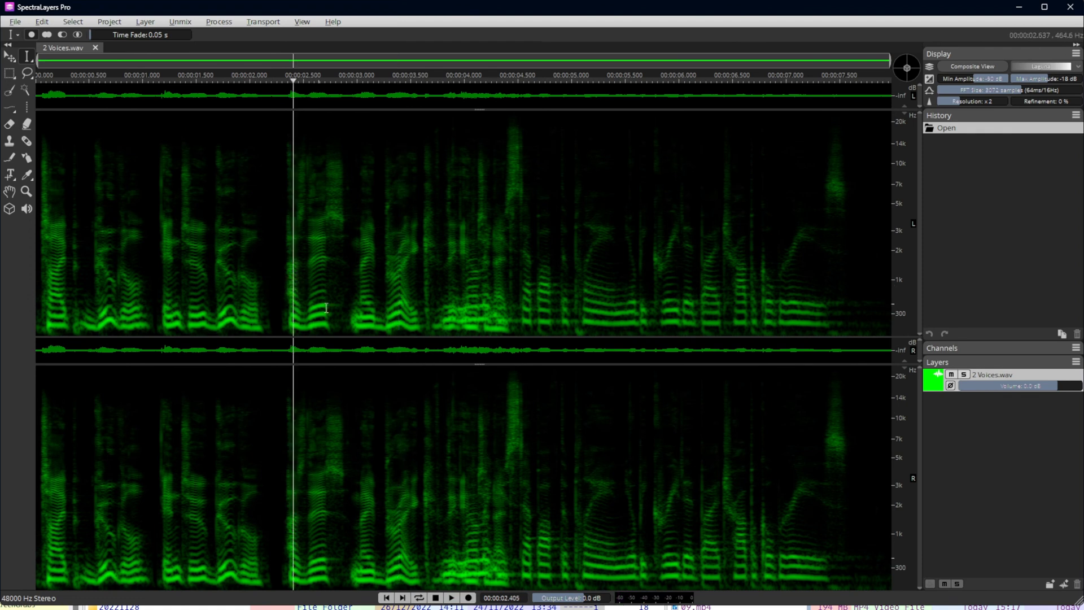
key("space")
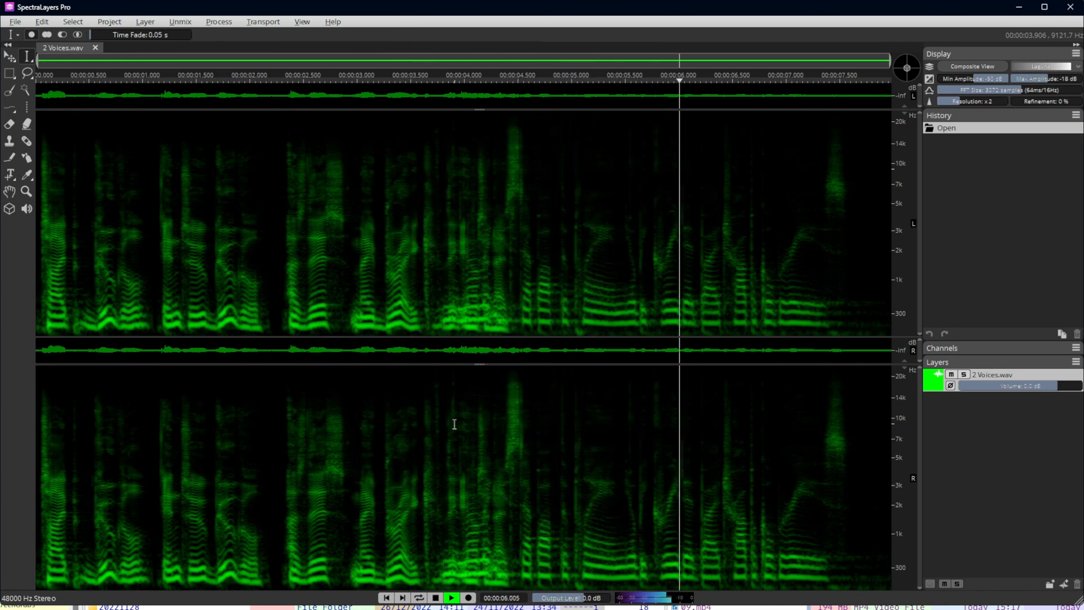
key("space")
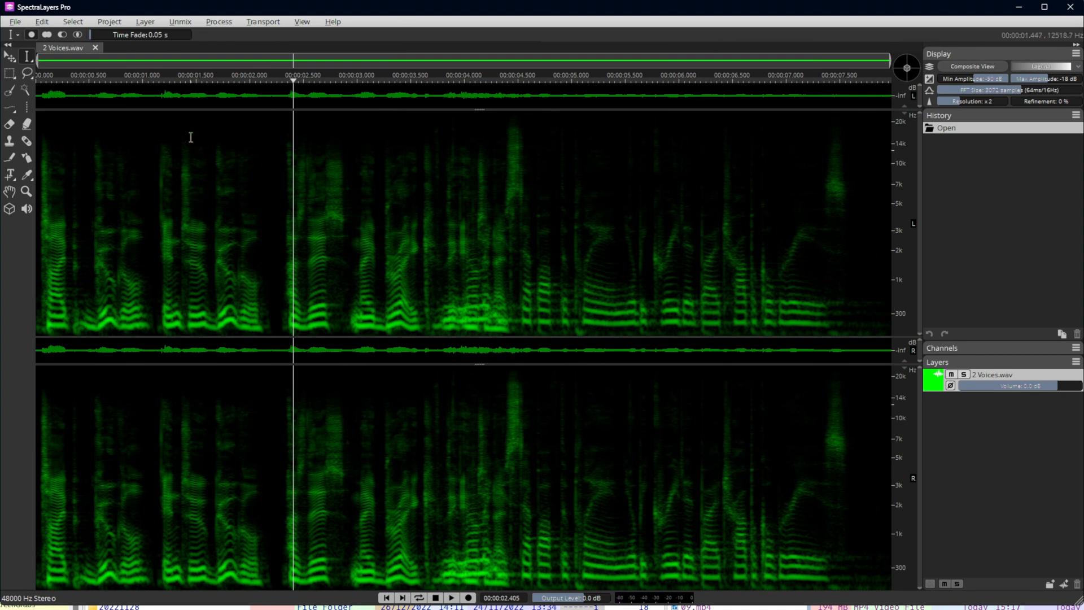
Unmix the recording with Multiple Voices, using the saved custom preset with 80% voices discrimination and a maximum of 2 voices.
left_click(179, 23)
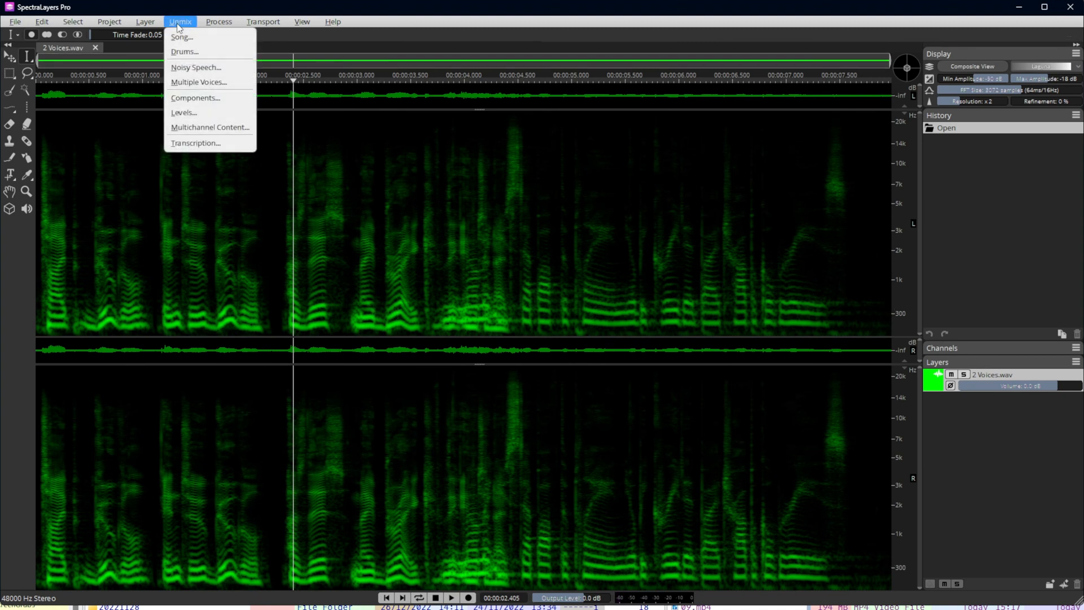
left_click(211, 83)
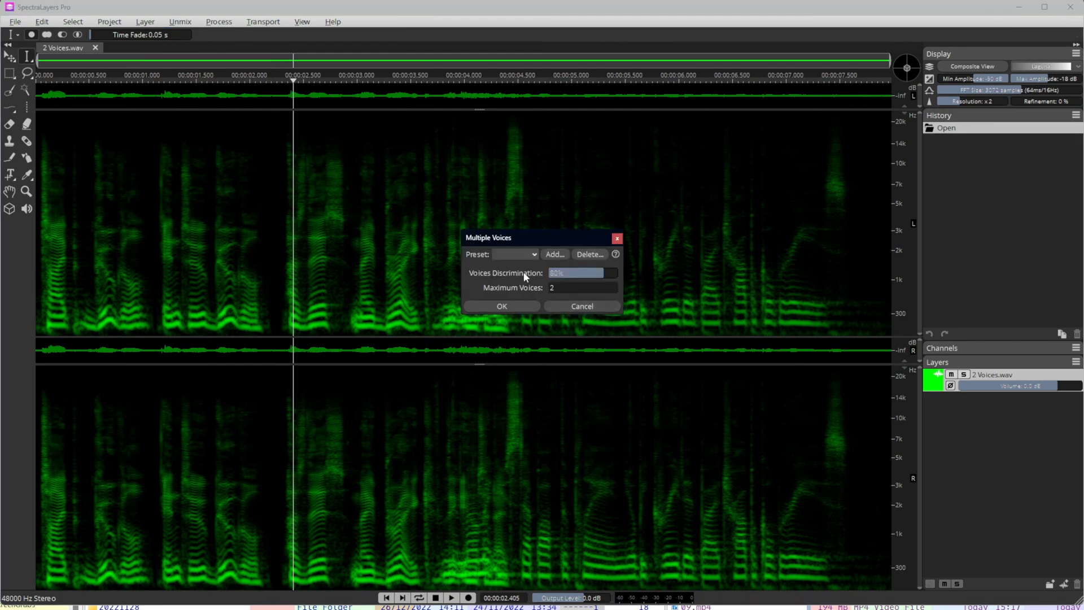
left_click(520, 252)
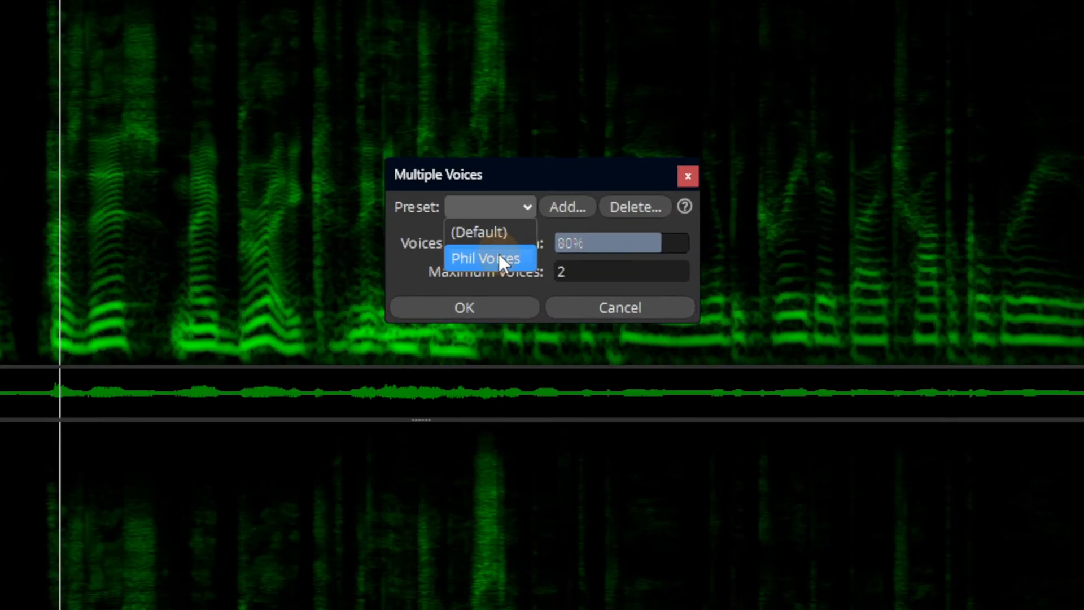
left_click(499, 253)
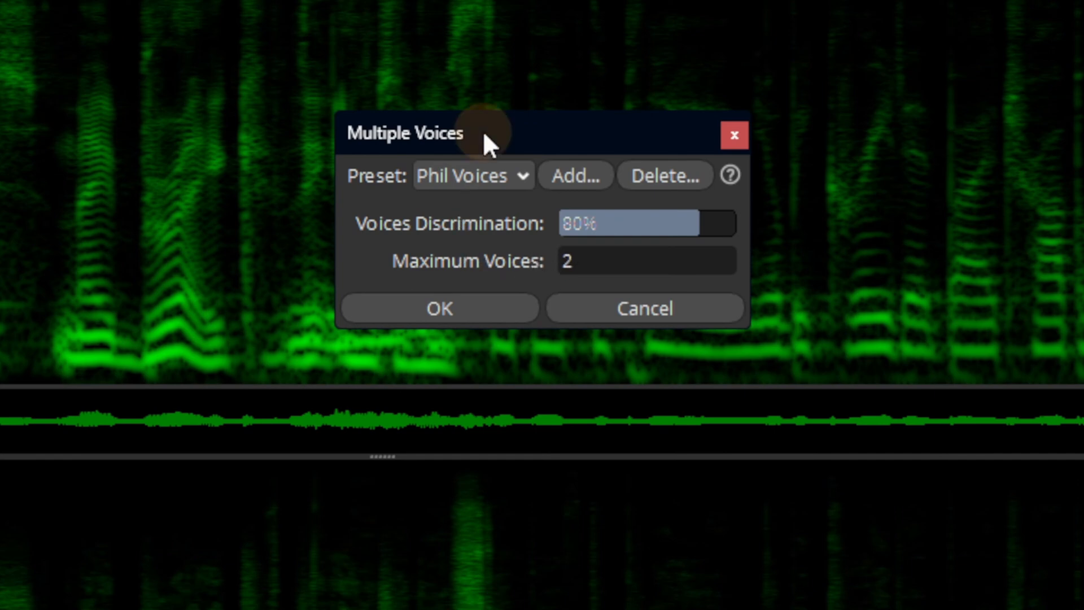
left_click_drag(483, 130, 432, 167)
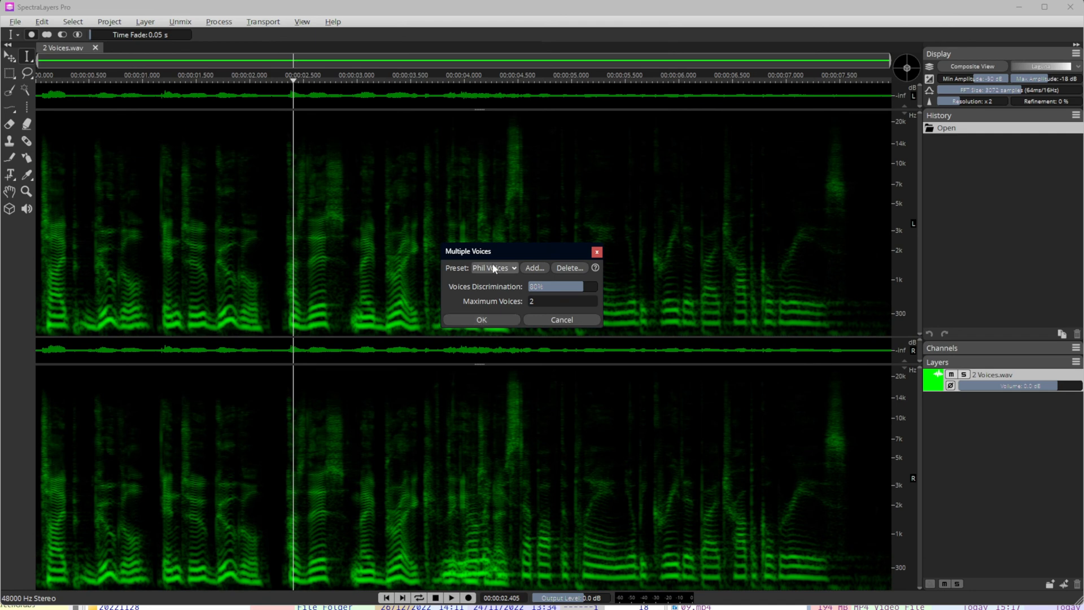
left_click_drag(494, 249, 467, 225)
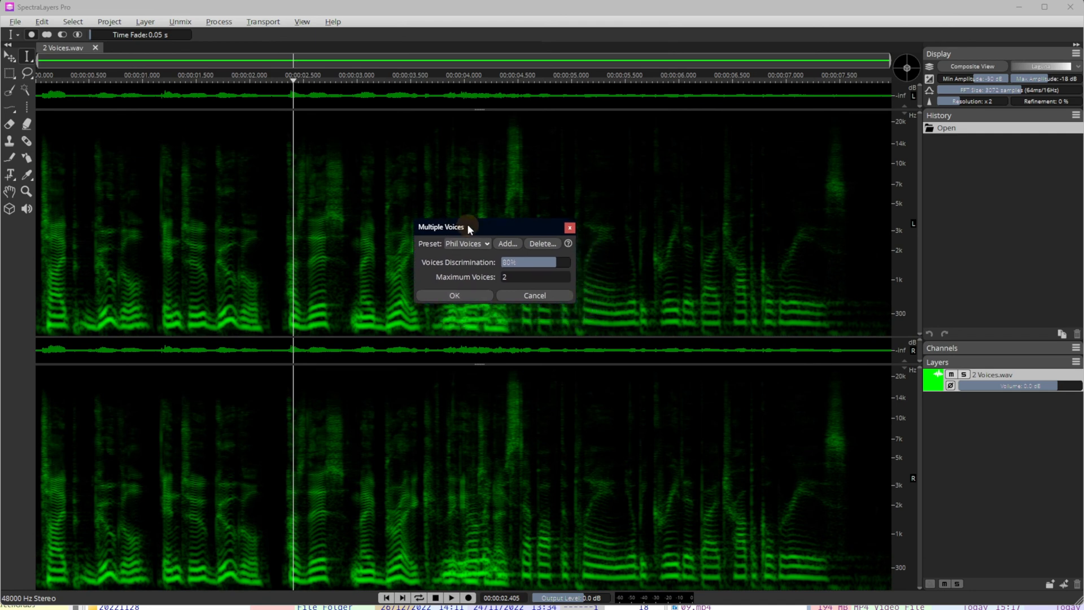
left_click(462, 296)
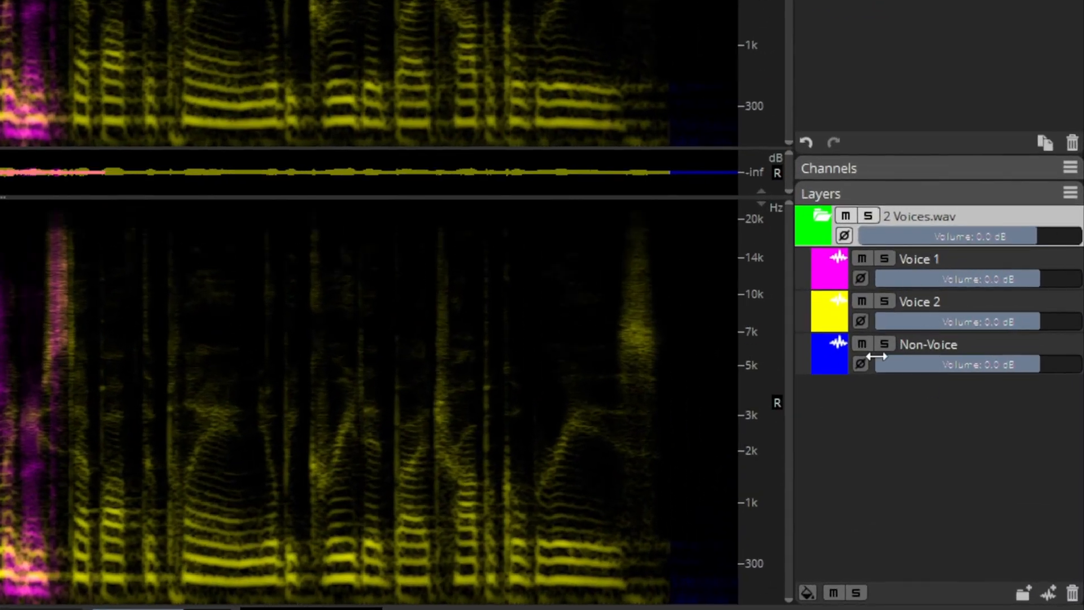
Solo the Non-Voice and Voice 1 layers one at a time, playing Voice 1 from about 2.4 s, and clear the solo.
left_click(884, 345)
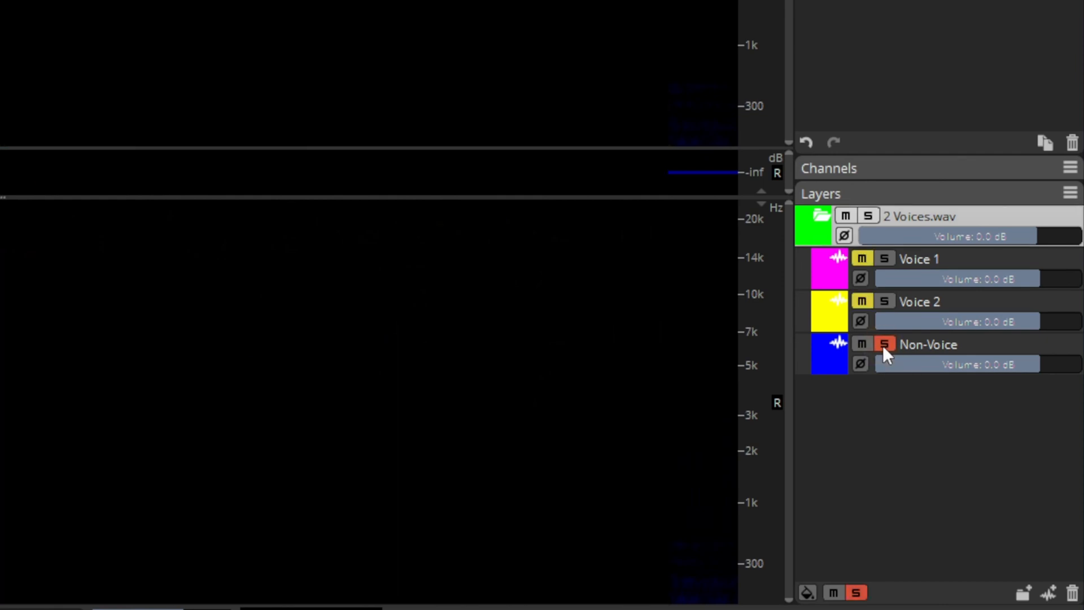
left_click(884, 344)
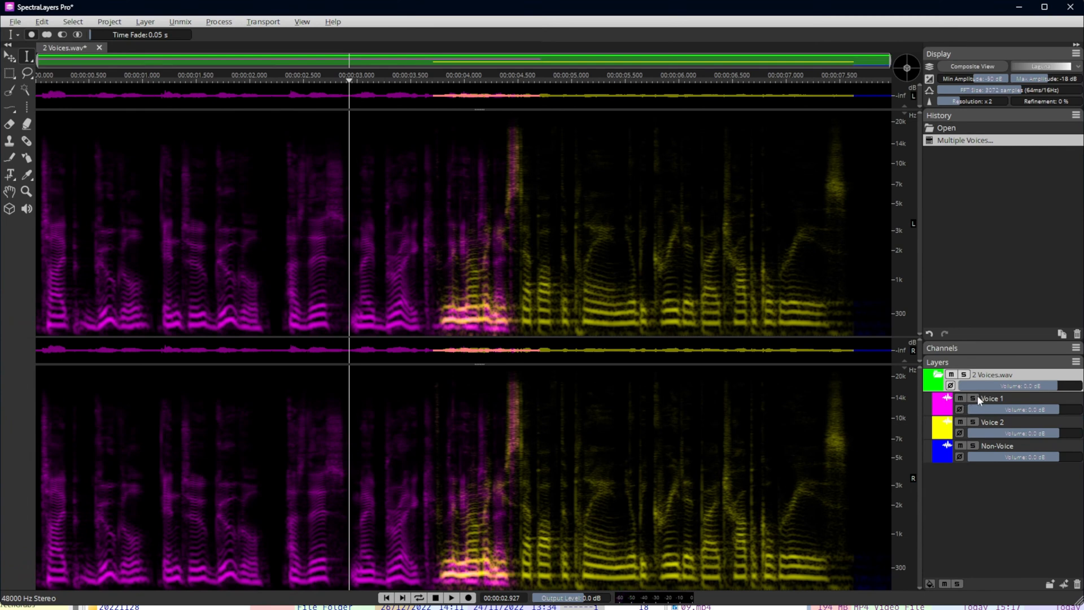
left_click(973, 398)
key("space")
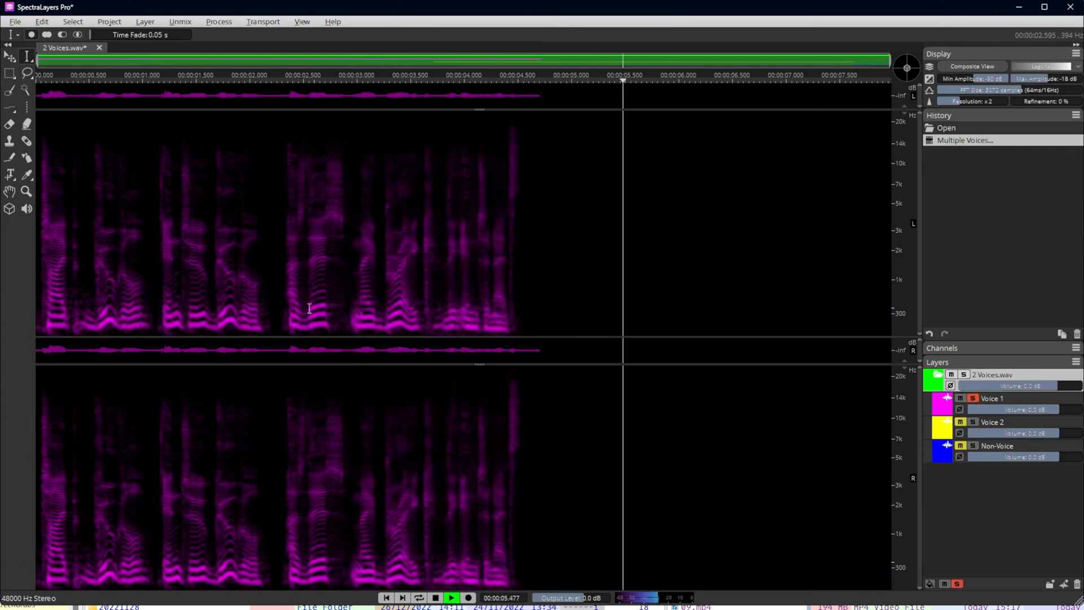
left_click(291, 309)
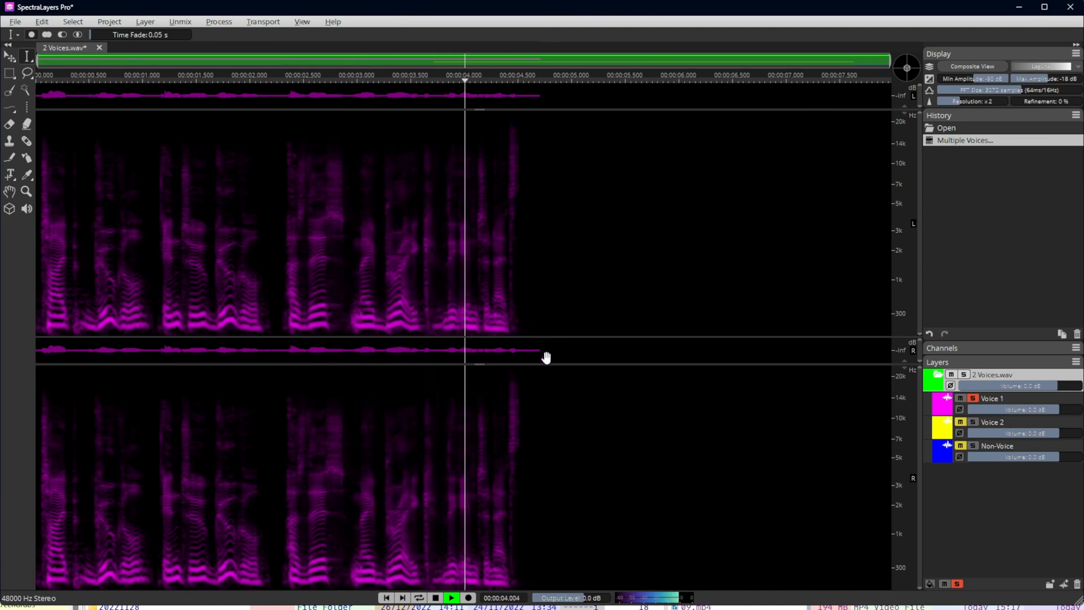
key("space")
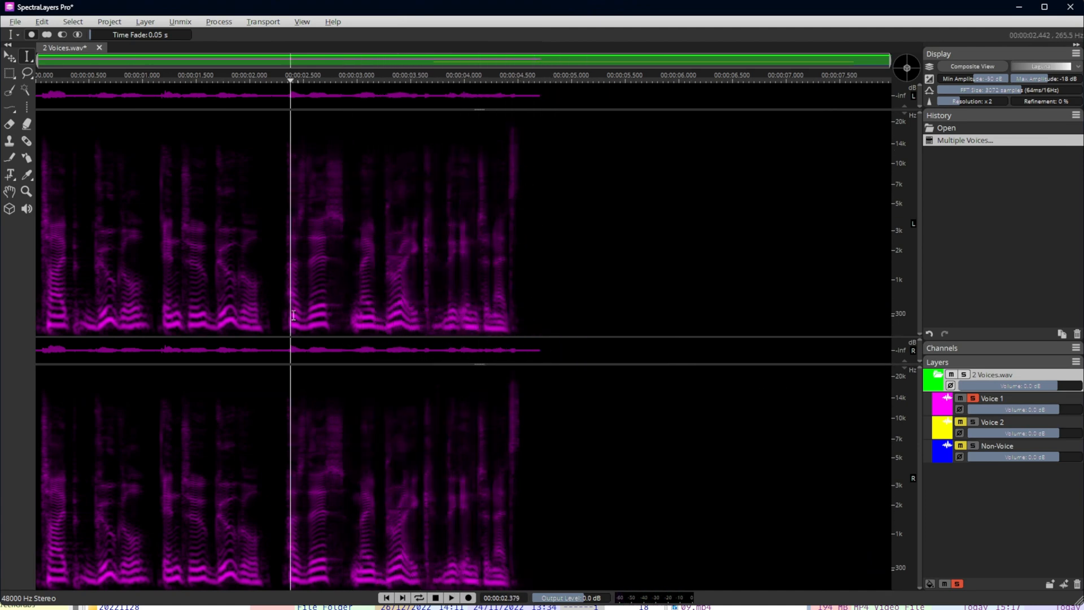
left_click(974, 398)
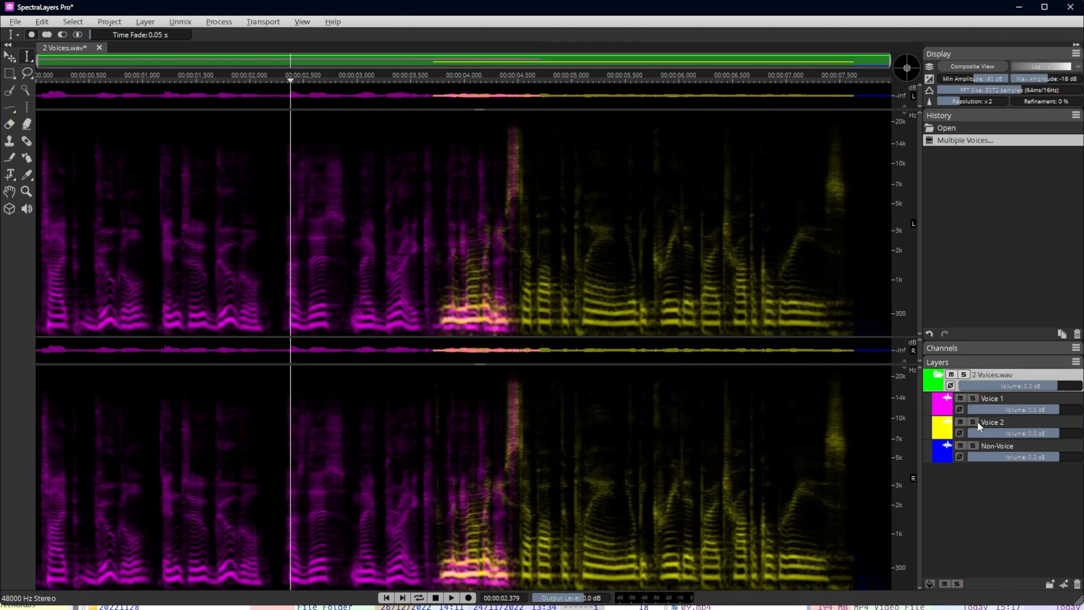
Solo the Voice 2 layer, play it from about 2.4 s and clear the solo.
left_click(974, 422)
key("space")
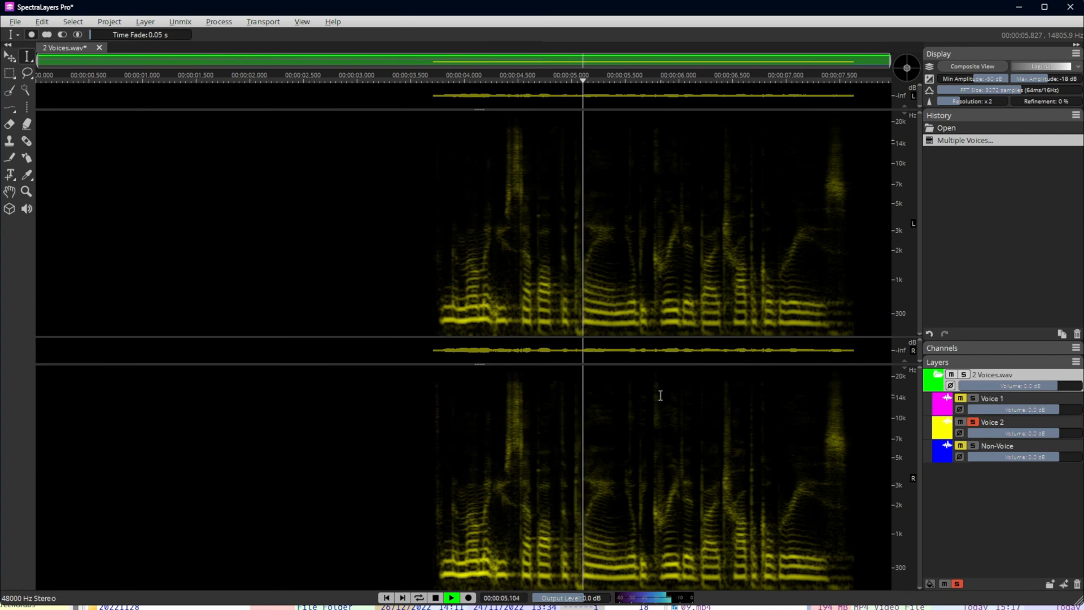
key("space")
left_click(974, 422)
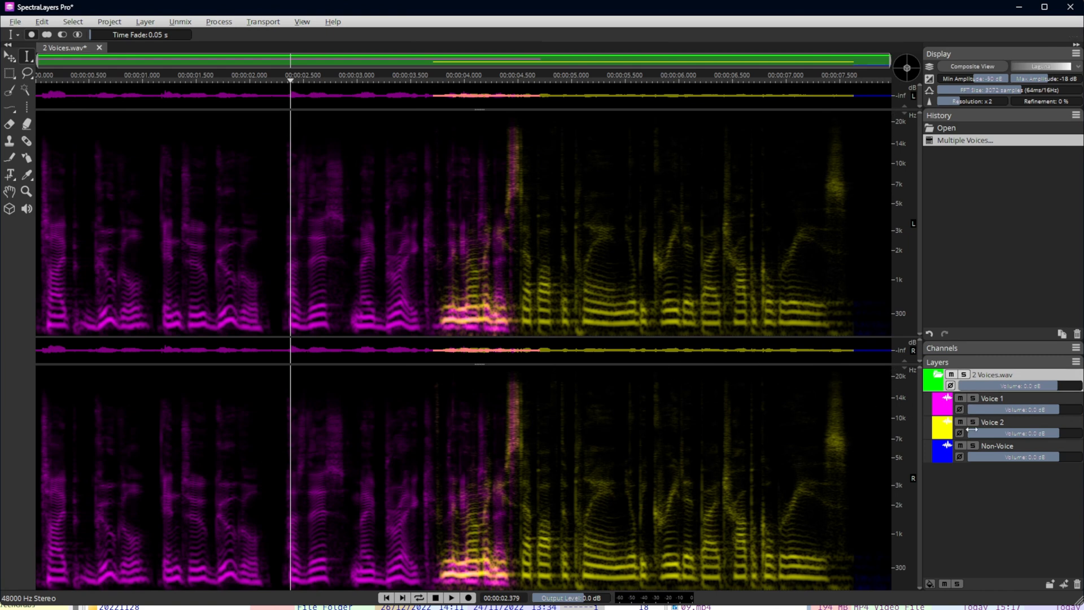
Lower the Voice 1 layer's volume while playing the unmixed voices from about 1.2 s.
left_click(165, 311)
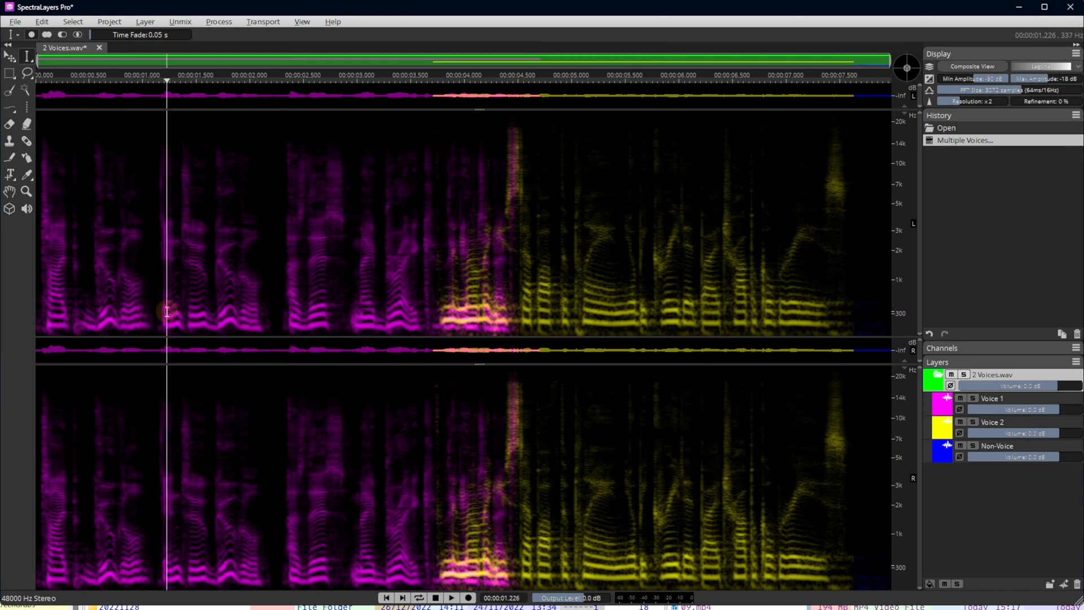
key("space")
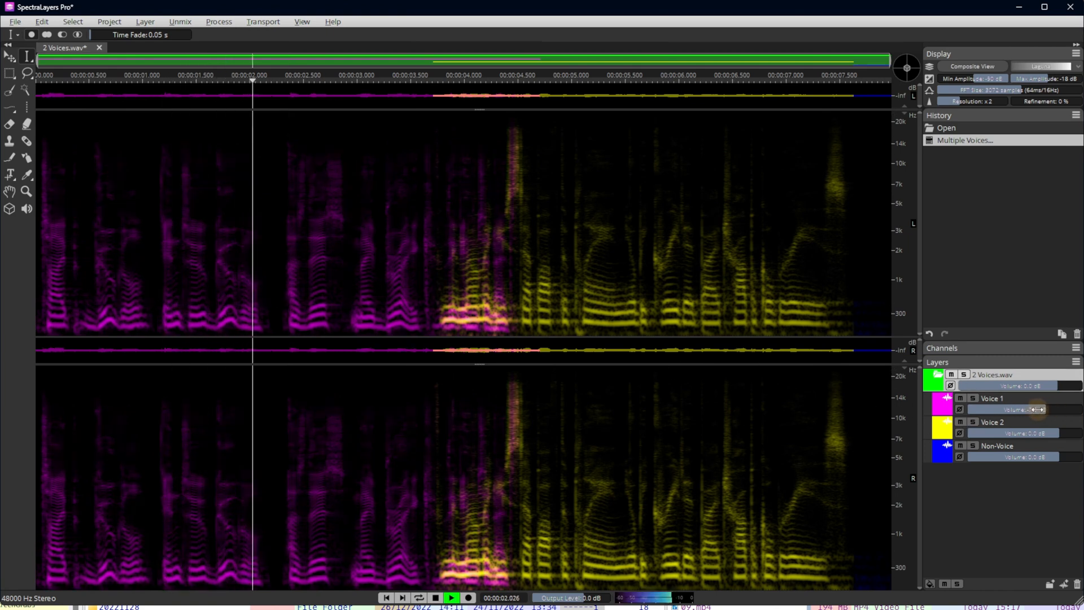
left_click_drag(1053, 410, 1045, 409)
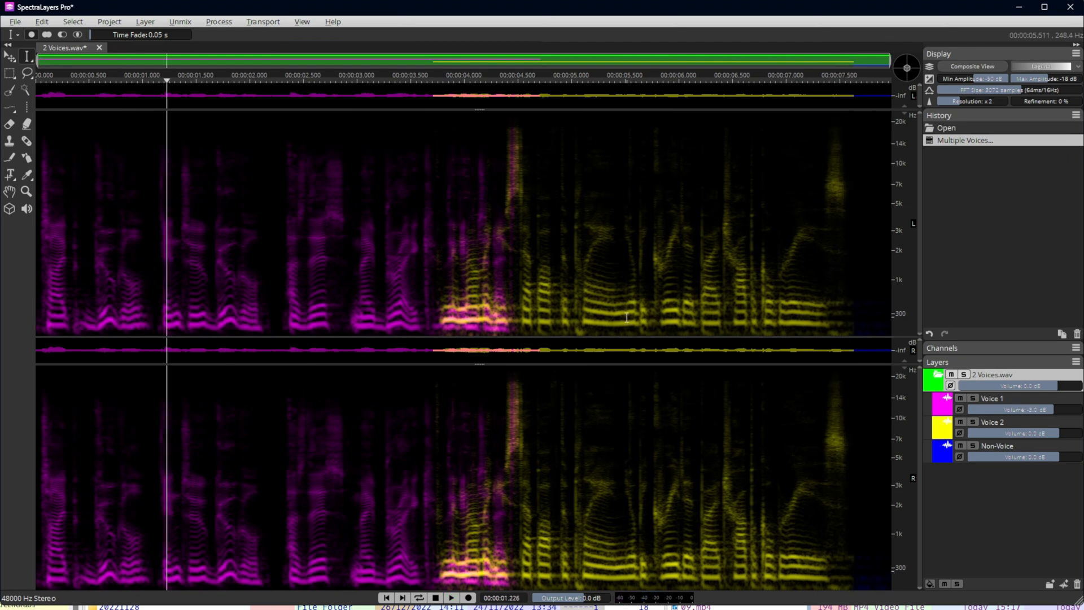
Revert to the originally opened recording and unmix it with Transcription, using the PAP Quality preset with English language and Best quality.
left_click(946, 128)
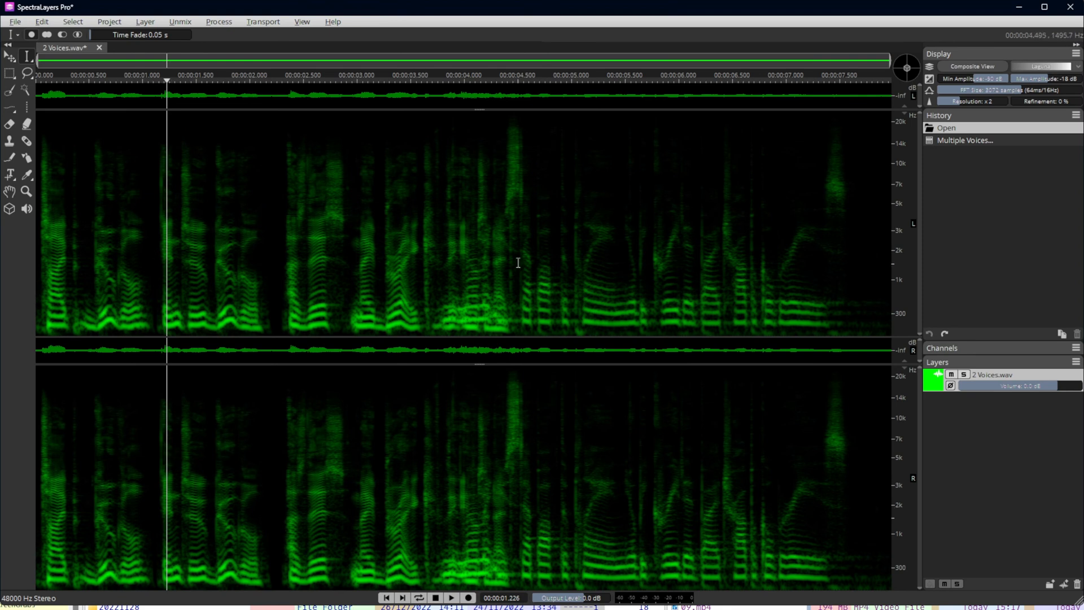
left_click(187, 23)
left_click(214, 146)
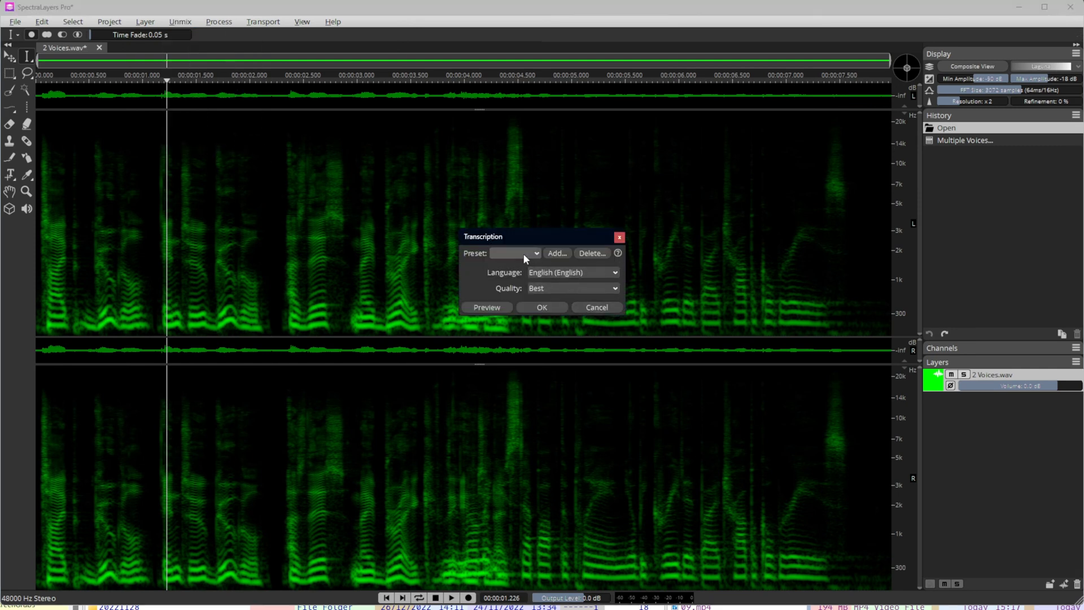
left_click(549, 274)
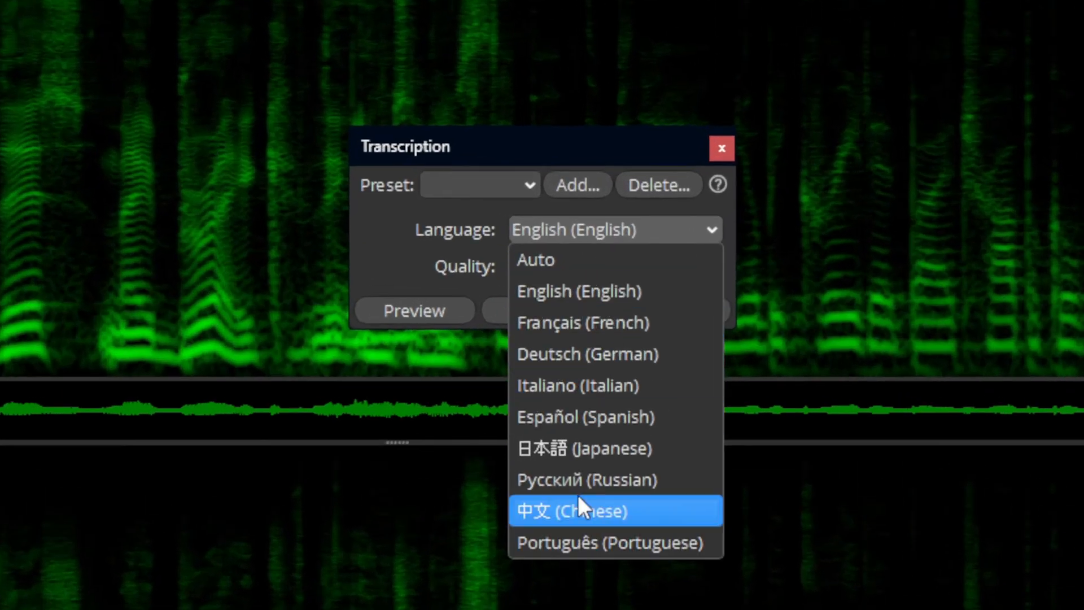
left_click(400, 228)
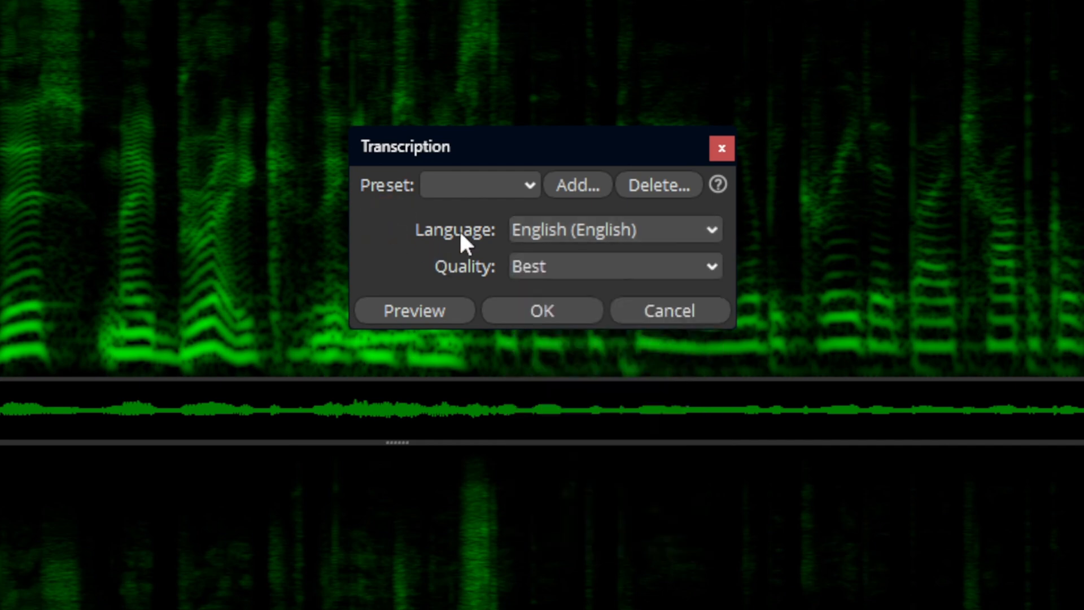
left_click(488, 192)
left_click(490, 247)
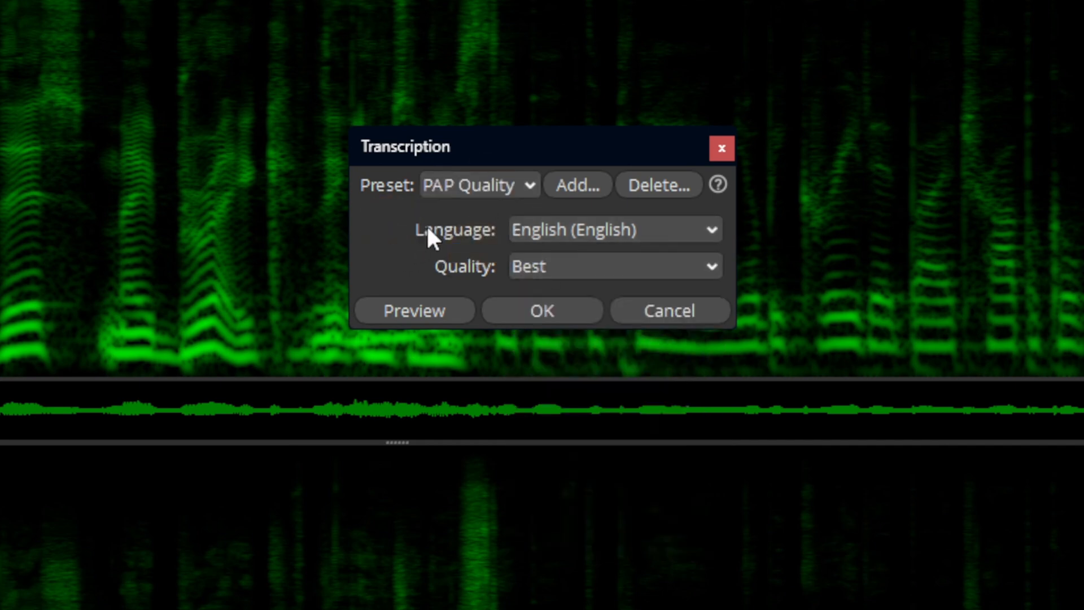
left_click(546, 312)
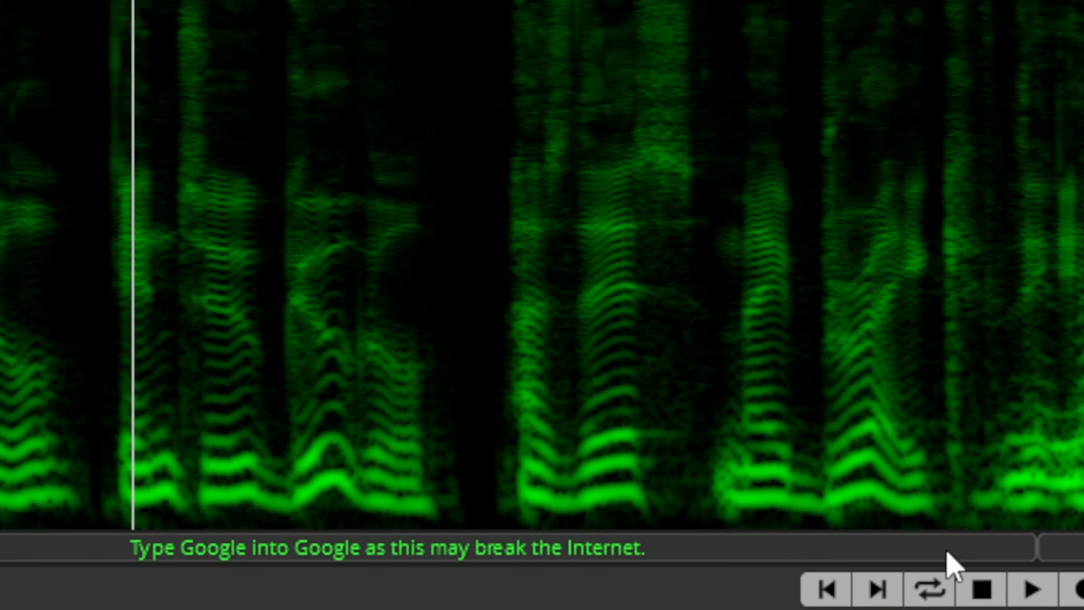
Play the transcribed recording from the start and again from about 3.7 s while following the transcript sentences.
left_click(824, 588)
key("space")
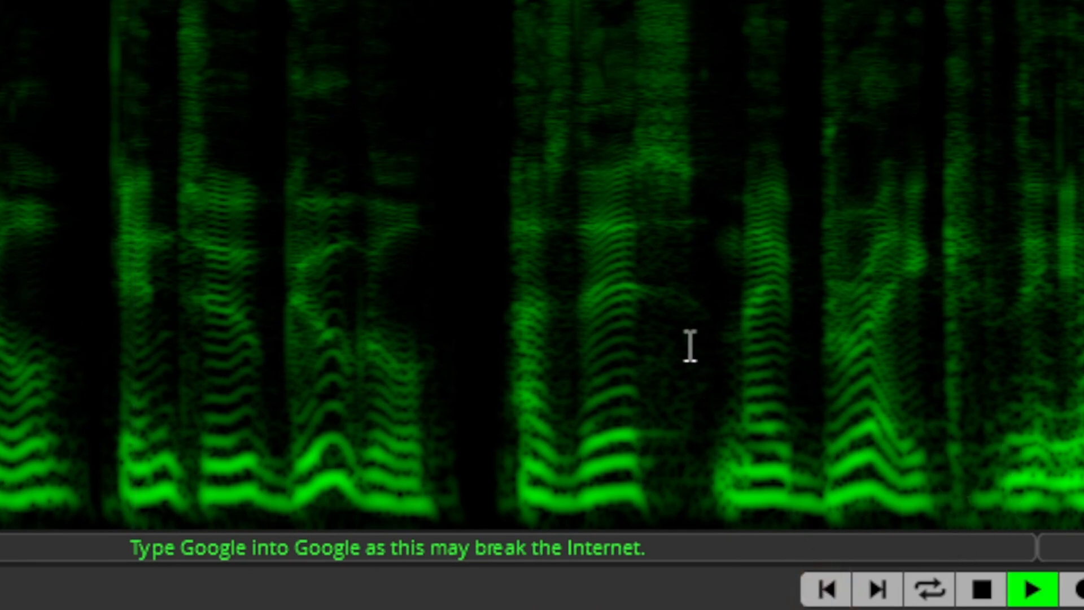
key("space")
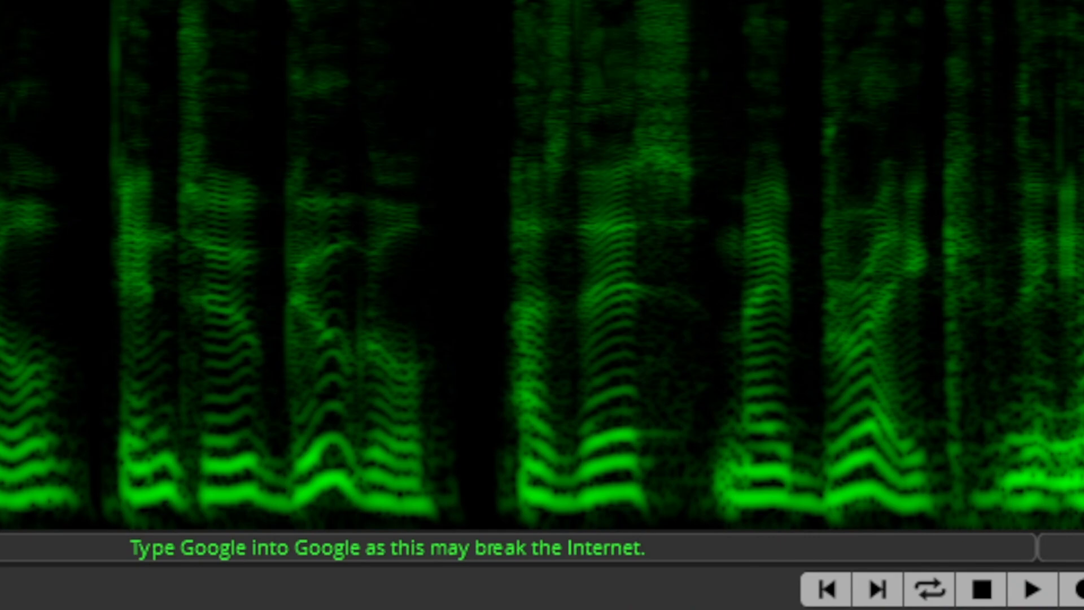
key("space")
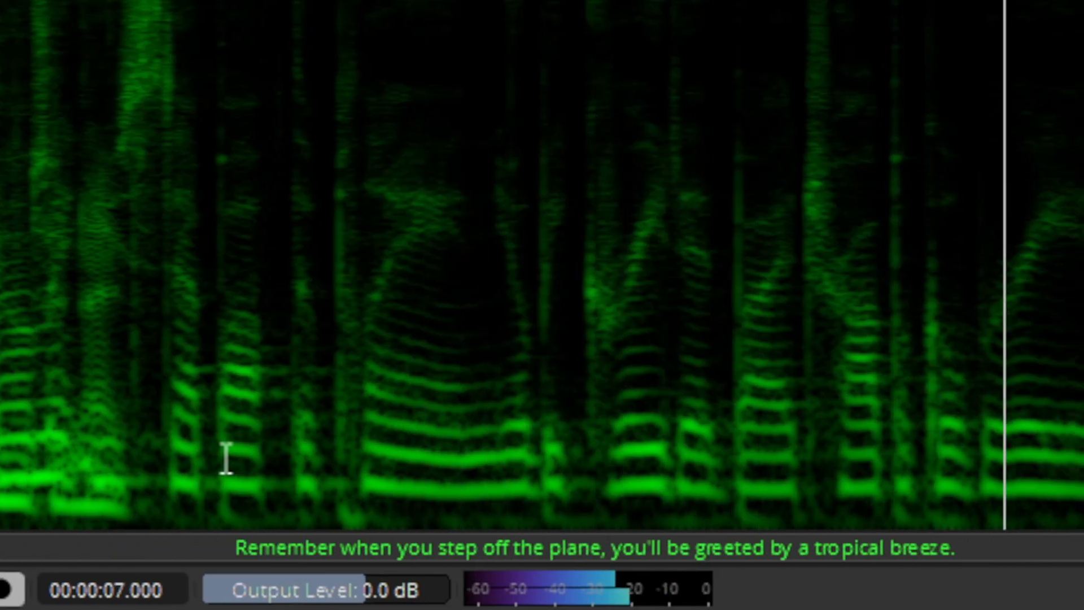
left_click(226, 458)
key("space")
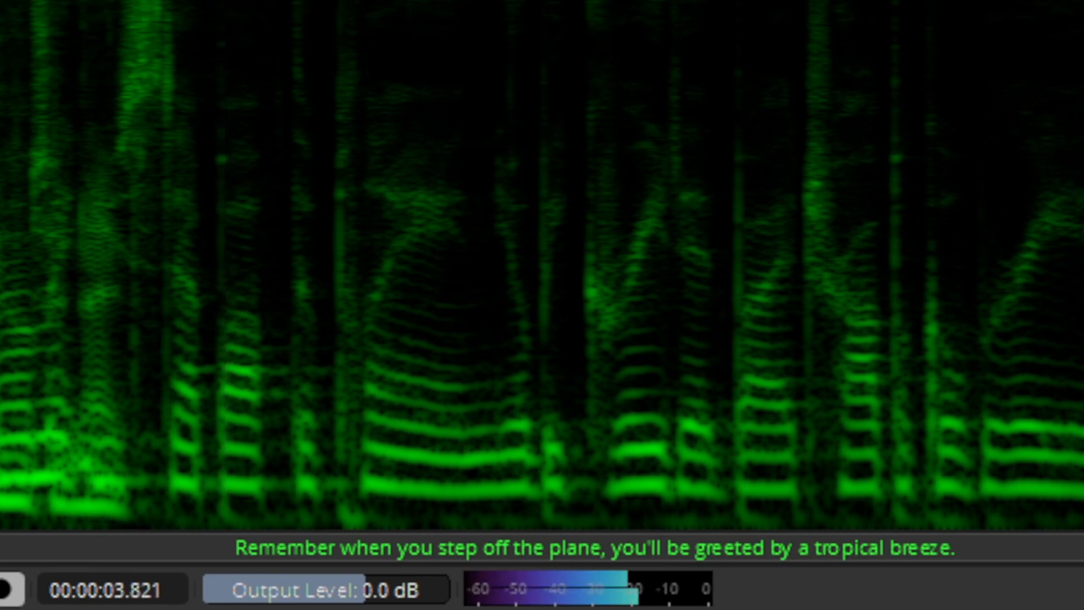
key("space")
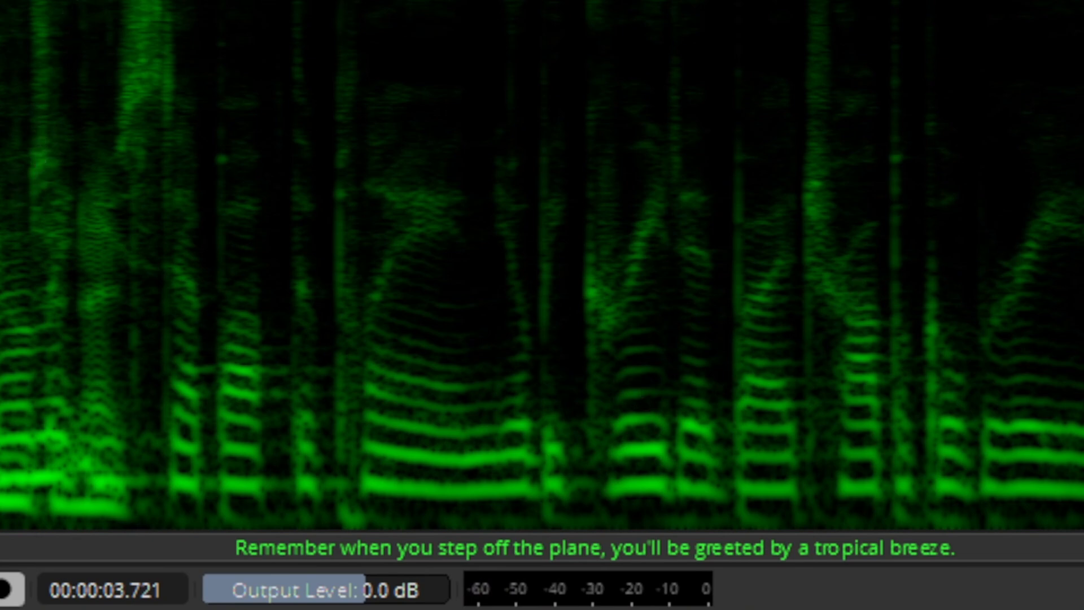
key("space")
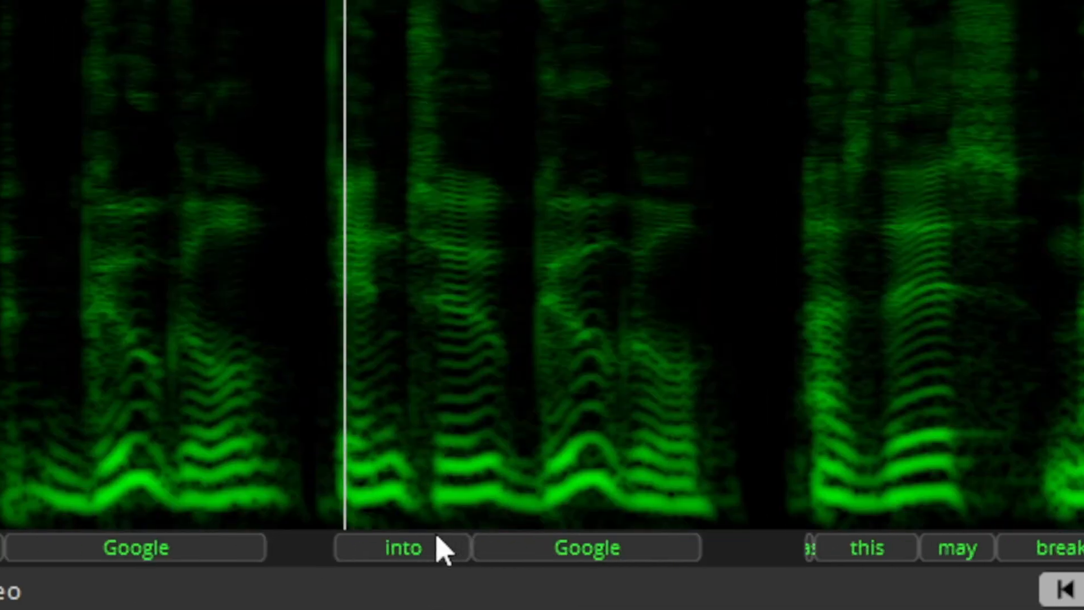
Examine the word-by-word transcript against the spectrogram while playing the recording from the start.
scroll(497, 460, "up", 1)
scroll(497, 460, "up", 3)
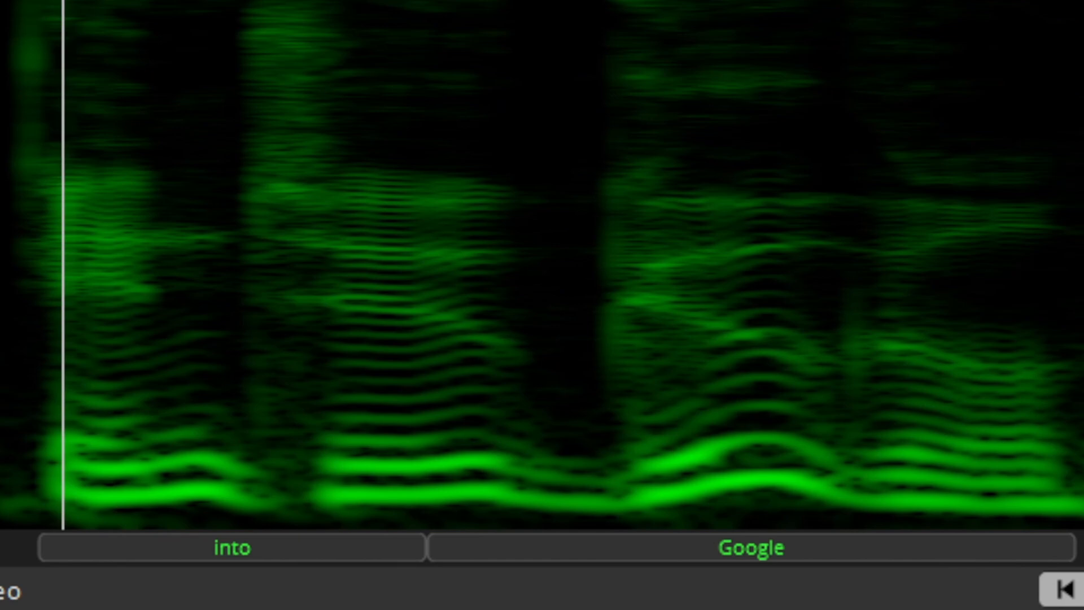
left_click(1069, 591)
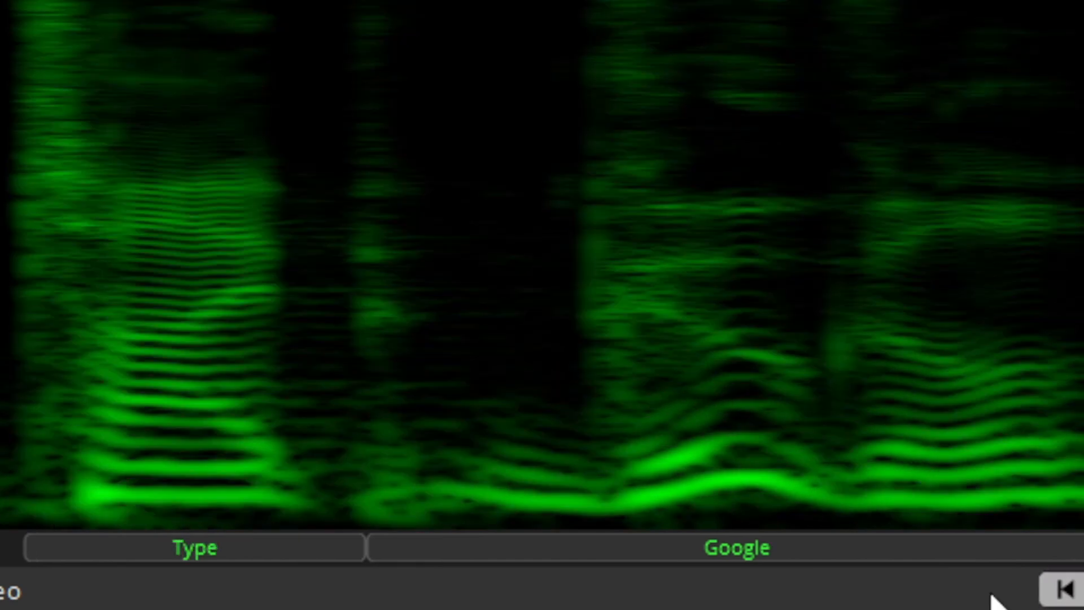
left_click(724, 545)
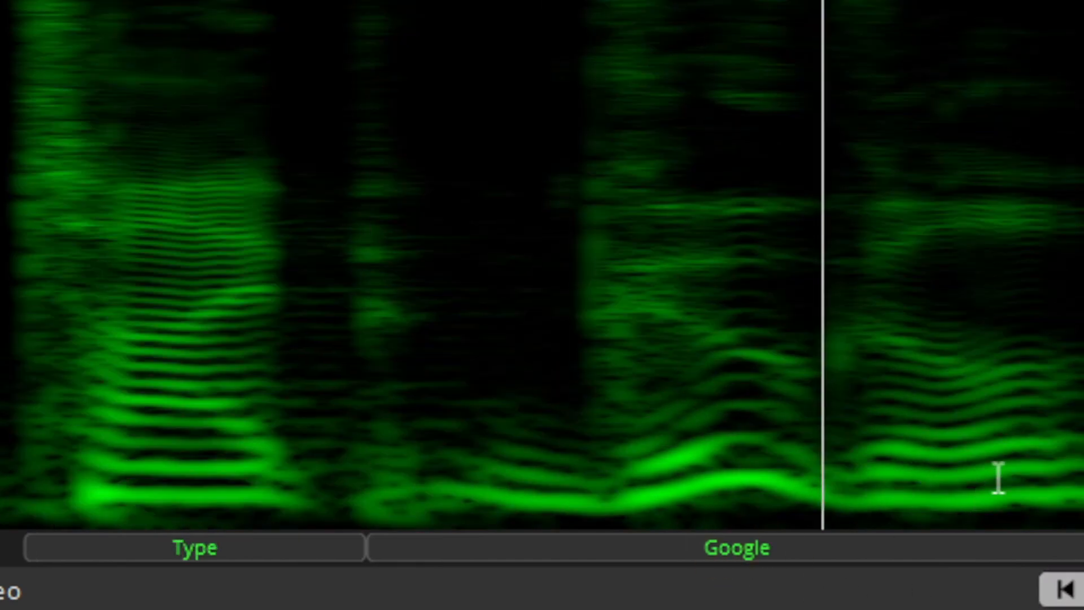
left_click(737, 556)
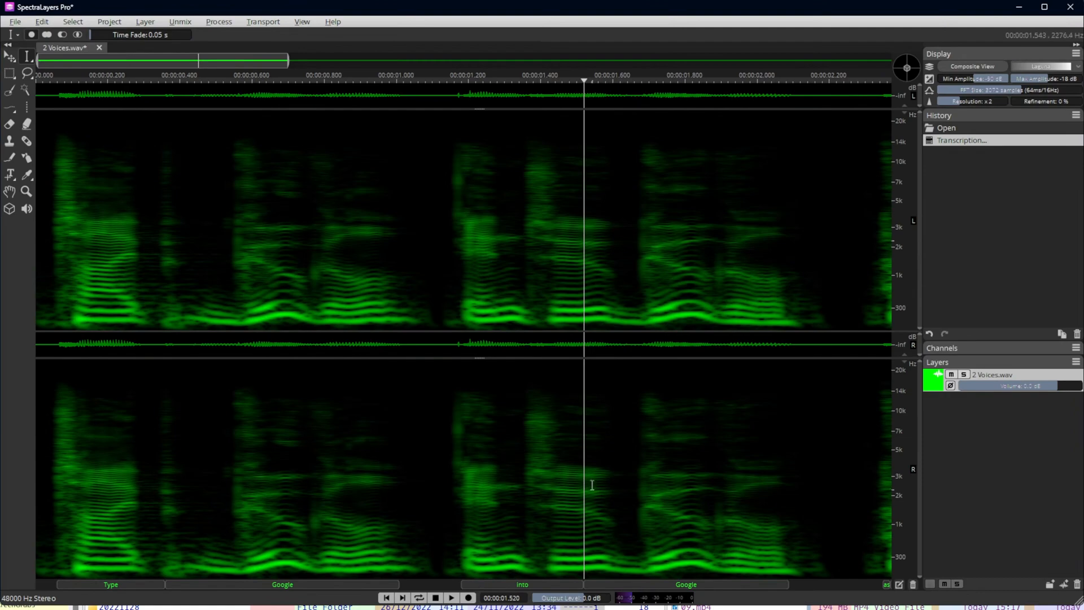
Open the transcript for editing and replace "Remember" in the second entry with "From the moment".
scroll(576, 495, "down", 4)
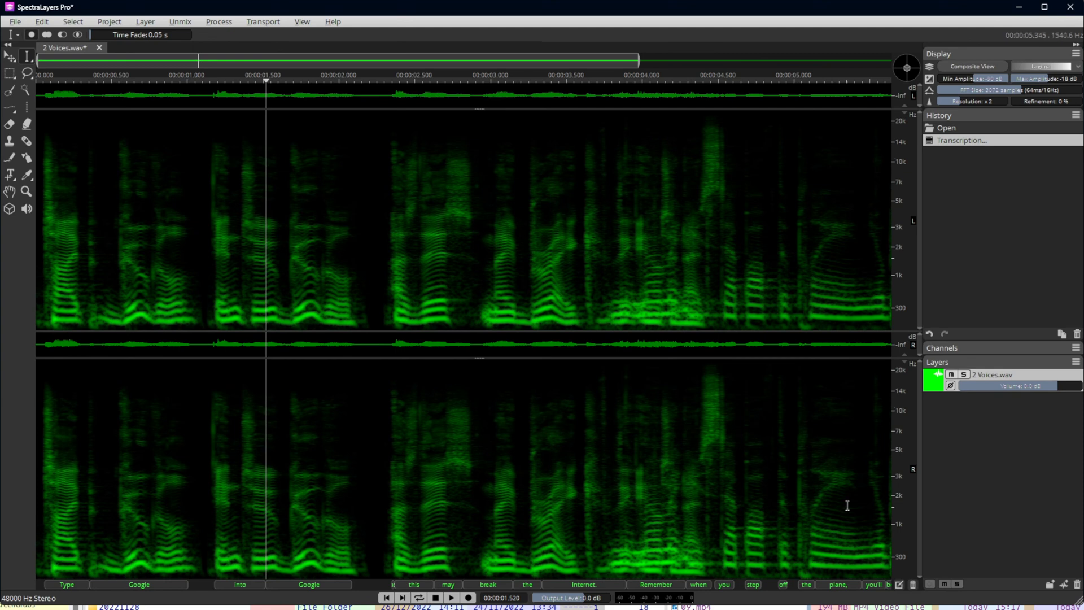
left_click(899, 584)
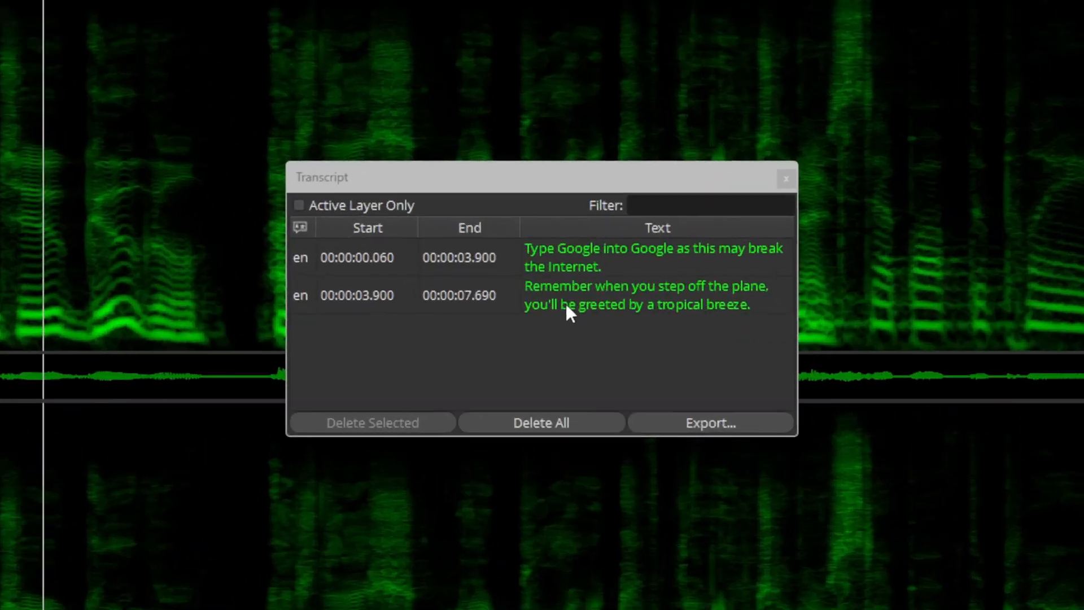
left_click(551, 300)
double_click(558, 286)
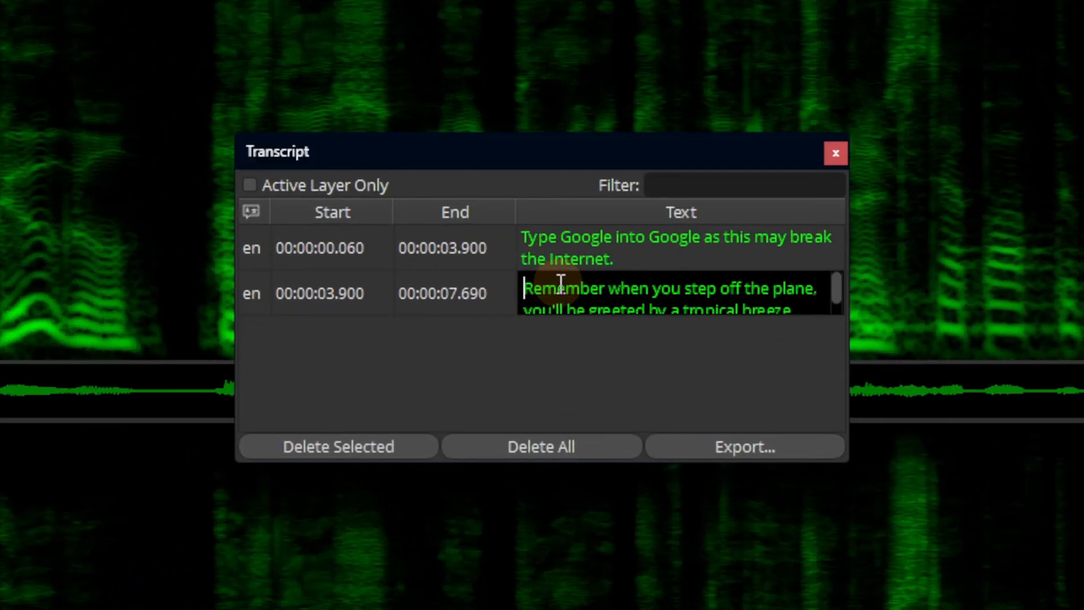
left_click(606, 289)
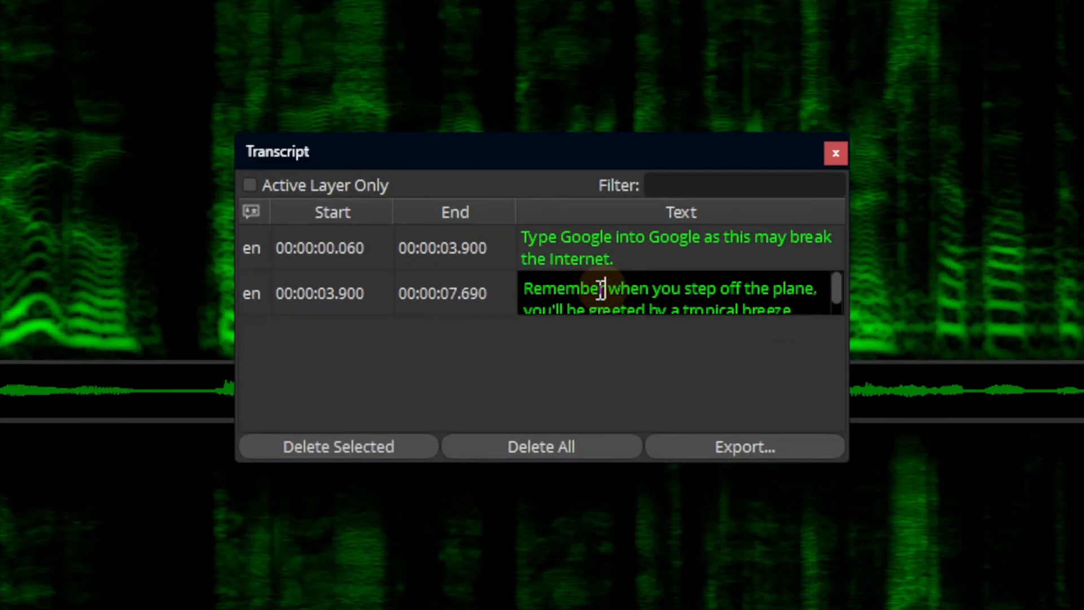
left_click_drag(606, 291, 507, 291)
type("From the mo")
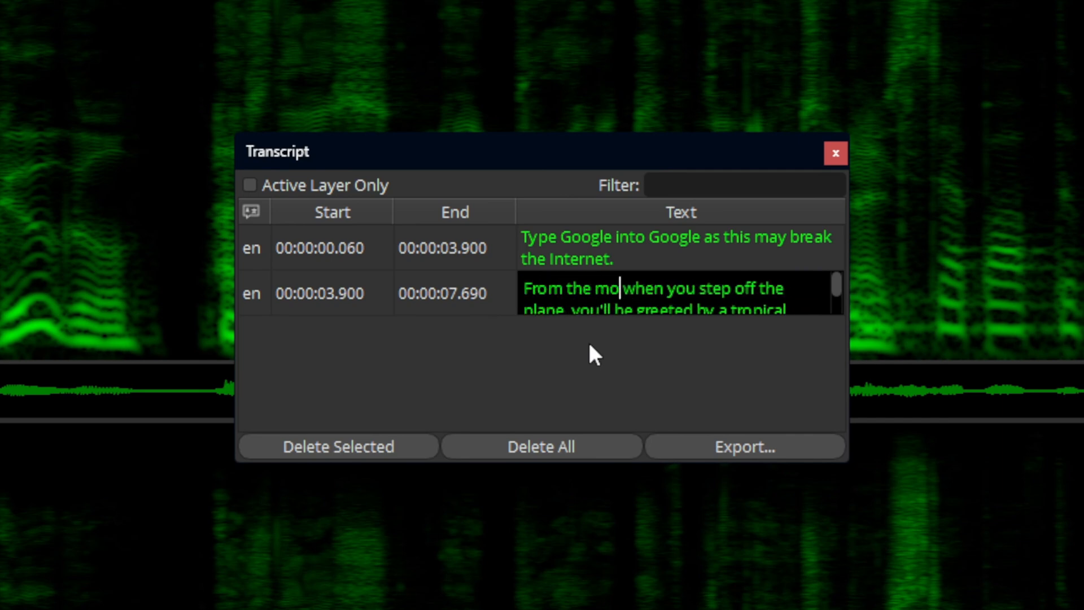
type("ment")
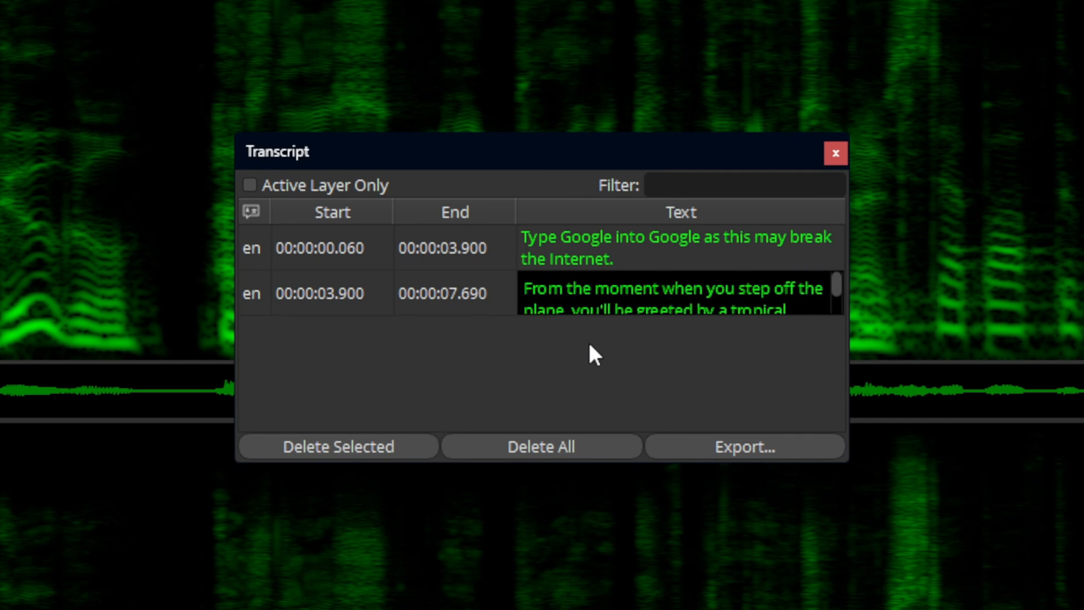
left_click(677, 358)
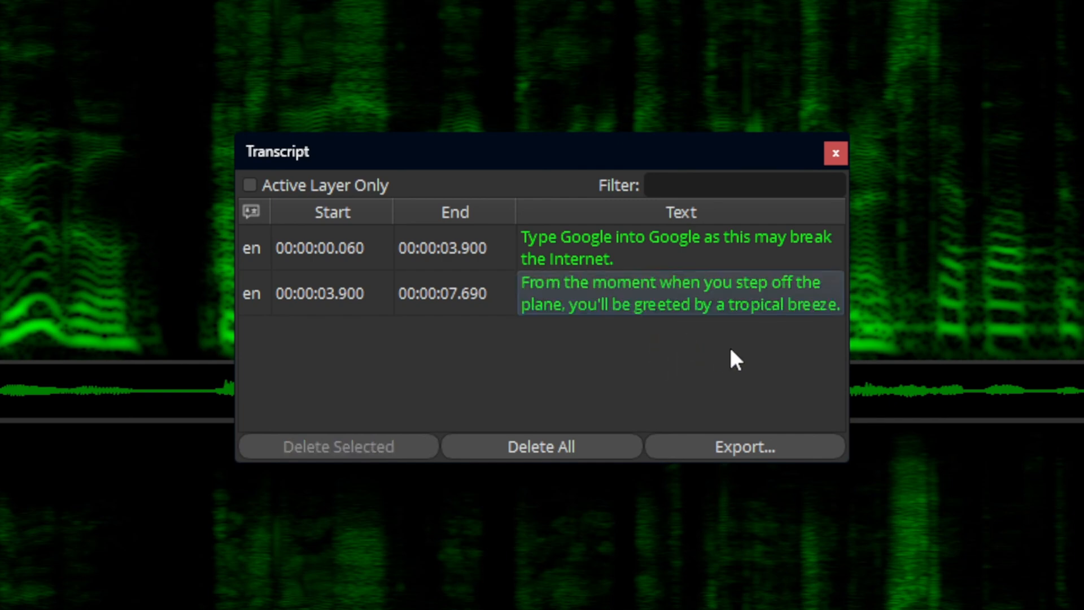
left_click(251, 185)
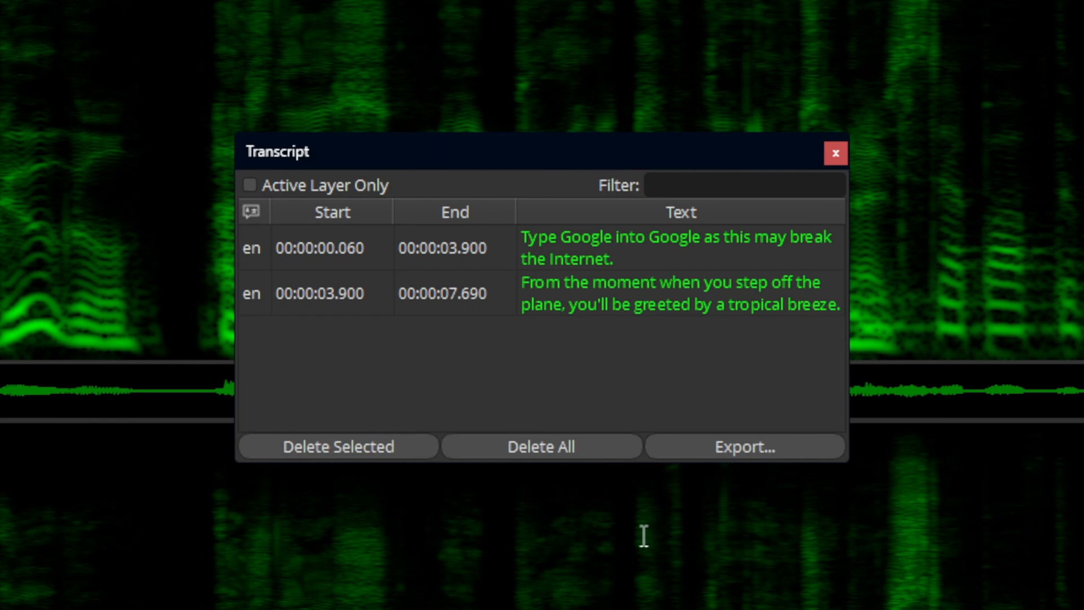
Start exporting the transcript and choose the Desktop folder as the destination.
left_click(722, 448)
left_click_drag(909, 200, 912, 229)
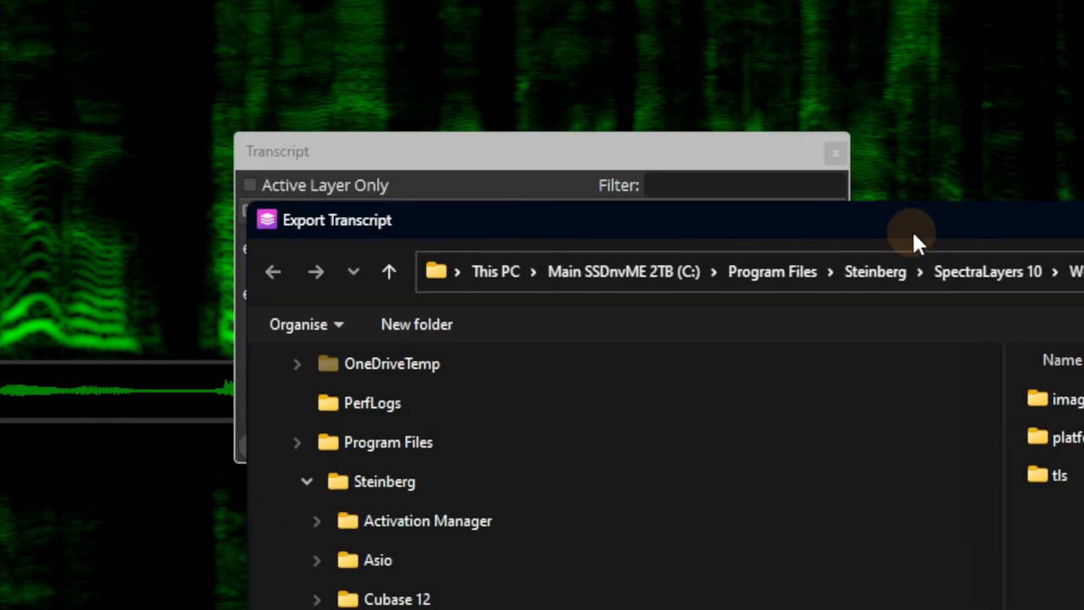
scroll(702, 605, "up", 5)
scroll(530, 574, "up", 10)
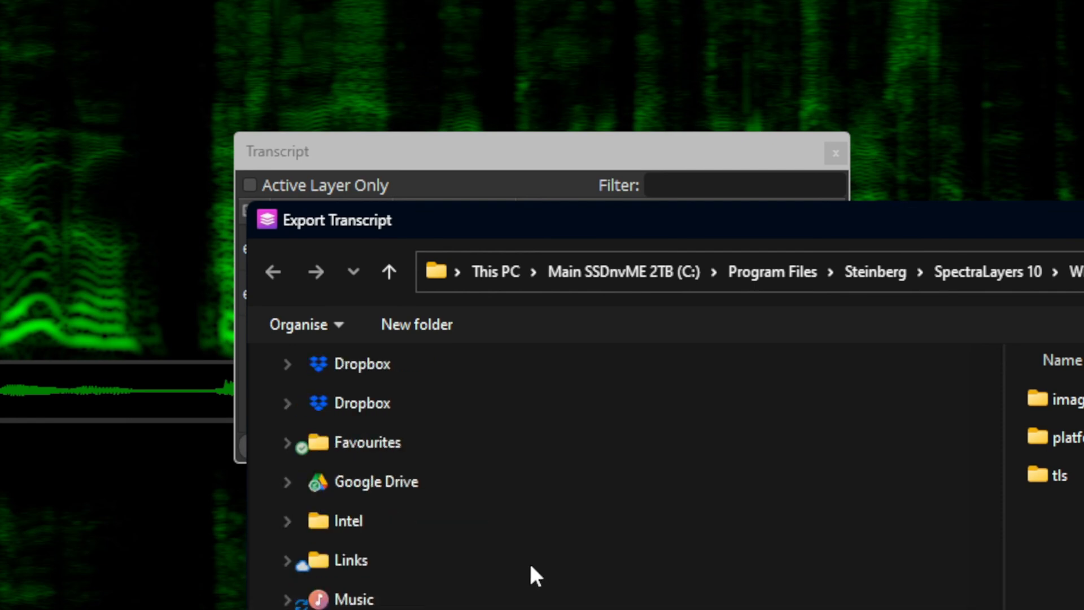
left_click(498, 458)
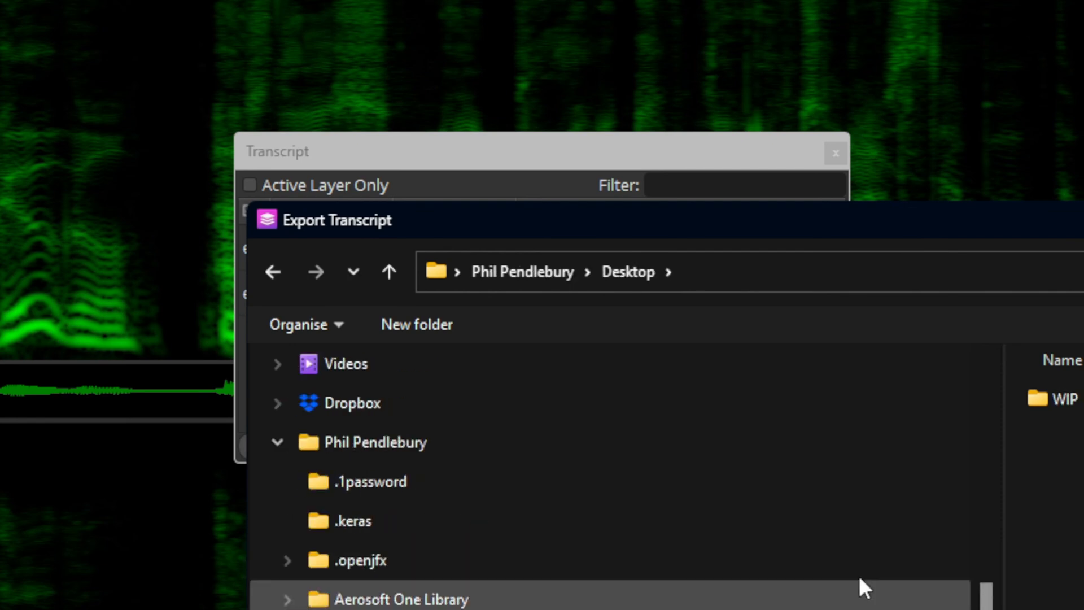
left_click_drag(759, 221, 409, 81)
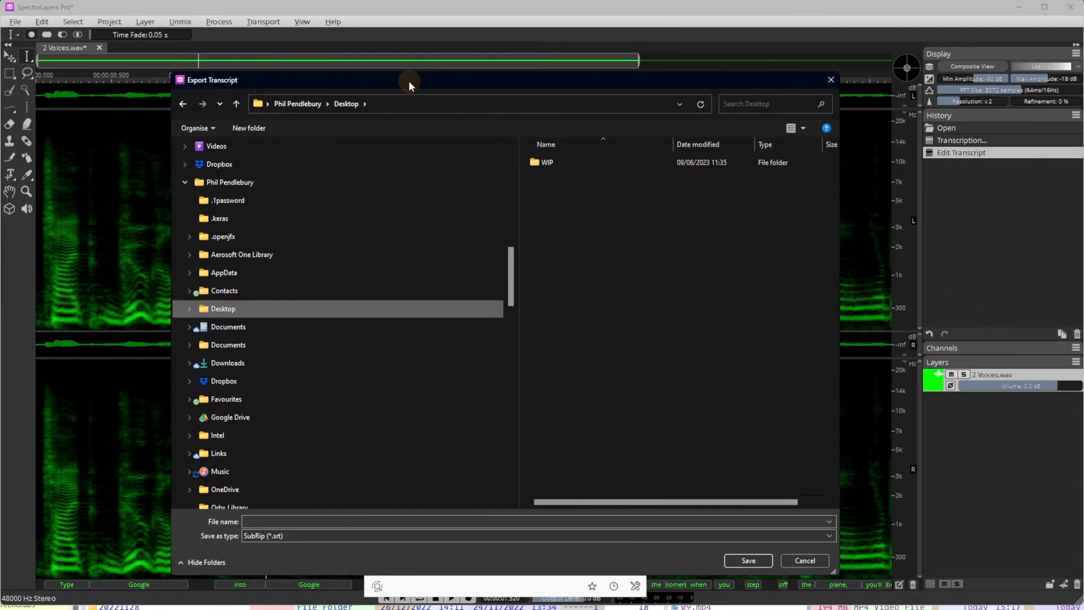
Save the exported transcript in SubRip (*.srt) format with the file name test, and close the transcript window.
left_click(523, 536)
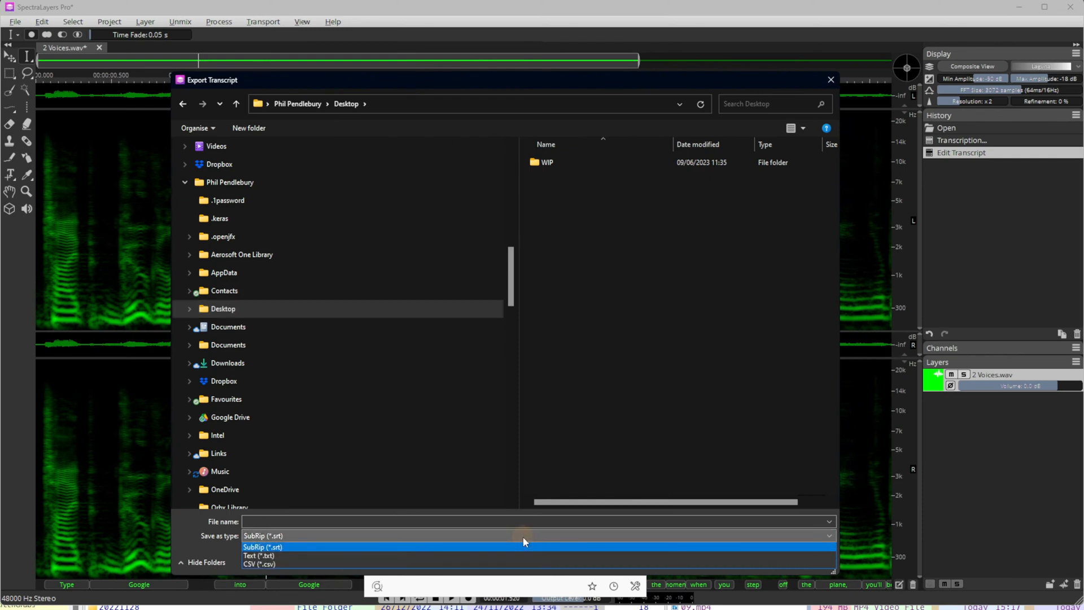
left_click(261, 547)
left_click(293, 521)
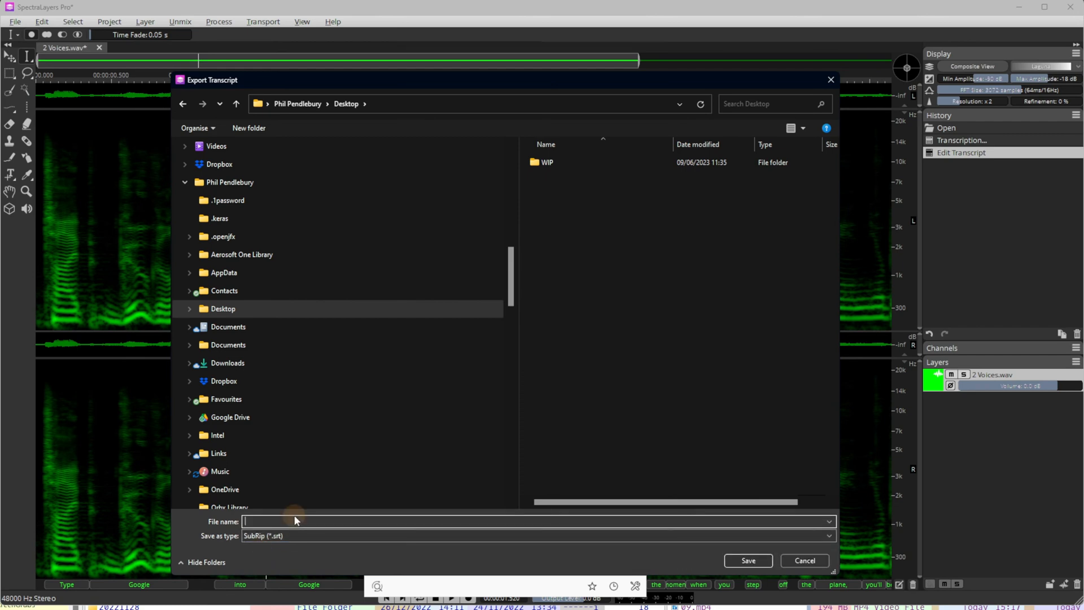
type("test")
key("Return")
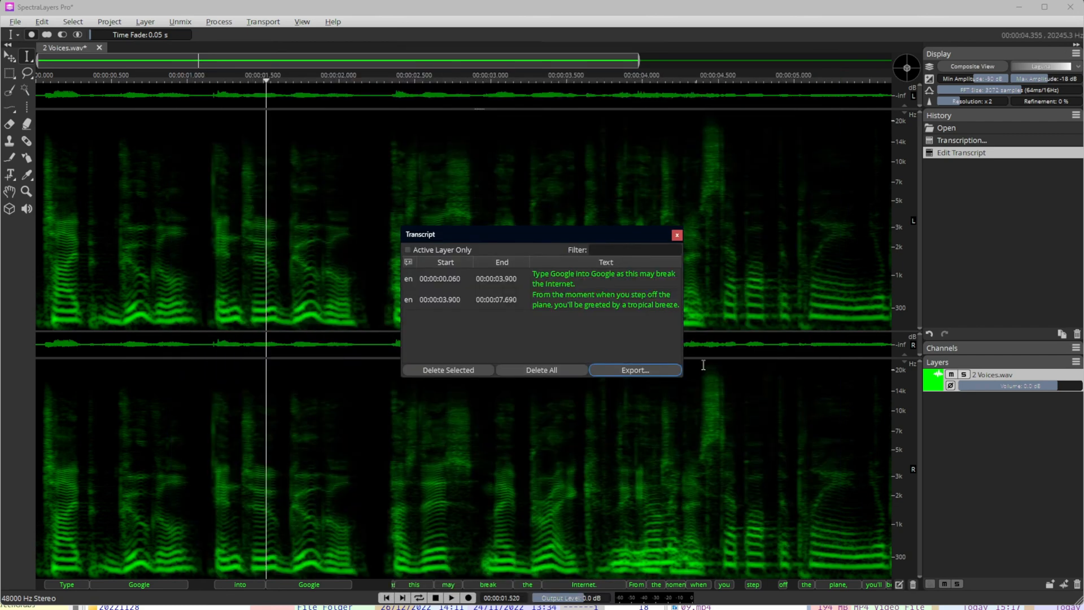
left_click(678, 236)
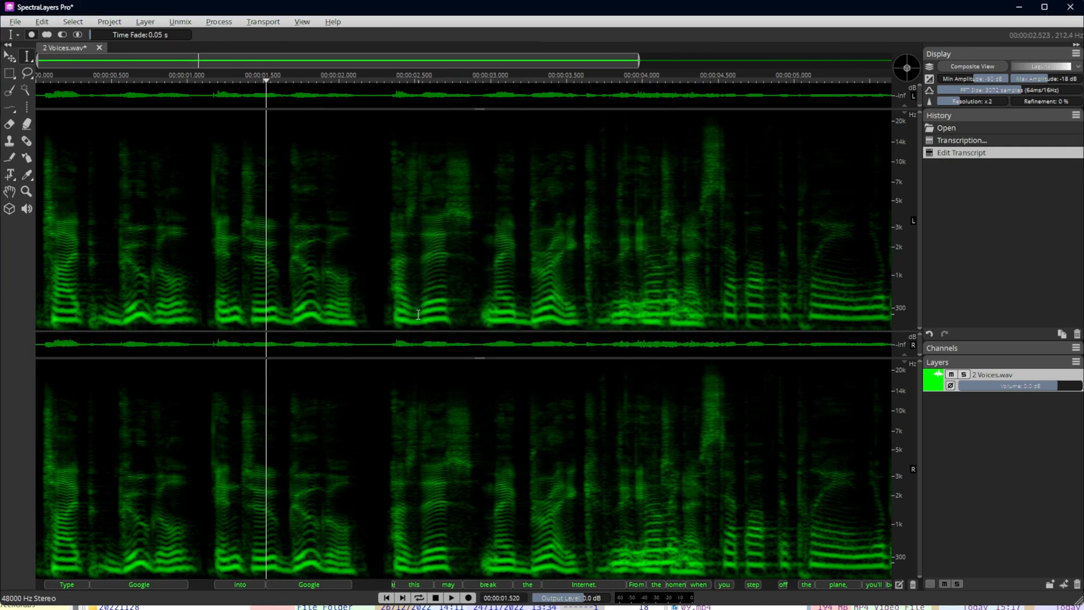
Switch to Notepad++ and examine the numbered subtitle entries in the exported test.srt.
left_click(450, 305)
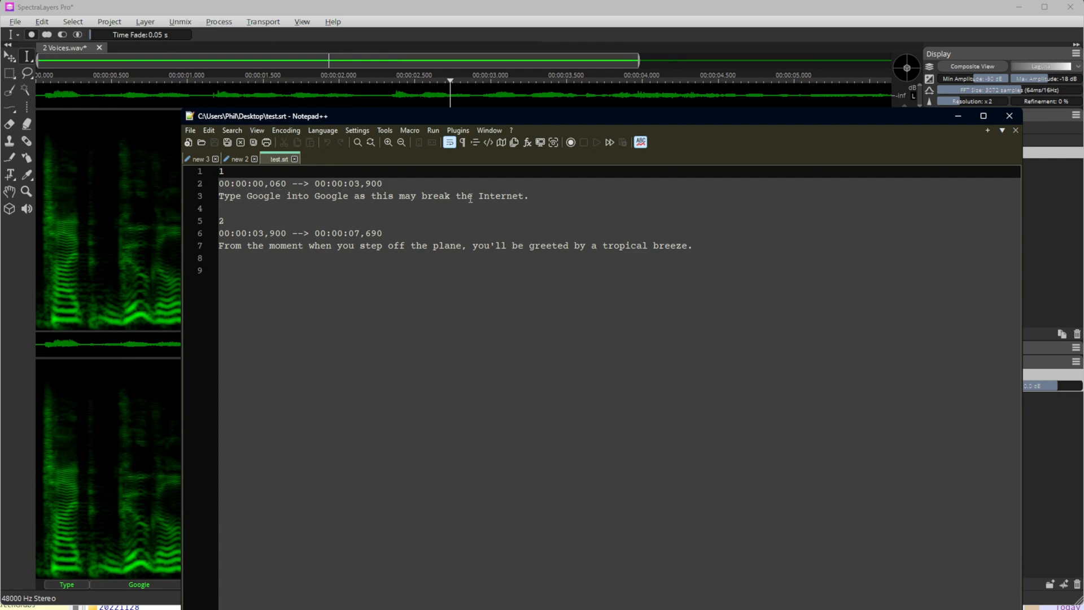
left_click(228, 217)
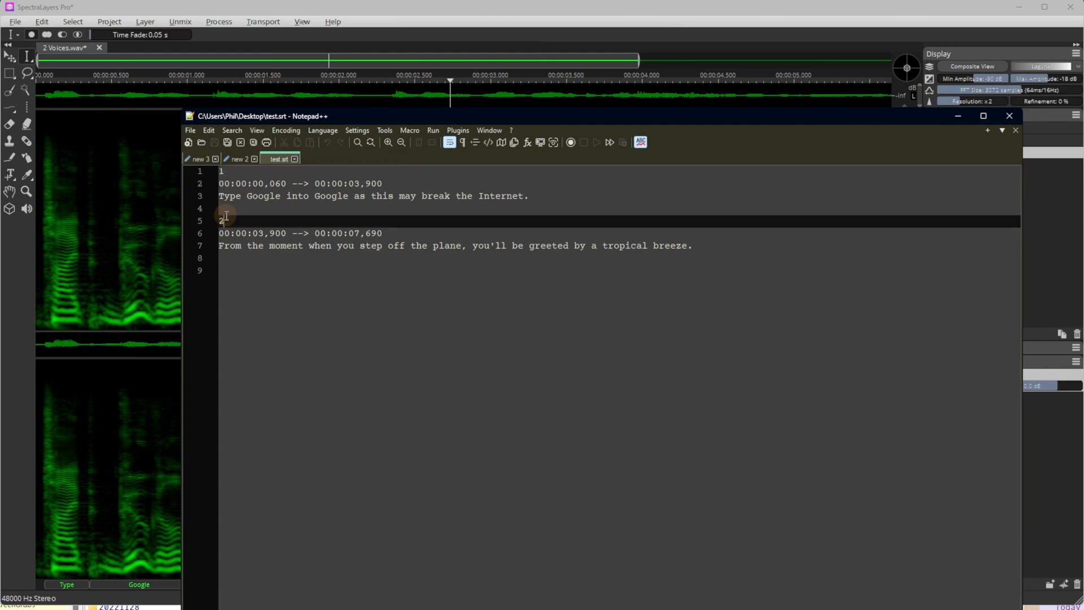
left_click(233, 169)
left_click(230, 216)
left_click(234, 171)
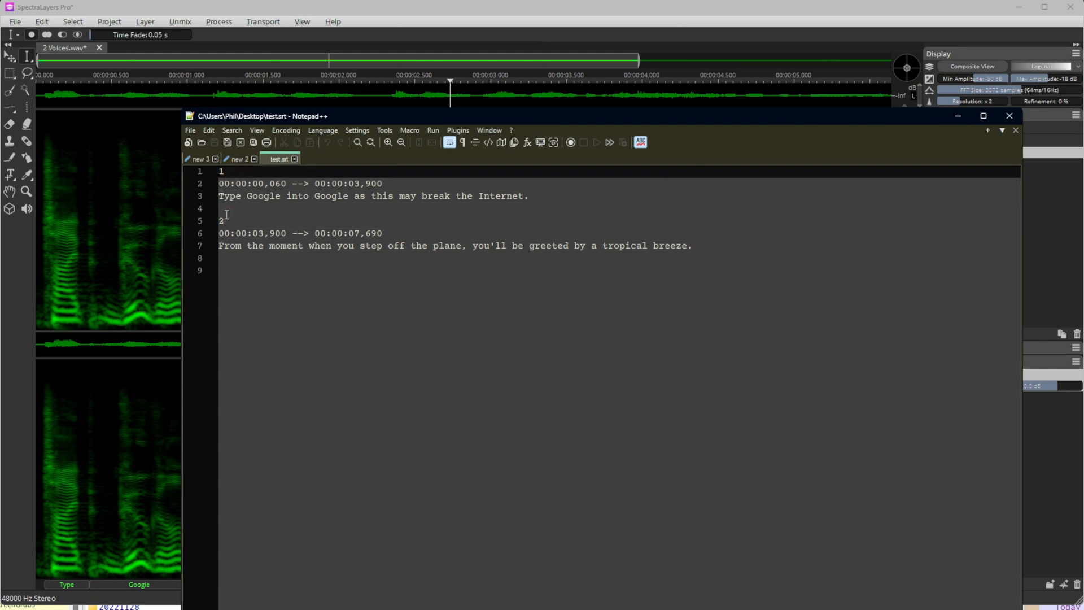
Finish reviewing the exported subtitle entries and close test.srt to return to SpectraLayers.
left_click(227, 215)
left_click(226, 281)
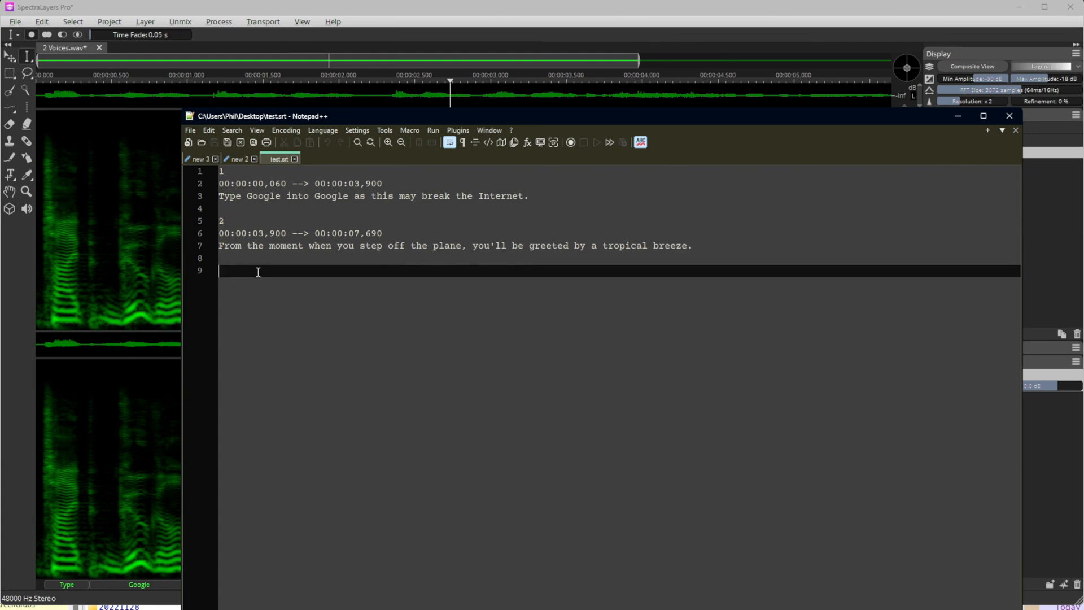
left_click(294, 161)
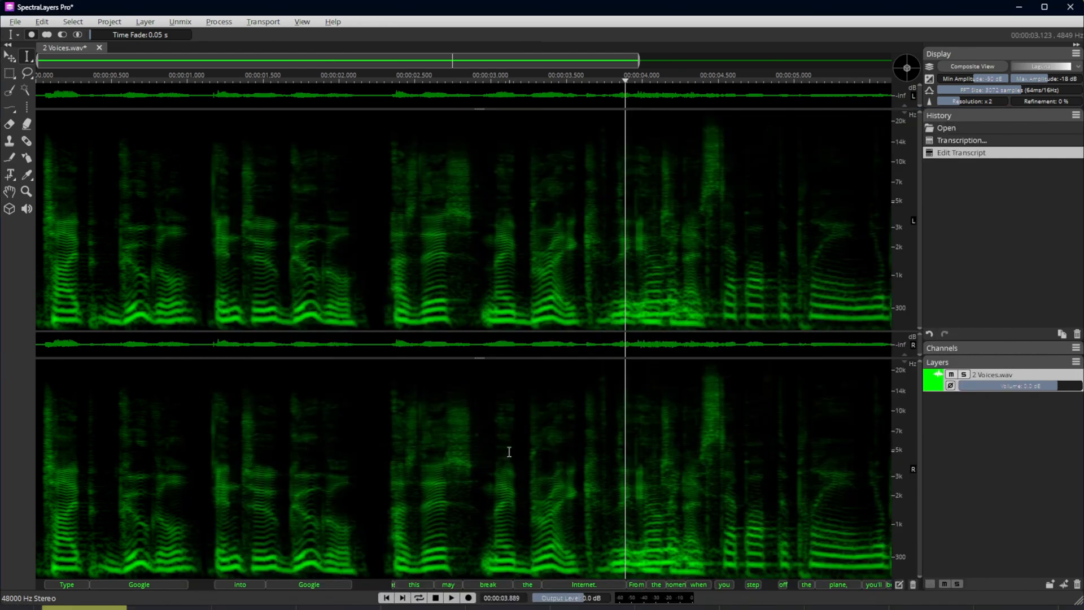
Close SpectraLayers and discard the unsaved changes to the 2 Voices project.
left_click(466, 296)
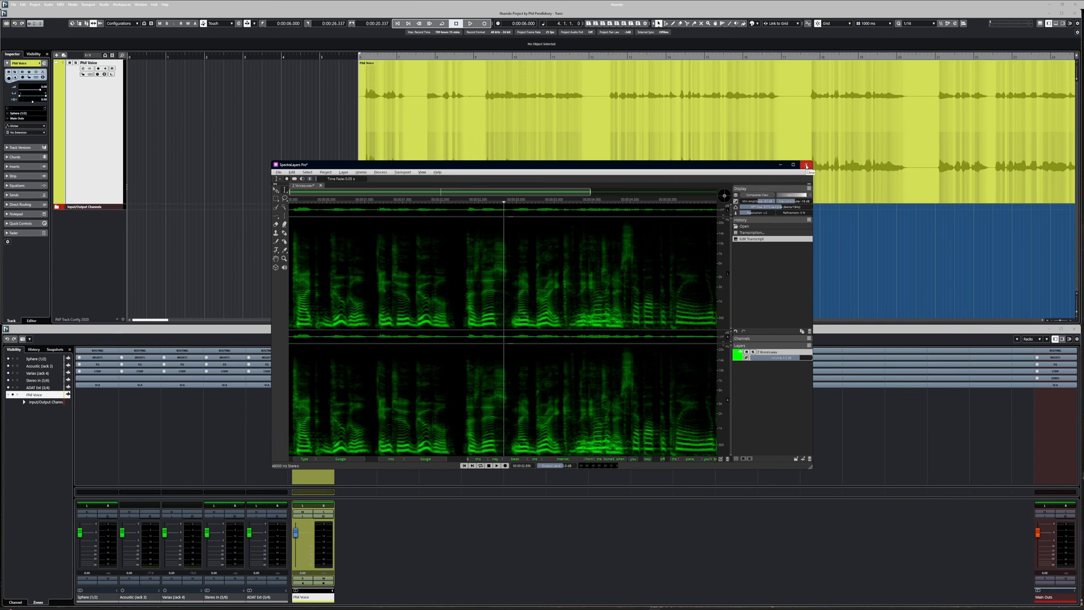
mouse_move(527, 168)
left_mouse_down()
mouse_move(541, 170)
mouse_move(531, 170)
left_mouse_up()
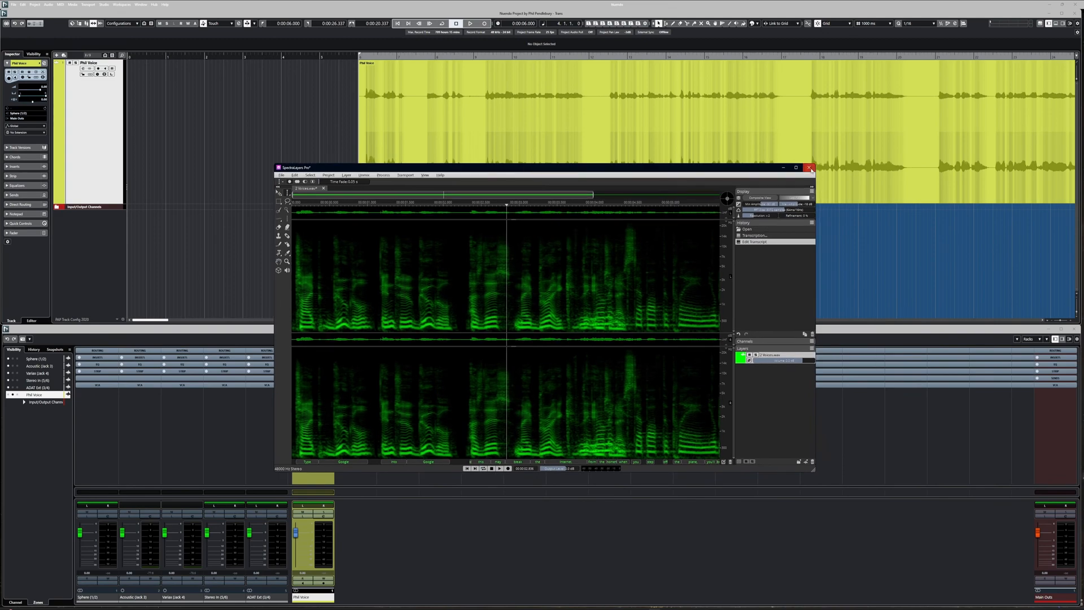
mouse_move(561, 169)
left_mouse_down()
mouse_move(576, 181)
mouse_move(557, 310)
mouse_move(559, 168)
left_mouse_up()
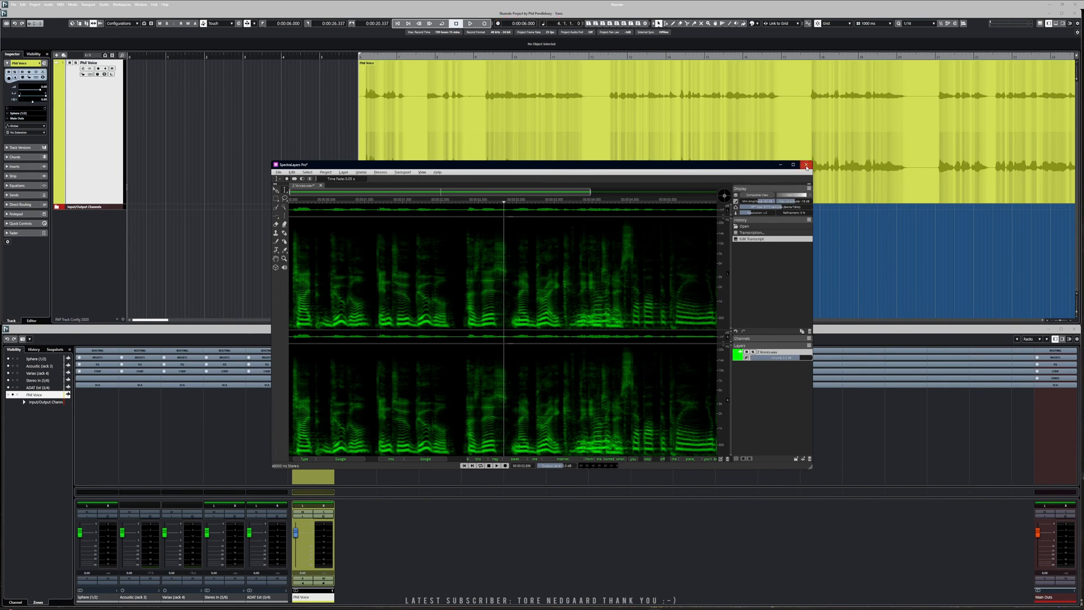
left_click(806, 165)
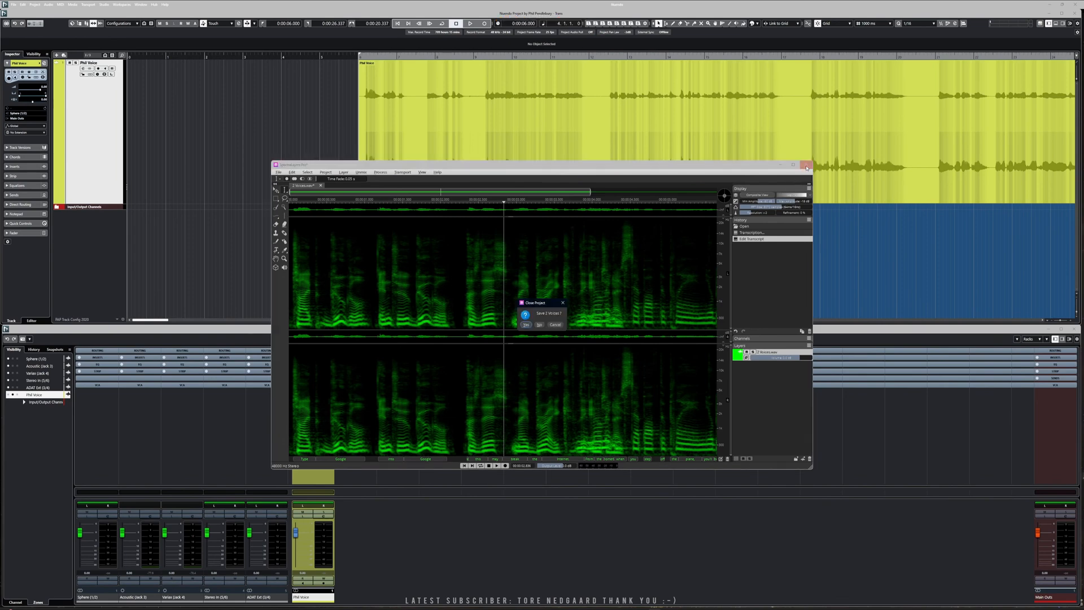
left_click(540, 325)
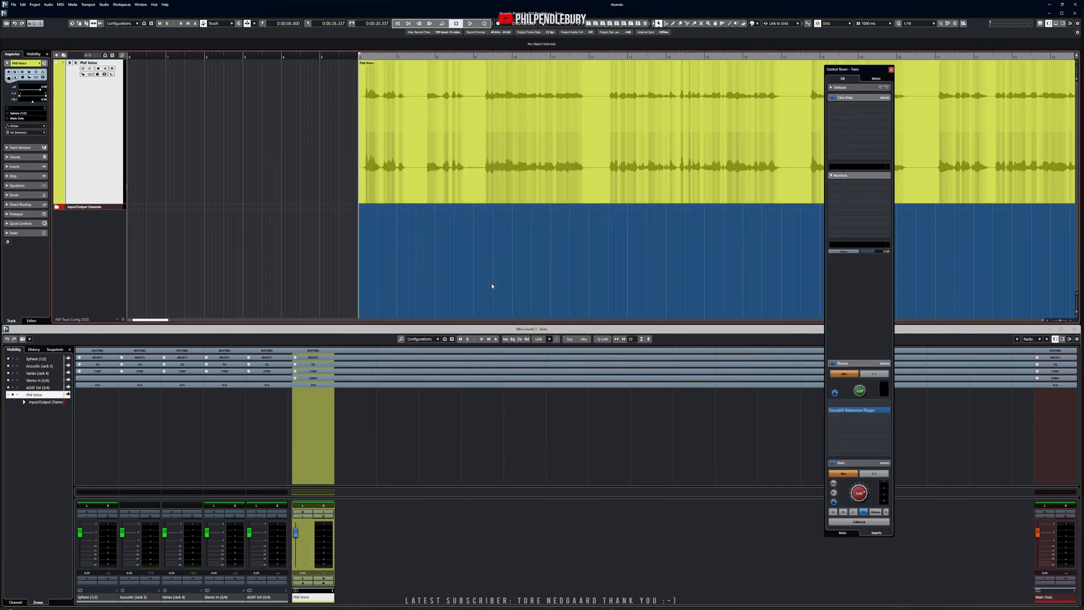
In Nuendo, close the Control Room window and play through the voice event, then return playback to its start.
left_click_drag(167, 320, 171, 320)
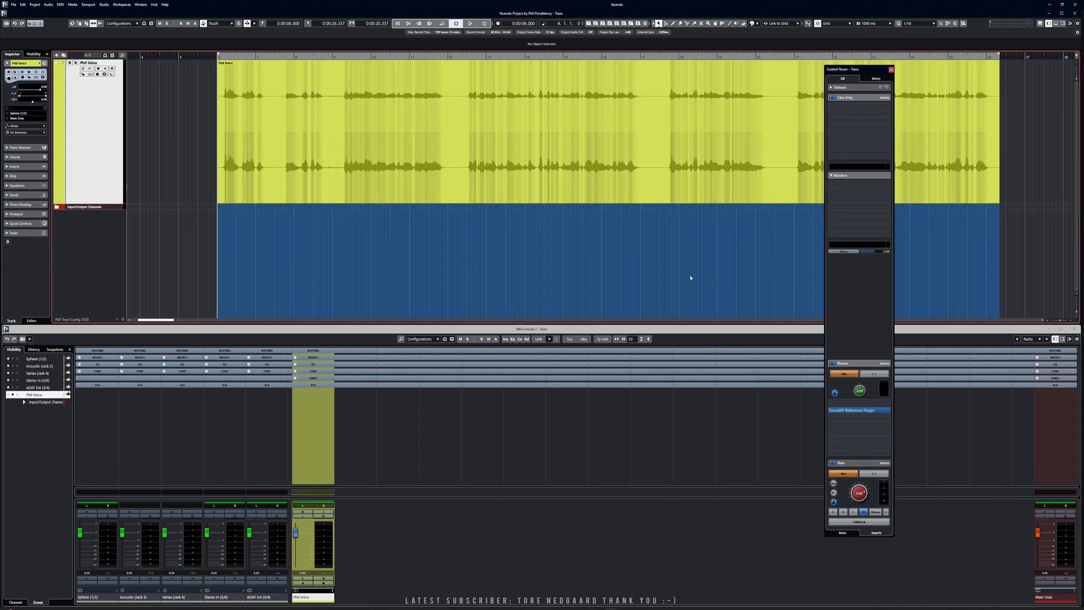
key("ctrl+w")
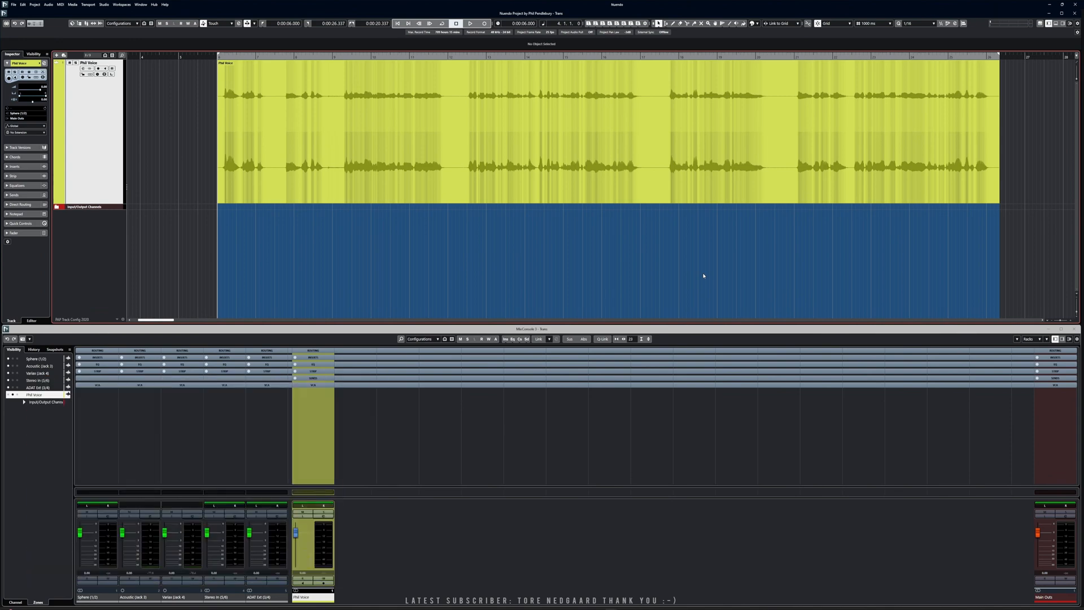
key("space")
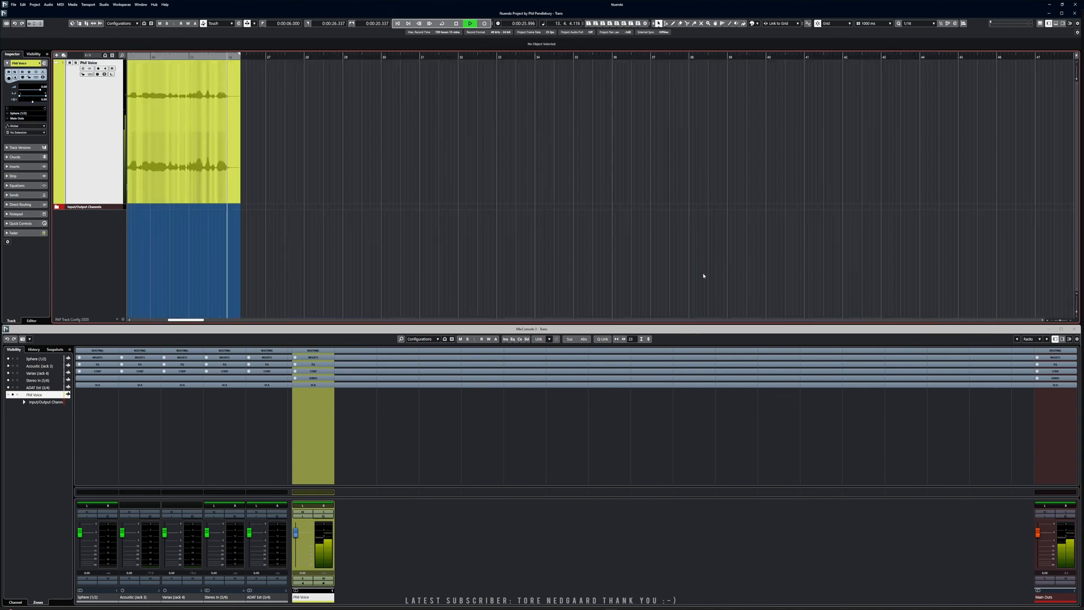
key("space")
key("KP_1")
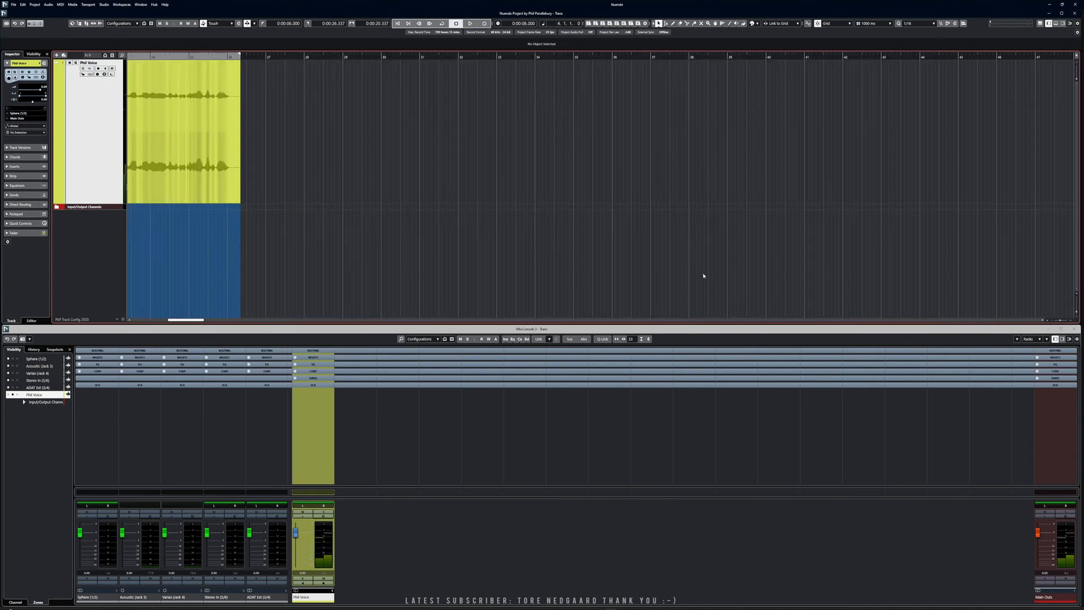
left_click(160, 320)
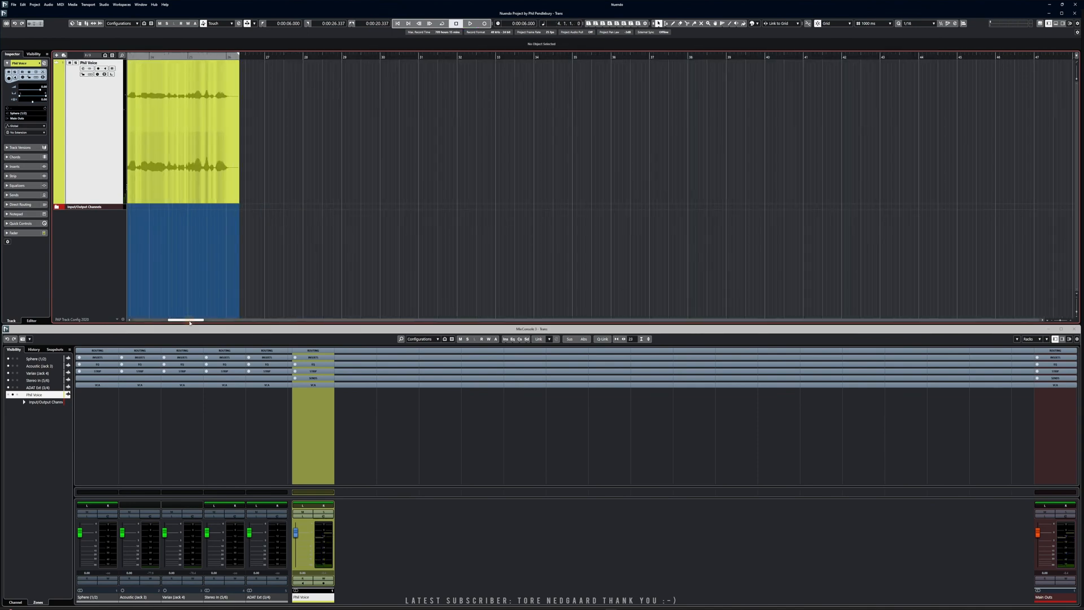
left_click_drag(160, 322, 160, 326)
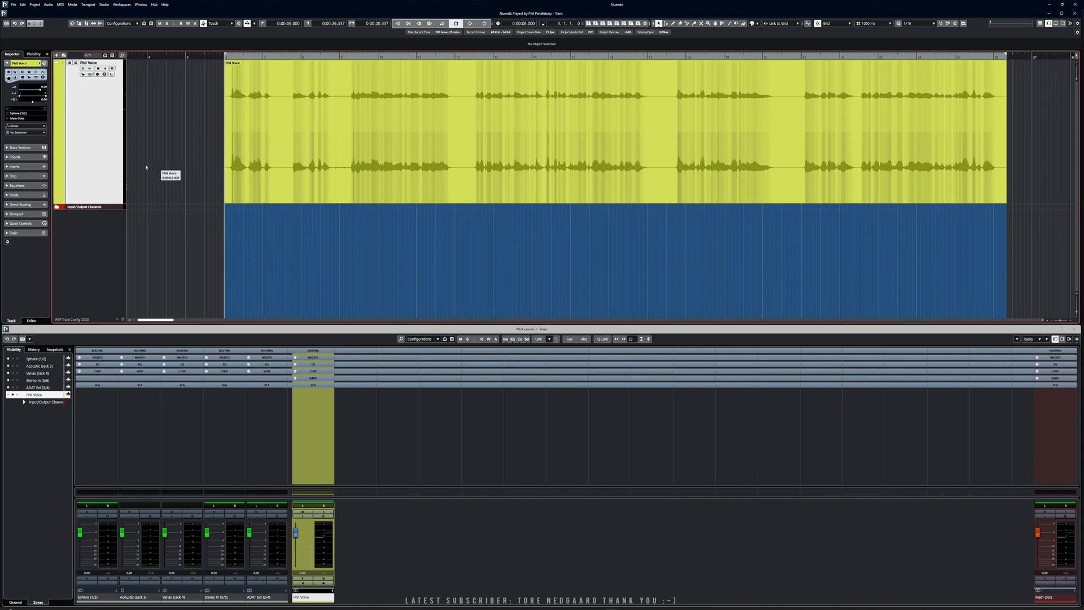
Select the voice event on the timeline and open it in SpectraLayers as an audio extension.
left_click(264, 144)
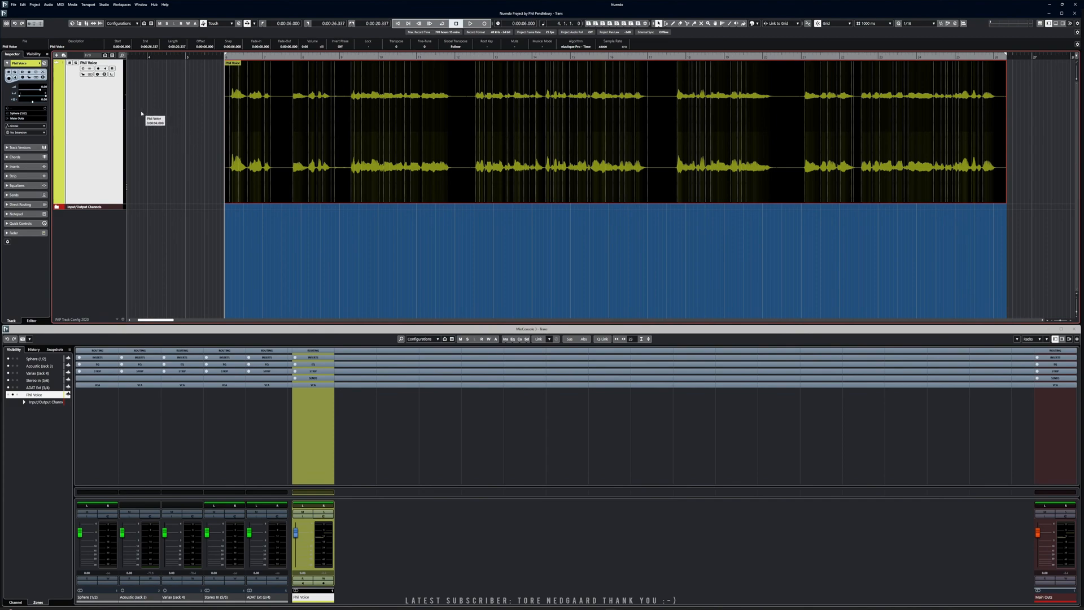
left_click(48, 5)
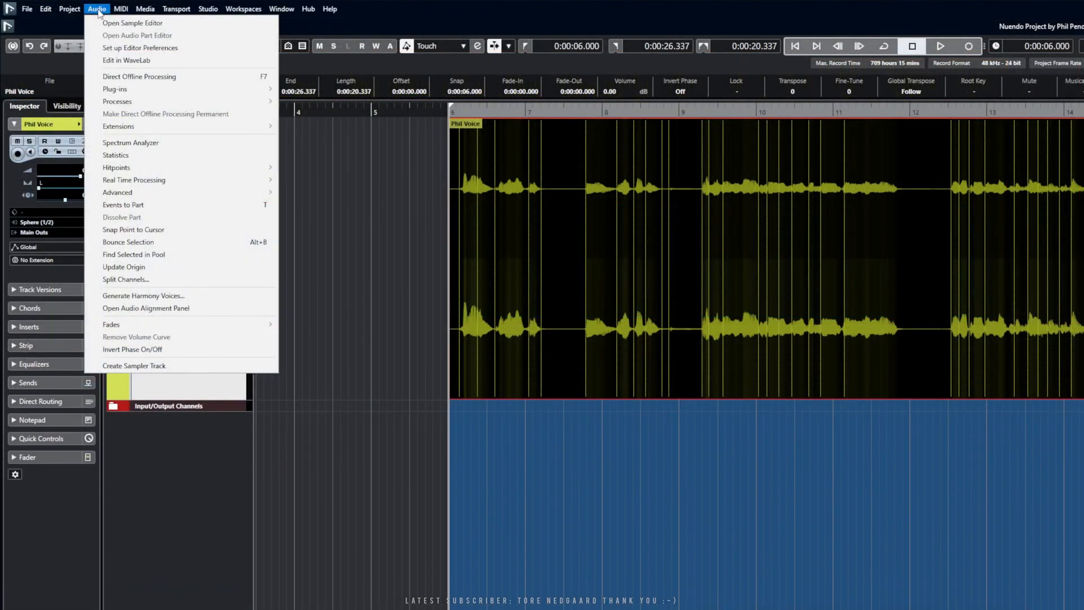
mouse_move(148, 126)
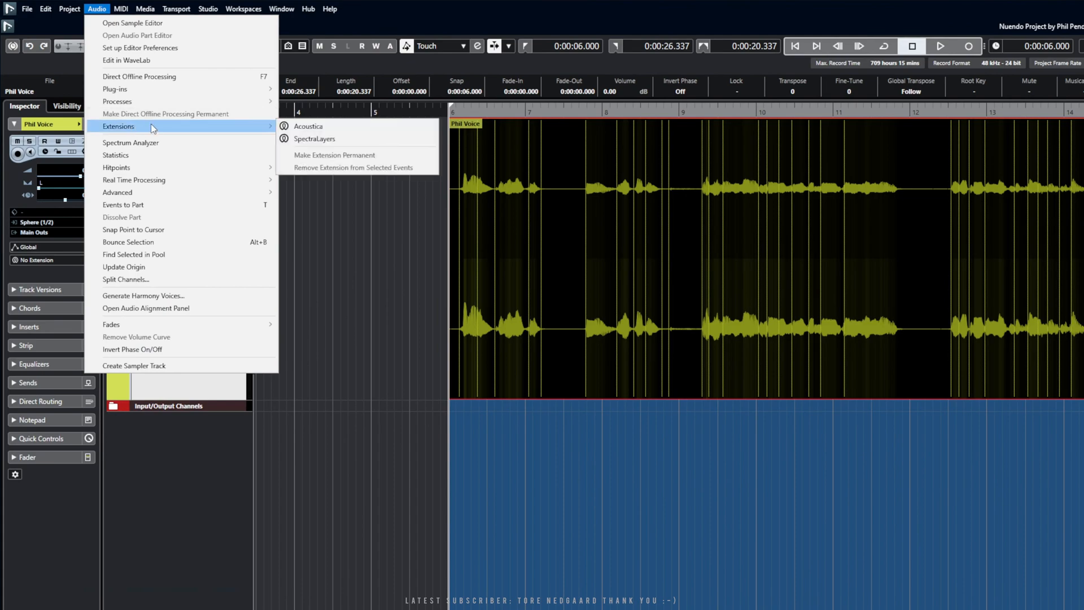
left_click(312, 138)
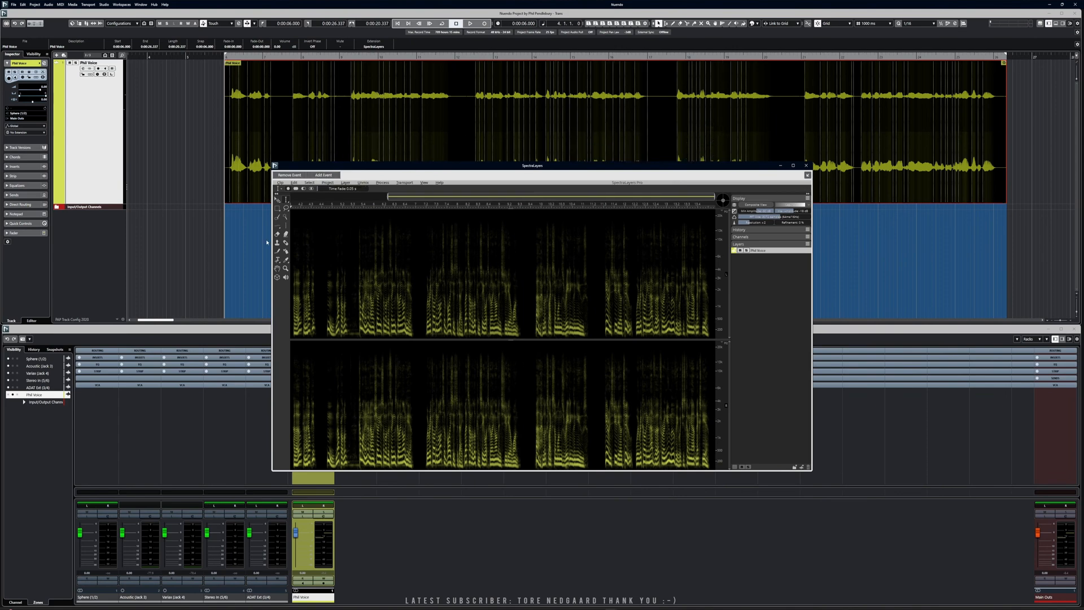
Play part of the voice event with the SpectraLayers extension loaded, and expand the History section.
key("space")
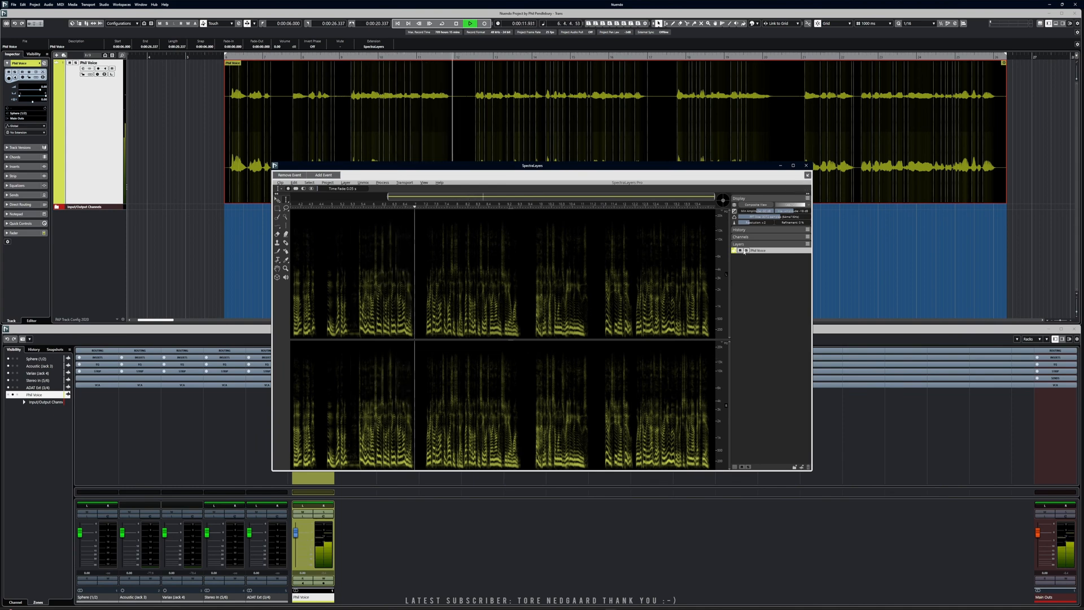
left_click(746, 230)
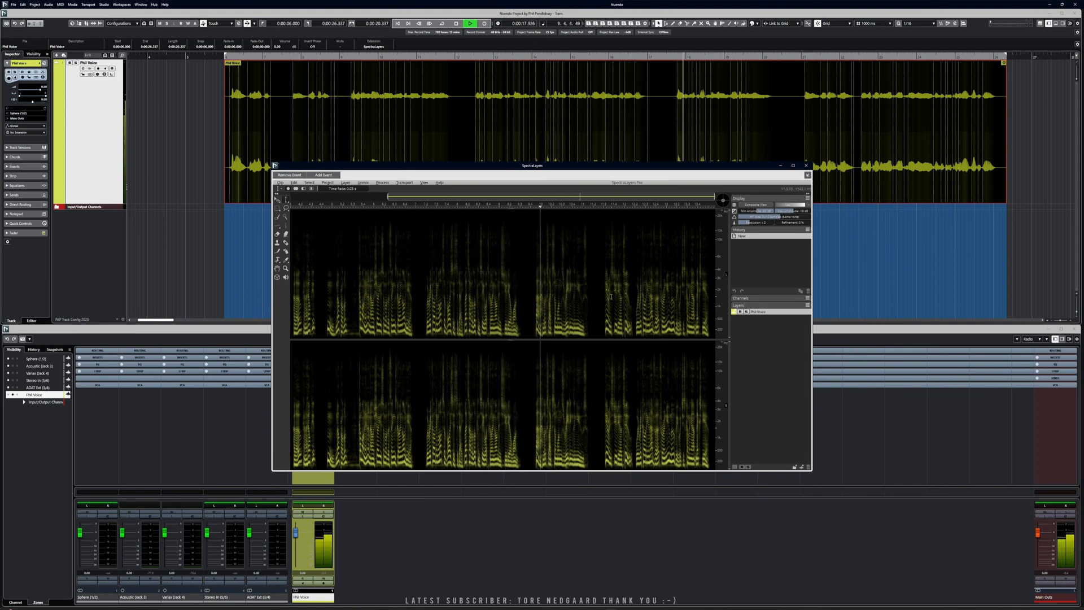
key("space")
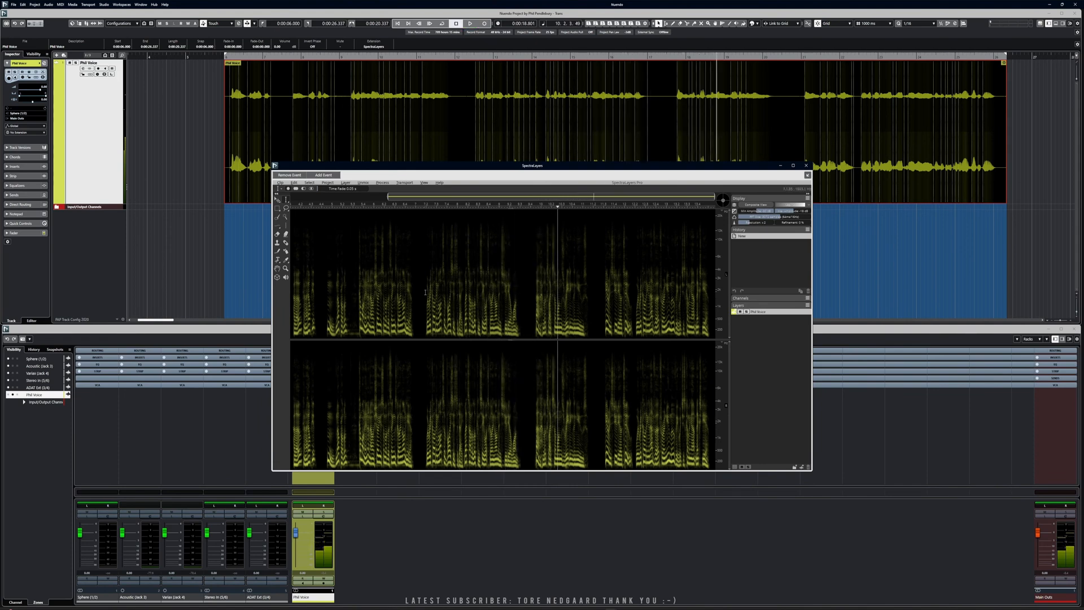
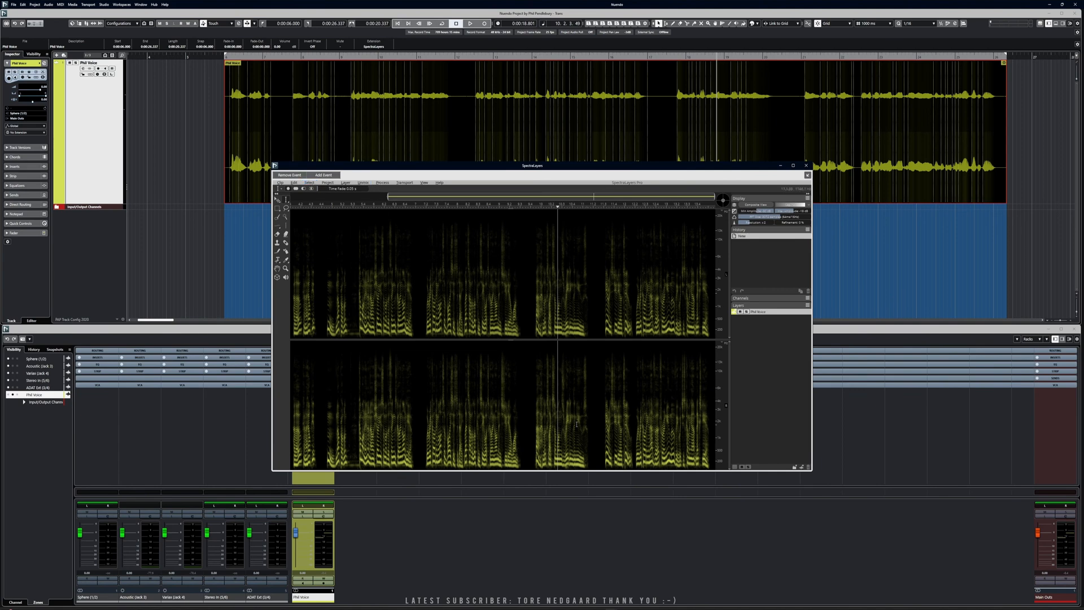
Transcribe the voice event with the Transcription unmix, choosing a preset and English (English) as the language.
left_click(363, 182)
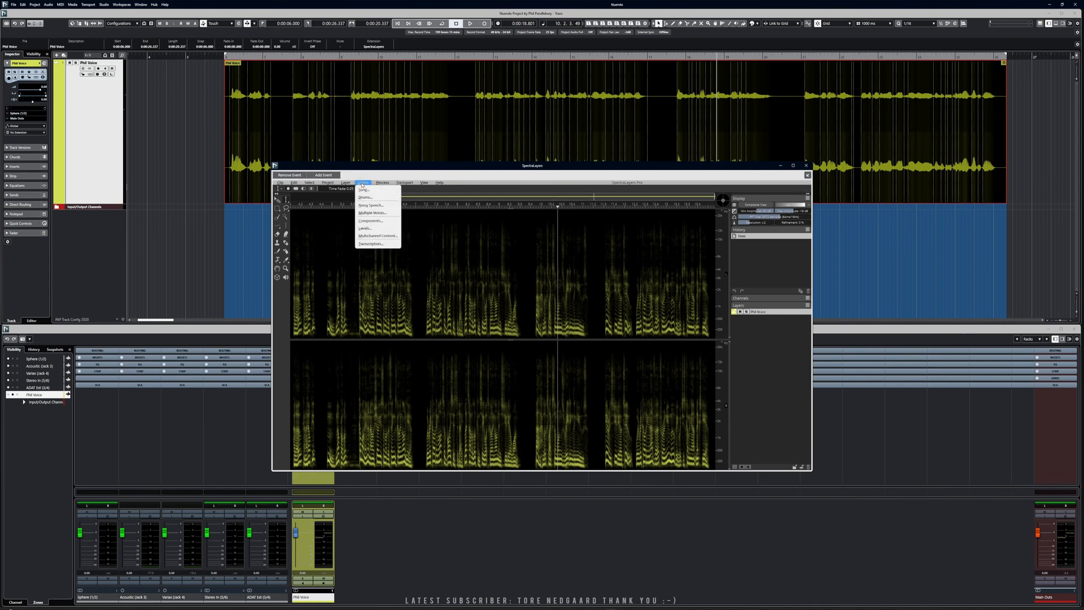
left_click(372, 245)
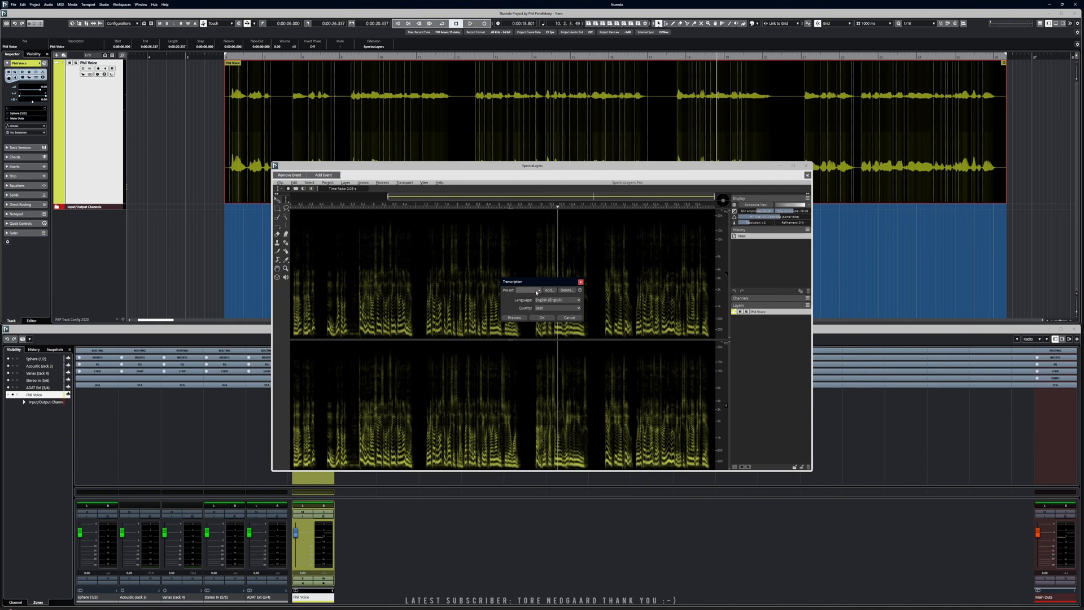
left_click(534, 291)
left_click(528, 296)
left_click(541, 318)
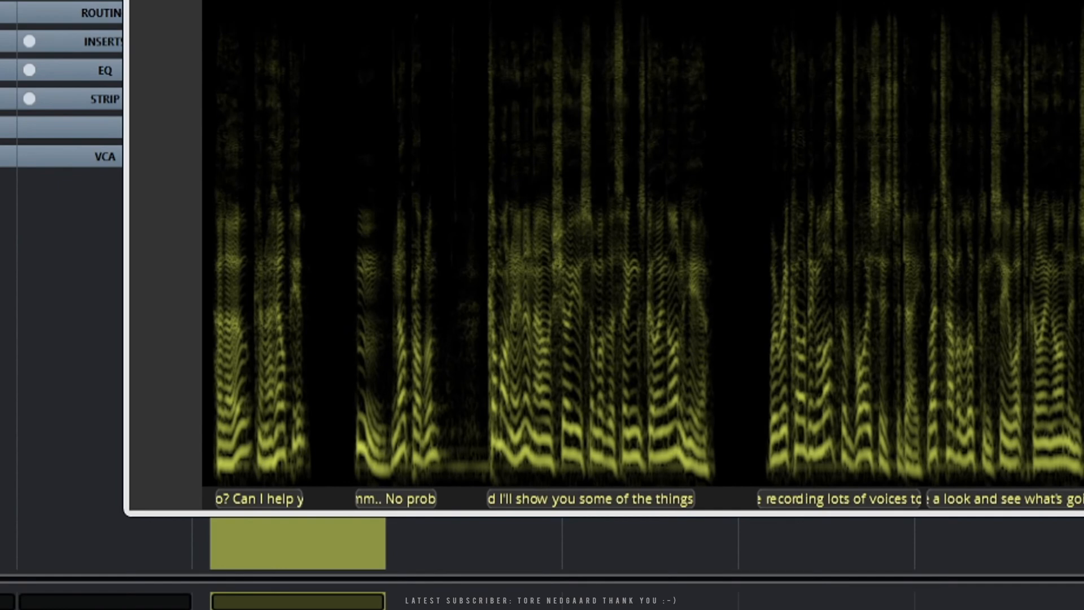
Play the start of the voice event and examine how the transcribed words align with the opening phrases of the spectrogram.
left_click(165, 192)
key("space")
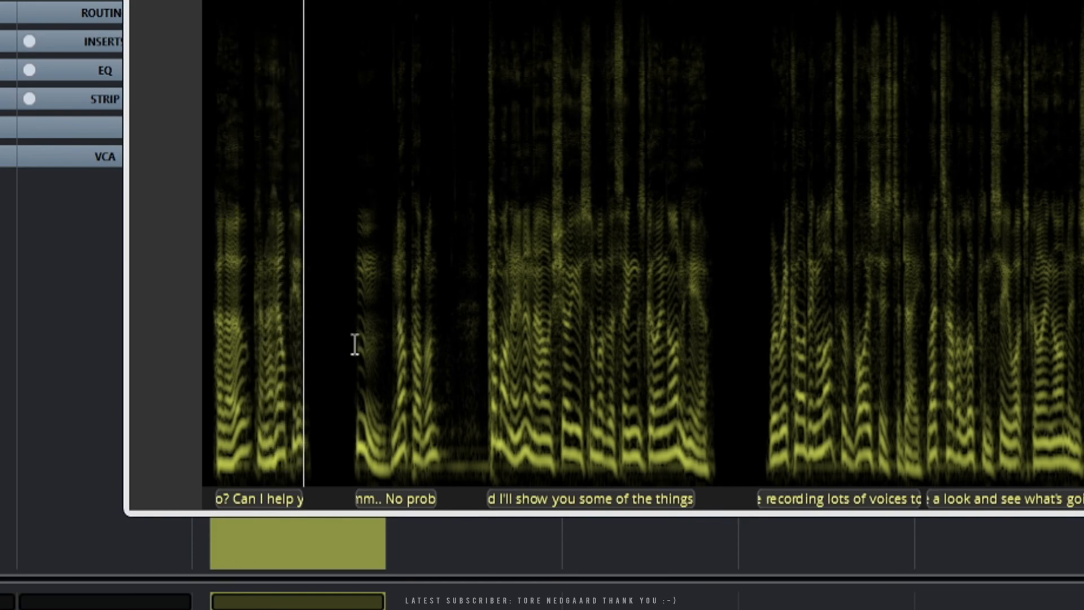
scroll(276, 473, "up", 10)
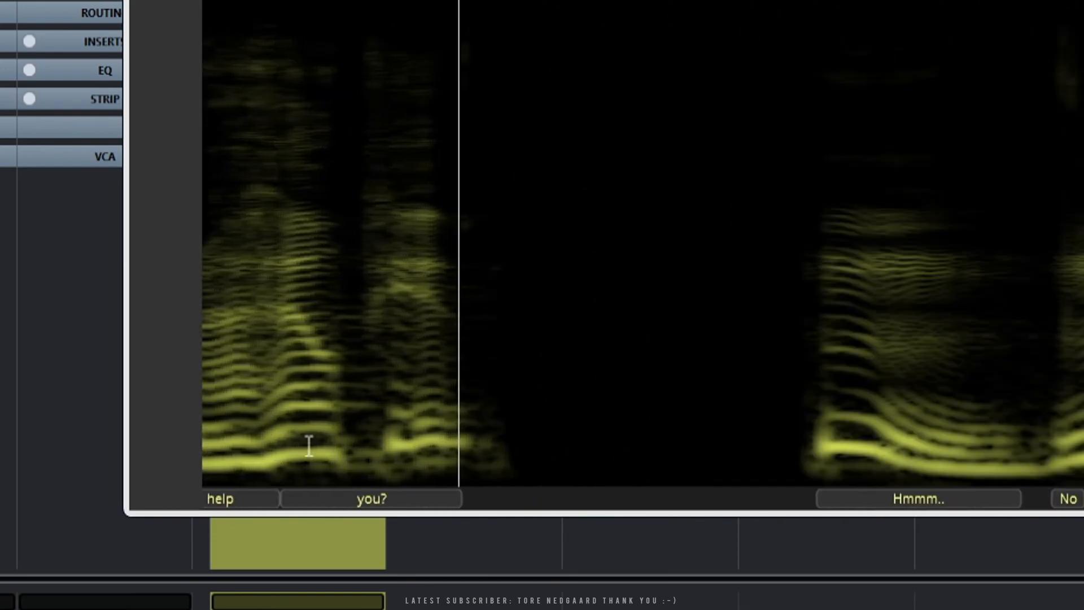
scroll(309, 446, "down", 2)
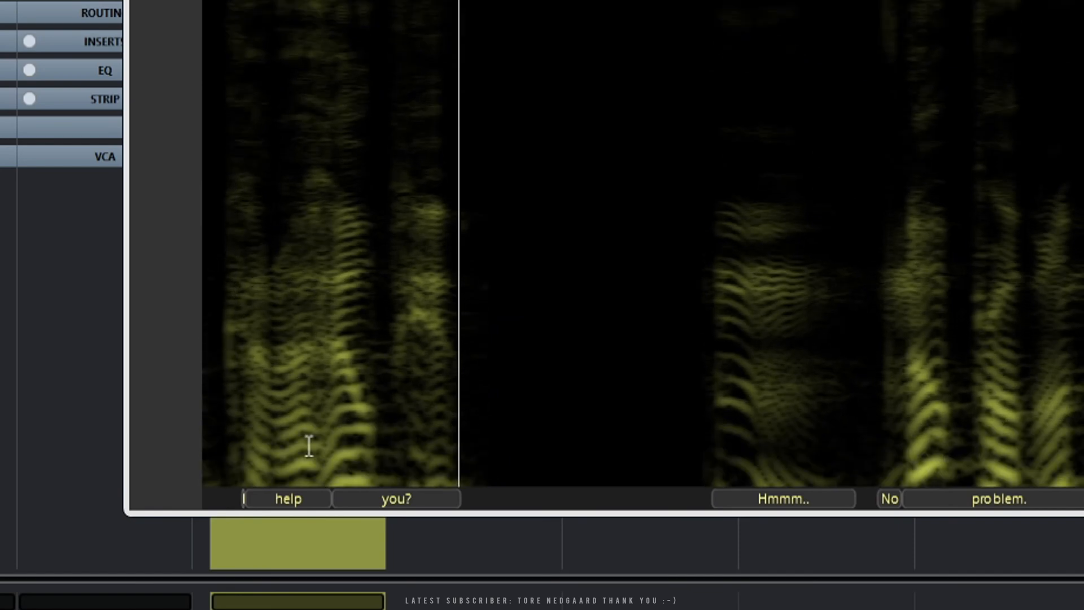
scroll(309, 446, "down", 3)
scroll(309, 446, "down", 2)
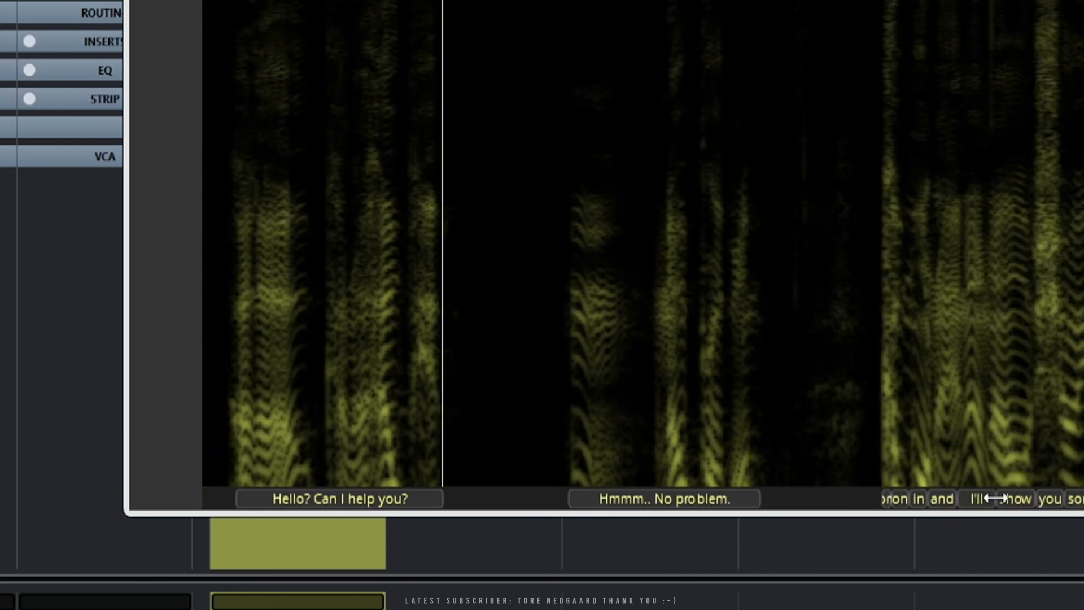
scroll(890, 436, "up", 5)
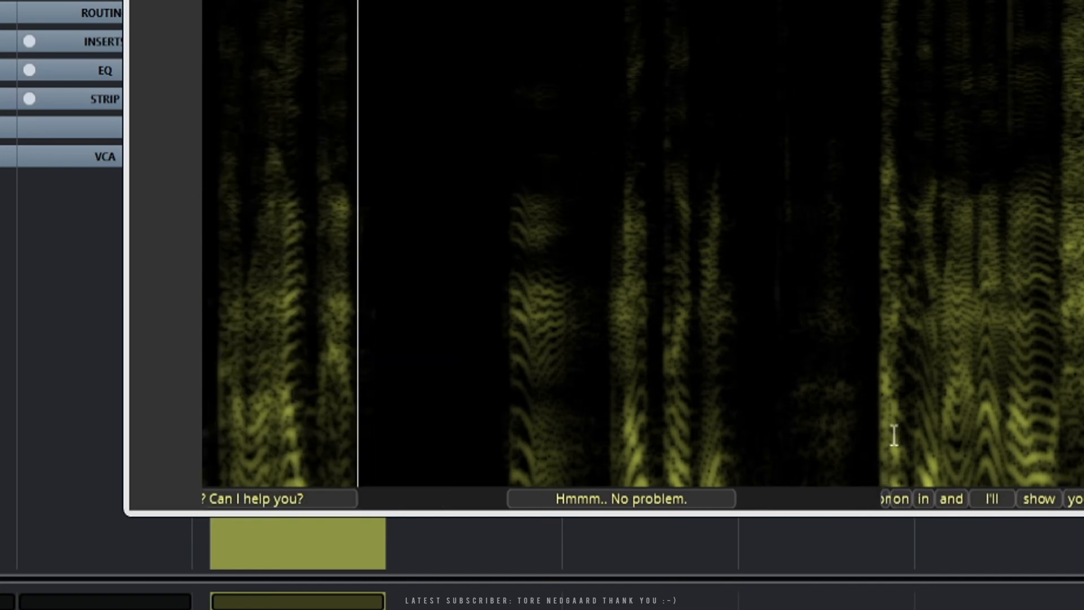
scroll(631, 499, "down", 5)
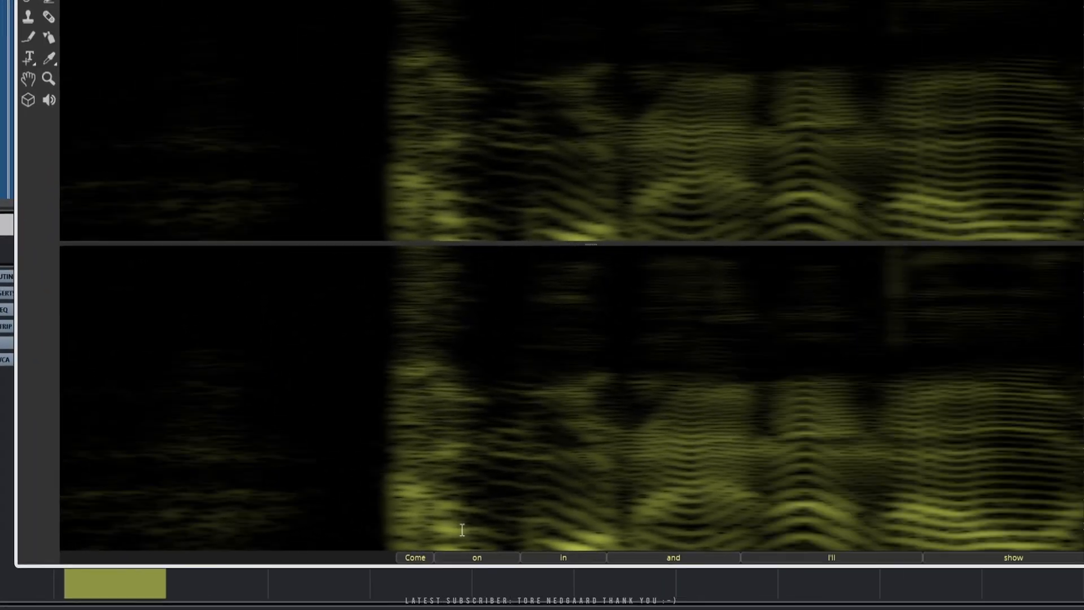
scroll(1062, 461, "up", 3)
scroll(767, 504, "down", 5)
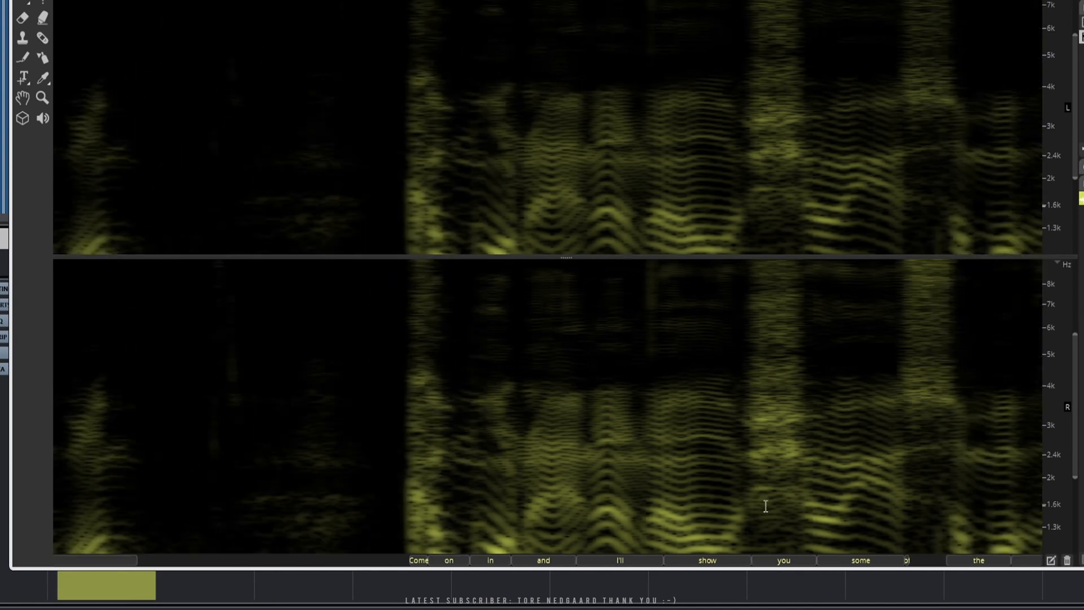
scroll(737, 502, "up", 3)
scroll(735, 501, "down", 1)
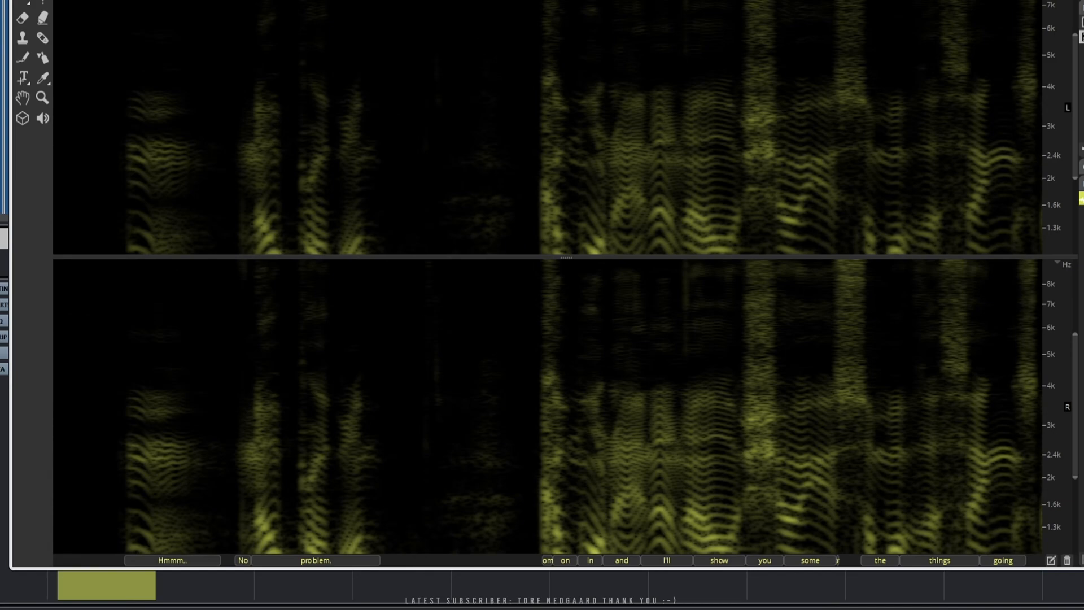
Examine the transcribed words further along the voice event, from the Studio One passage to the Studio 2 passage.
scroll(547, 277, "right", 10)
scroll(547, 277, "right", 10)
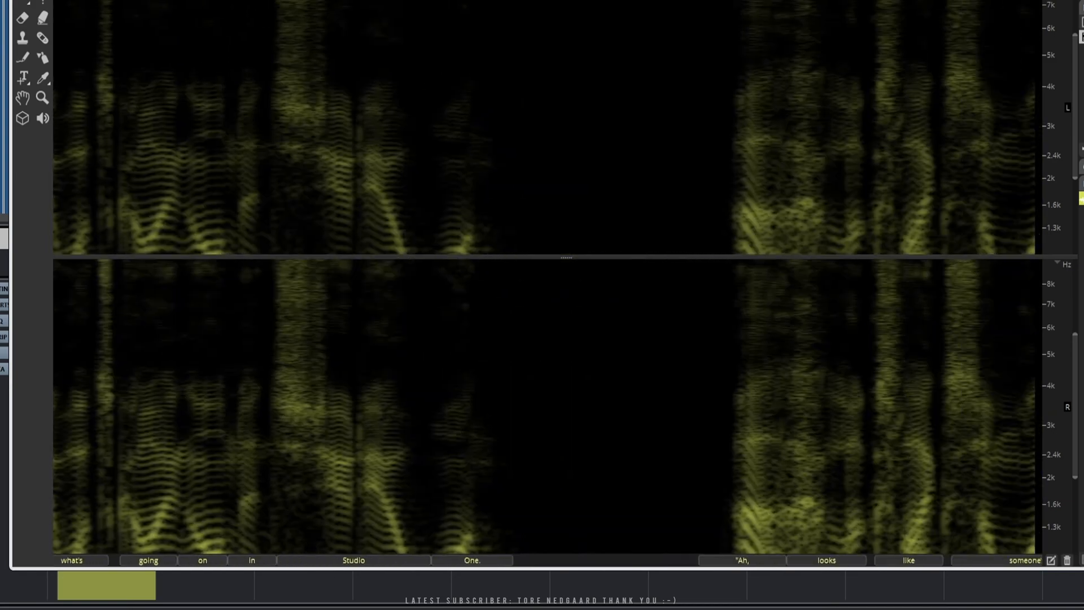
scroll(547, 277, "right", 5)
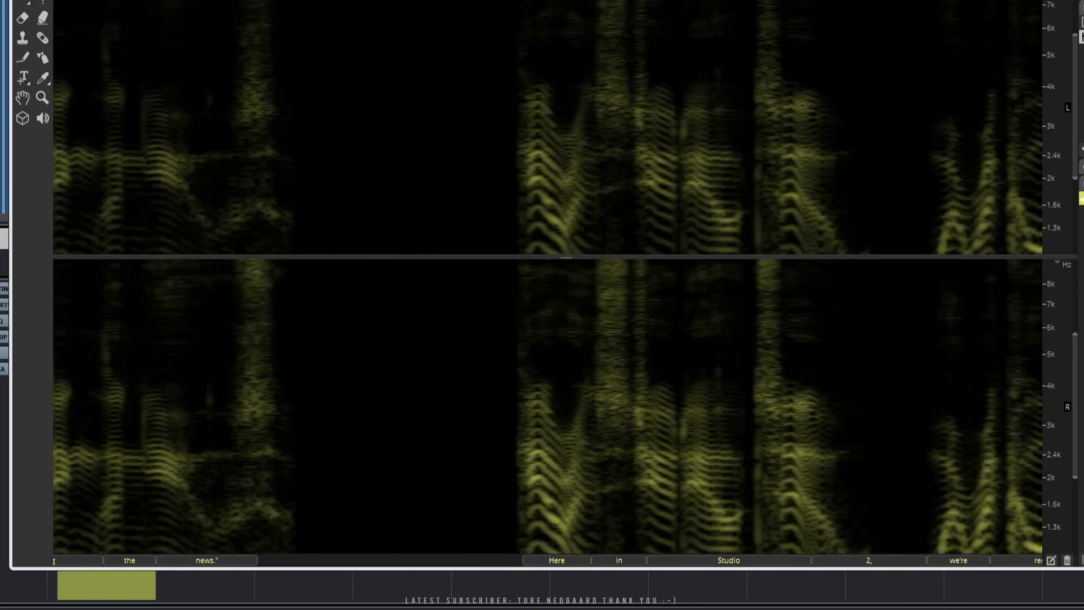
scroll(548, 277, "right", 10)
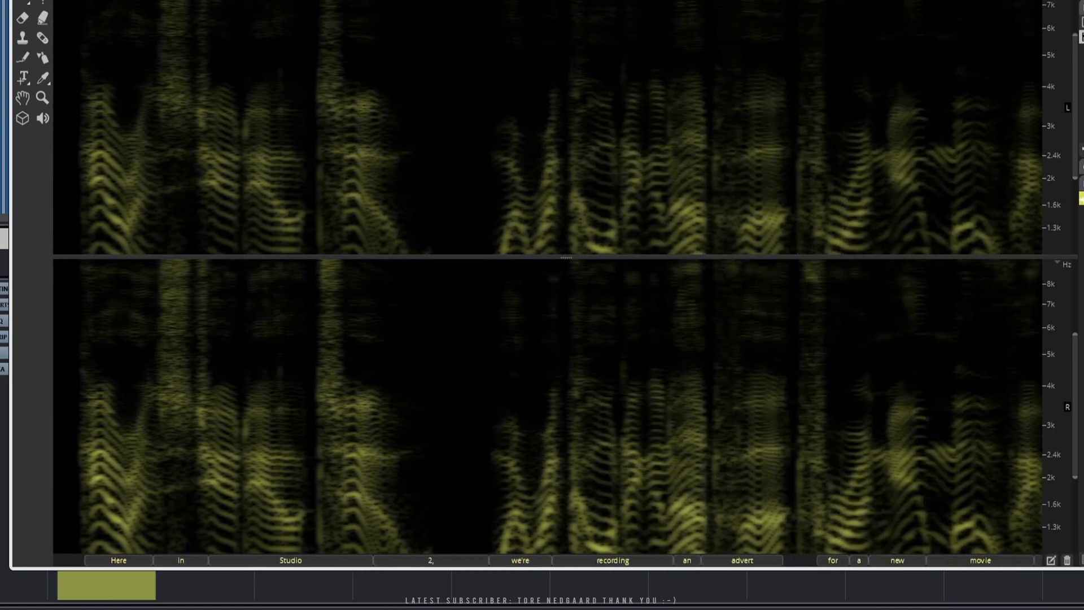
Open the voice event's transcript list and start its export with the Desktop as the destination folder.
scroll(548, 277, "right", 10)
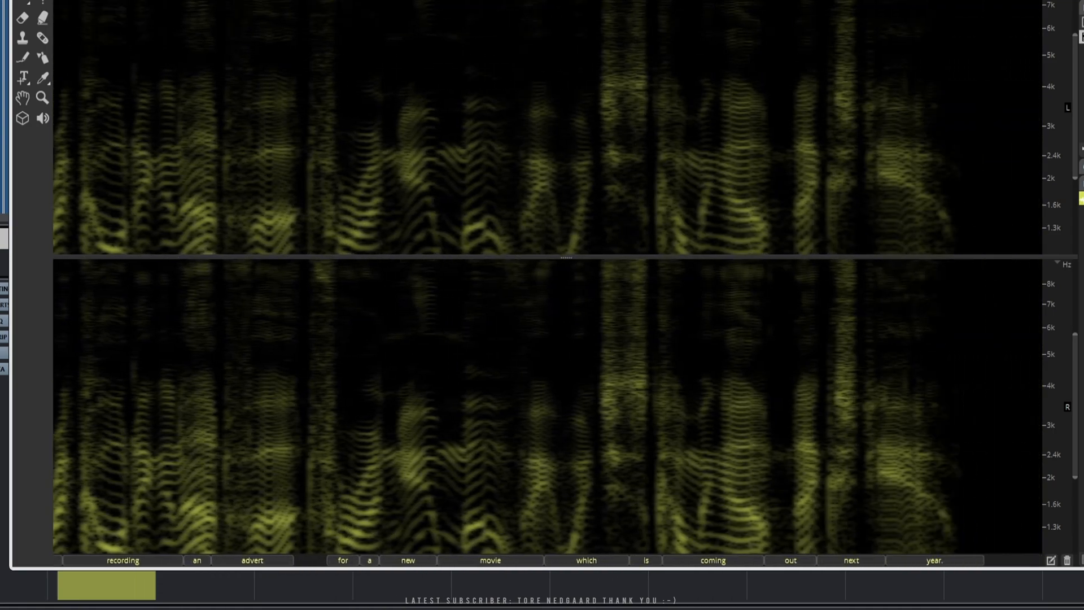
scroll(569, 153, "right", 20)
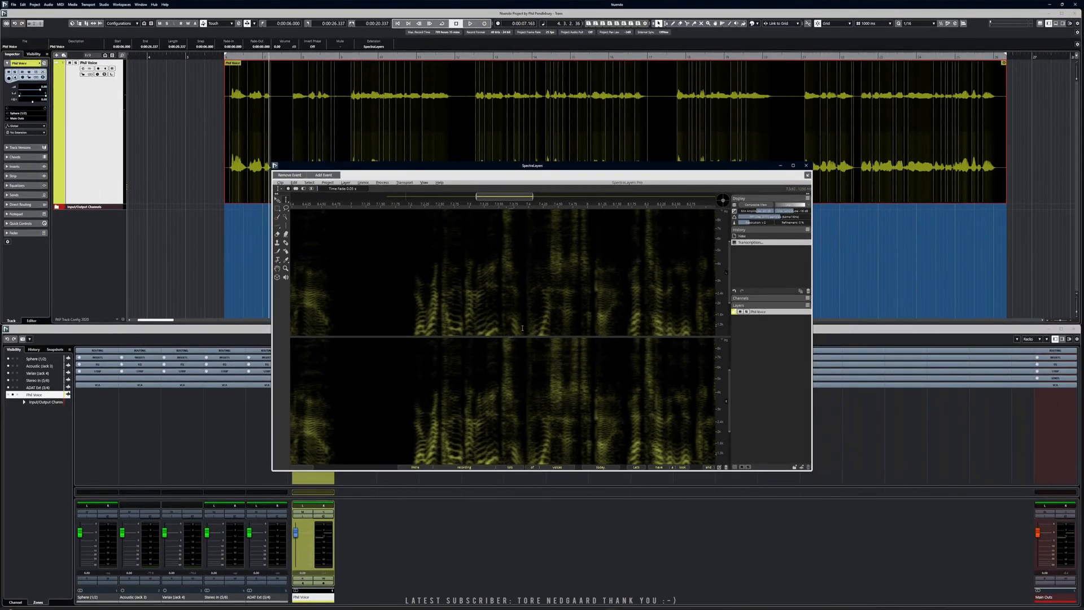
left_click(720, 468)
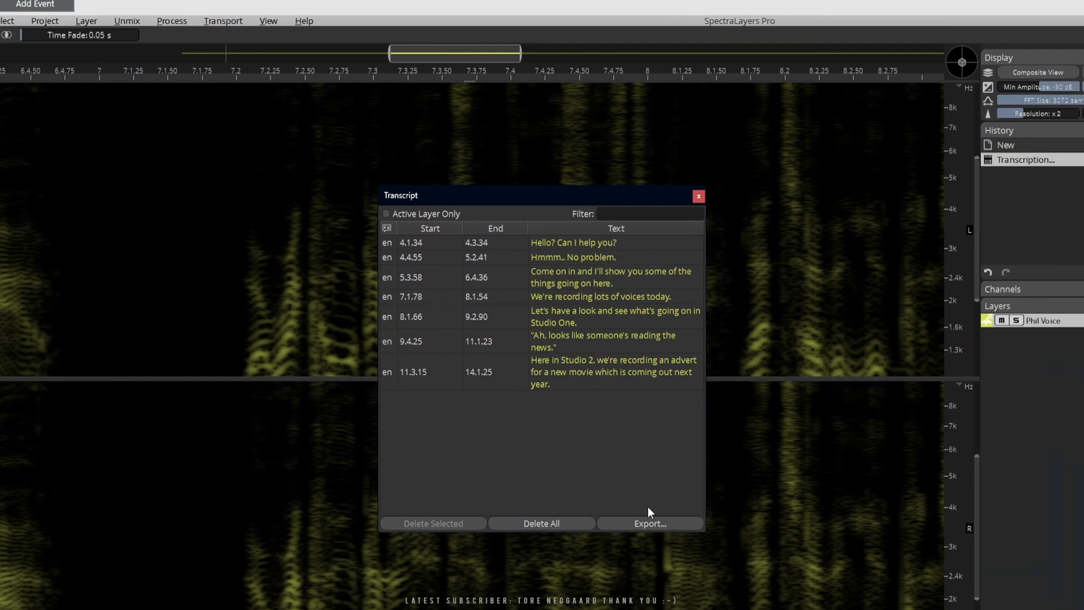
left_click(644, 524)
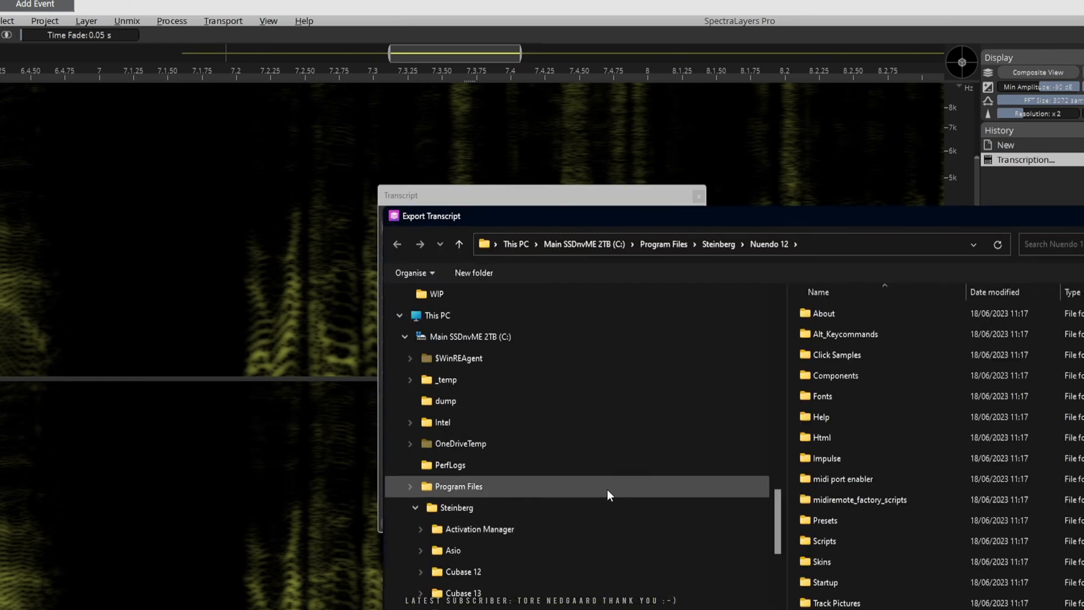
scroll(490, 401, "up", 7)
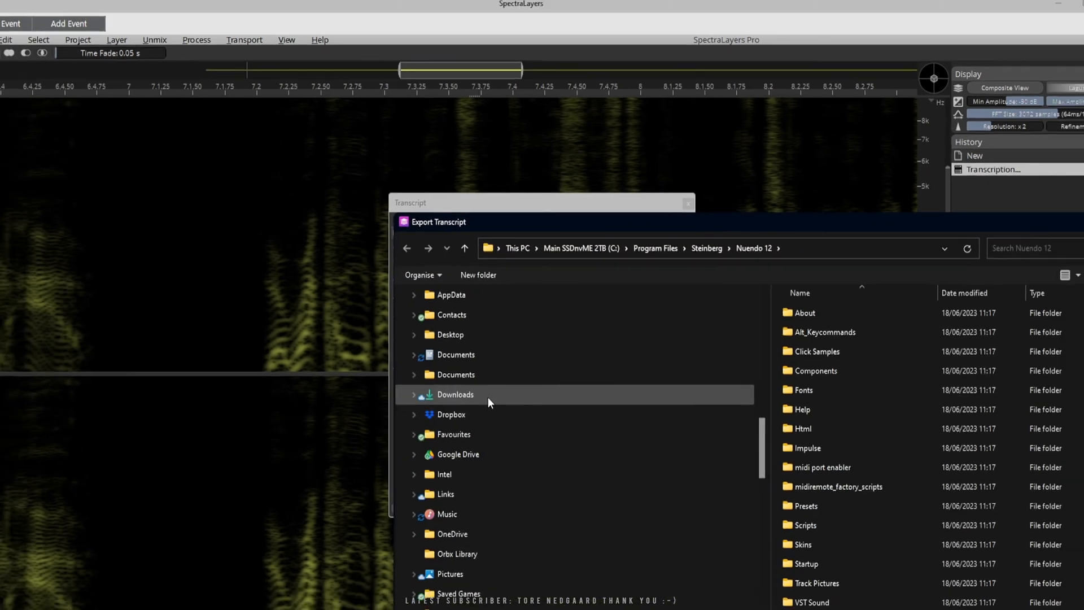
scroll(489, 398, "up", 6)
left_click(489, 398)
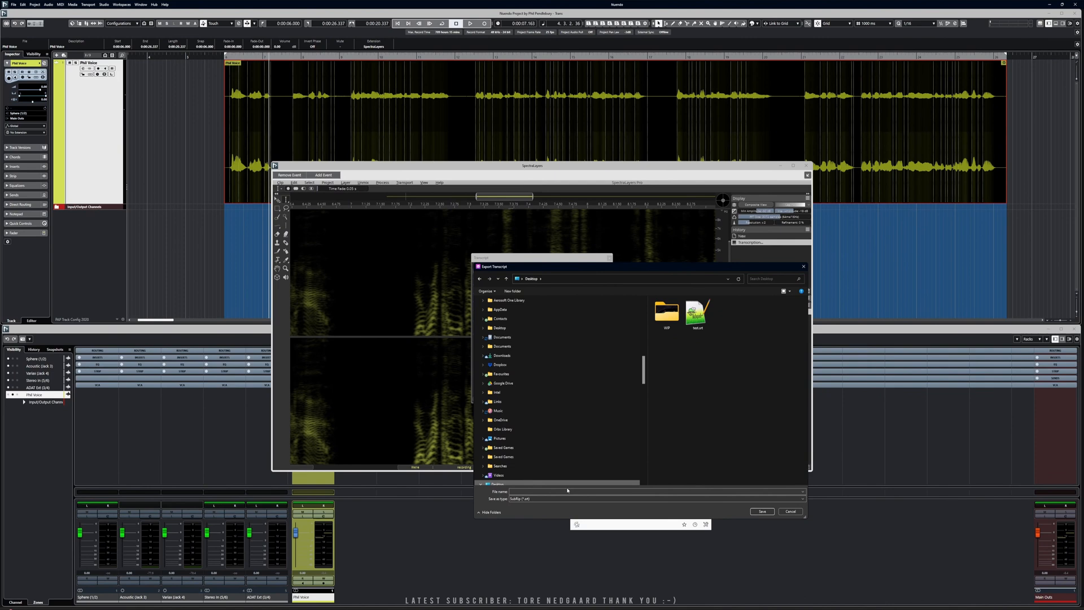
Export the transcript as a CSV file named Trans, accept the offered frame rate, and close the transcript list.
left_click(565, 491)
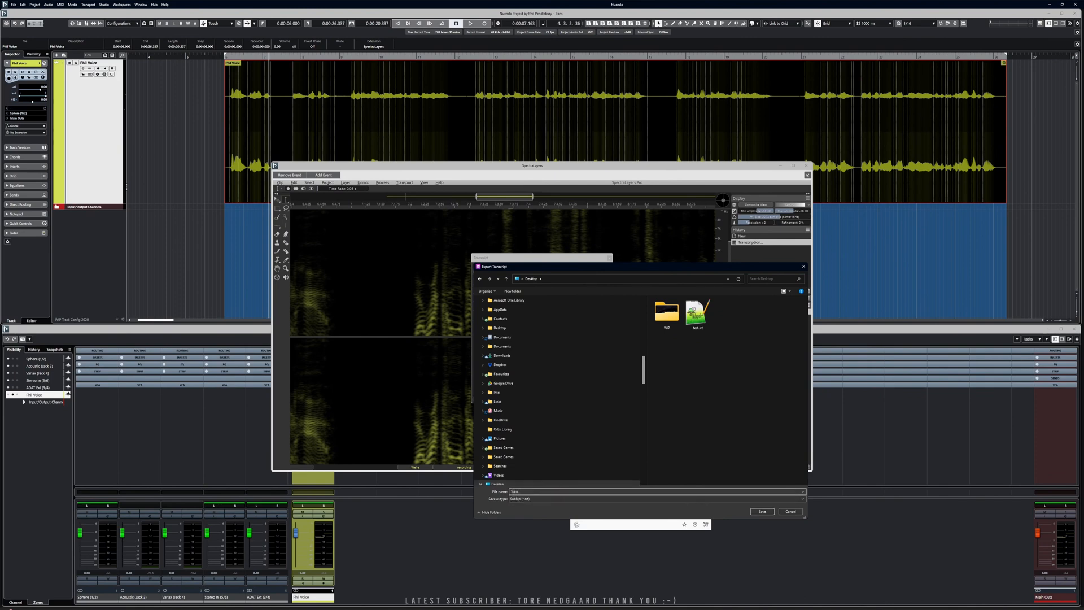
left_click(541, 499)
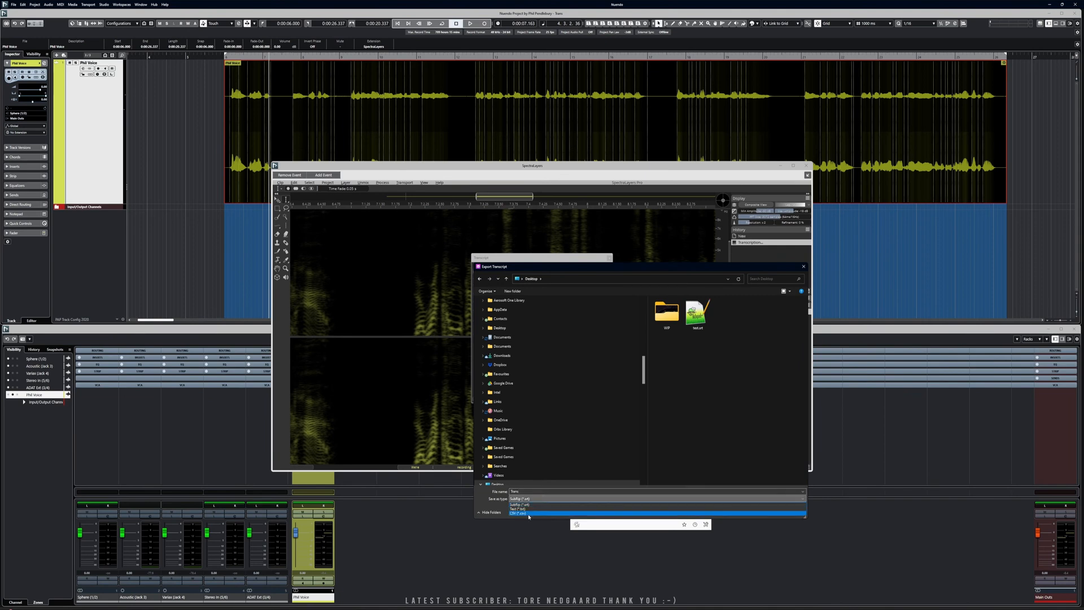
left_click(529, 510)
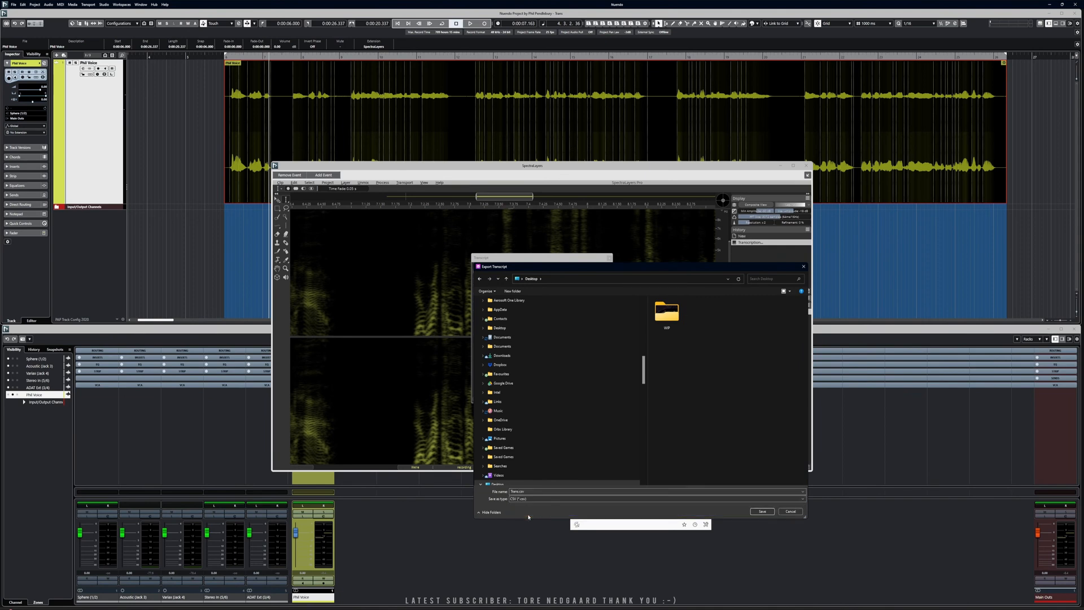
left_click(760, 511)
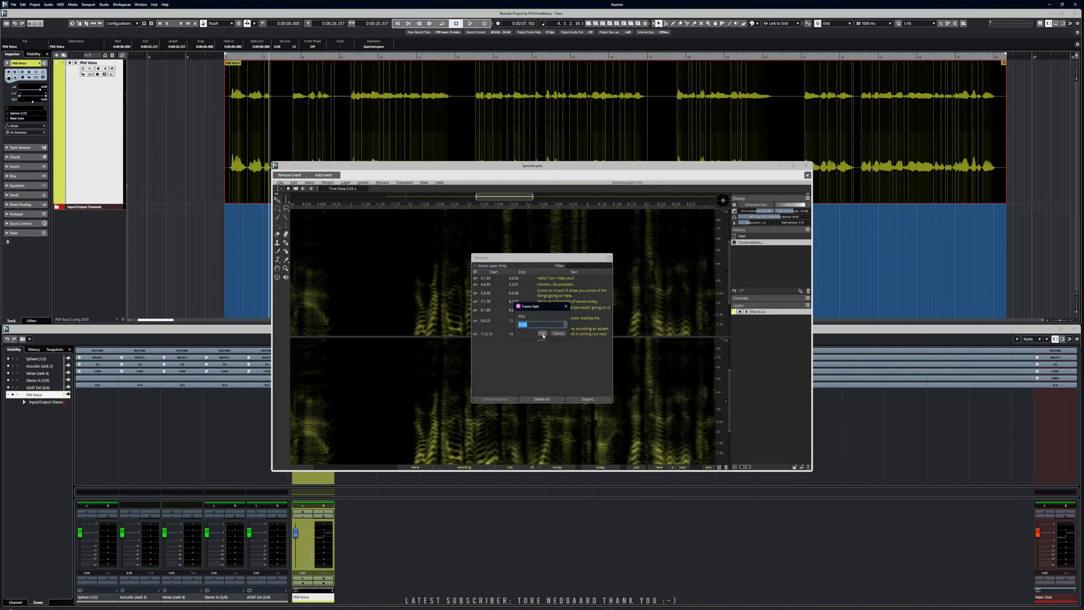
left_click(542, 334)
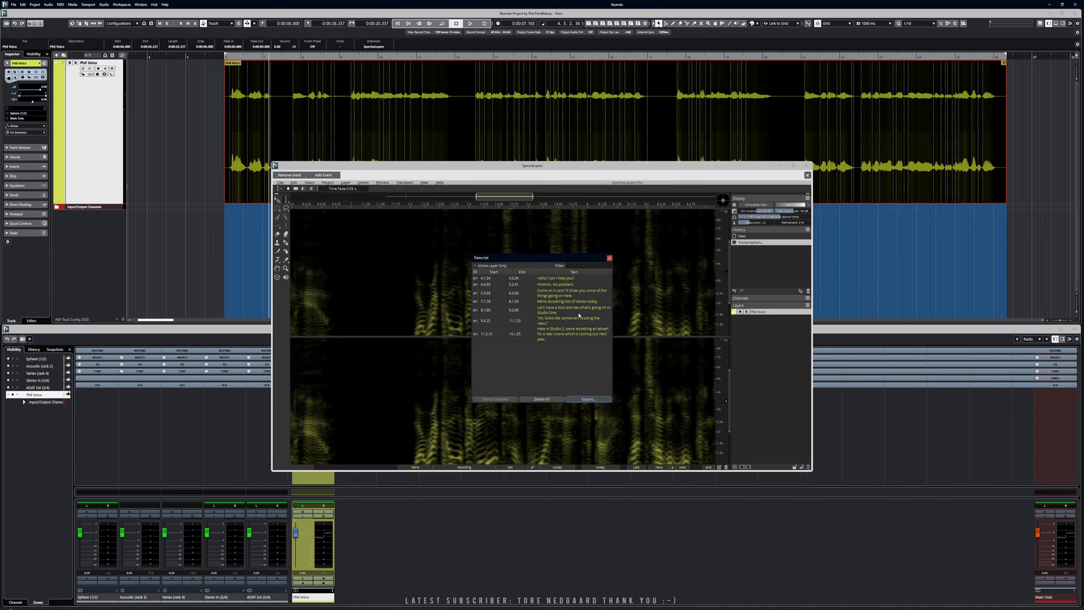
left_click(546, 325)
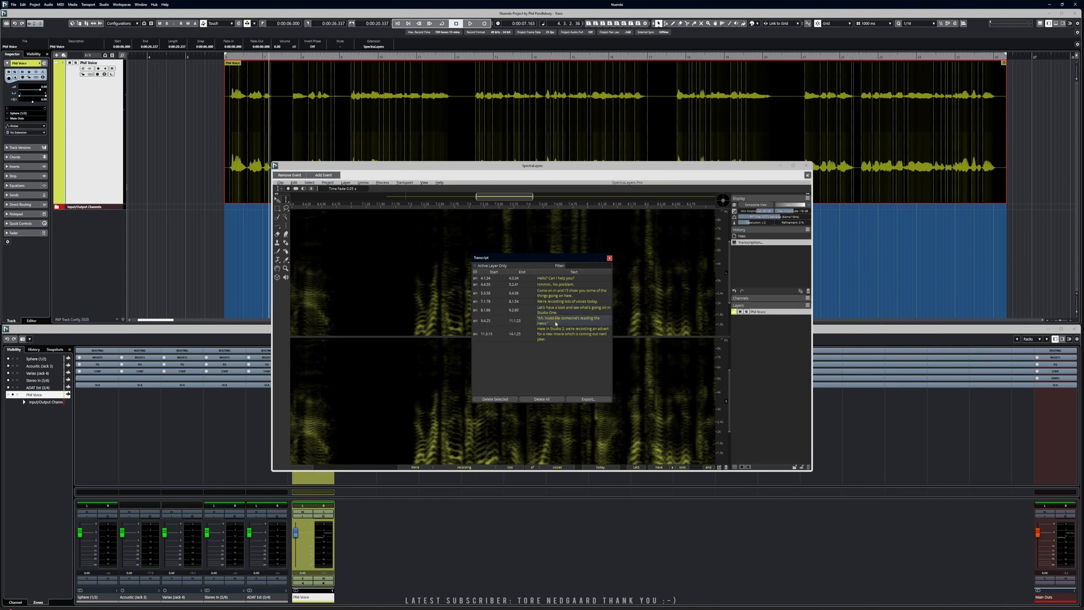
left_click(609, 259)
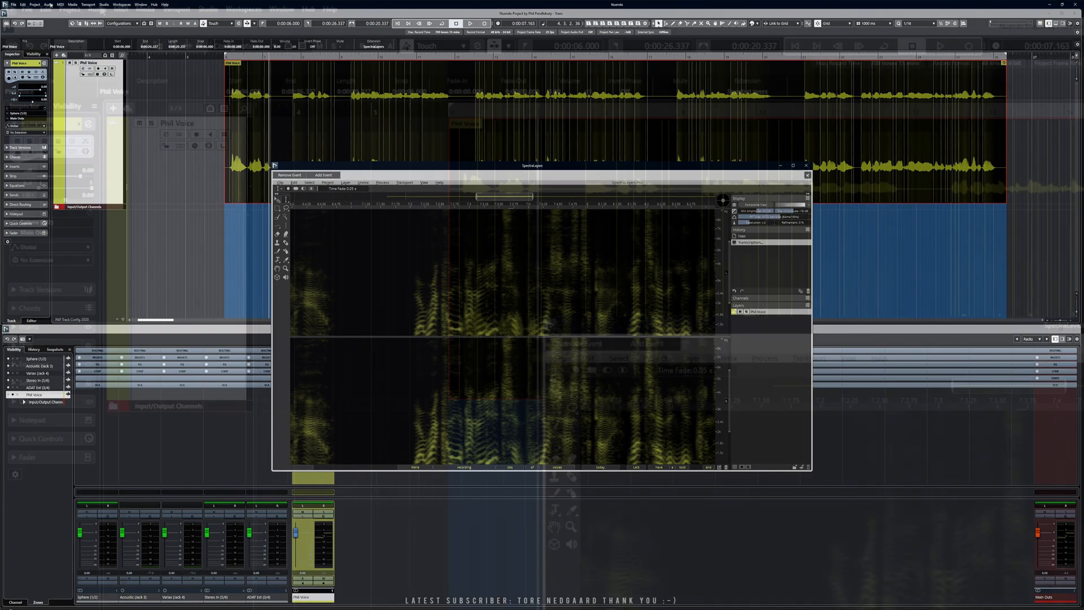
left_click(49, 5)
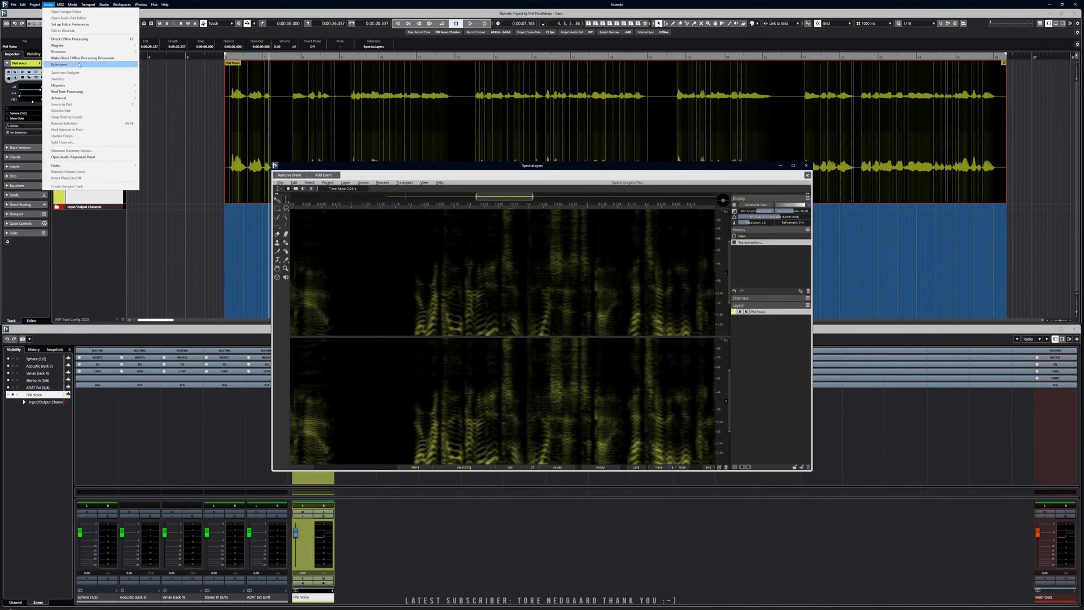
mouse_move(118, 126)
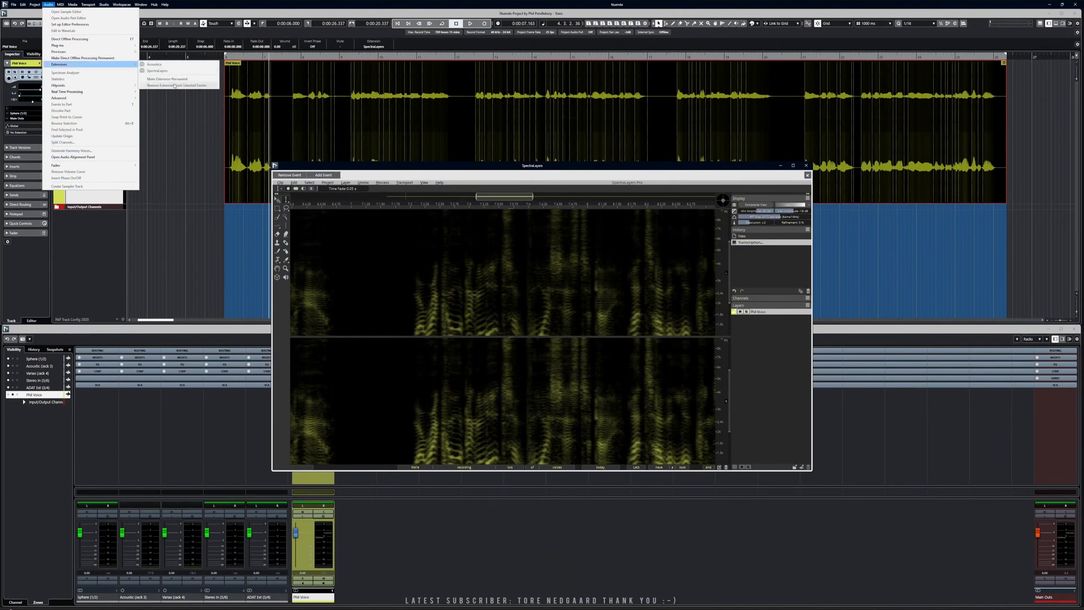
left_click(285, 99)
left_click(798, 368)
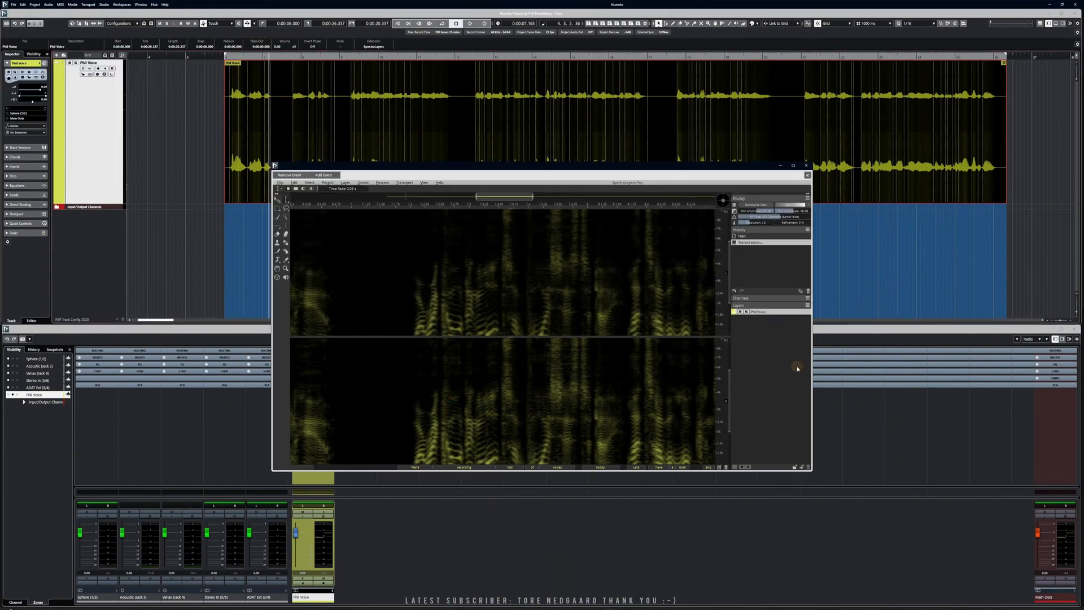
Close the SpectraLayers window and remove the extension from the selected voice event.
left_click(806, 165)
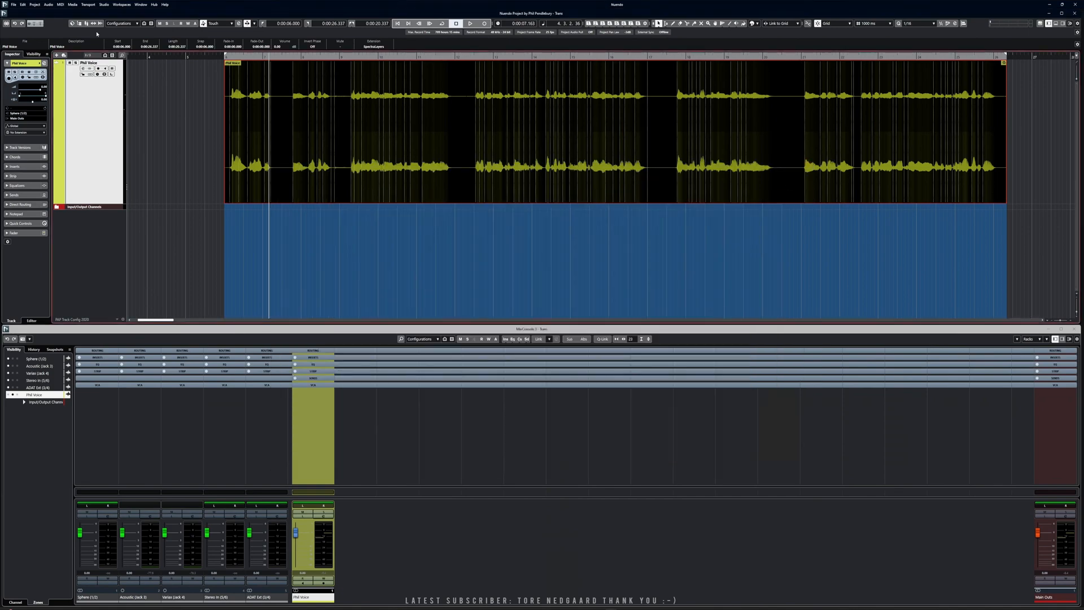
left_click(48, 5)
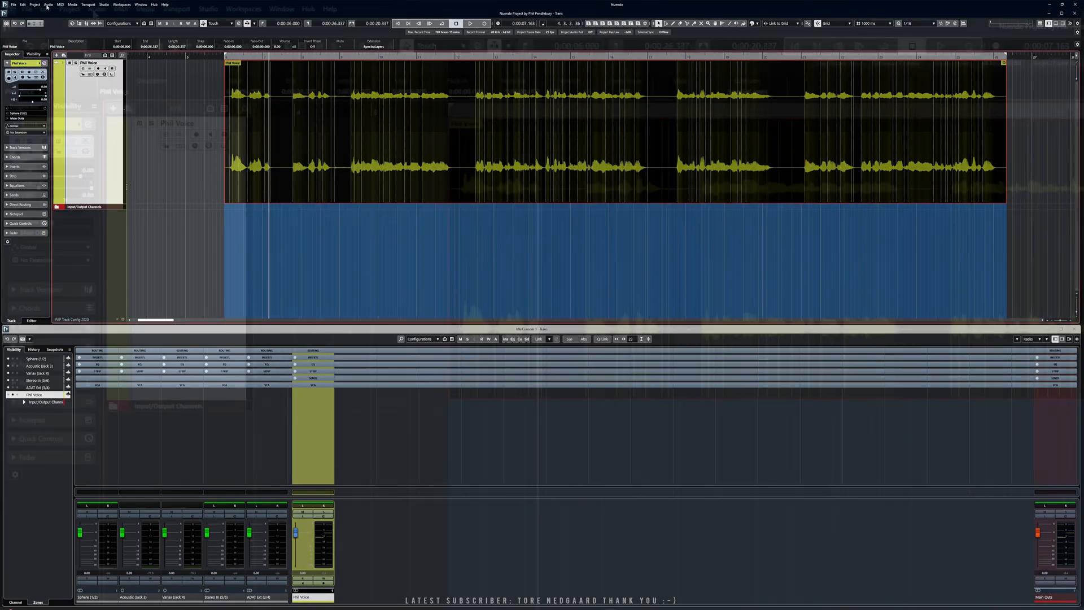
mouse_move(79, 64)
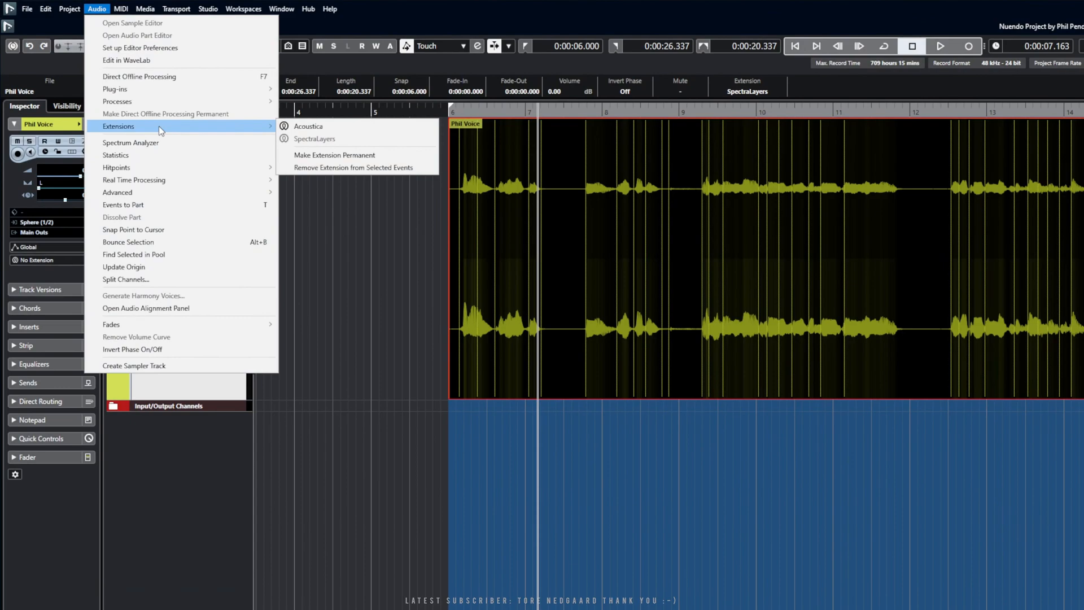
left_click(328, 168)
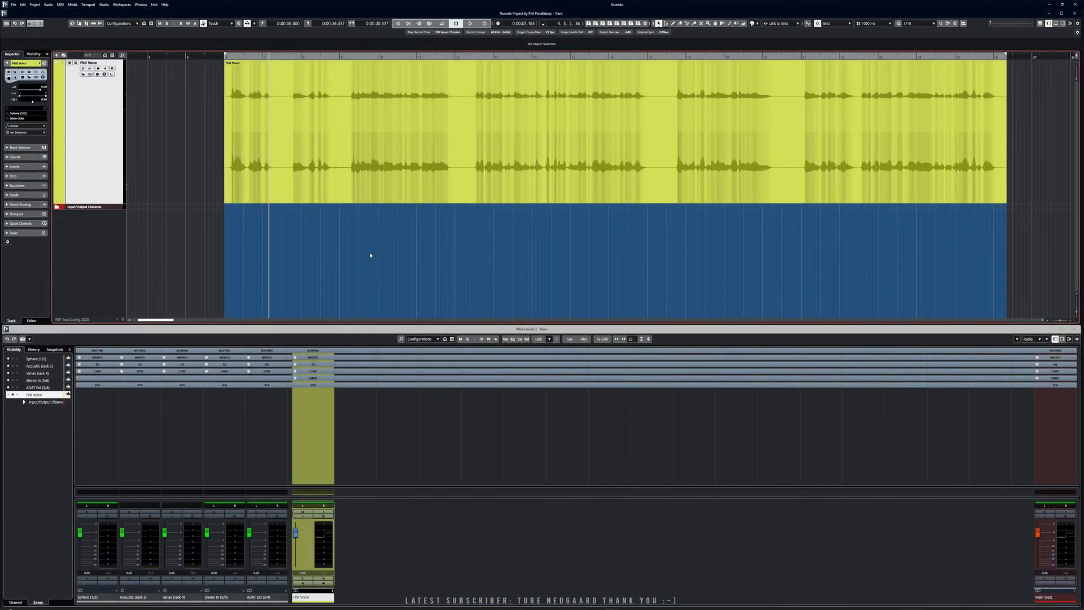
Play the opening of the voice event from the left locator without the extension, and stop playback.
key("1")
key("space")
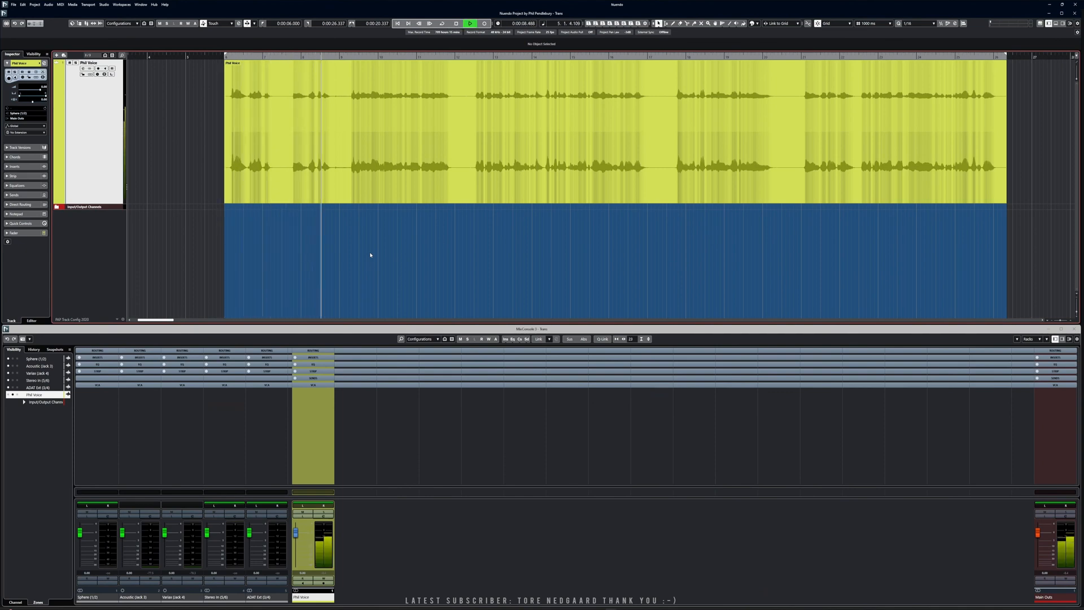
key("space")
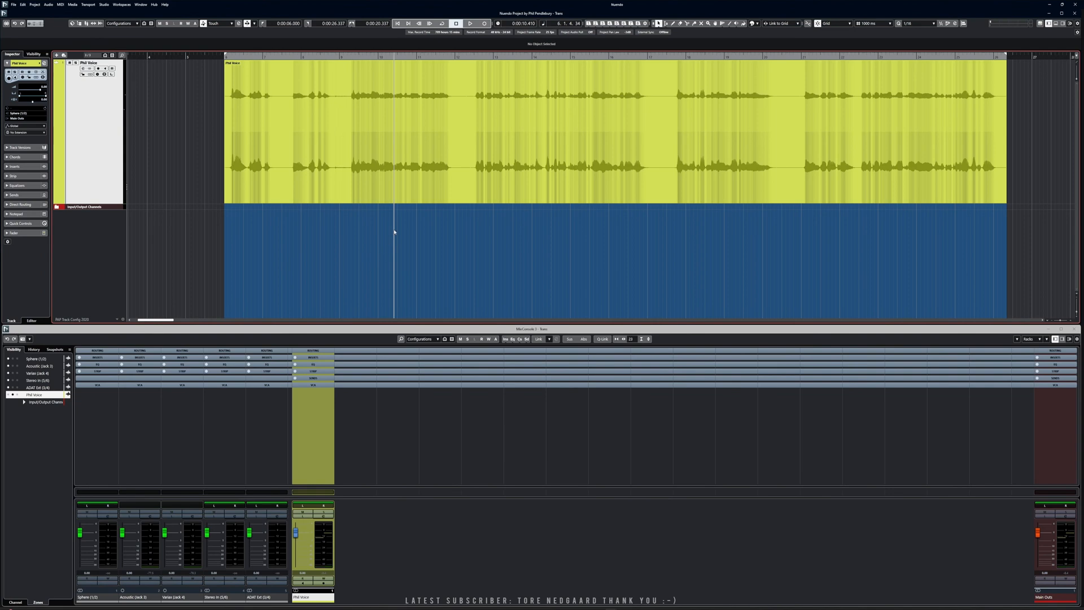
left_click(375, 174)
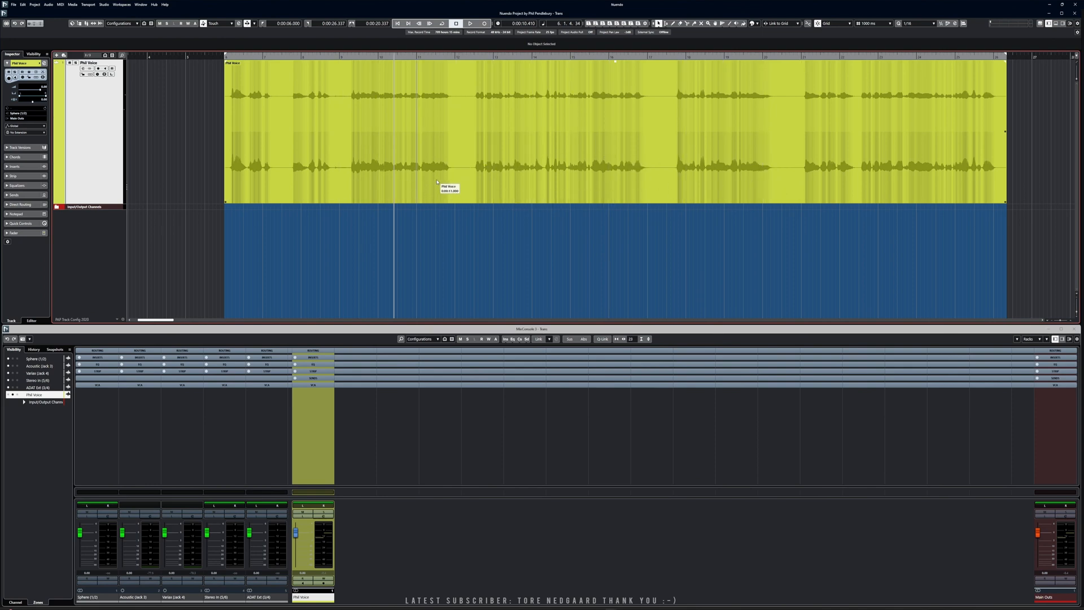
left_click(369, 221)
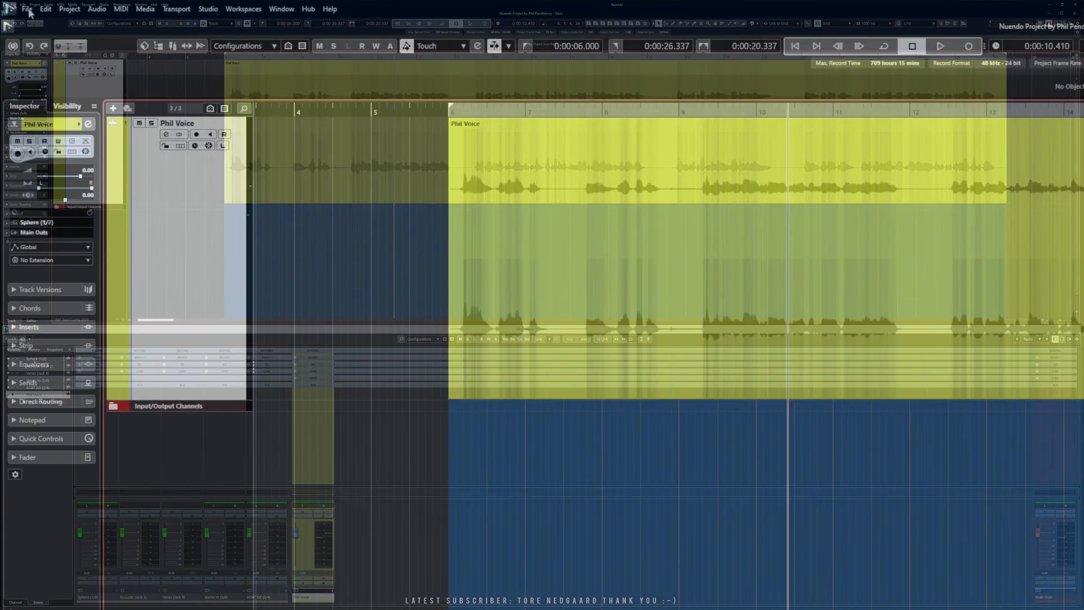
Import Trans.csv from the Desktop into the project as a CSV marker file.
left_click(14, 5)
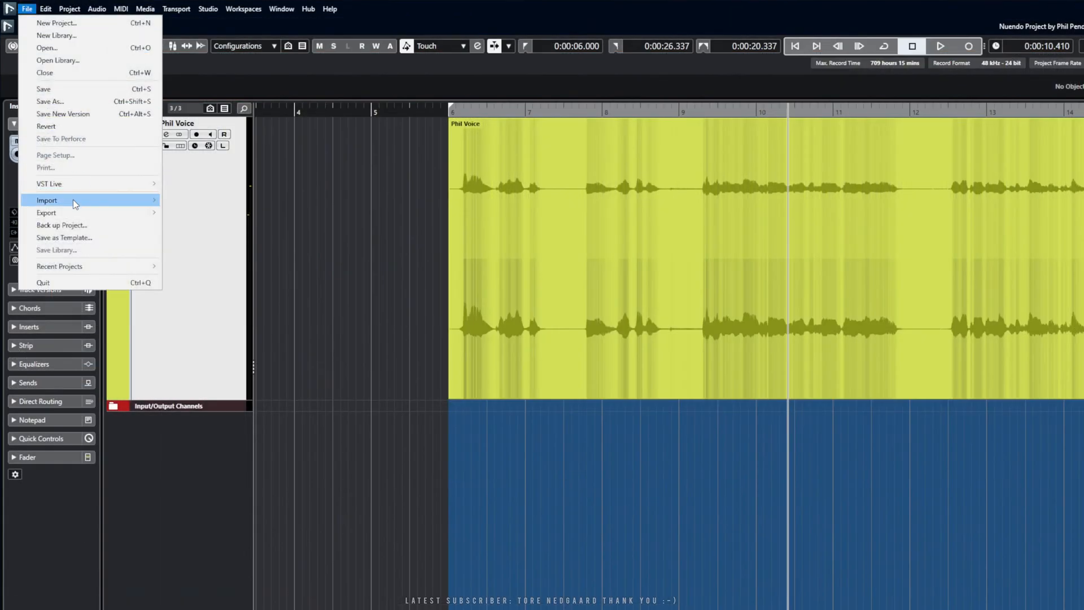
mouse_move(72, 199)
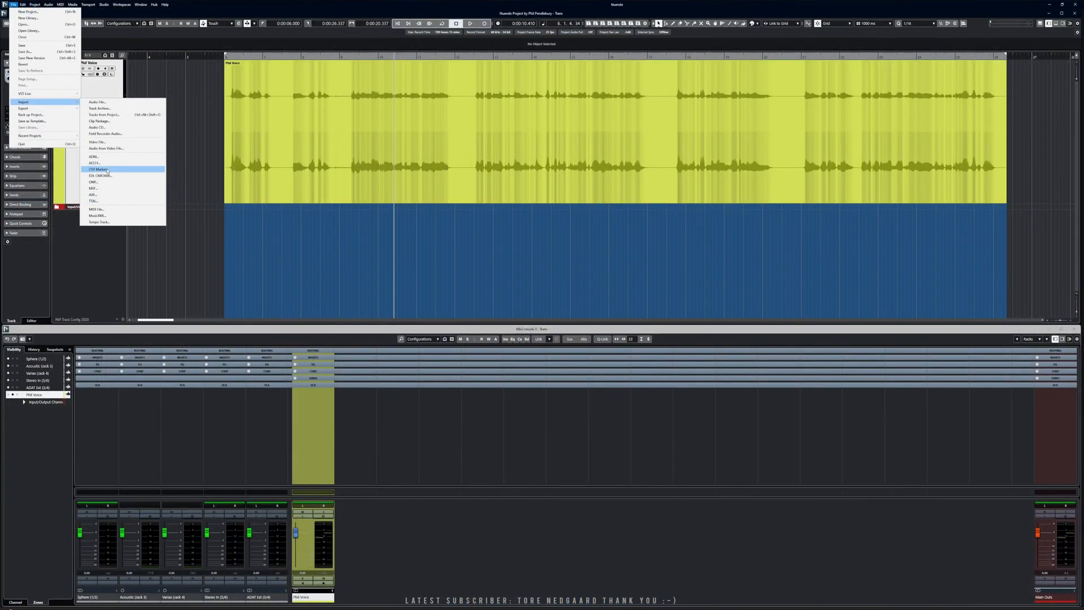
left_click(214, 335)
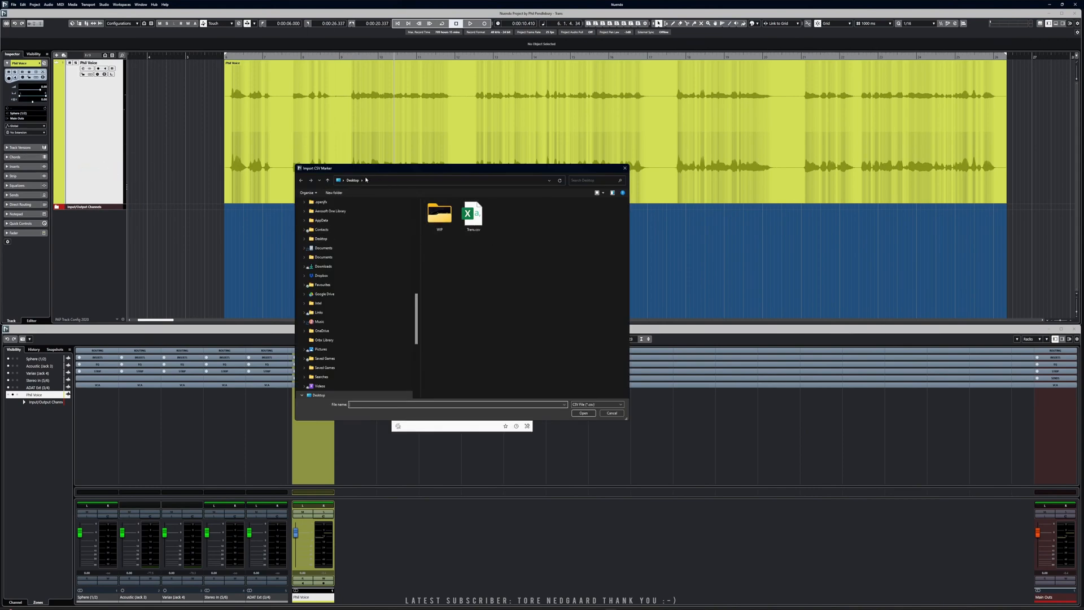
left_click(473, 226)
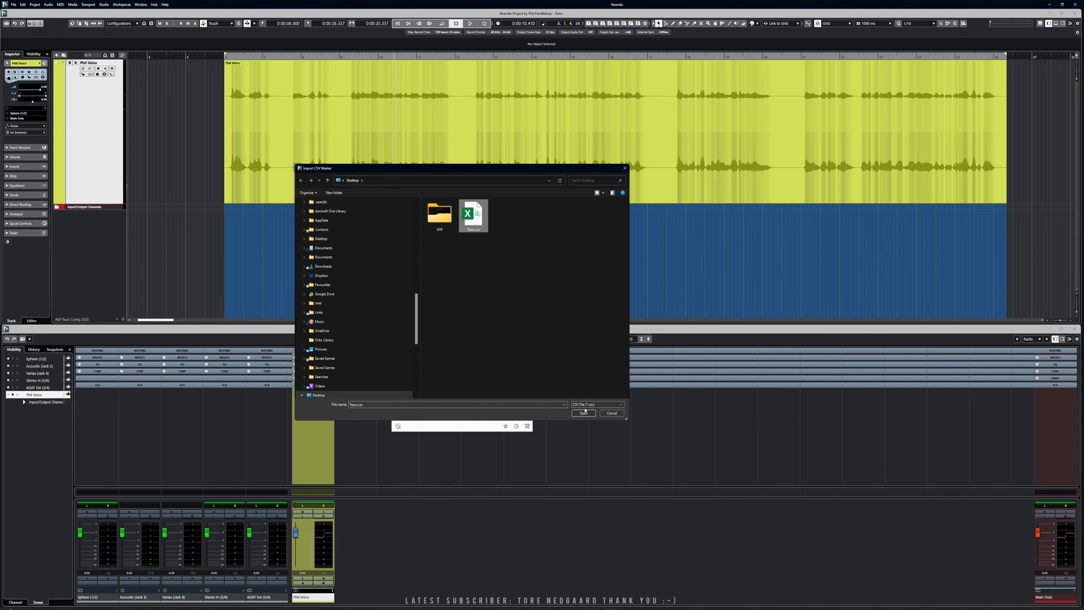
left_click(584, 413)
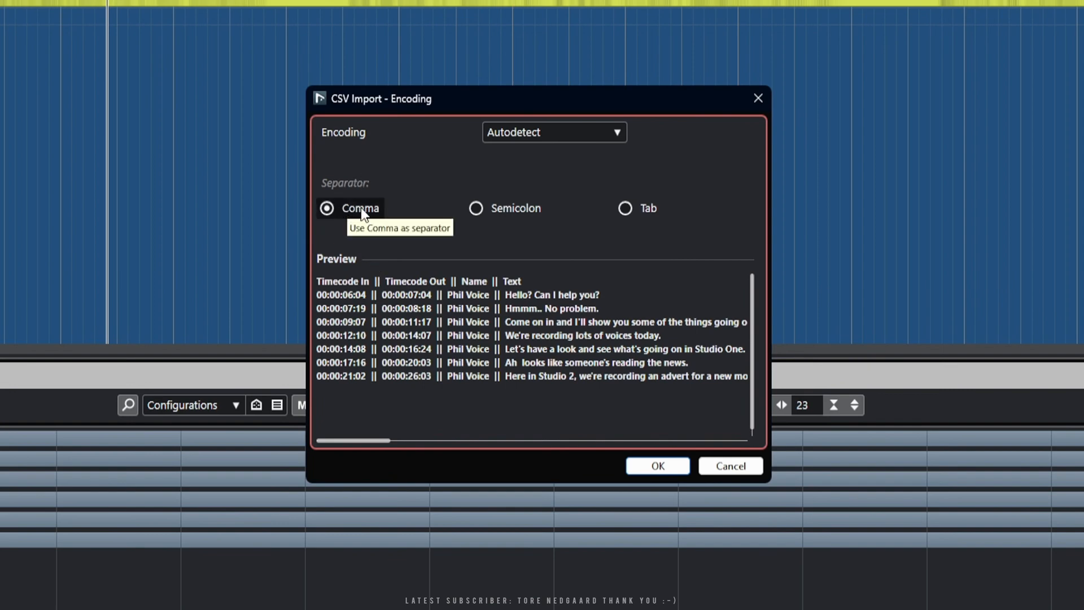
Compare the Semicolon and Tab separators in the CSV import preview, and proceed with Comma as the separator.
left_click(476, 209)
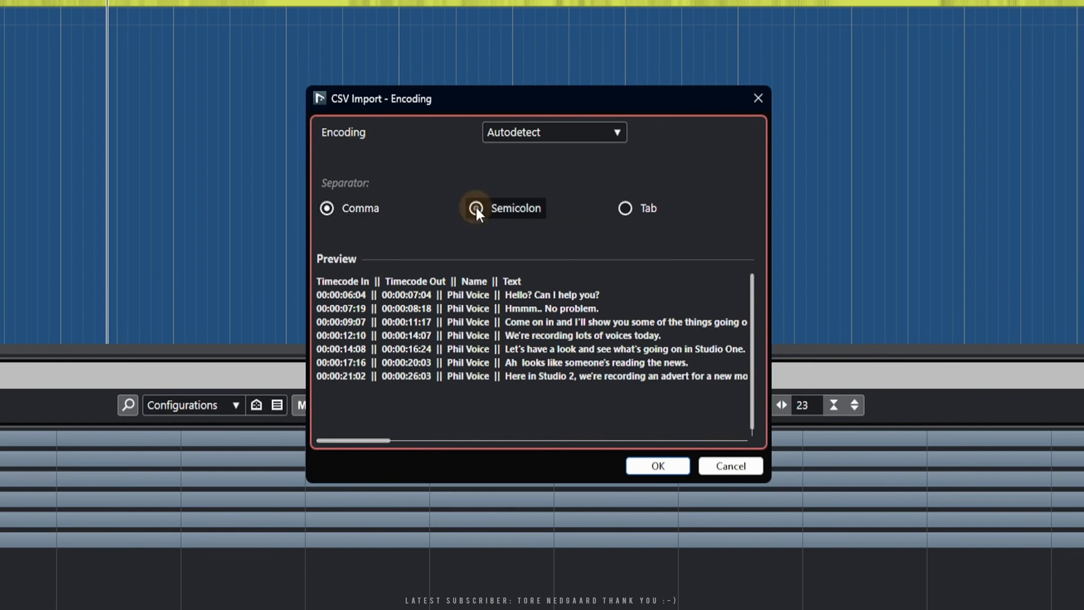
left_click(632, 207)
left_click(511, 208)
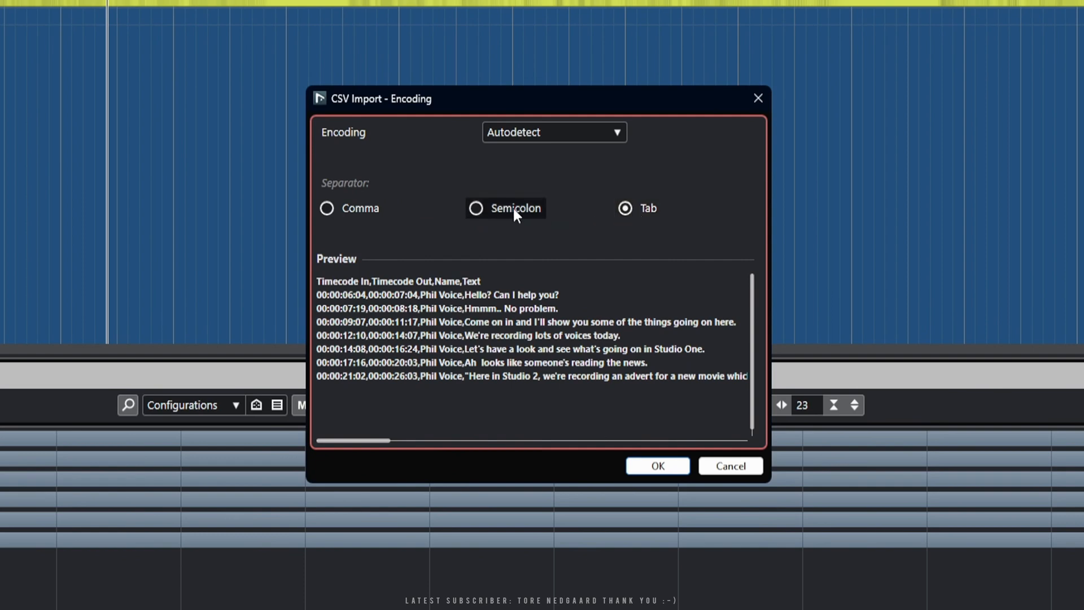
left_click(338, 205)
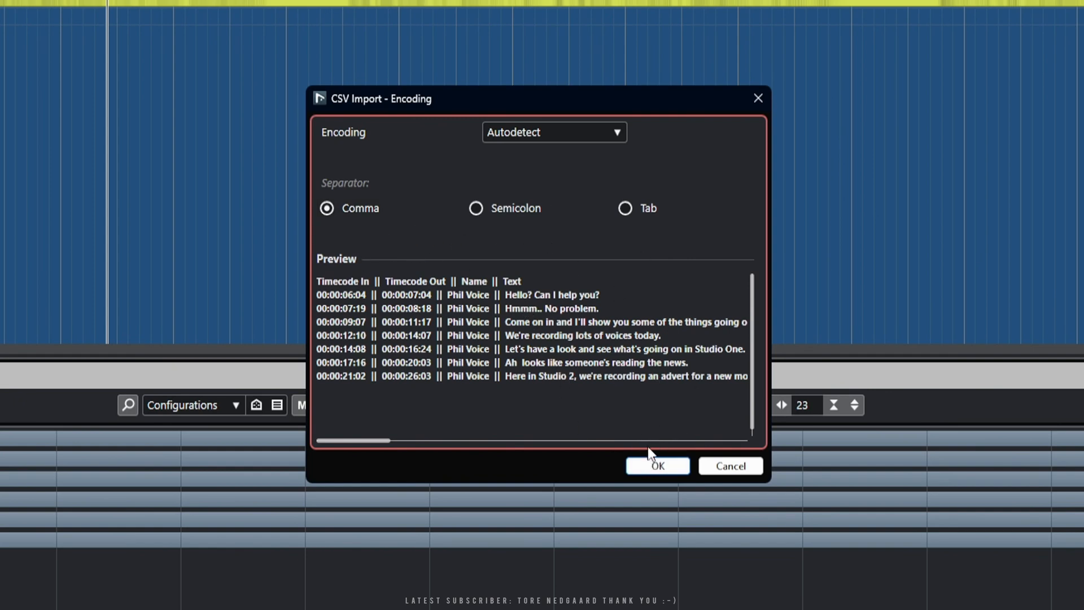
left_click(658, 466)
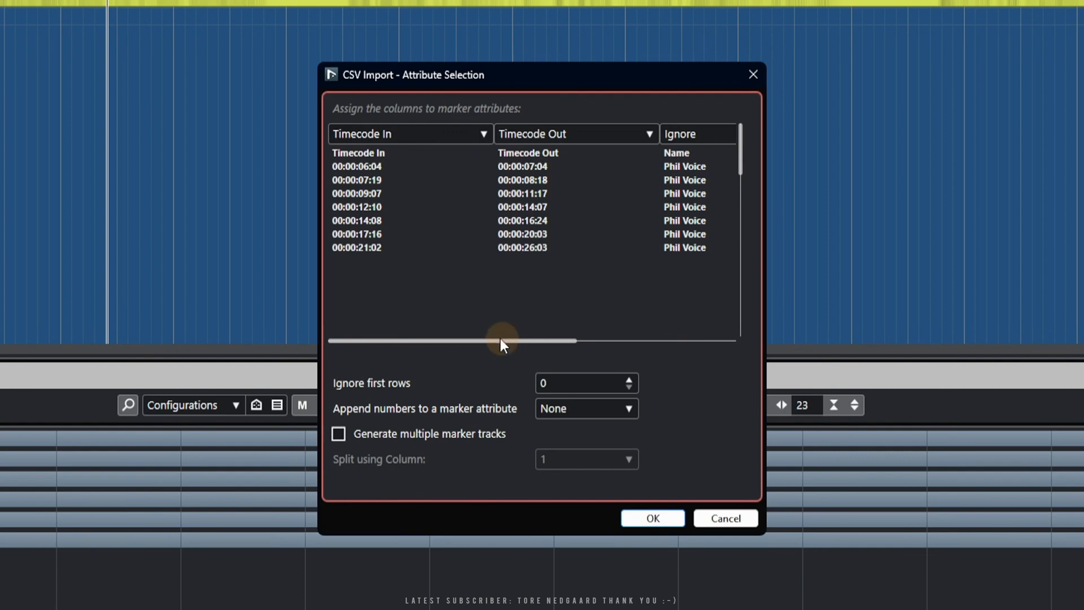
Check the timecode column assignments and assign the Text column to the ADR attribute Dialogue.
left_click(408, 130)
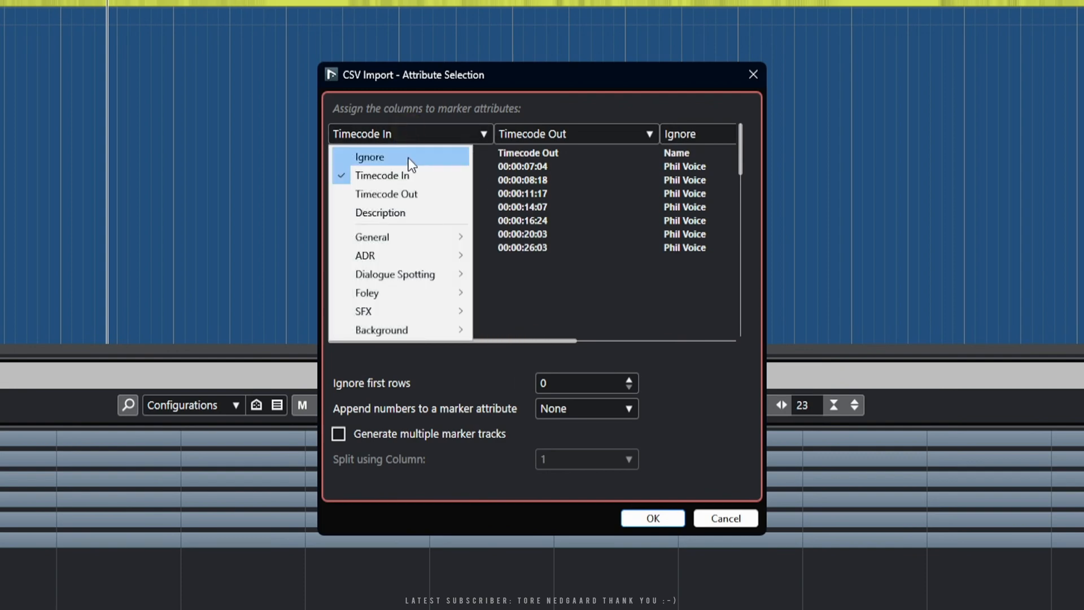
left_click(539, 261)
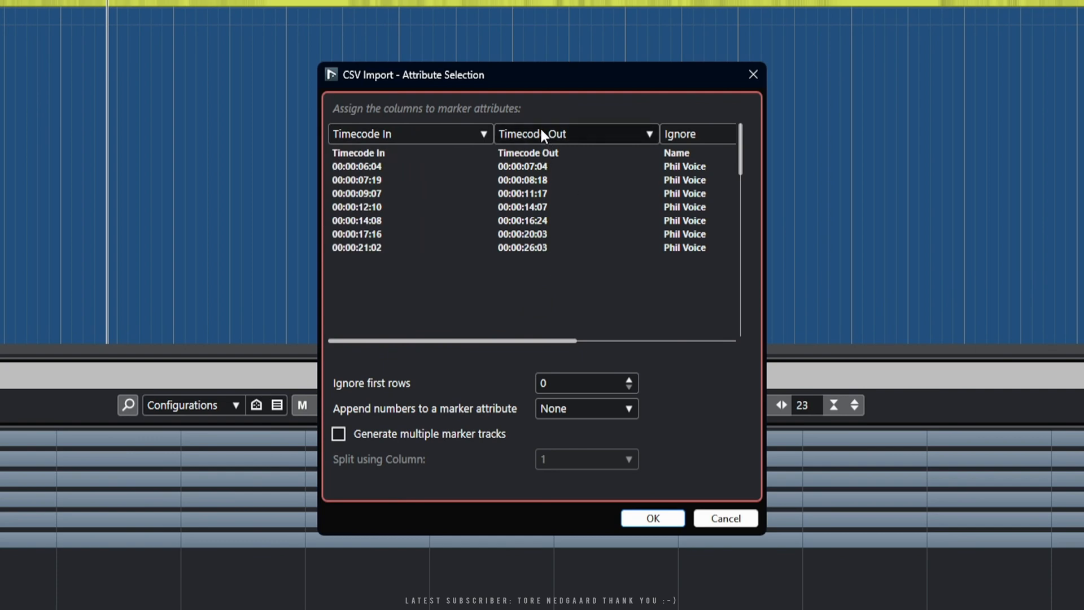
left_click_drag(554, 339, 663, 345)
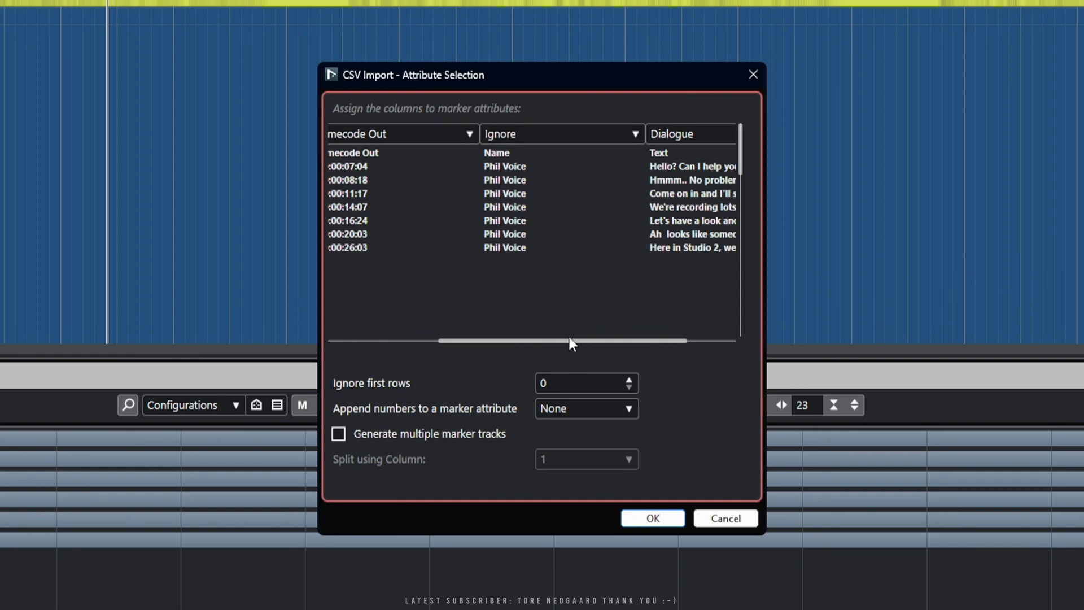
left_click_drag(571, 341, 664, 342)
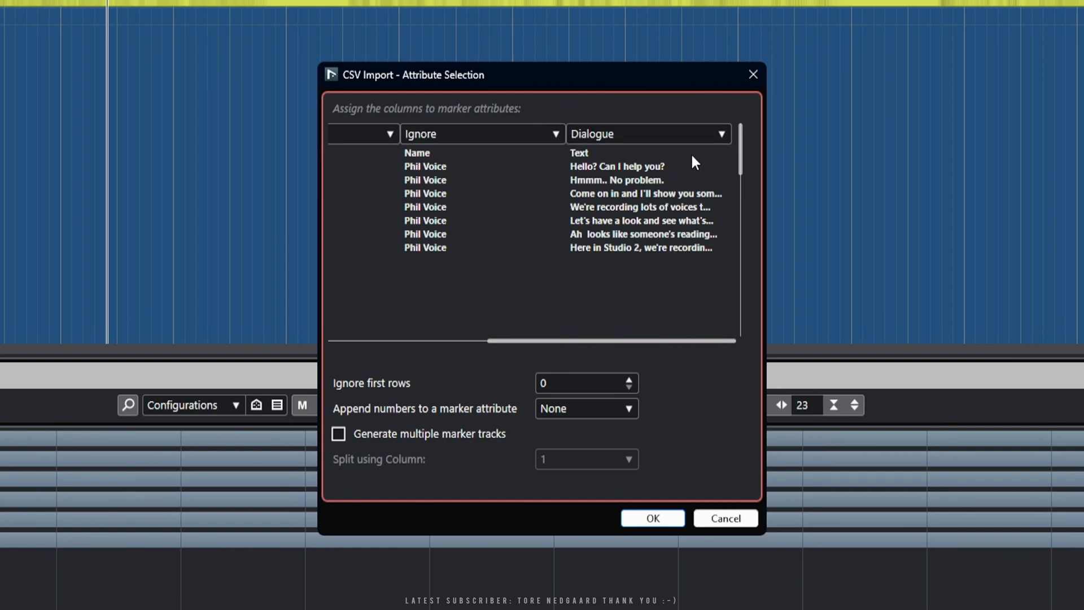
left_click(640, 136)
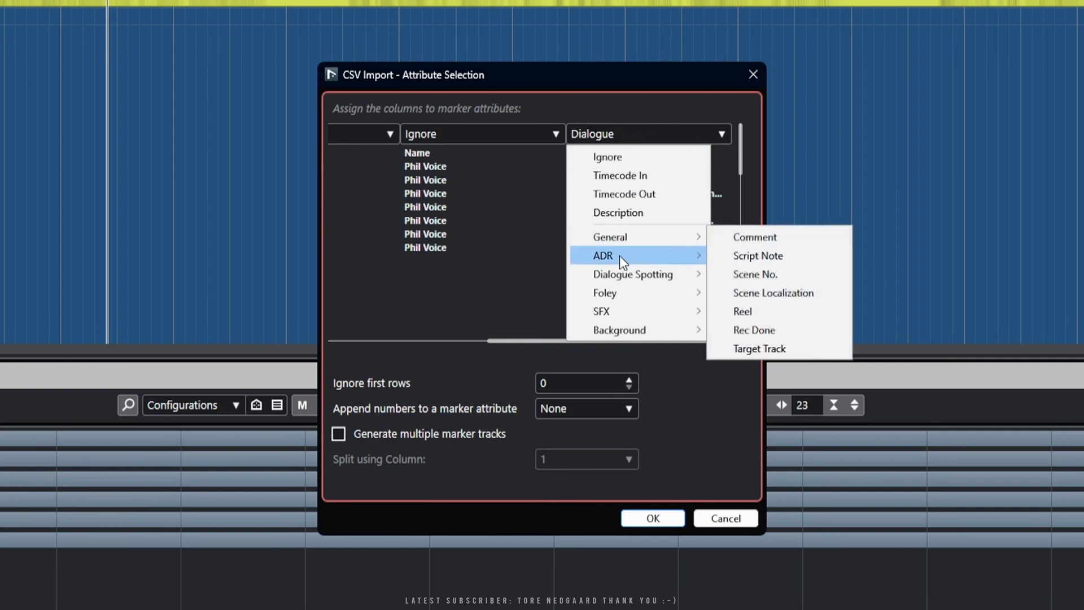
mouse_move(619, 255)
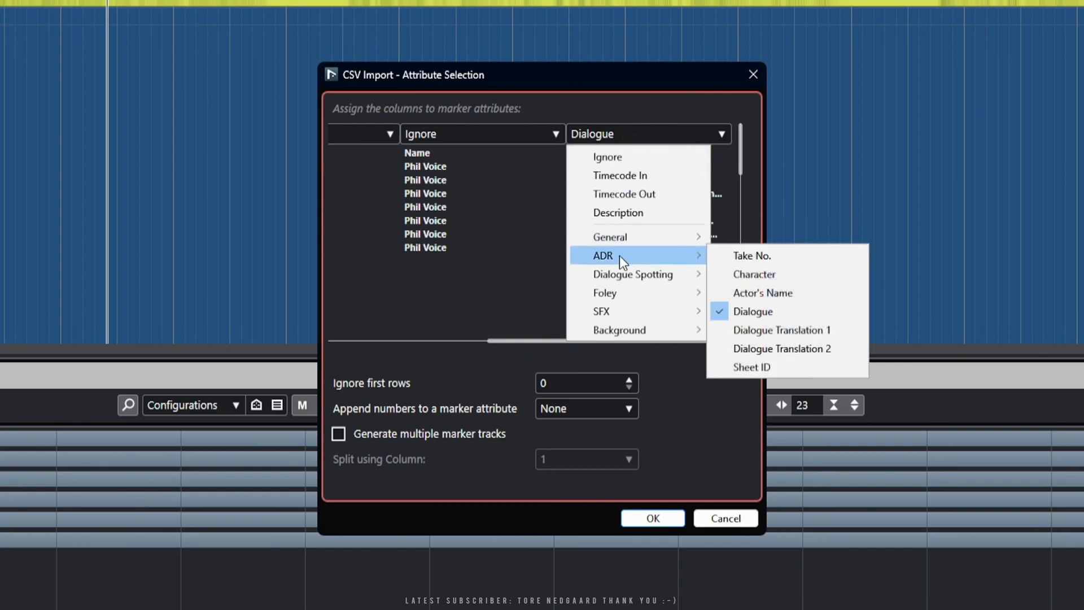
left_click(754, 314)
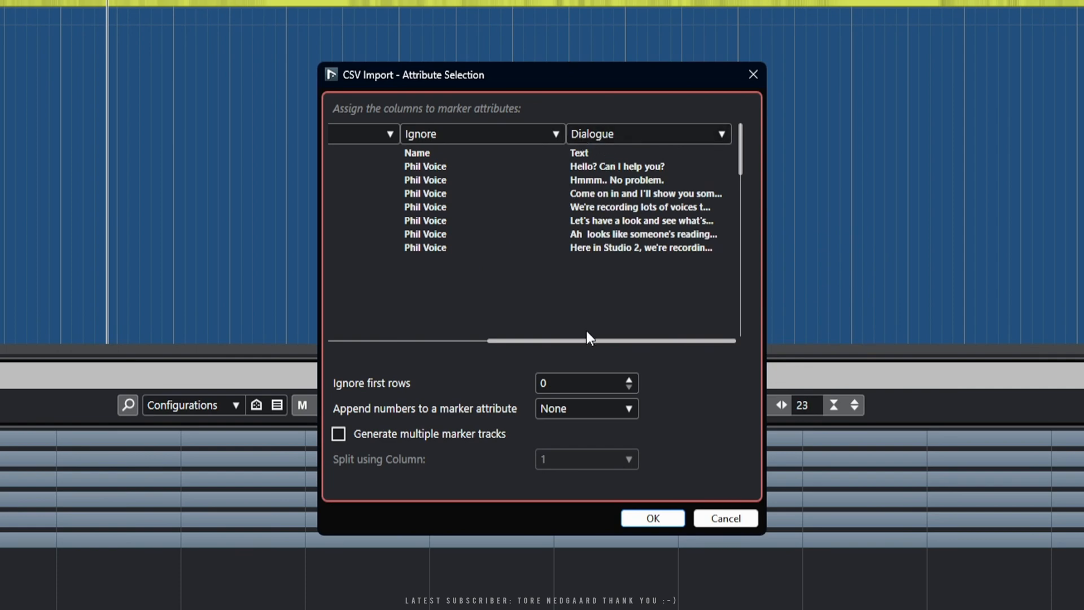
Recheck the column assignments and set the CSV import to ignore the first 1 row.
left_click_drag(584, 341, 642, 343)
left_click_drag(532, 342, 328, 332)
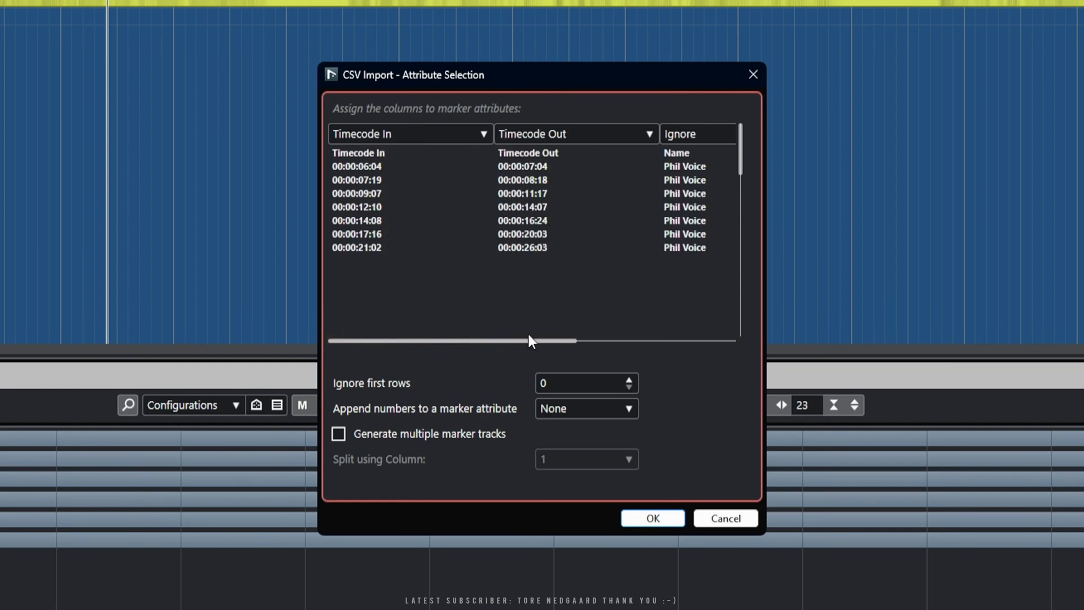
left_click_drag(531, 340, 710, 345)
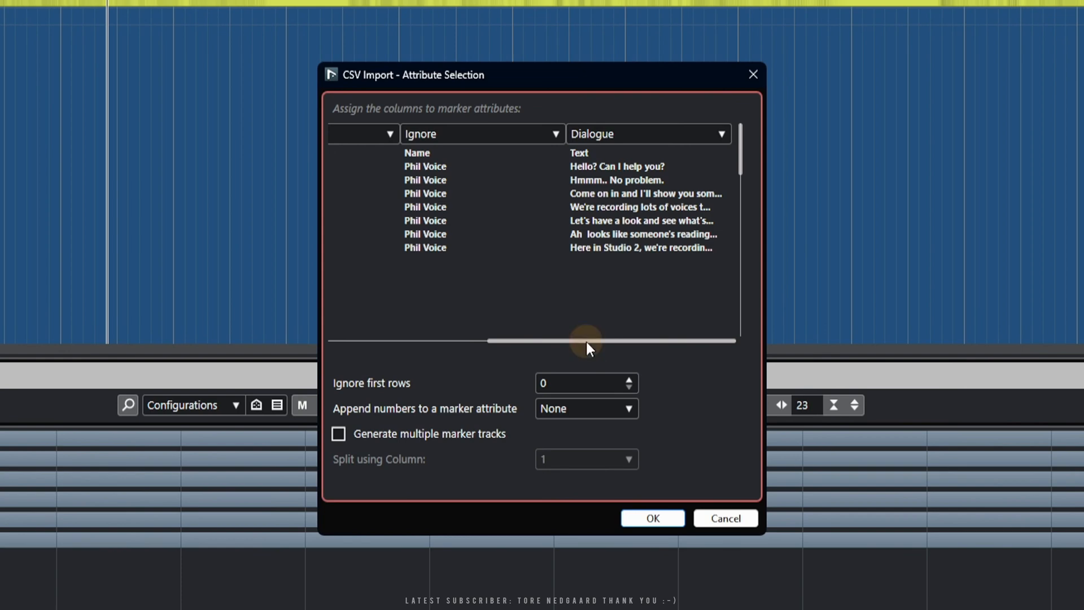
left_click_drag(586, 341, 376, 340)
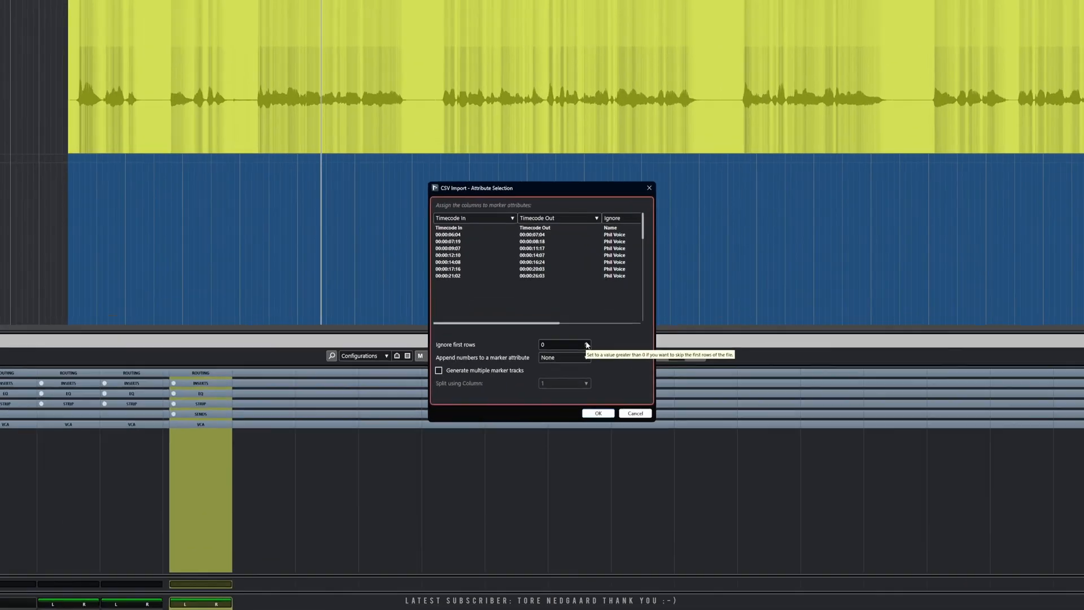
left_click(571, 330)
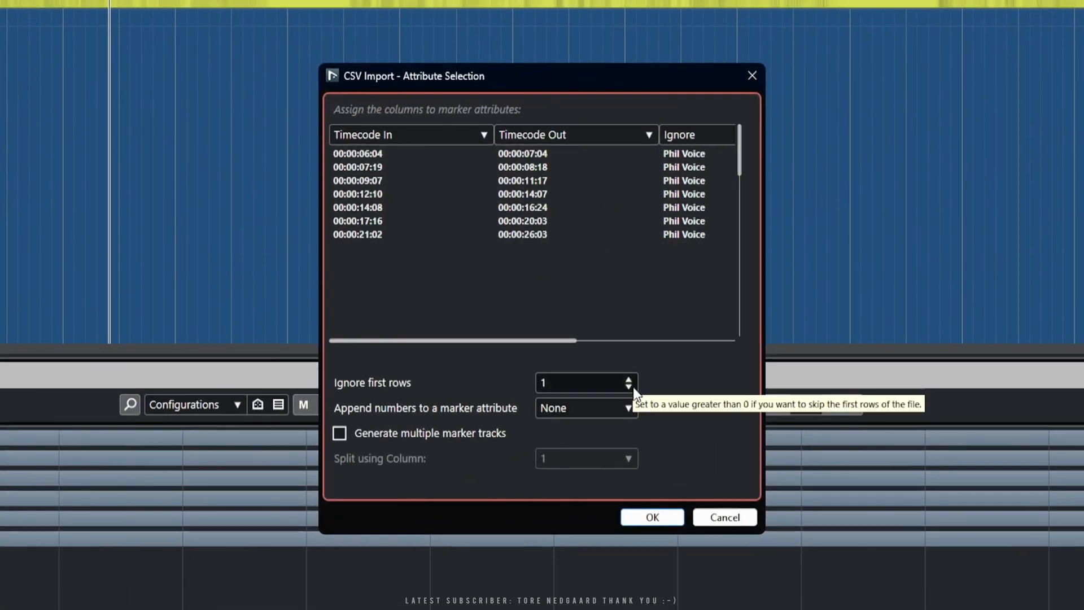
left_click(629, 387)
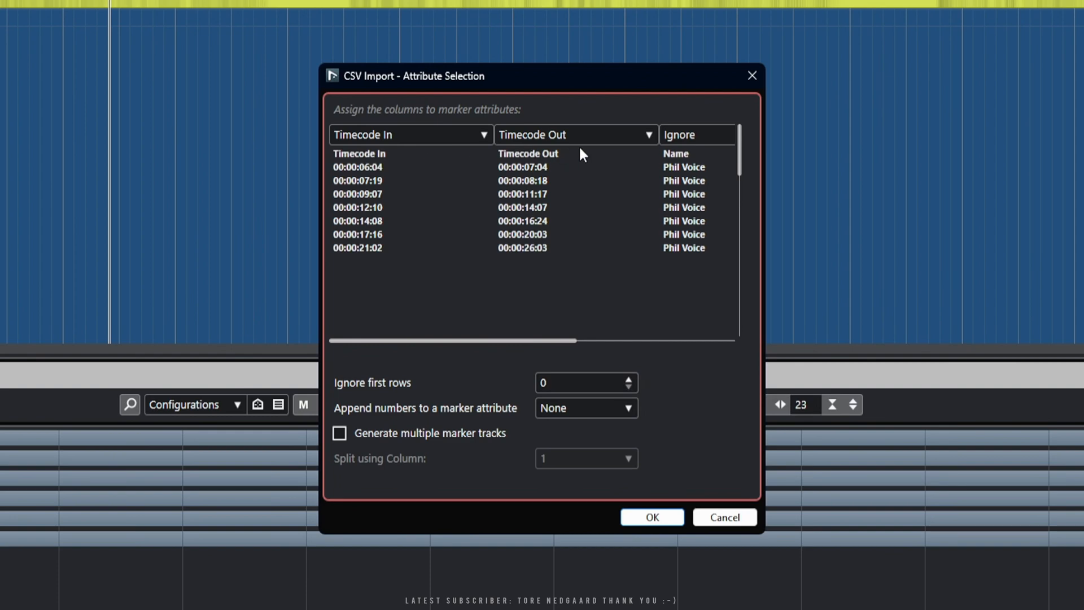
left_click(628, 378)
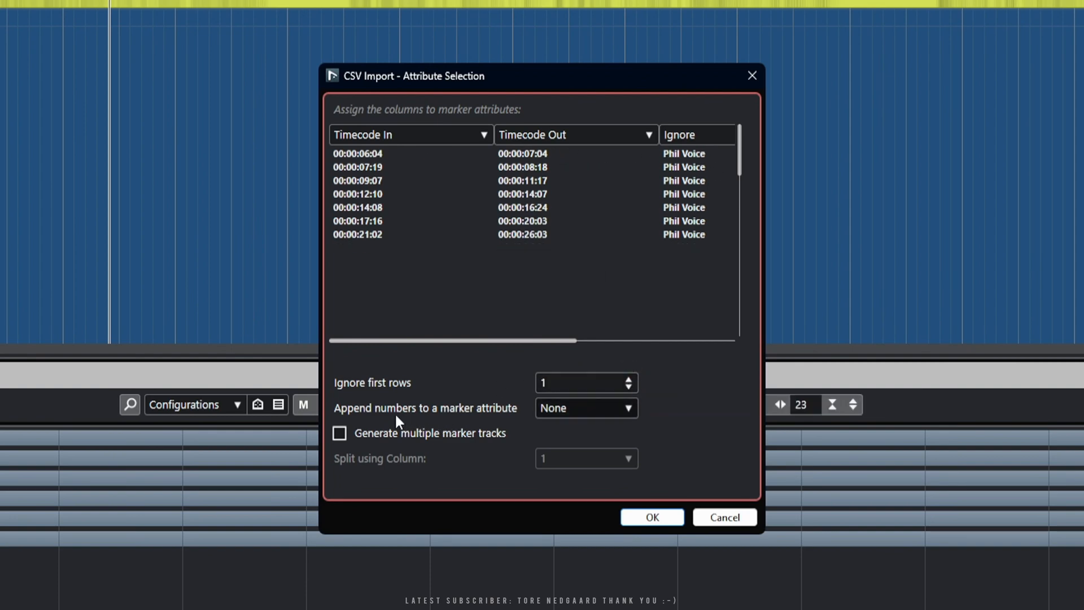
Keep marker number appending at None and import the marker track into the project.
left_click(558, 409)
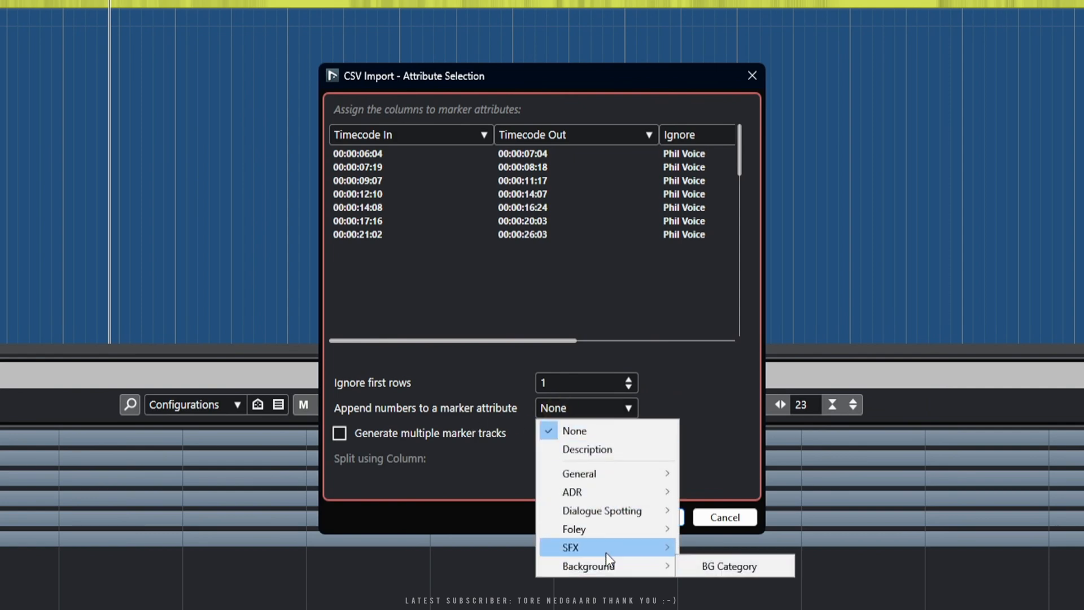
left_click(501, 480)
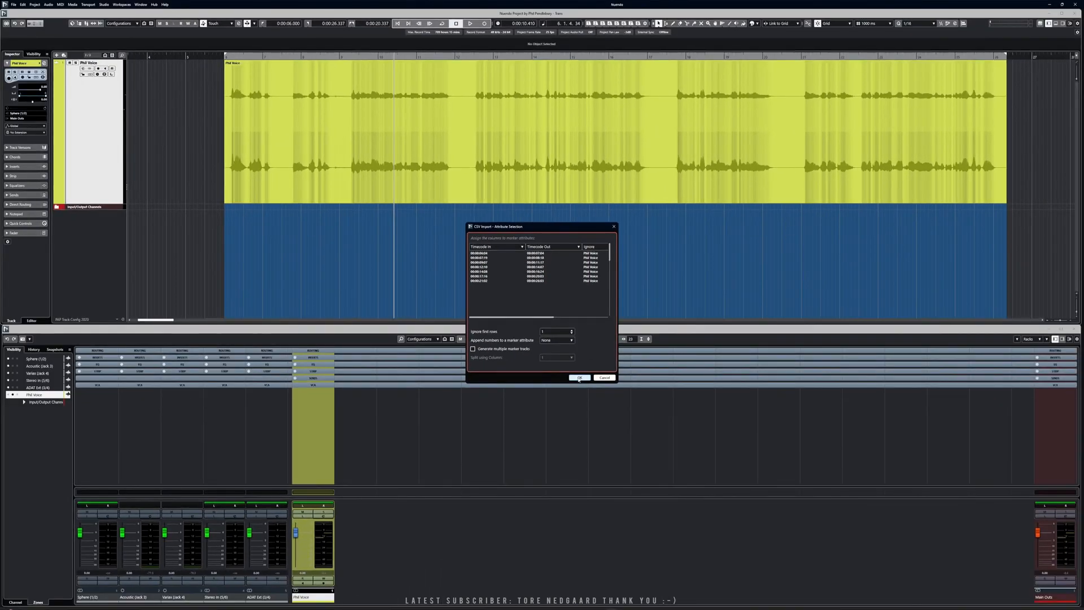
left_click(579, 378)
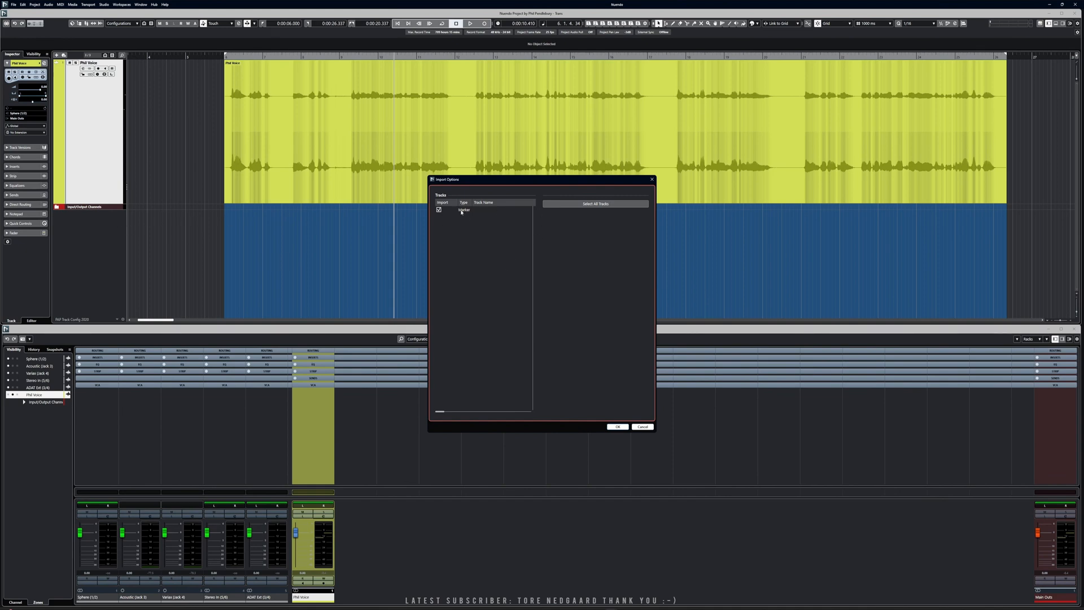
left_click(618, 427)
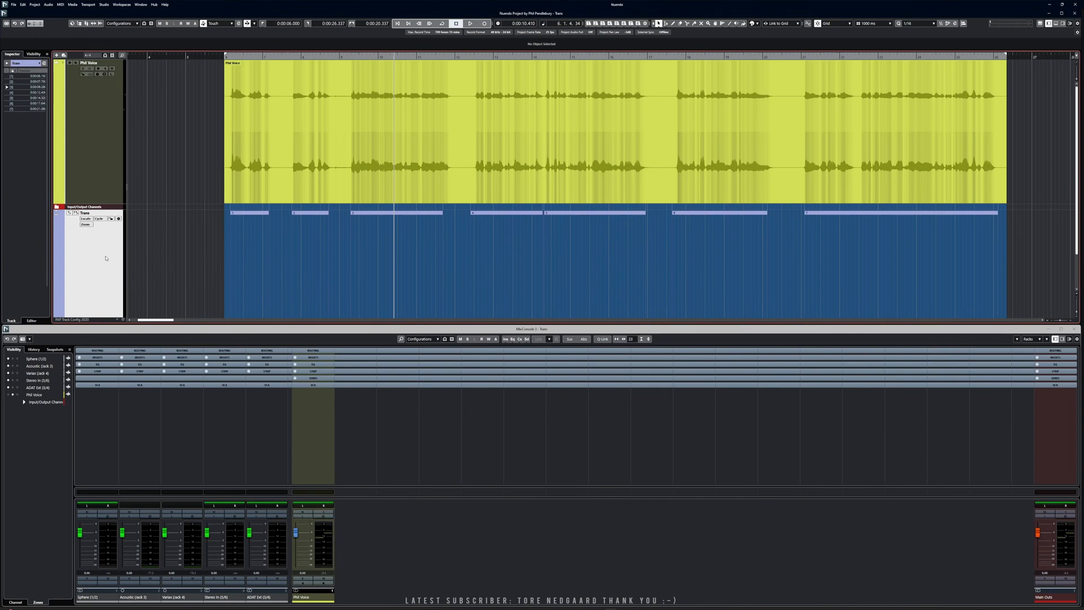
Move the Trans marker track above the voice track and set both locators to 0:00:04.000.
left_click_drag(106, 258, 104, 73)
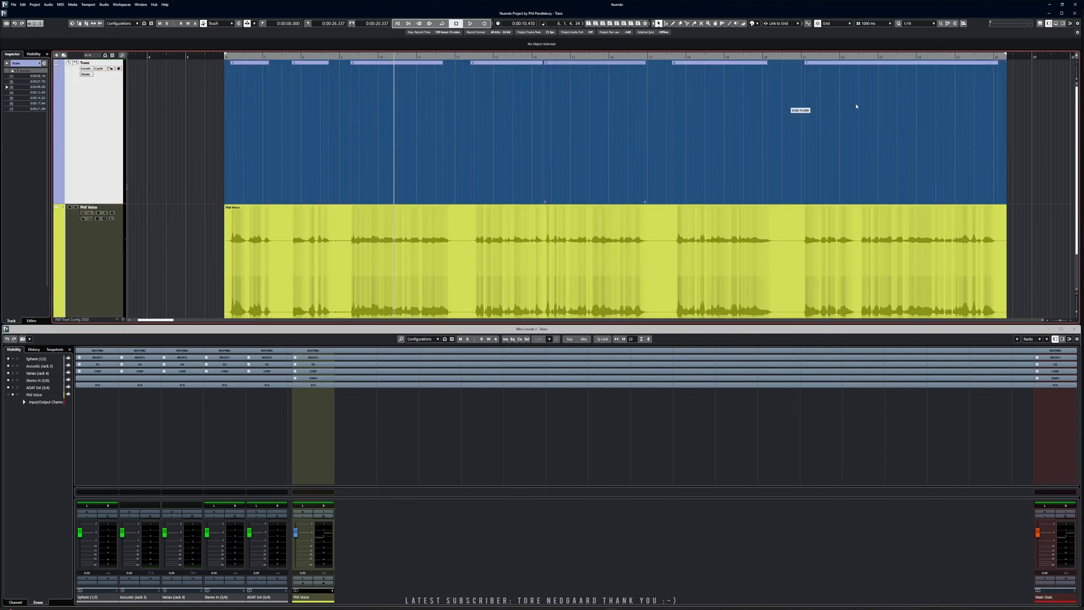
left_click(159, 56, "ctrl")
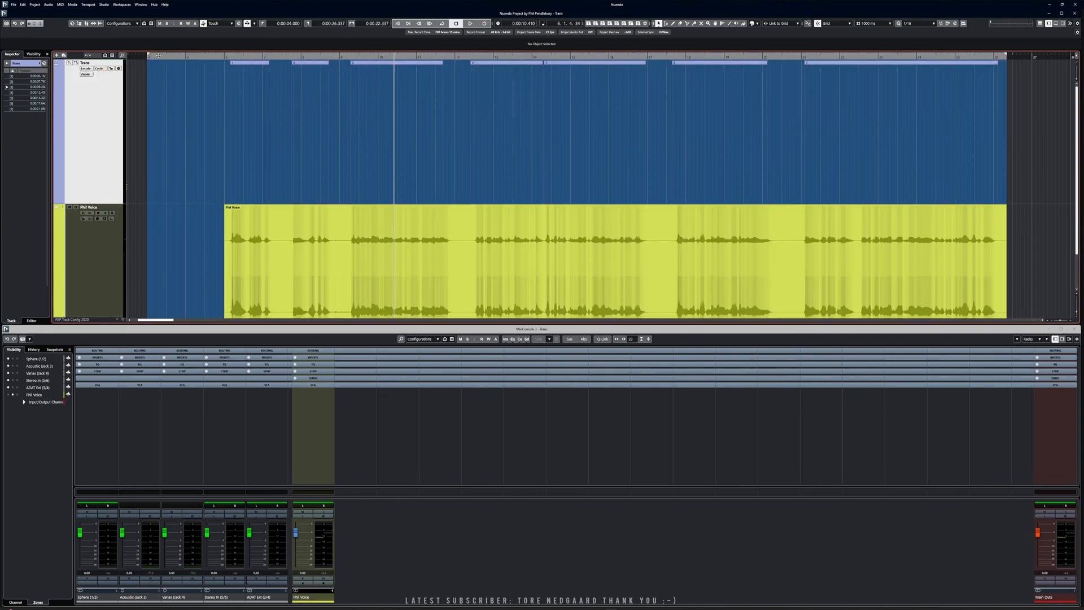
left_click(158, 55, "alt")
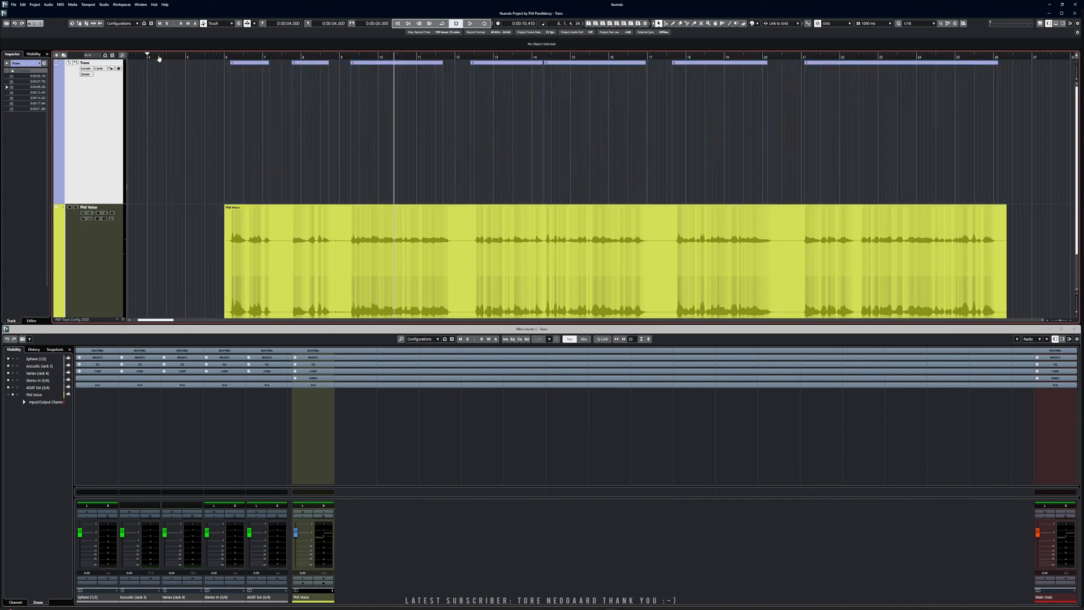
Color the Trans marker track red and clear the marker selection.
left_click(251, 64)
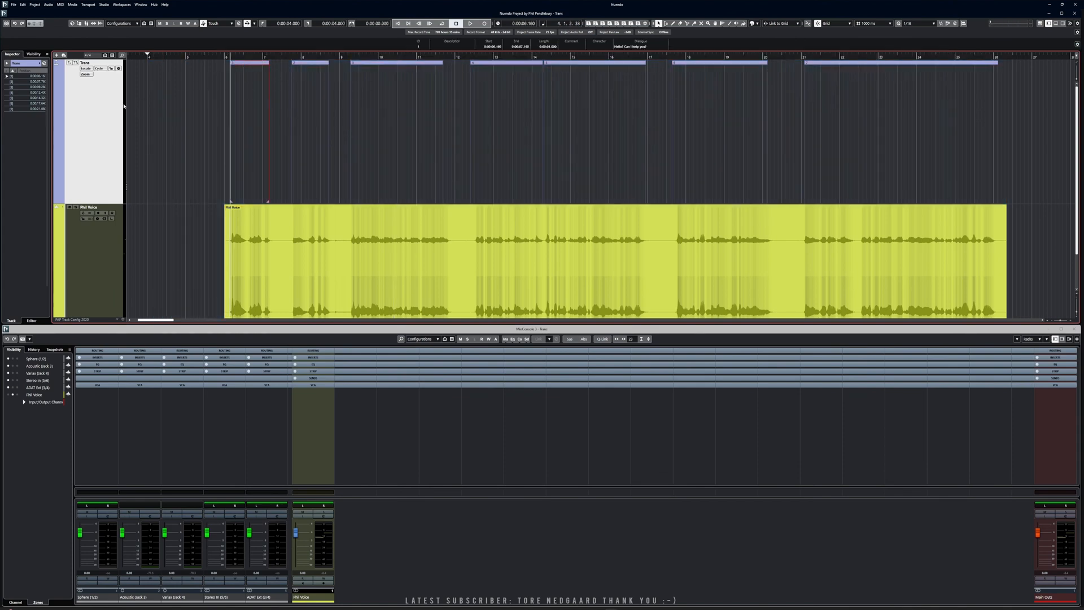
left_click(58, 112)
left_click(60, 217)
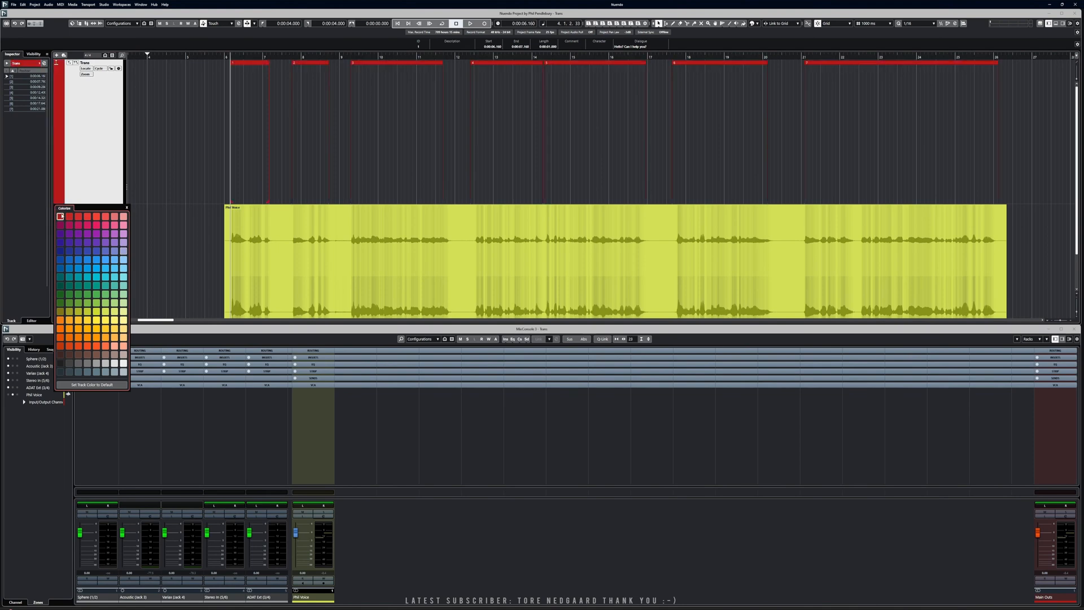
left_click(288, 138)
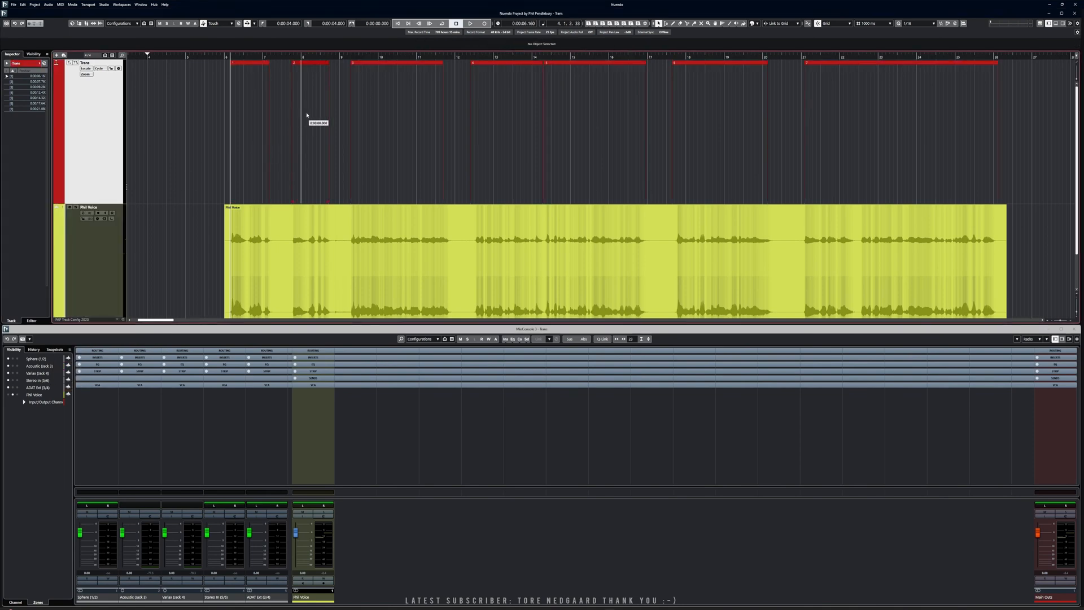
Select the second through seventh cycle markers in turn to read their dialogue in the info line.
left_click(311, 73)
left_click(381, 72)
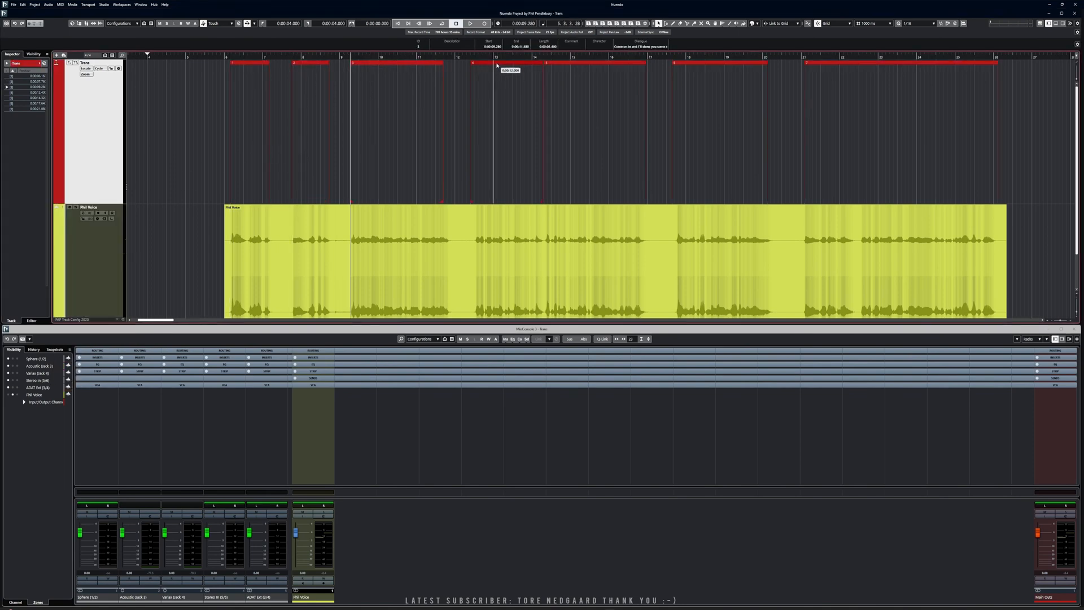
left_click(501, 67)
left_click(581, 67)
left_click(703, 66)
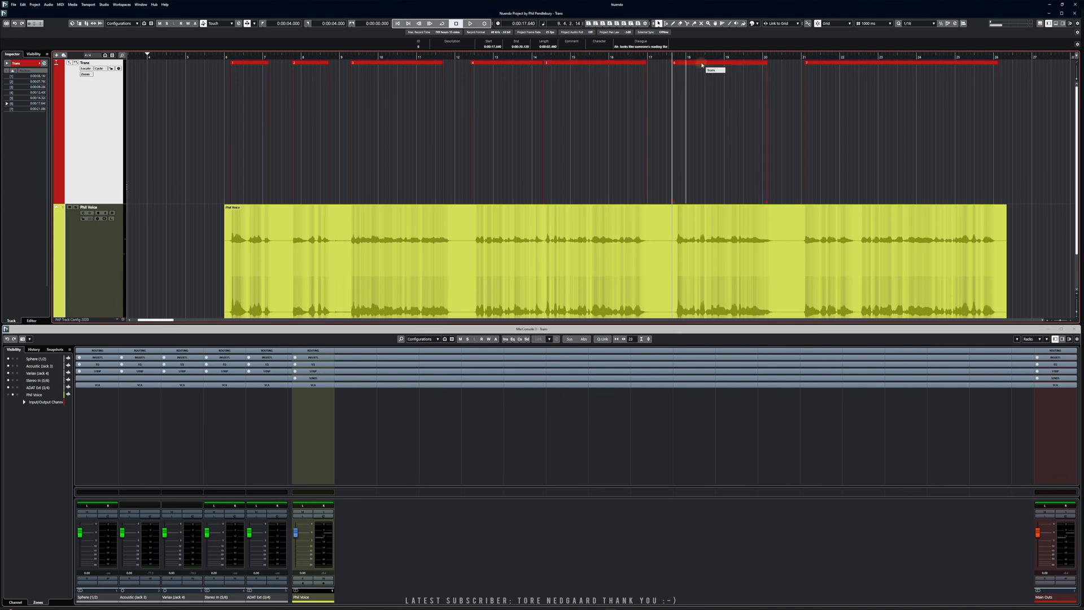
left_click(848, 63)
scroll(657, 138, "down", 1)
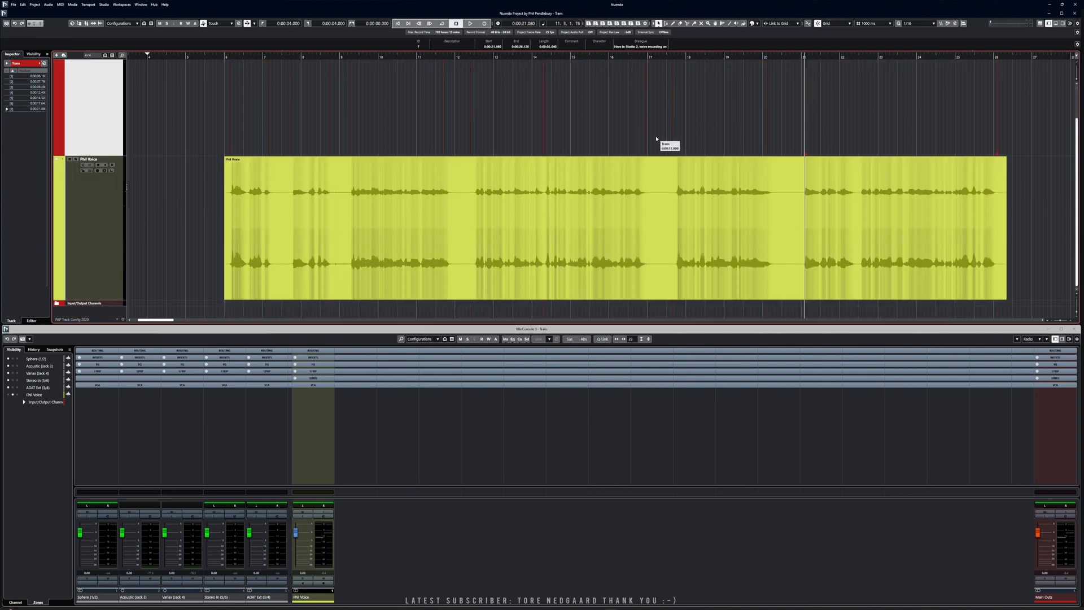
scroll(514, 136, "up", 1)
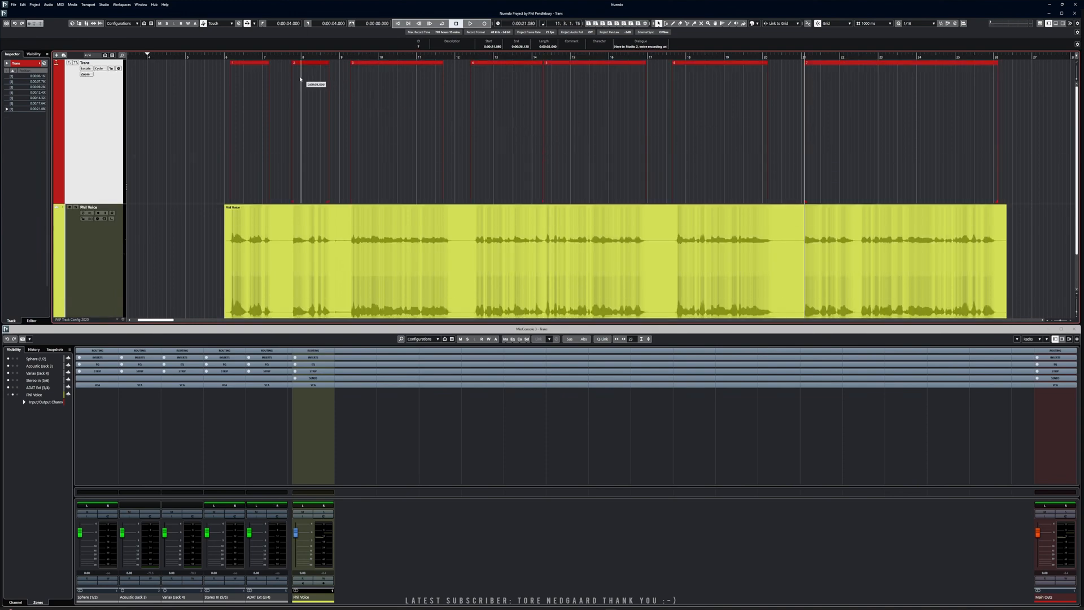
Set the locators to the range of the first cycle marker and clear the selection.
left_click(249, 64)
double_click(248, 65)
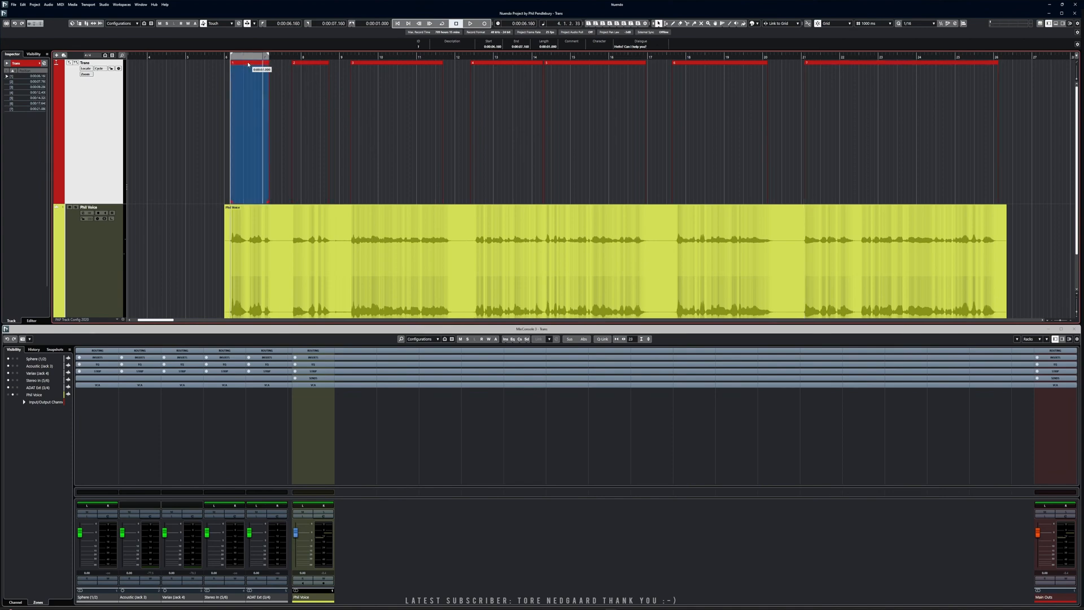
left_click(187, 112)
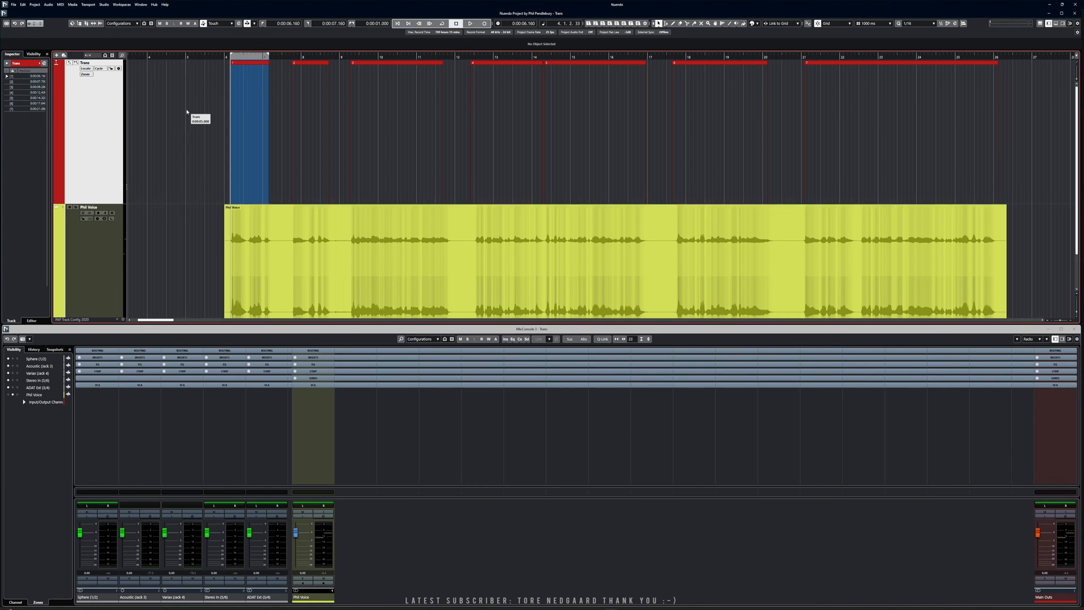
Open the Markers window and locate to markers 2, 3, 4 and 1 in list order.
key("ctrl+m")
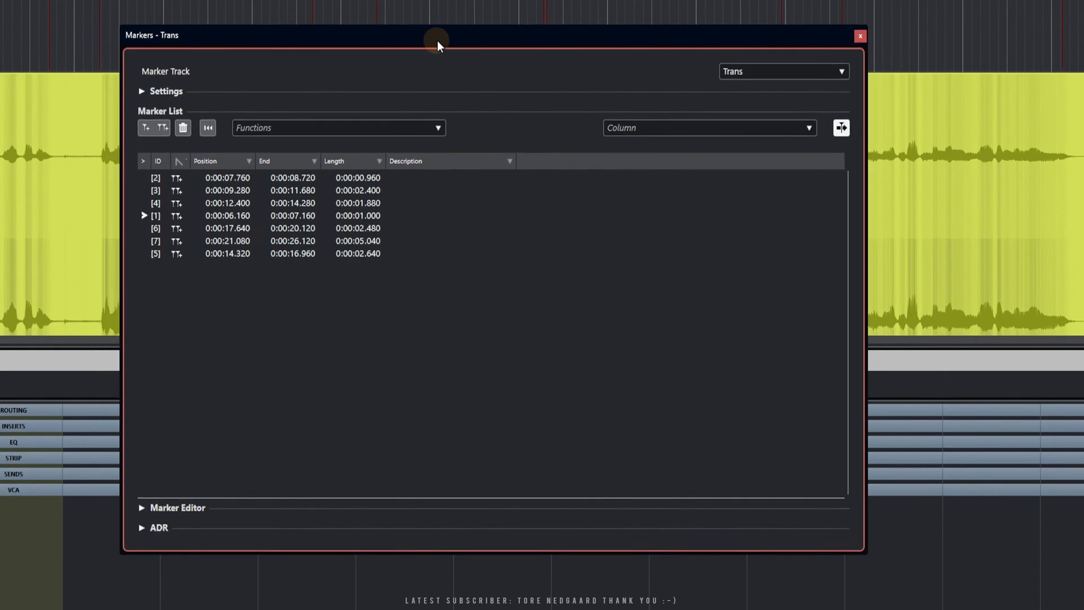
left_click_drag(438, 42, 453, 35)
left_click(159, 170)
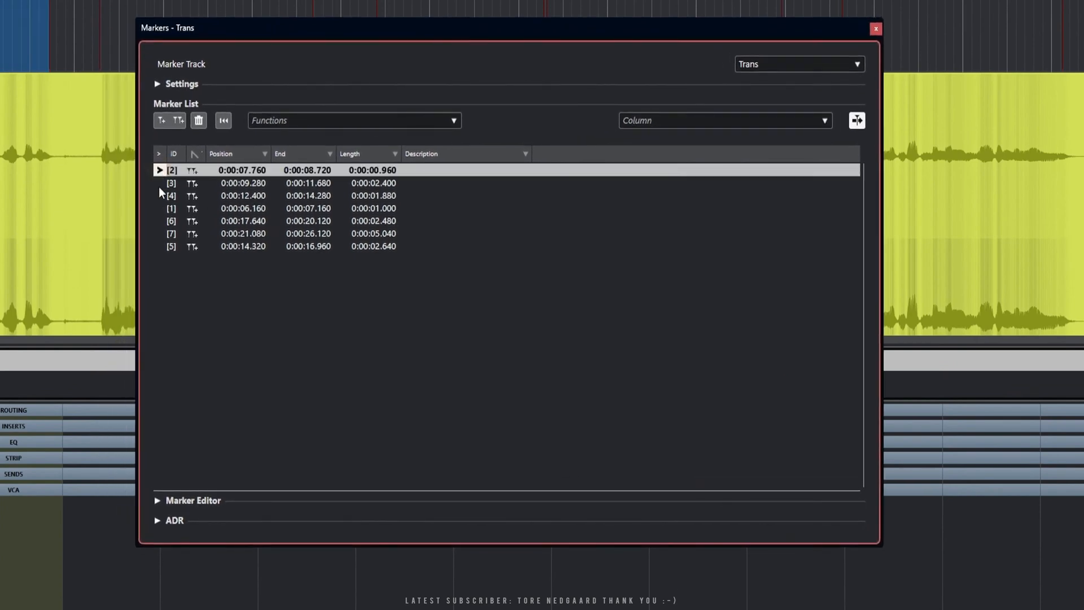
left_click(159, 184)
left_click(160, 195)
left_click(159, 209)
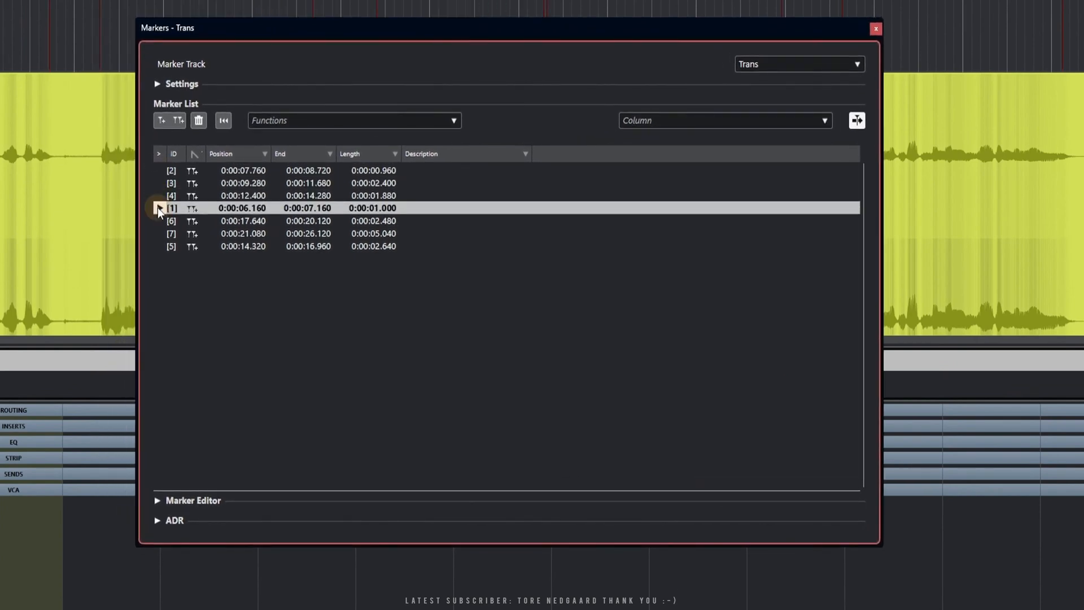
Sort the marker list by ID and locate to markers 2 through 6 in sequence.
left_click(173, 154)
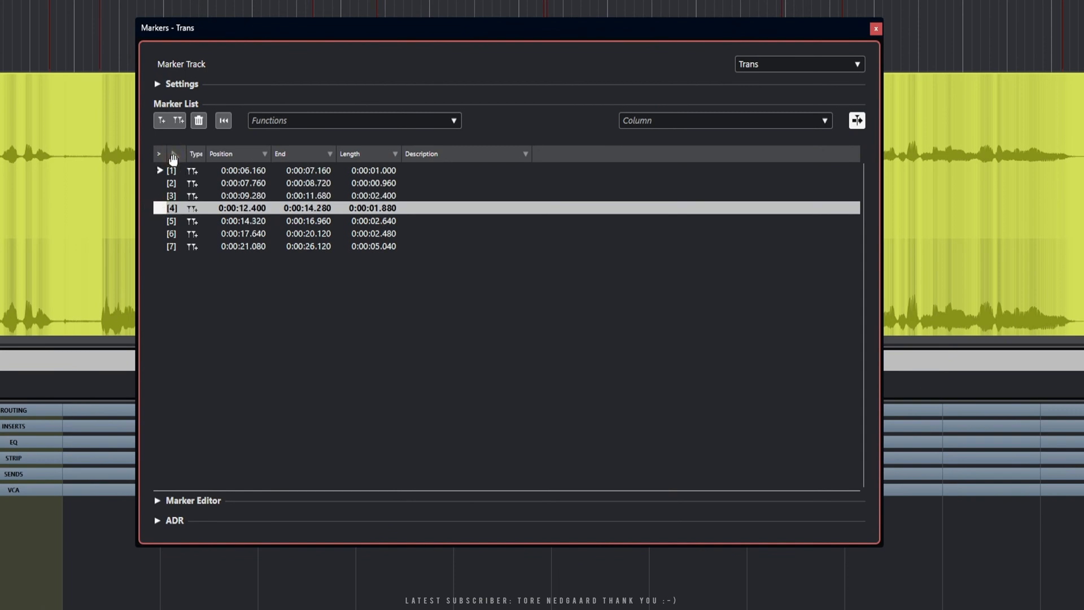
left_click(159, 183)
left_click(157, 198)
left_click(158, 210)
left_click(158, 224)
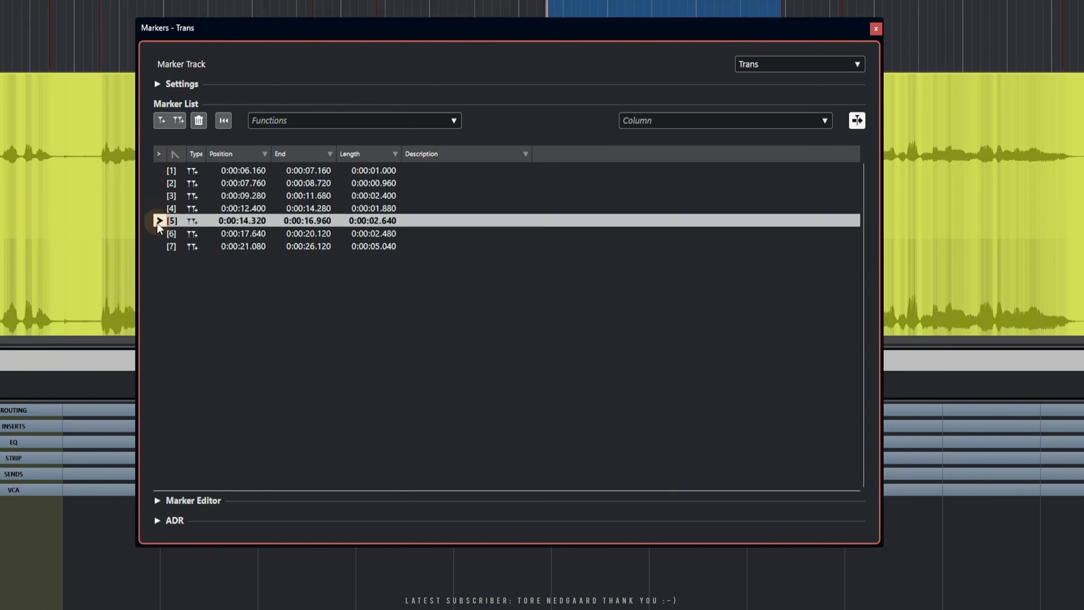
left_click(157, 236)
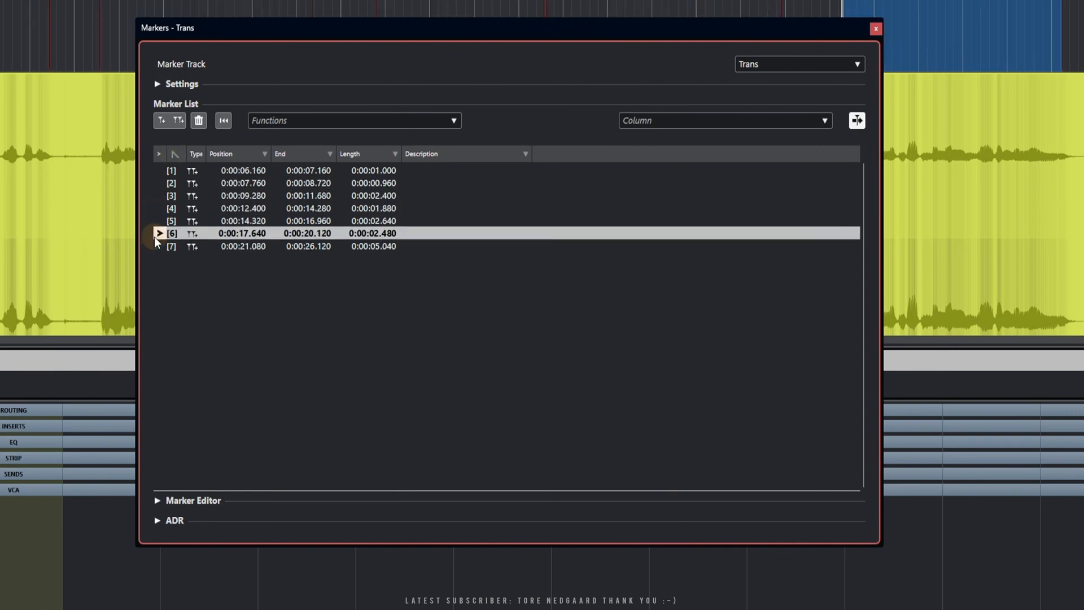
Expand the Marker Editor and select markers 1 through 7 in the list to read each one's dialogue.
left_click(158, 501)
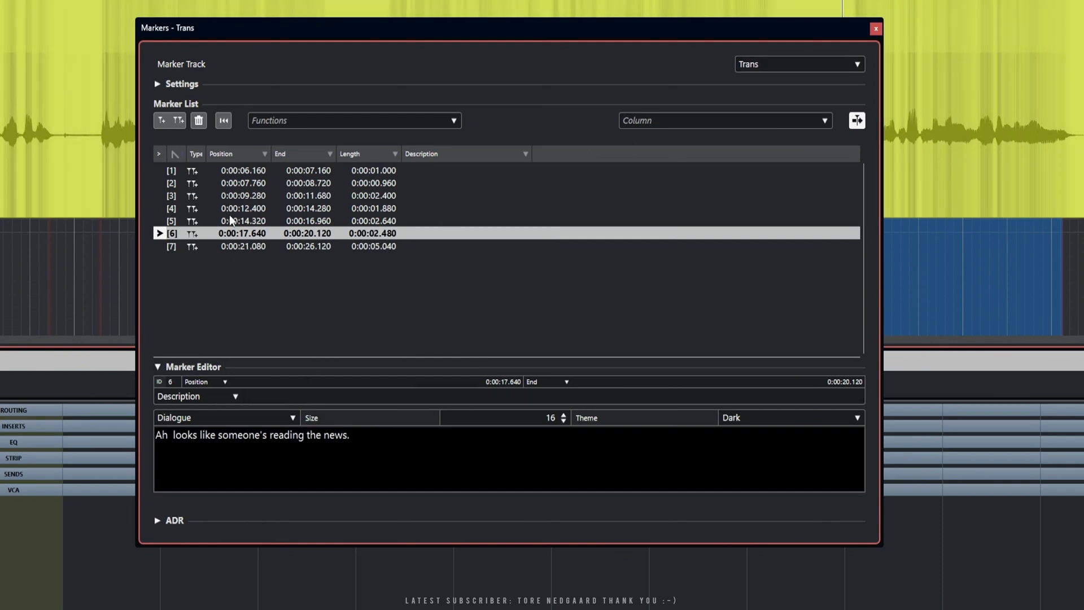
left_click(240, 171)
left_click(238, 188)
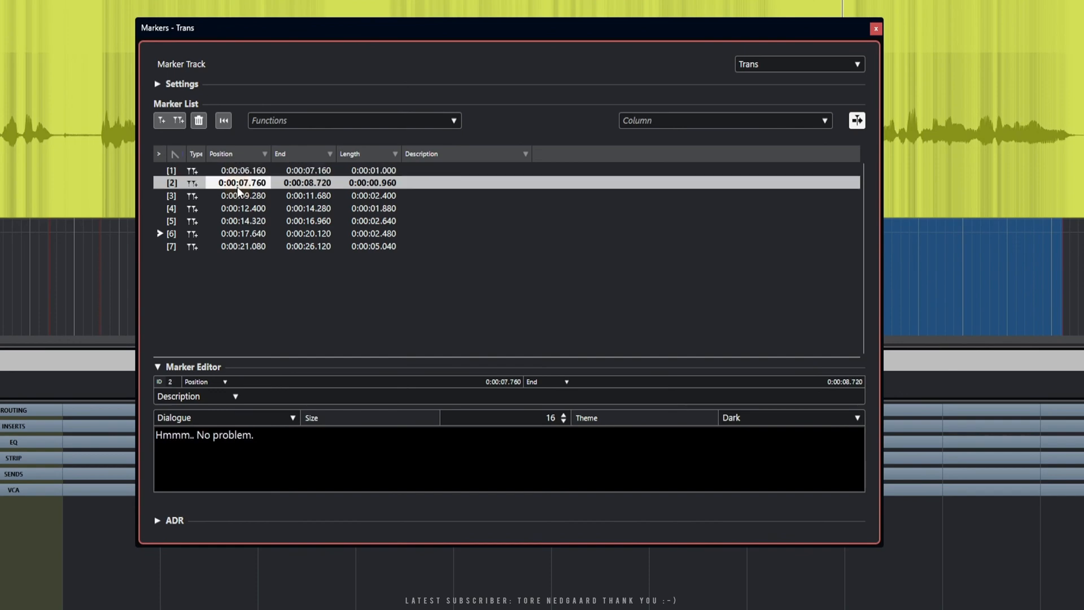
left_click(238, 197)
left_click(239, 221)
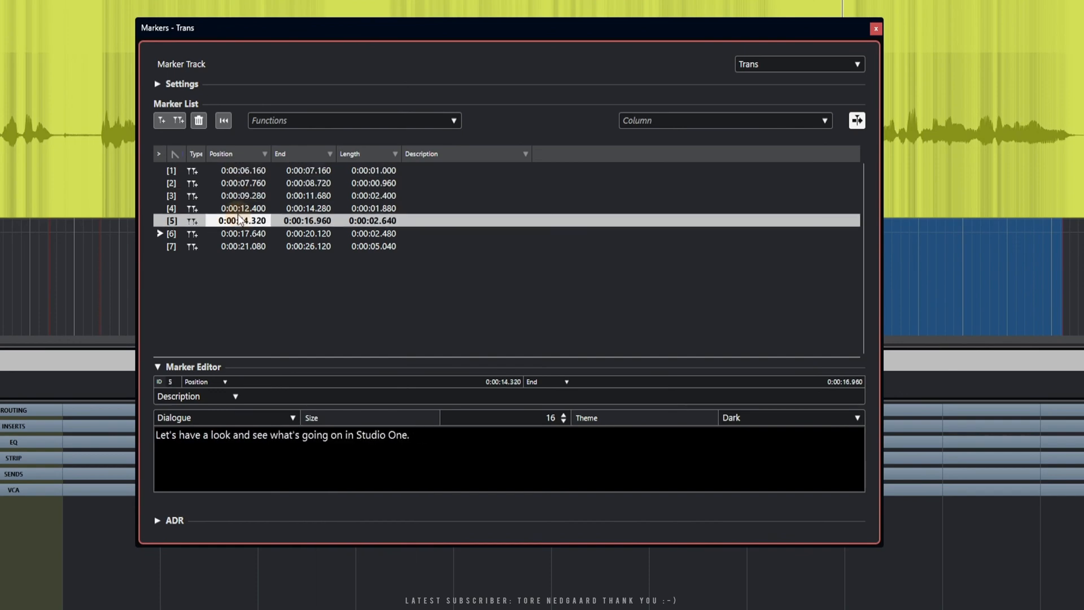
left_click(240, 208)
left_click(242, 226)
left_click(243, 234)
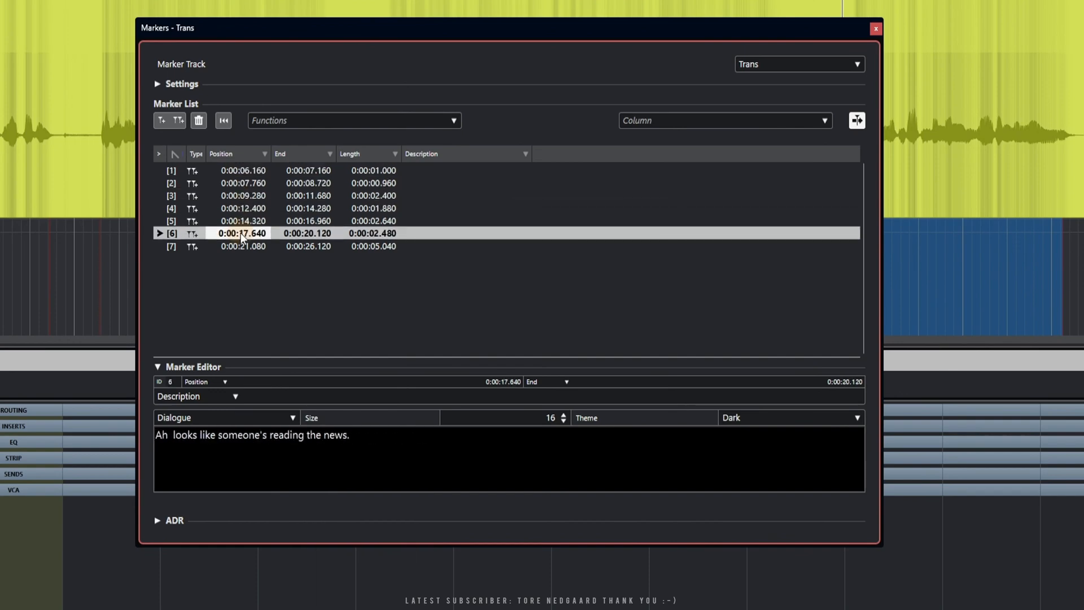
left_click(243, 247)
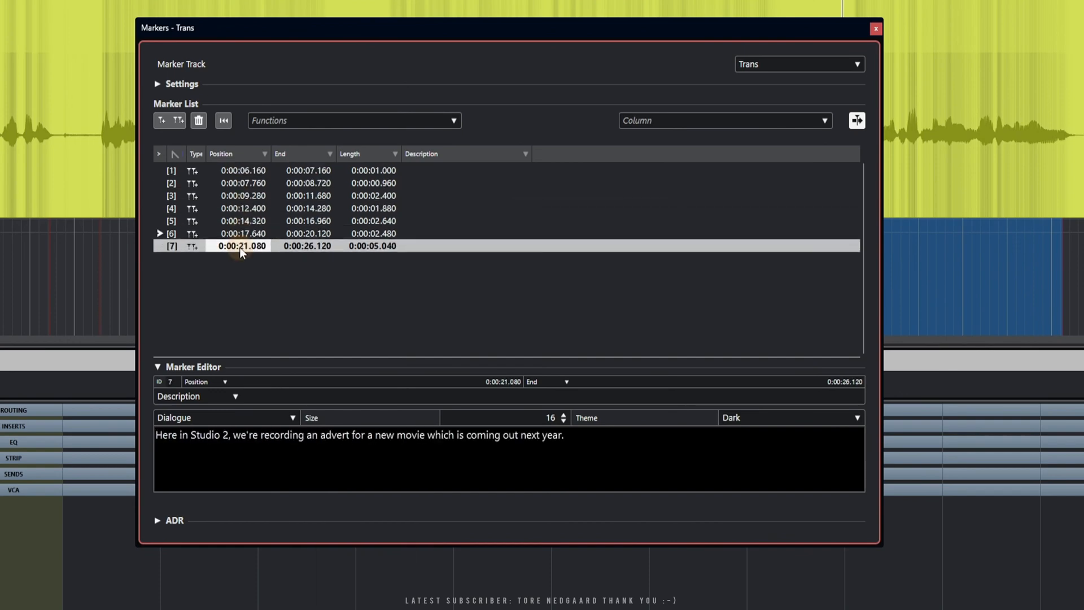
Expand the ADR section and play back the take range of marker 5 with the ADR review and rehearse controls.
left_click(159, 518)
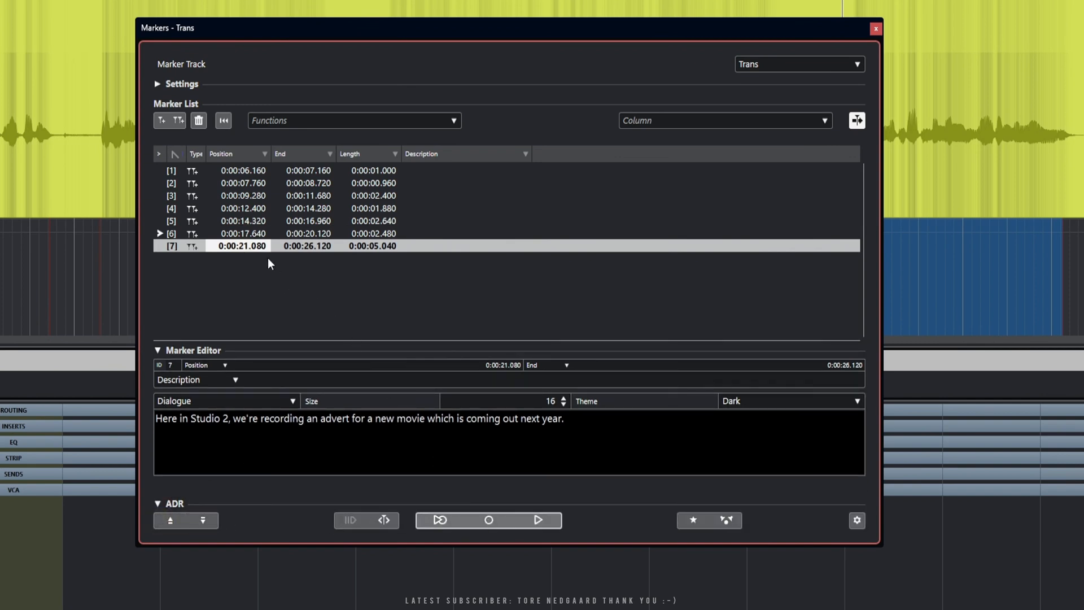
left_click(229, 222)
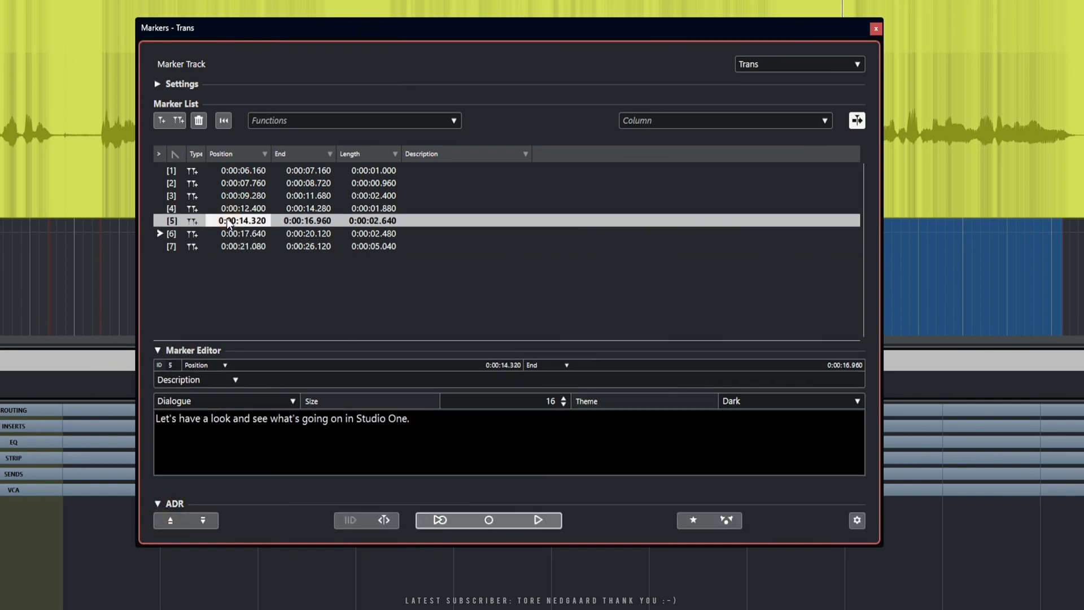
left_click(547, 523)
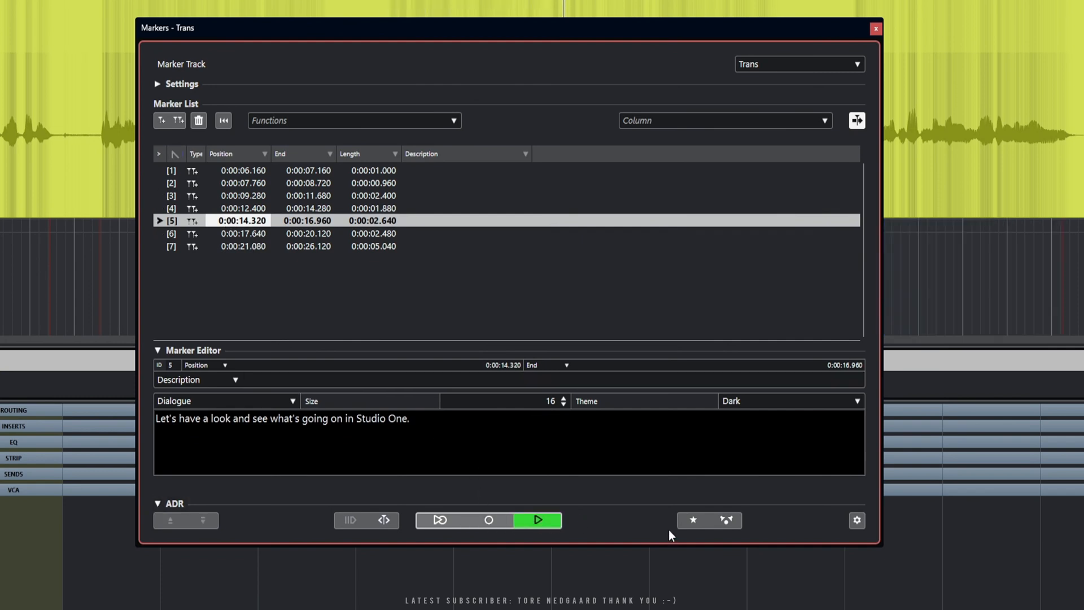
left_click(444, 519)
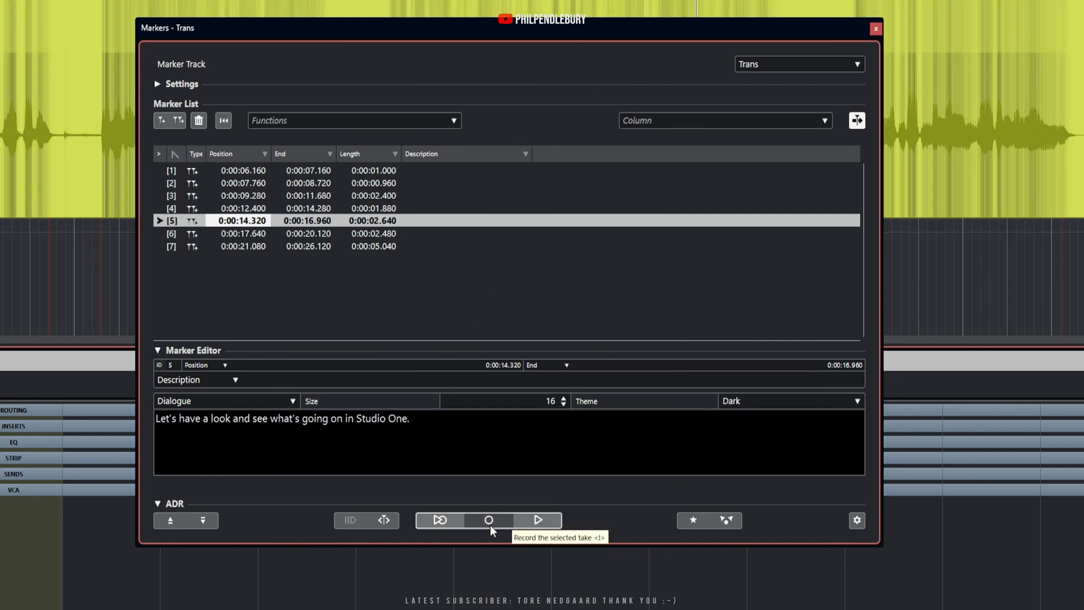
Play back the takes of markers 4 and 6 in ADR review mode.
left_click(203, 210)
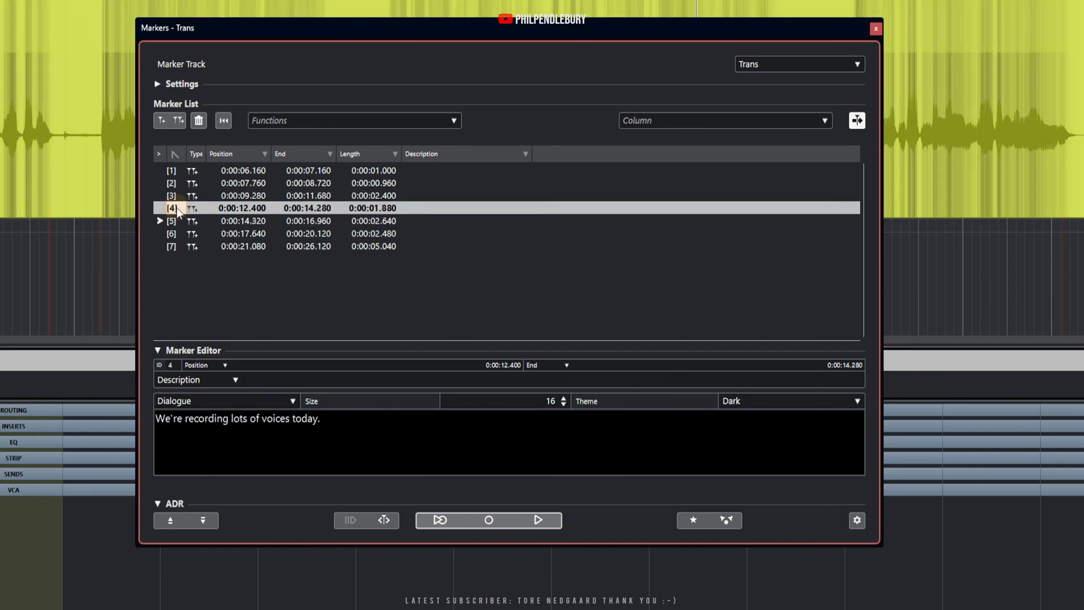
left_click(540, 521)
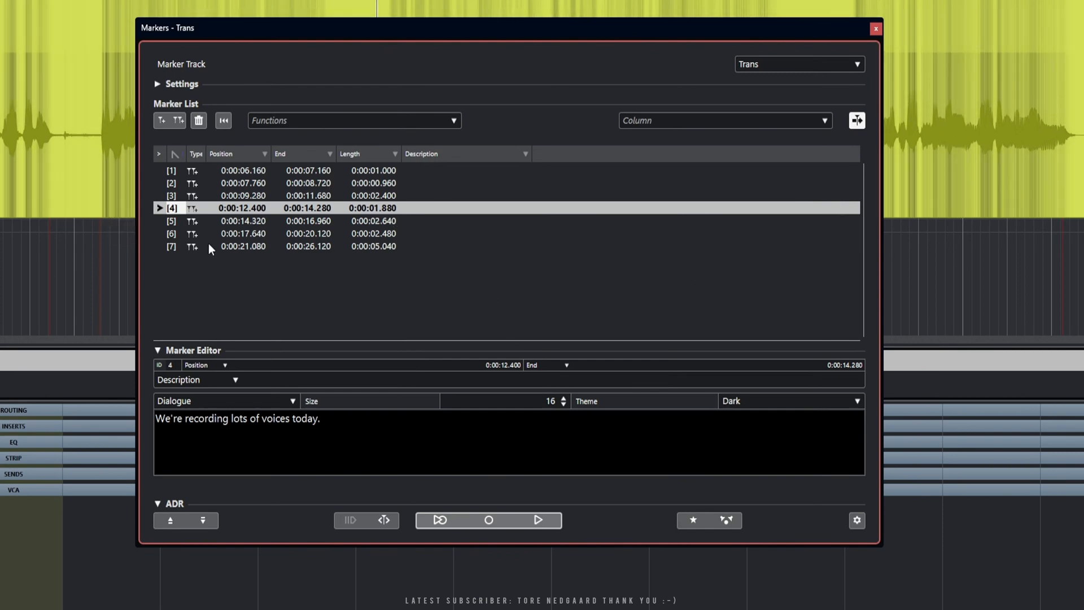
left_click(230, 235)
left_click(538, 519)
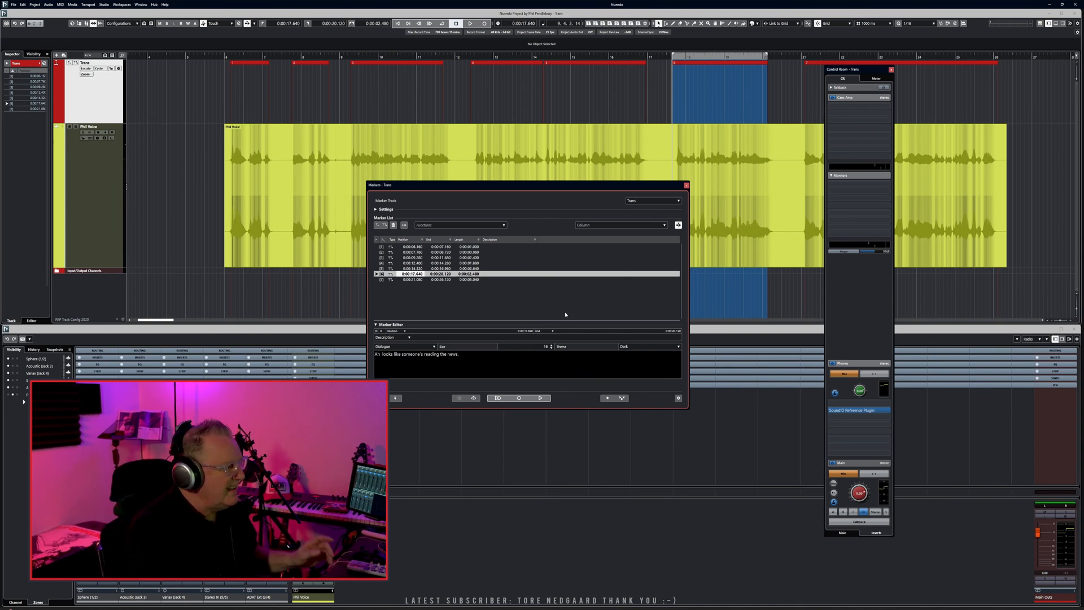
Close the Markers window and open the Phil Voice audio event in the SpectraLayers extension.
left_click(686, 186)
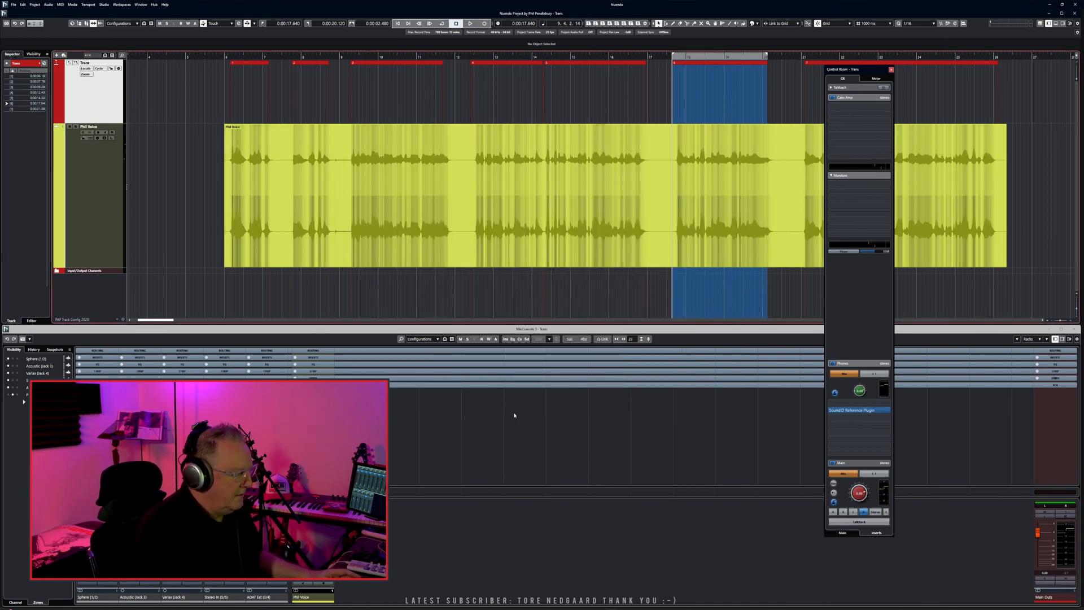
left_click(289, 181)
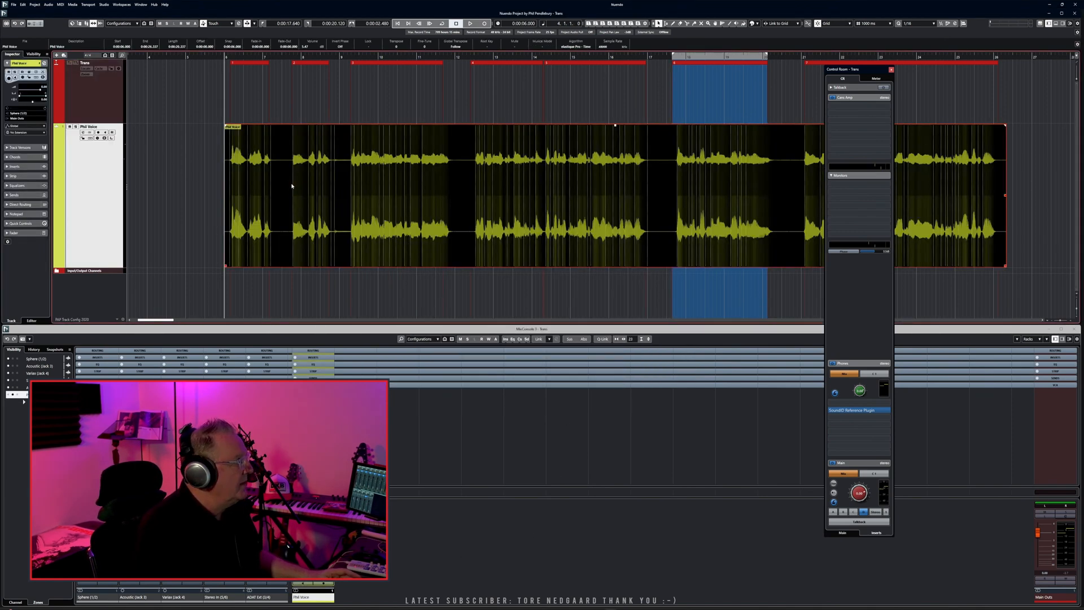
left_click(48, 4)
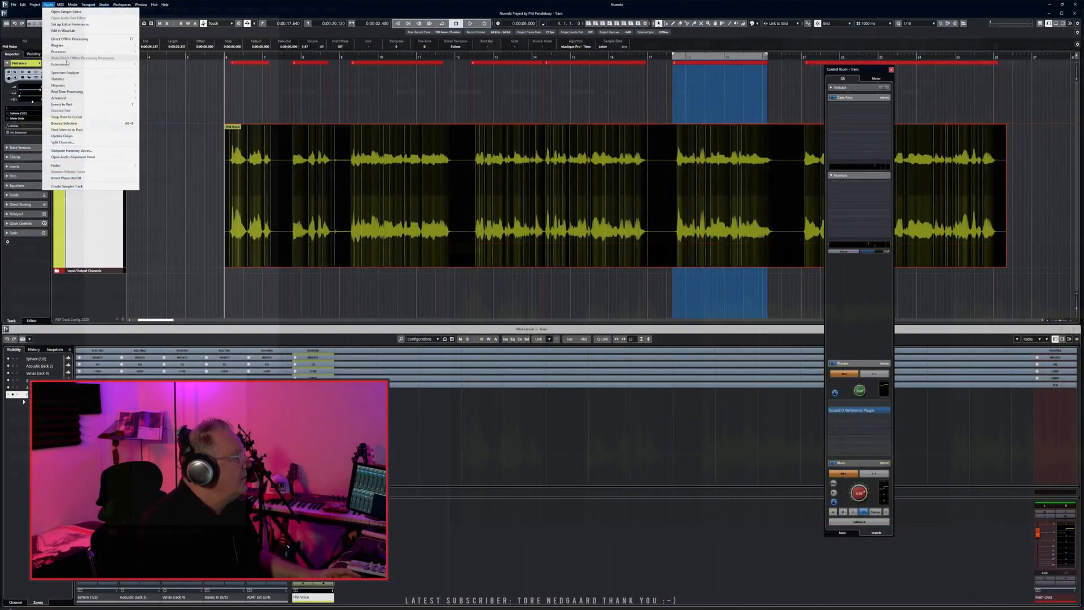
mouse_move(118, 126)
left_click(177, 70)
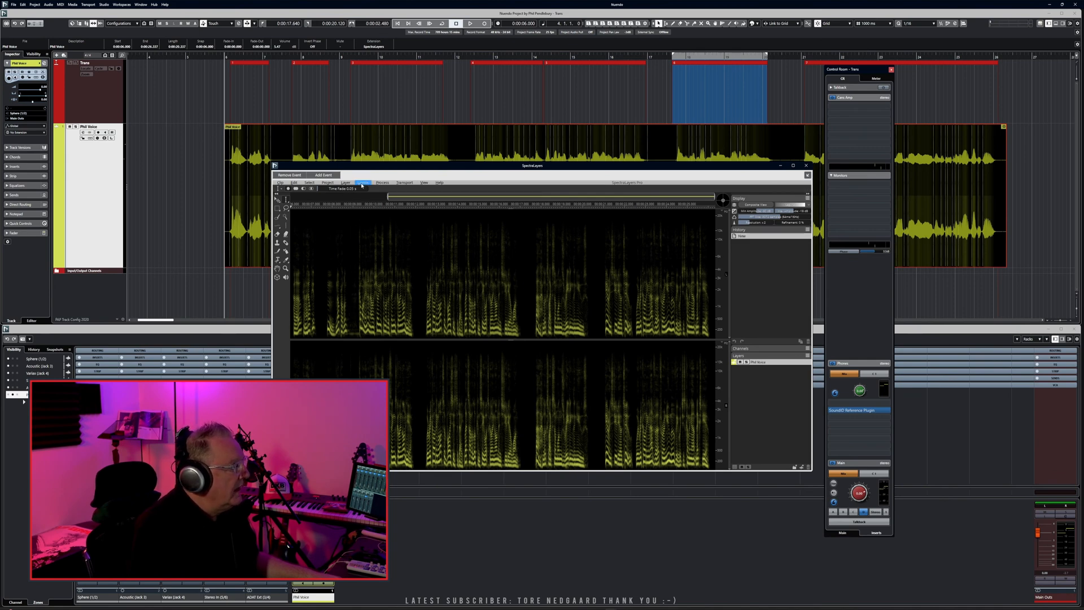
mouse_move(345, 286)
left_mouse_down()
mouse_move(594, 285)
mouse_move(361, 286)
left_mouse_up()
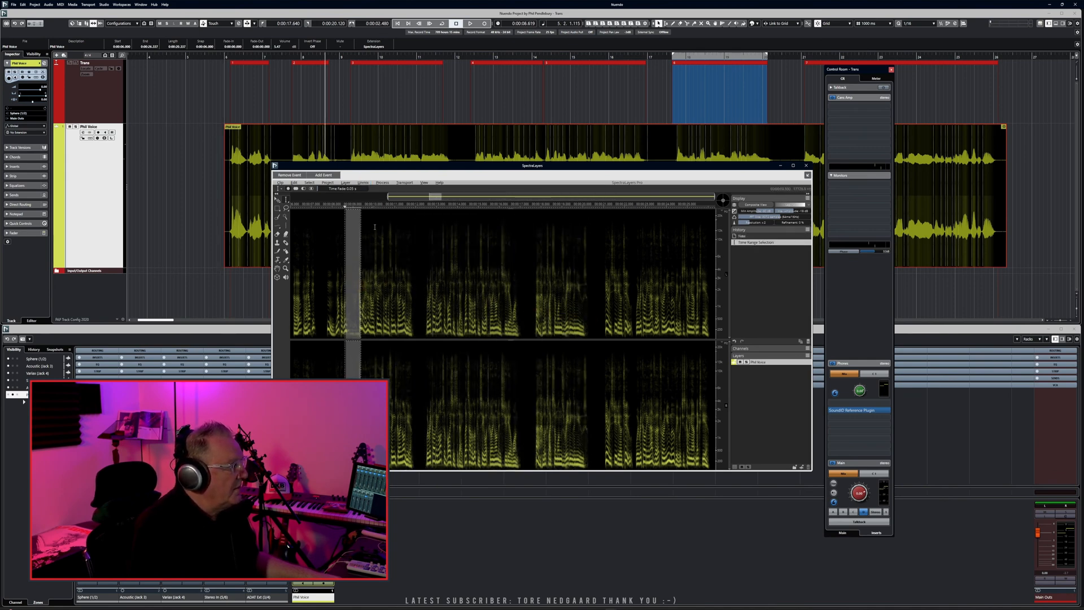
left_click(375, 227)
left_click(363, 182)
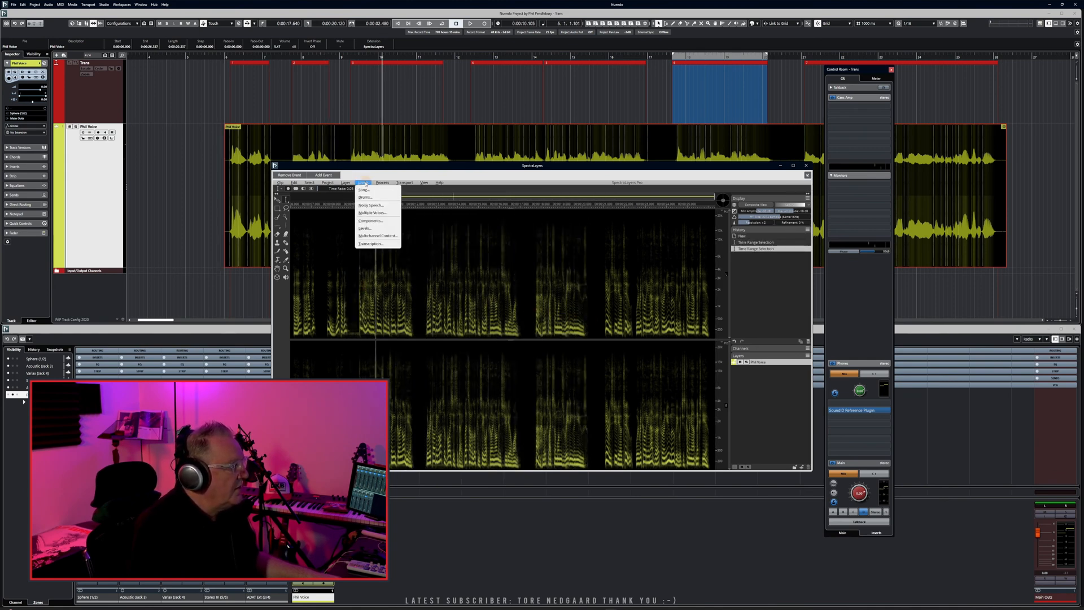
left_click(372, 221)
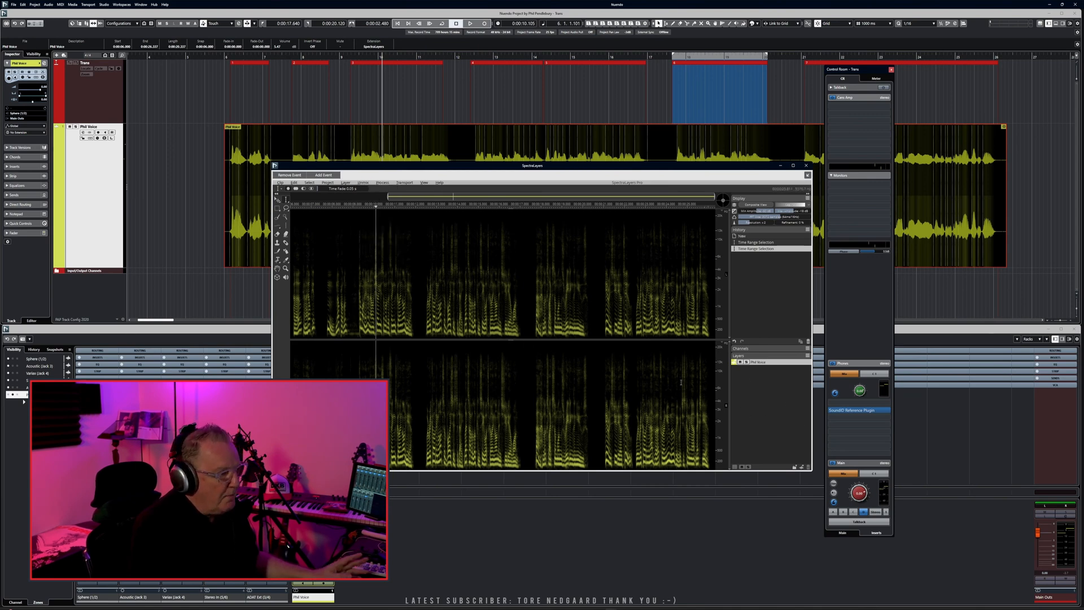
Tilt the spectrogram into a 3D view and examine the Multiple Voices unmix settings, trying the Voices Discrimination control before cancelling.
left_click(725, 200)
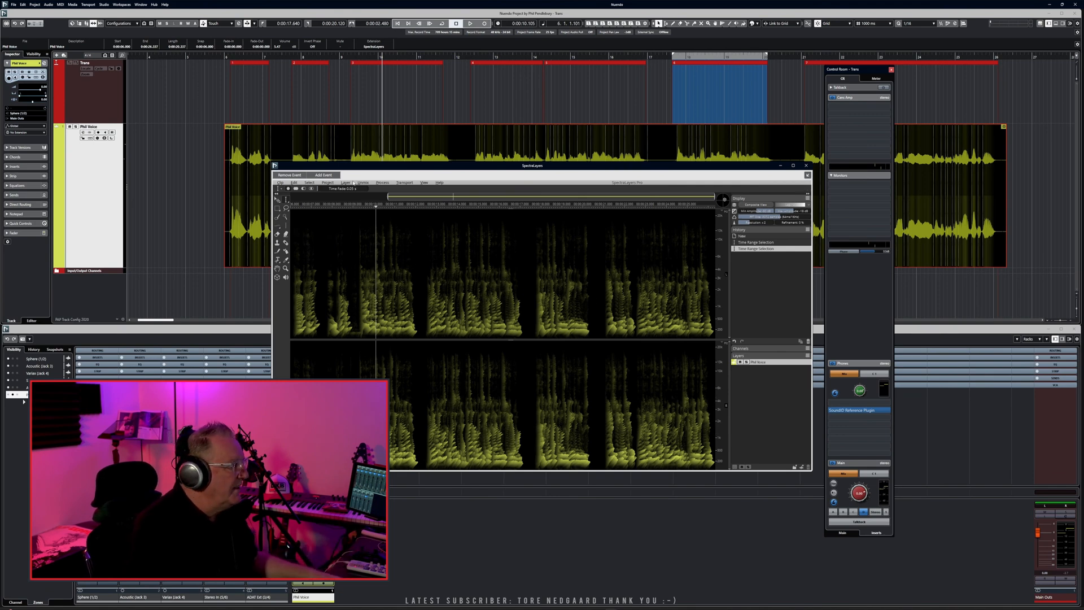
left_click(363, 182)
left_click(371, 215)
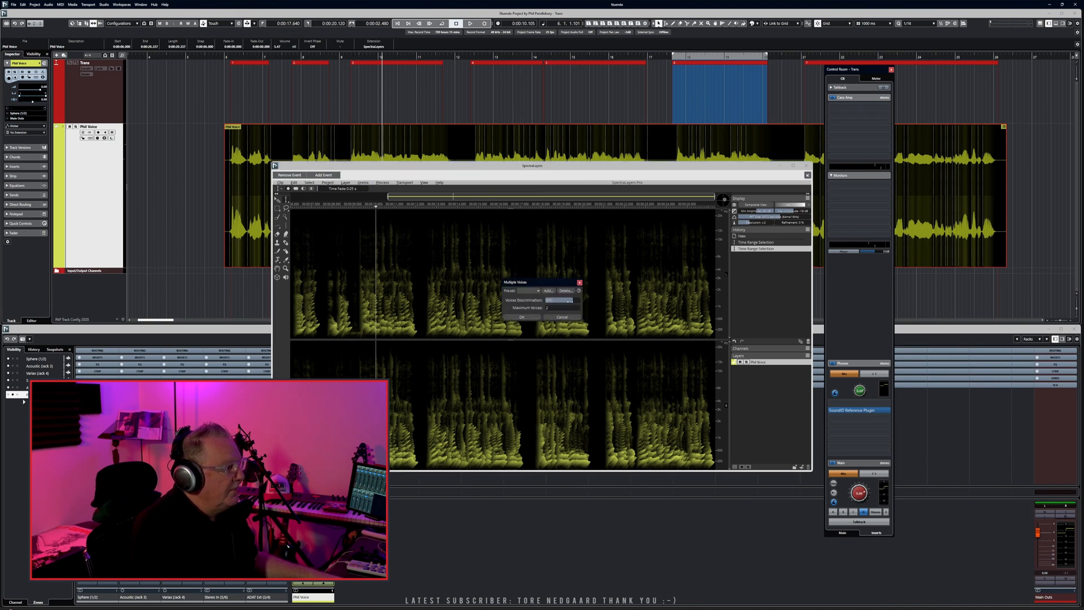
left_click(570, 301)
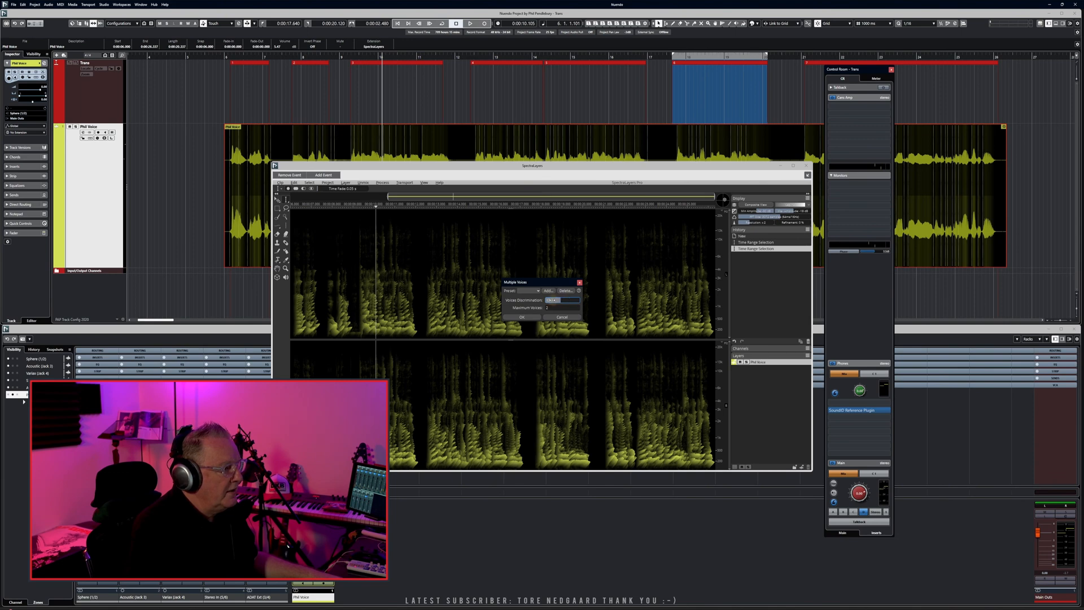
left_click(561, 316)
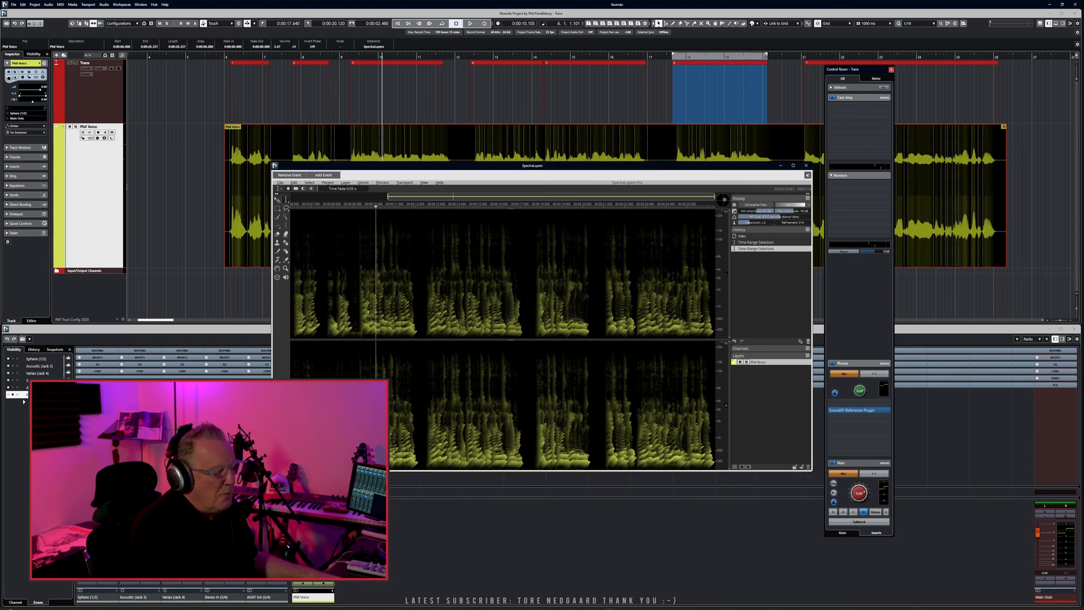